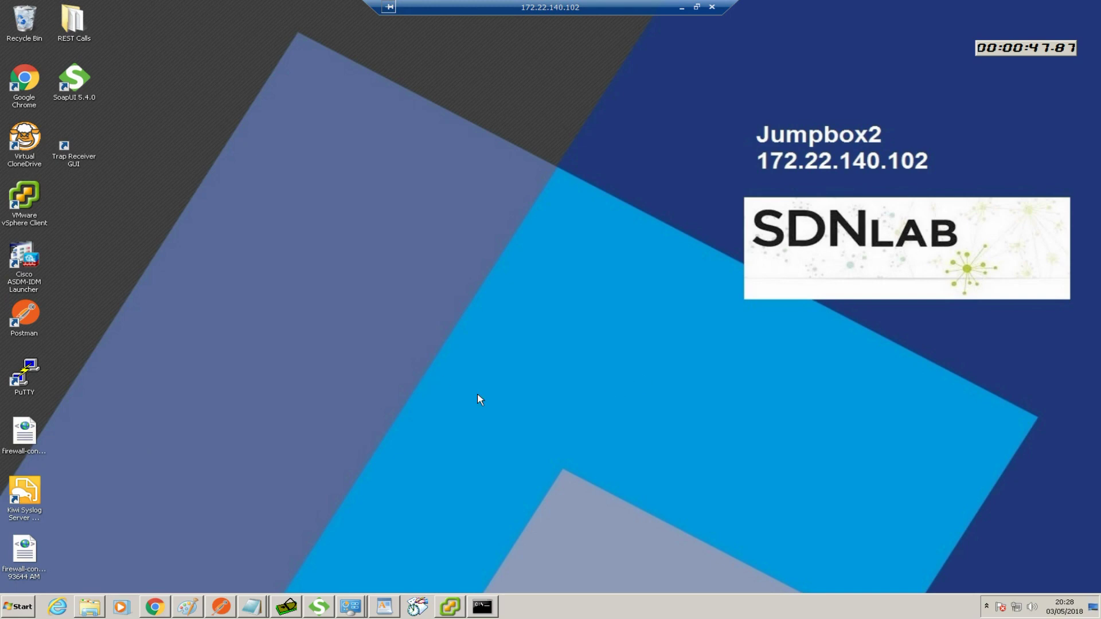
Launch PuTTY from the Start menu and open the saved Terminal Server session
click(16, 606)
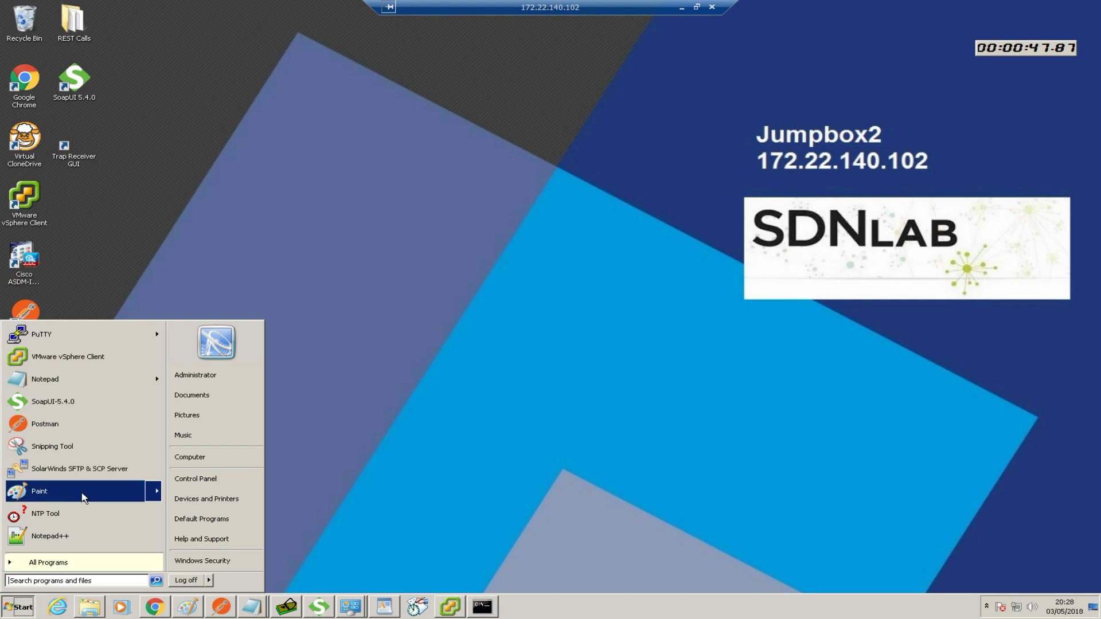
click(71, 337)
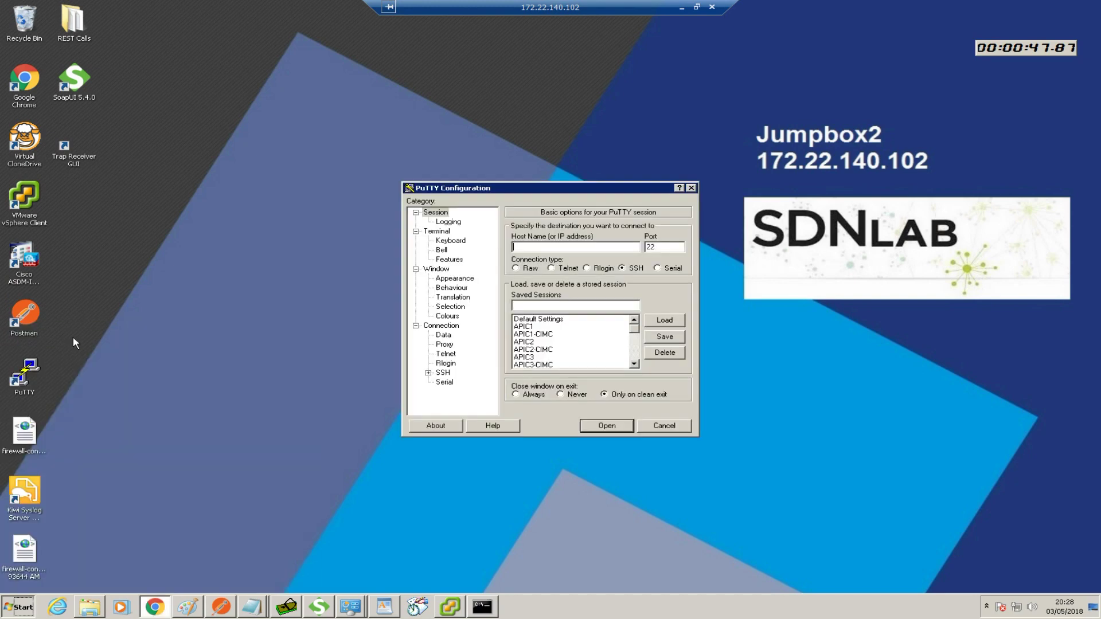
drag(635, 329, 633, 361)
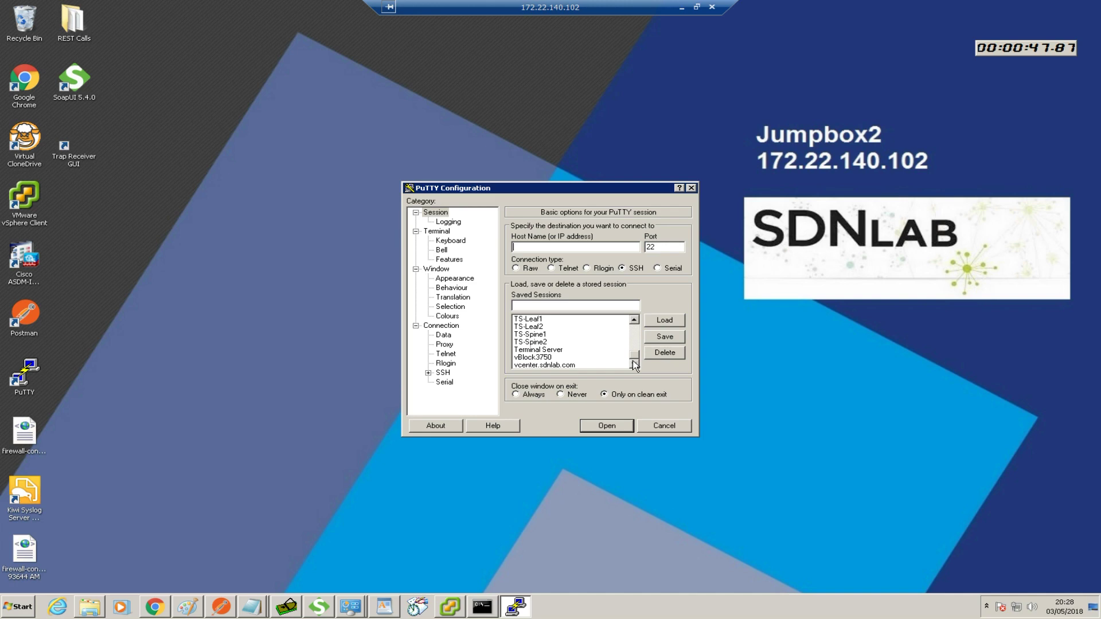
double_click(543, 349)
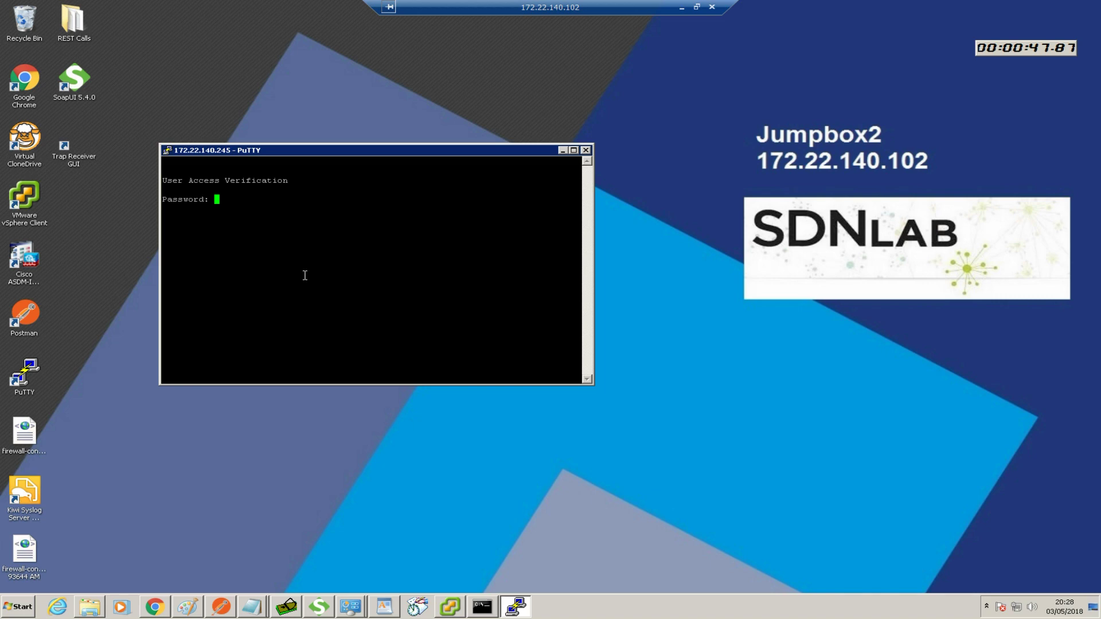
Log in to the terminal server and list its console hosts with 'sh host'
key(Return)
key(Return)
key(Return)
text(sh)
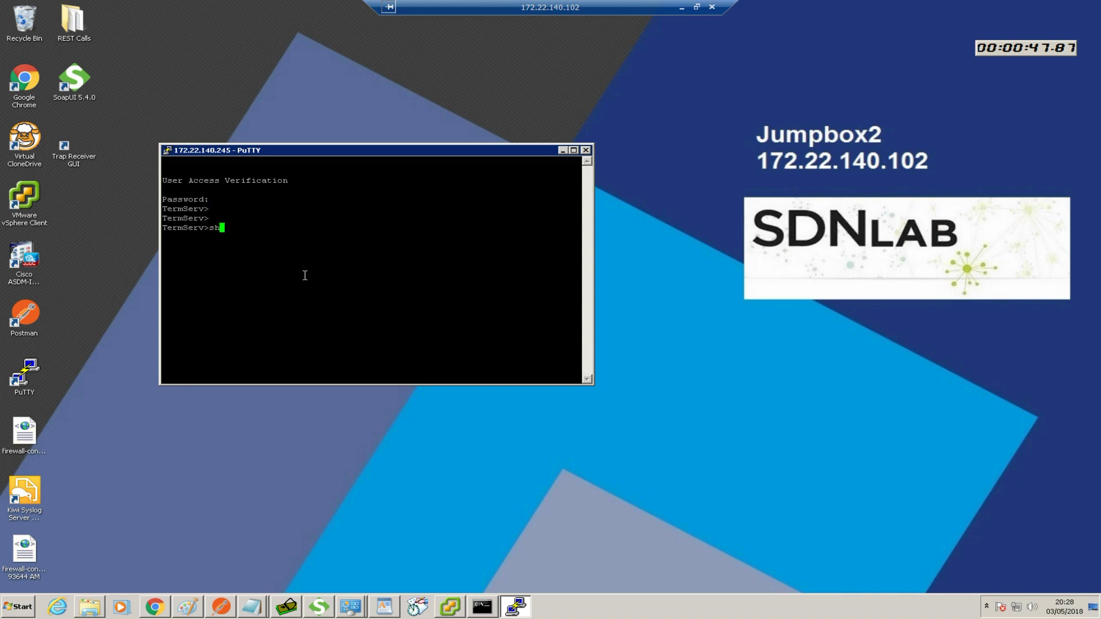
text( host)
key(Return)
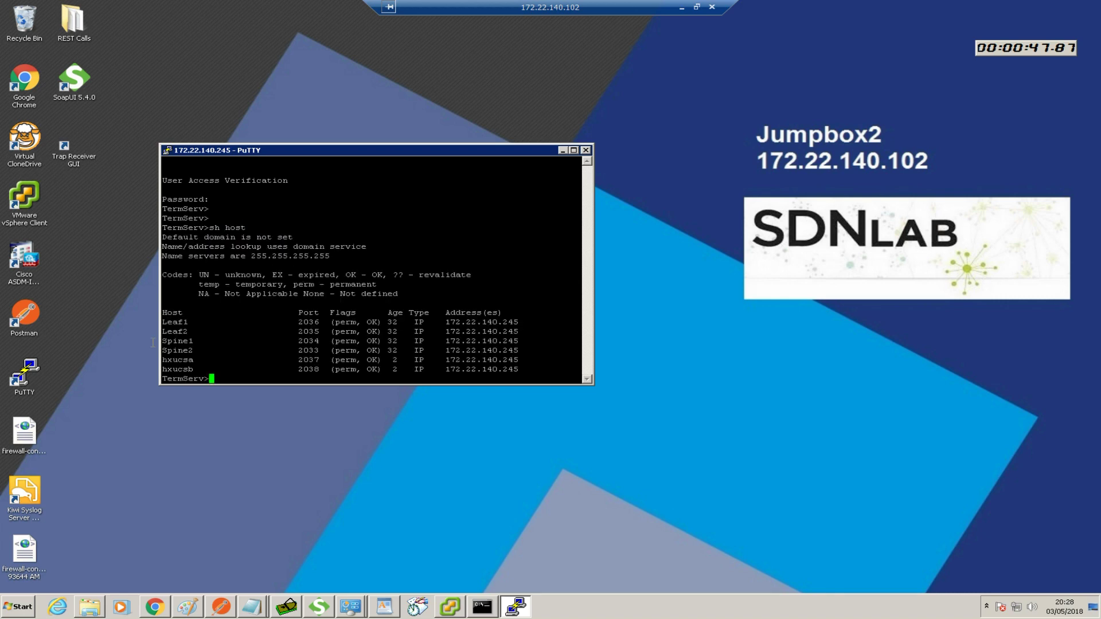
Copy the host name hxucsa from the host table and paste it at the prompt
drag(164, 359, 197, 361)
key(super+c)
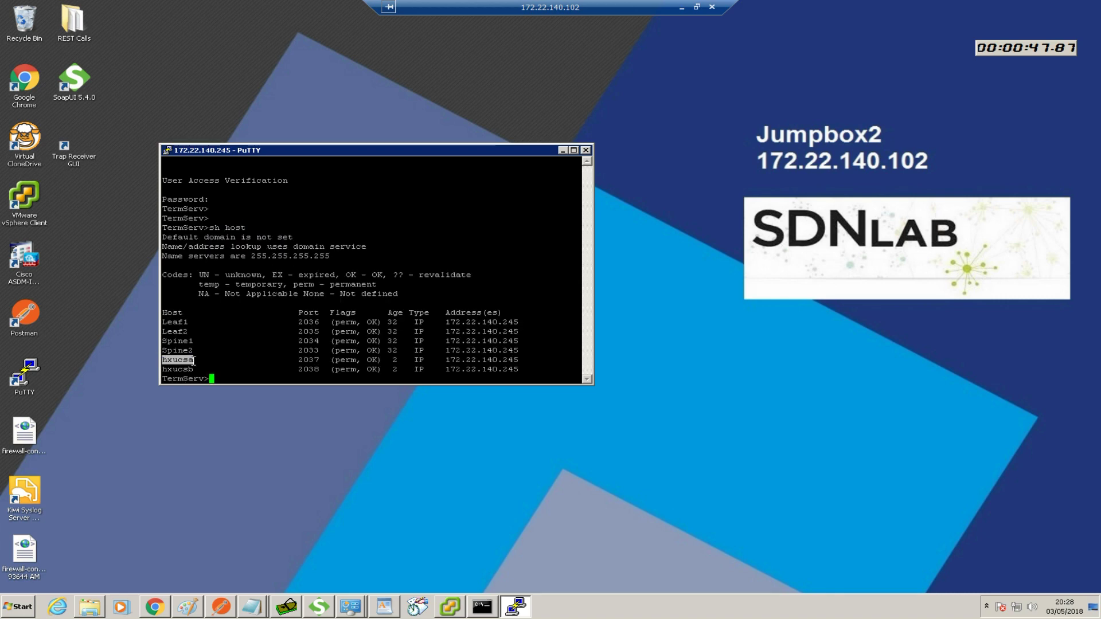
click(244, 370)
right_click(249, 368)
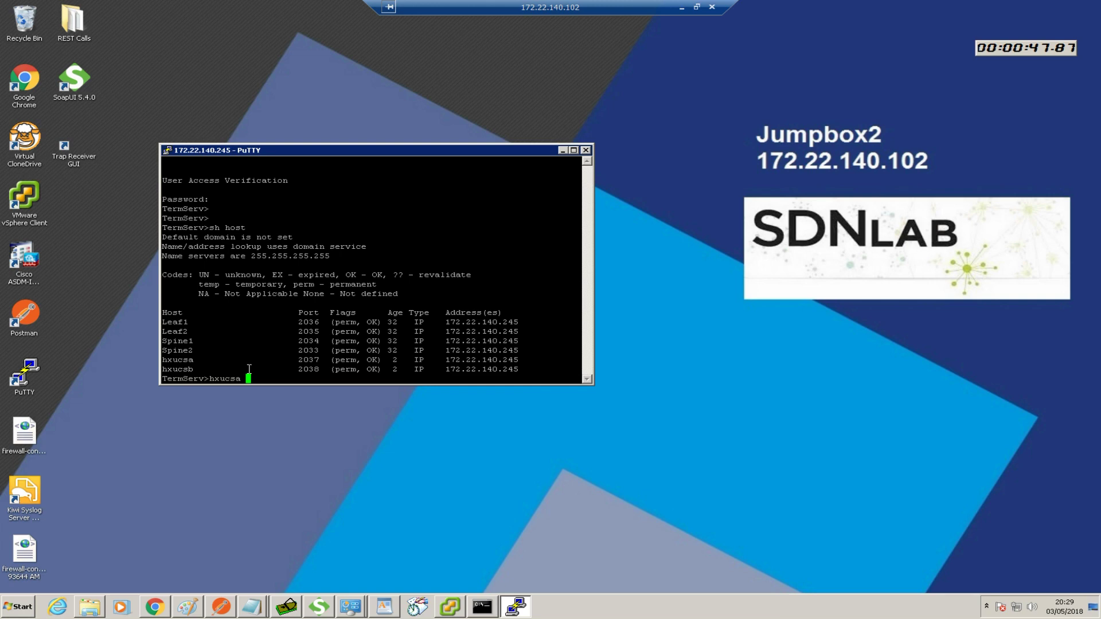
Connect to the hxucsa console, cancel GUI setup, and choose the console configuration method
key(Return)
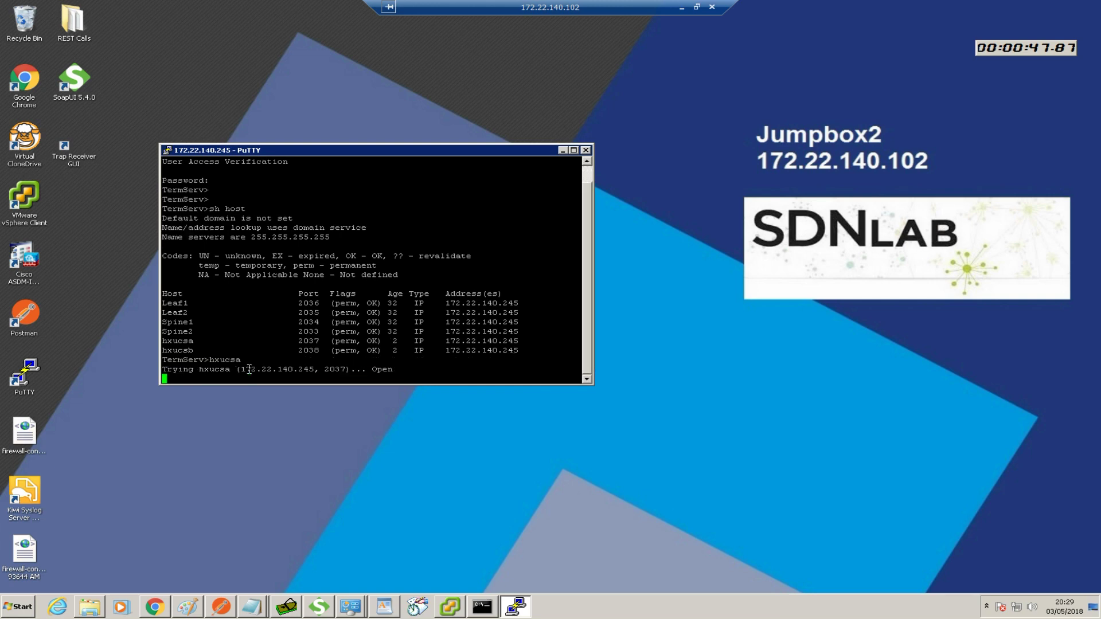
key(Return)
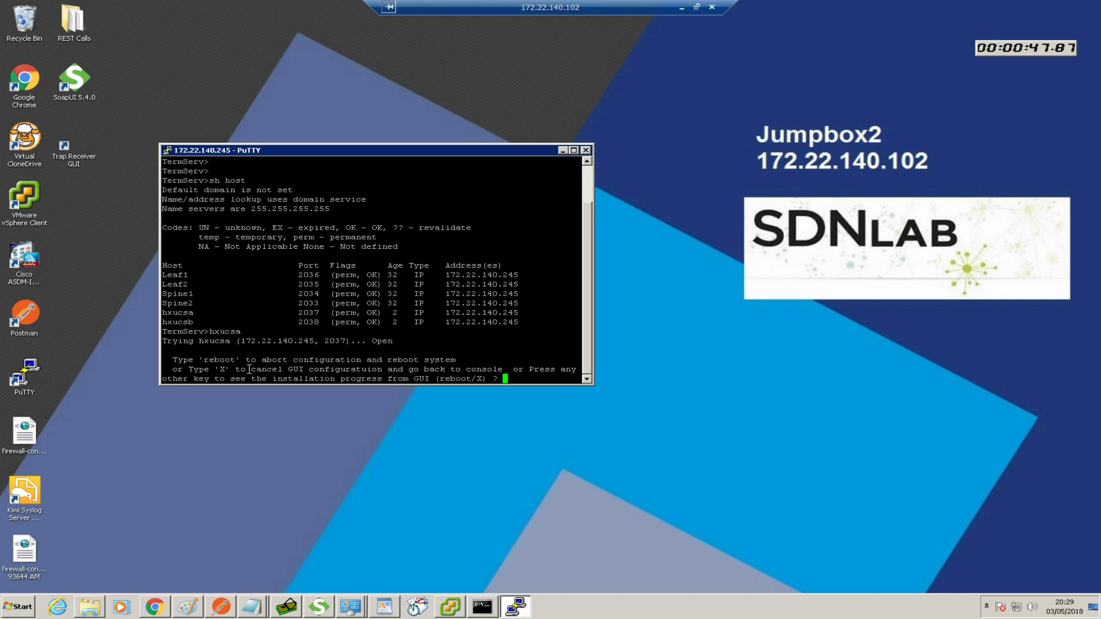
text(X)
key(Return)
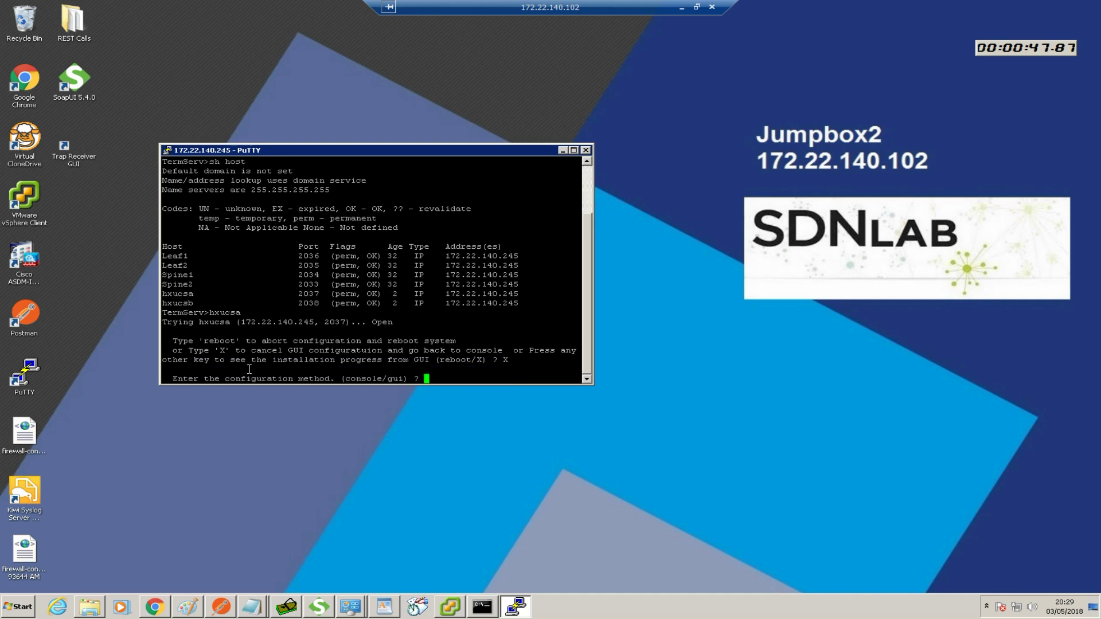
text(console)
key(Return)
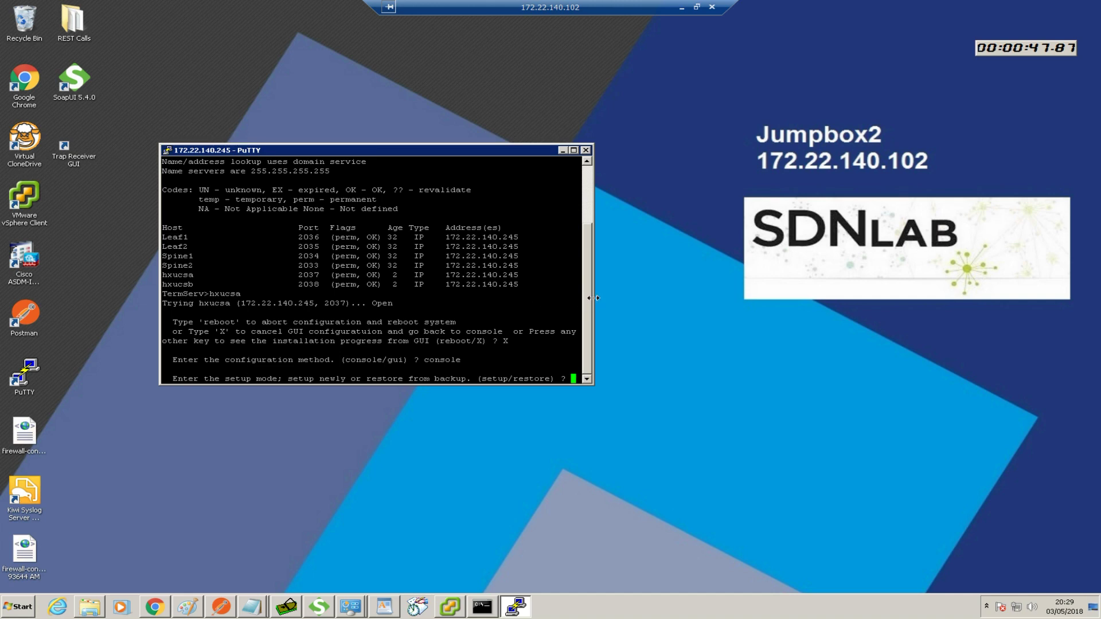
Widen the terminal and start a new Fabric Interconnect setup, confirming to continue
drag(592, 298, 682, 298)
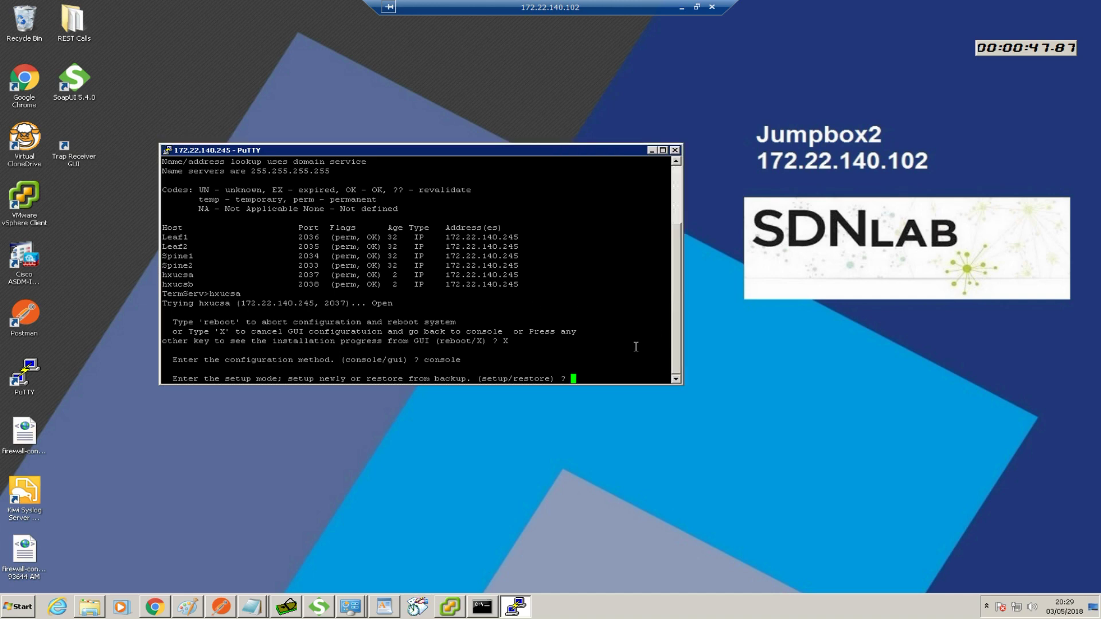
text(setup)
key(Return)
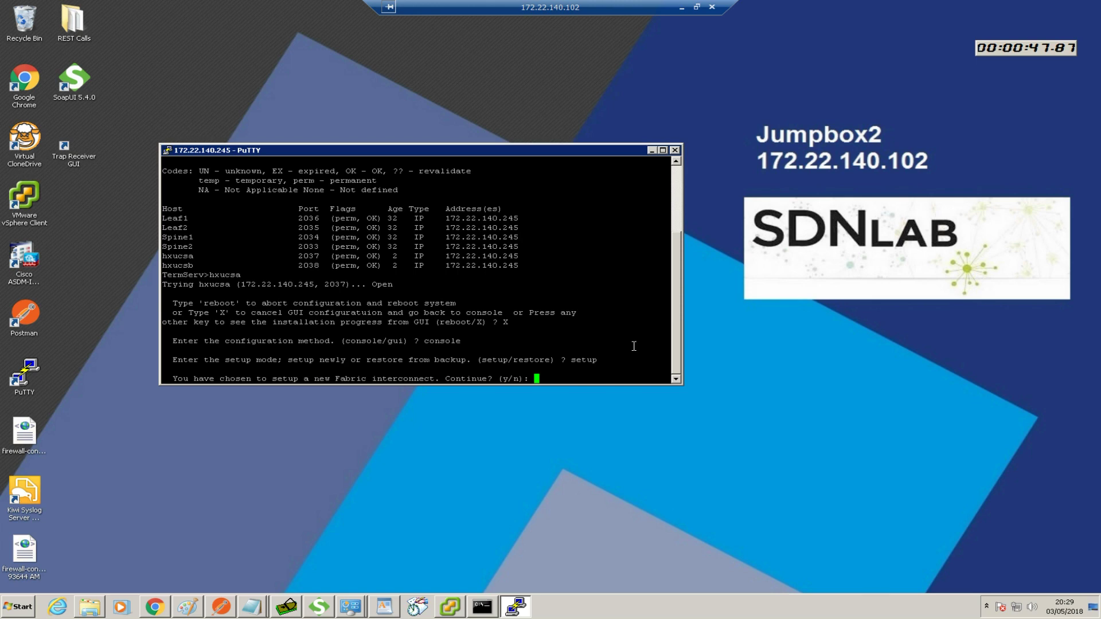
text(y)
key(Return)
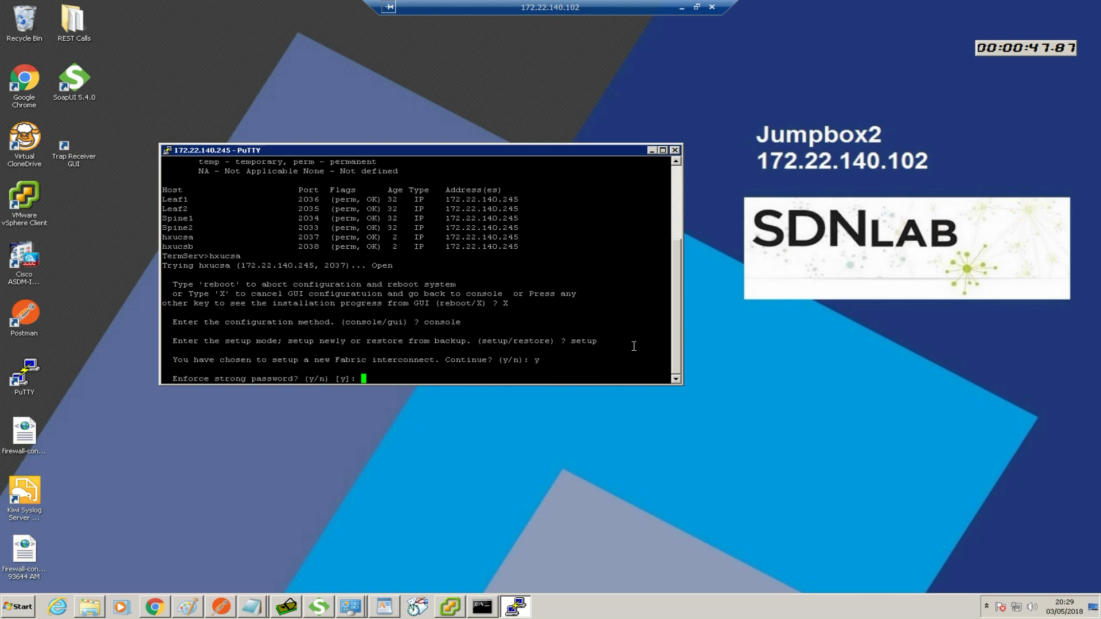
Decline strong passwords, set and confirm the admin password, and enable clustering
text(n)
key(Return)
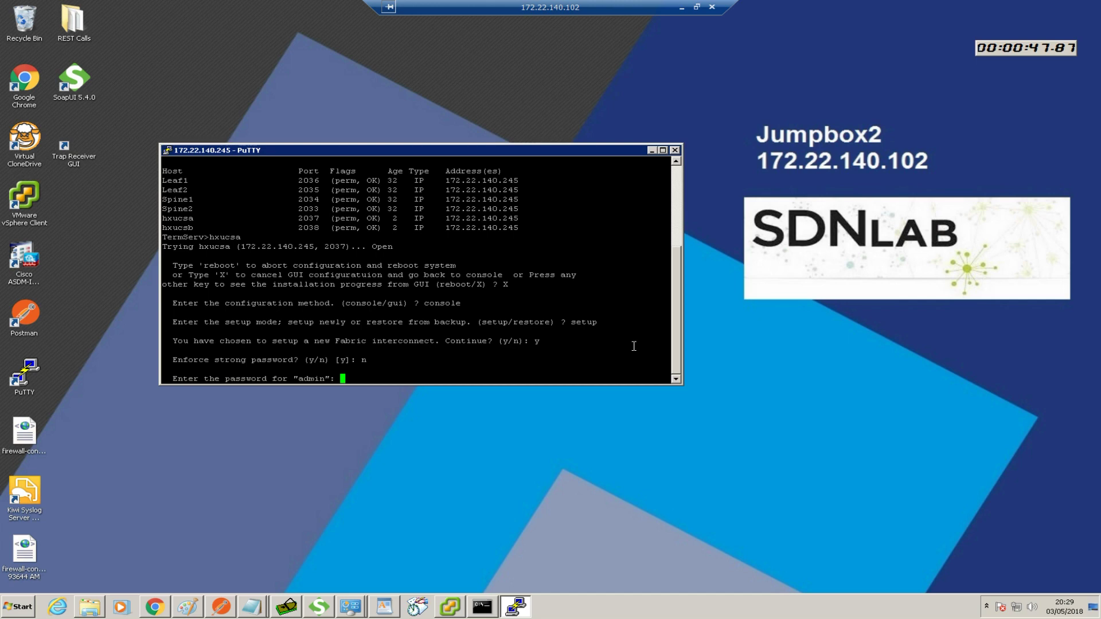
key(Return)
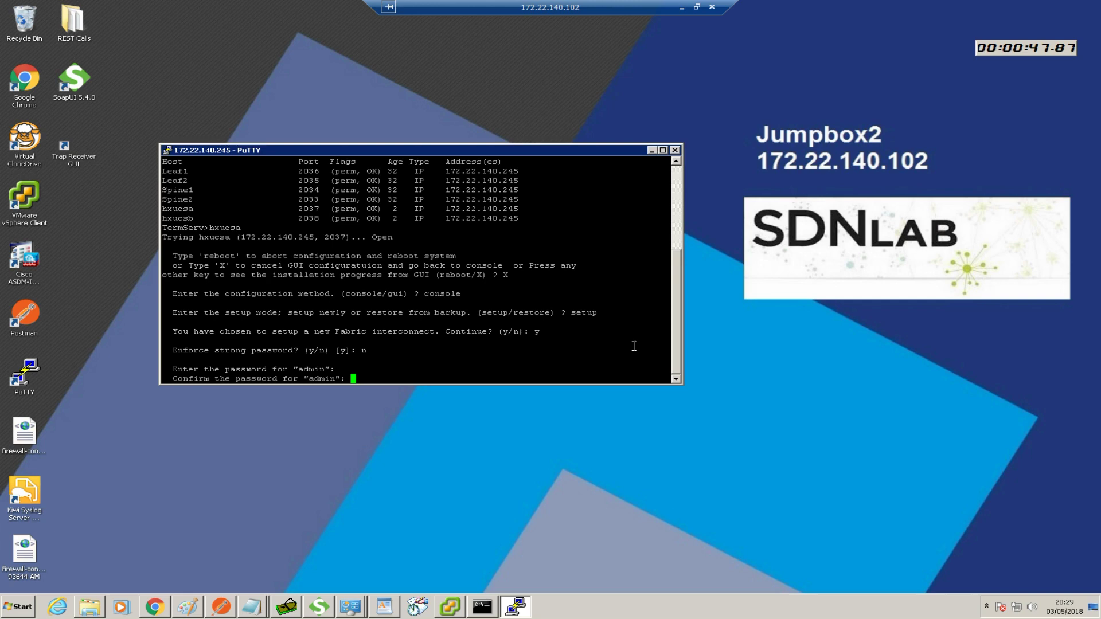
key(Return)
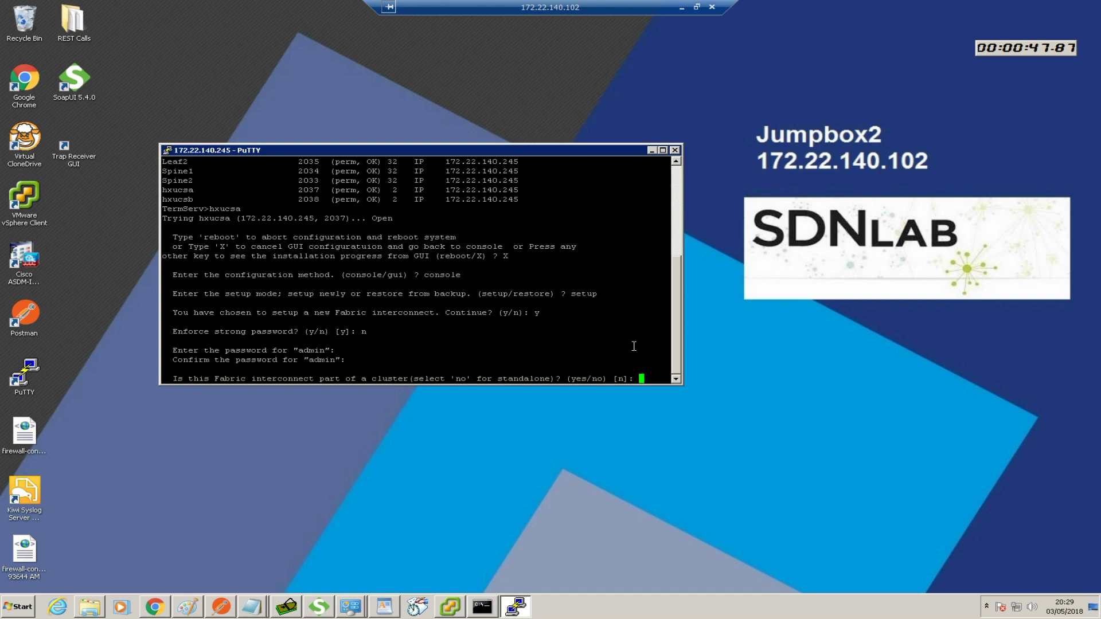
text(yes)
key(Return)
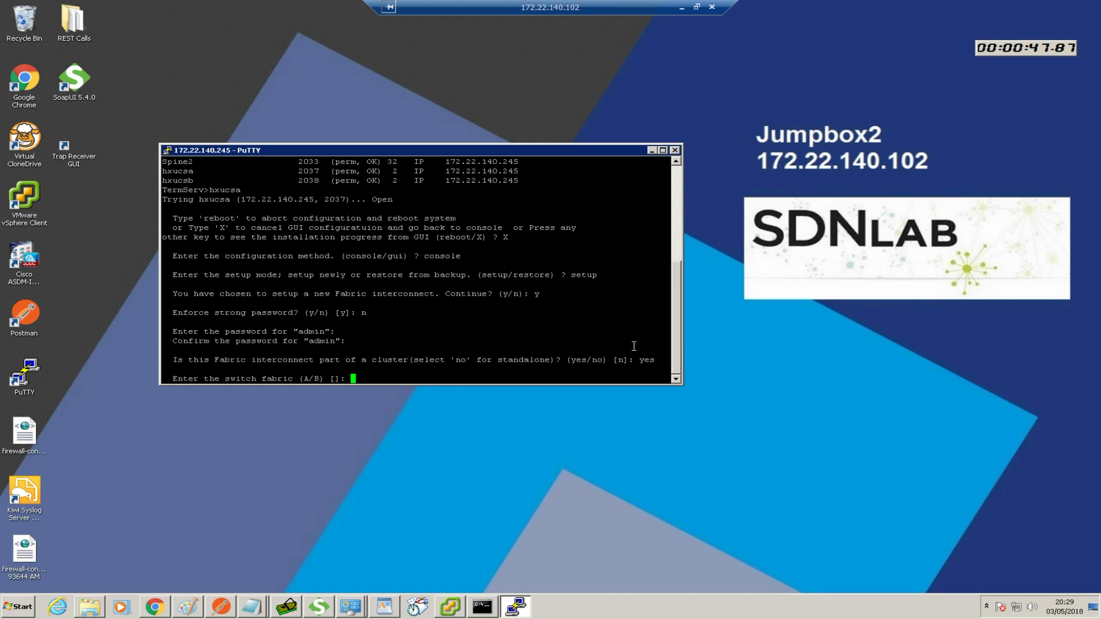
Assign the interconnect to switch fabric A and enter system name hxucs
text(A)
key(Return)
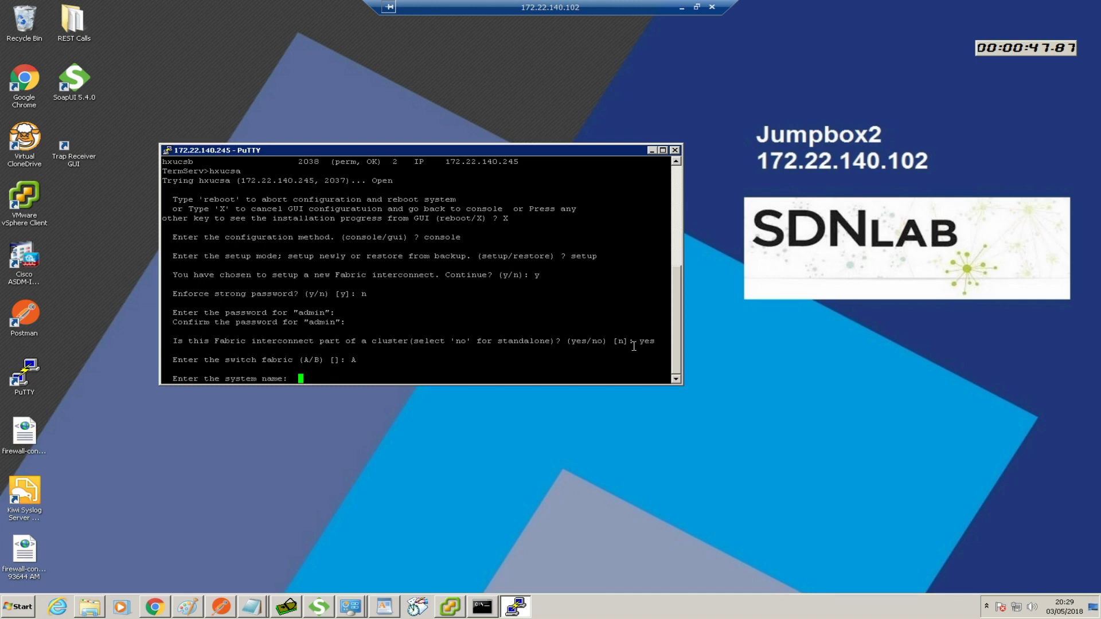
text(hxucs)
key(Return)
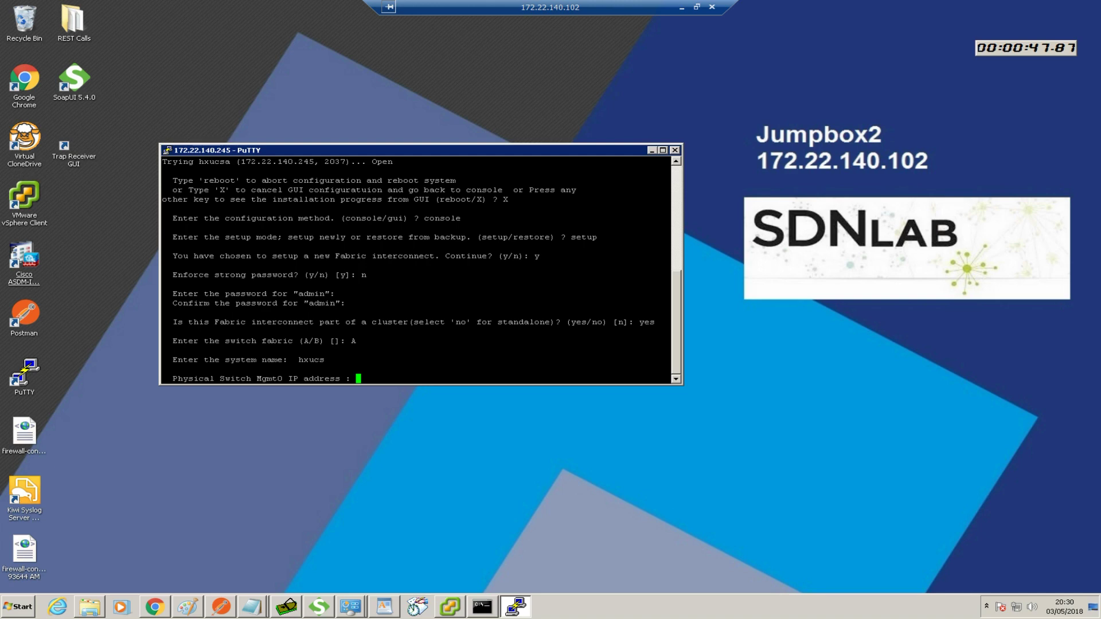
drag(0, 132, 672, 95)
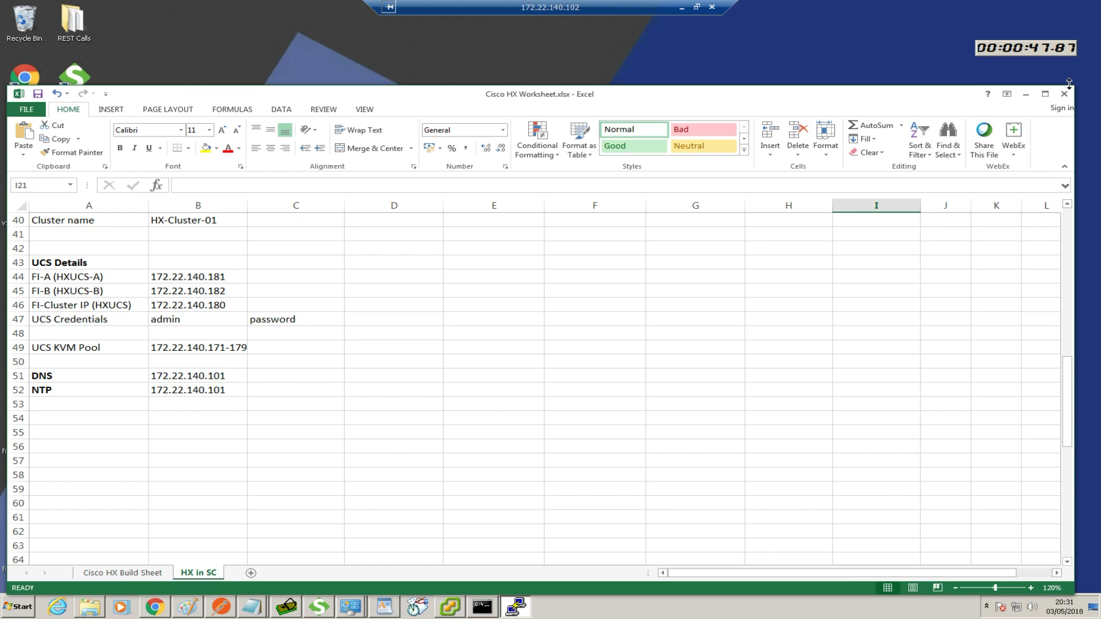
drag(1070, 84, 663, 254)
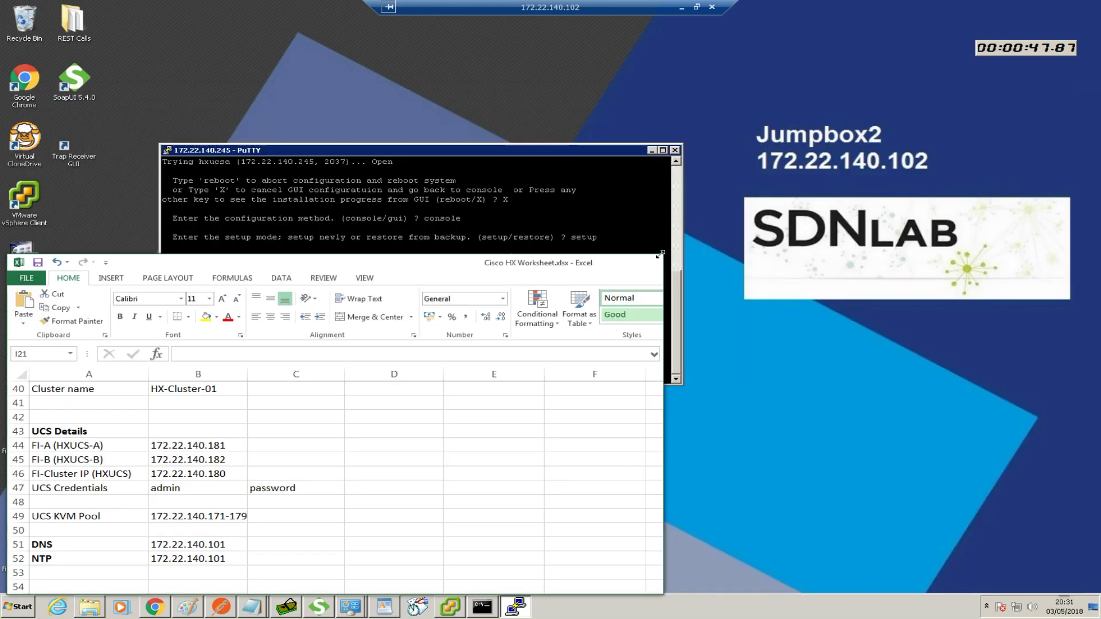
drag(491, 263, 683, 112)
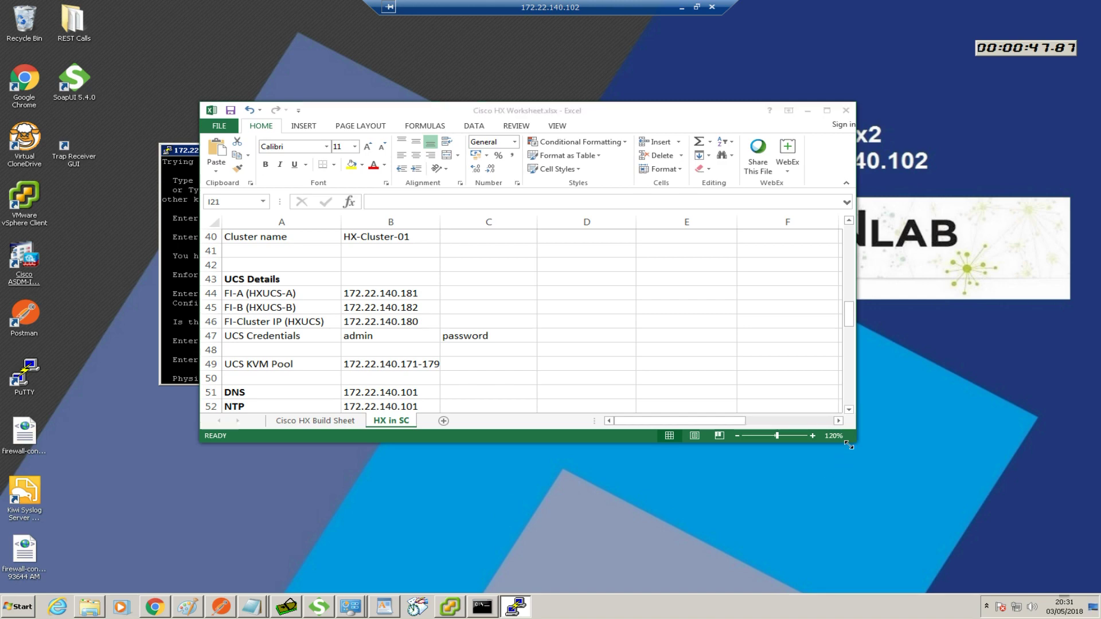
drag(906, 513, 917, 521)
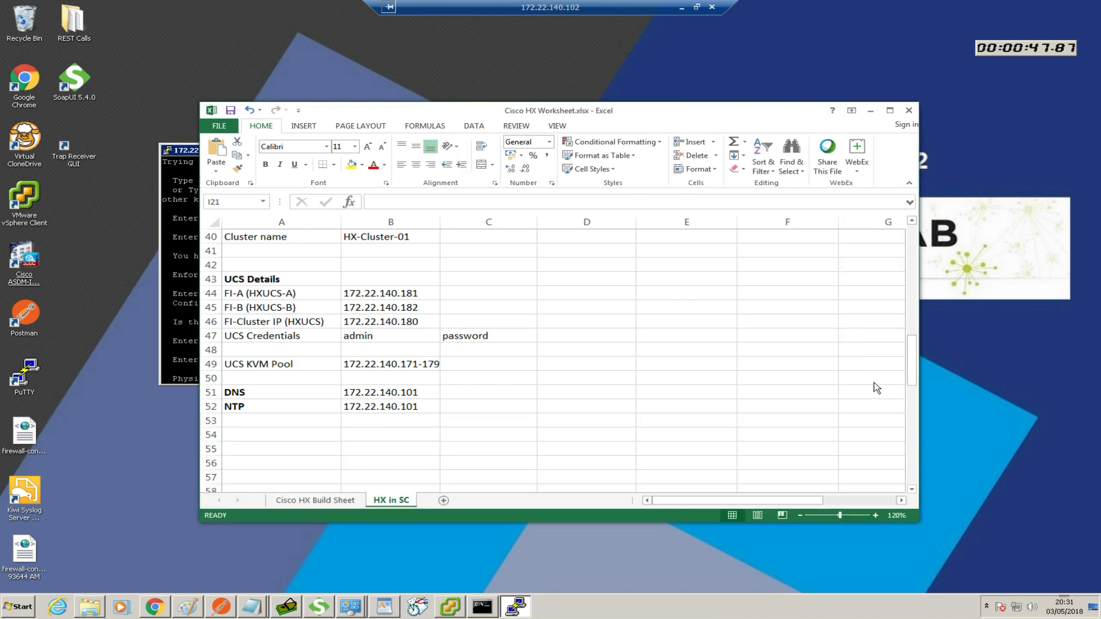
drag(910, 376, 910, 355)
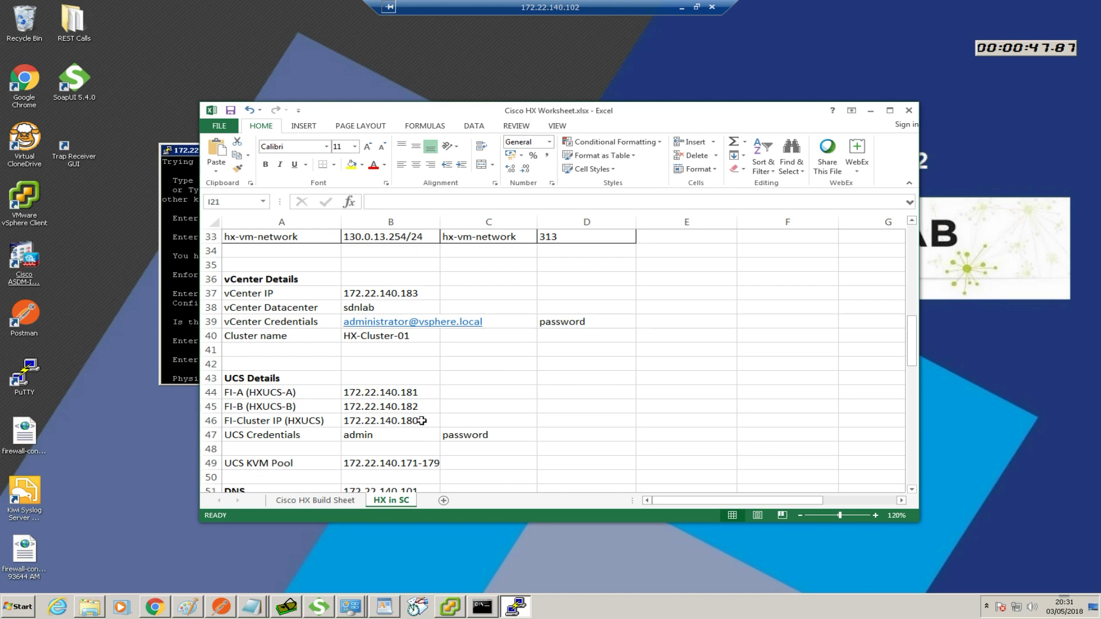
drag(686, 116, 0, 138)
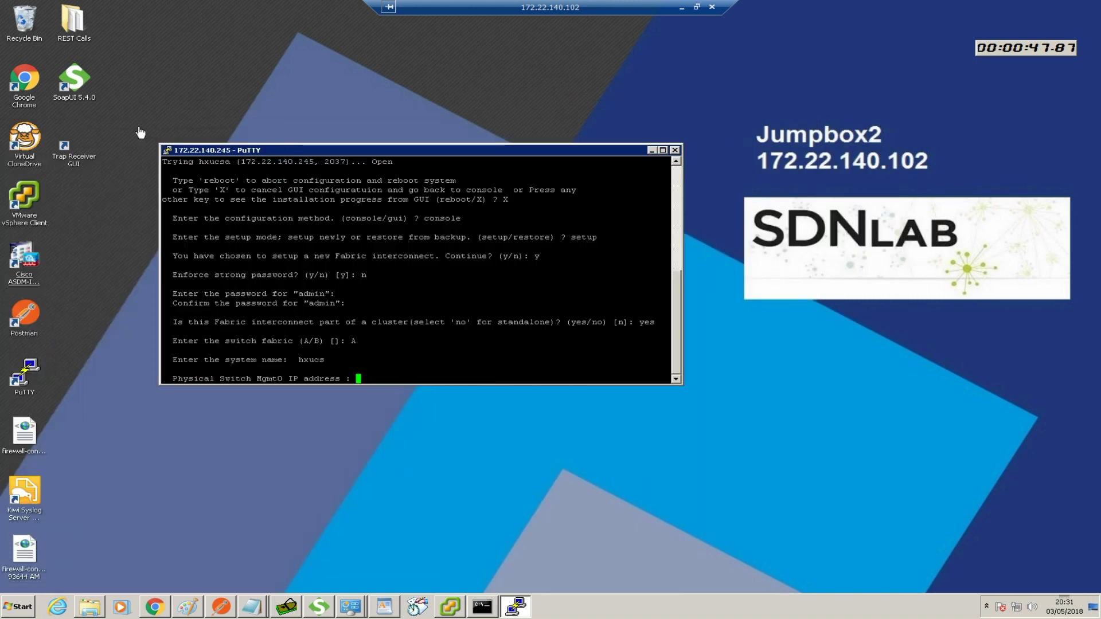
Set the Mgmt0 IP address to 172.22.140.181 with netmask 255.255.255.0
text(172.22.140.181)
key(Return)
text(255.255.255.0)
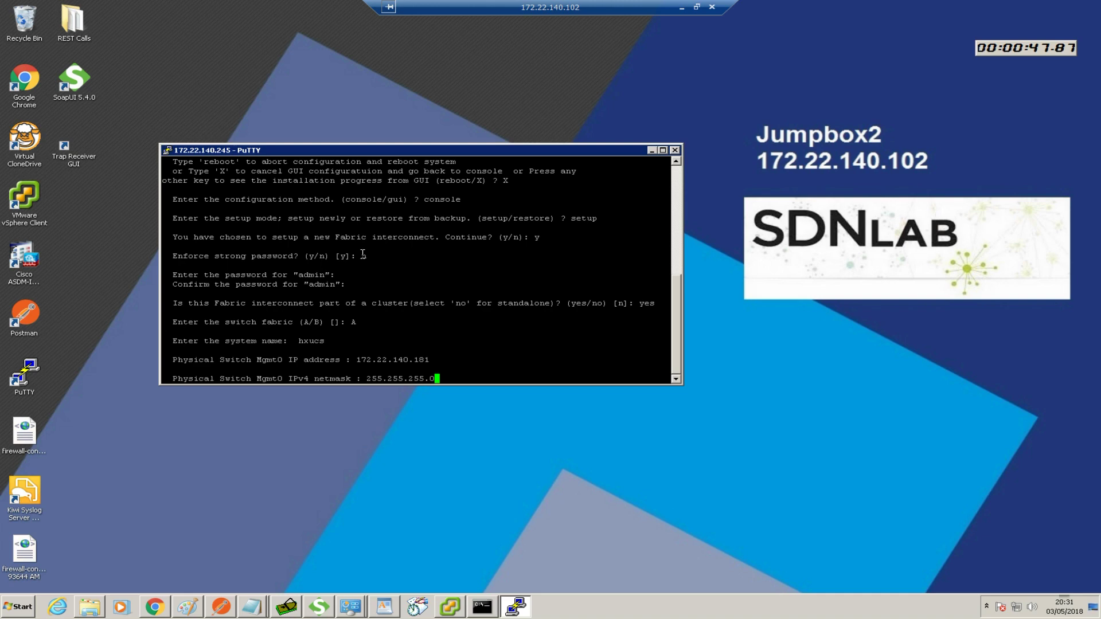
key(Return)
Set default gateway 172.22.140.240 and cluster IPv4 address 172.22.140.180
right_click(1007, 49)
click(1007, 51)
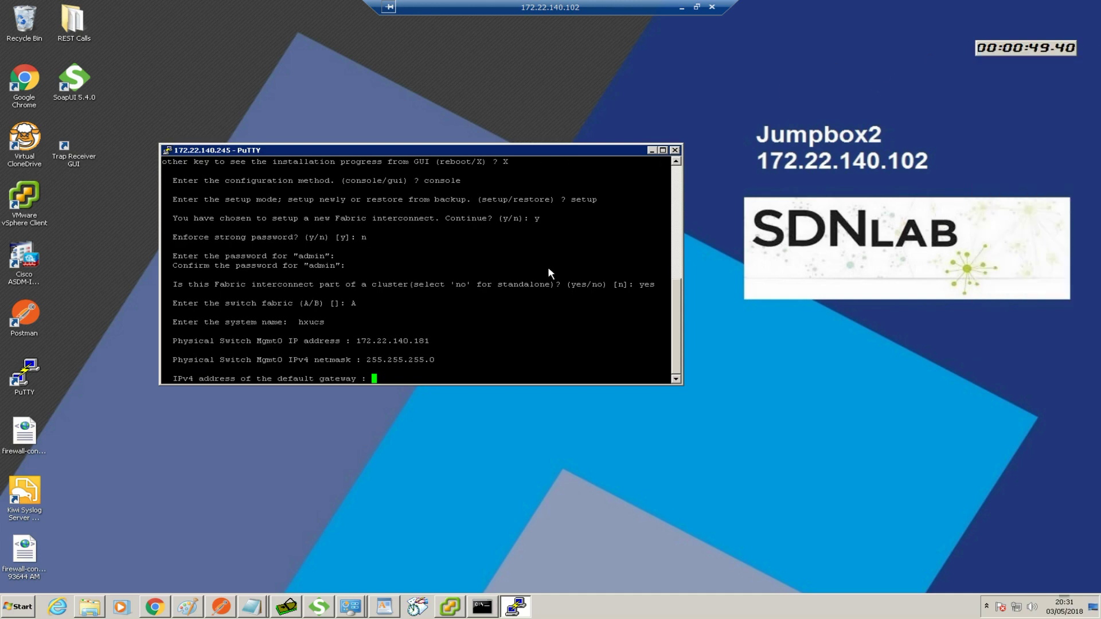
text(172.22.140.240)
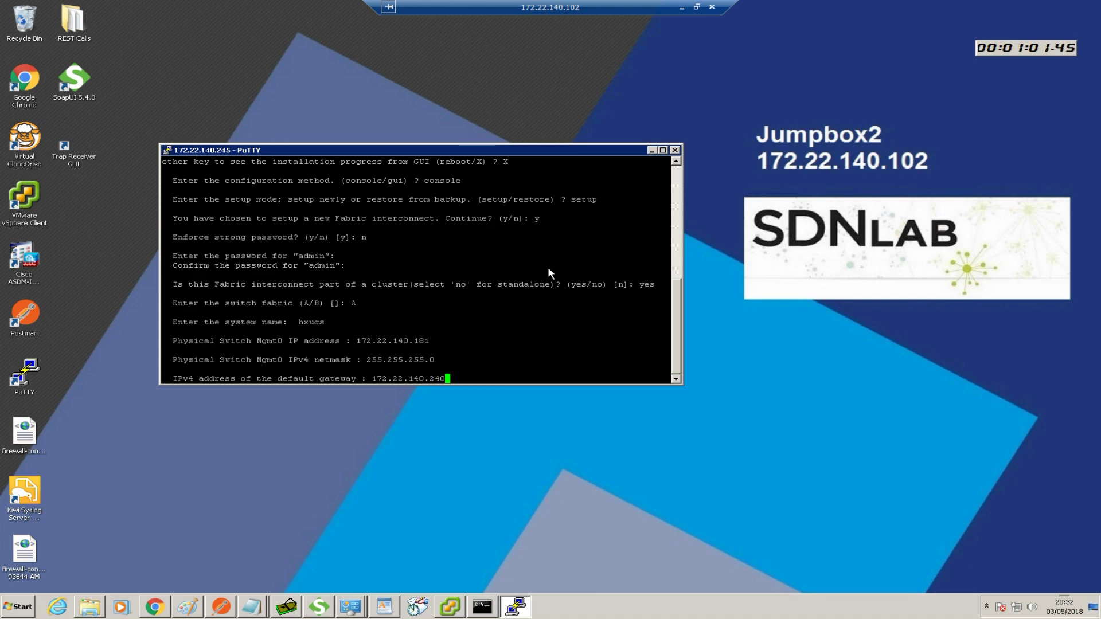
key(Return)
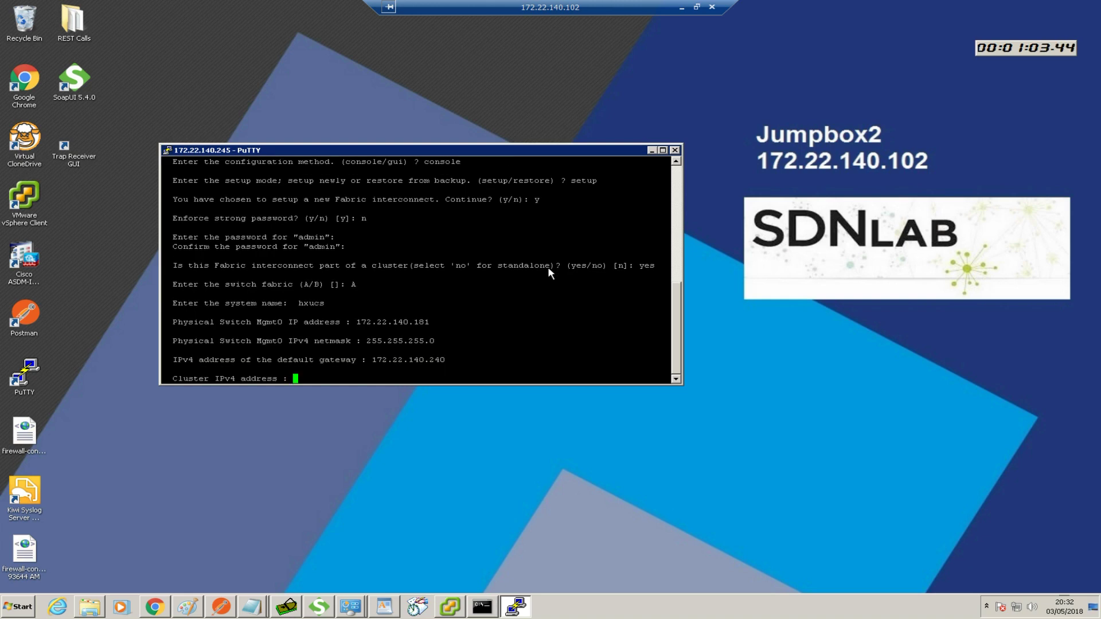
text(172.22.140.180)
key(Return)
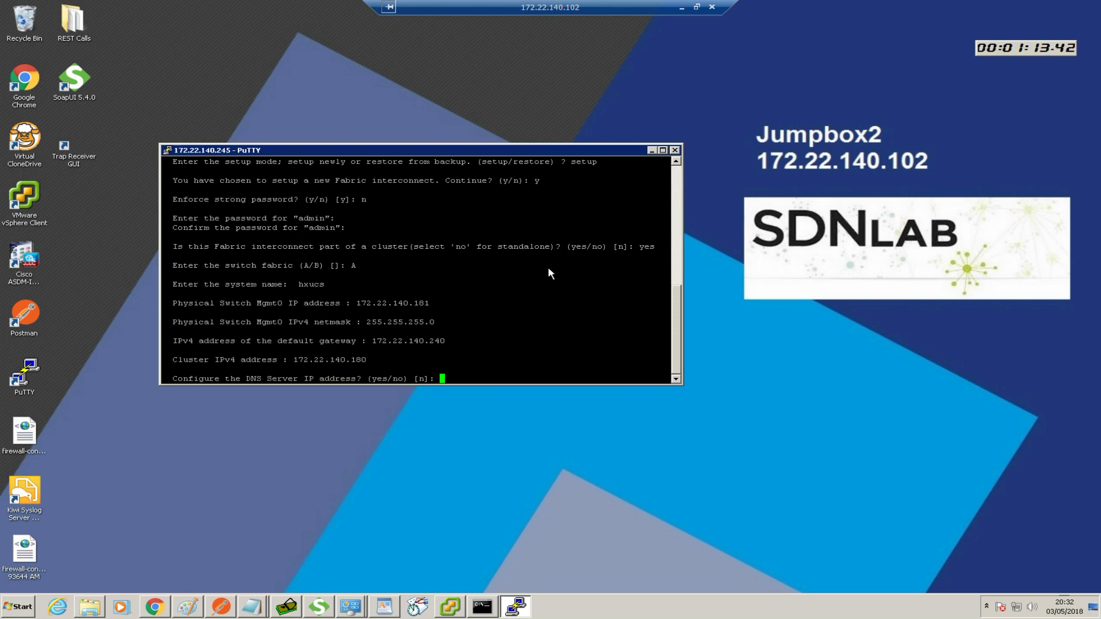
Configure DNS server 172.22.180.101
text(y)
key(Return)
text(172.2)
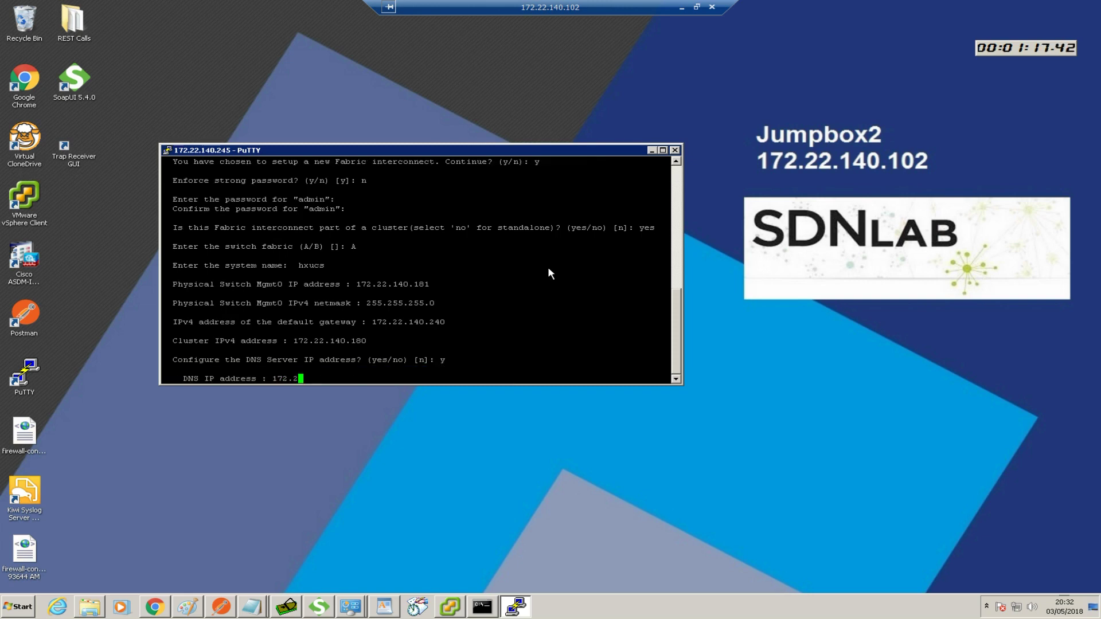
text(2.180.101)
key(Return)
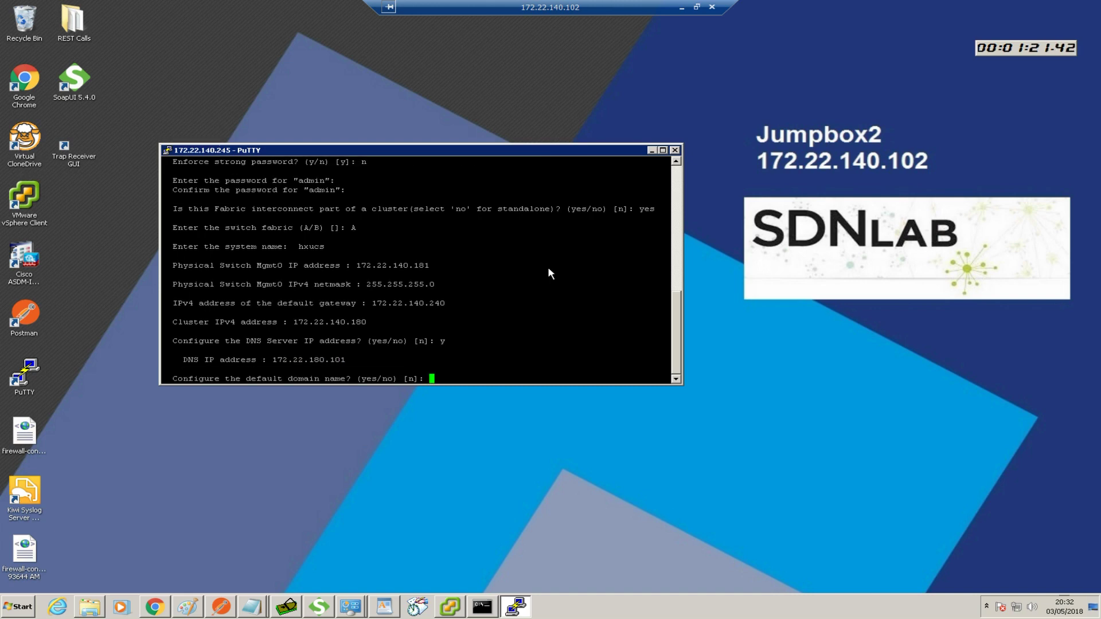
Set the default domain name to sdnlab.com, correcting a typo
text(y)
key(Return)
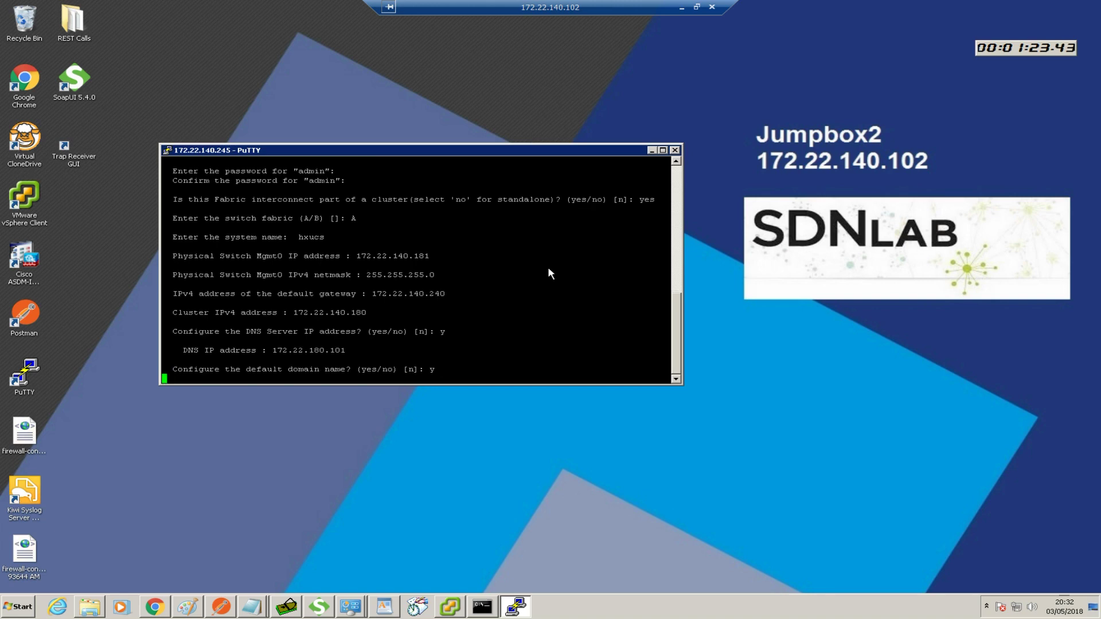
text(sdn.)
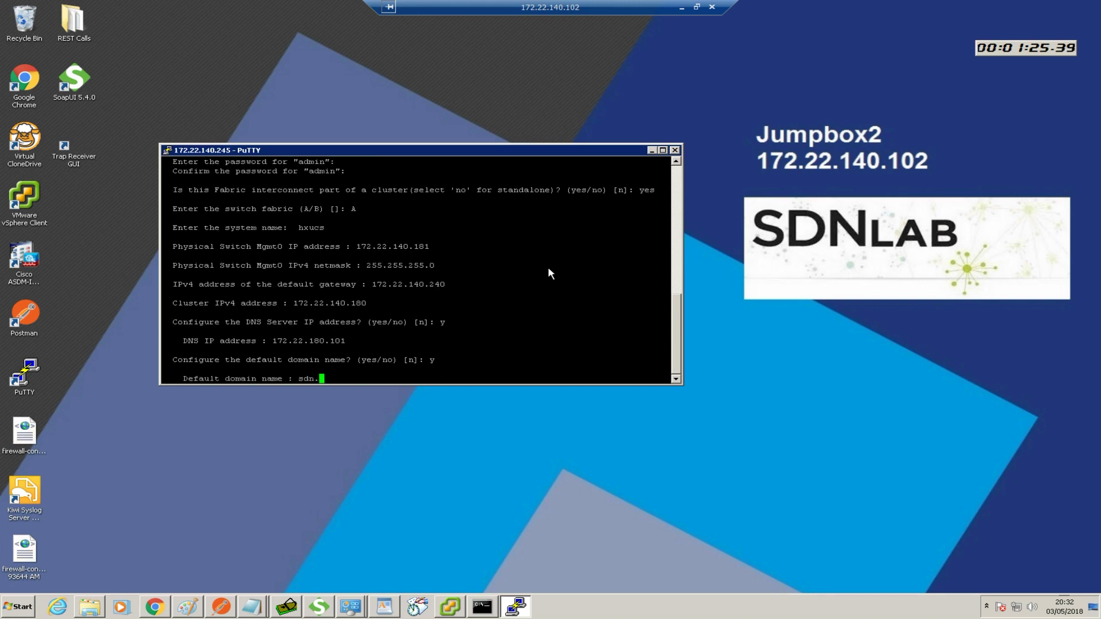
text(lab)
key(BackSpace)
key(BackSpace)
key(BackSpace)
key(BackSpace)
text(lab.com)
key(Return)
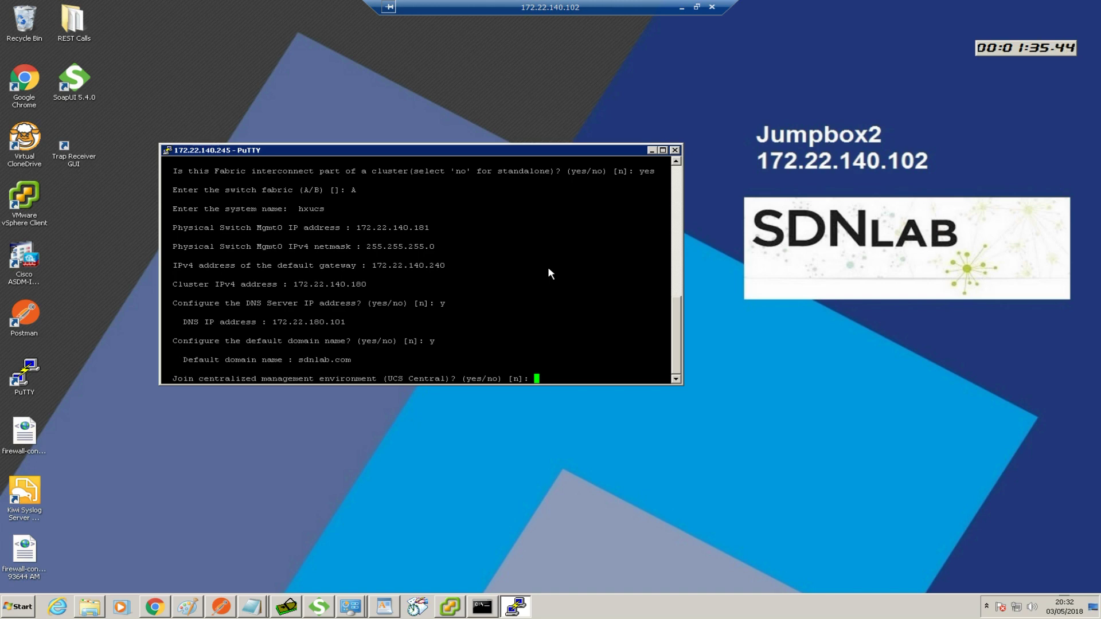
Decline UCS Central registration and apply and save the configuration
text(no)
key(Return)
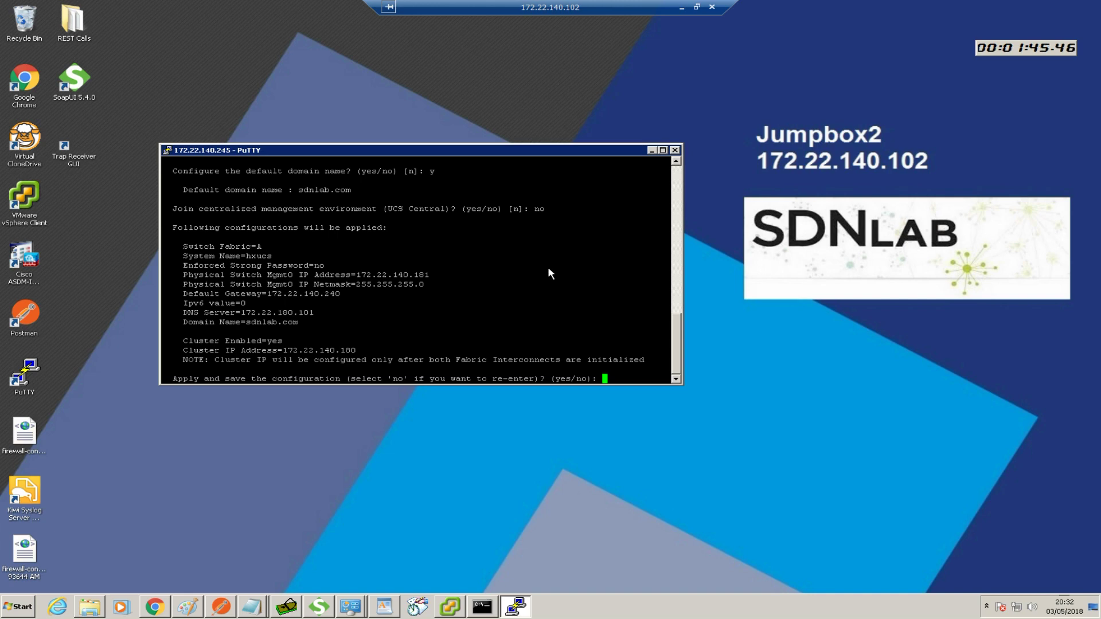
text(yes)
key(Return)
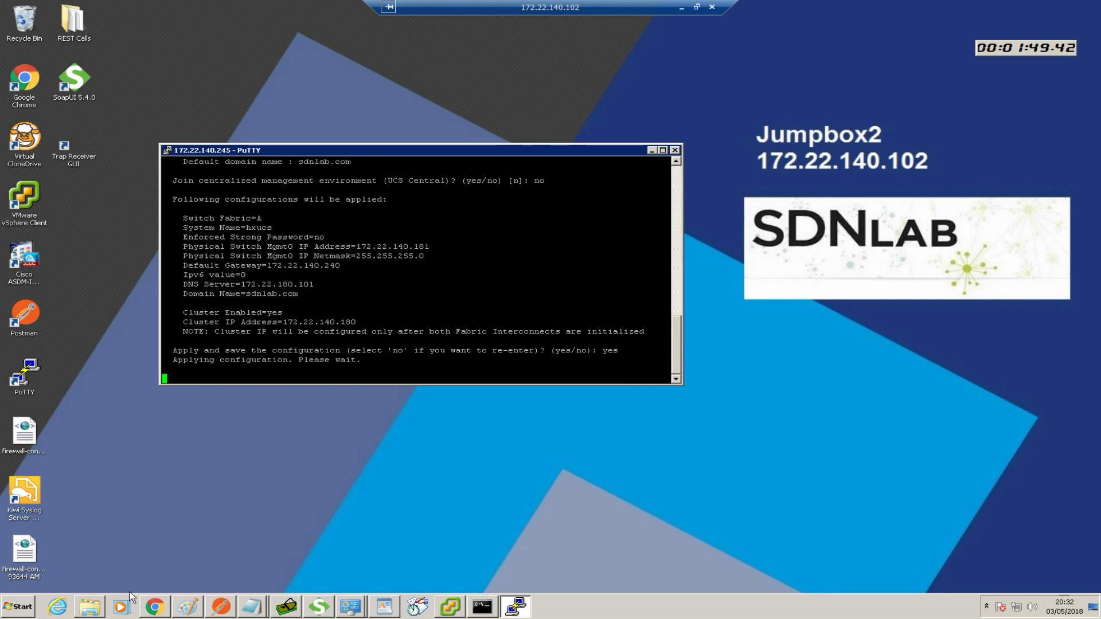
Start a continuous ping to 172.22.140.181 in the Command Prompt
click(482, 607)
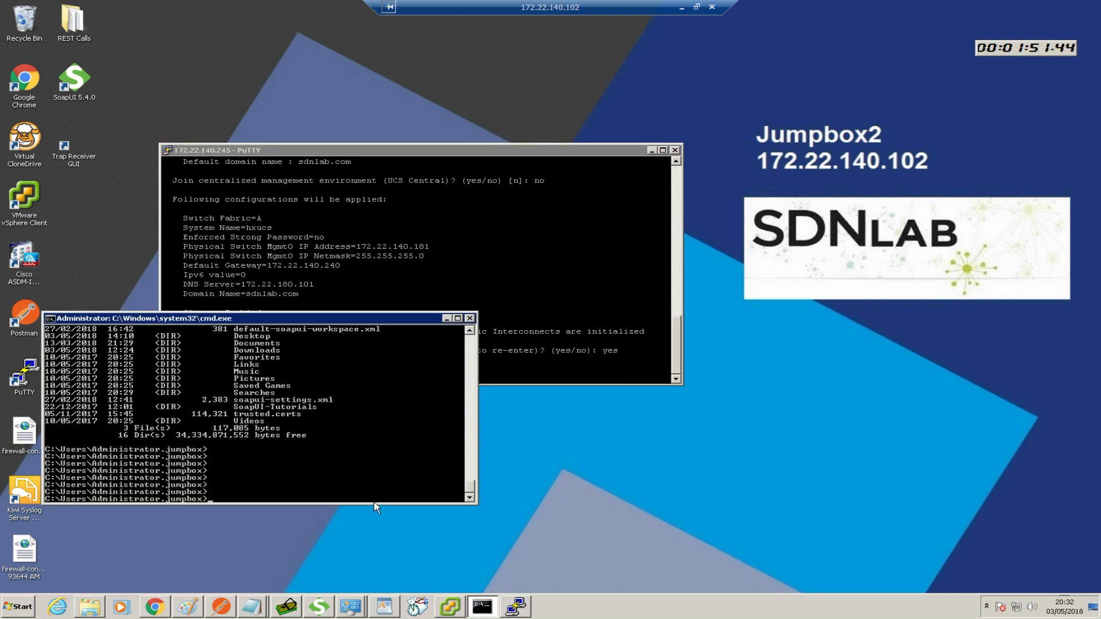
text(ping 172.22.140.182 -t)
key(BackSpace)
key(BackSpace)
key(BackSpace)
key(BackSpace)
text(1 -t)
key(Return)
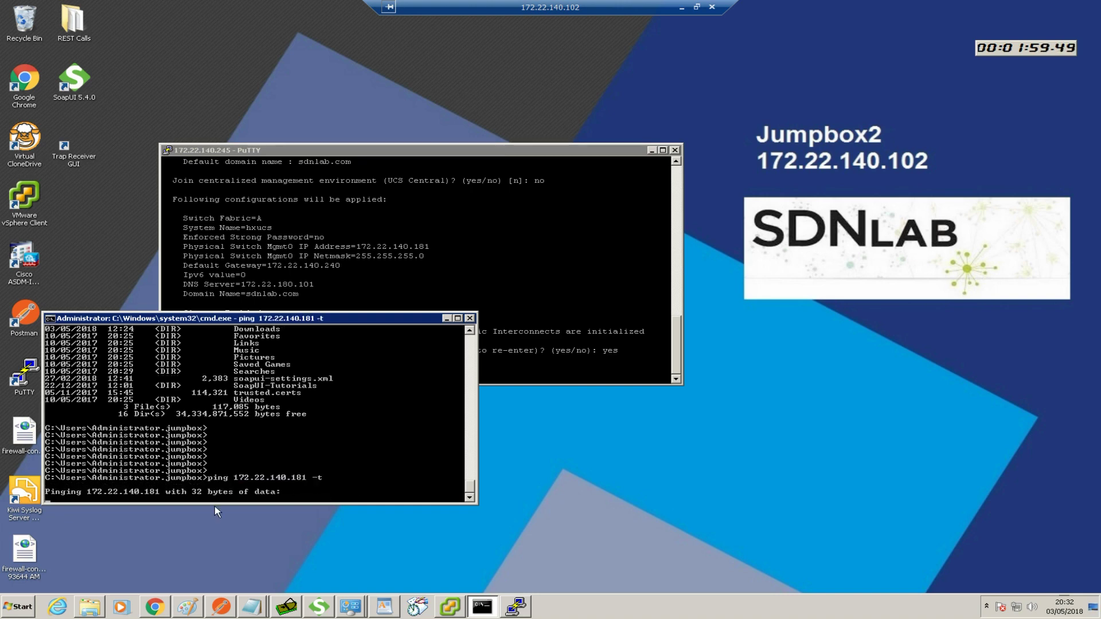
In a new Command Prompt, run a continuous ping to 172.22.140.180 and move the window down
click(17, 608)
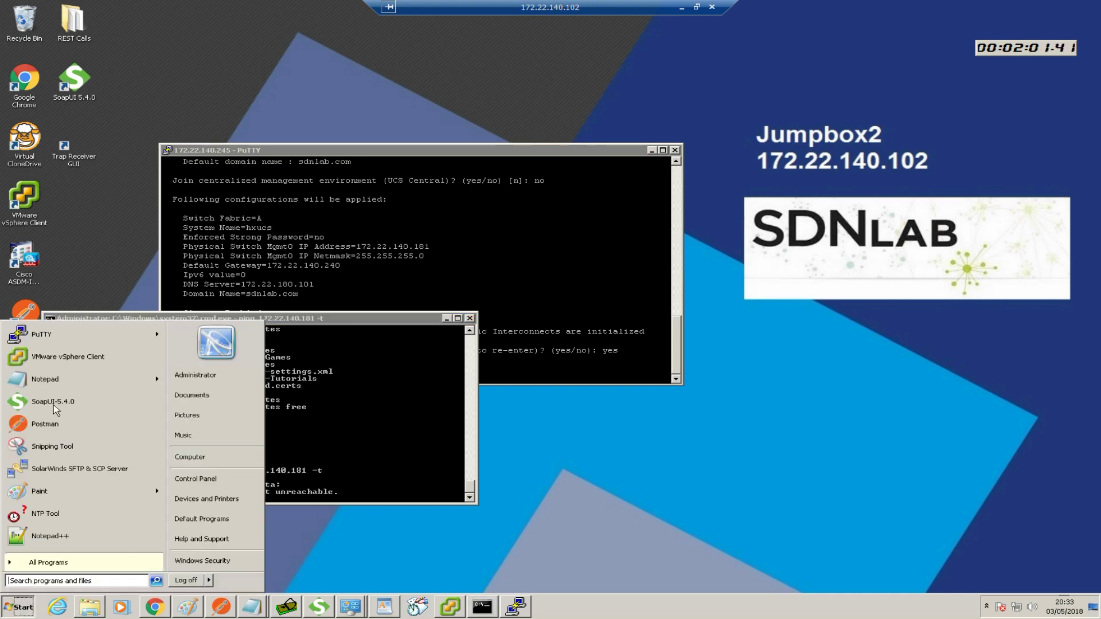
click(48, 582)
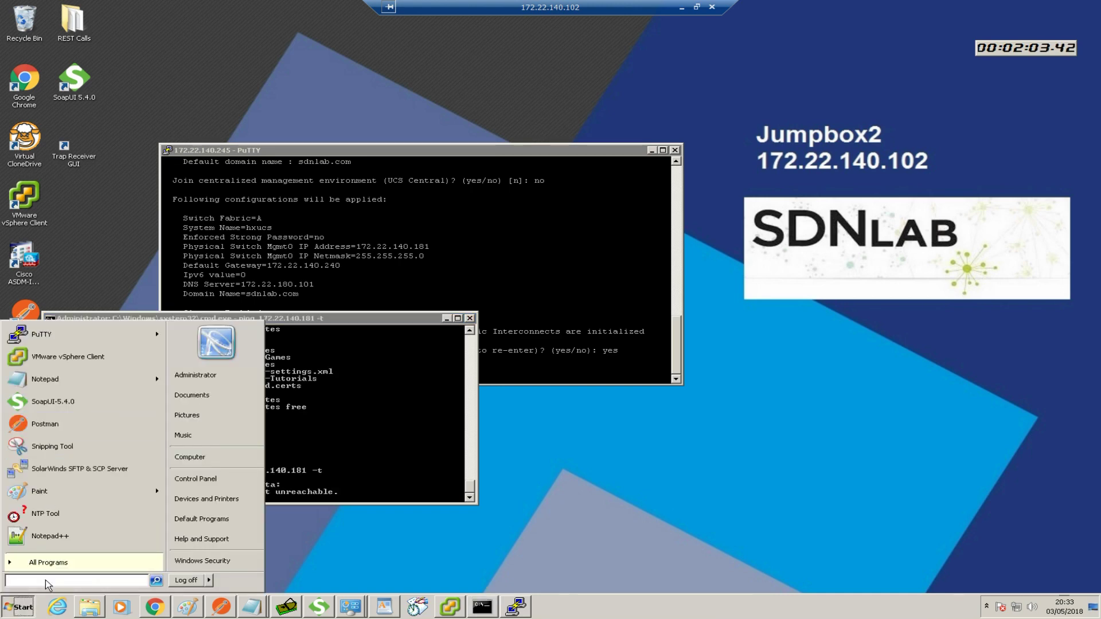
text(cmd)
key(Return)
text(ping )
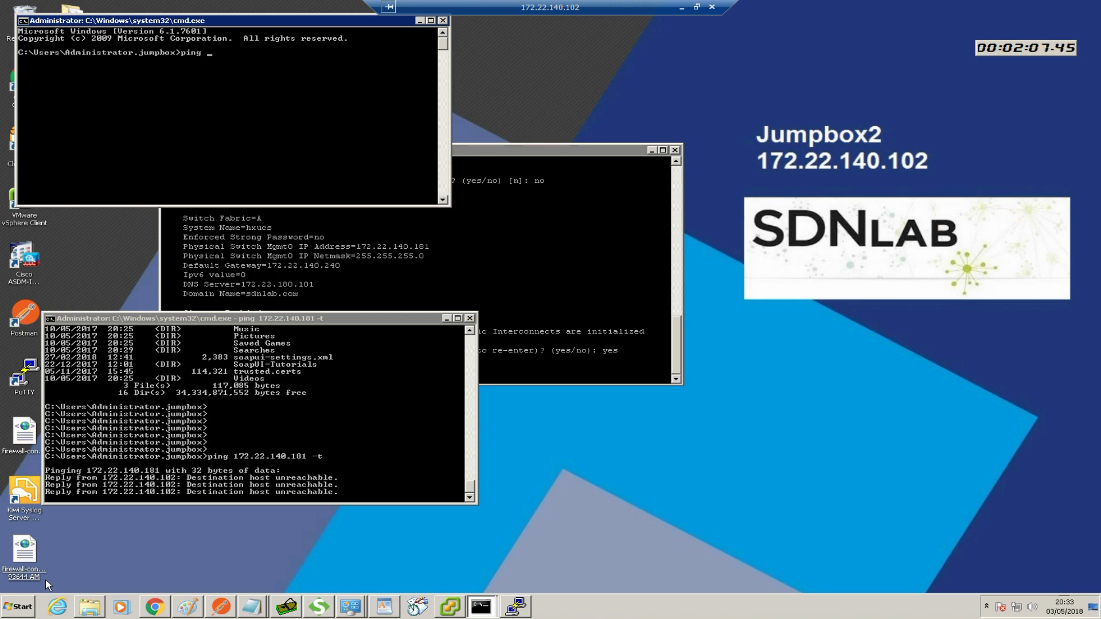
text(172.22.140.180)
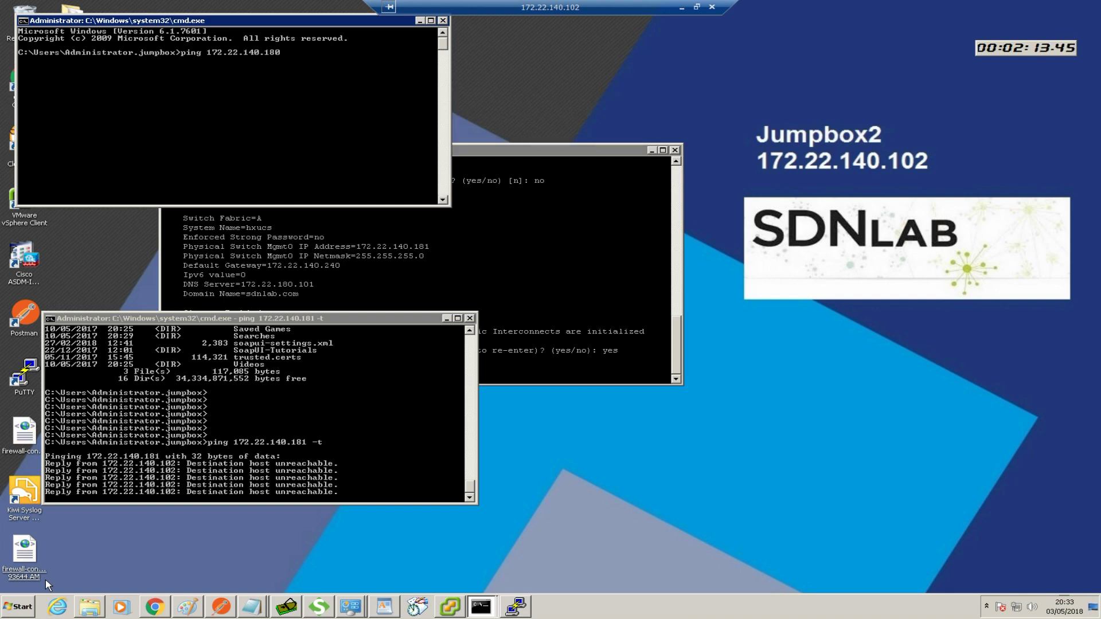
text( -t)
key(Return)
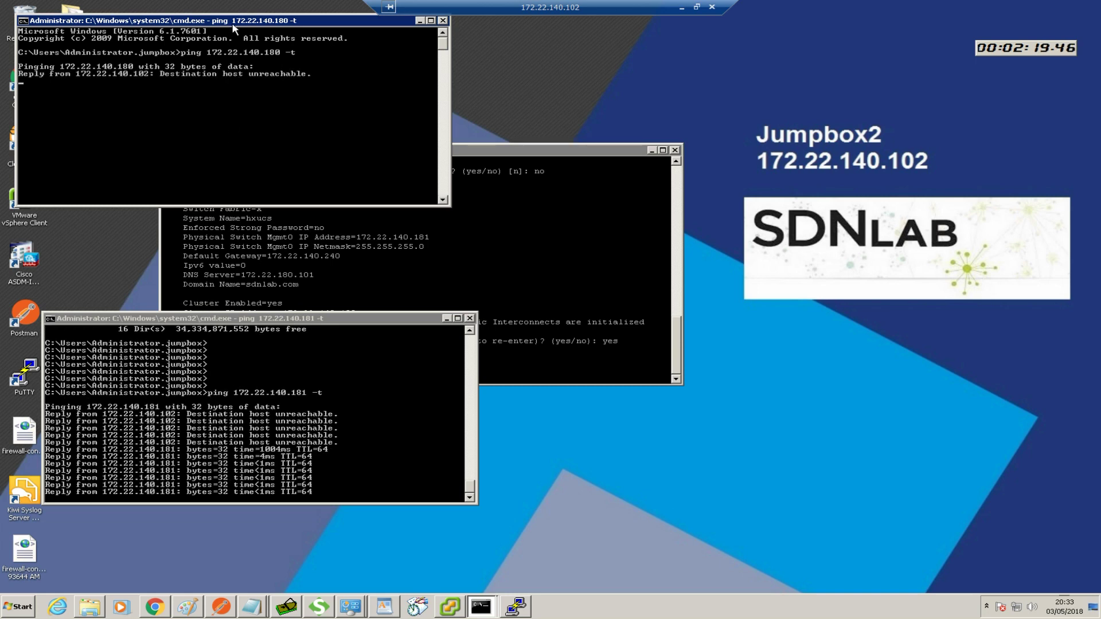
drag(233, 28, 249, 107)
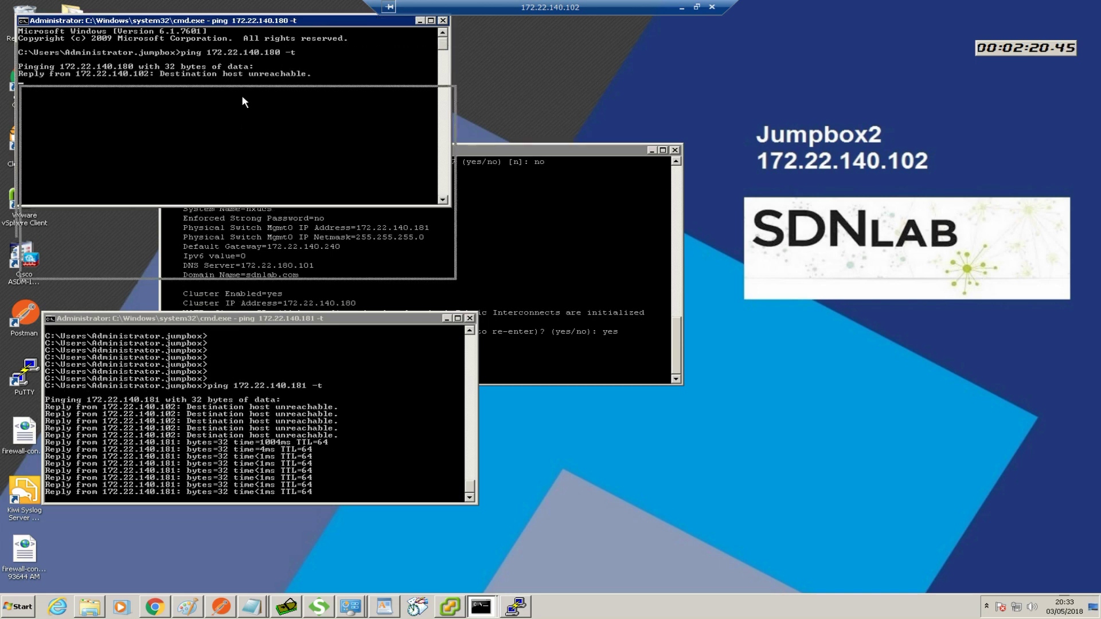
Duplicate the PuTTY session to open a second connection to terminal server 172.22.140.245
click(498, 155)
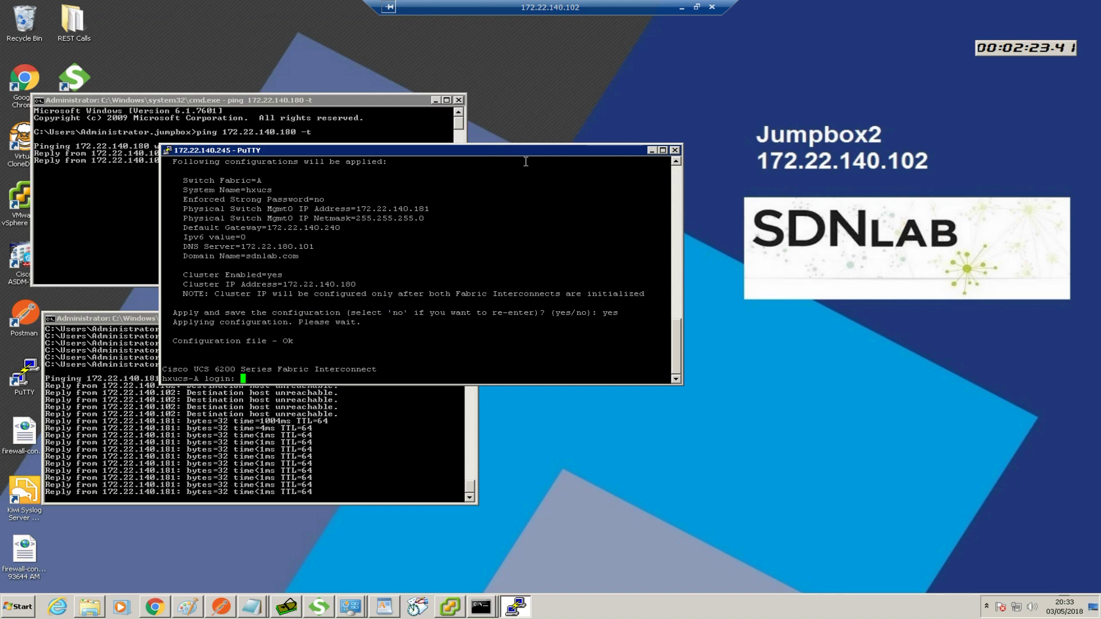
drag(555, 149, 566, 144)
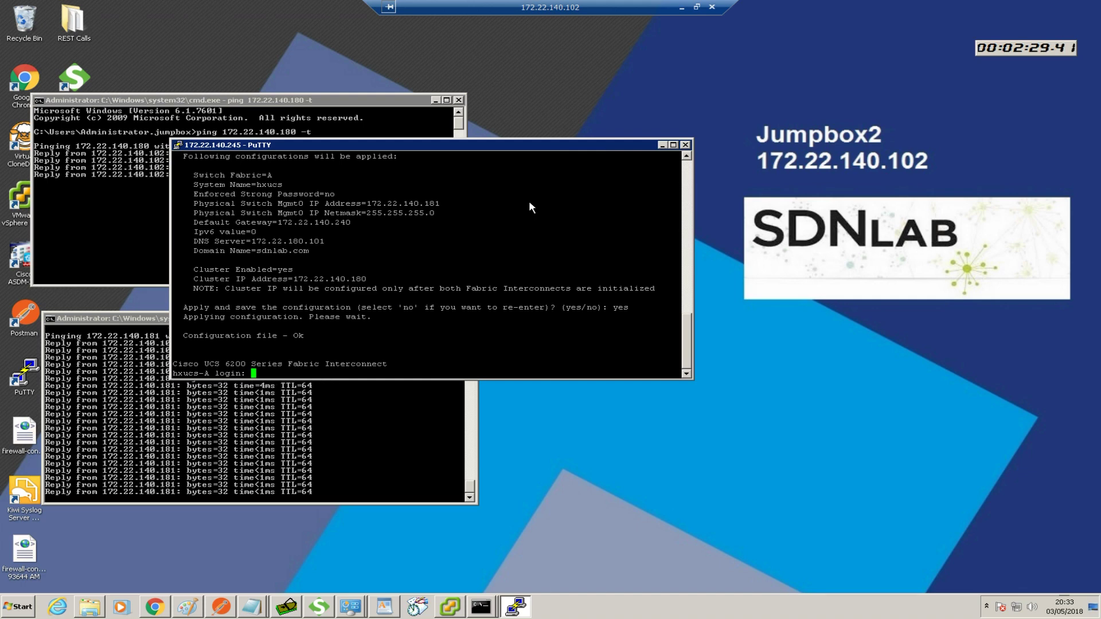
right_click(469, 144)
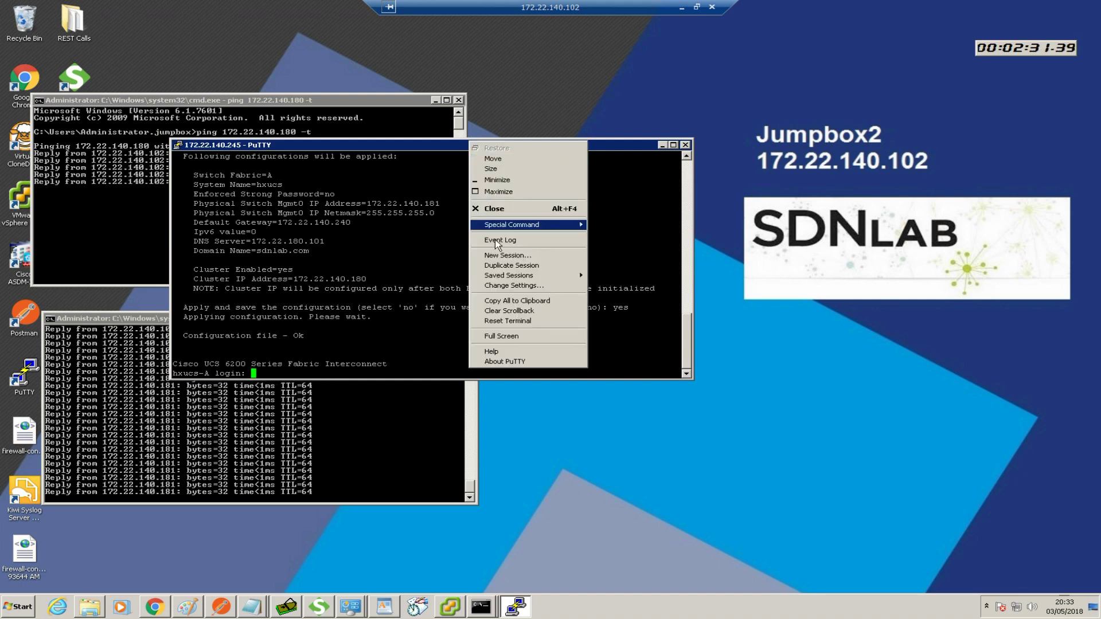
click(500, 265)
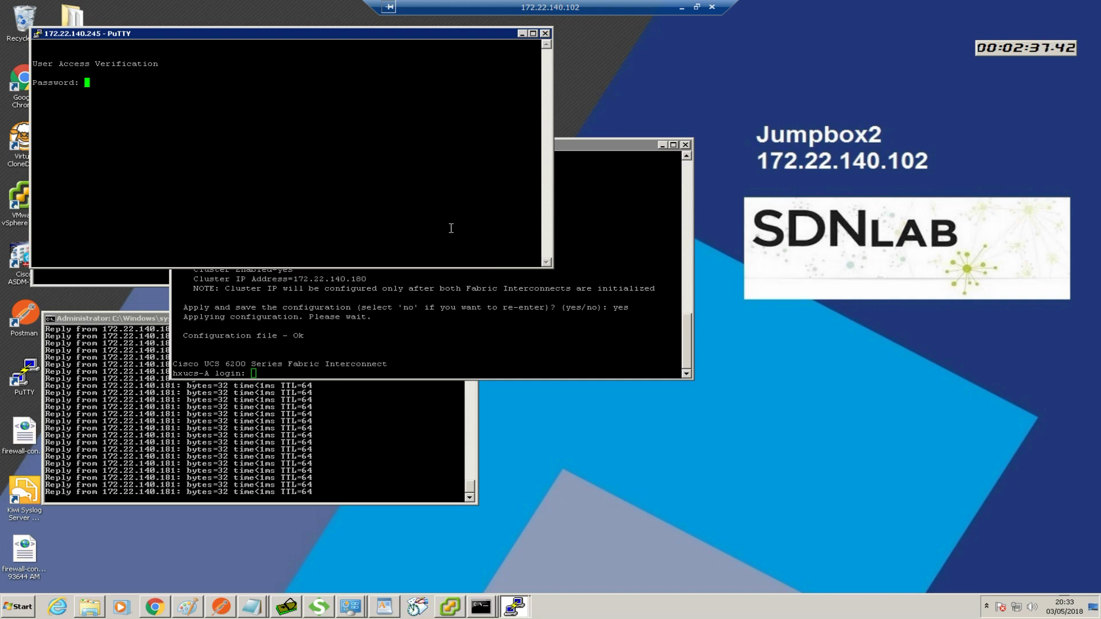
Log in to the terminal server, list hosts with 'sh hosts', and connect to hxucsb
key(Return)
text(sh hosts)
key(Return)
text(hxucsb)
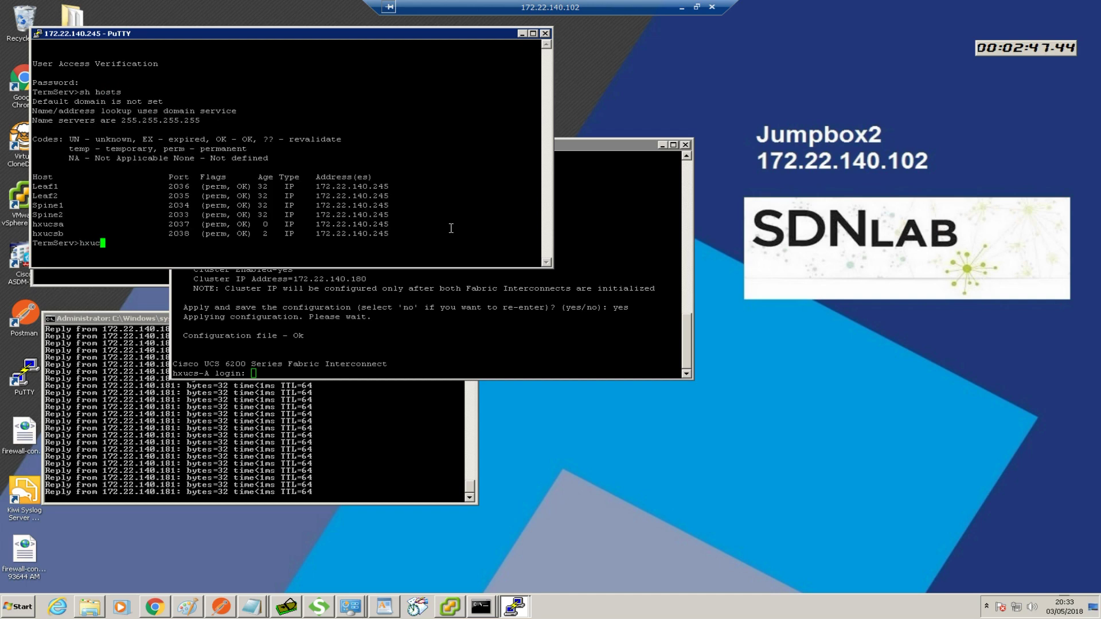
key(Return)
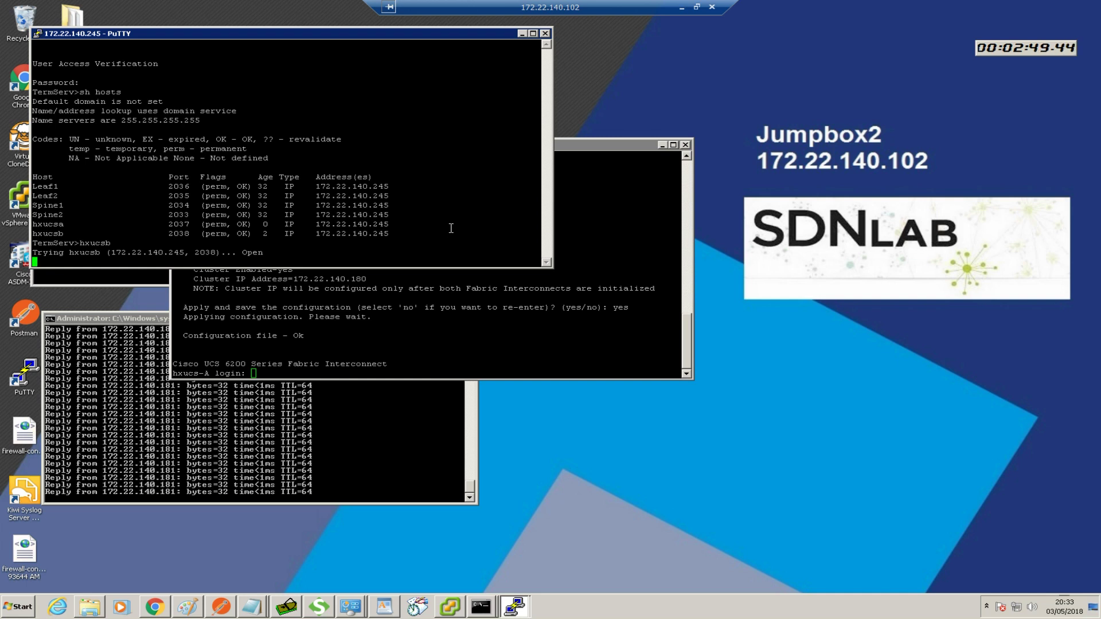
key(Return)
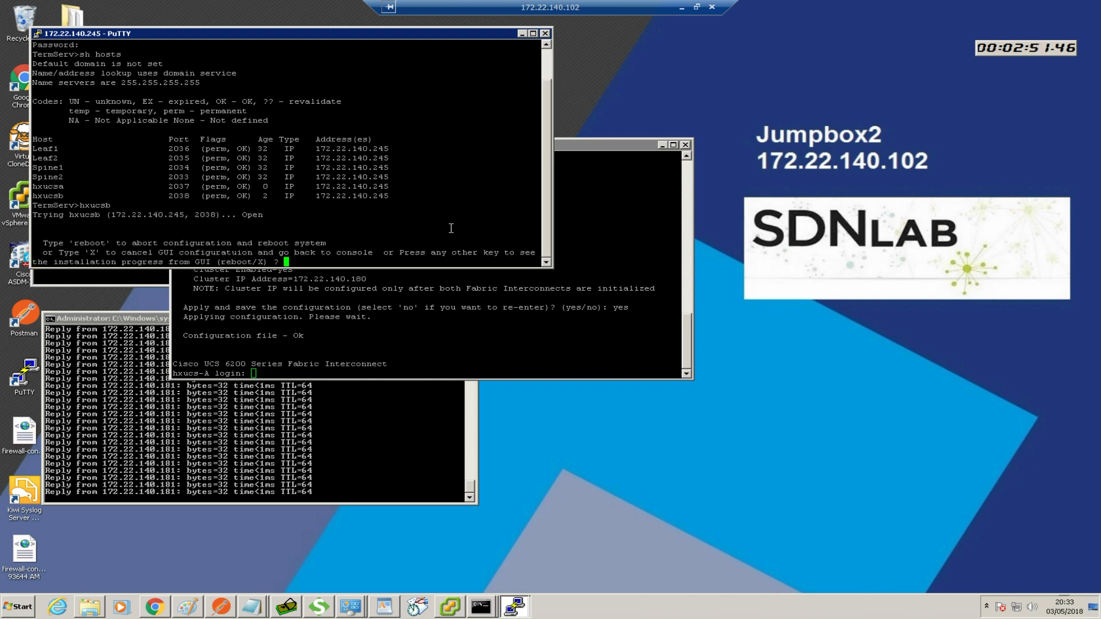
Cancel GUI setup, choose console configuration, and agree to join the cluster
text(X)
key(Return)
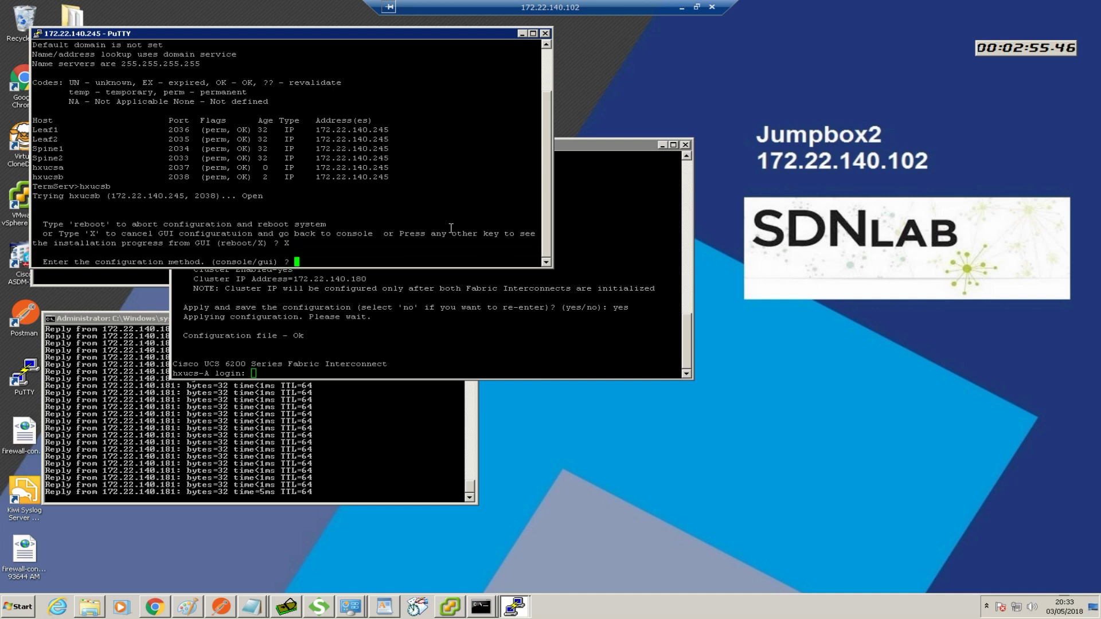
text(console)
key(Return)
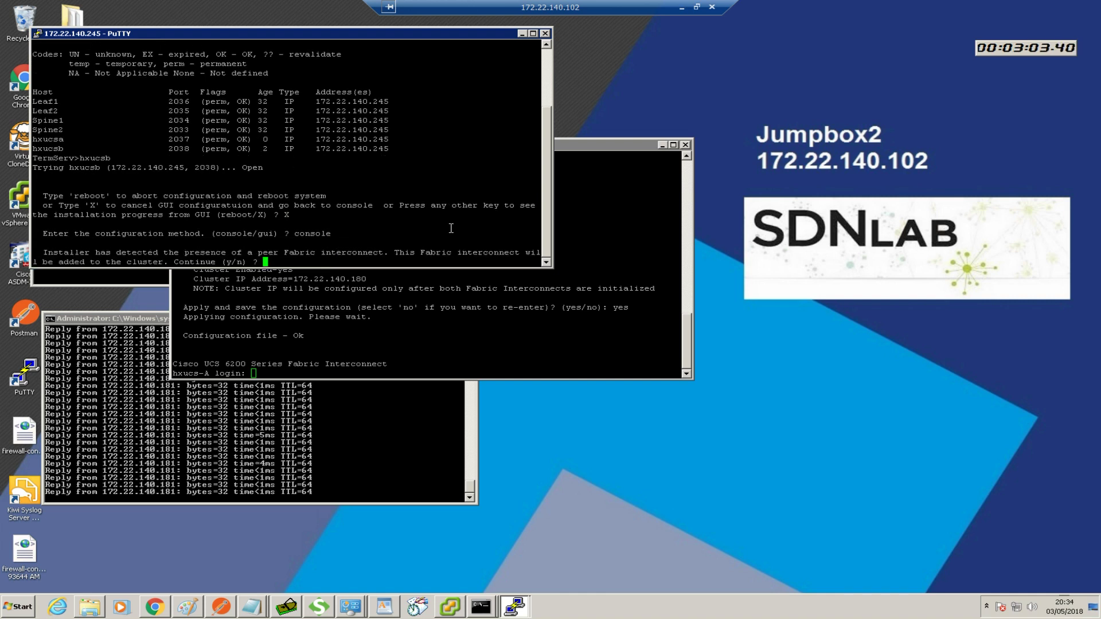
text(y)
key(Return)
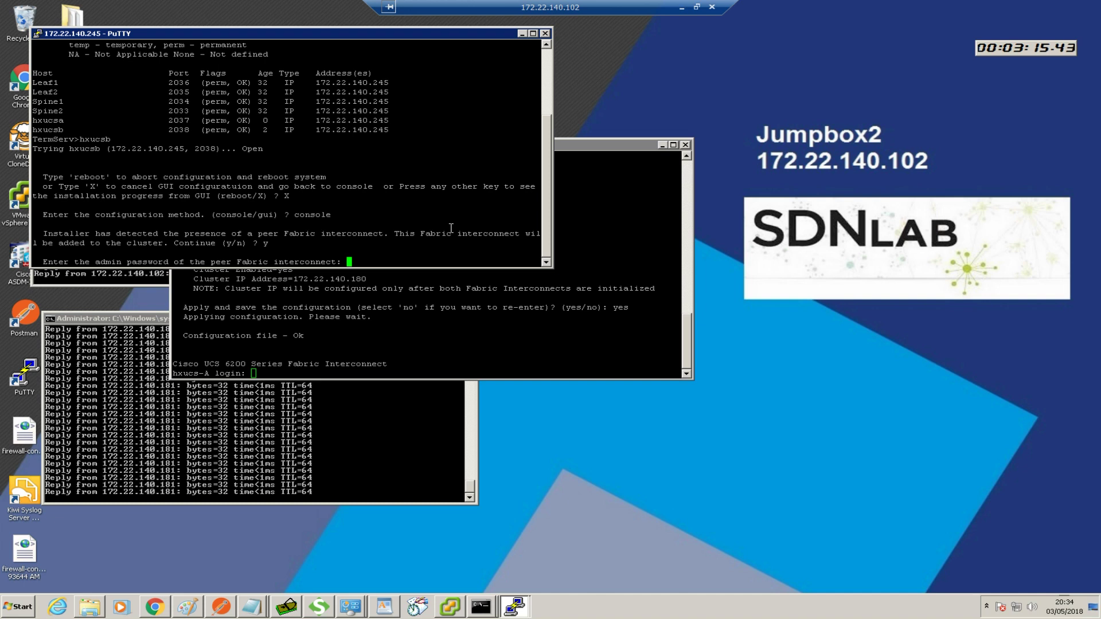
Enter the peer admin password, set management IP 172.22.140.182, and apply the configuration
key(Return)
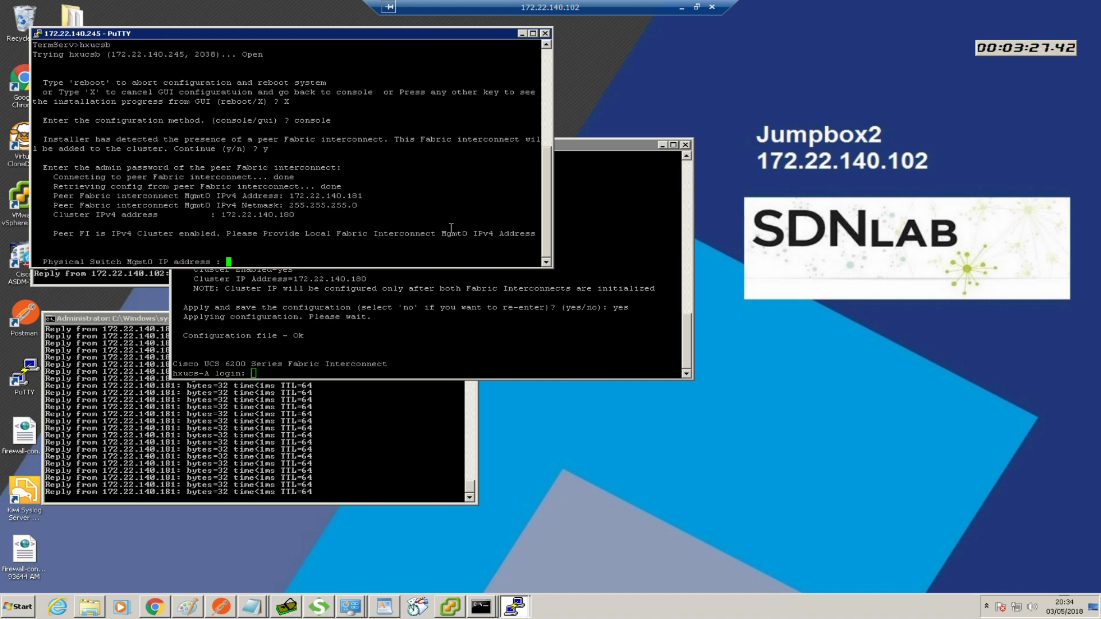
text(172.)
text(22.14)
text(0.)
text(8)
text(82)
key(Return)
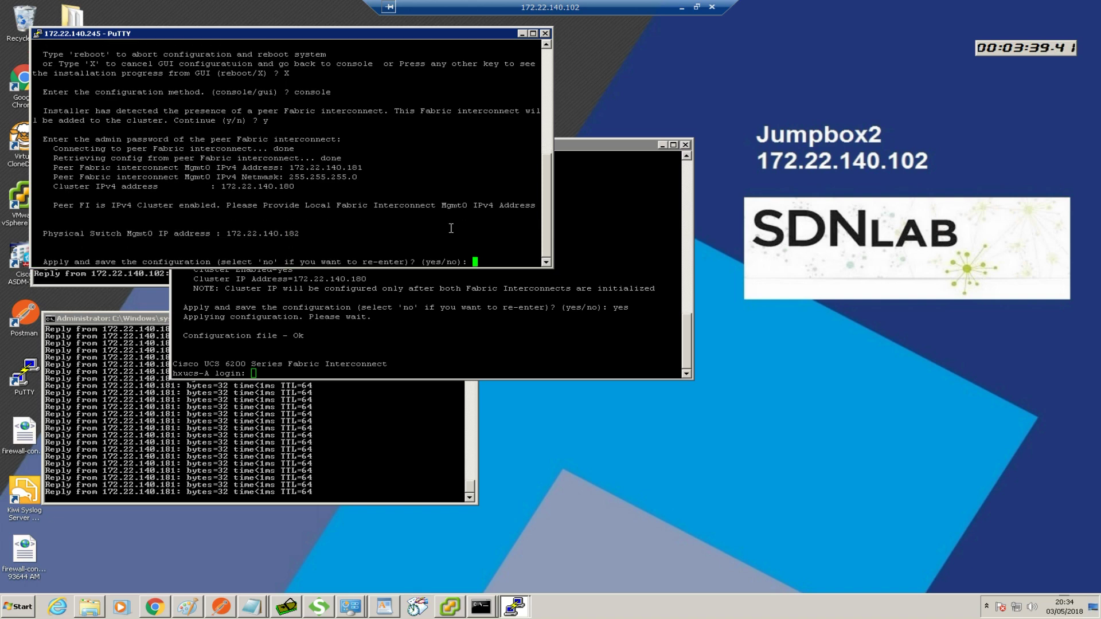
text(yes)
key(Return)
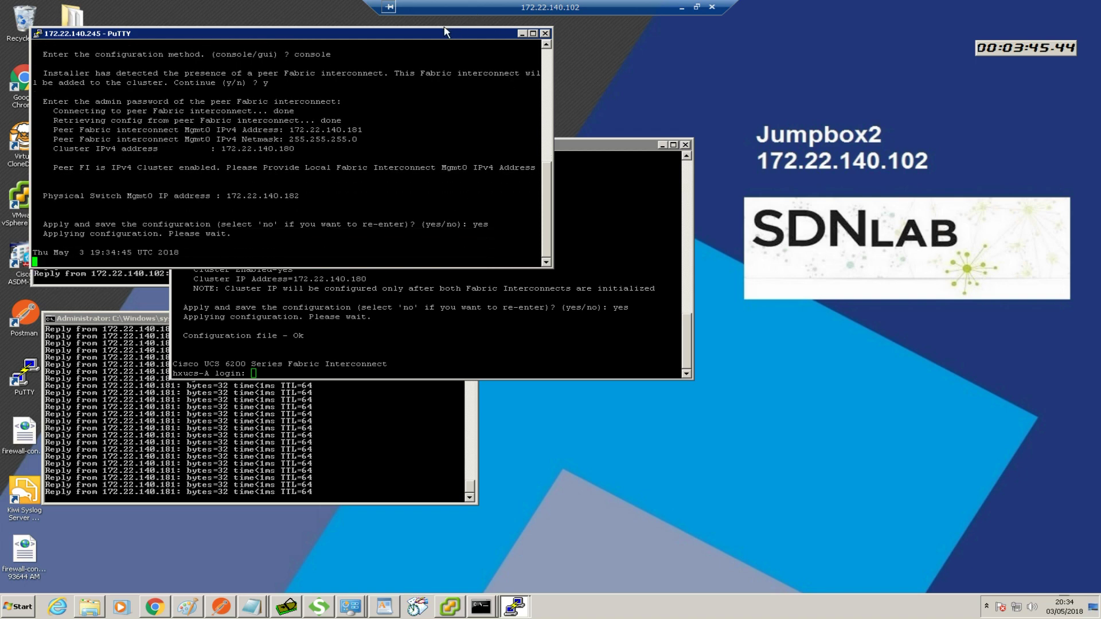
Move the fabric B window right and bring the hxucs-A console up and right
drag(615, 148, 902, 265)
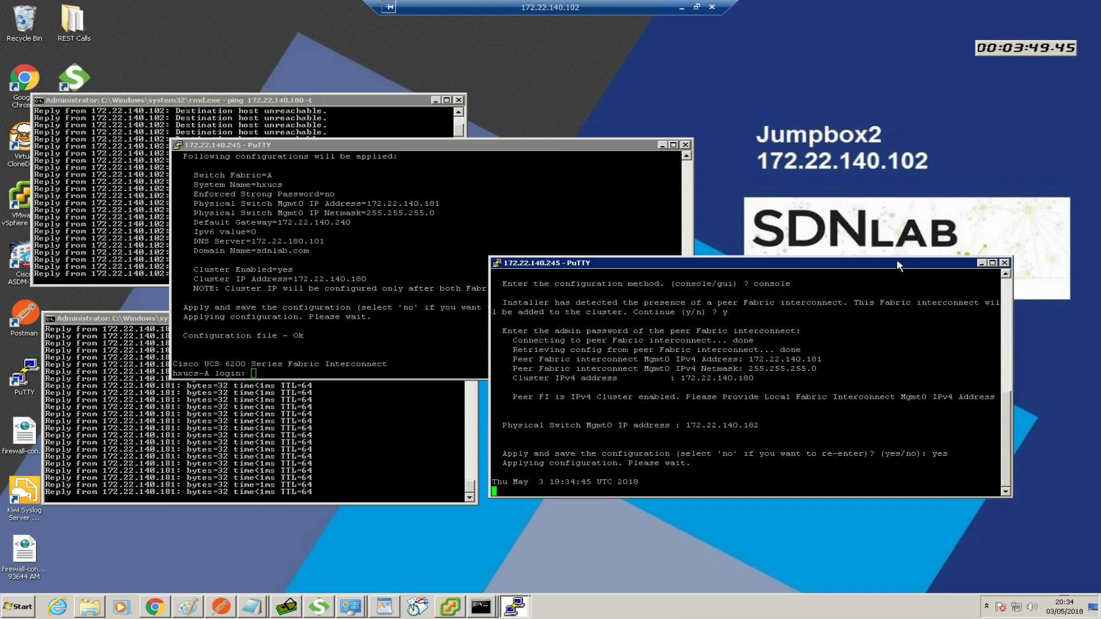
click(488, 255)
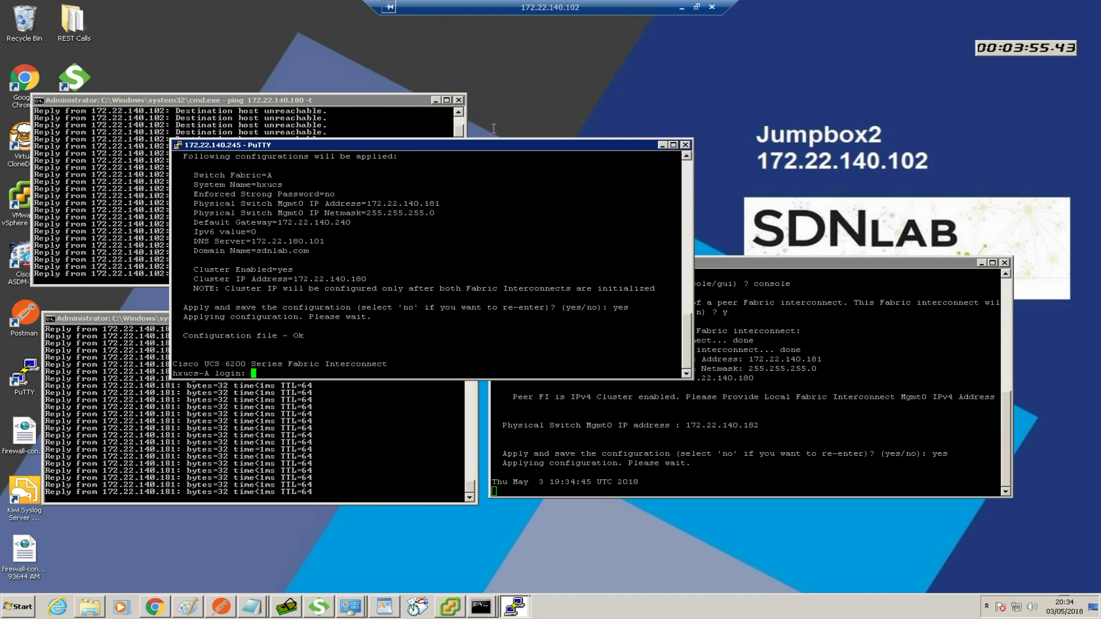
drag(482, 145, 675, 124)
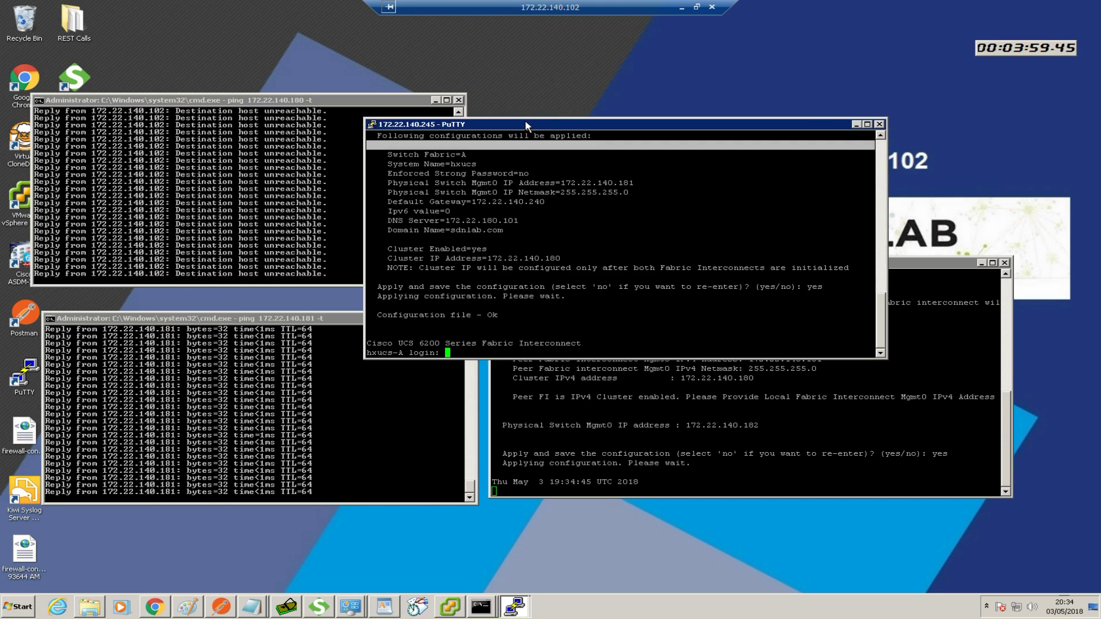
drag(543, 123, 589, 83)
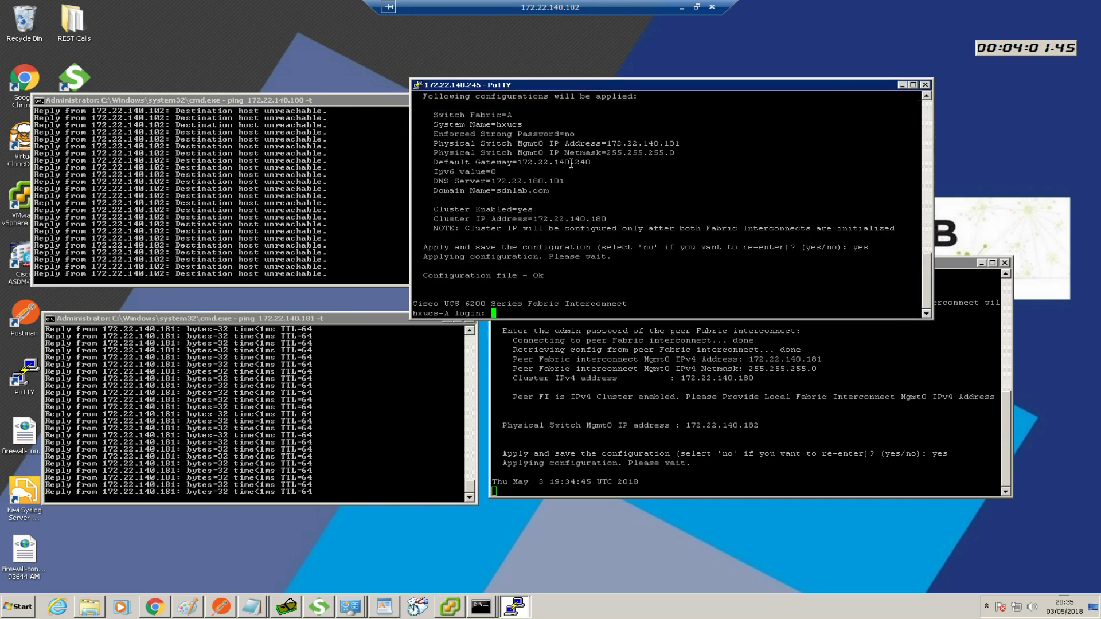
Log in to the hxucs-A console as admin with the administrator password
text(admin)
key(Return)
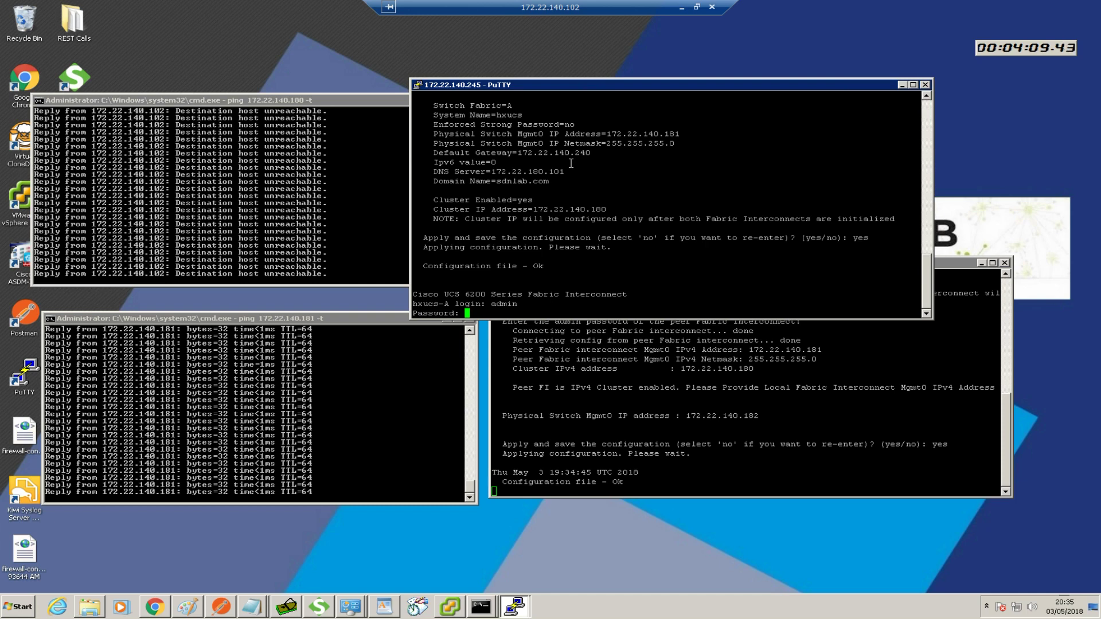
key(Return)
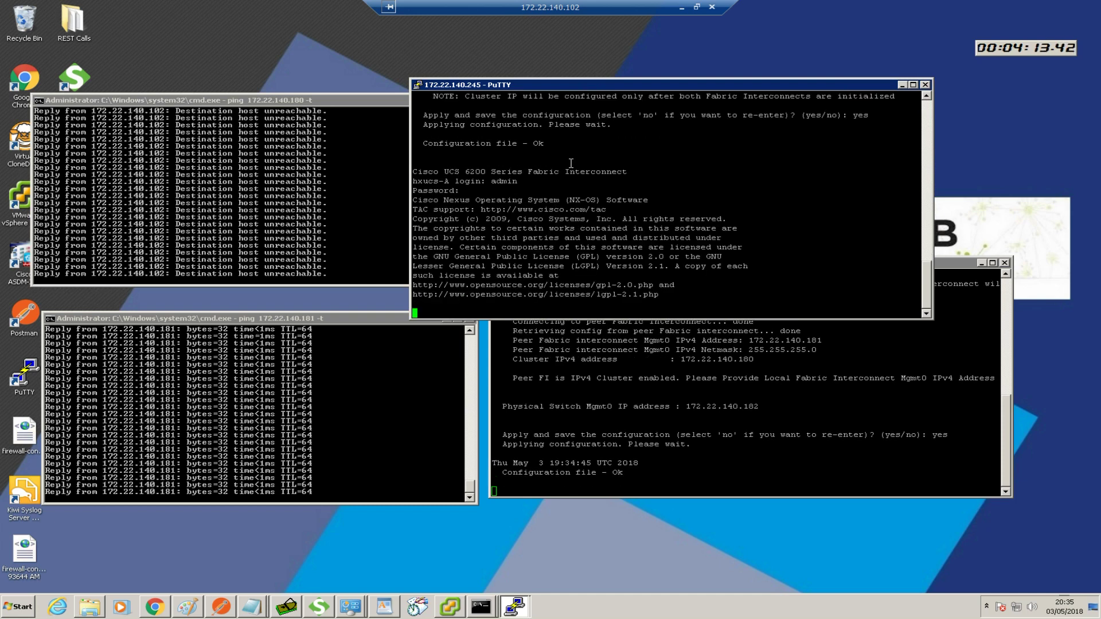
On hxucs-A, enter local management with 'connect local-mgmt' and run 'sho clu state'
key(Return)
text(connect local-mgmt)
key(Return)
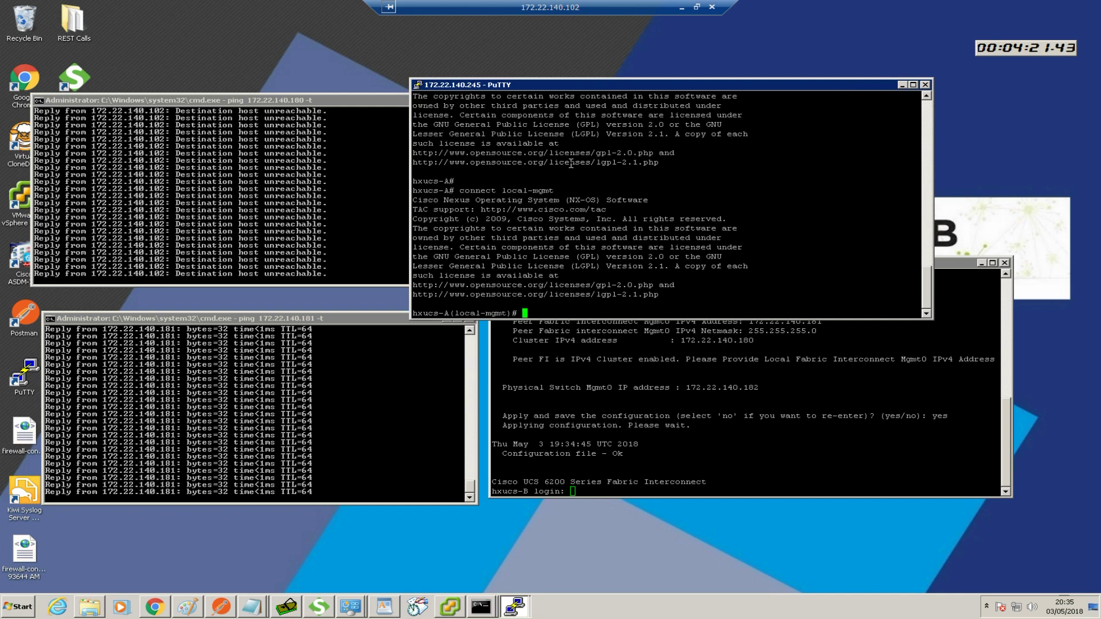
text(sho clu state)
key(Return)
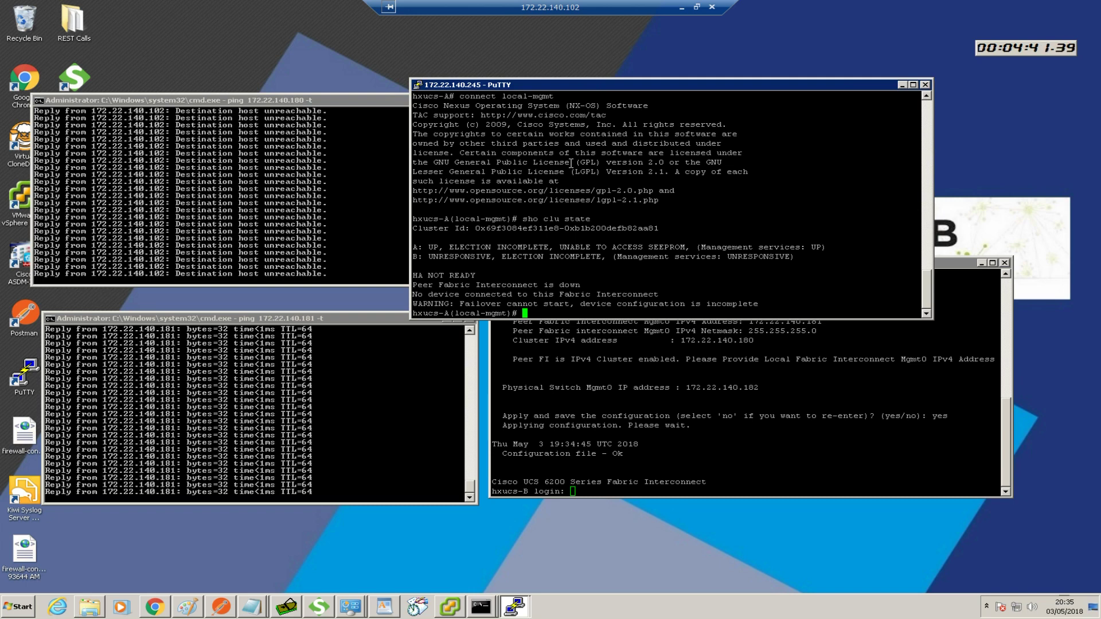
Rerun 'sho clu state' repeatedly while it reports HA NOT READY and B is still electing
key(Up)
key(Return)
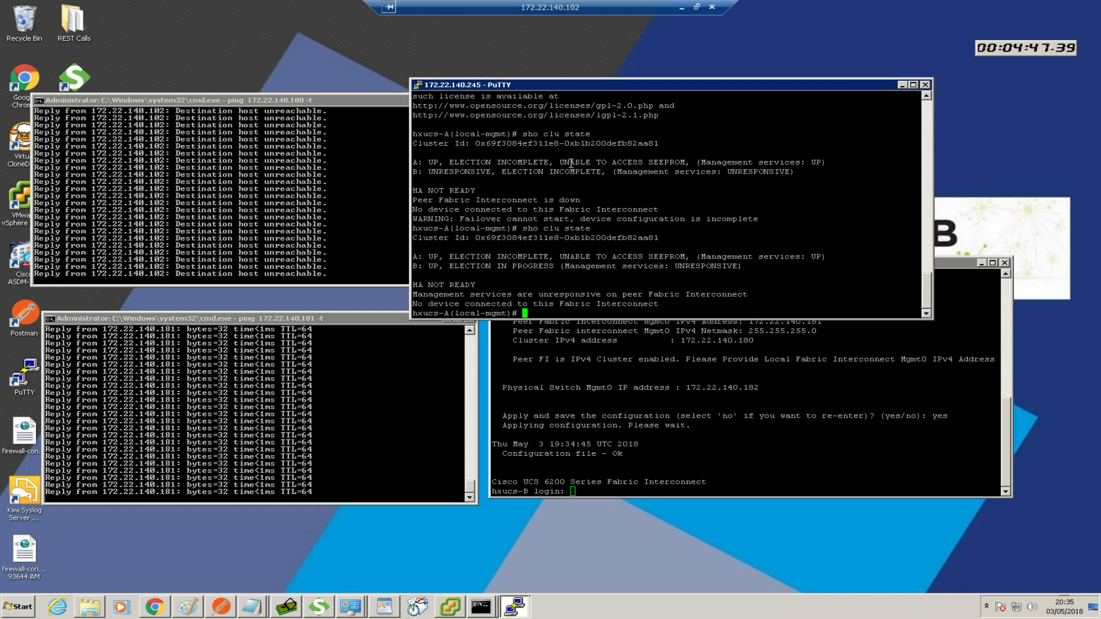
key(Return)
key(Return)
key(Return)
key(Return)
key(Up)
key(Return)
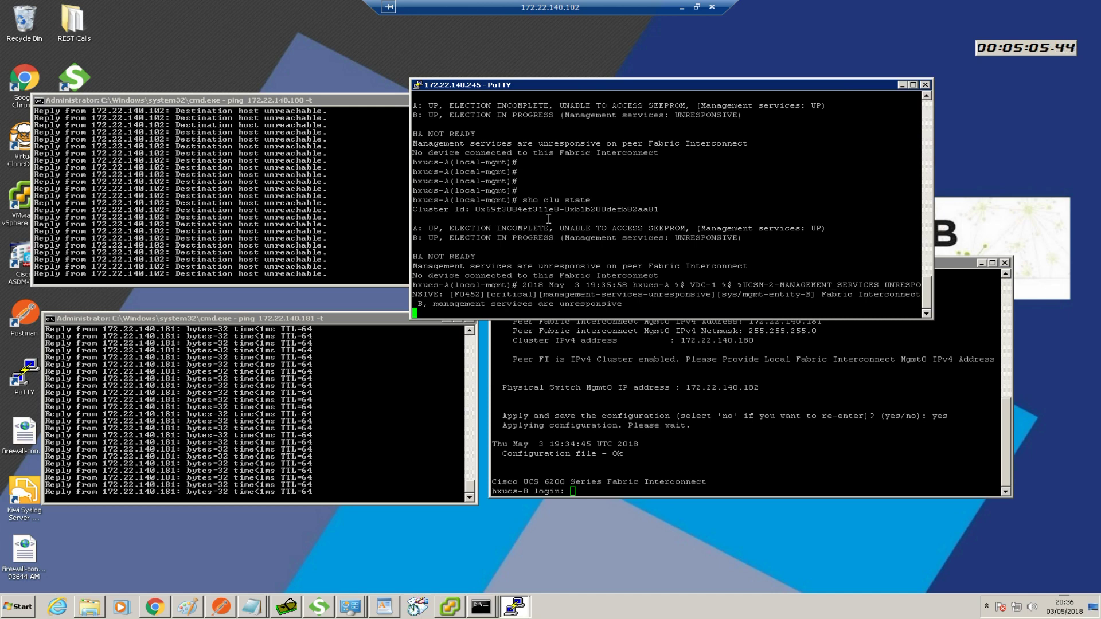
key(Return)
key(Up)
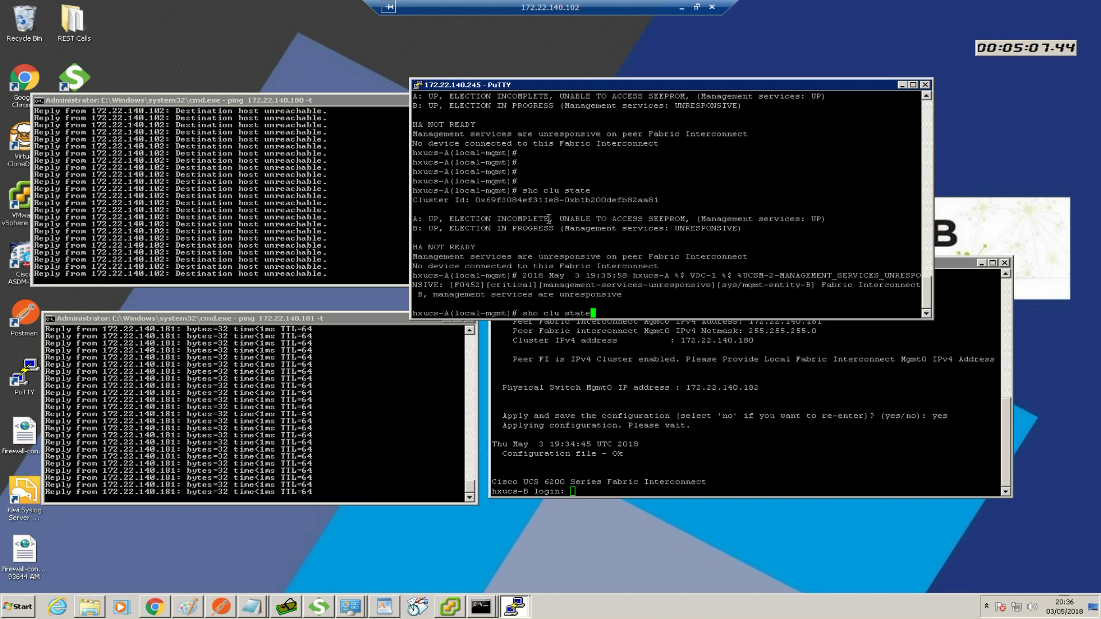
key(Return)
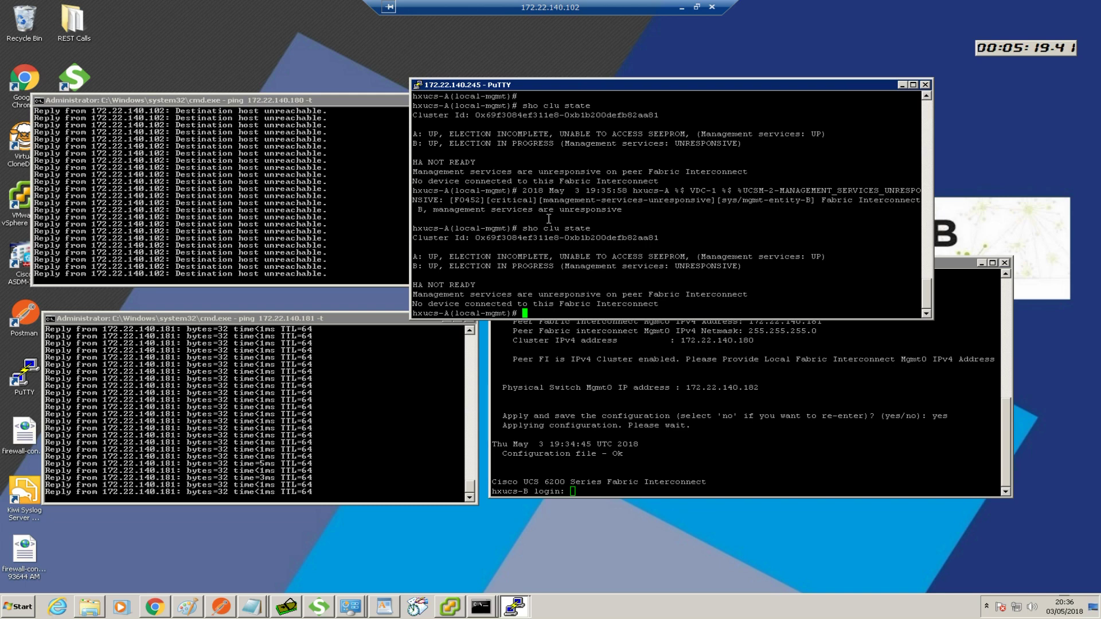
key(Return)
key(Up)
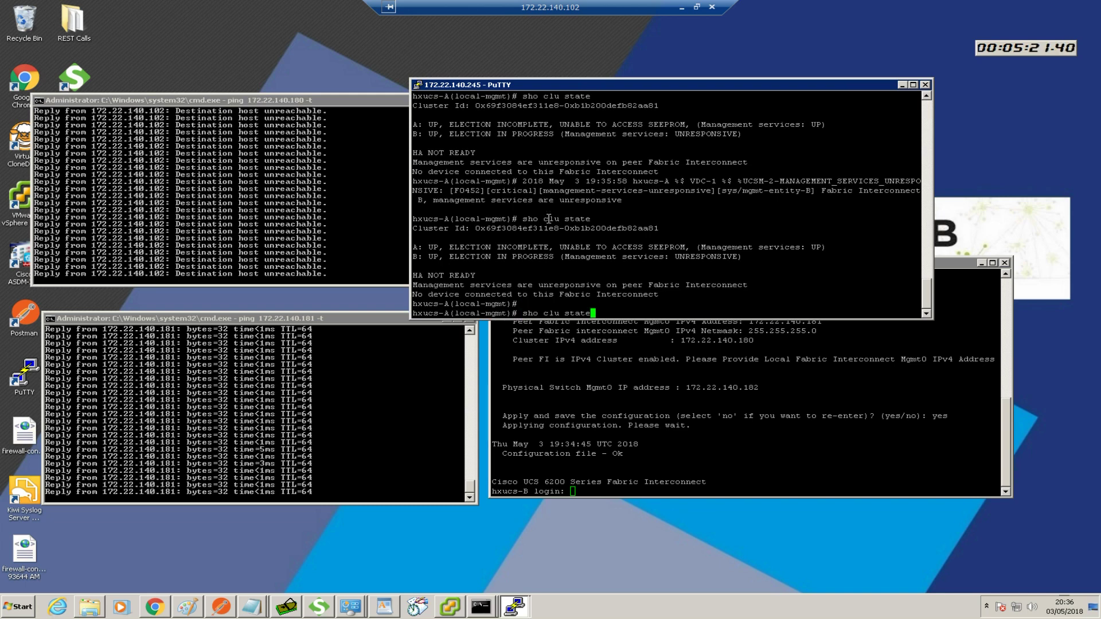
key(Return)
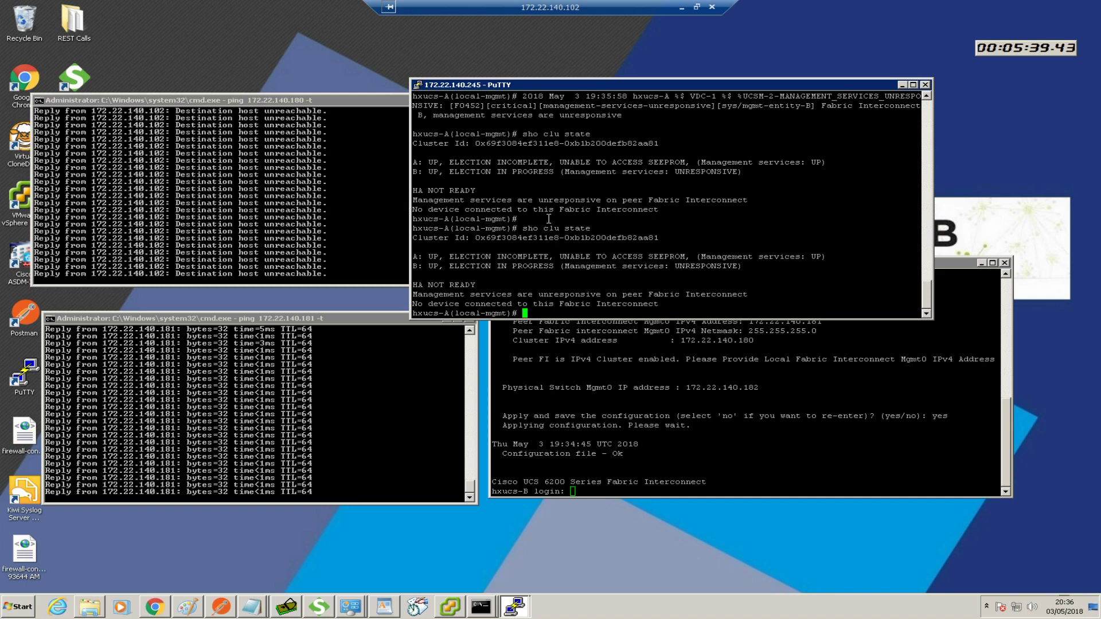
key(Up)
key(Return)
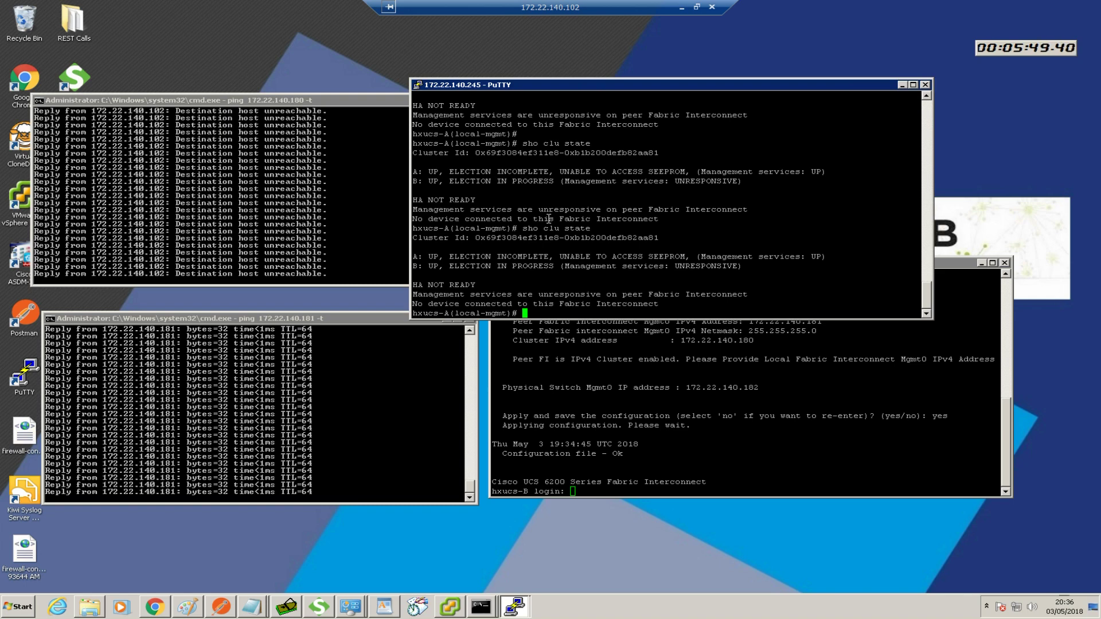
key(Return)
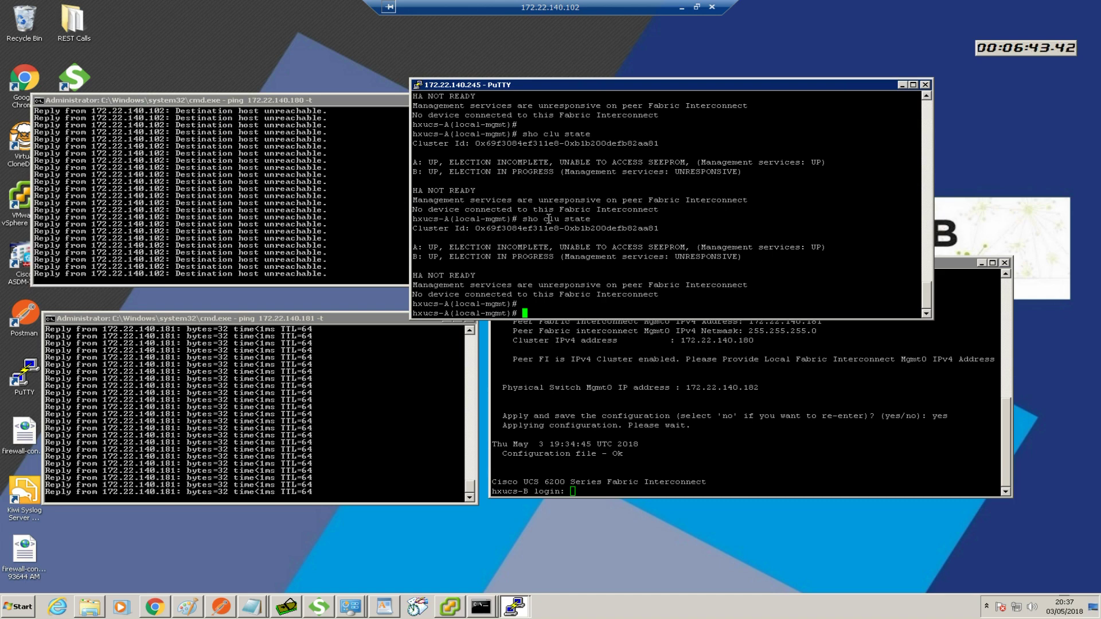
Rerun 'sho clu state' to confirm interconnect A is primary and B subordinate
key(Up)
key(Return)
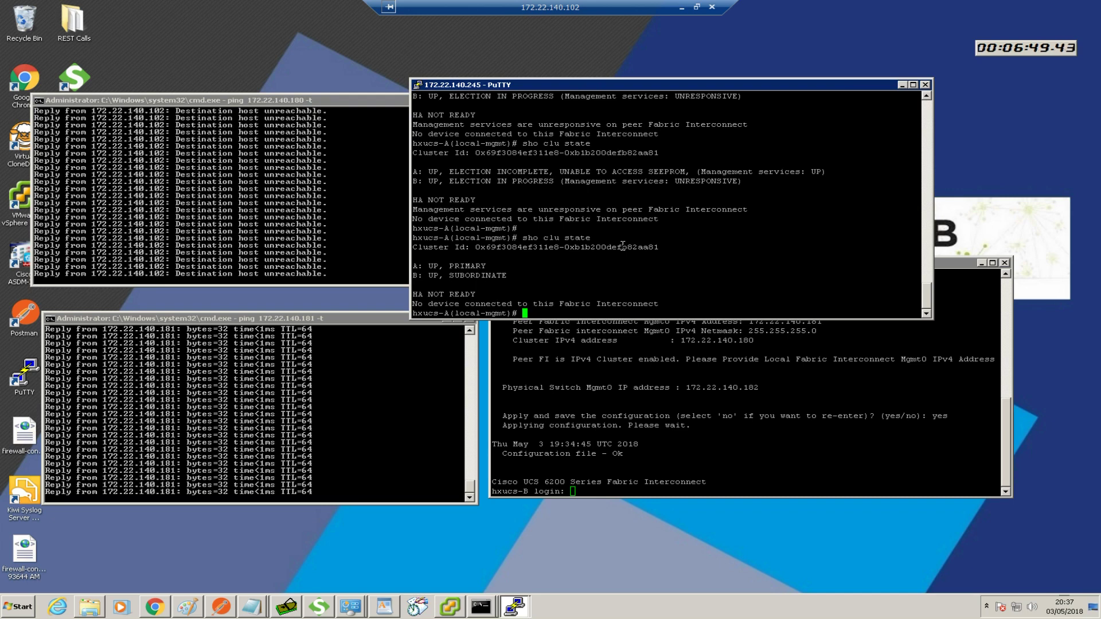
key(Return)
key(Return)
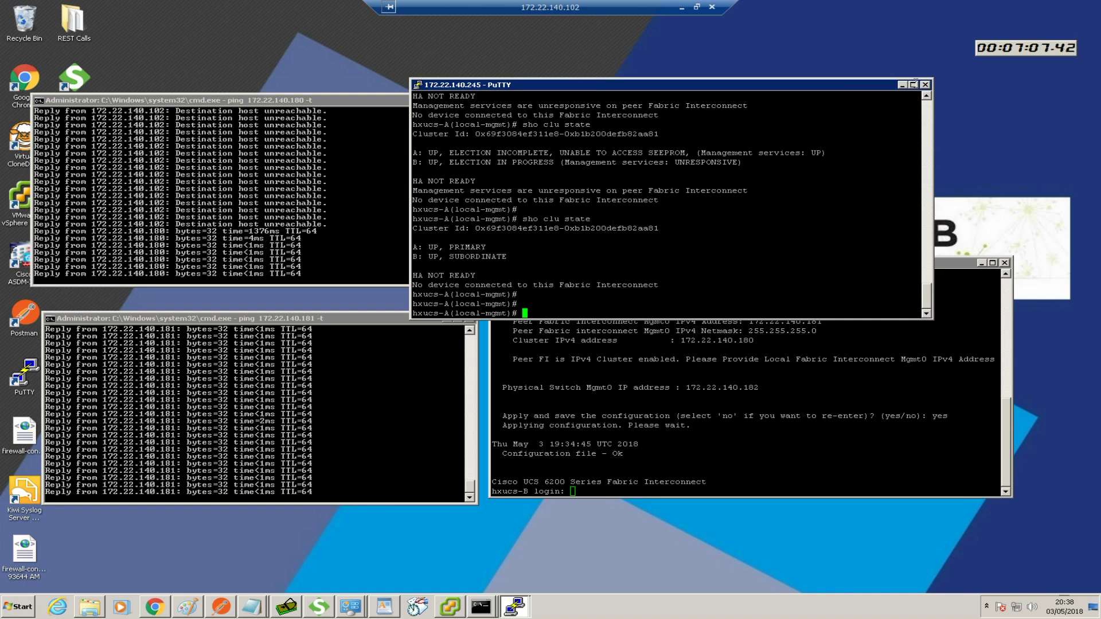
Close both PuTTY consoles and stop the pings to 172.22.140.180 and 172.22.140.181
click(926, 86)
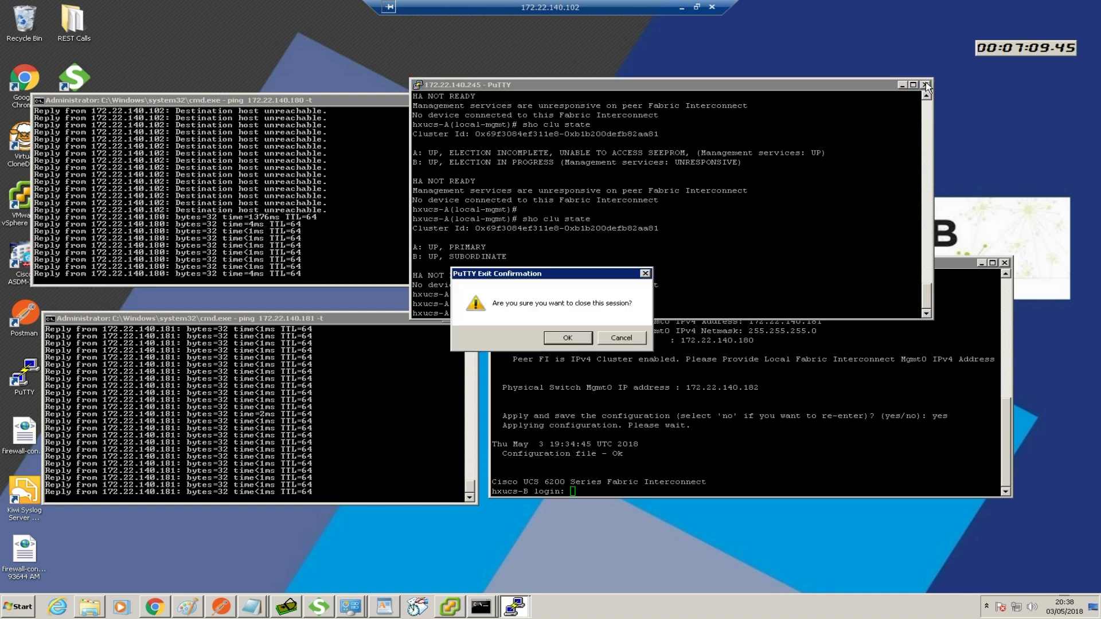
click(563, 337)
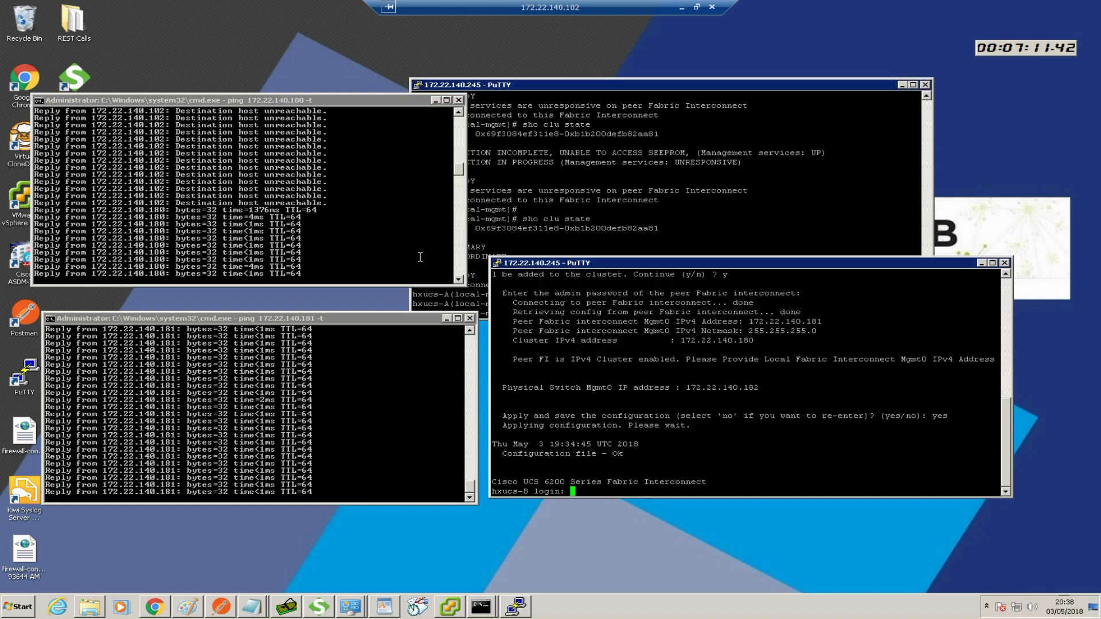
click(421, 257)
key(ctrl+c)
click(1004, 262)
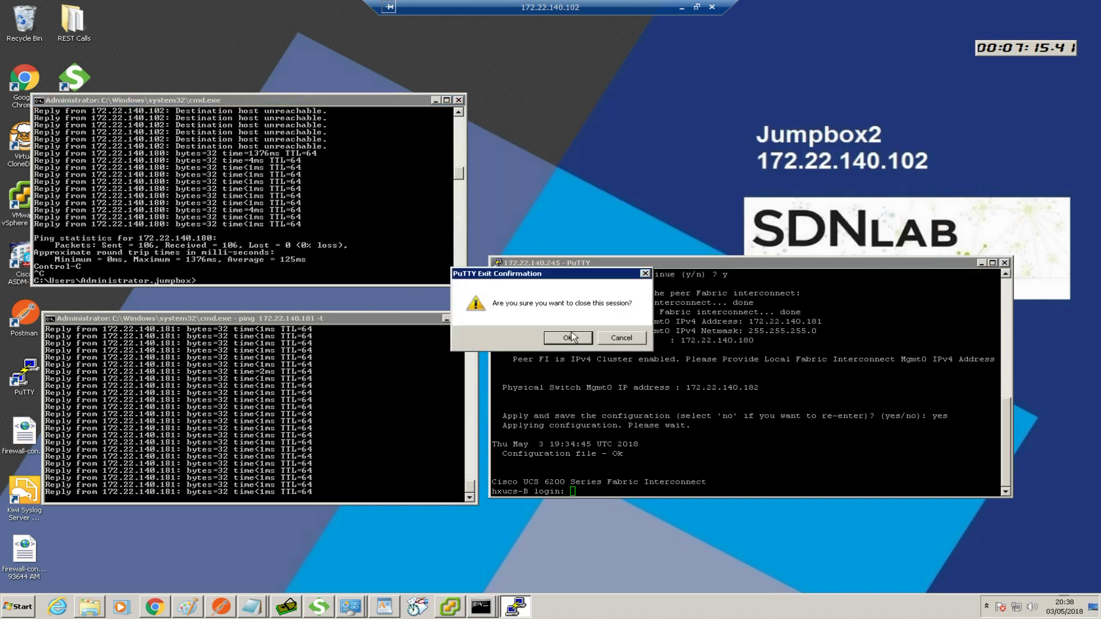
click(568, 337)
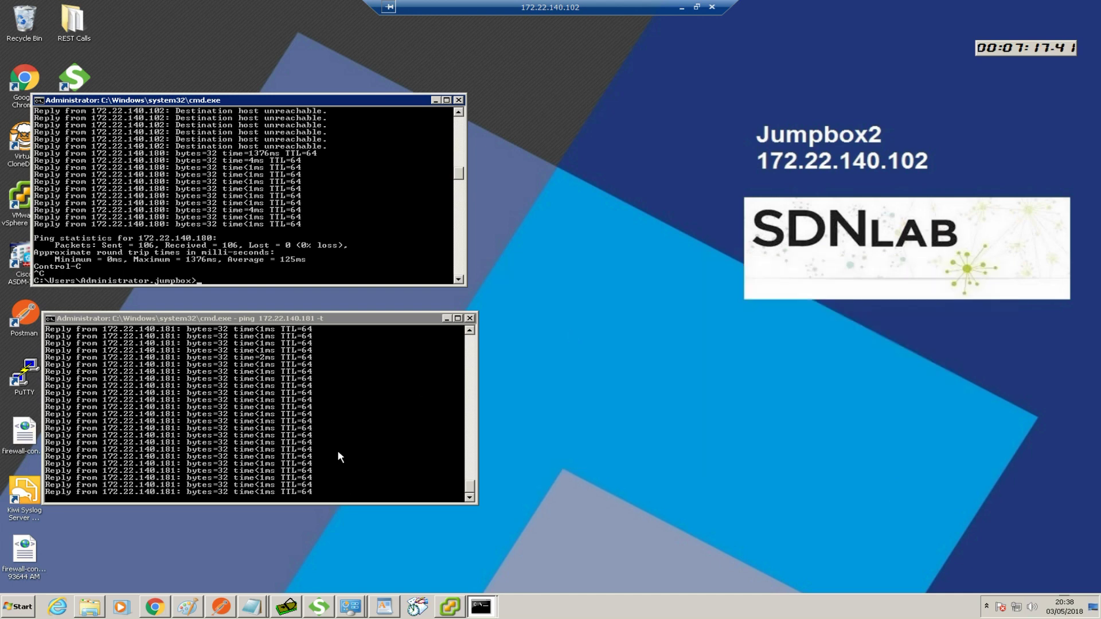
click(338, 457)
key(ctrl+c)
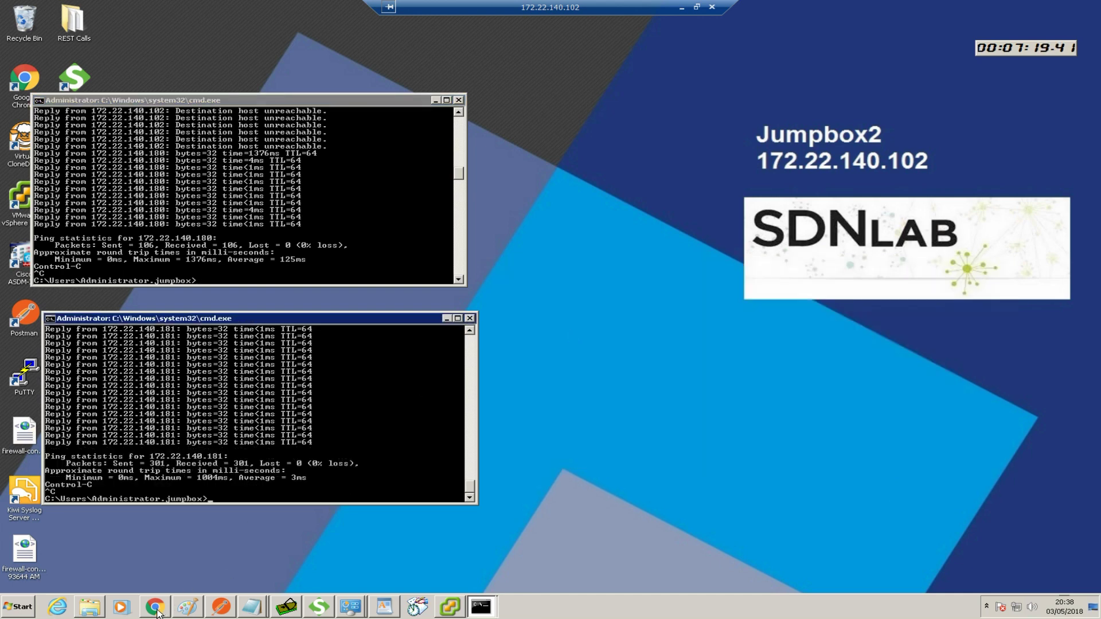
Browse to 172.22.140.180 in the new Chrome tab, reloading and proceeding past the certificate warning
click(155, 608)
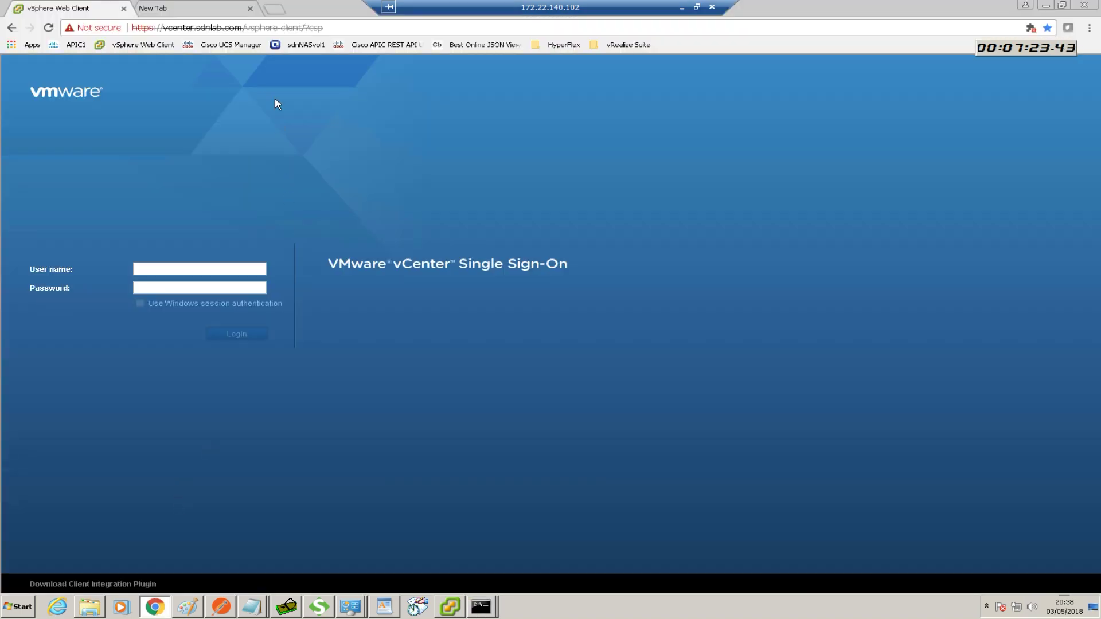
click(224, 8)
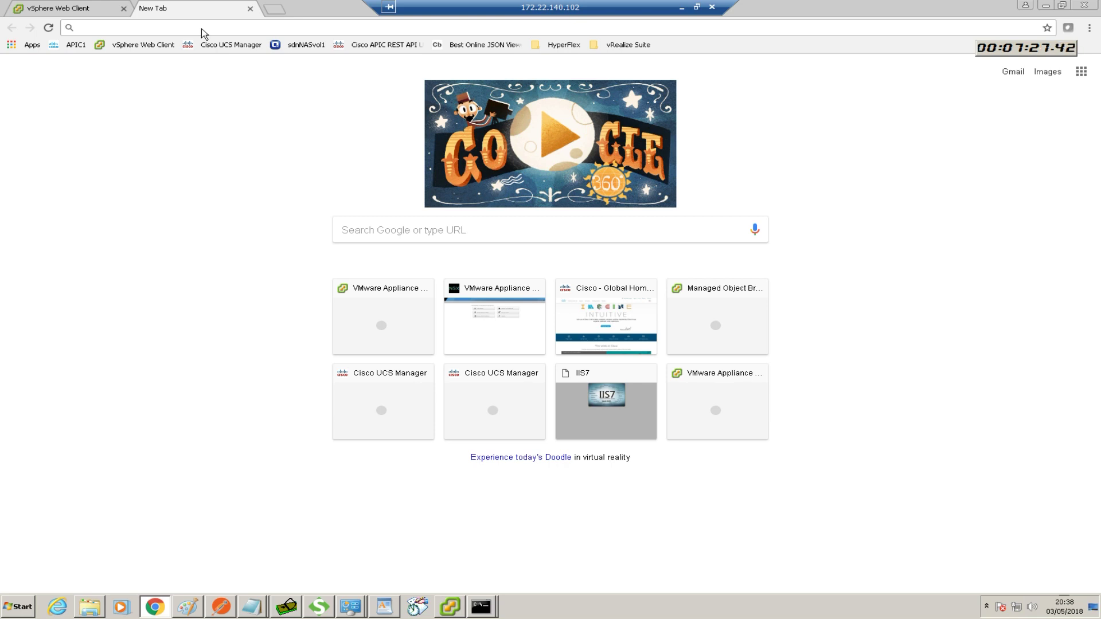
text(172)
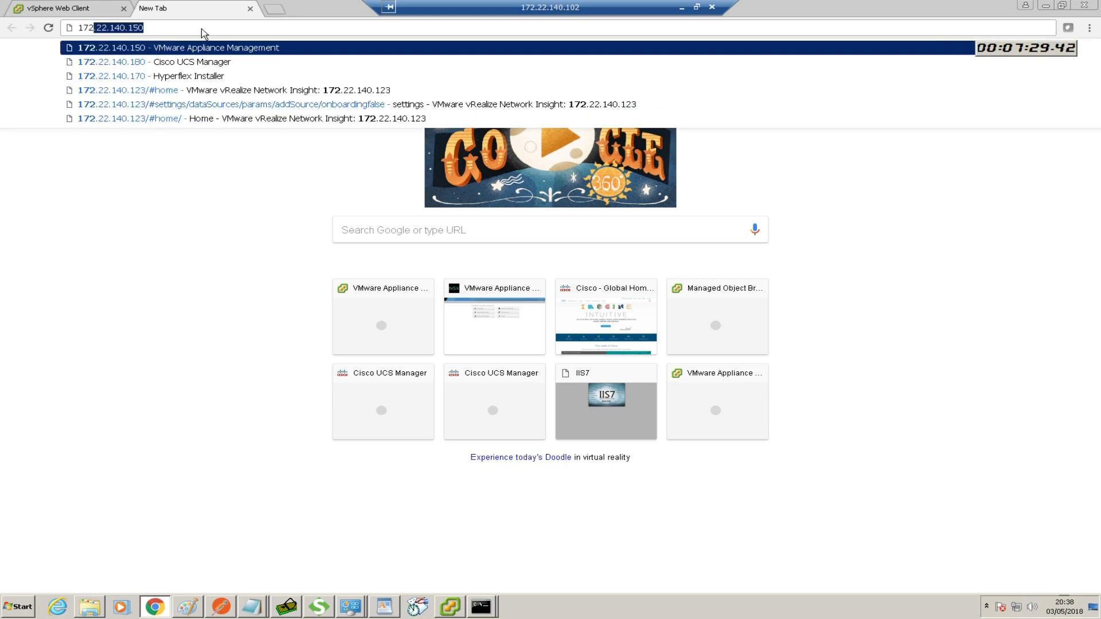
text(.22.)
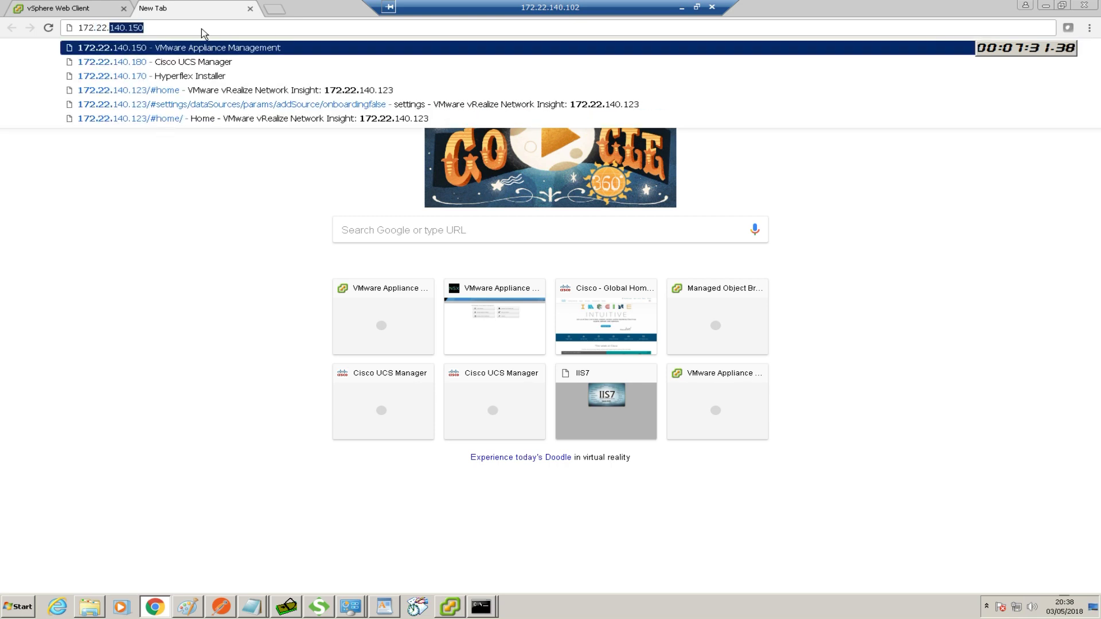
text(140.180)
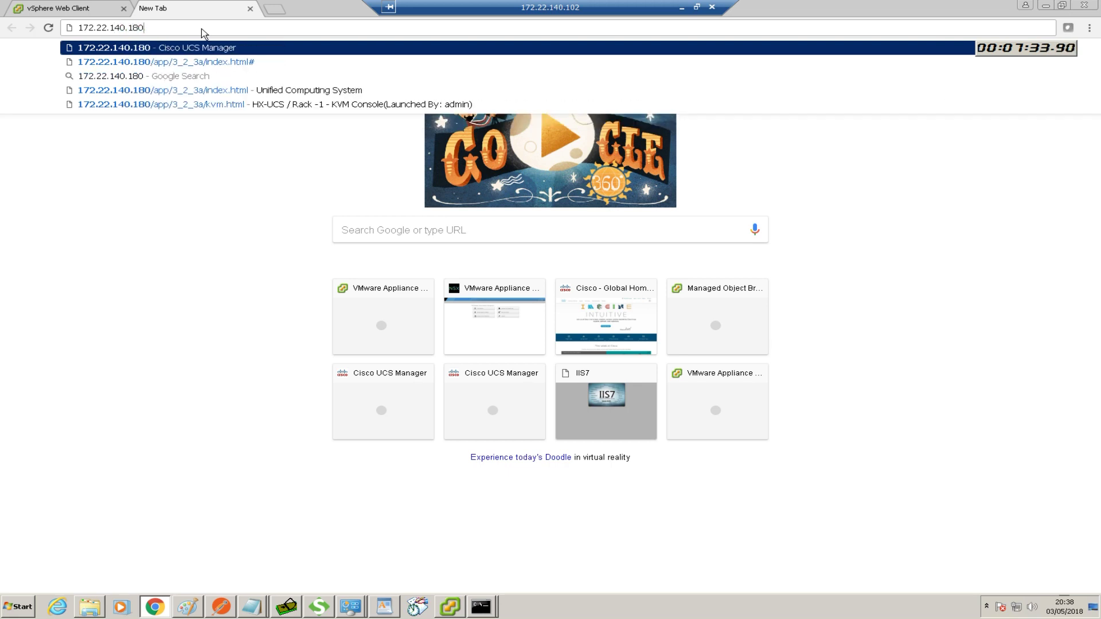
key(Return)
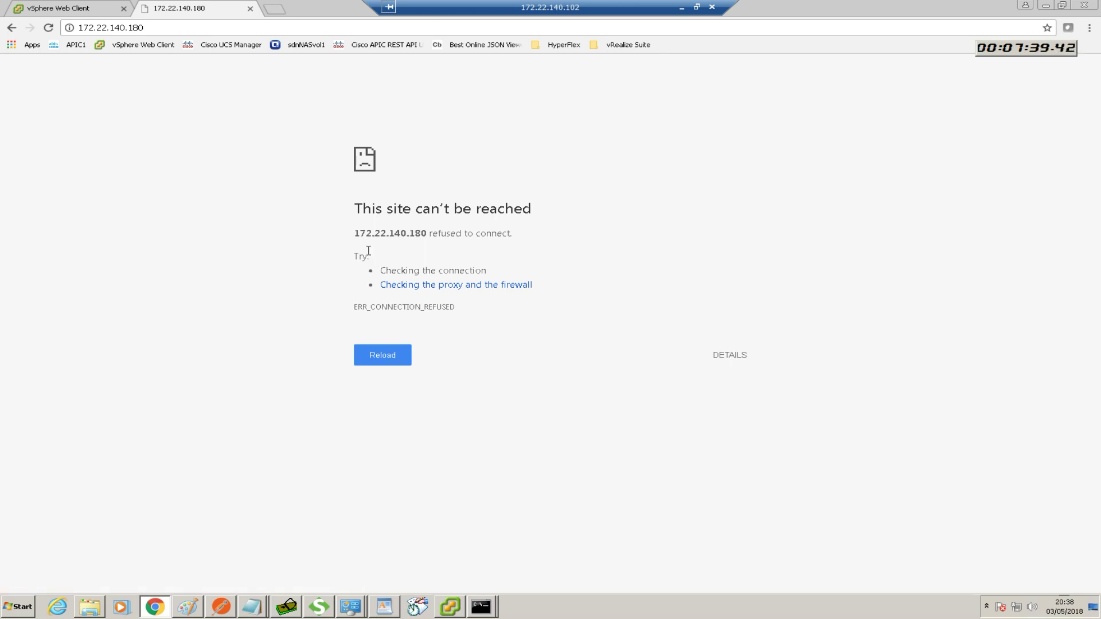
key(F5)
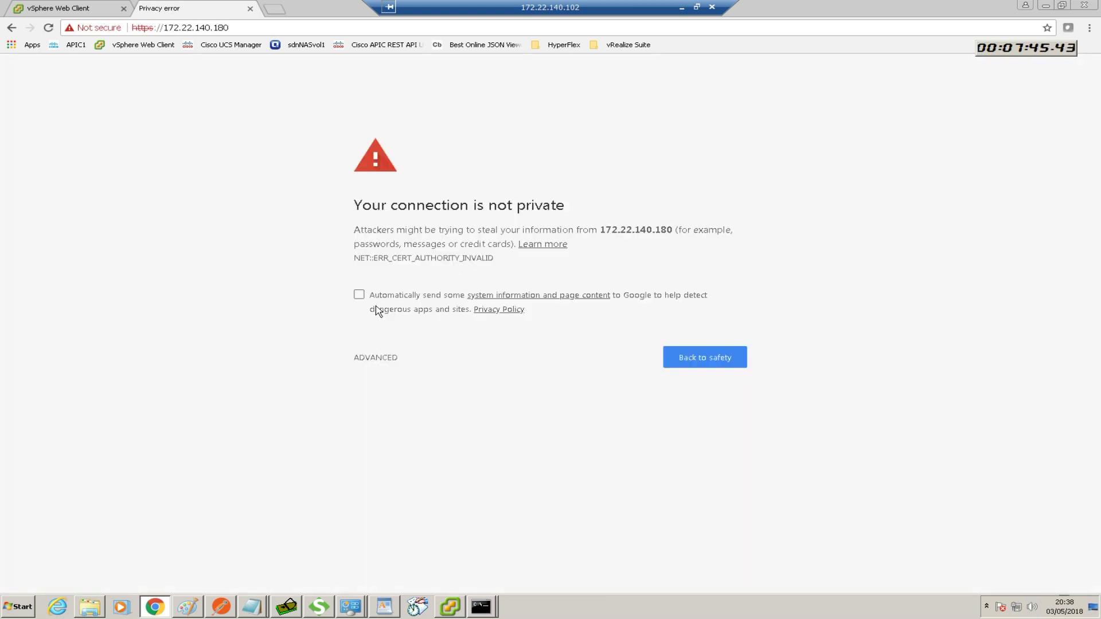
click(377, 358)
click(383, 453)
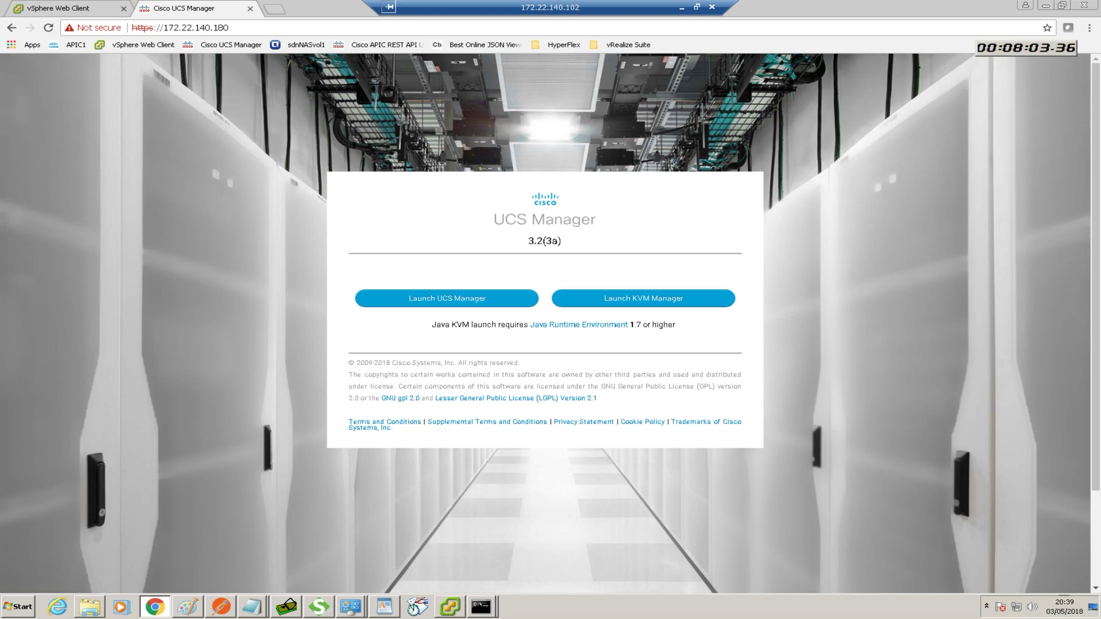
Highlight the 'UCS Firmware 3.2(3a)' prerequisite on slide 3 of HyperFlex Install.pptx, then minimize it
key(alt+Tab)
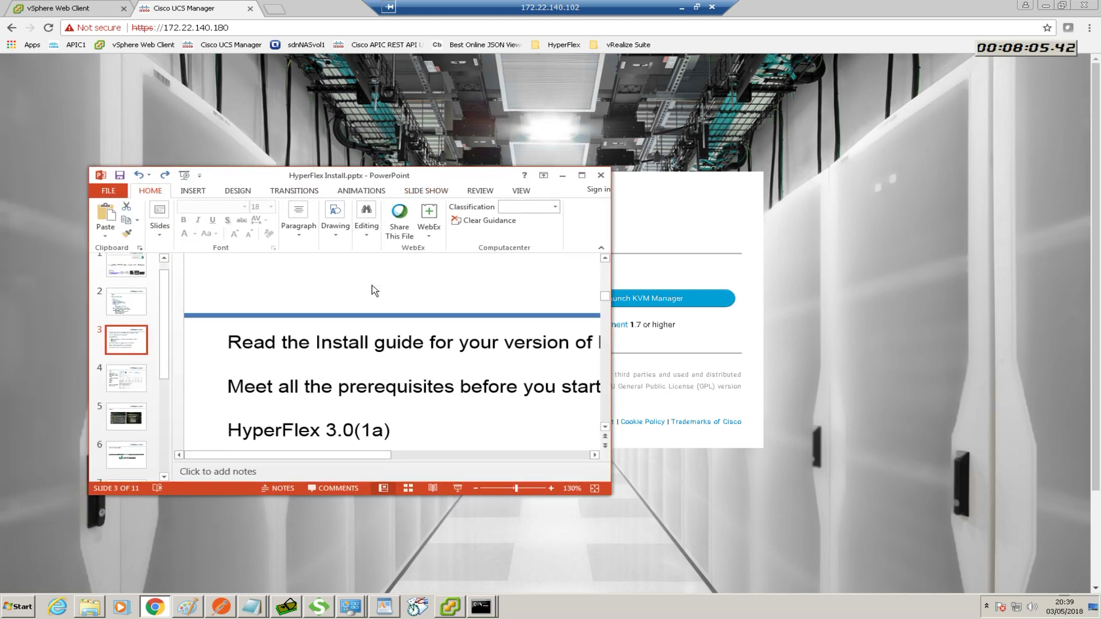
drag(362, 455, 487, 457)
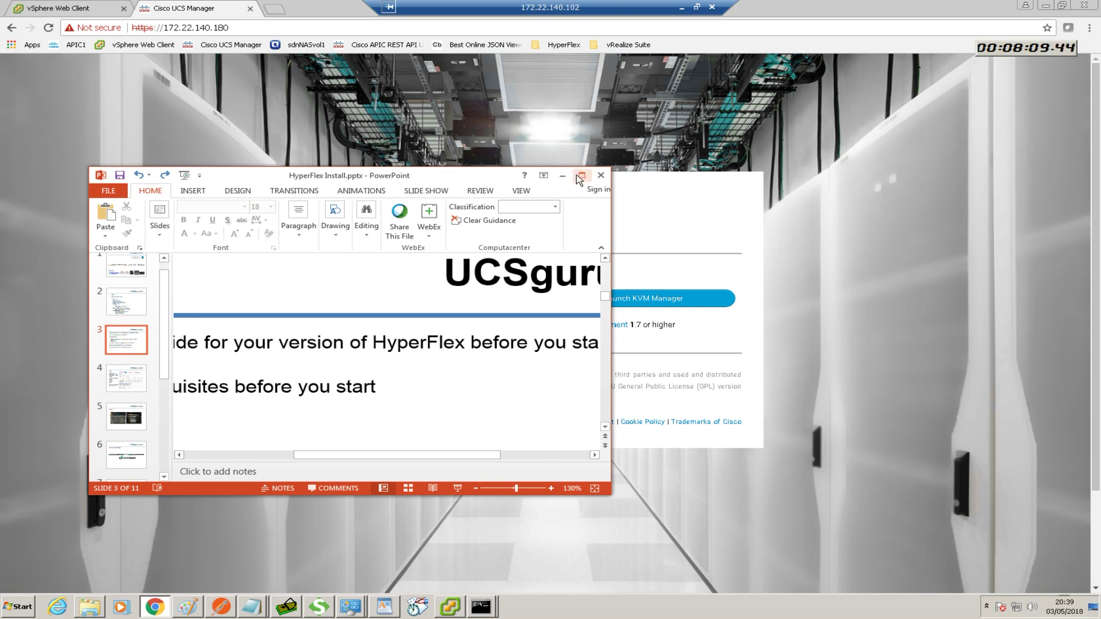
click(581, 175)
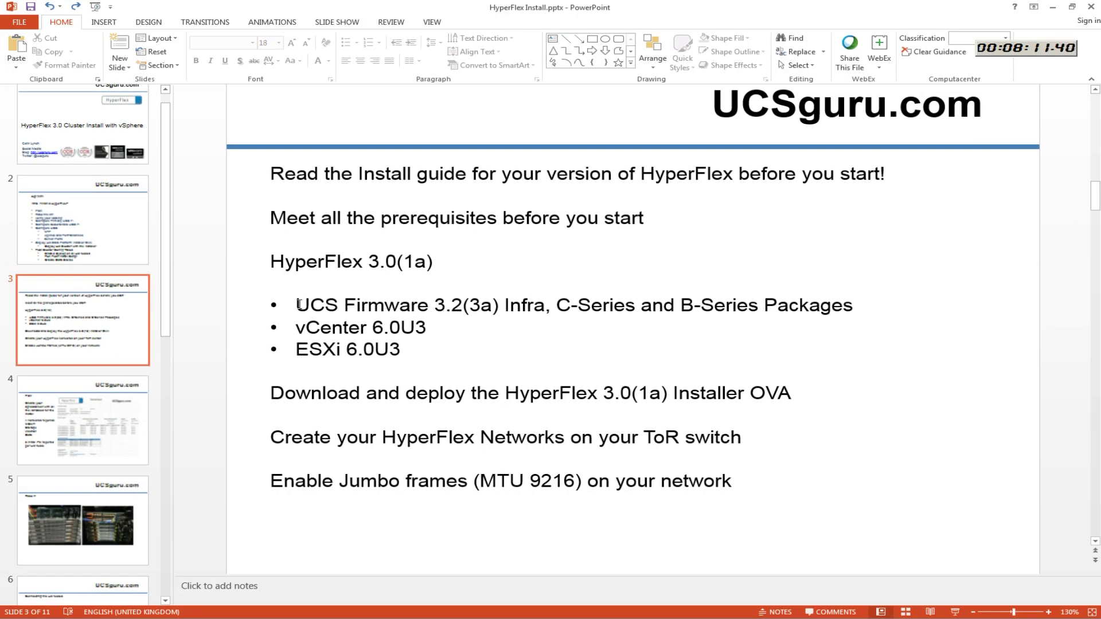
drag(296, 304, 483, 305)
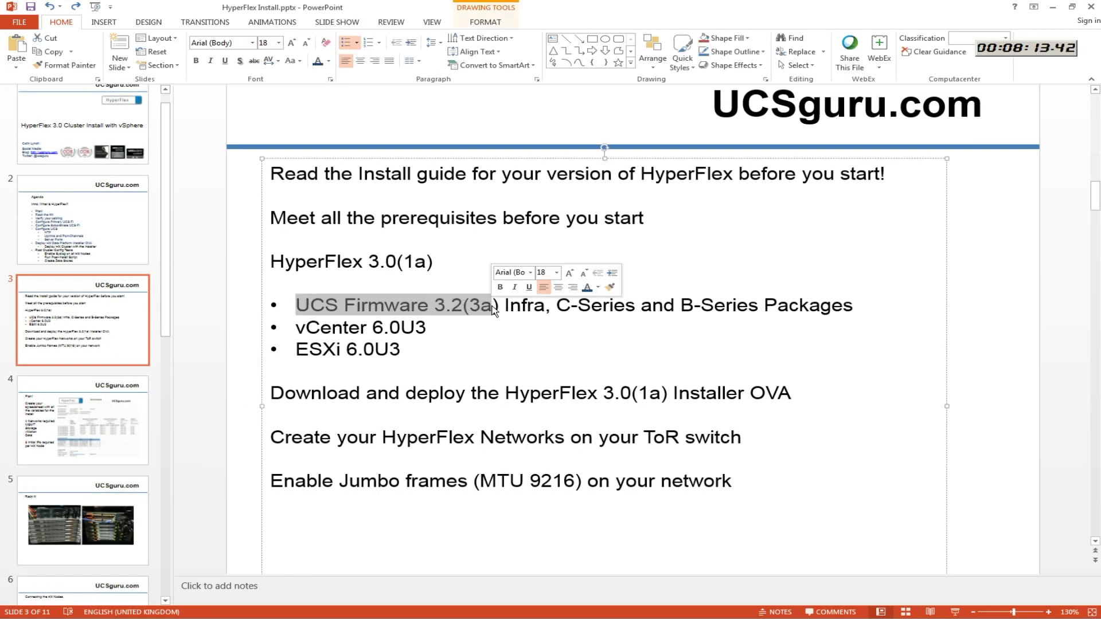
click(1052, 7)
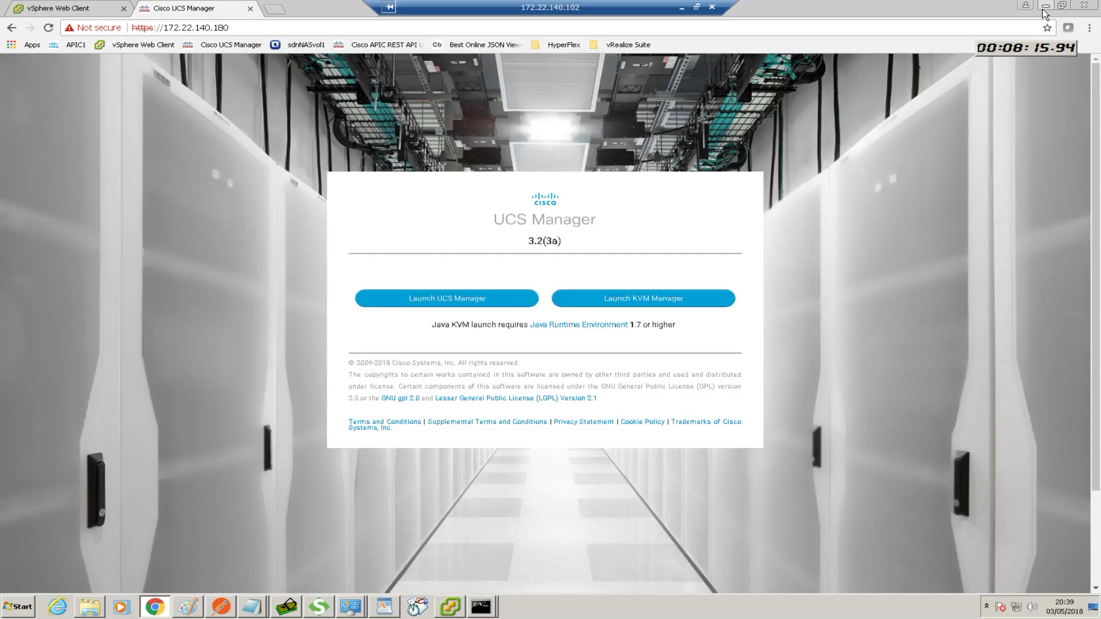
Launch UCS Manager and log in as admin with the account password
click(459, 300)
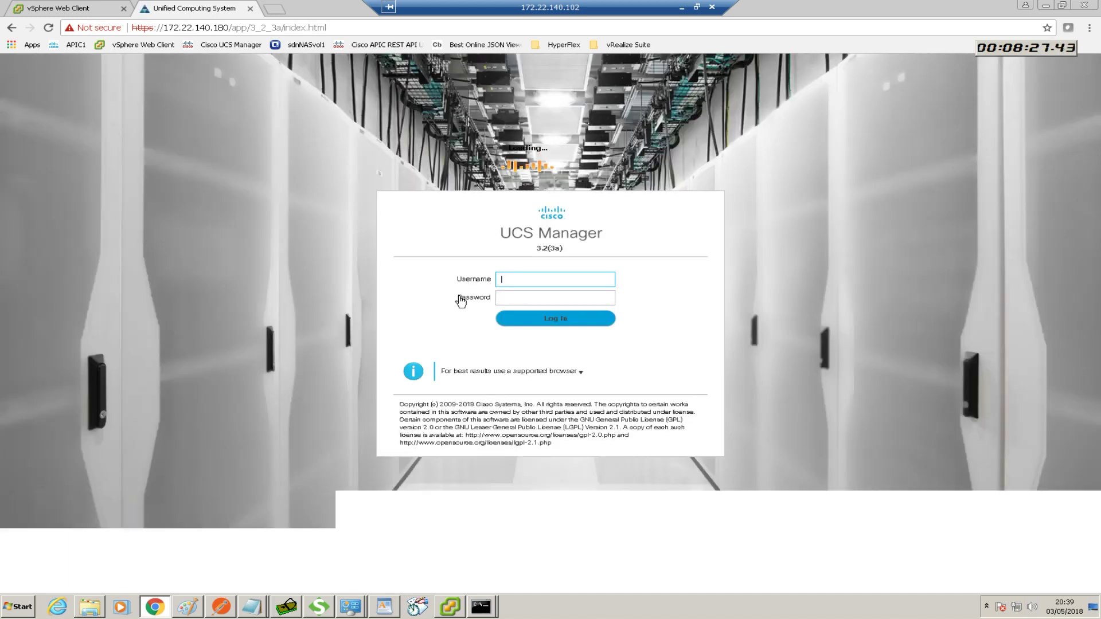
text(admin)
key(Tab)
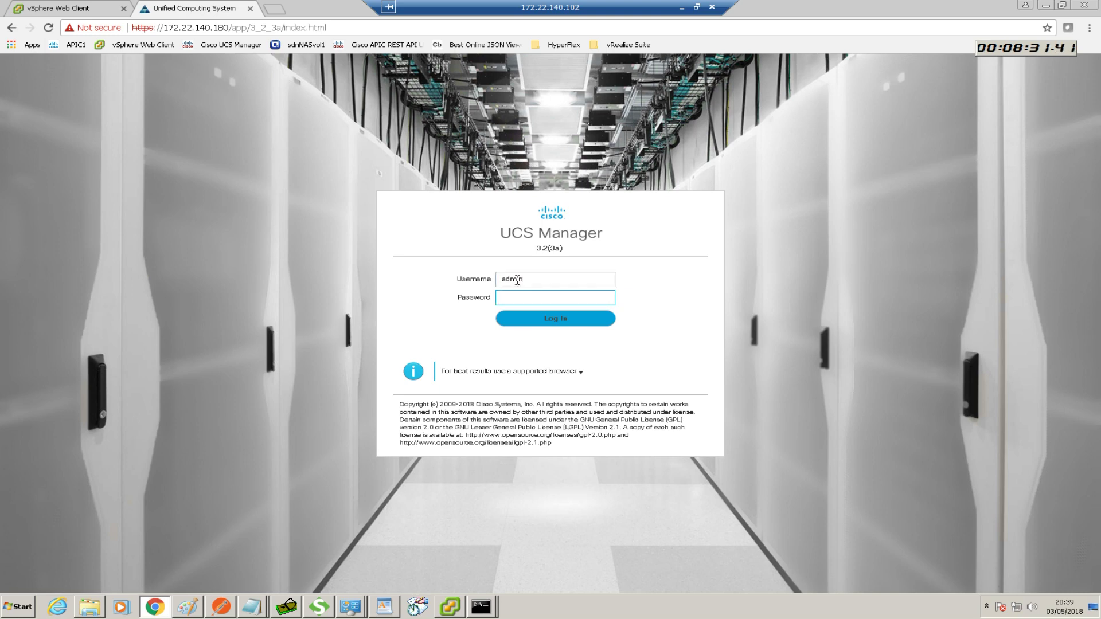
text(••••••••)
click(551, 322)
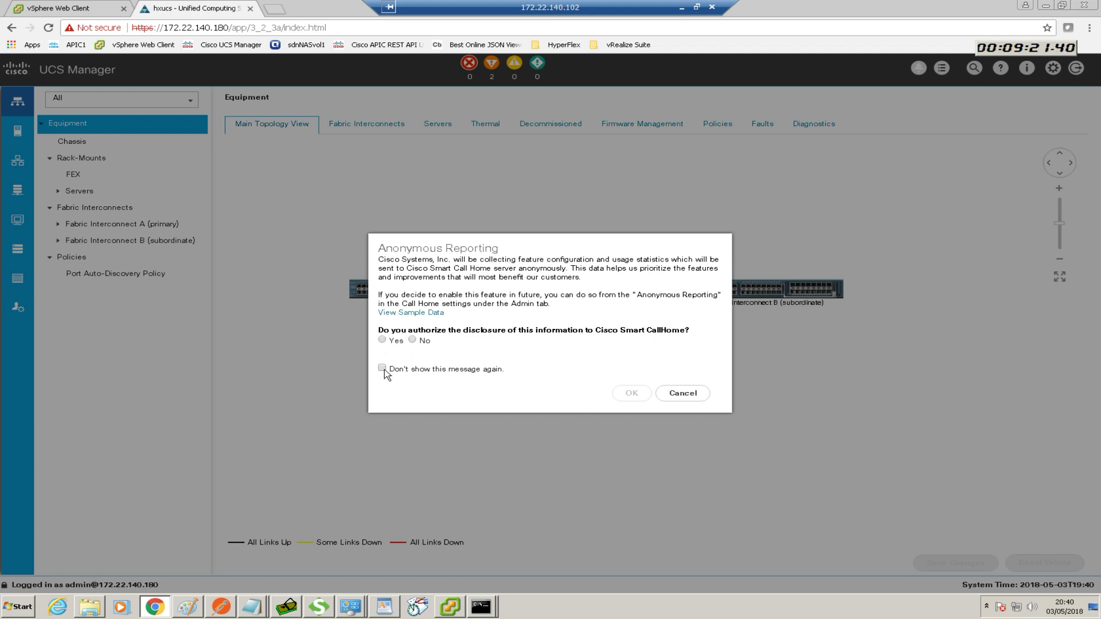
Tick 'Don't show this message again' and cancel the Anonymous Reporting prompt
click(382, 368)
click(677, 390)
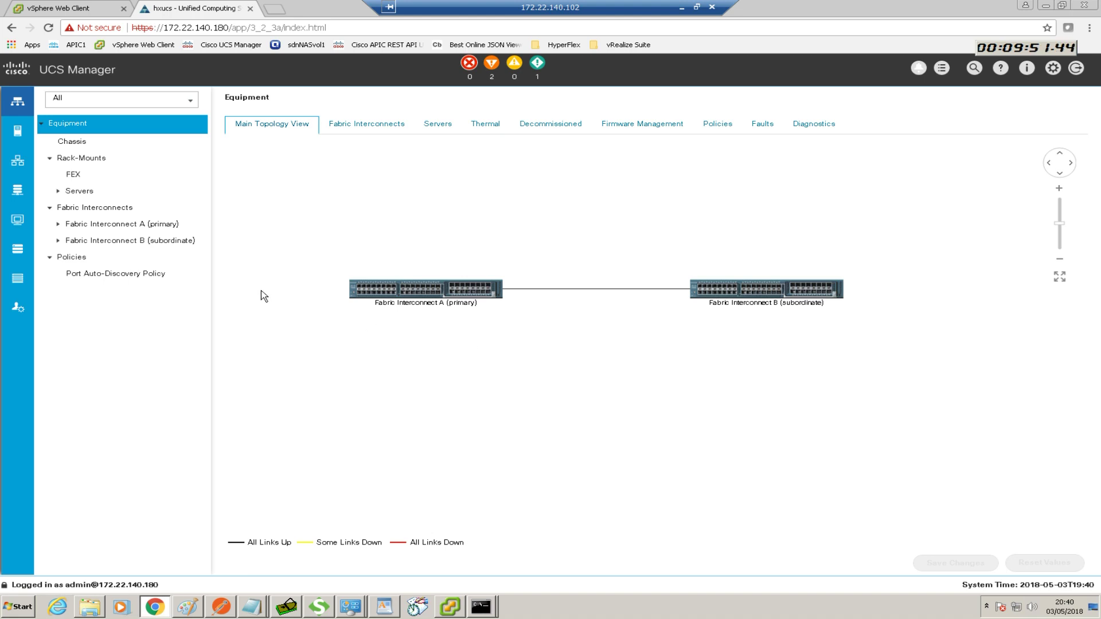
Add 172.22.140.101 as an NTP server to the Timezone settings under Admin > Time Zone Management
click(19, 313)
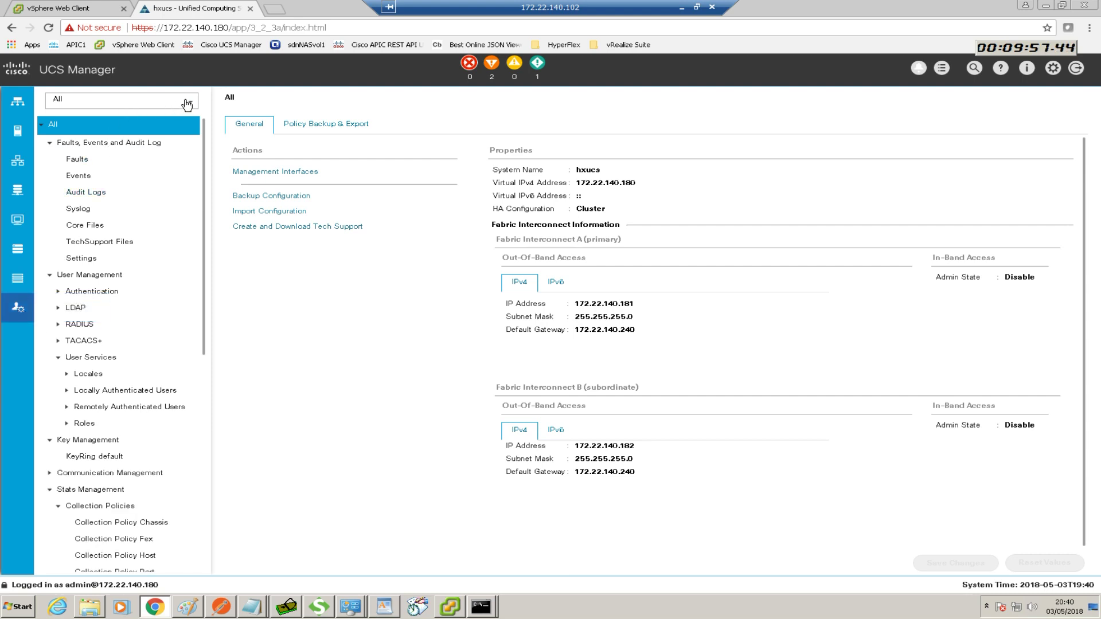
click(187, 103)
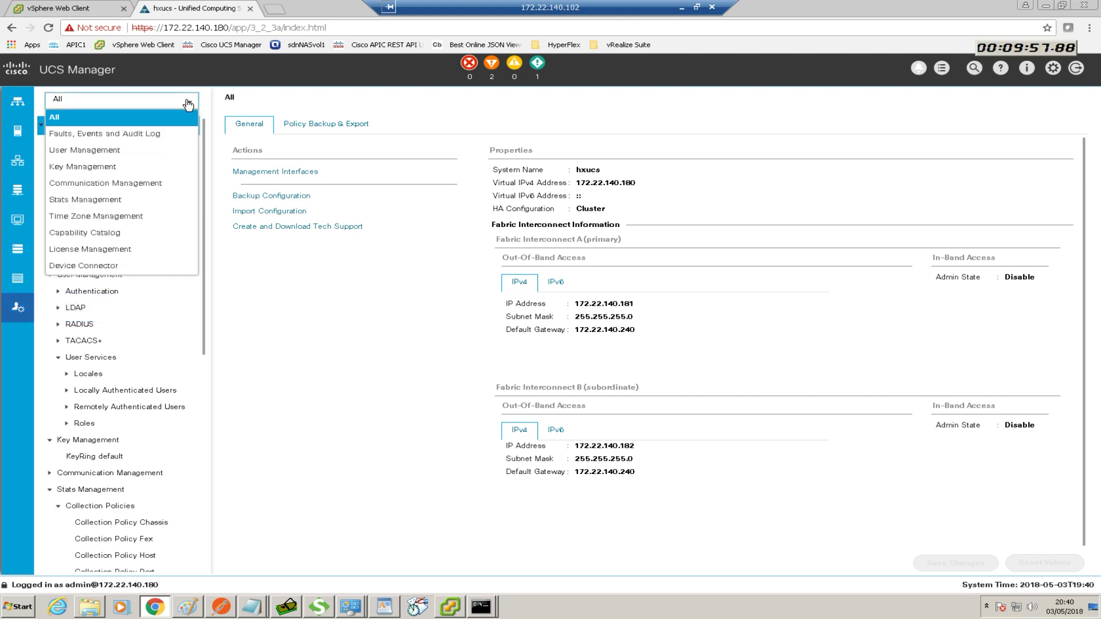
click(99, 219)
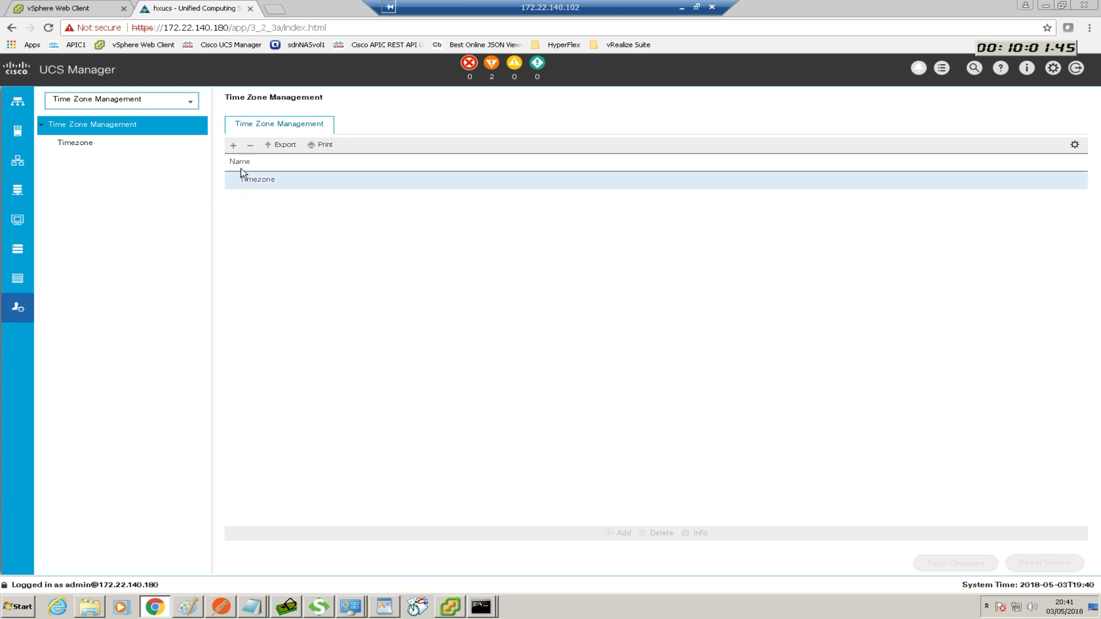
click(248, 180)
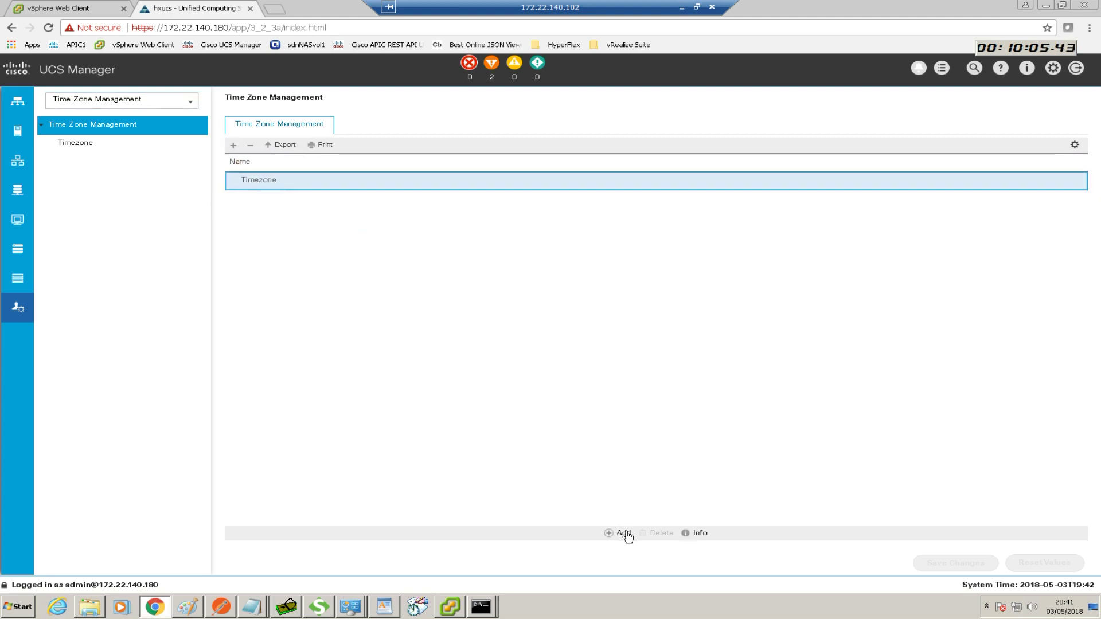
click(624, 533)
click(474, 302)
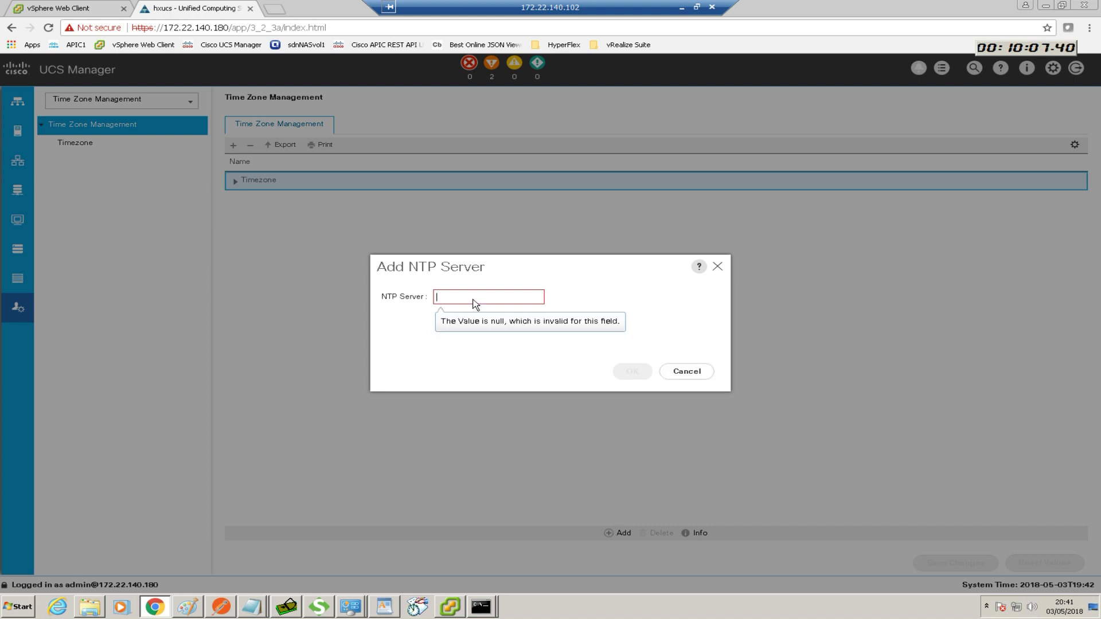
text(172)
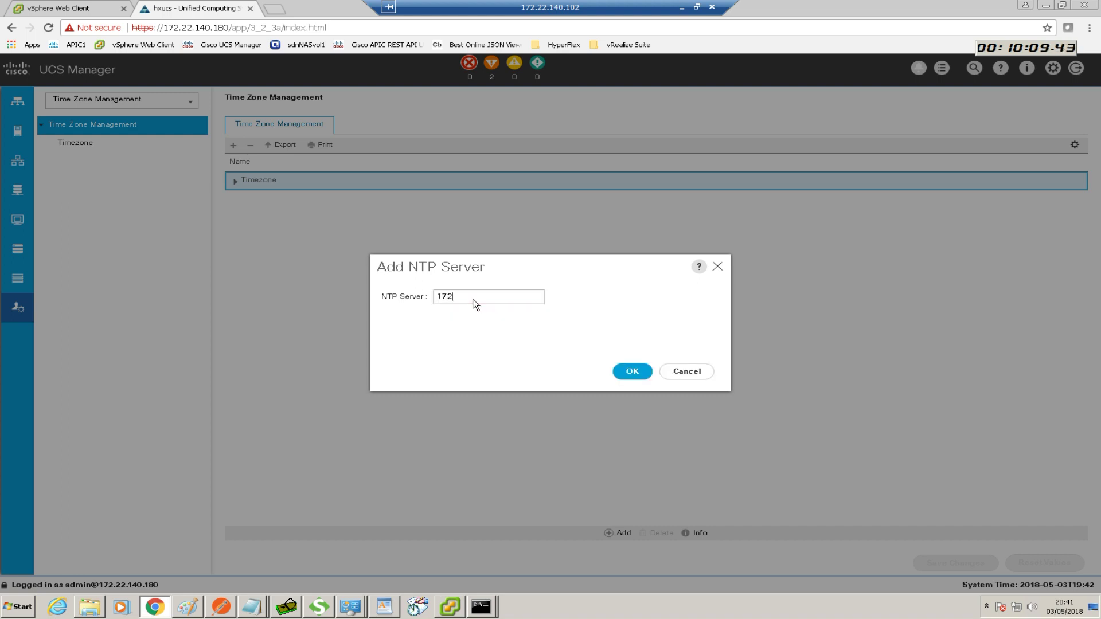
text(.22.140.101)
click(629, 373)
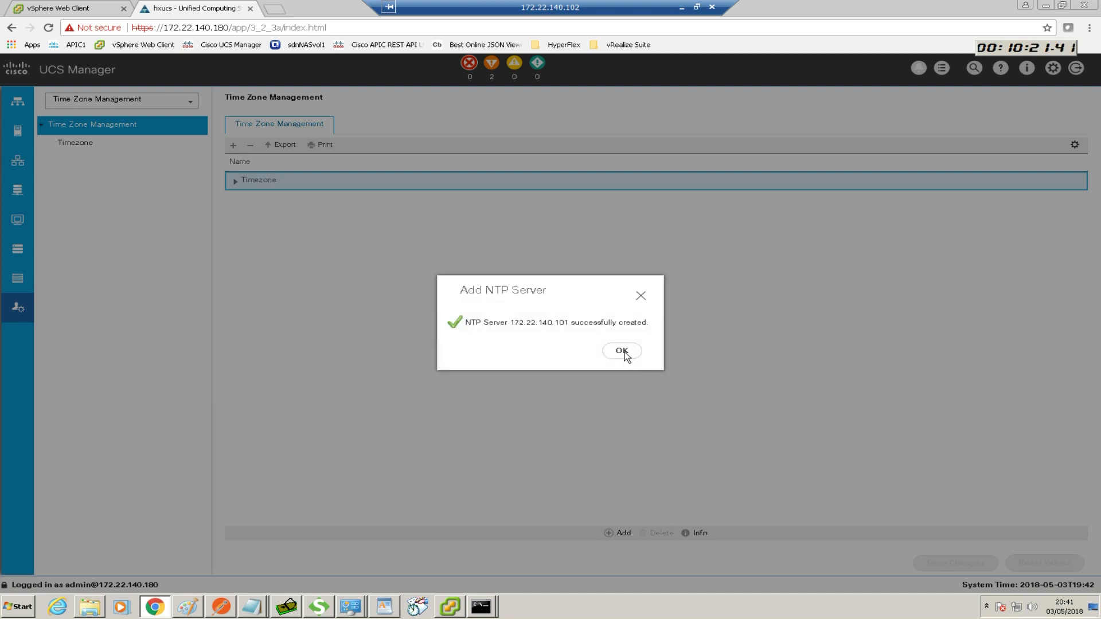
click(625, 352)
click(23, 607)
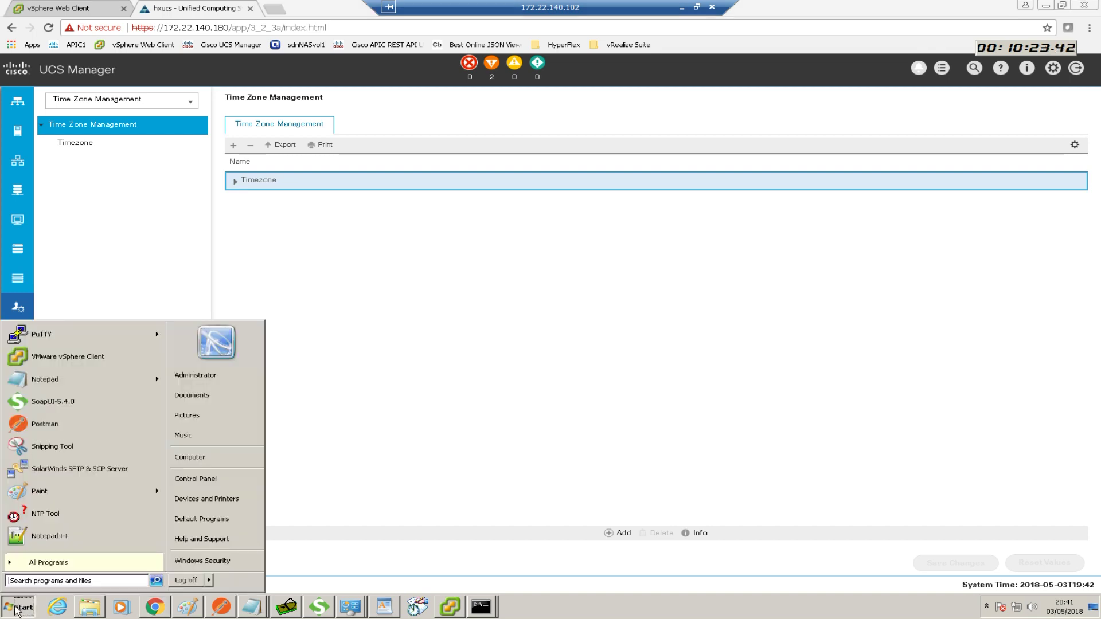
Query 172.22.140.101 with NTP Tool to confirm it replies, then close the tool
click(29, 580)
text(ntp)
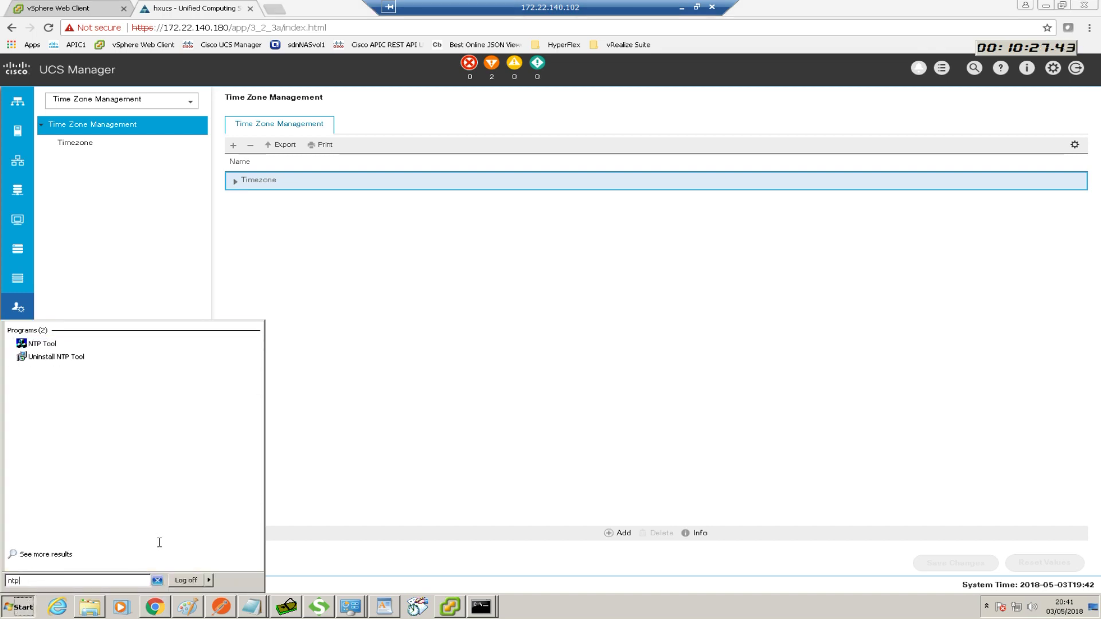
click(76, 346)
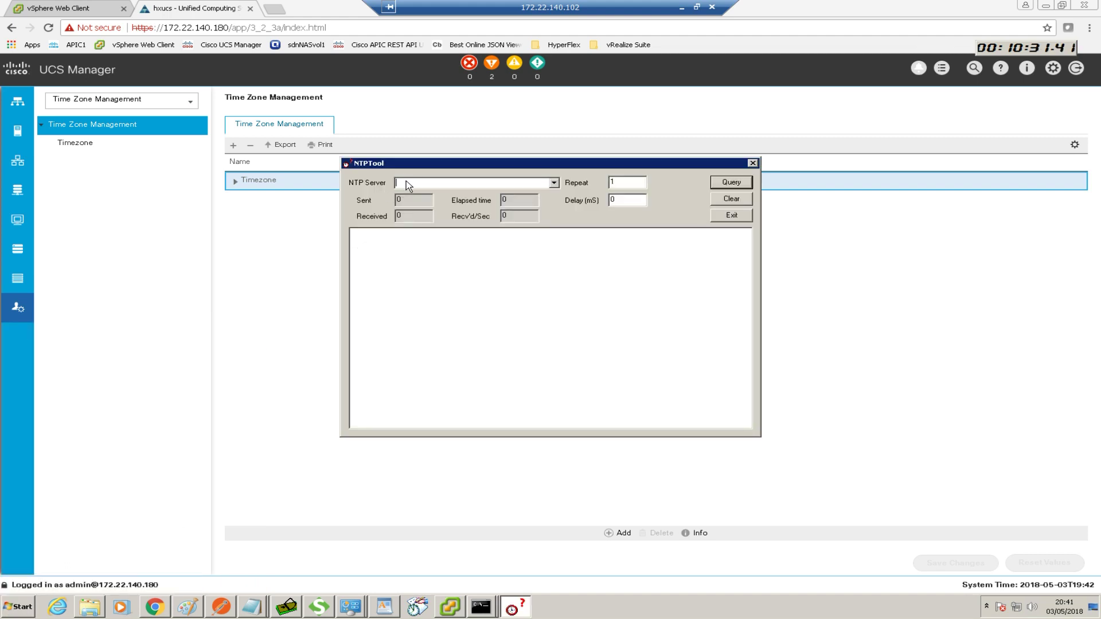
text(172.22.140.101)
click(723, 185)
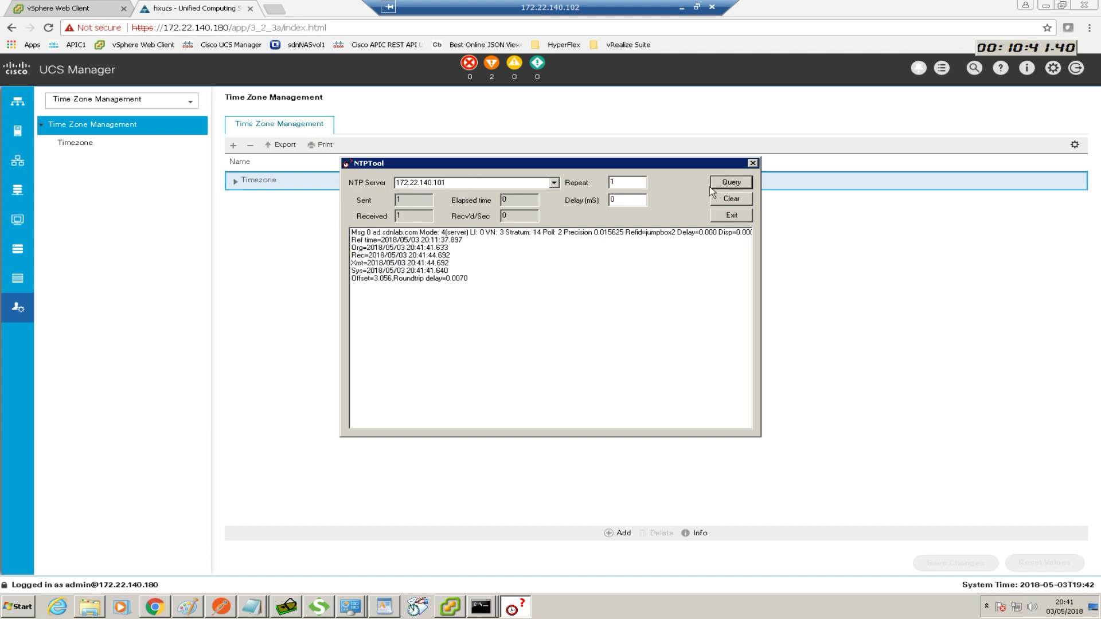
click(753, 163)
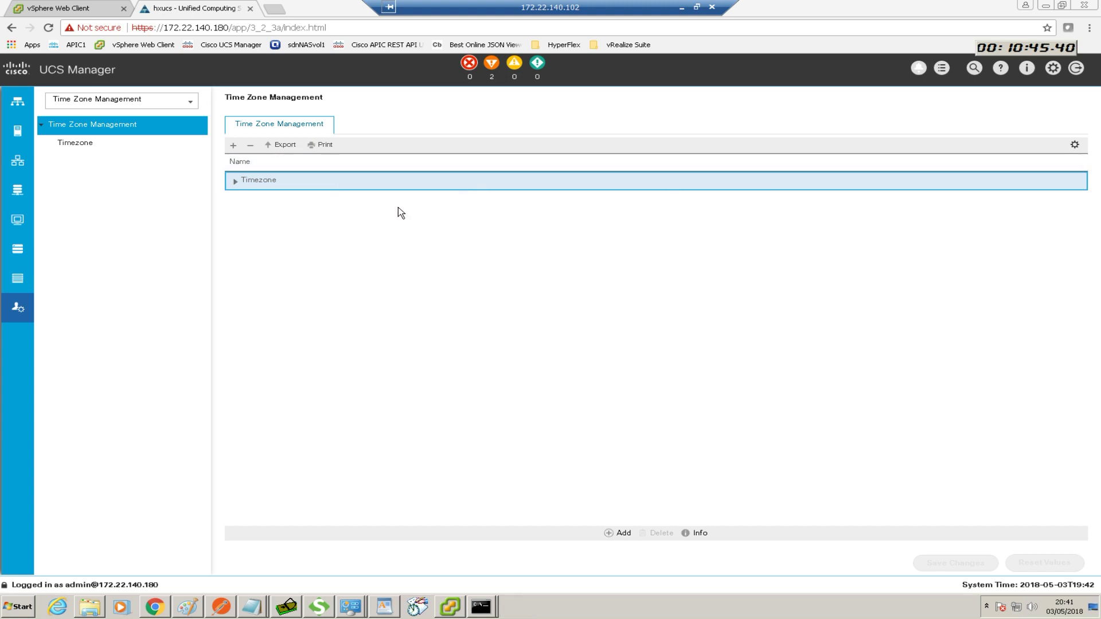
Show the Equipment firmware Packages list, widening the Name column to reveal full bundle names
click(17, 104)
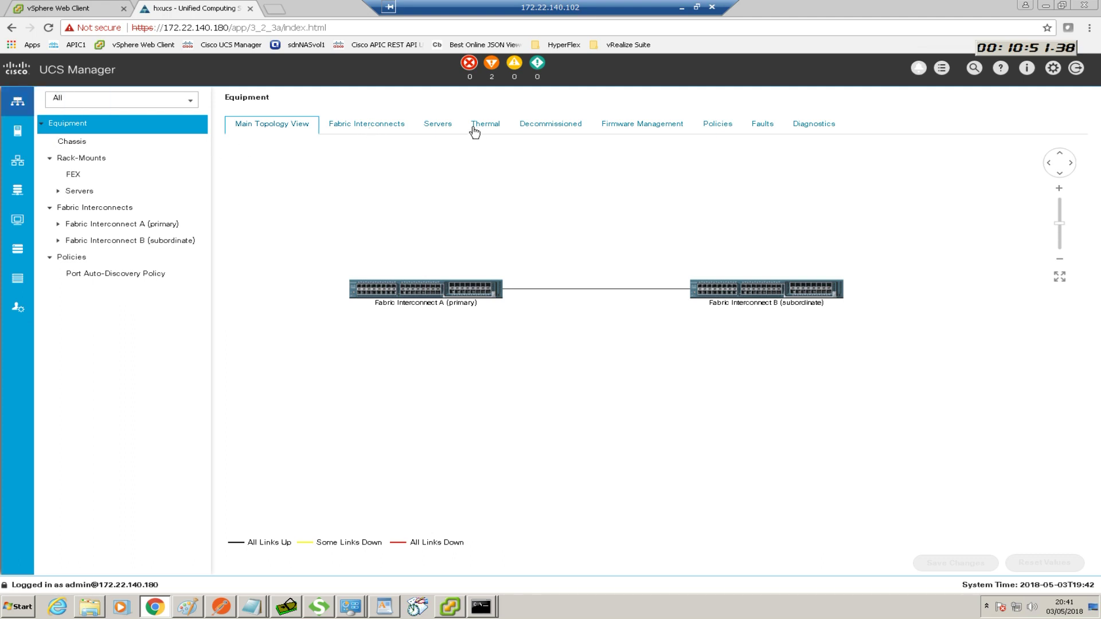
click(622, 126)
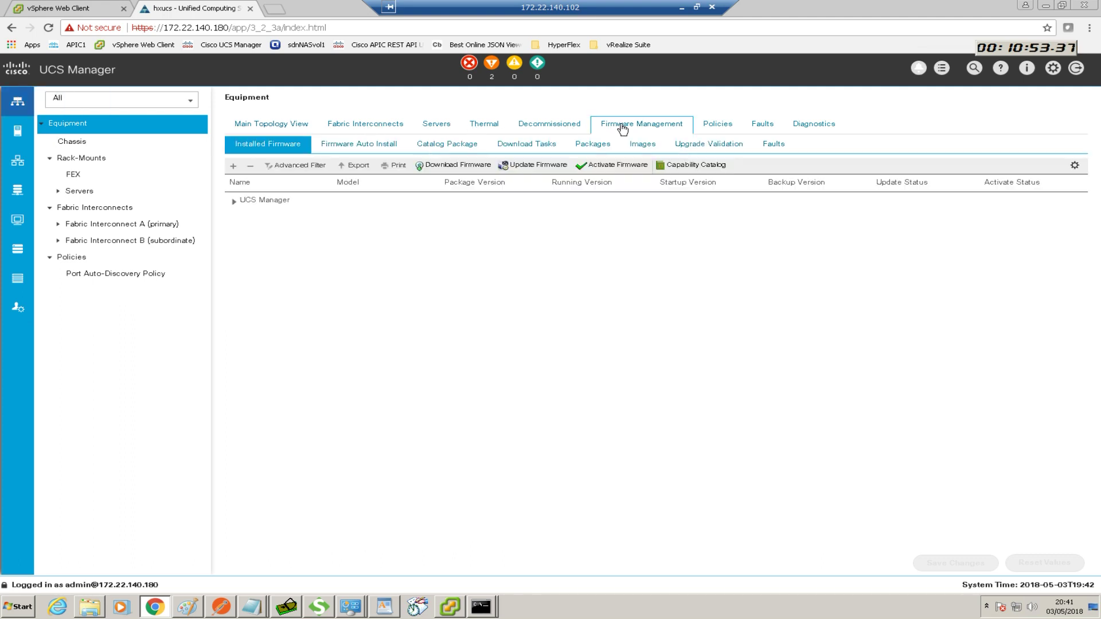
click(233, 201)
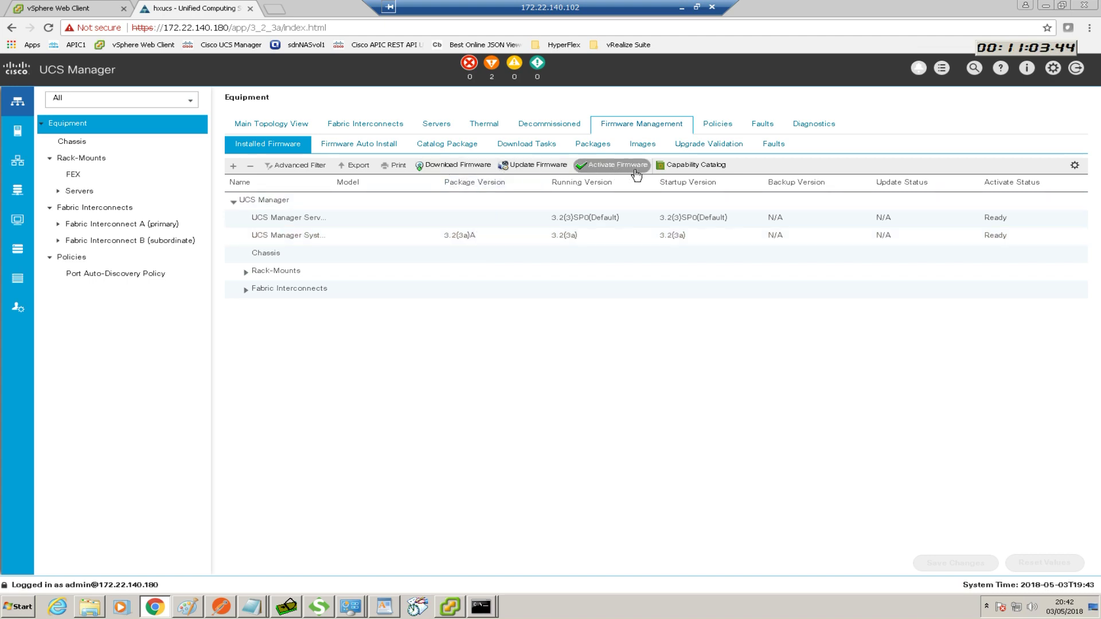
click(592, 145)
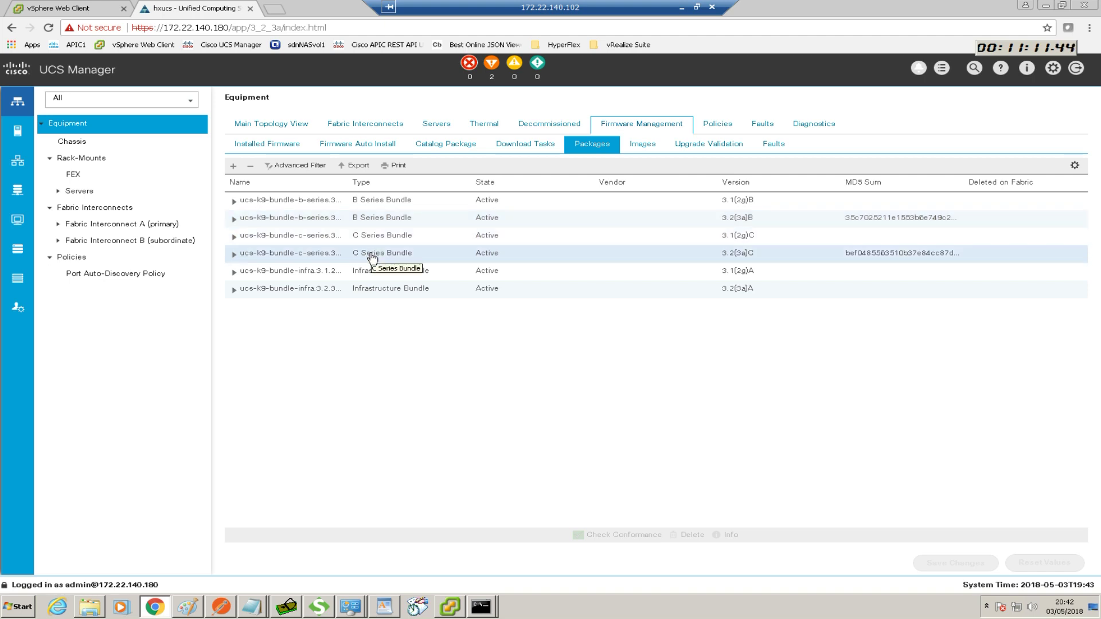
drag(348, 182, 420, 183)
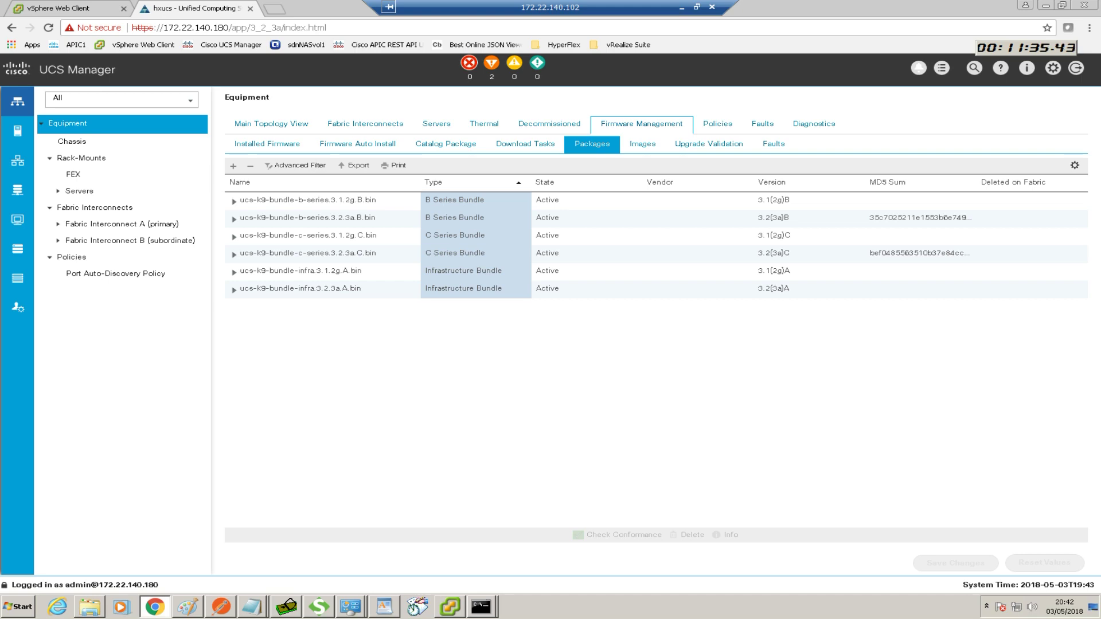
Scroll Visio's HyperFlex Kit cabling page down to Hxnode-6, then minimize Visio
key(alt+Tab)
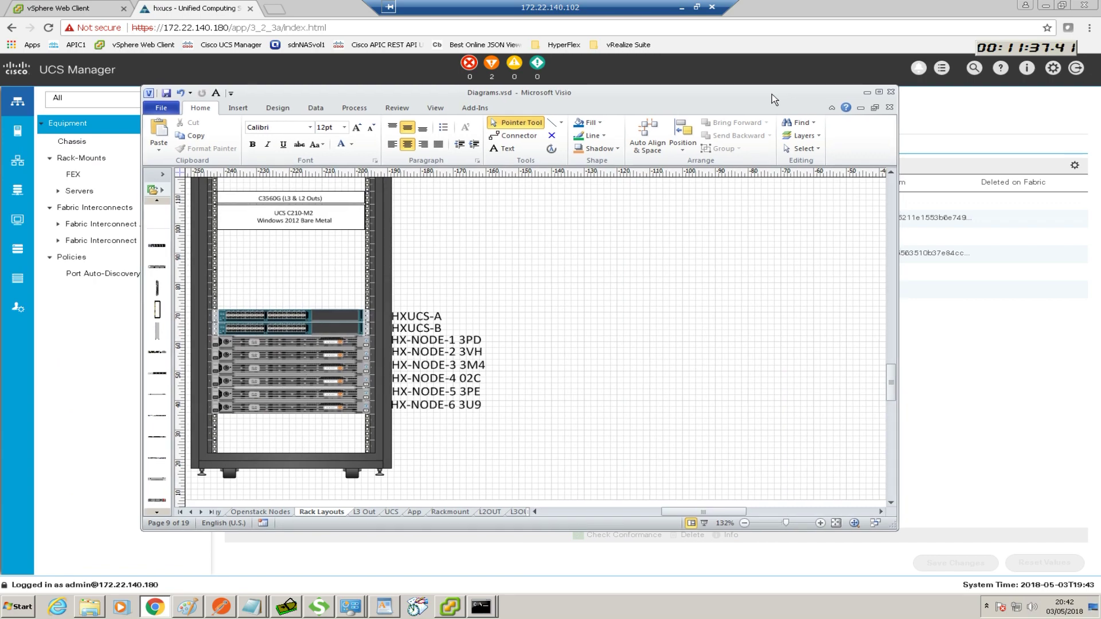
click(212, 512)
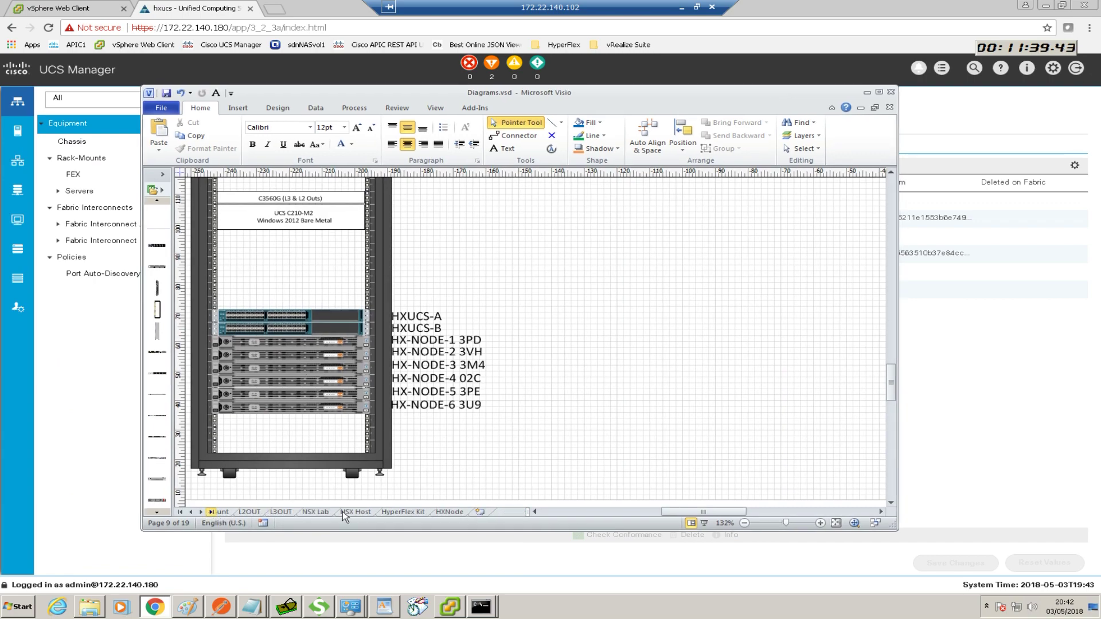
click(403, 512)
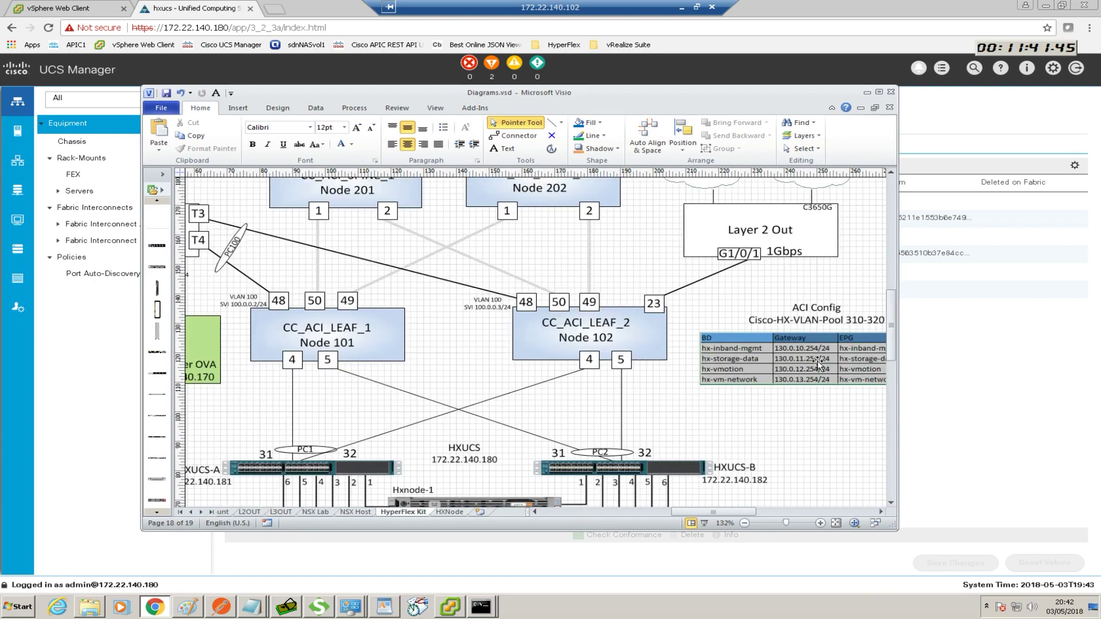
mouse_move(891, 338)
mouse_down()
mouse_move(892, 387)
mouse_move(892, 365)
mouse_up()
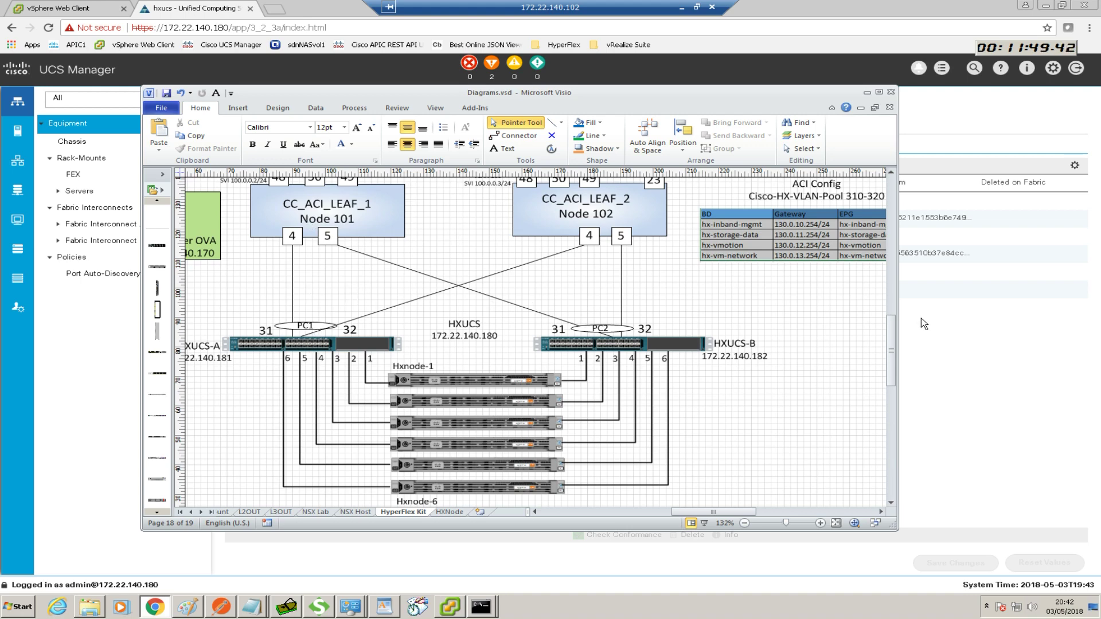
drag(893, 334, 892, 325)
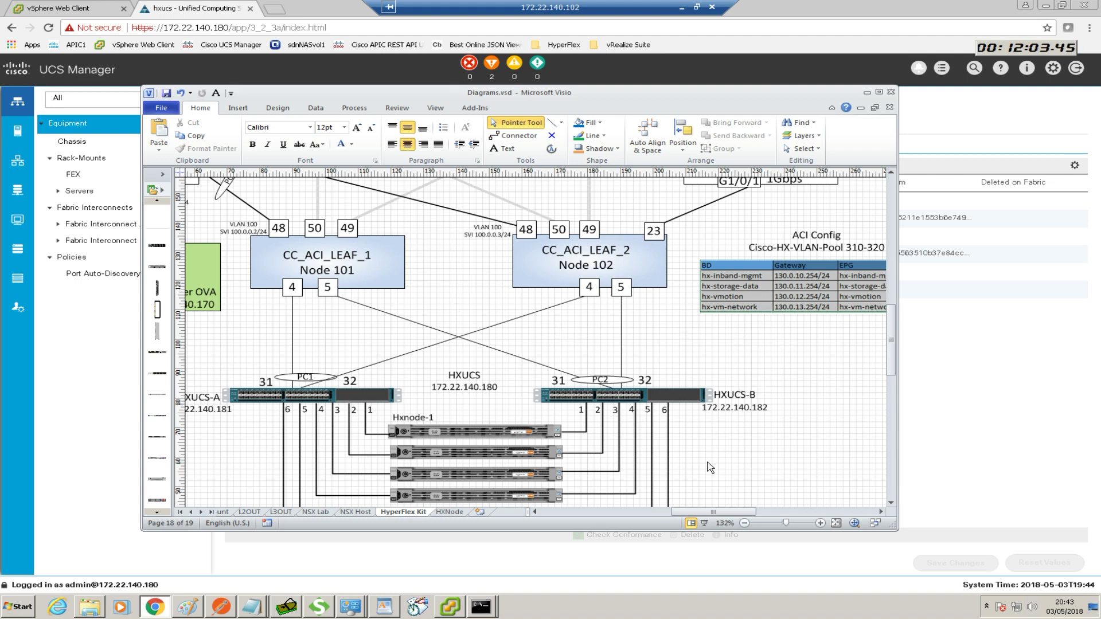
drag(703, 512, 711, 514)
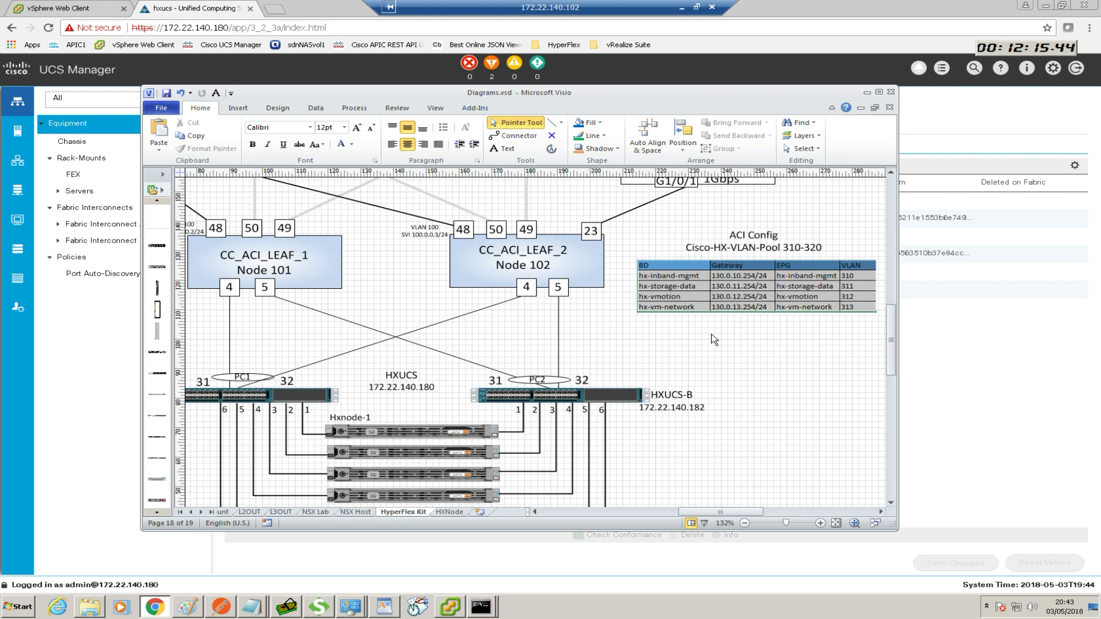
drag(709, 507, 693, 512)
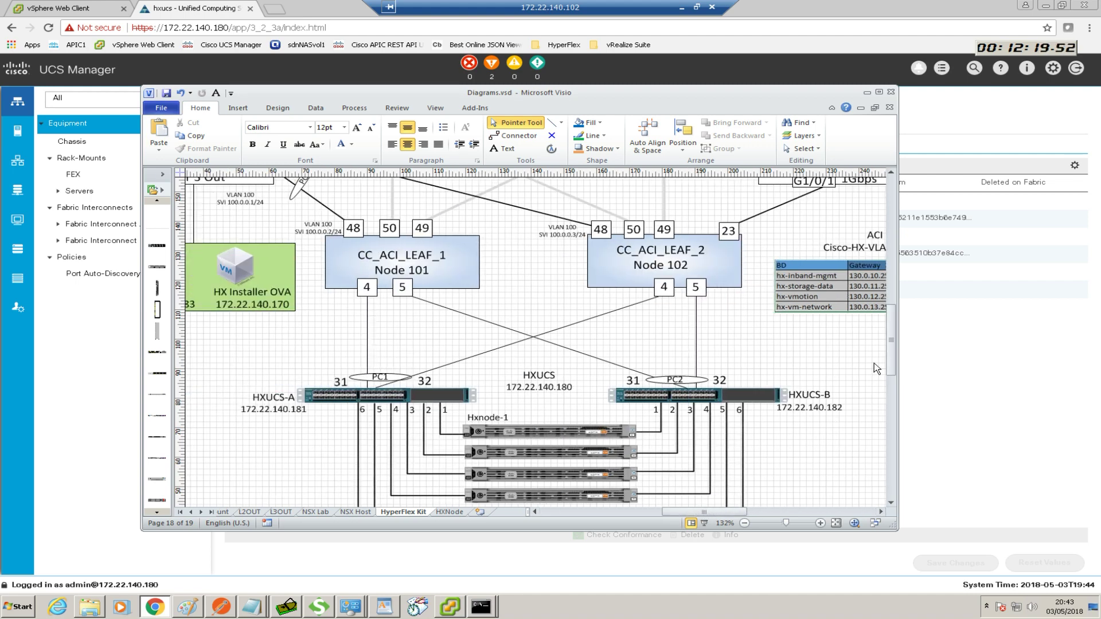
drag(888, 353, 890, 366)
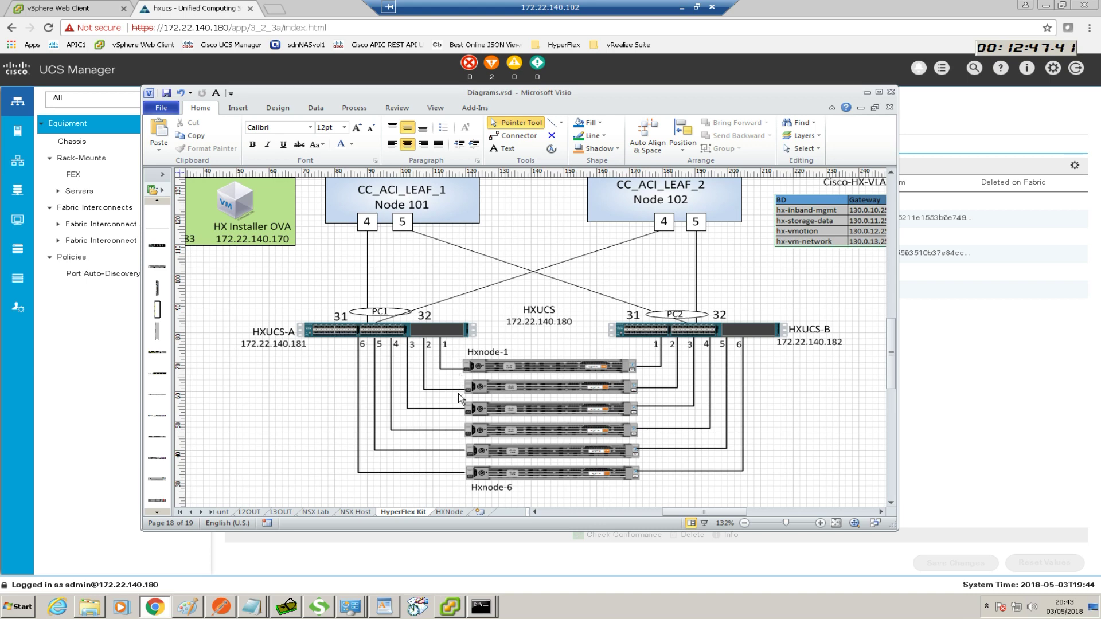
click(867, 92)
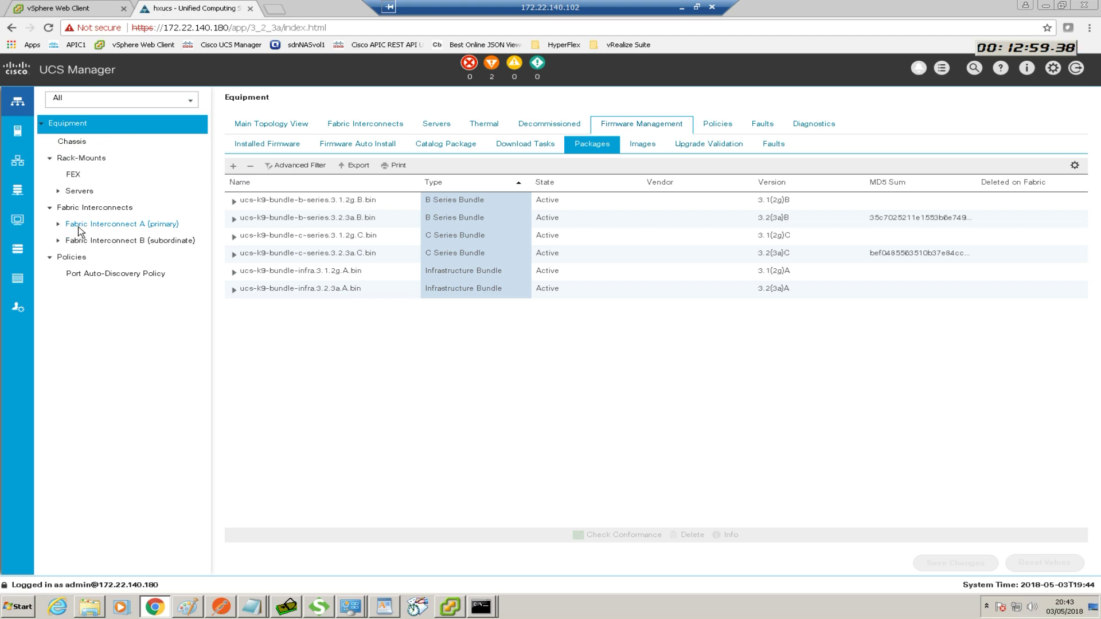
Open Fabric Interconnect A (primary) from the Equipment tree to view its General page
click(18, 164)
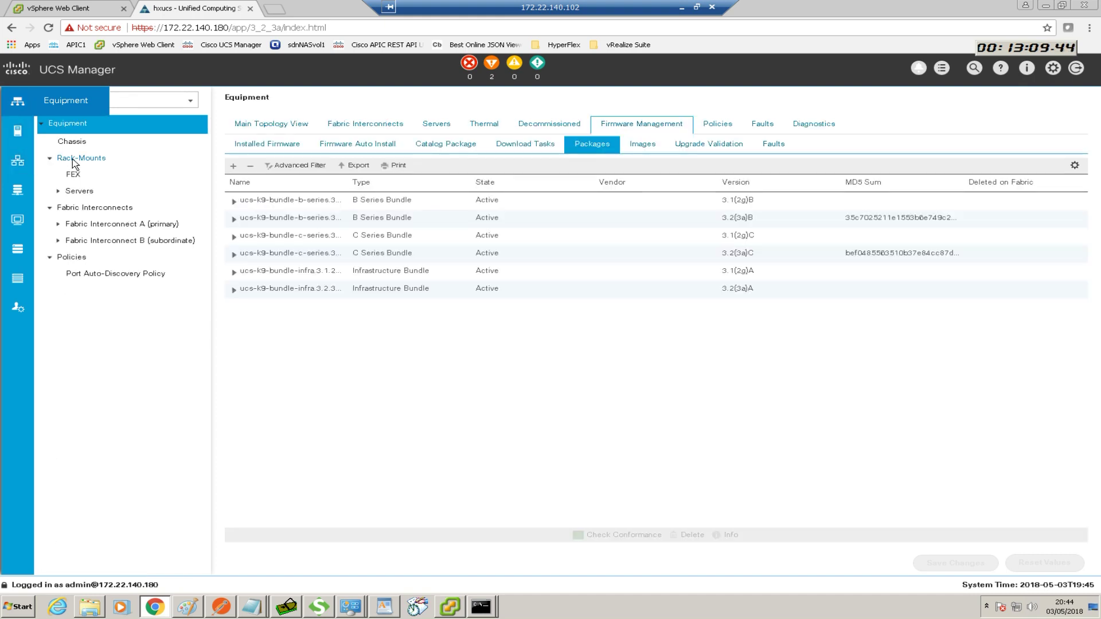
click(90, 214)
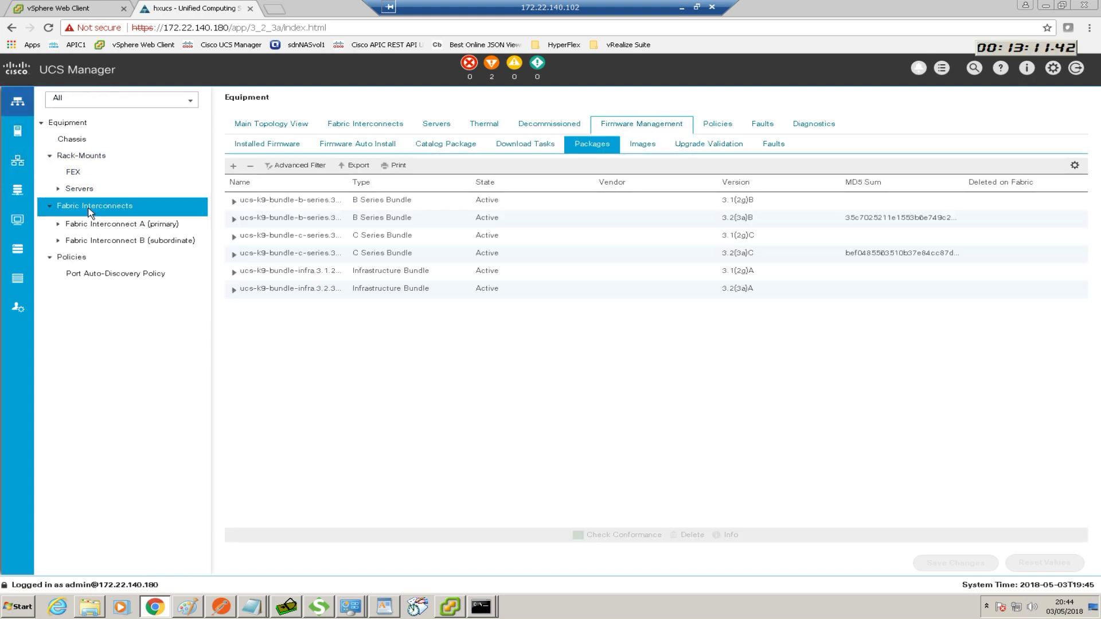
click(94, 224)
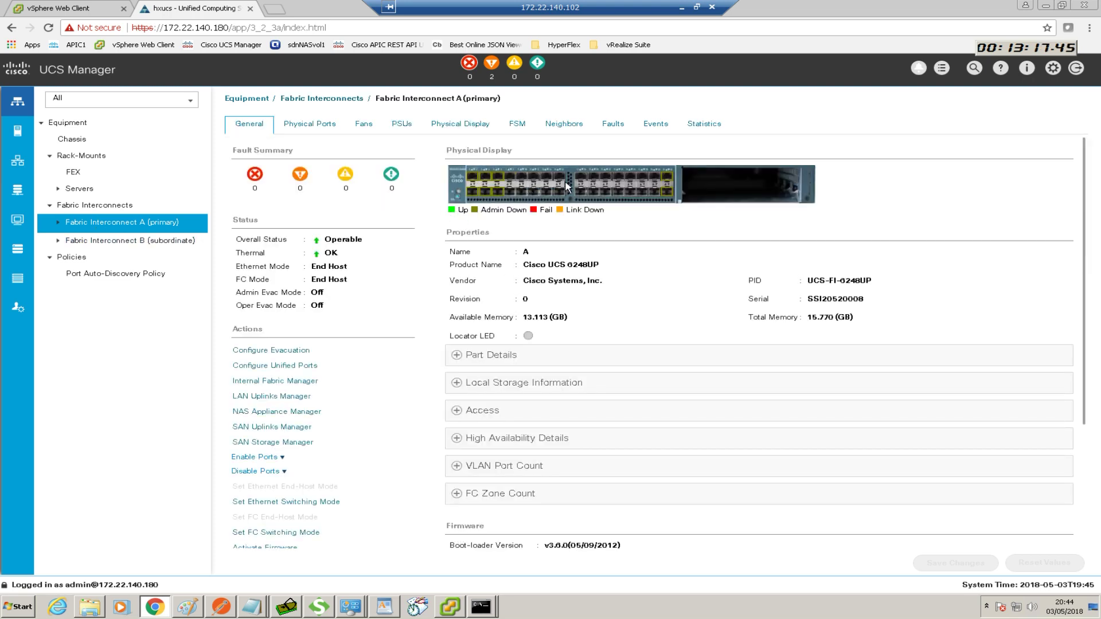
Configure ports 31 and 32 on Fabric Interconnect A as uplink ports
right_click(668, 180)
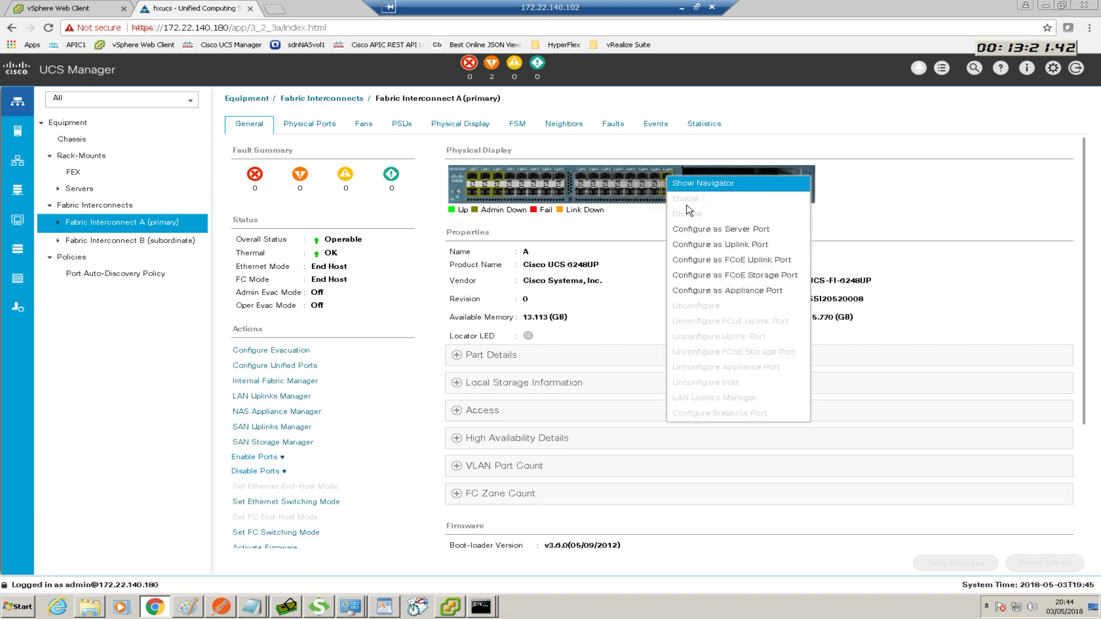
click(701, 245)
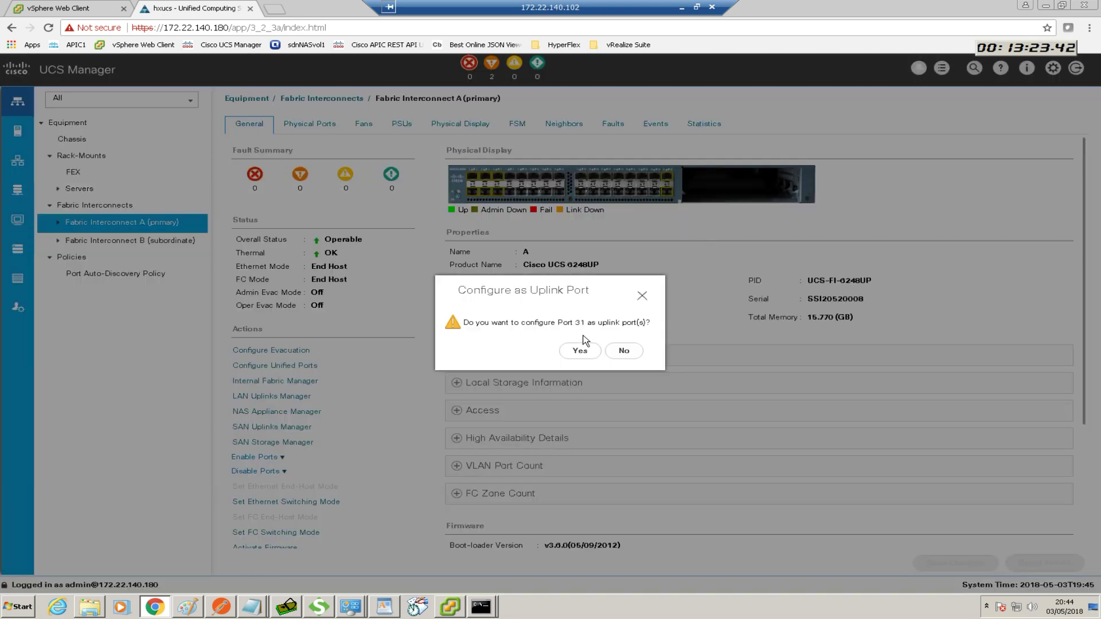
click(579, 351)
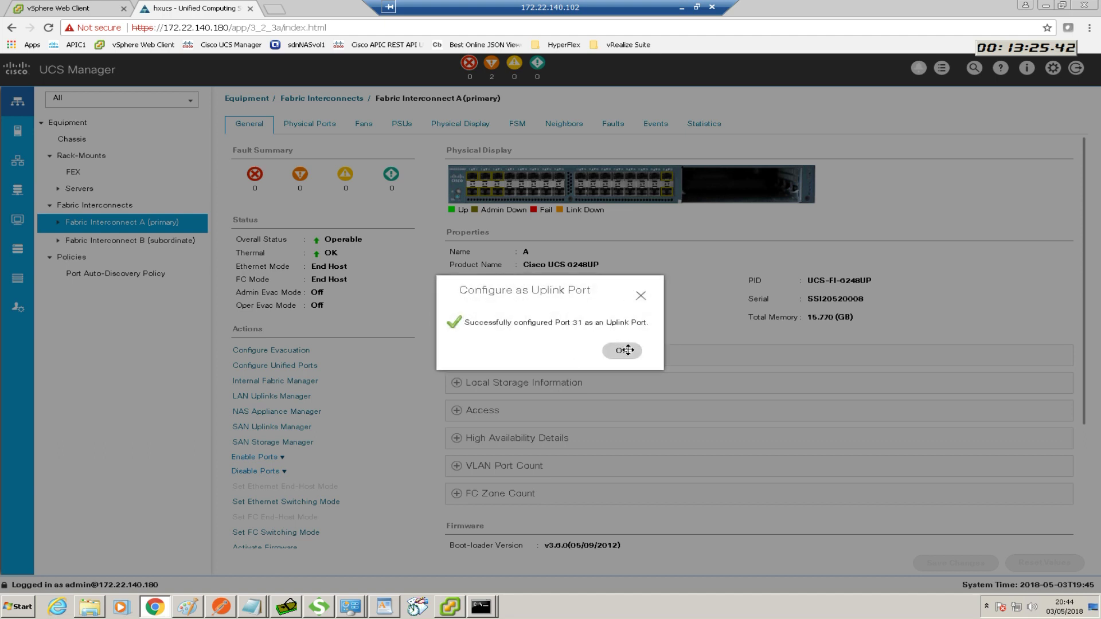
click(623, 349)
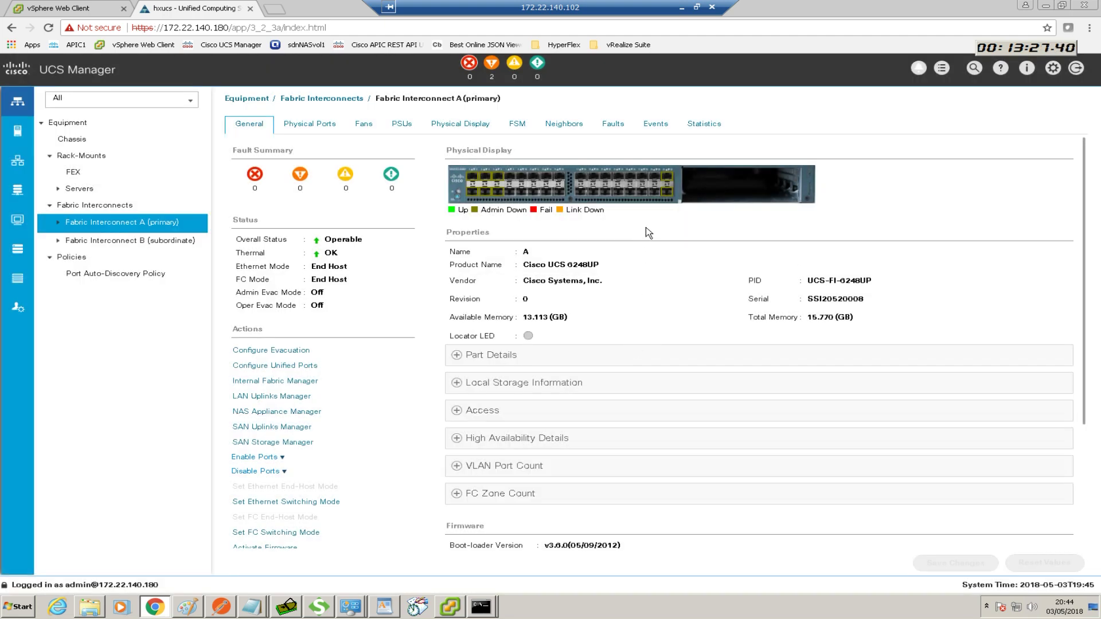
right_click(666, 193)
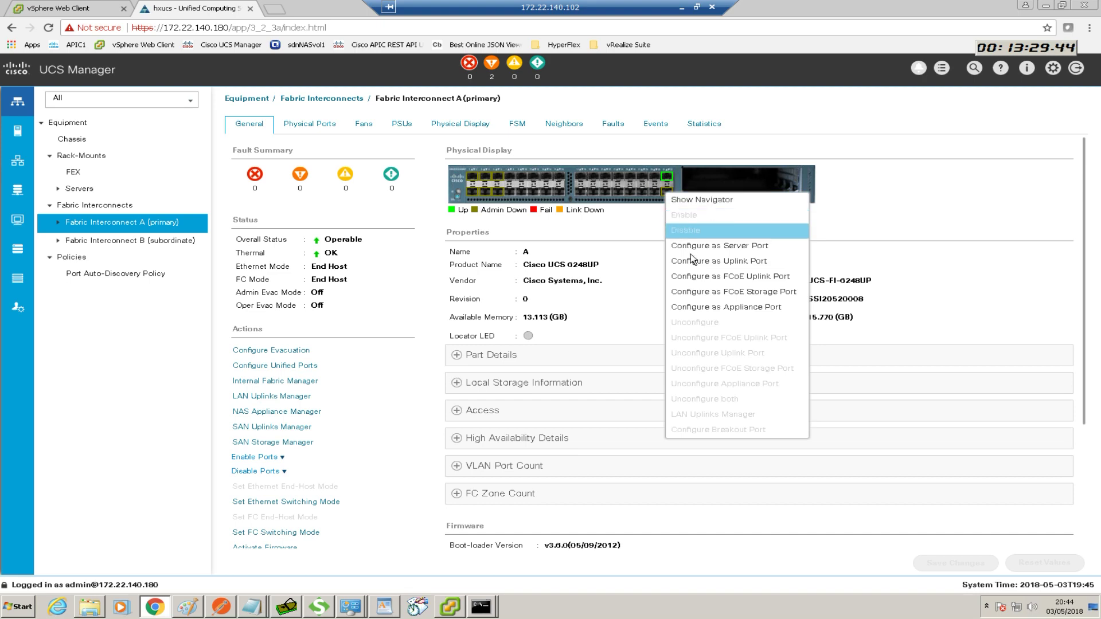
click(716, 260)
click(588, 355)
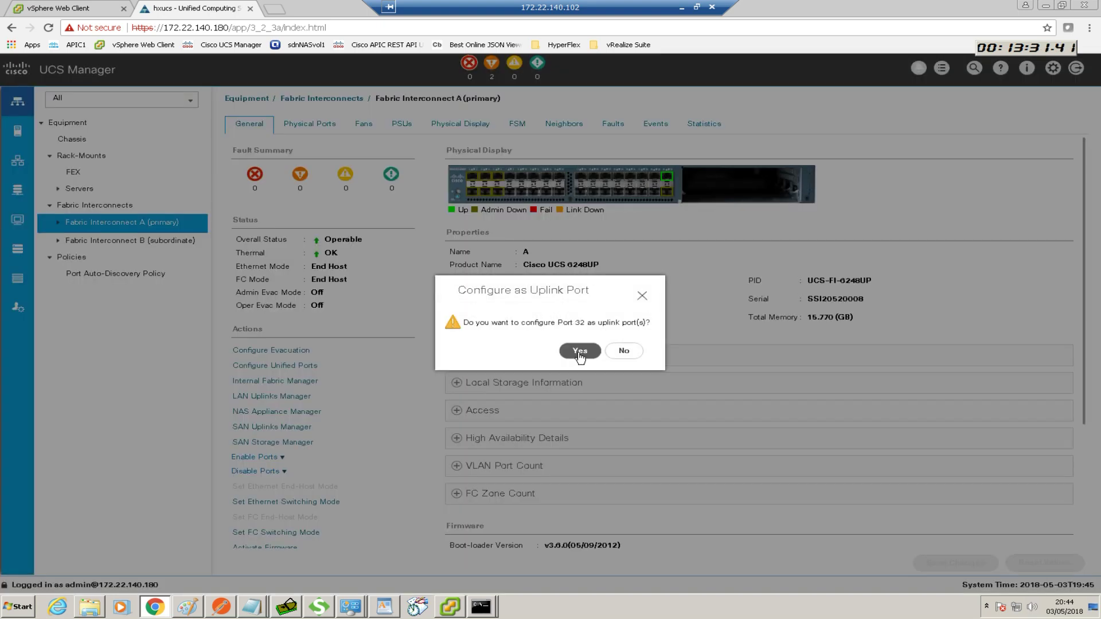
click(613, 350)
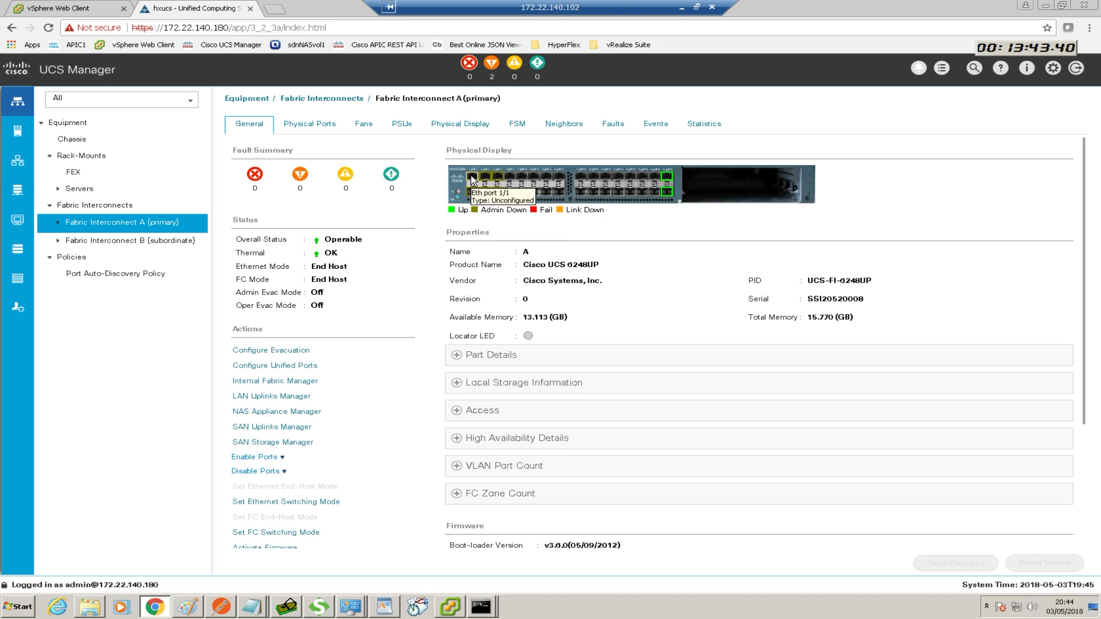
Make ports 1 and 2 on Fabric Interconnect A server ports
right_click(471, 176)
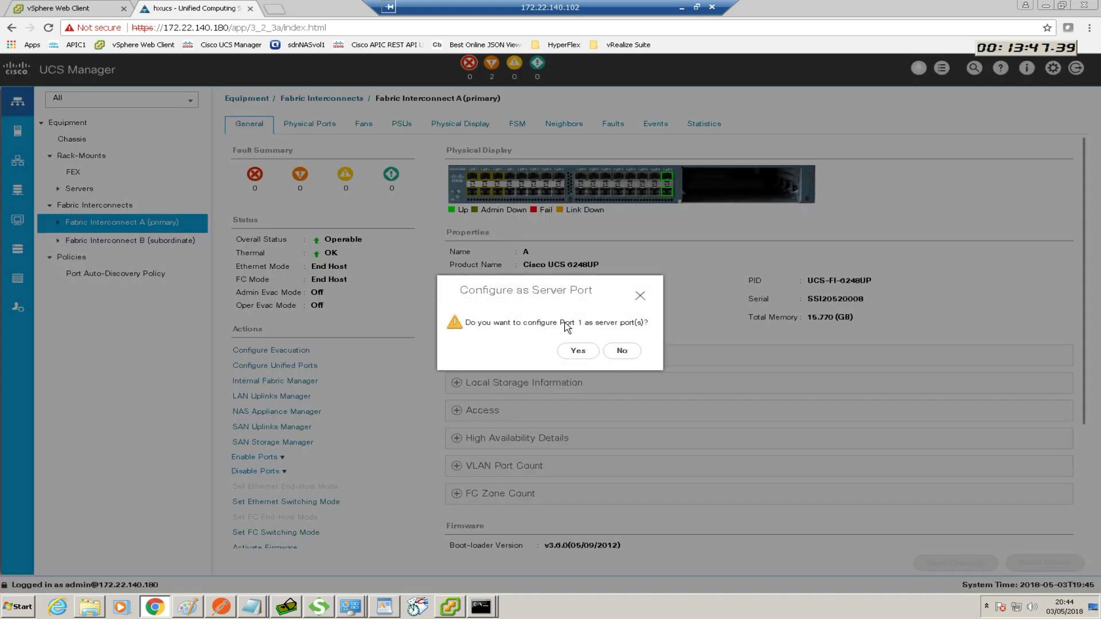
click(576, 350)
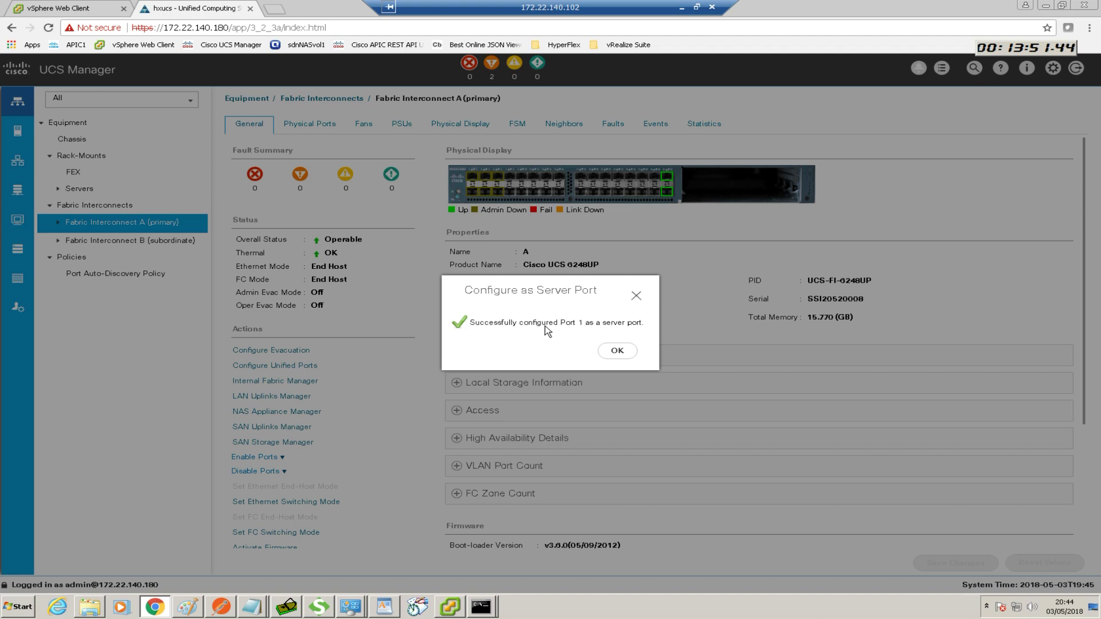
click(612, 351)
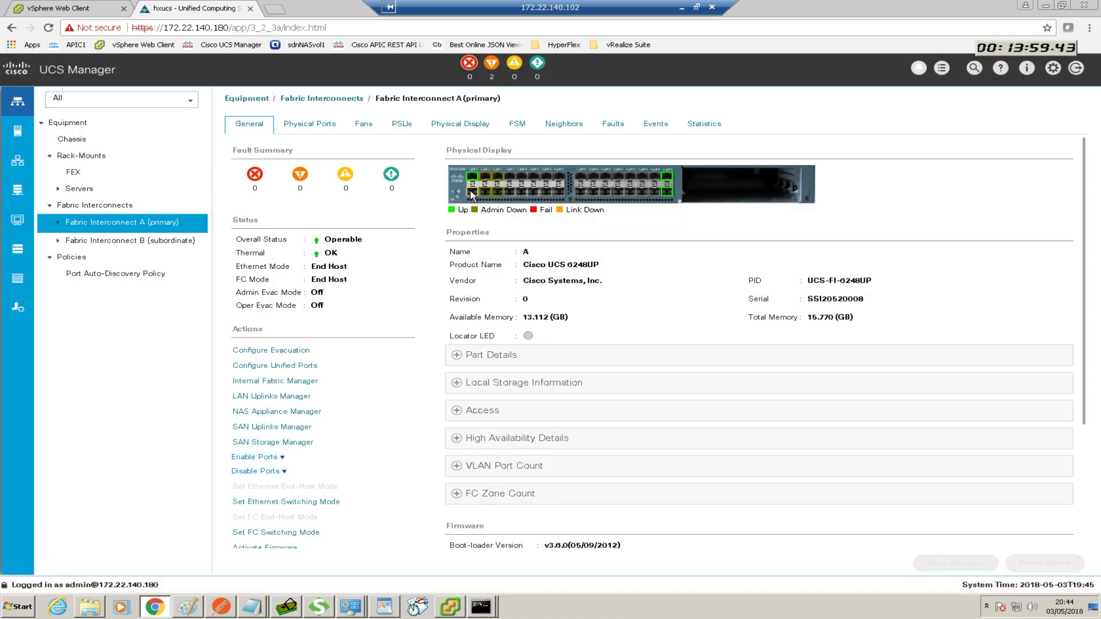
right_click(470, 192)
right_click(469, 193)
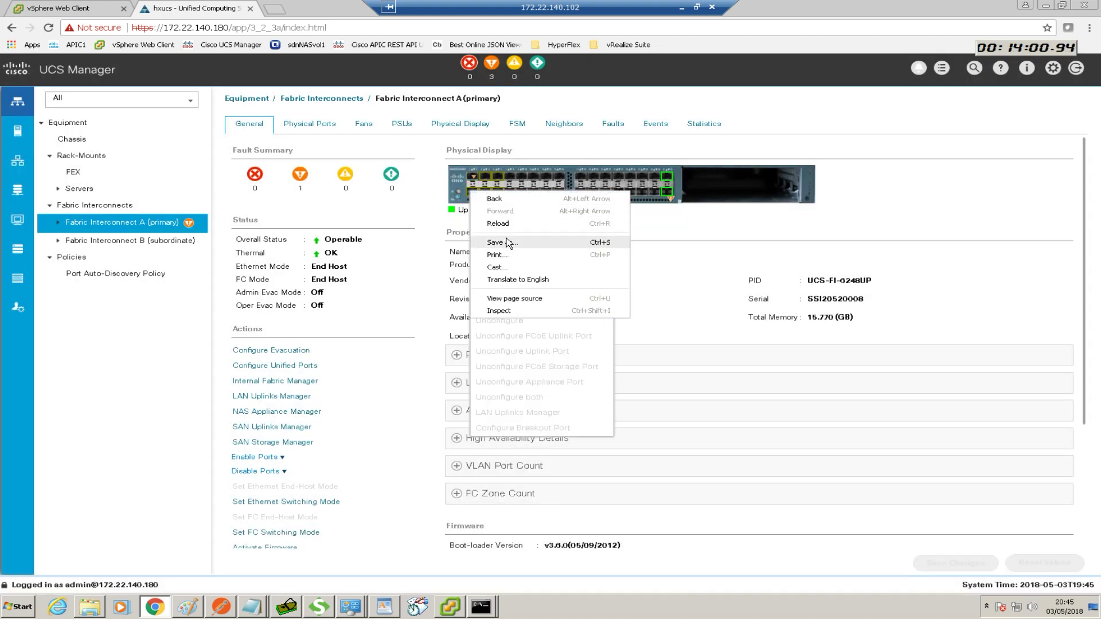
click(467, 196)
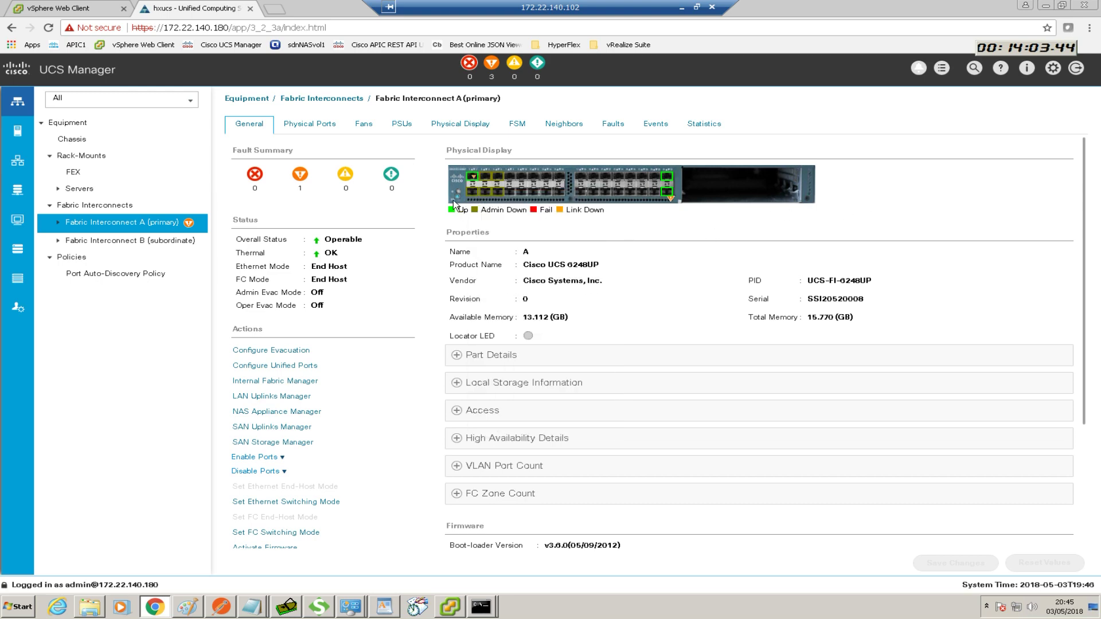
right_click(471, 193)
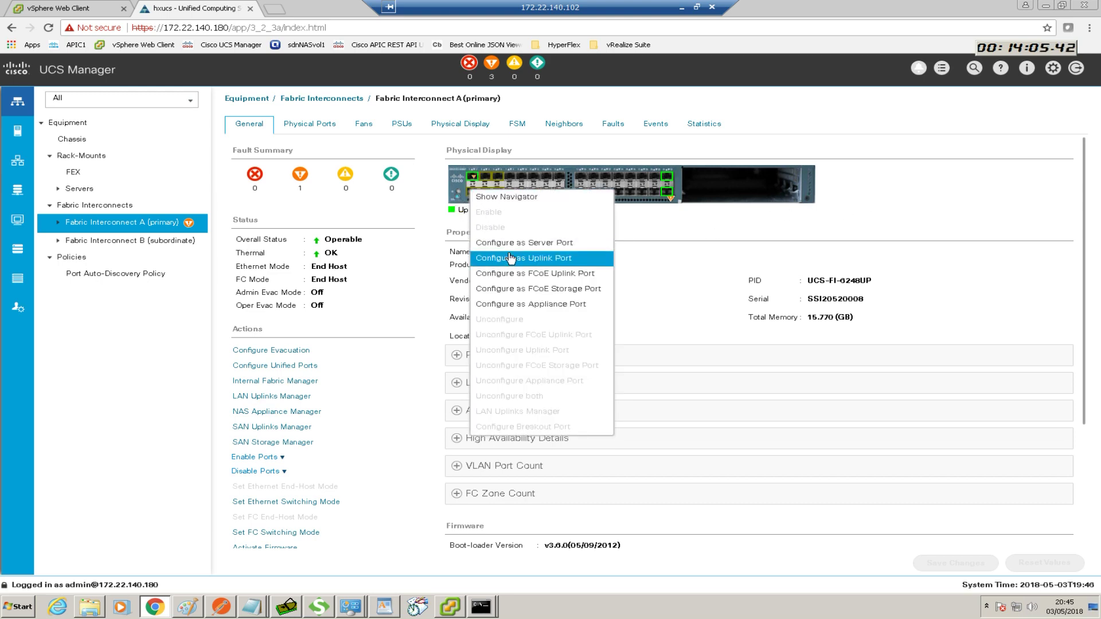
click(506, 246)
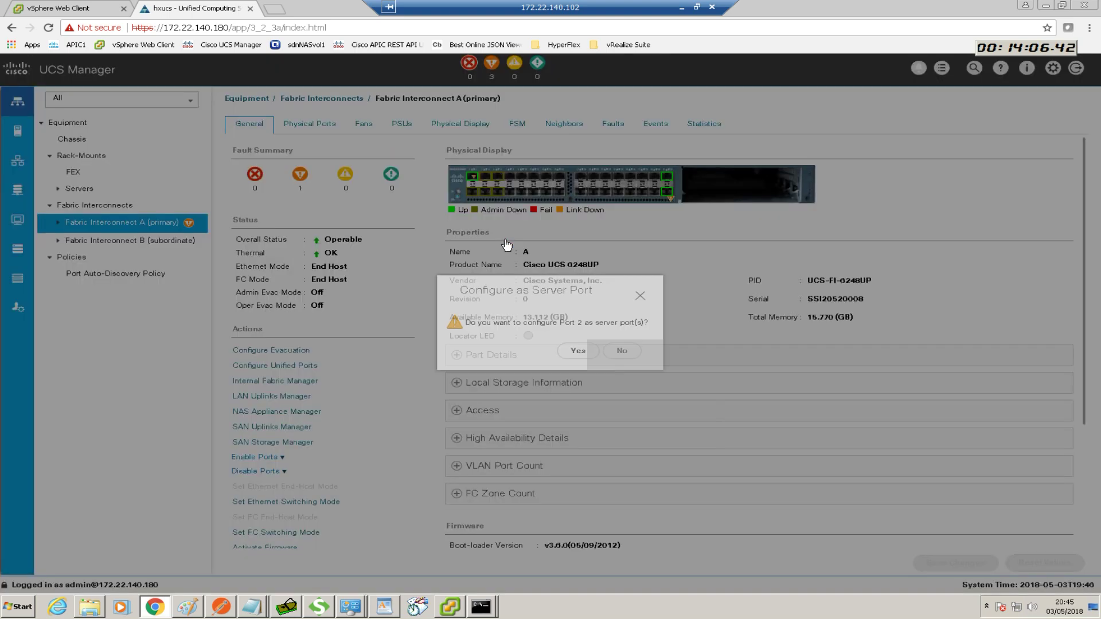
click(576, 350)
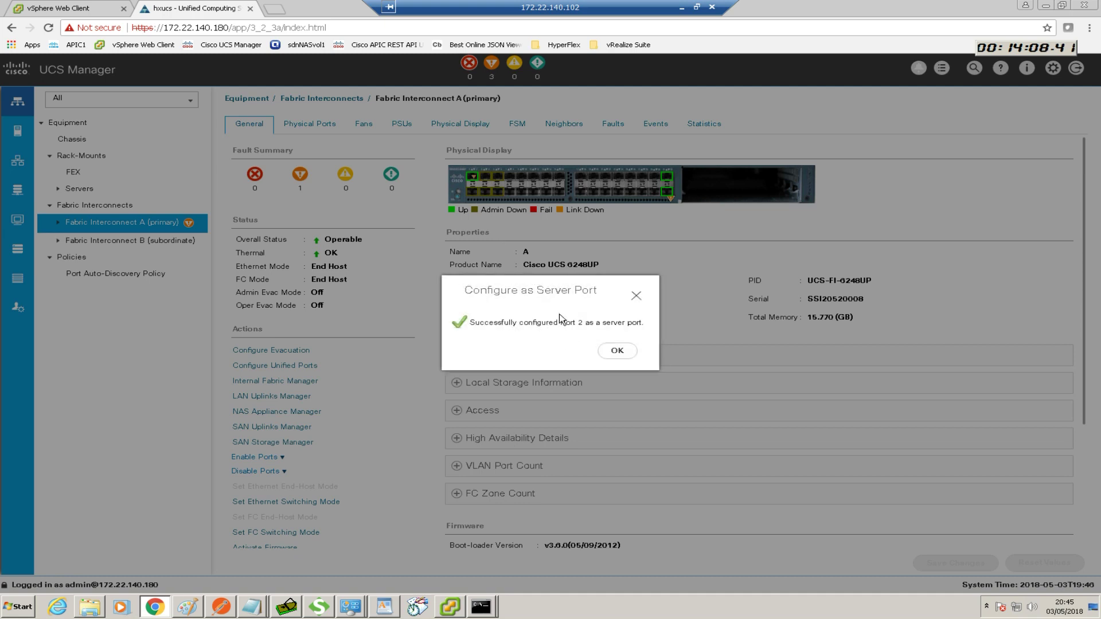
click(617, 350)
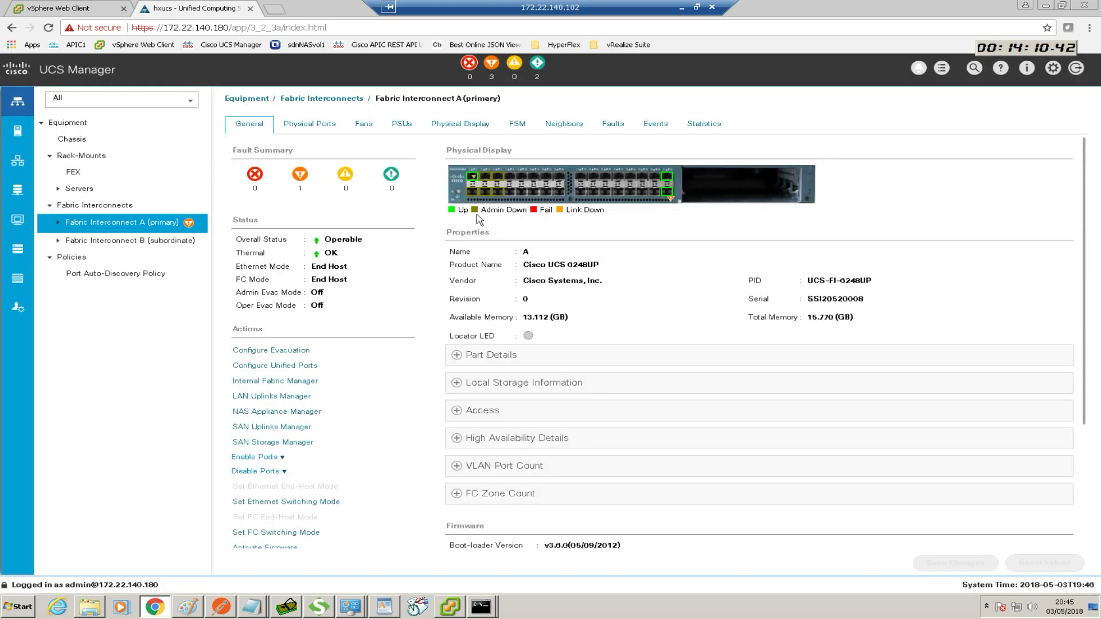
Make port 3 on Fabric Interconnect A a server port
right_click(484, 178)
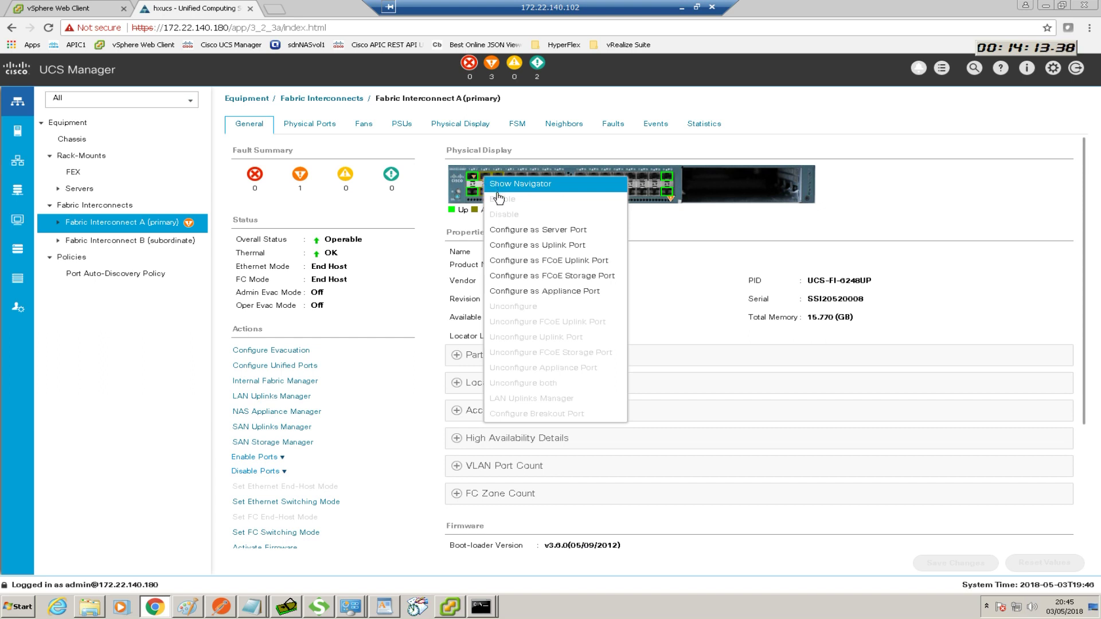
click(516, 229)
click(573, 350)
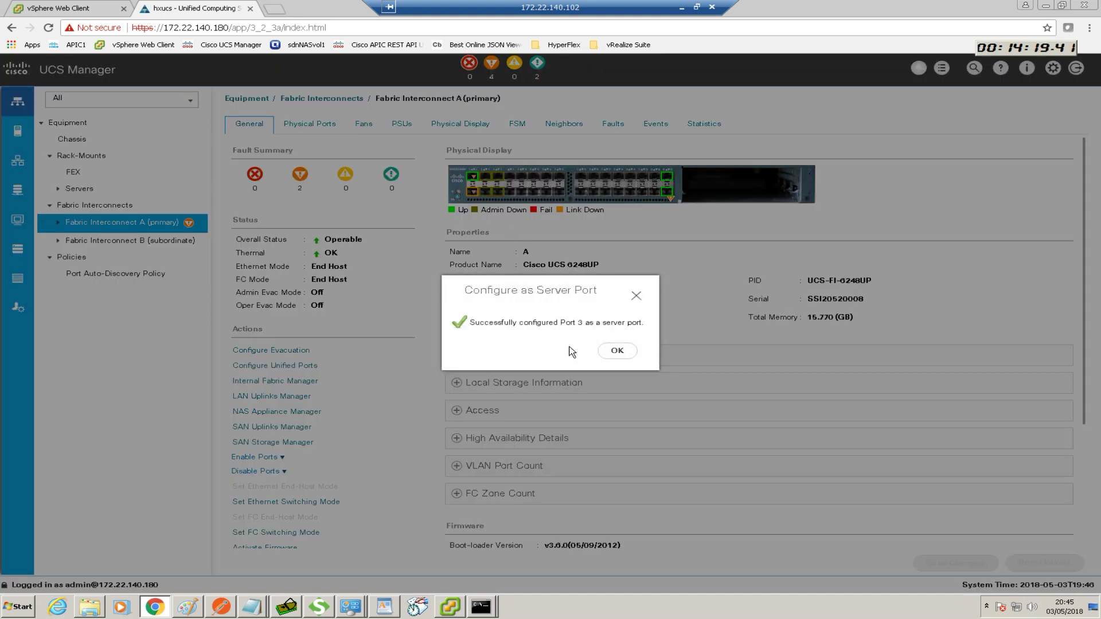
click(617, 350)
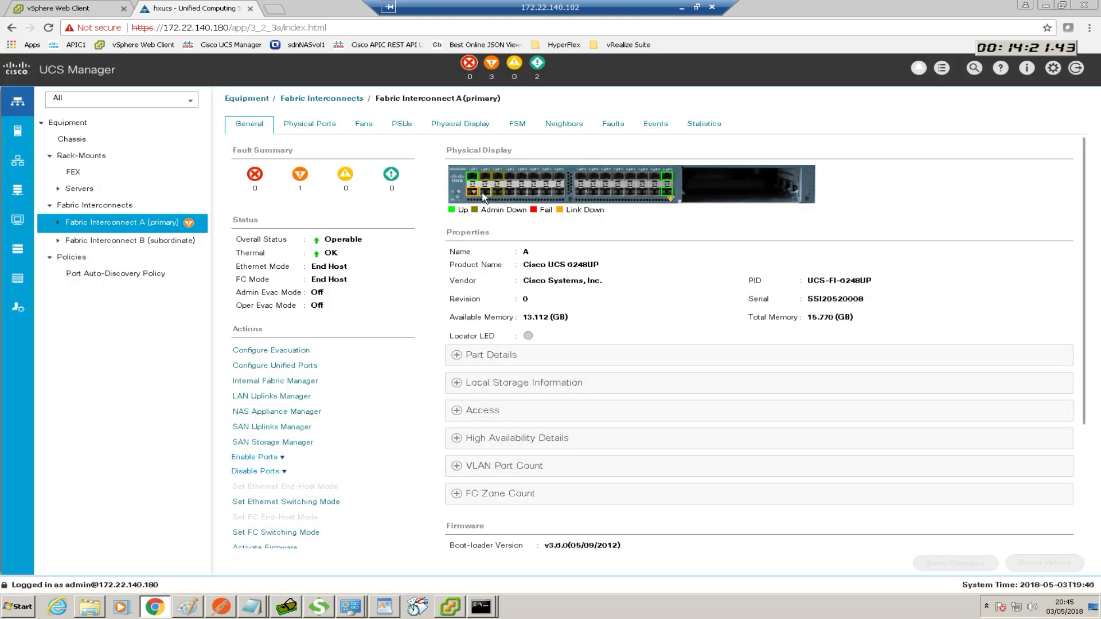
Configure ports 4 and 5 on Fabric Interconnect A as server ports
right_click(483, 196)
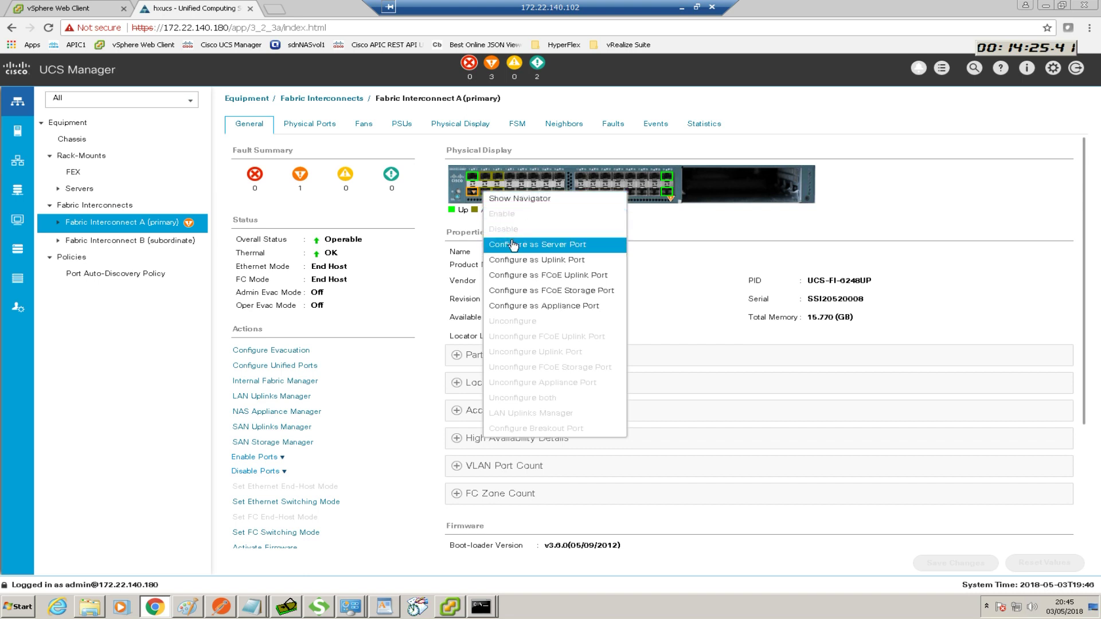
click(512, 245)
click(577, 350)
click(619, 349)
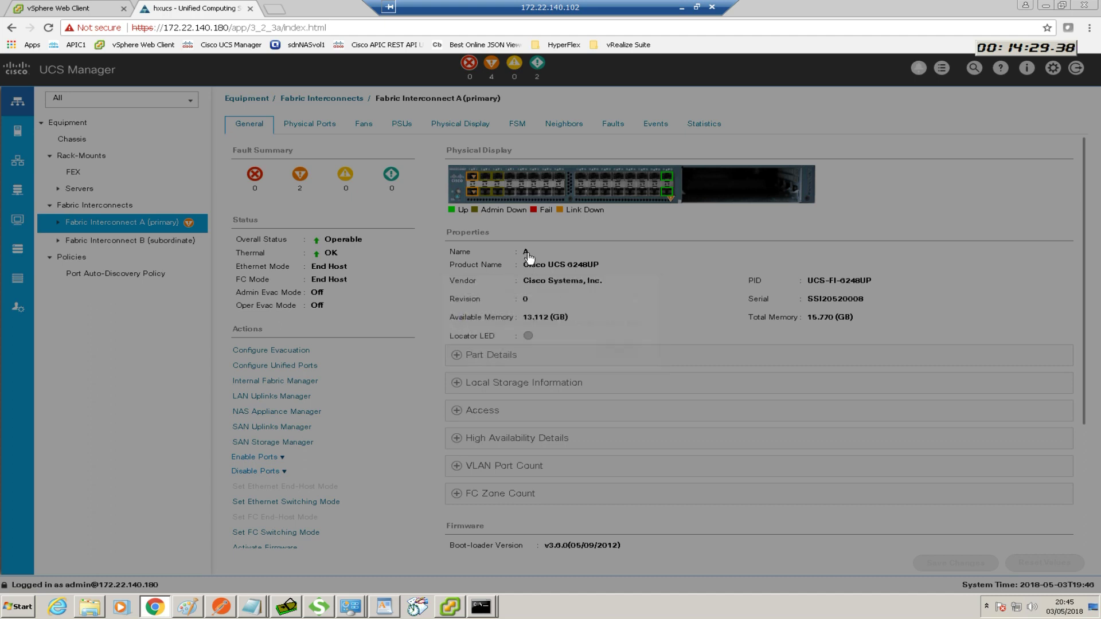
right_click(497, 182)
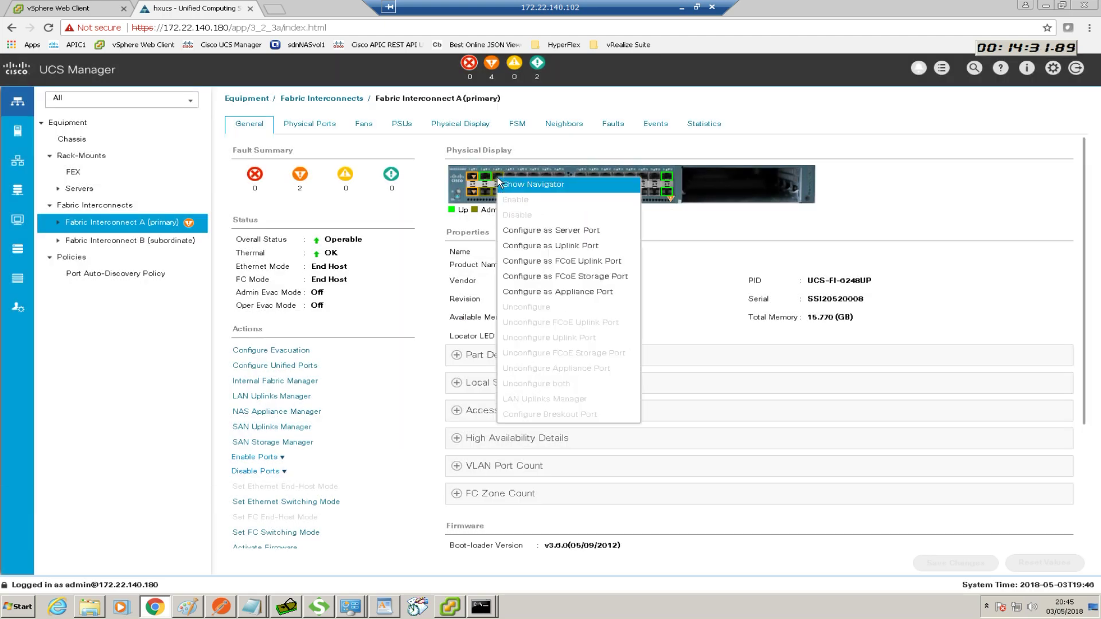
click(528, 231)
click(578, 350)
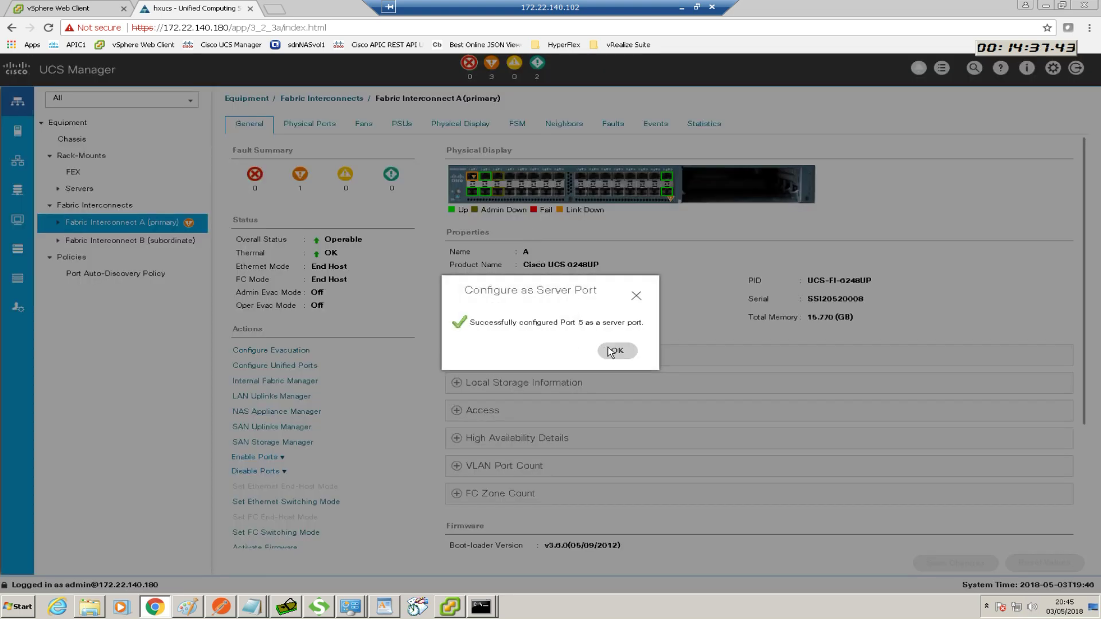
click(615, 349)
Configure port 6 on Fabric Interconnect A as an uplink port
right_click(500, 199)
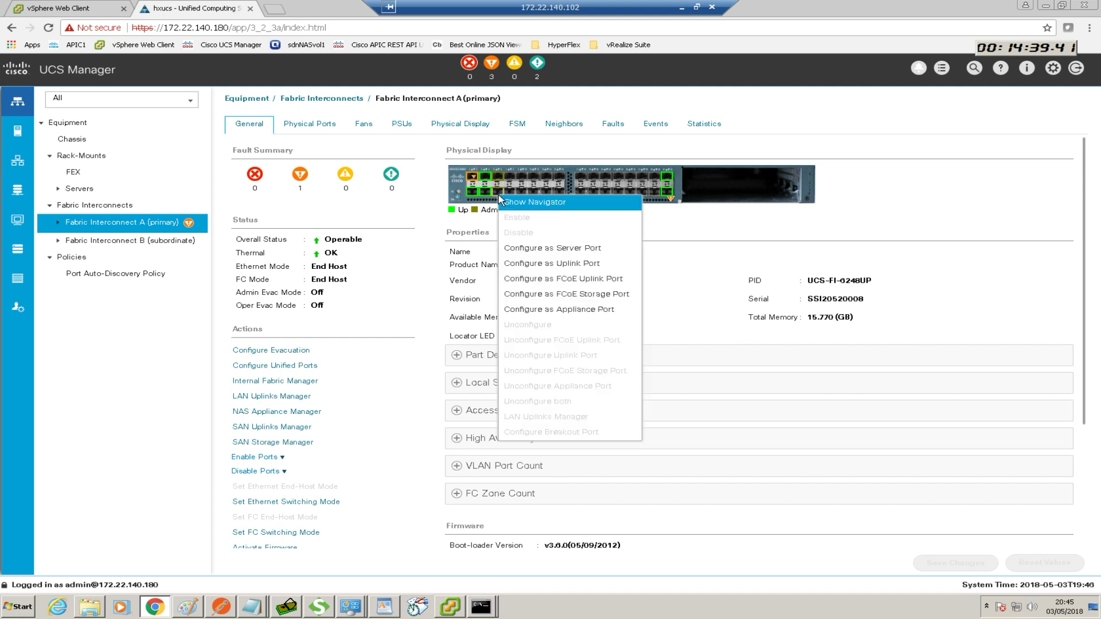
click(540, 263)
click(578, 350)
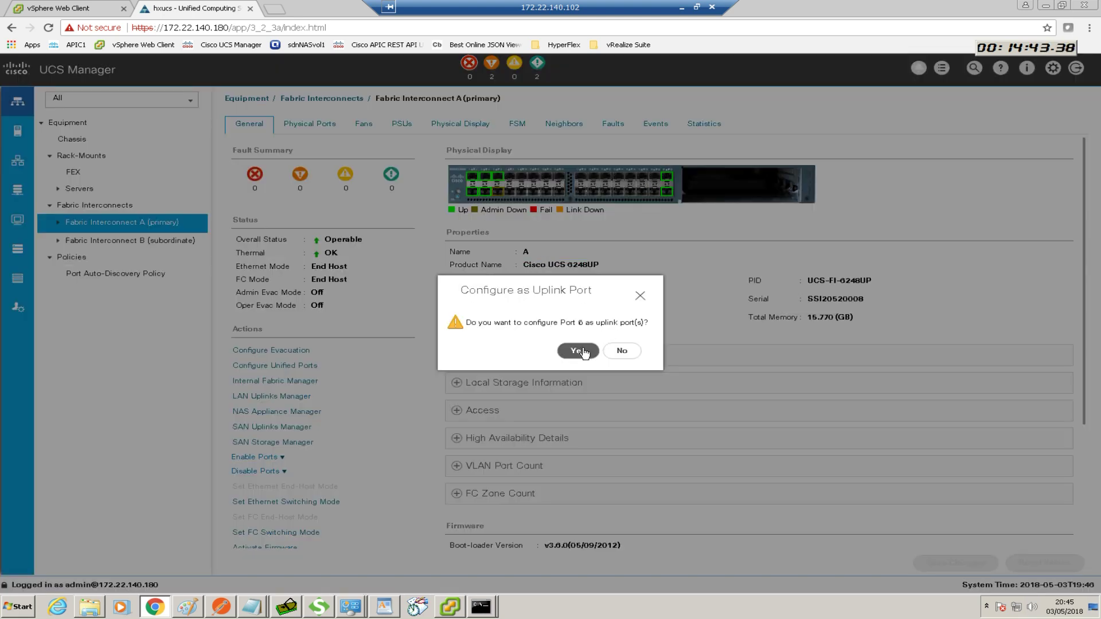
click(619, 350)
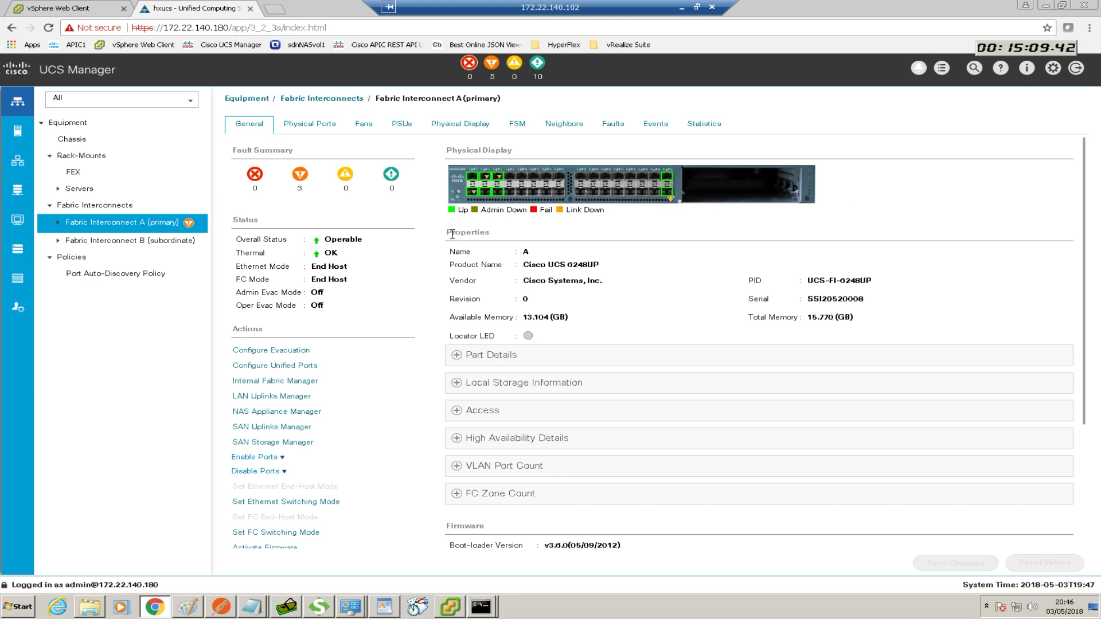
Select Fabric Interconnect B (subordinate) in the Equipment tree to see its General page
click(119, 240)
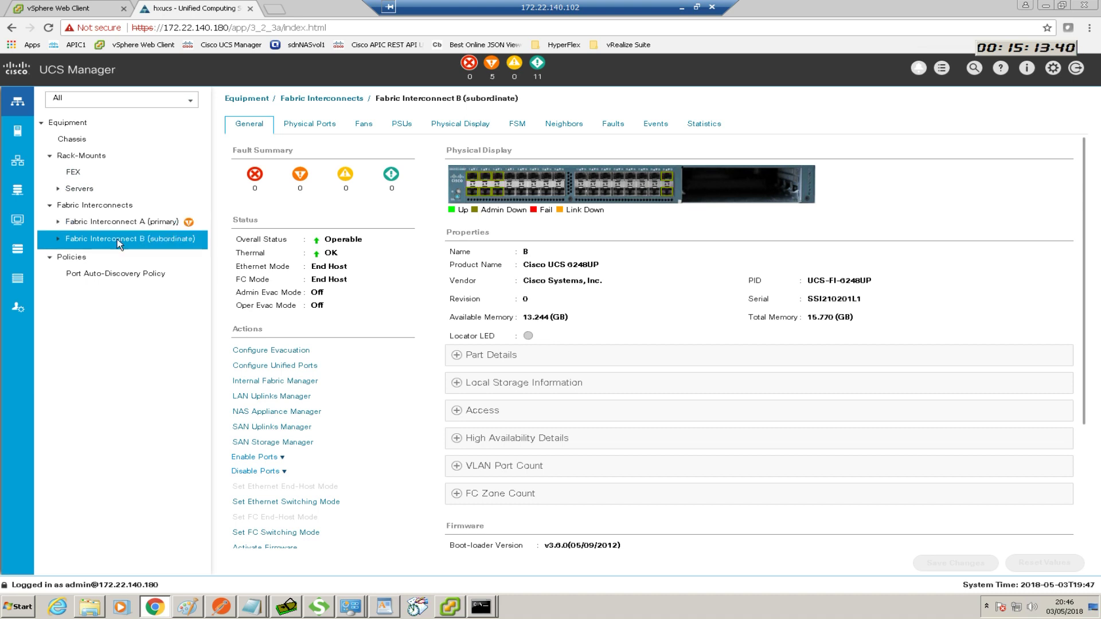
Configure ports 31 and 32 on Fabric Interconnect B as uplink ports
right_click(665, 182)
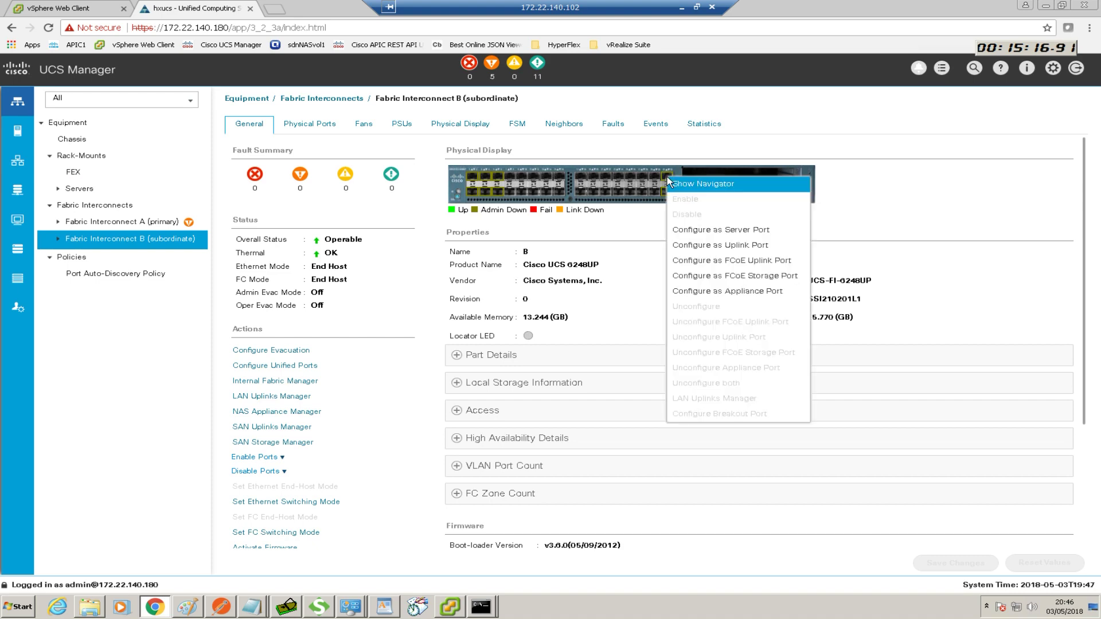
click(697, 245)
click(579, 353)
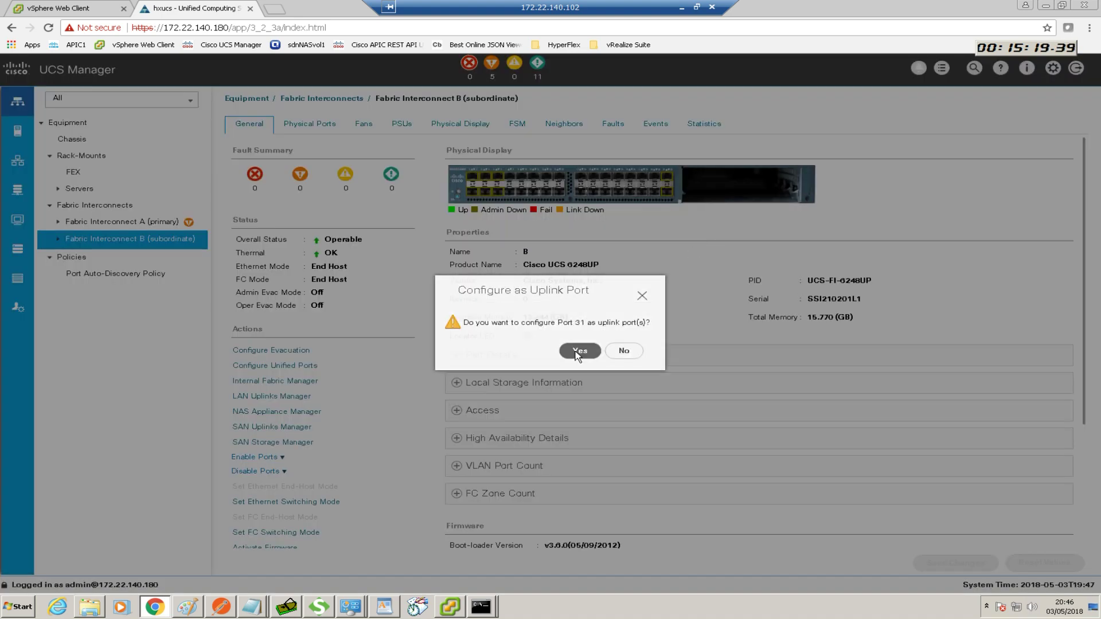
click(622, 350)
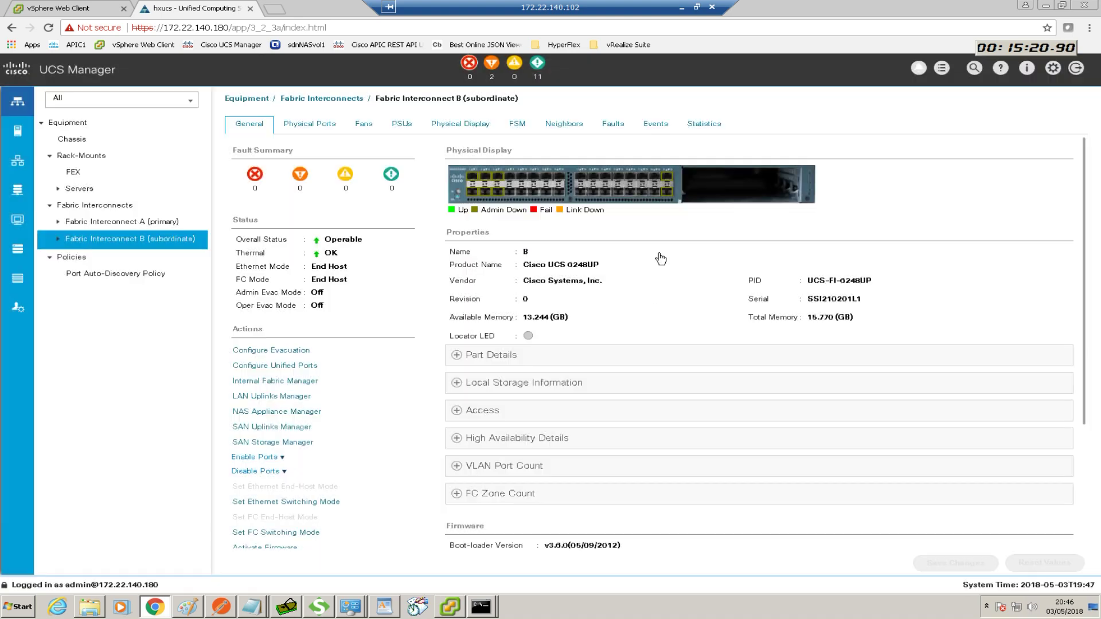
right_click(669, 194)
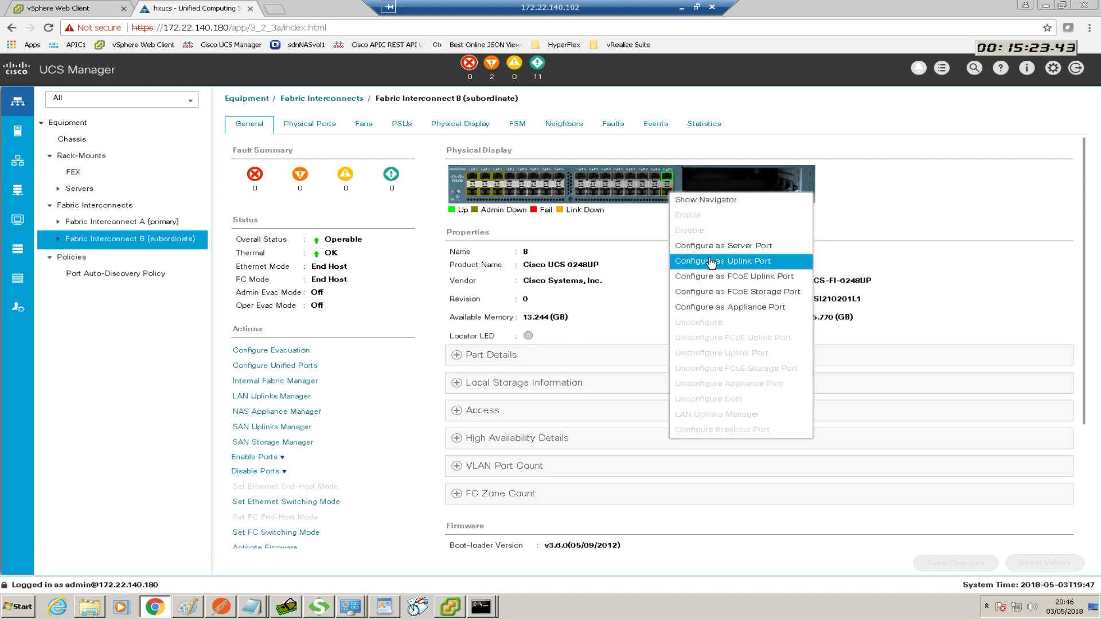
click(711, 246)
click(580, 350)
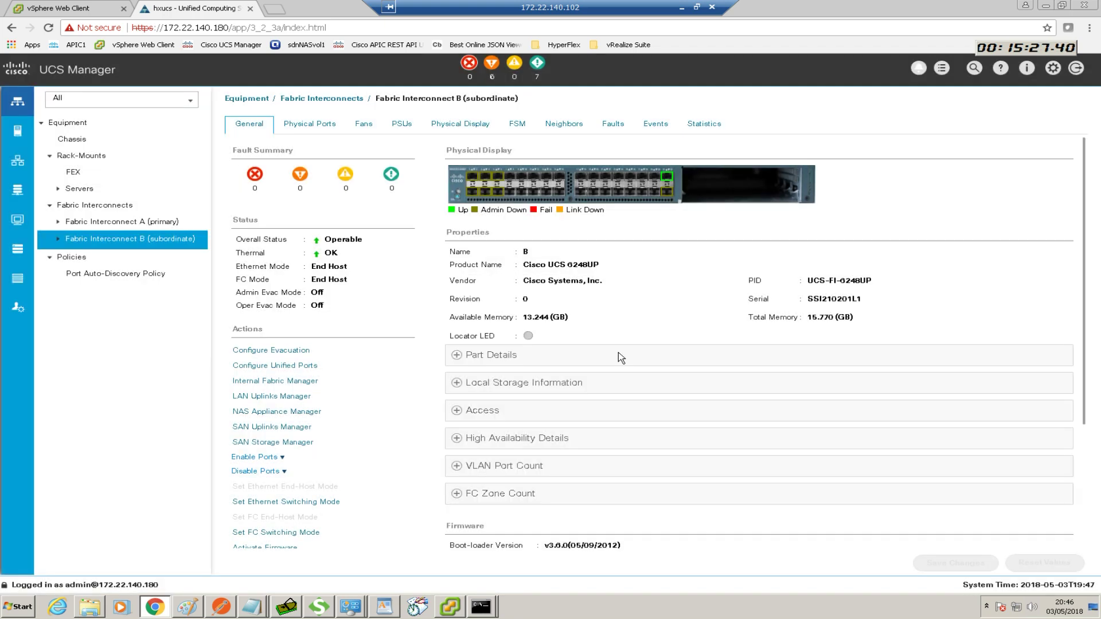
click(620, 351)
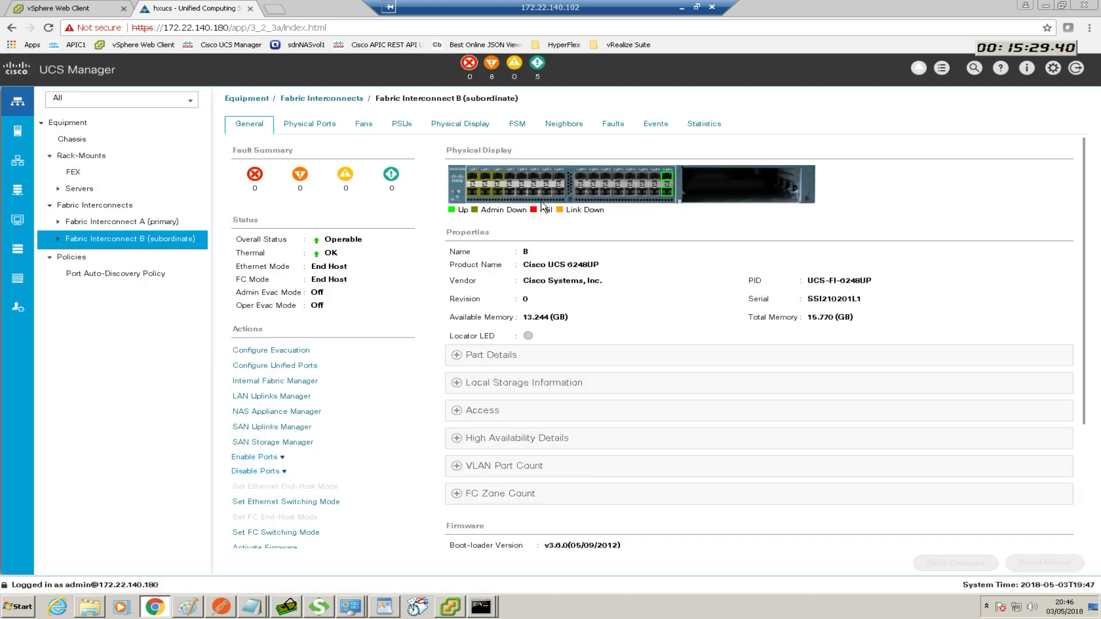
Make ports 1, 2 and 3 on Fabric Interconnect B server ports
right_click(480, 177)
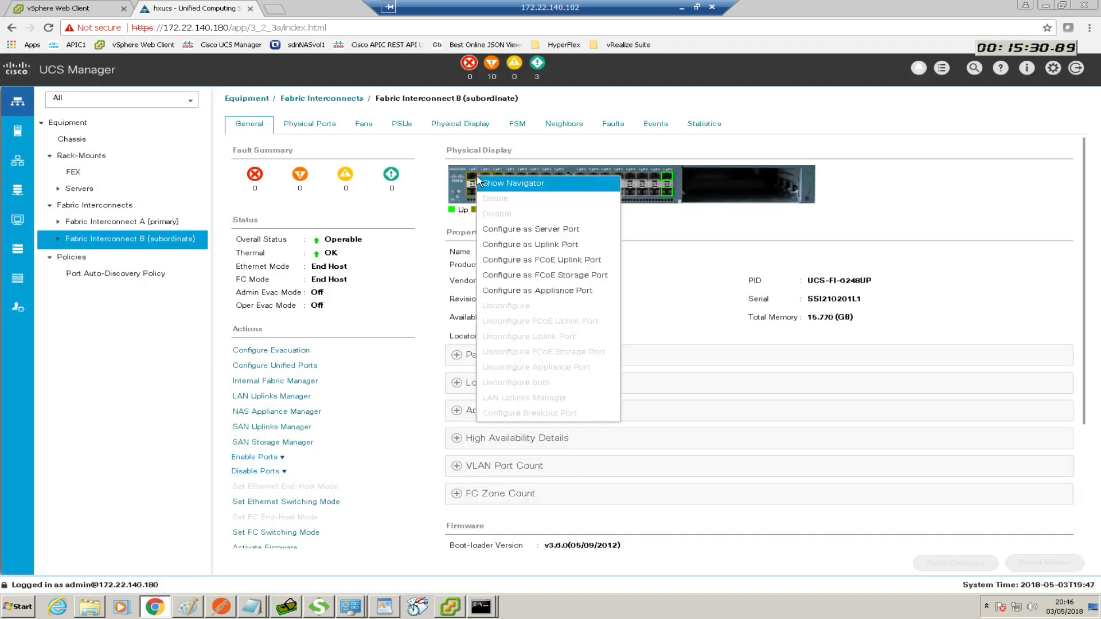
click(520, 230)
click(579, 349)
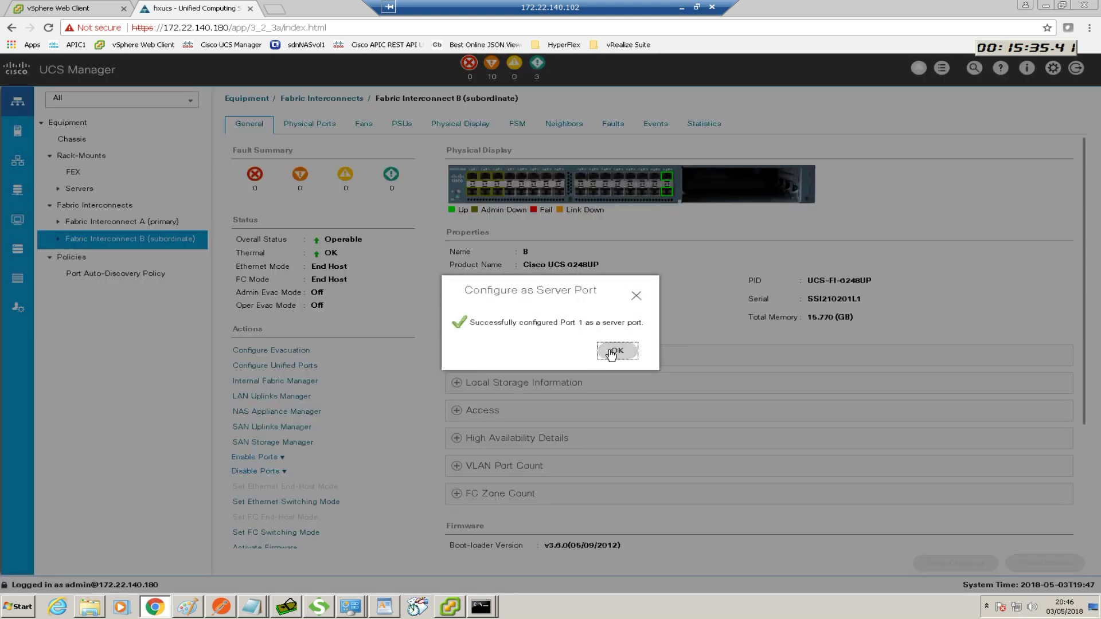
click(617, 350)
right_click(475, 189)
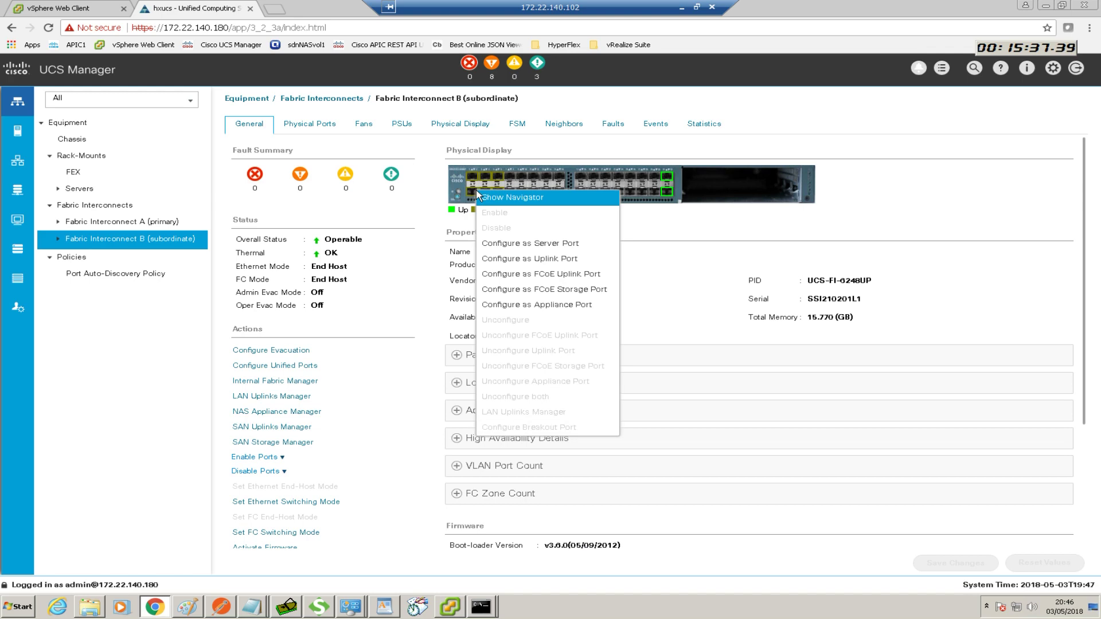
click(529, 244)
click(577, 349)
click(613, 351)
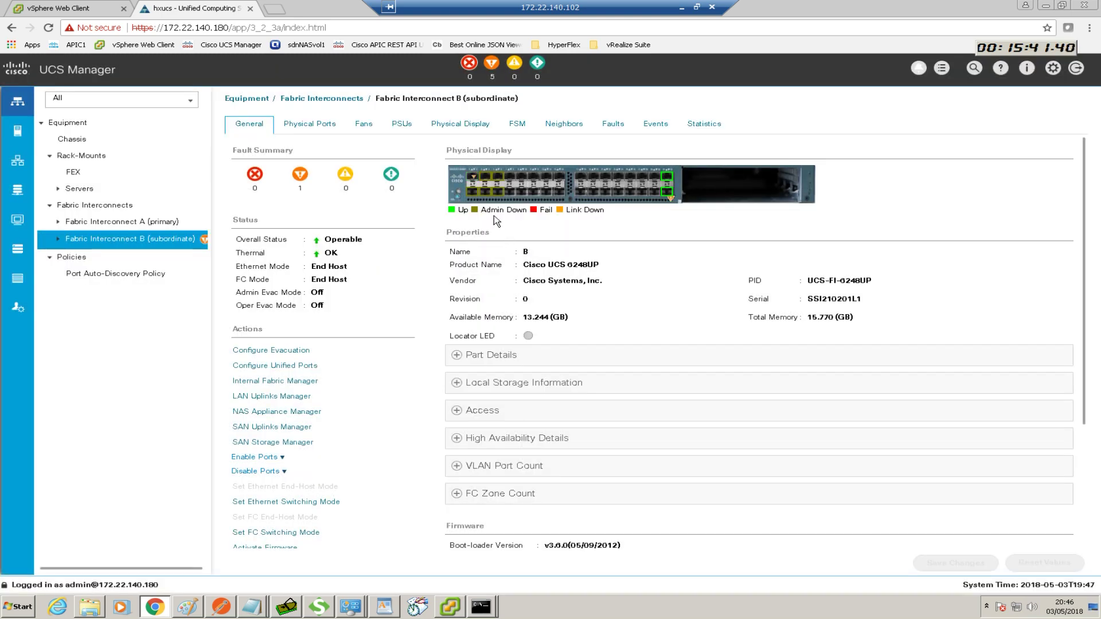
right_click(487, 179)
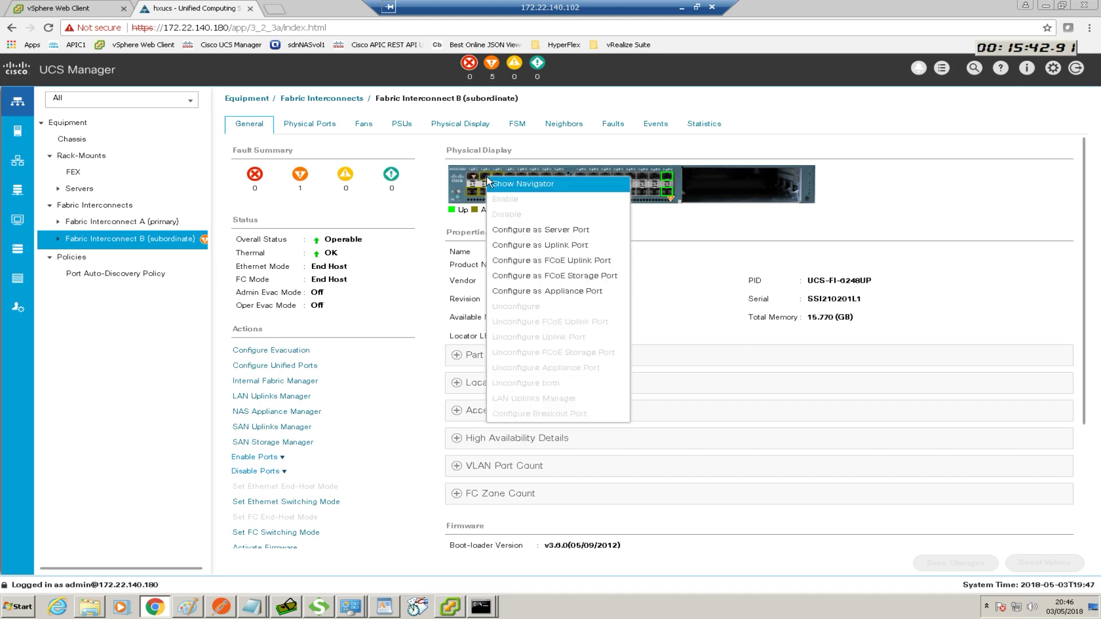
click(530, 230)
click(577, 351)
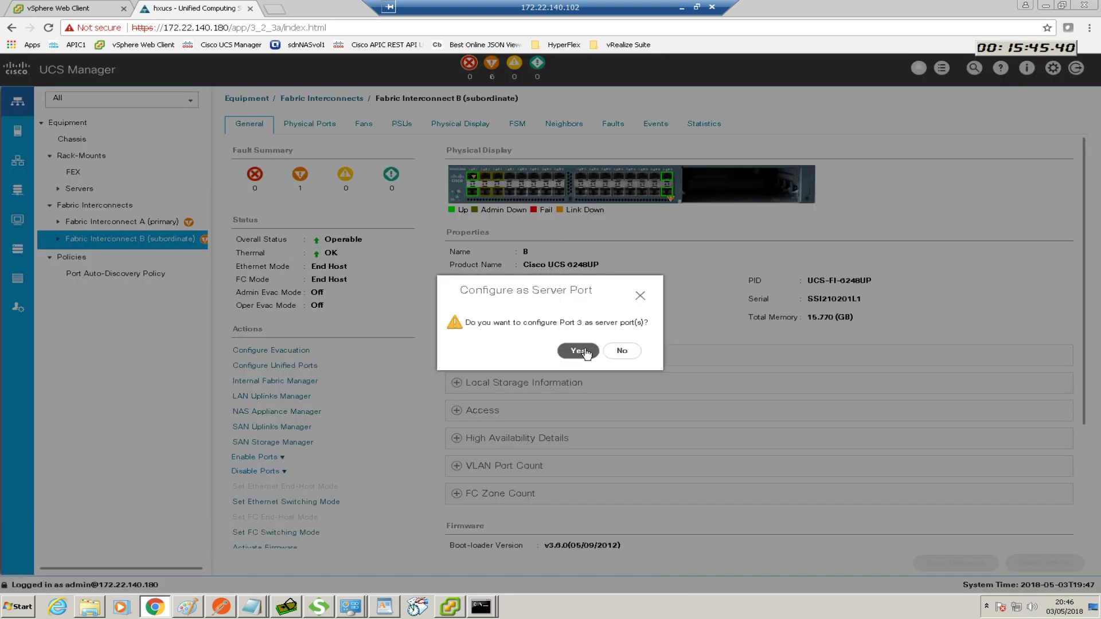
click(619, 350)
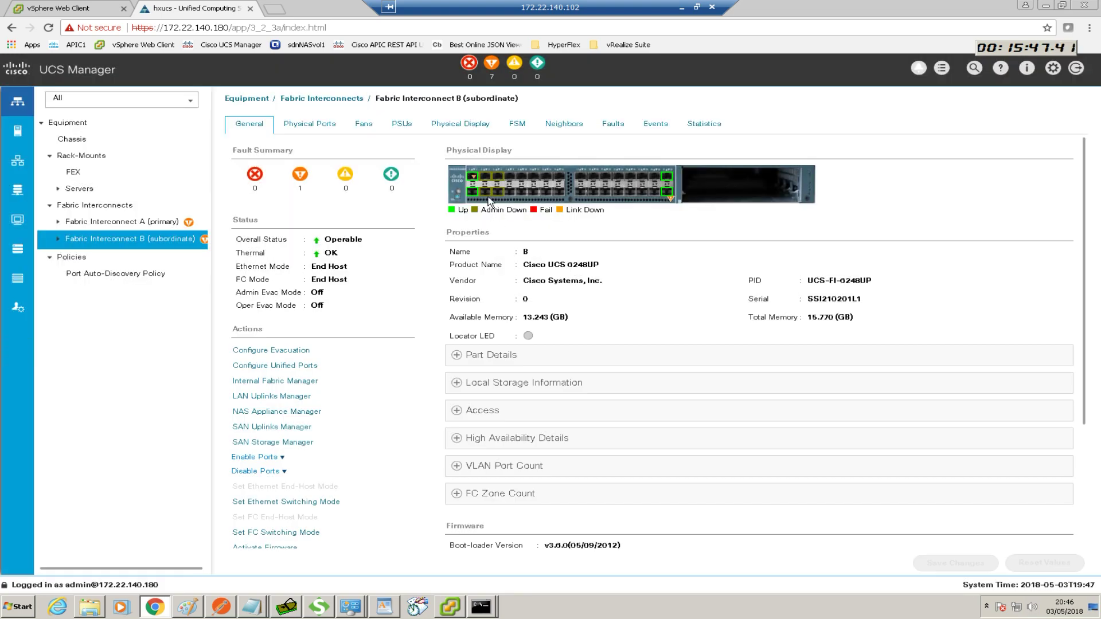
Make ports 4, 5 and 6 on Fabric Interconnect B server ports, then go to LAN
right_click(486, 190)
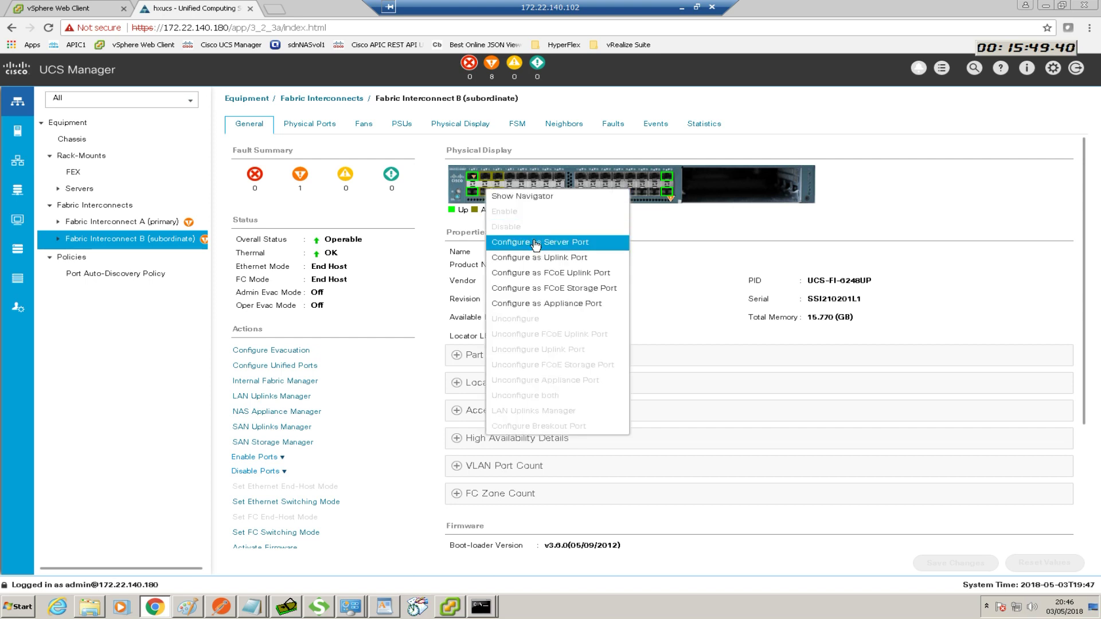
click(532, 243)
click(592, 350)
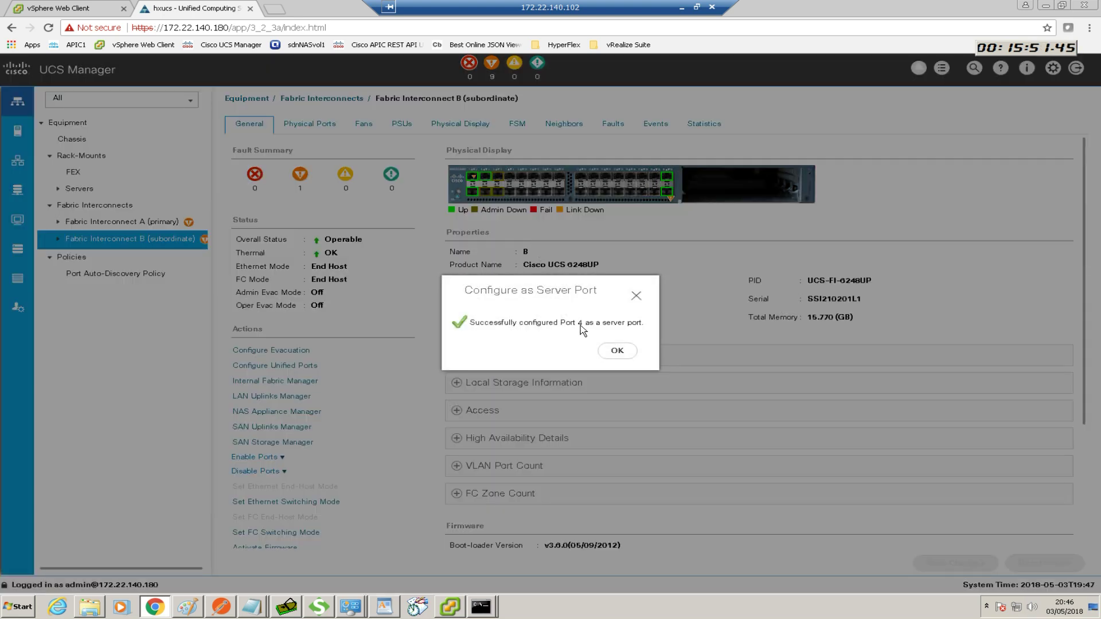
click(617, 351)
right_click(499, 180)
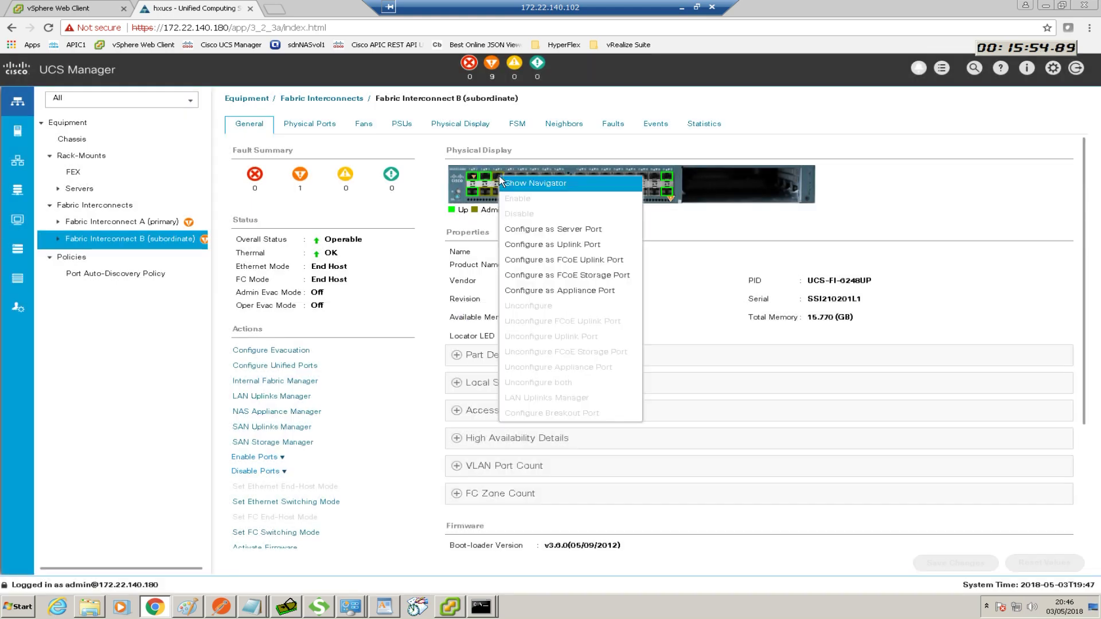
click(538, 230)
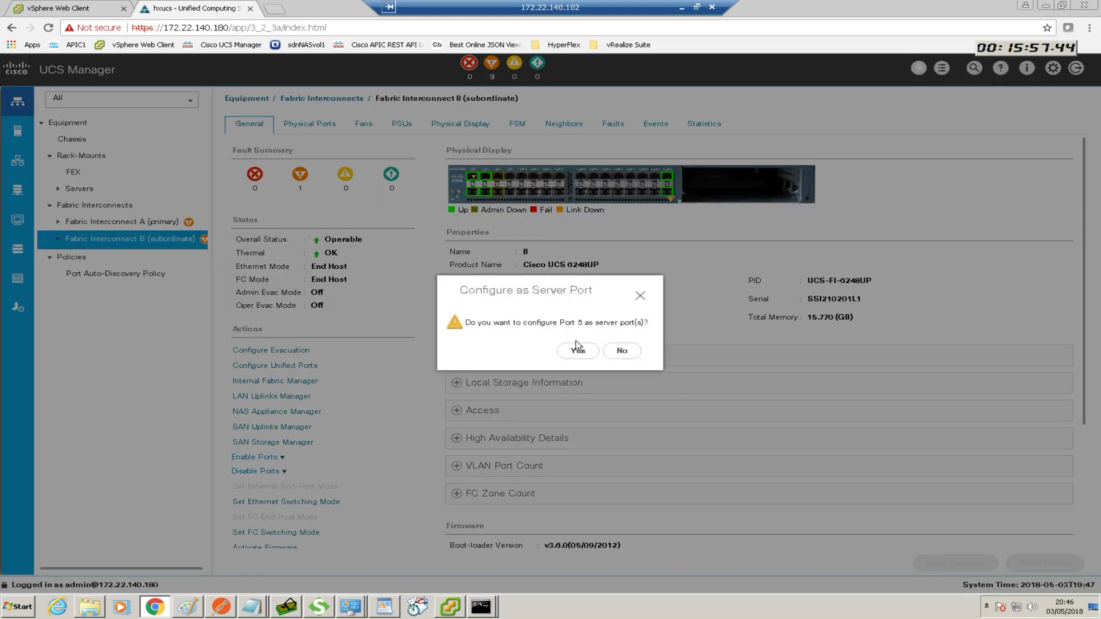
click(578, 351)
click(617, 350)
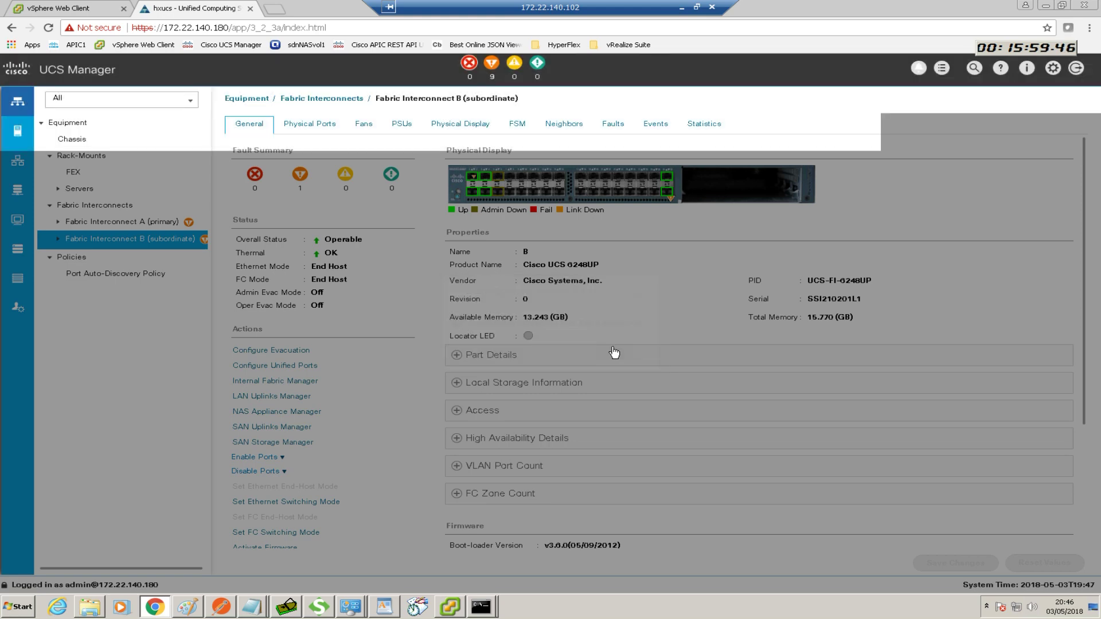
right_click(497, 191)
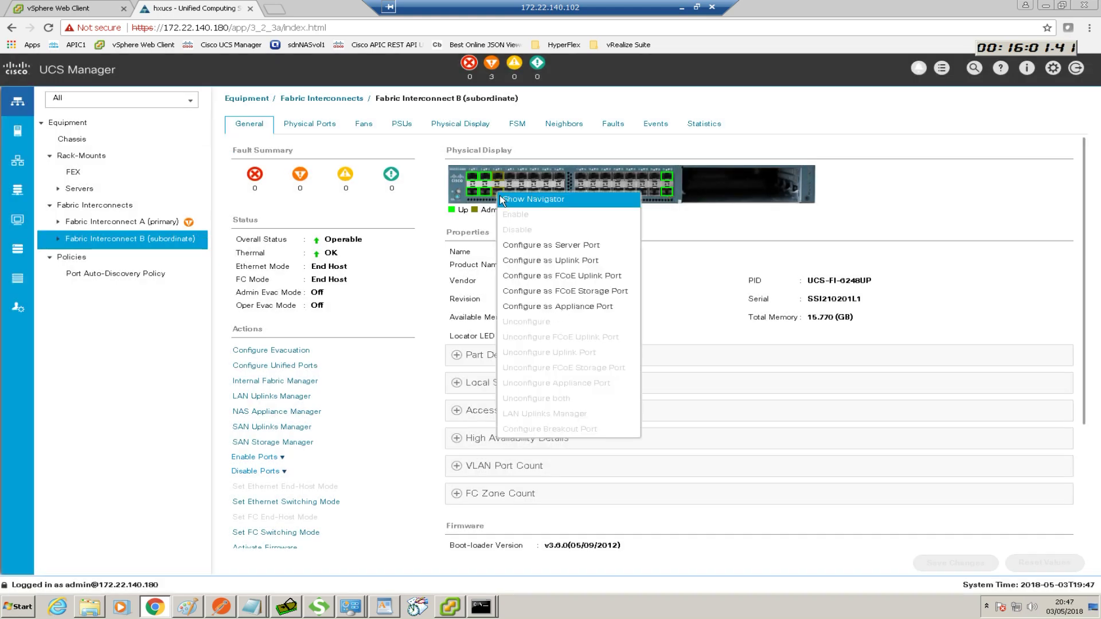
click(528, 247)
click(574, 350)
click(608, 350)
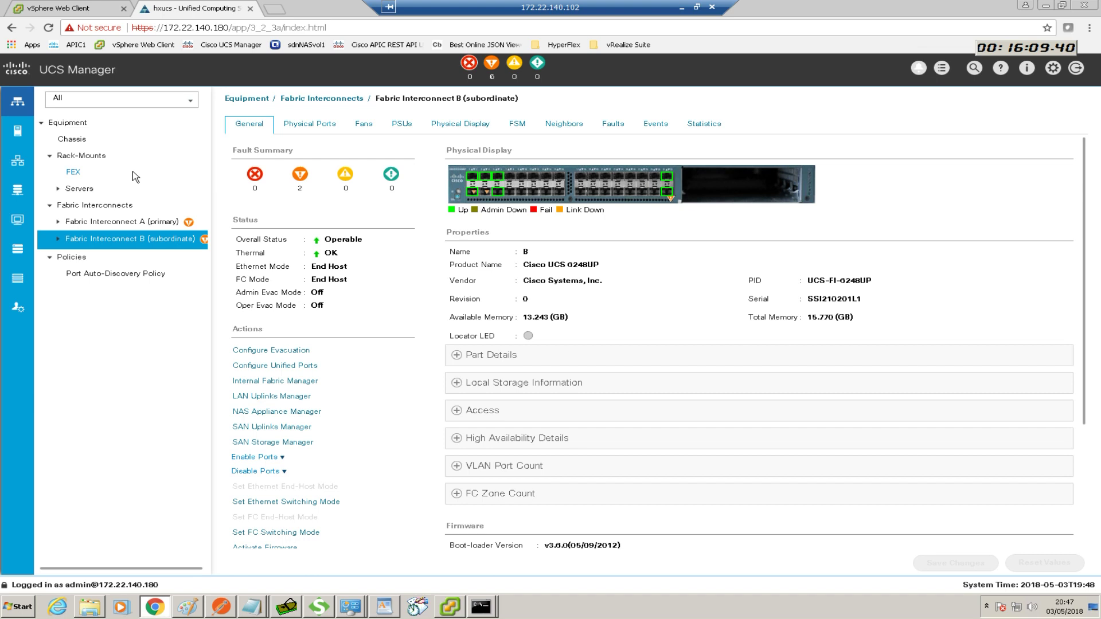
click(17, 162)
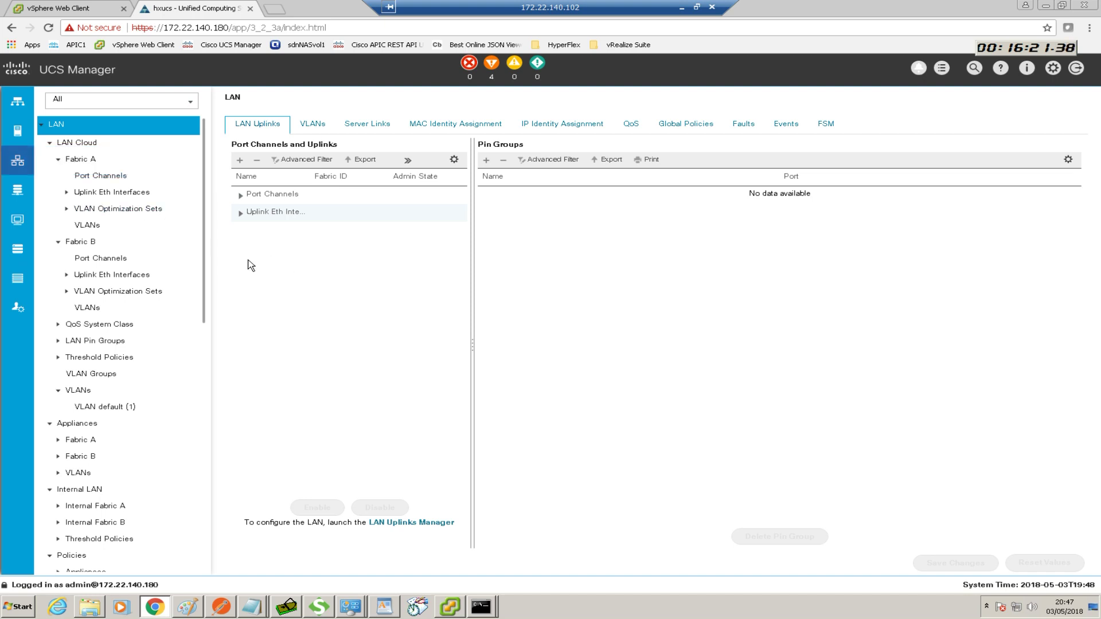
Start a new port channel on Fabric A with ID 1 named To-ACI-Facric
click(107, 176)
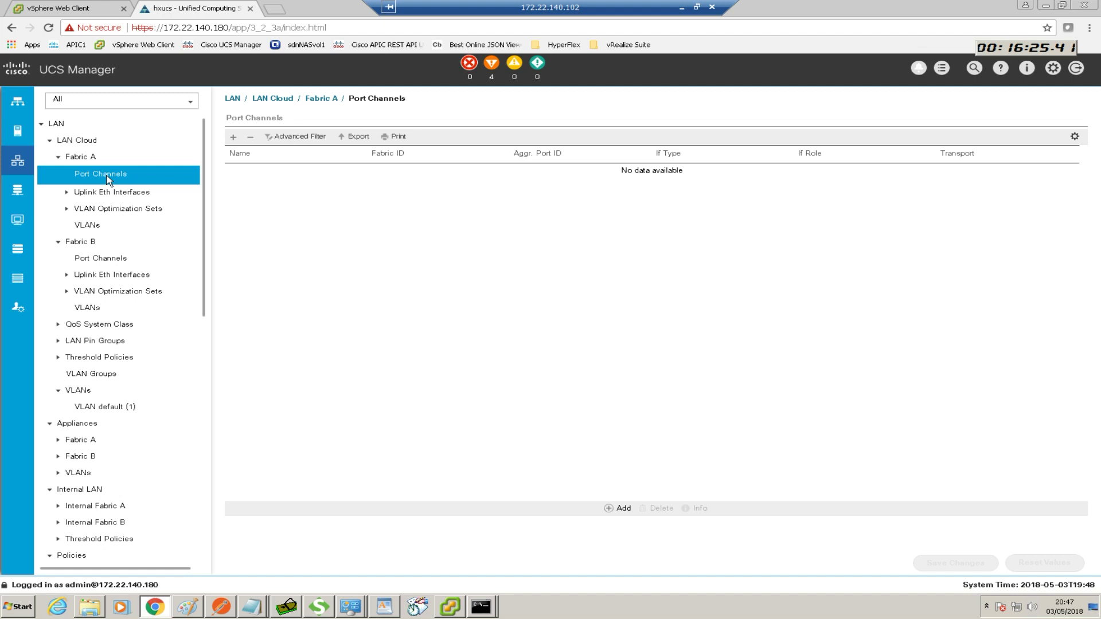
right_click(108, 180)
click(138, 183)
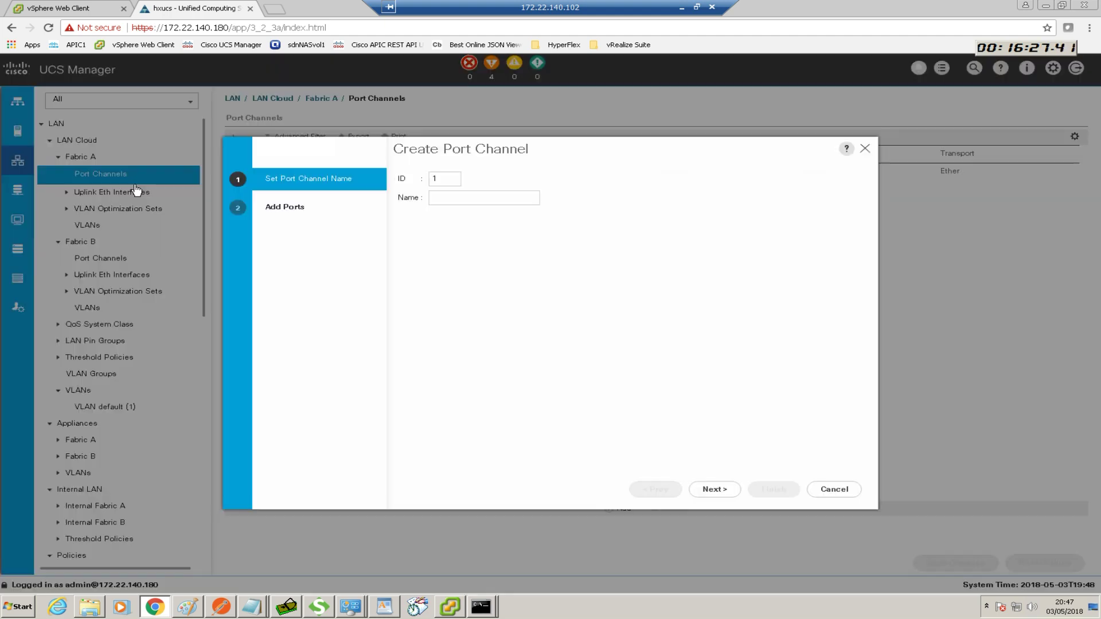
click(441, 200)
text(To-ACI-Facric)
Add ports 31 and 32 as members and finish creating Port-Channel 1
click(714, 489)
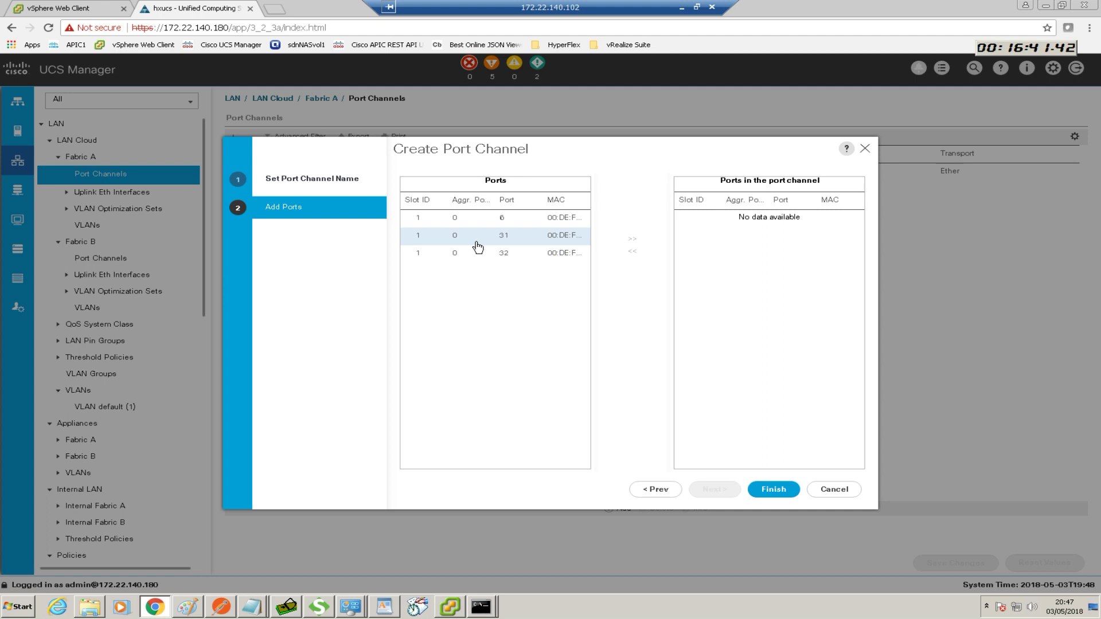
click(462, 242)
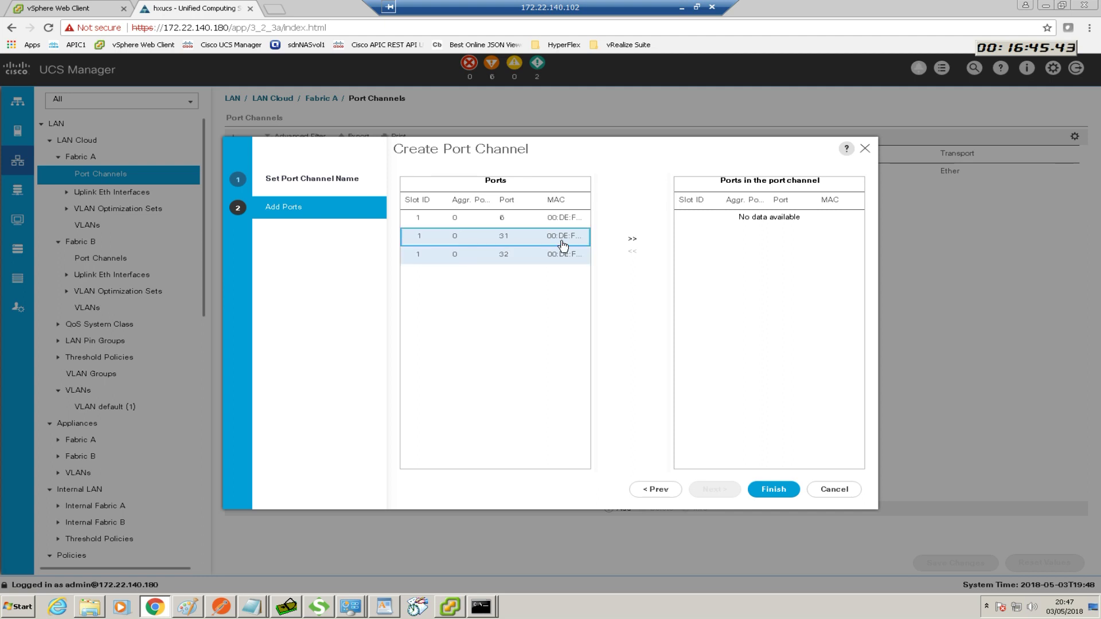
click(634, 242)
click(527, 236)
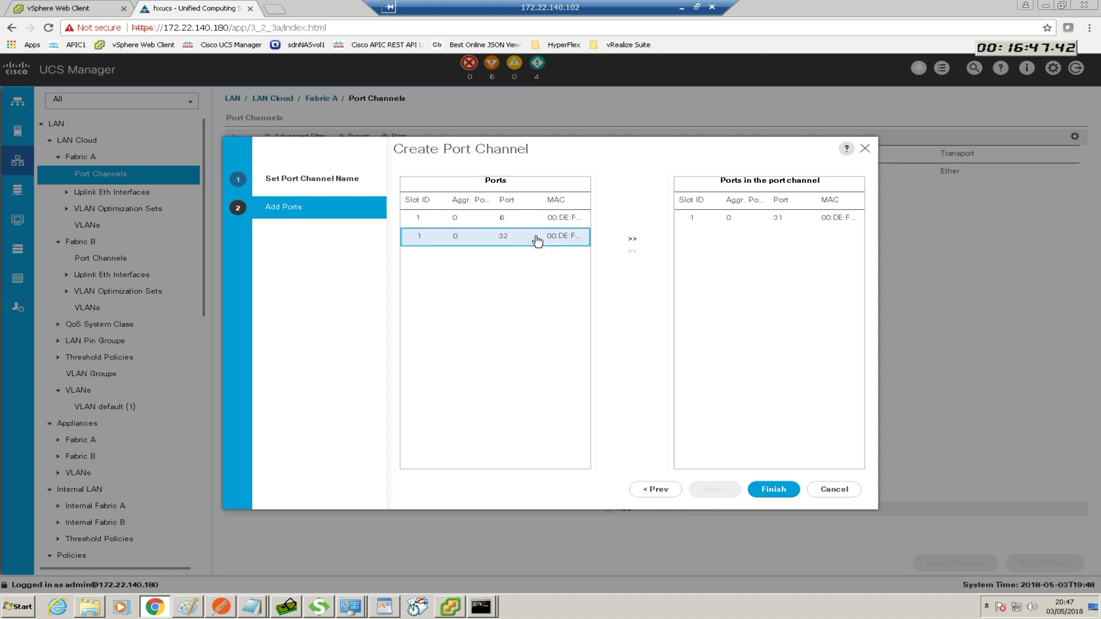
click(633, 239)
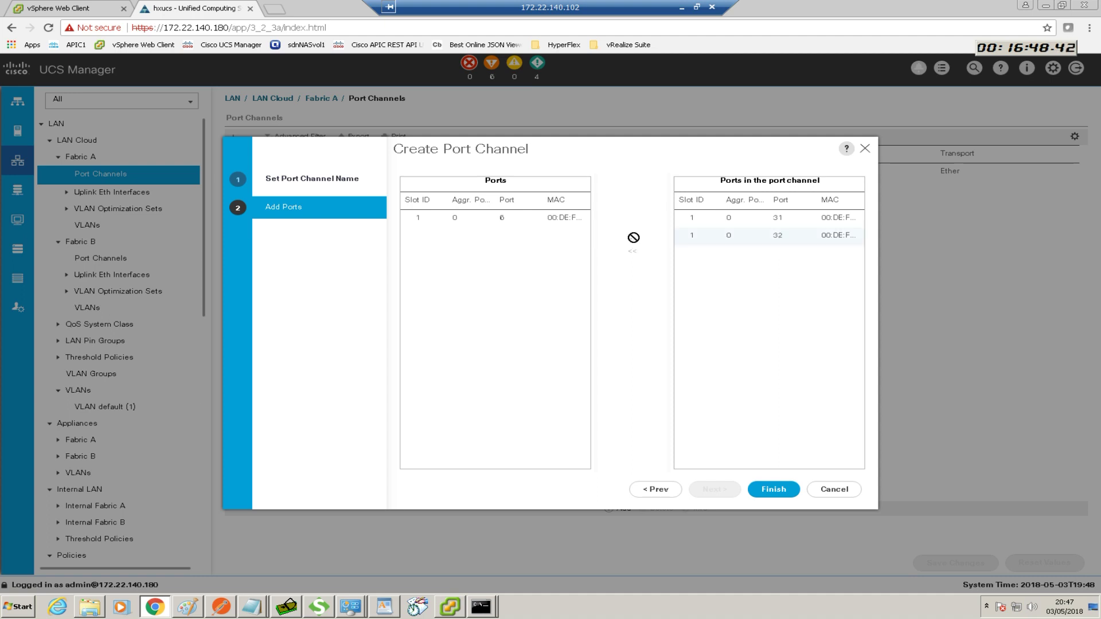
click(777, 490)
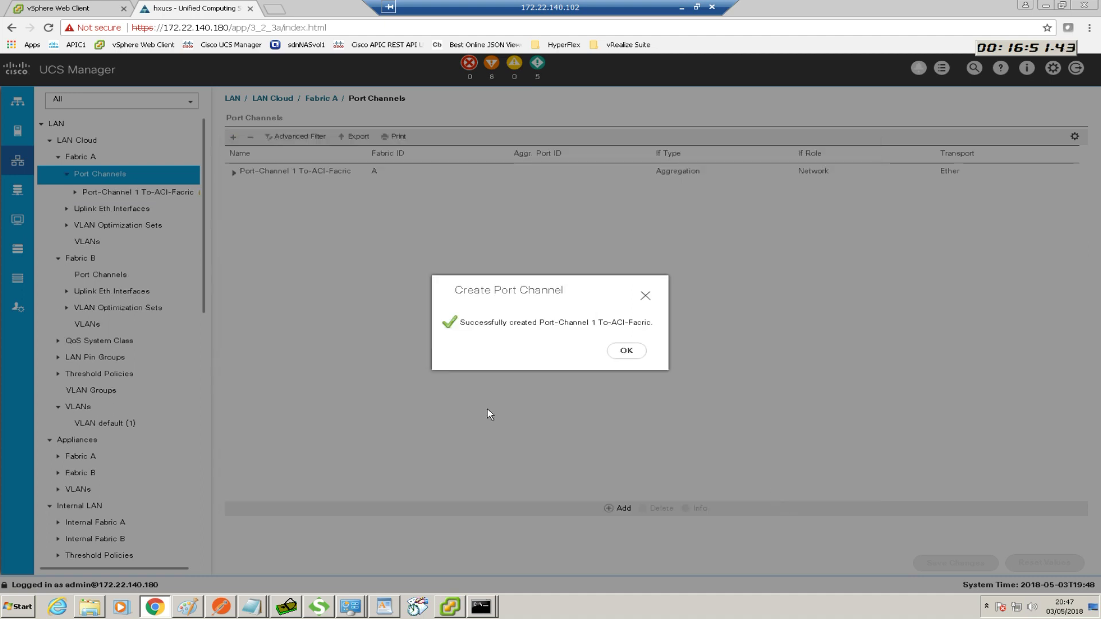
click(624, 351)
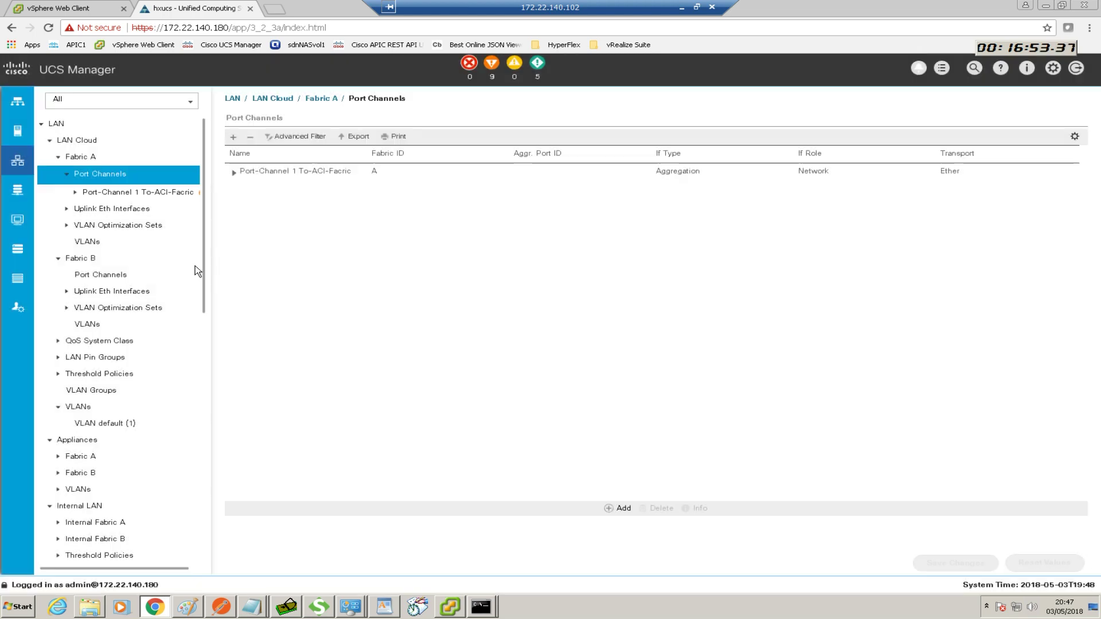
Start a new port channel on Fabric B with ID 2 named To-ACI-Fabric
right_click(111, 278)
click(148, 282)
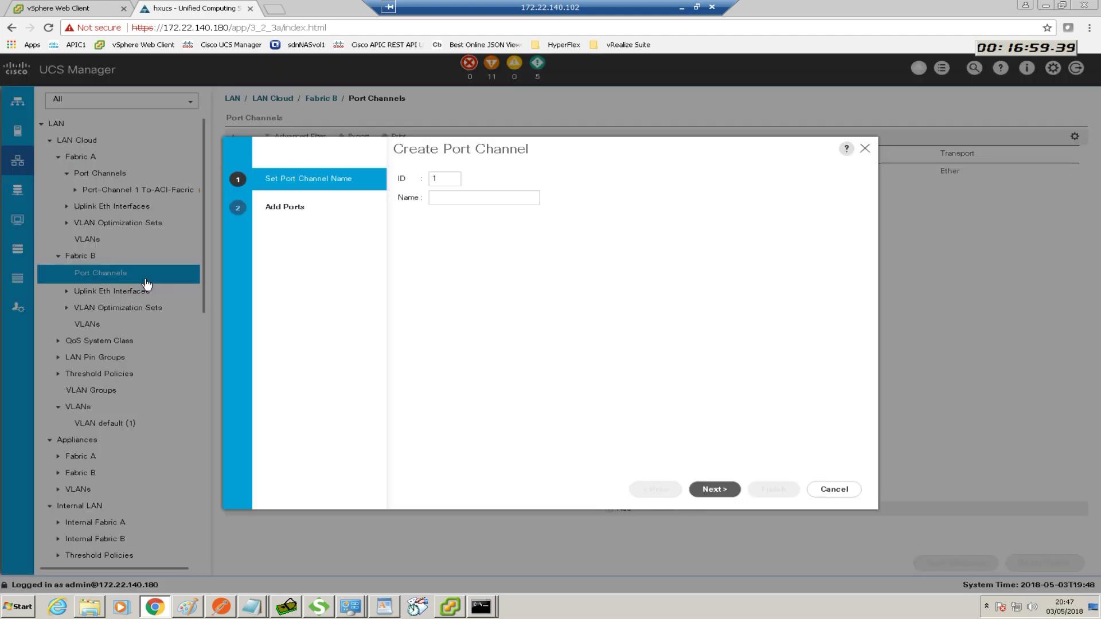
click(452, 184)
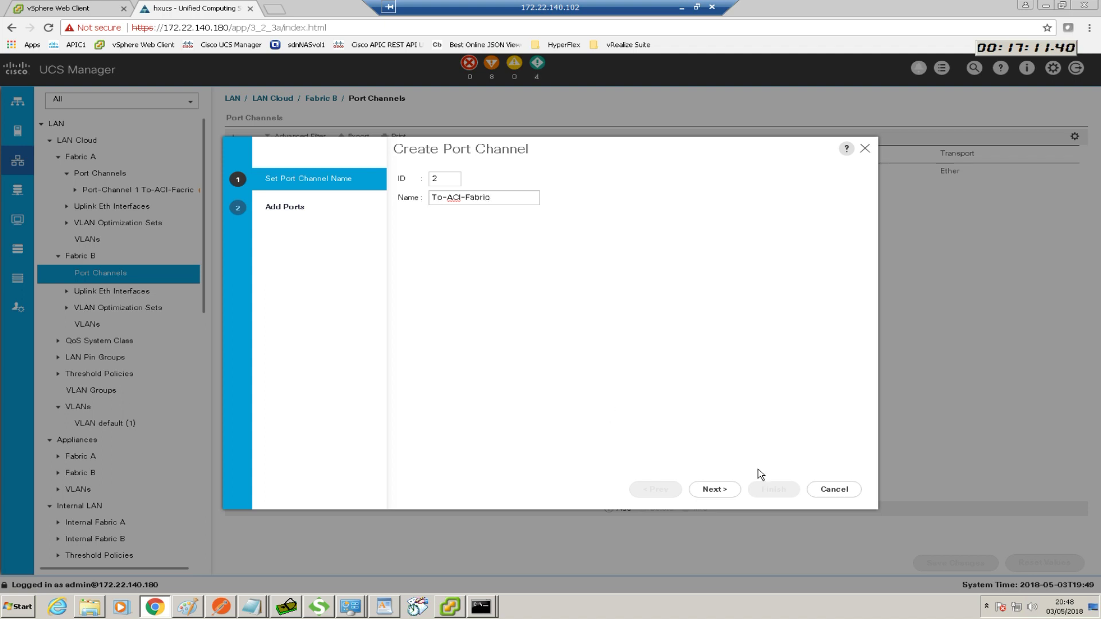
Add ports 31 and 32 as members and finish creating Port-Channel 2
click(714, 489)
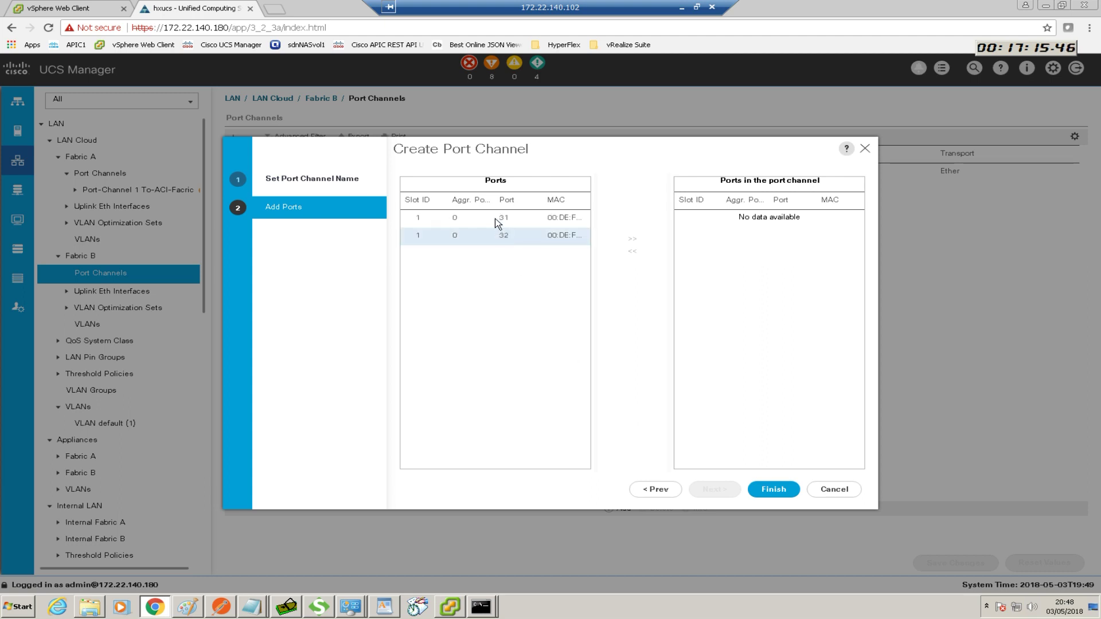
click(496, 221)
shift+click(579, 236)
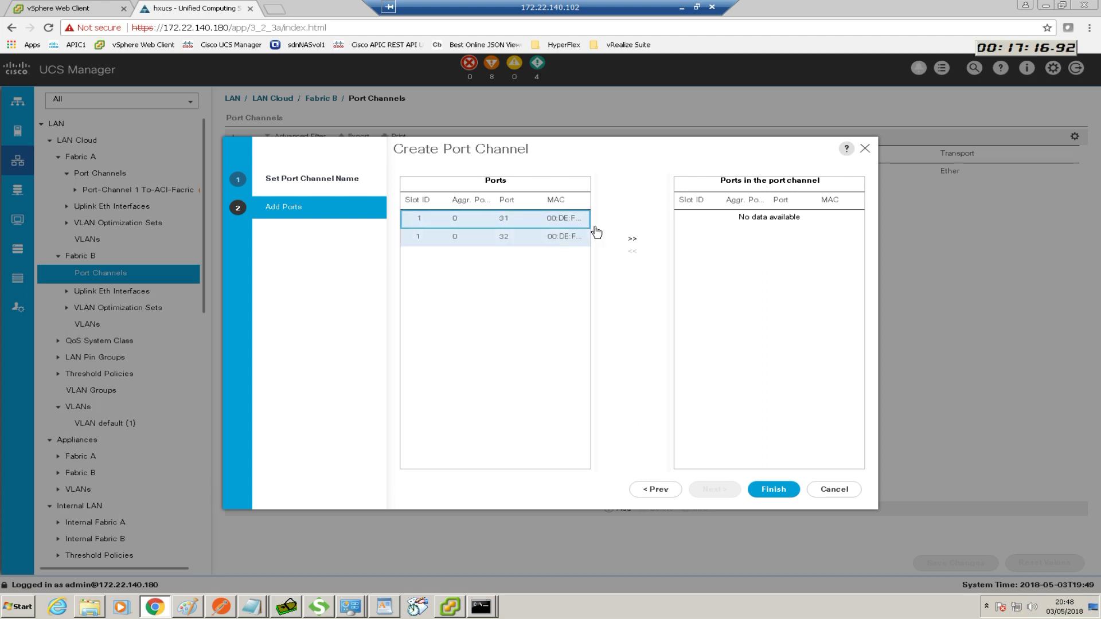
click(632, 243)
click(498, 218)
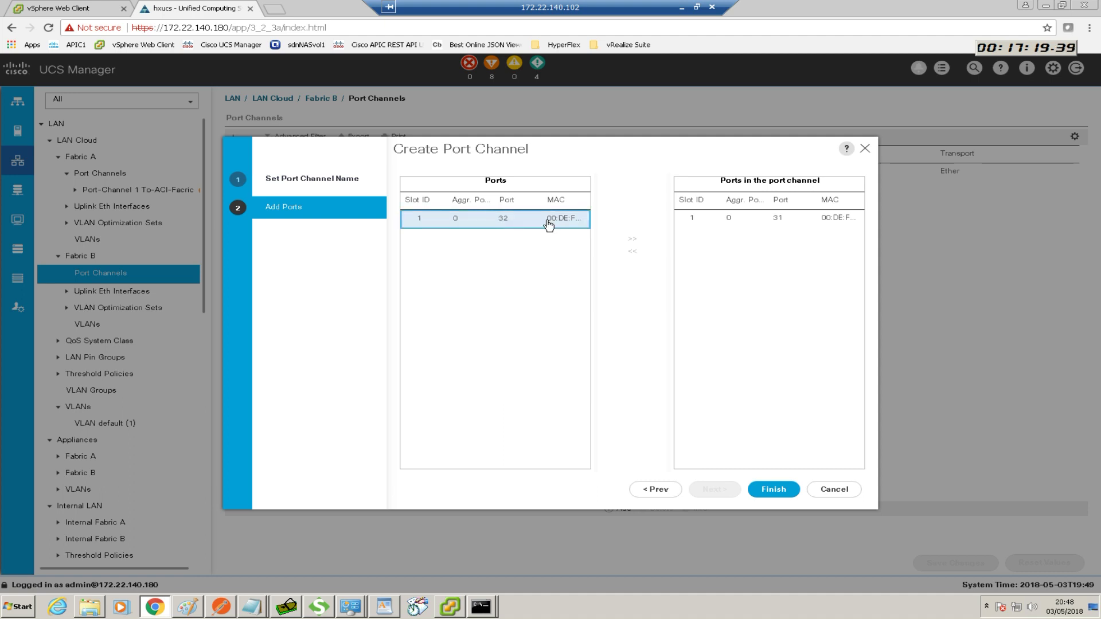
click(631, 240)
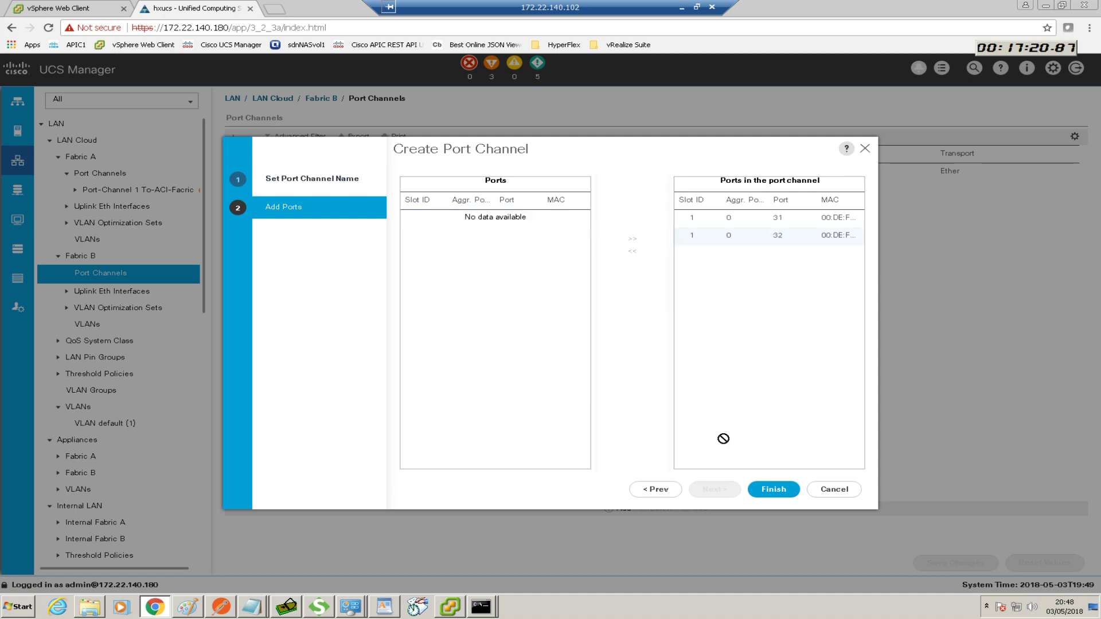
click(764, 491)
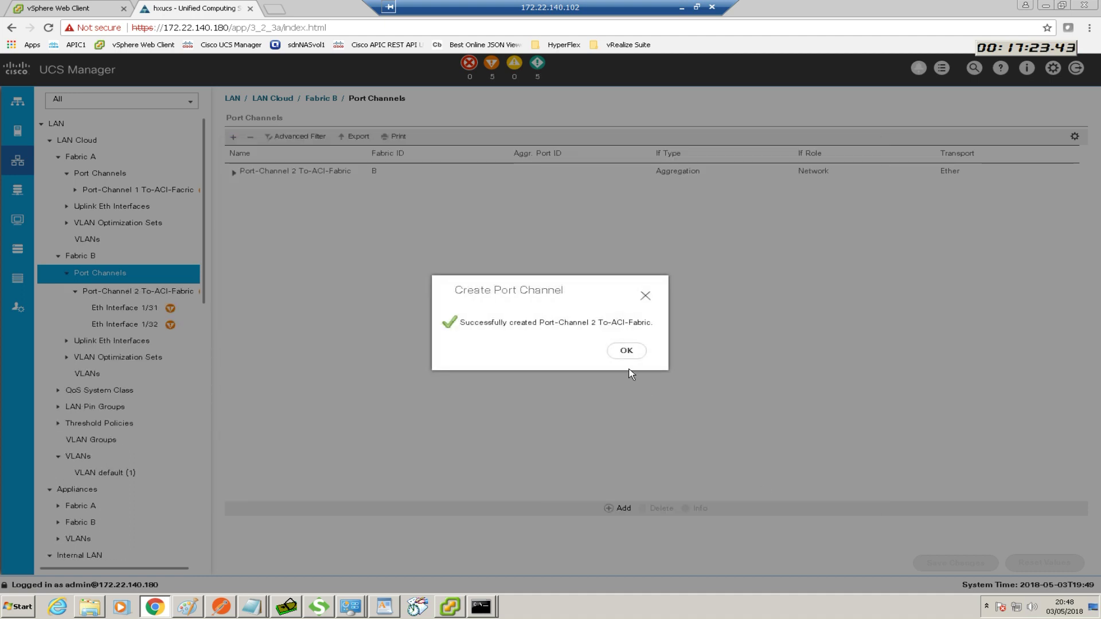
click(626, 350)
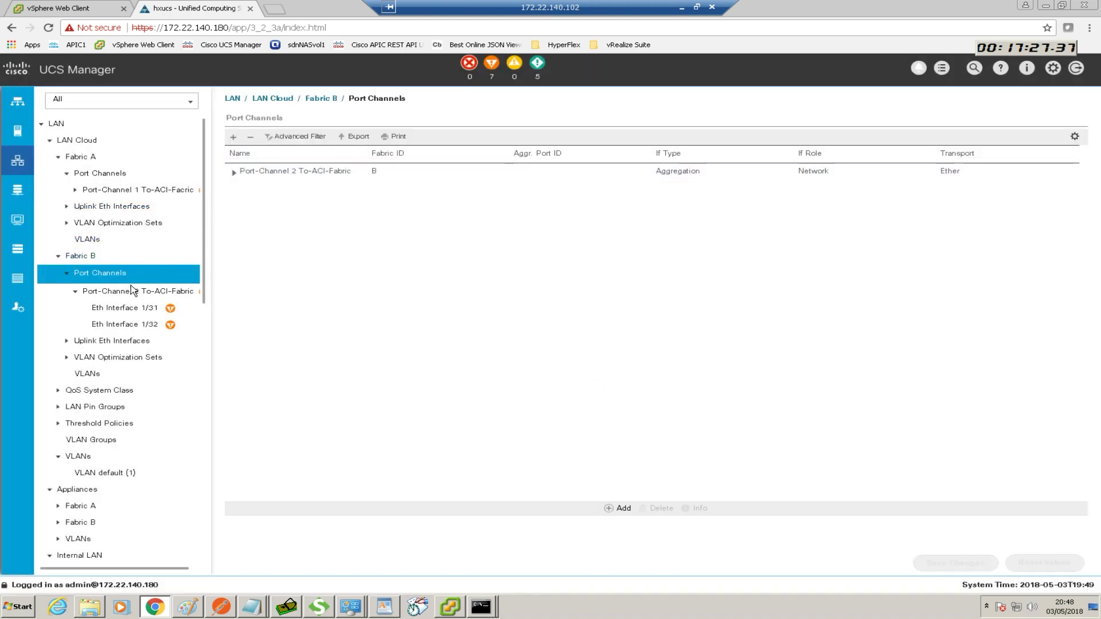
Check Port-Channel 1 and 2 are Up at 20 Gbps with member interfaces 1/31 and 1/32
click(127, 192)
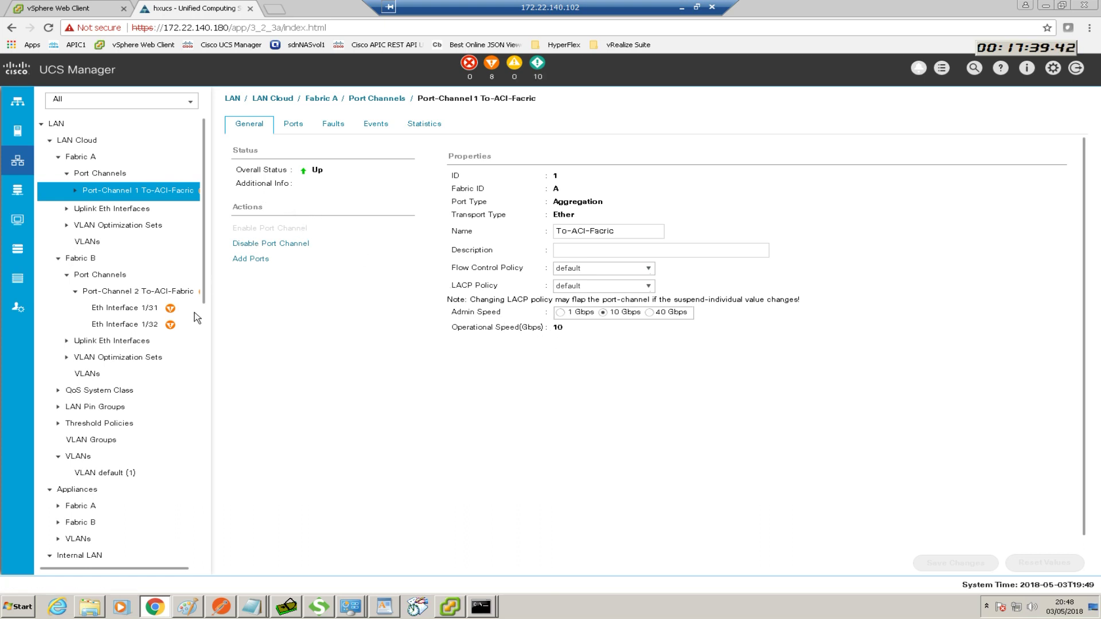
click(126, 294)
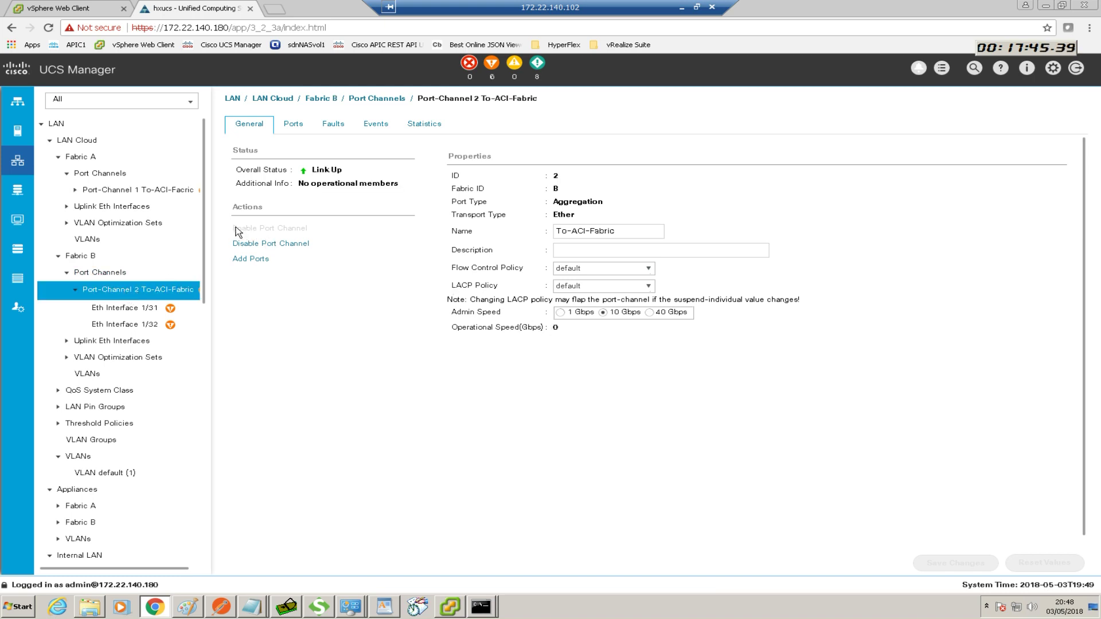
click(130, 191)
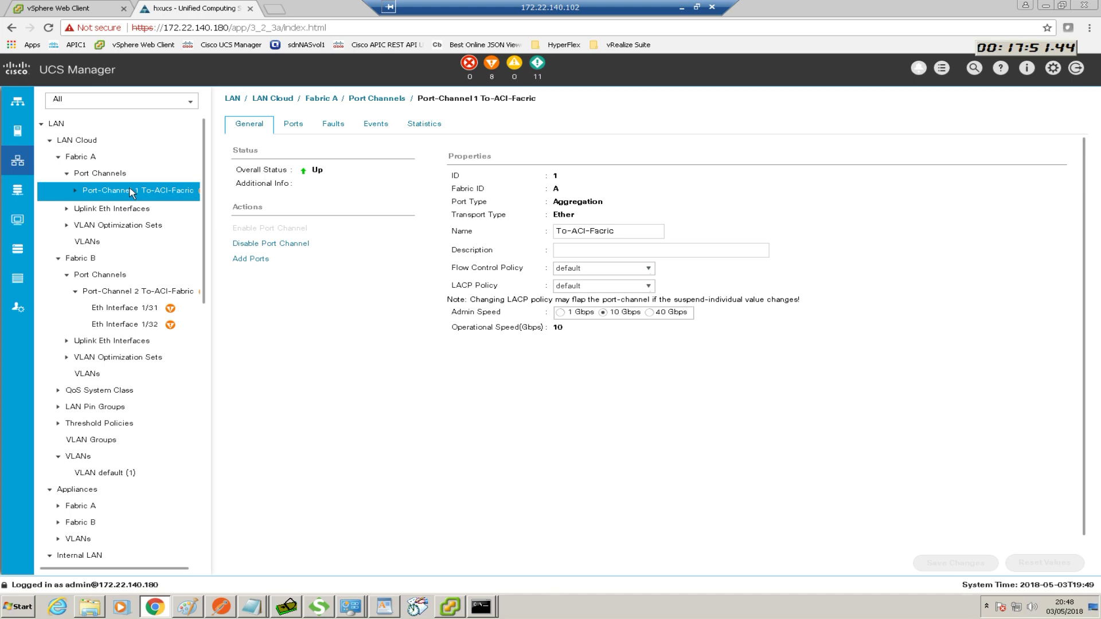
click(75, 192)
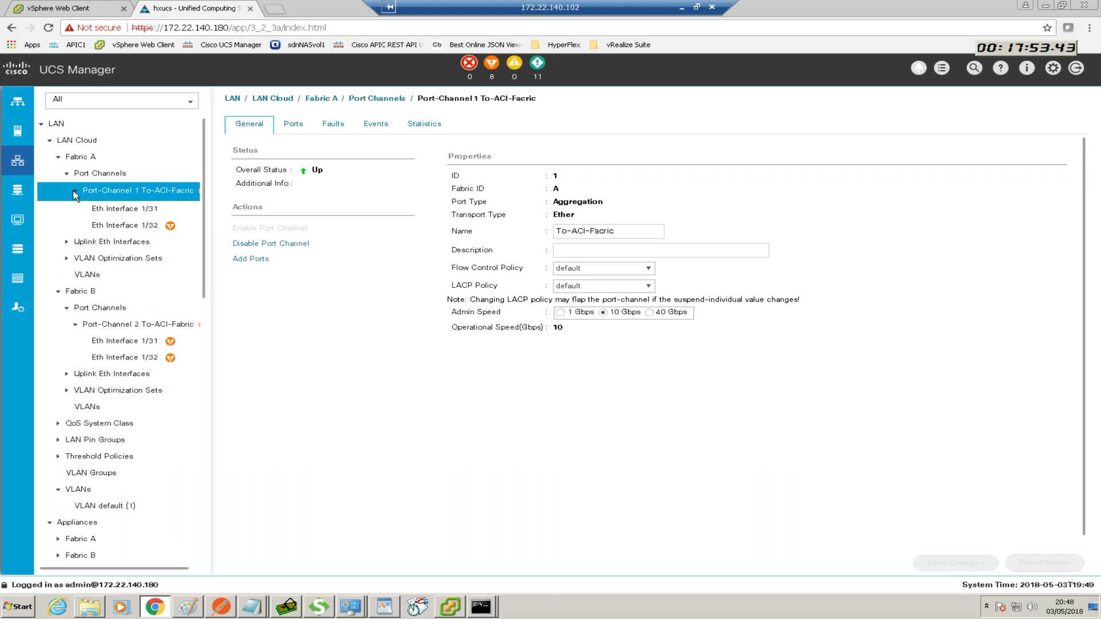
click(140, 328)
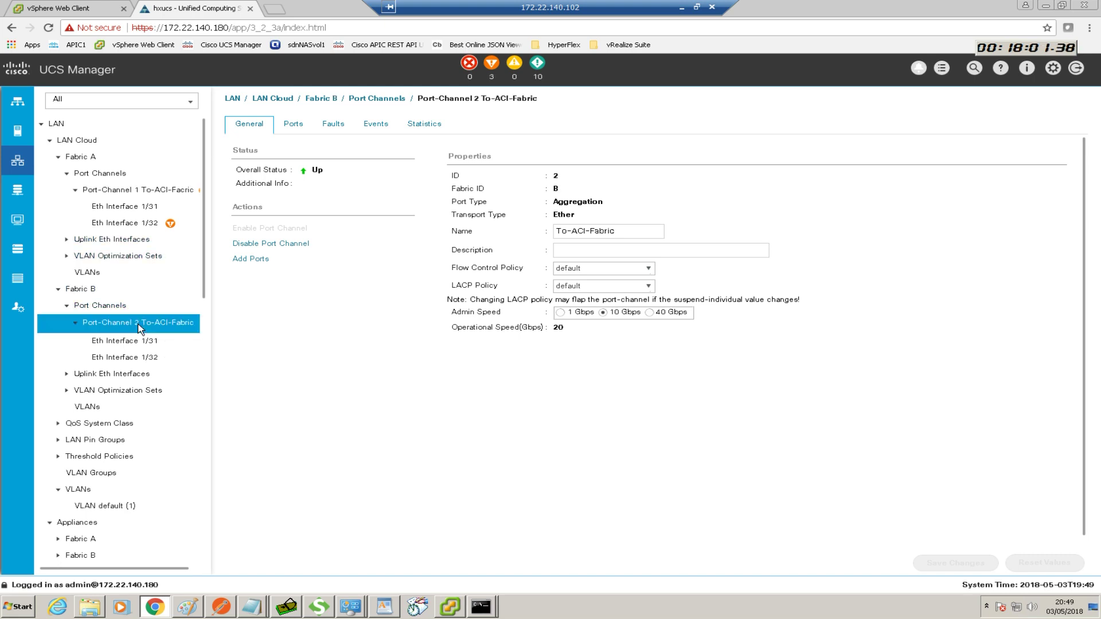
click(132, 192)
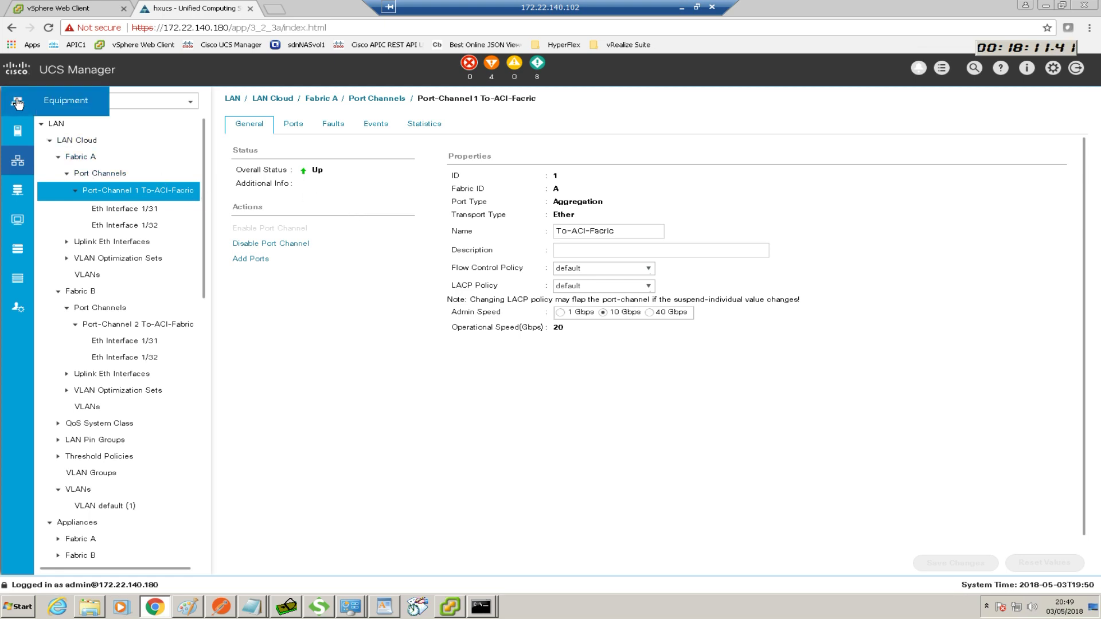
Return to the Equipment tree and open Fabric Interconnect A
click(89, 158)
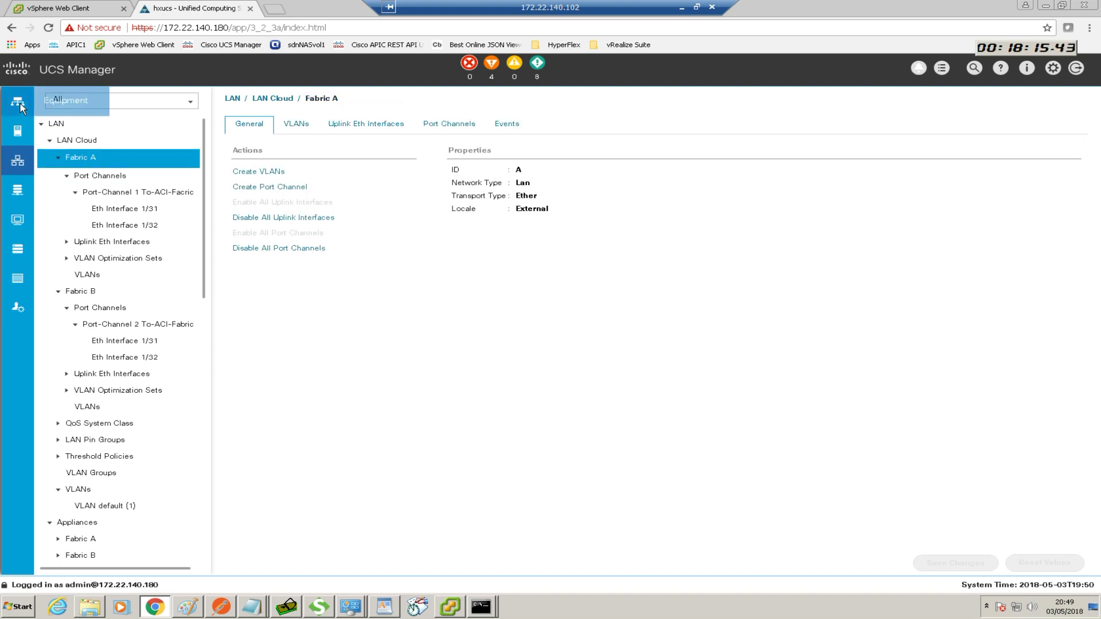
click(53, 108)
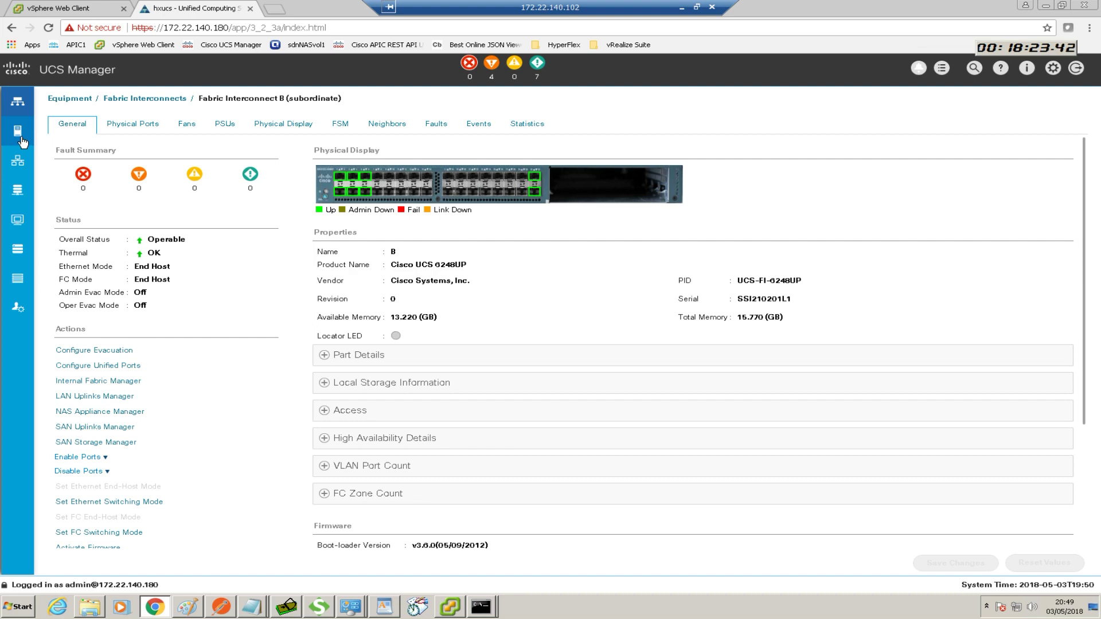
click(17, 102)
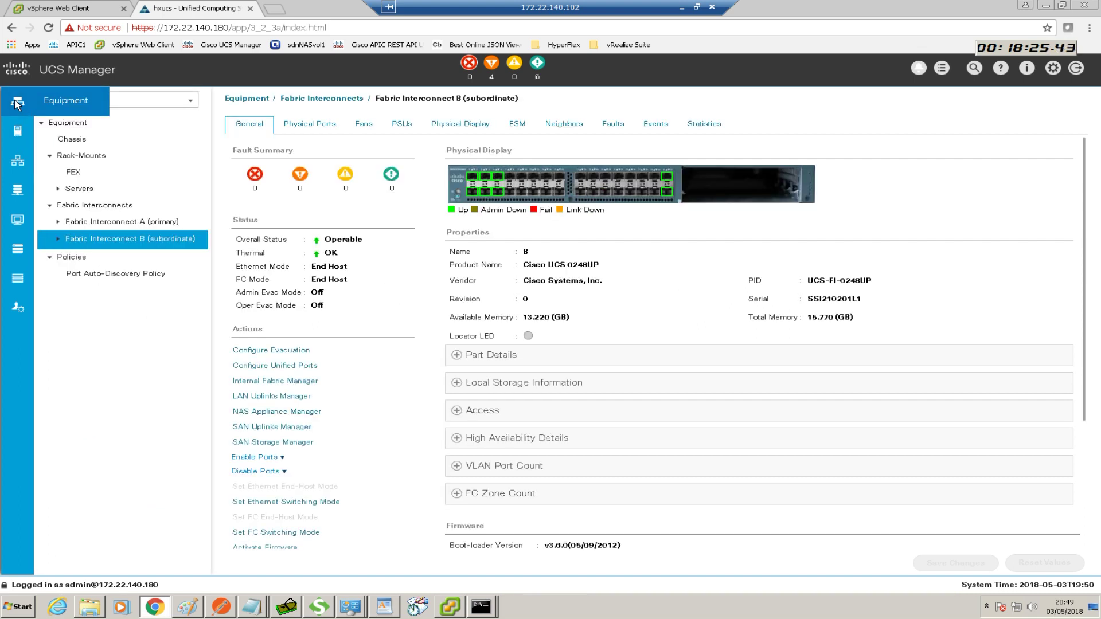
click(104, 223)
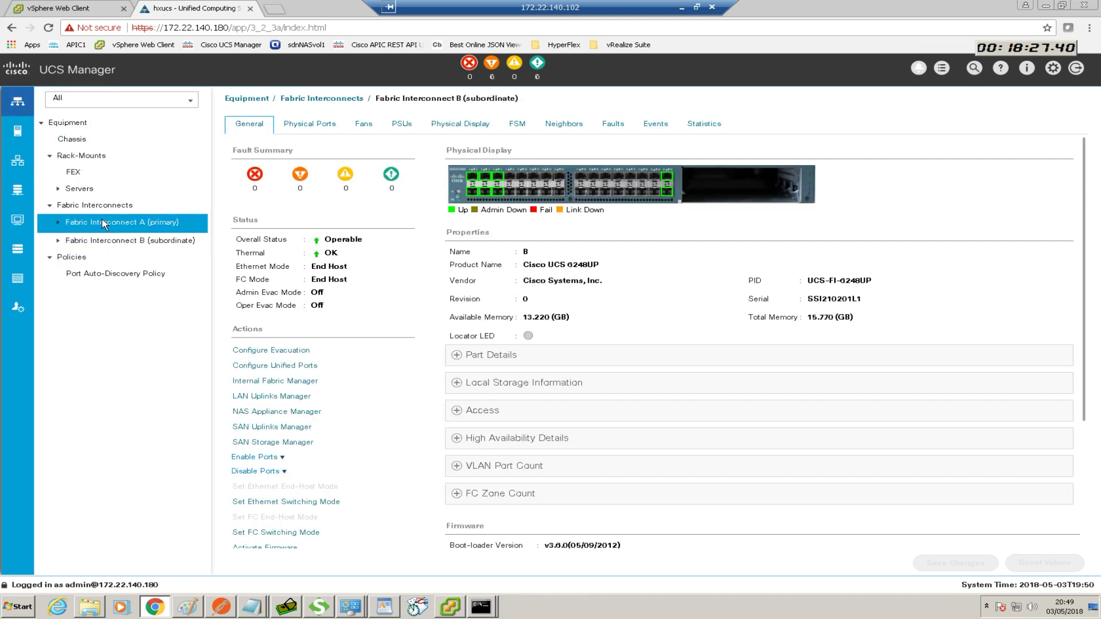
Reconfigure port 6 on Fabric Interconnect A from uplink to server port
right_click(500, 196)
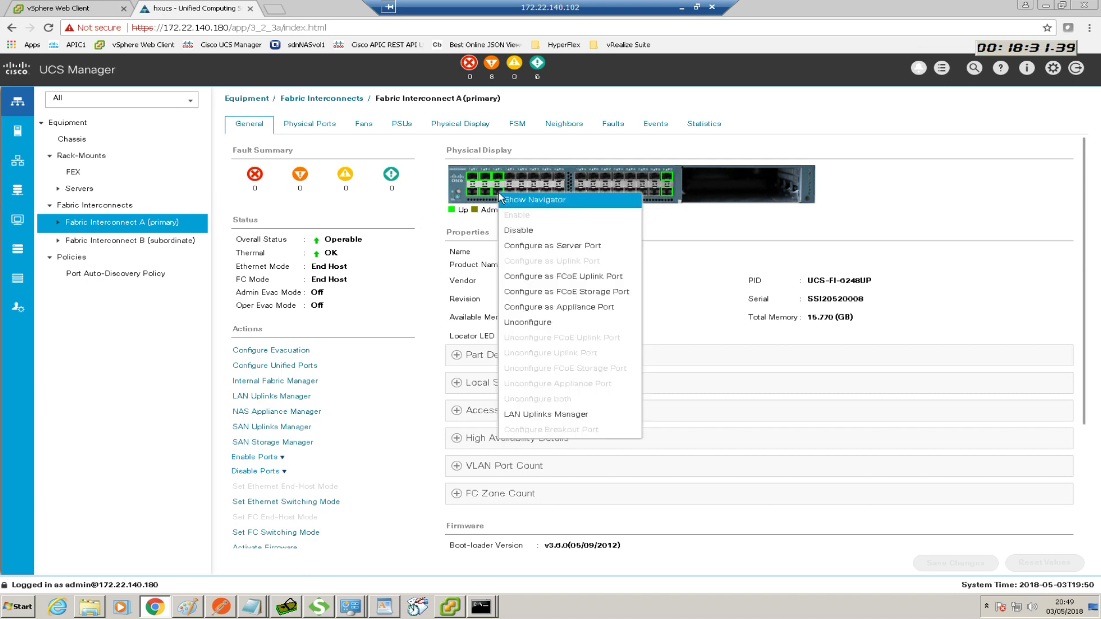
click(531, 247)
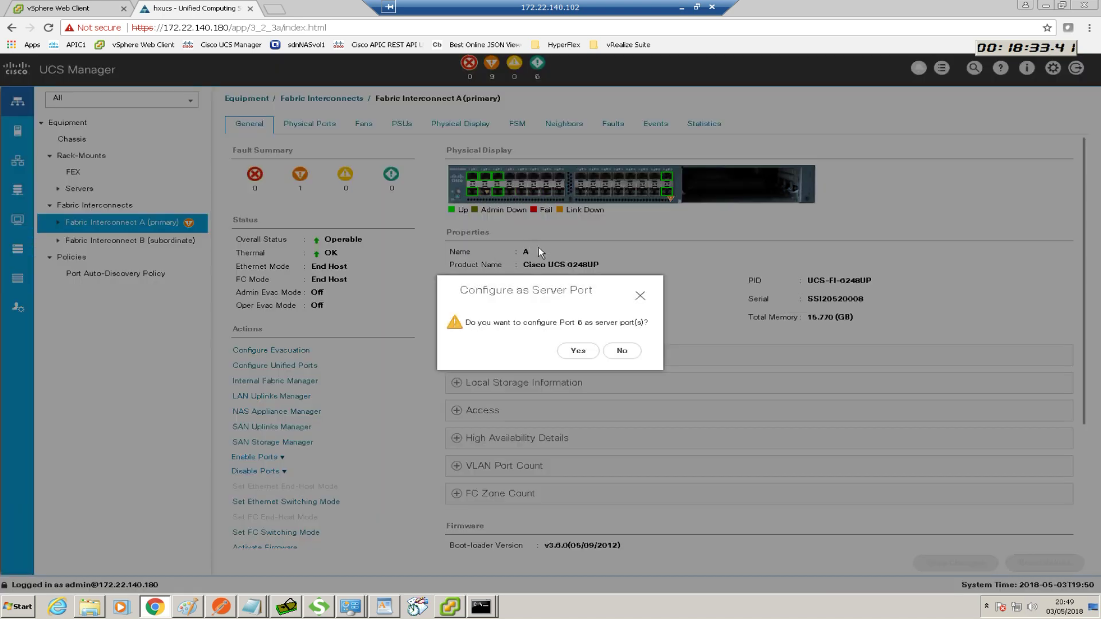
click(580, 349)
click(616, 349)
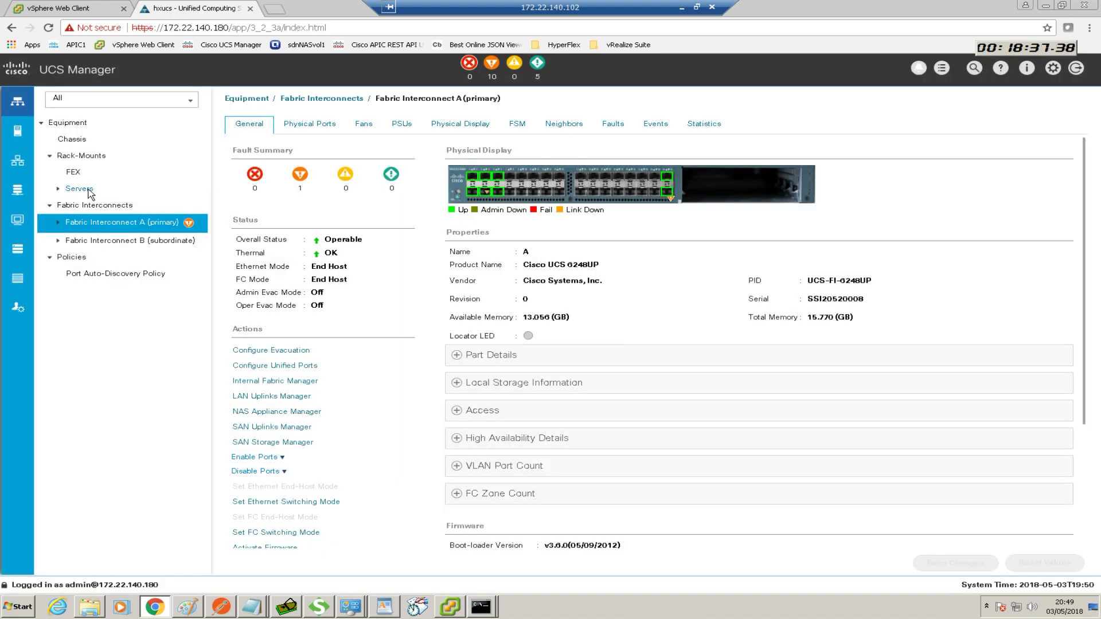
click(81, 189)
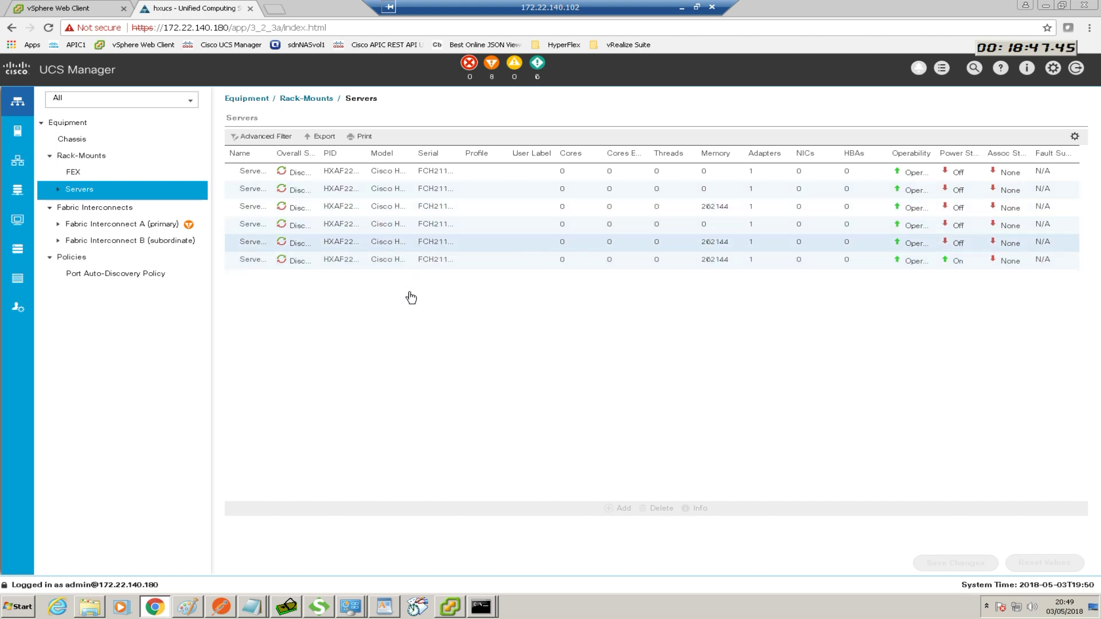
Widen the Name and Serial columns of the rack-mount server list so Server 1–6 serials show in full
drag(273, 153, 324, 153)
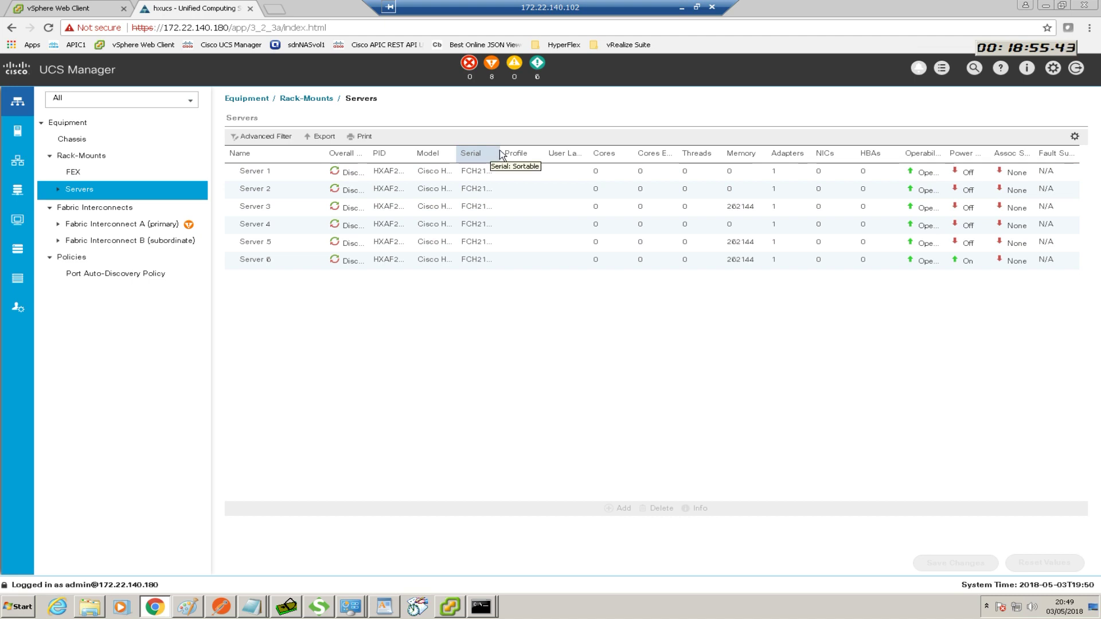
drag(500, 154, 580, 153)
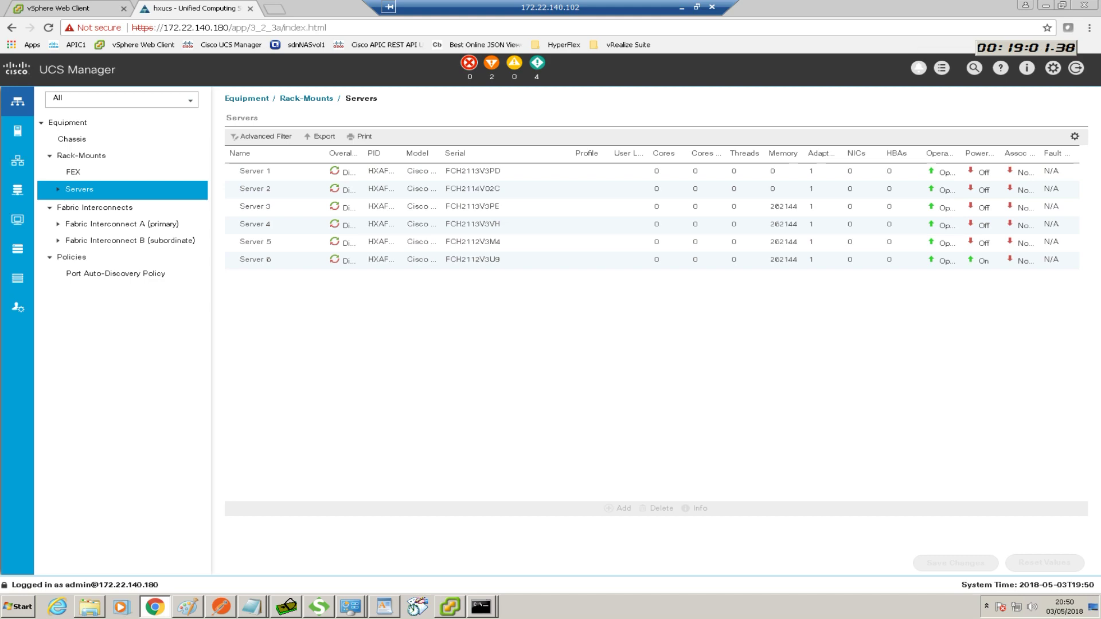
Show Visio's Rack Layouts page (HX-NODE-1 to HX-NODE-6 serial suffixes) beside the UCS server list
key(alt+Tab)
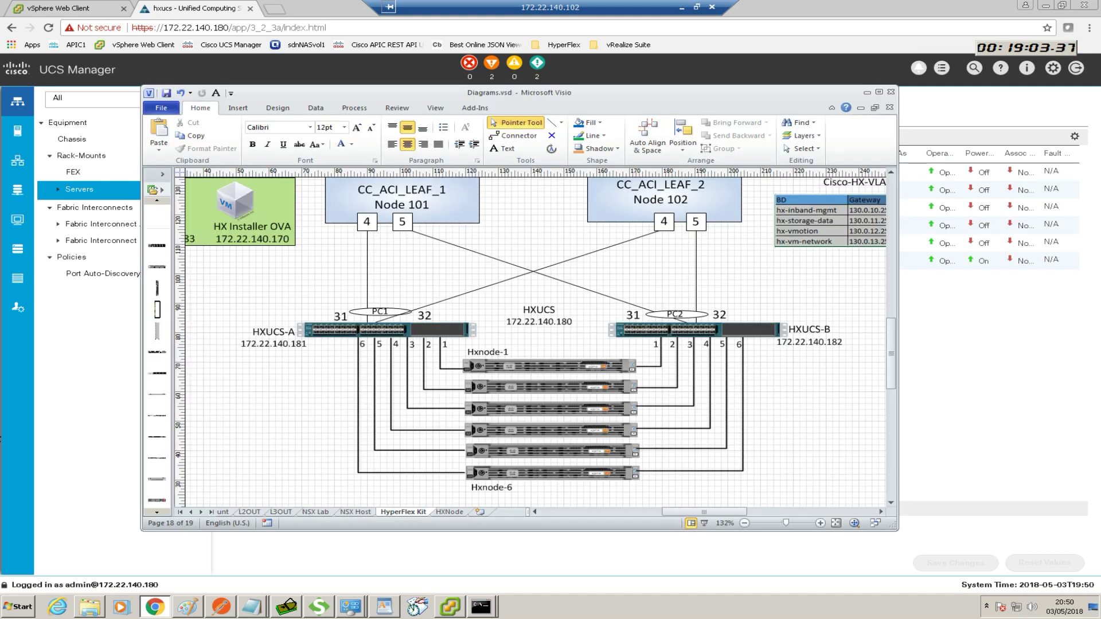
click(190, 512)
click(189, 512)
click(190, 511)
click(190, 512)
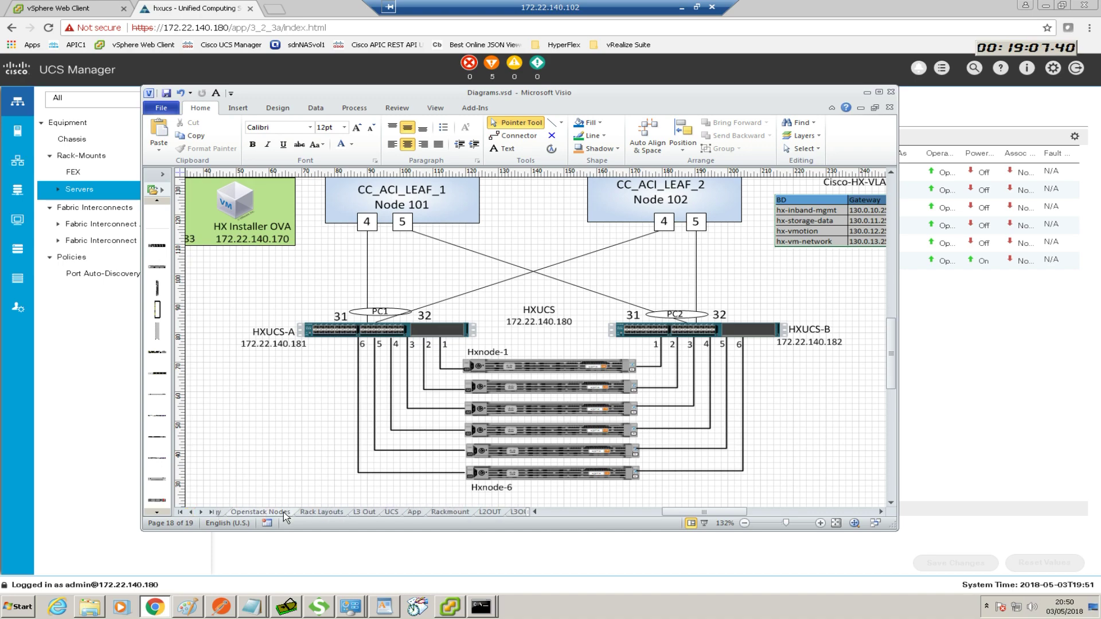
click(321, 512)
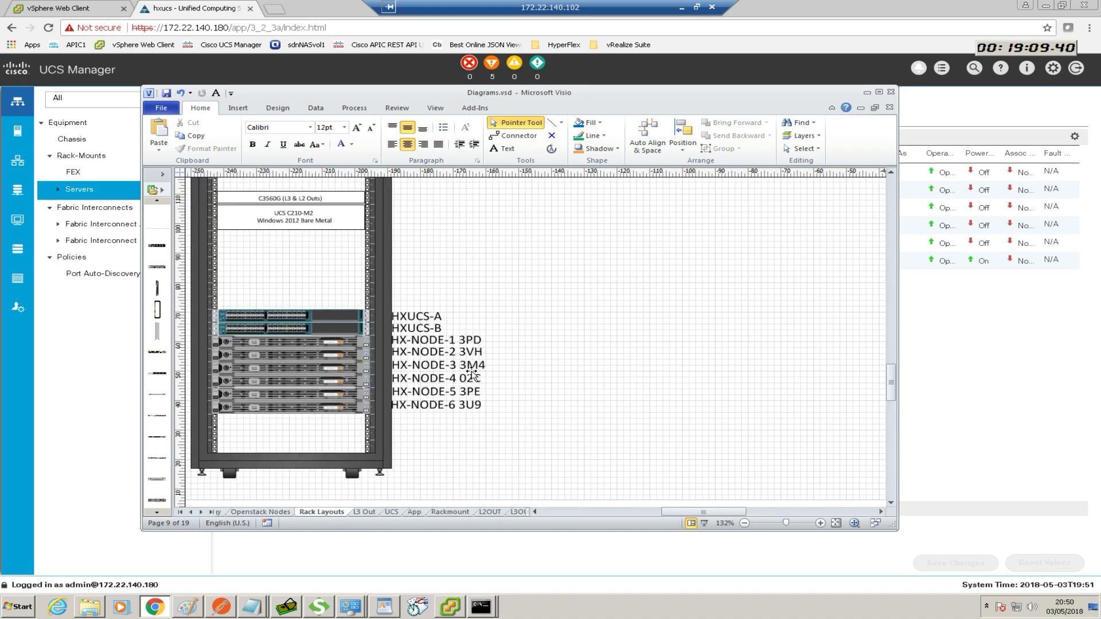
drag(384, 93, 773, 77)
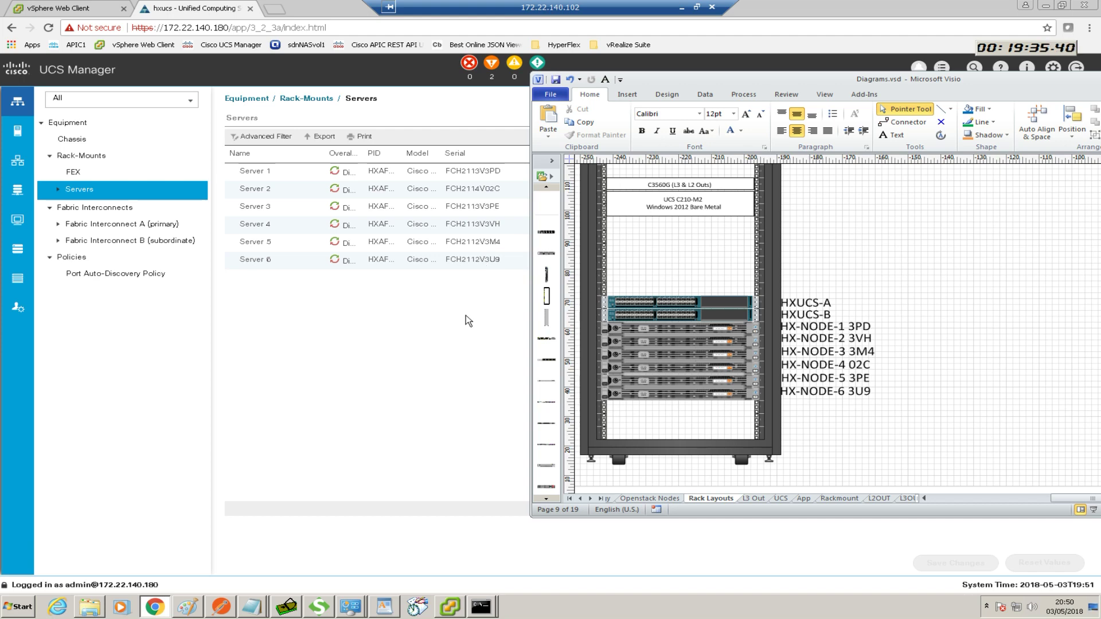
Move the Visio rack diagram aside and minimize it to uncover UCS Manager's Servers list
drag(774, 79, 490, 90)
key(super+Down)
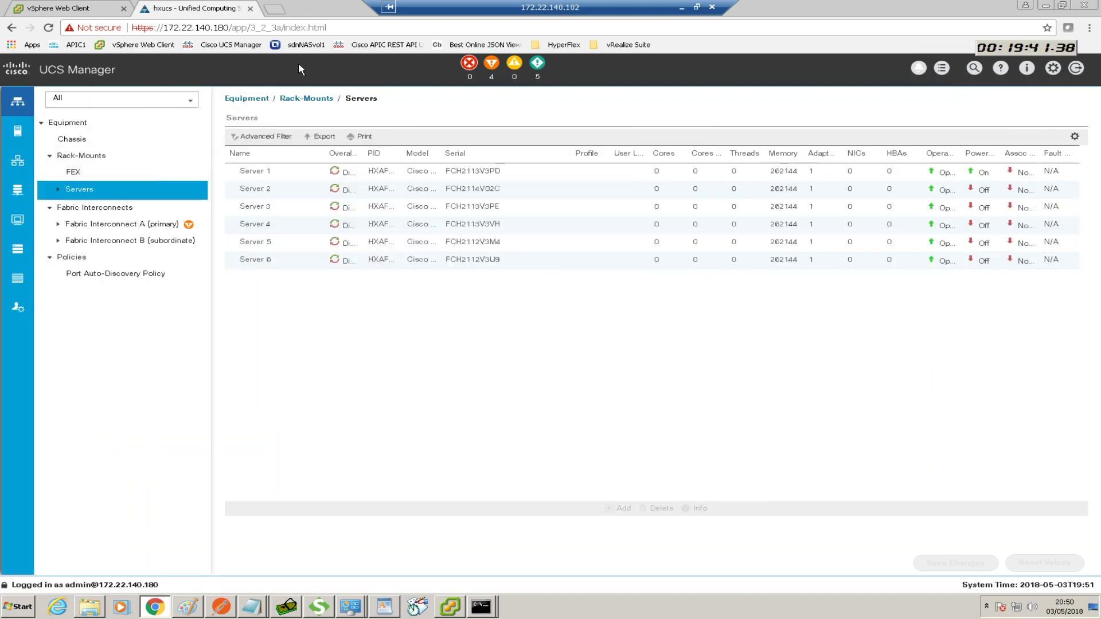
Decommission Server 2 via Server Maintenance, confirming and acknowledging the task
click(264, 193)
right_click(263, 190)
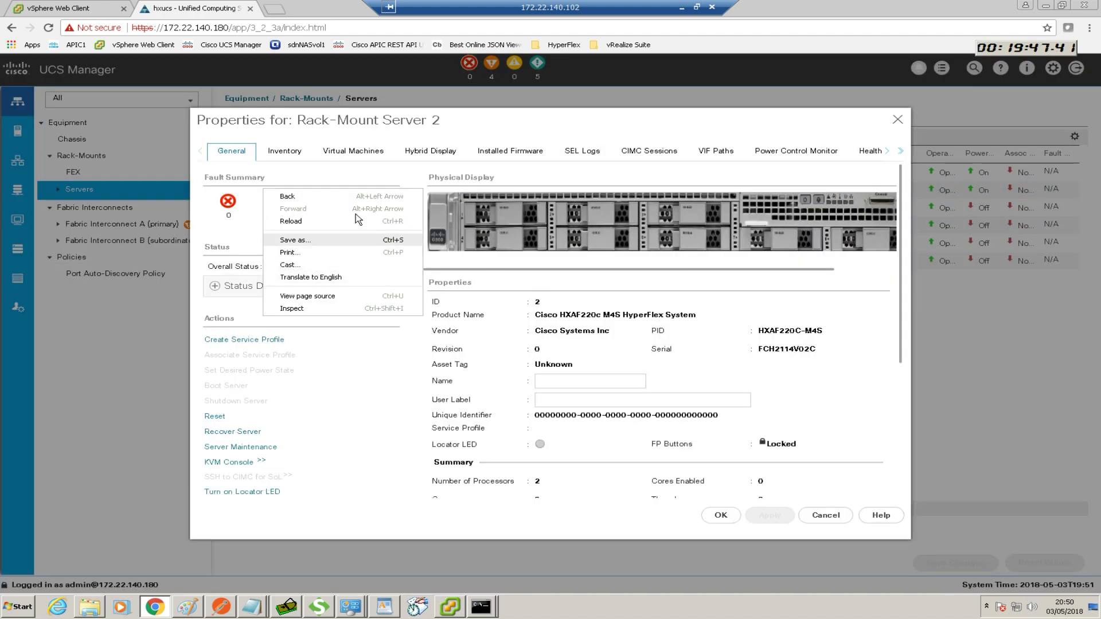
click(894, 120)
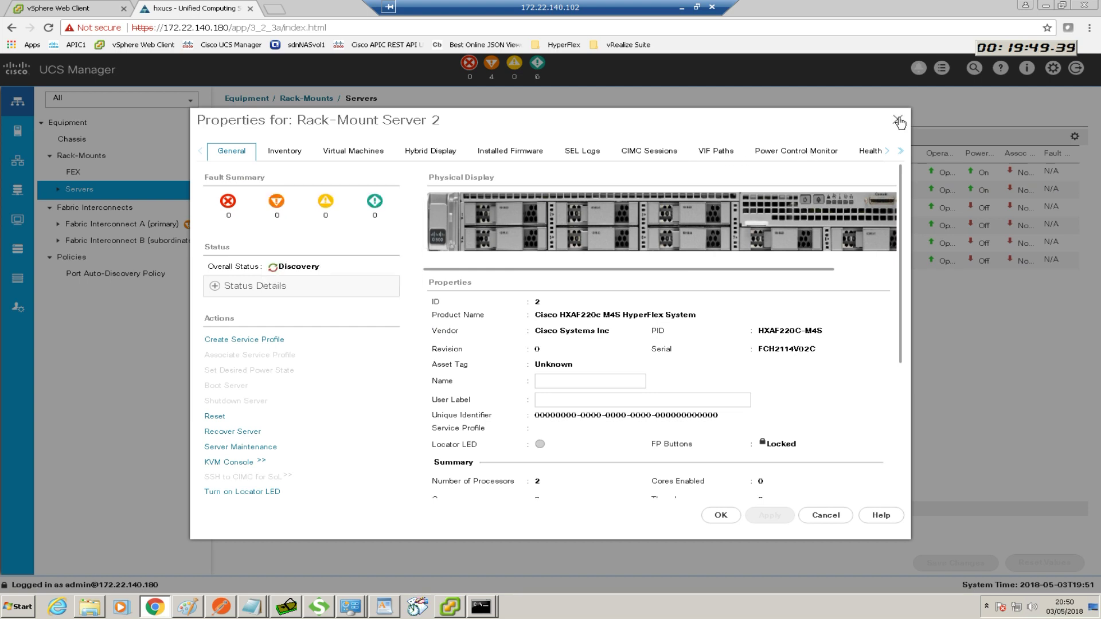
click(894, 120)
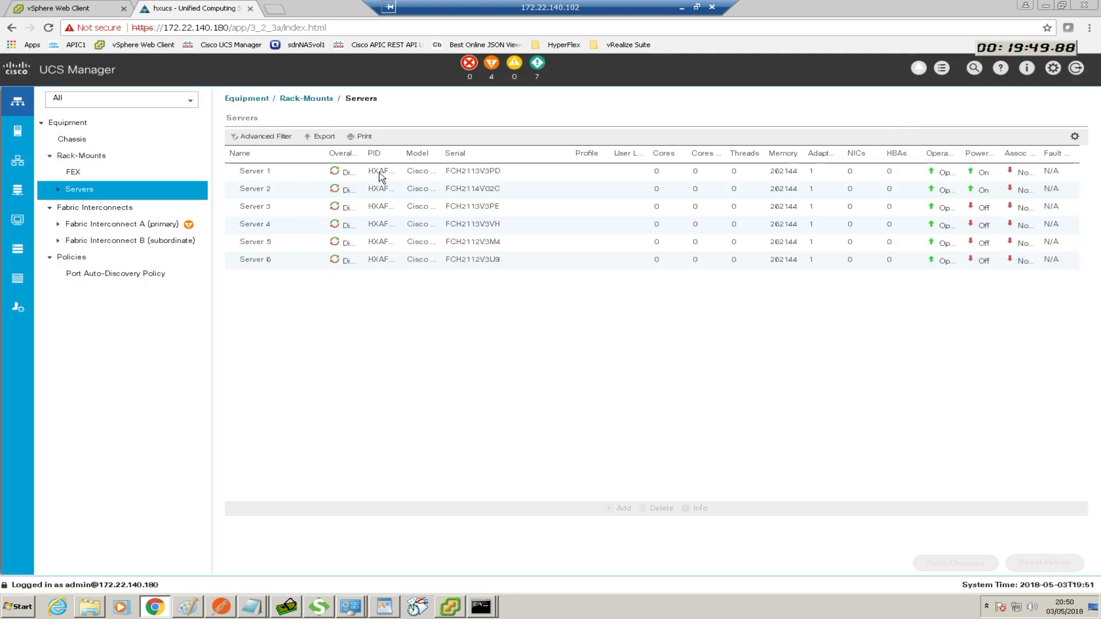
right_click(256, 191)
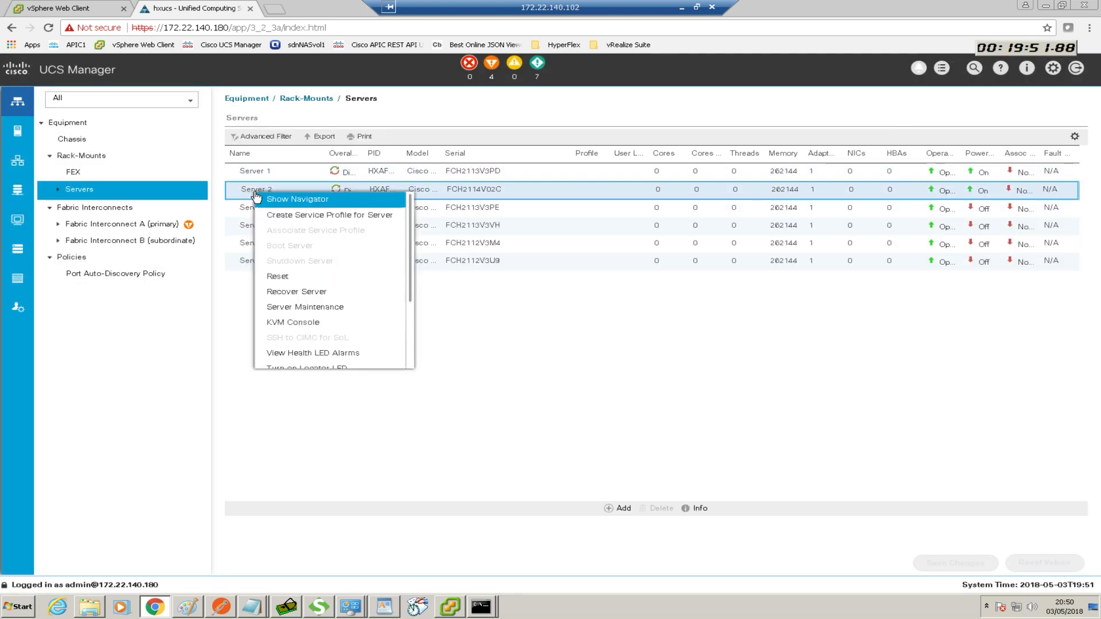
click(305, 307)
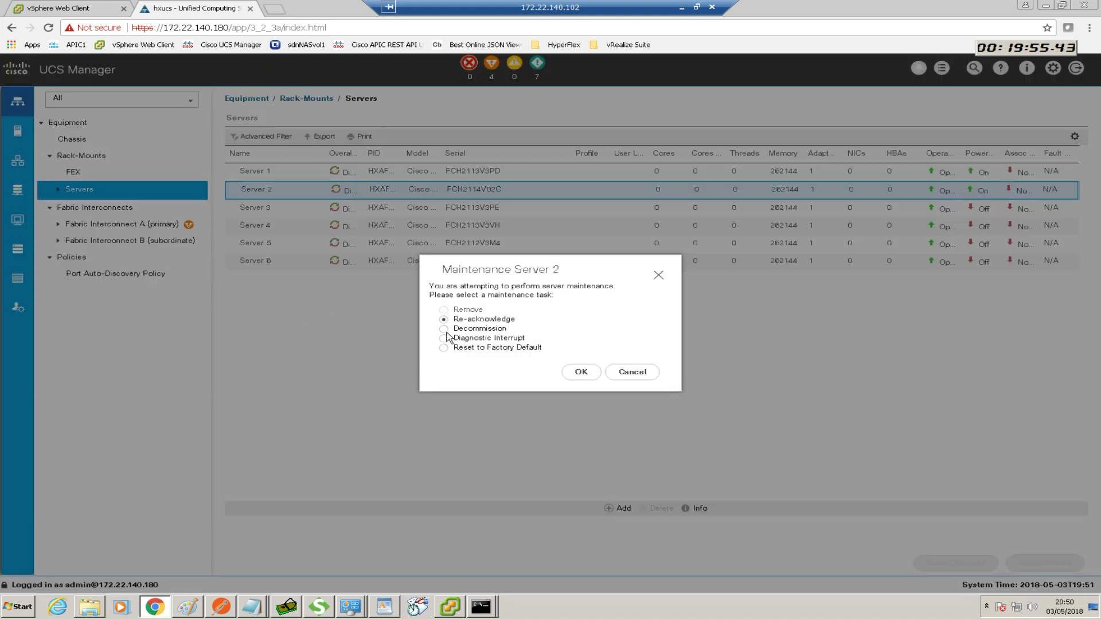
click(580, 371)
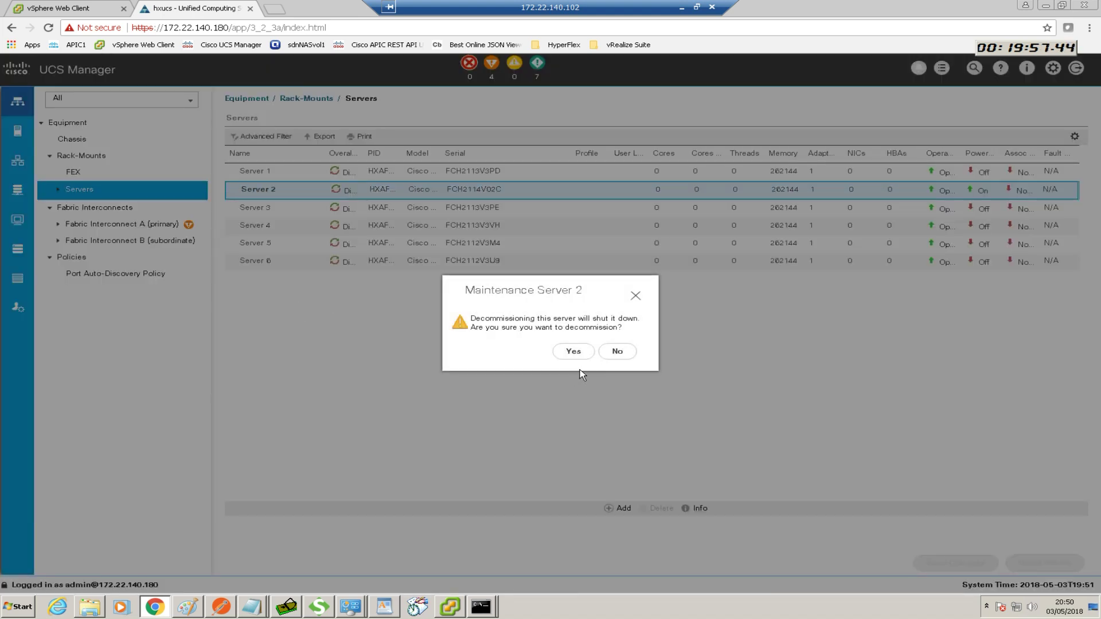
click(572, 352)
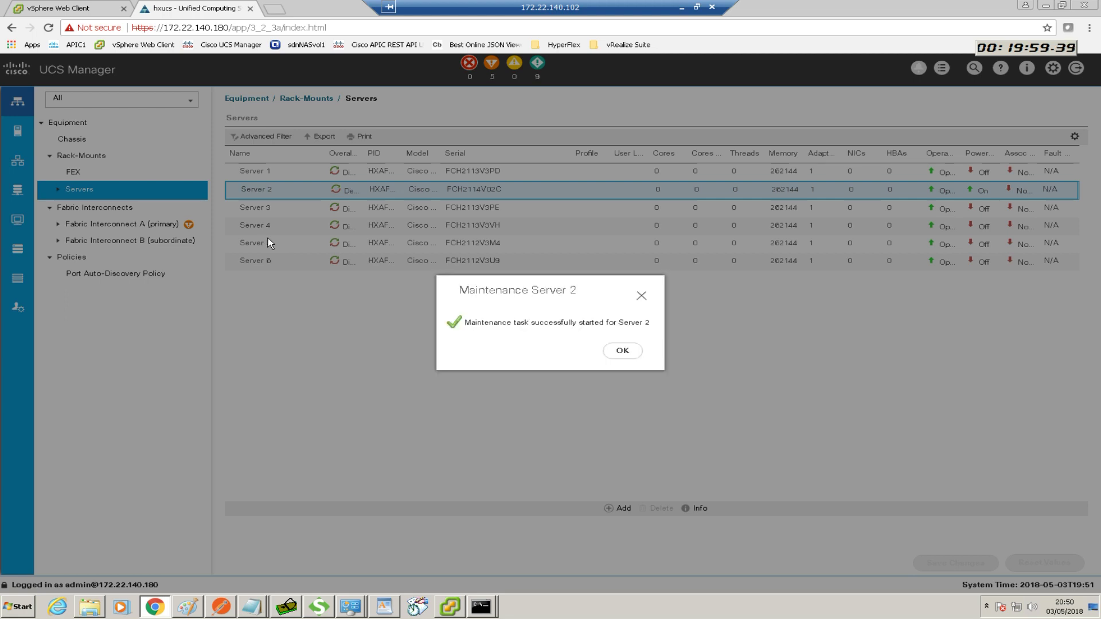
click(622, 350)
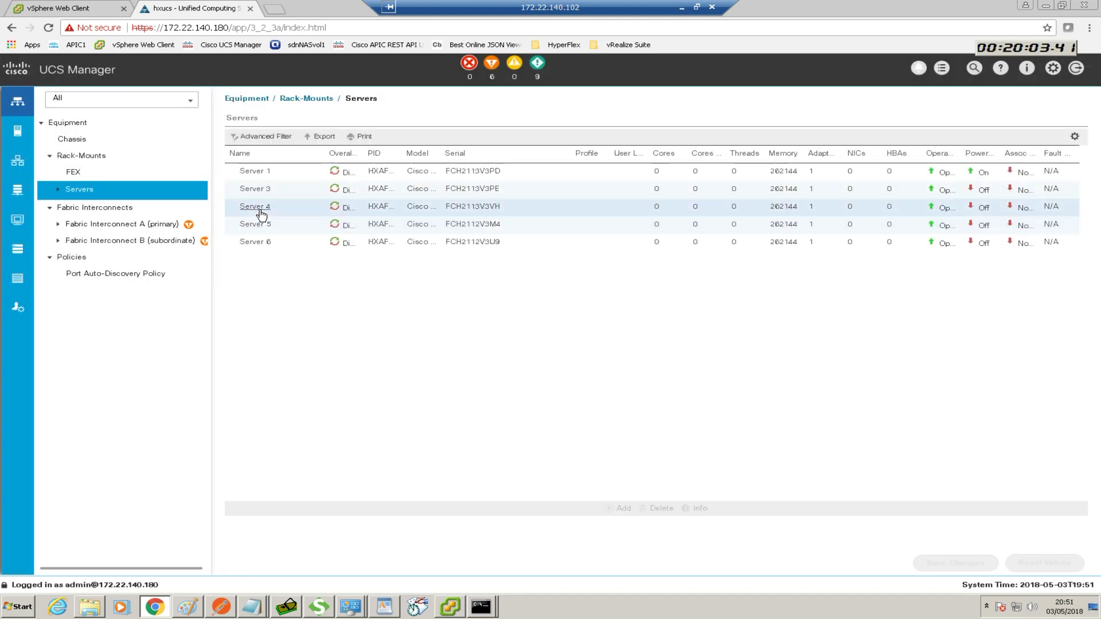
Decommission Server 4 through Server Maintenance, confirming and acknowledging the task
right_click(260, 211)
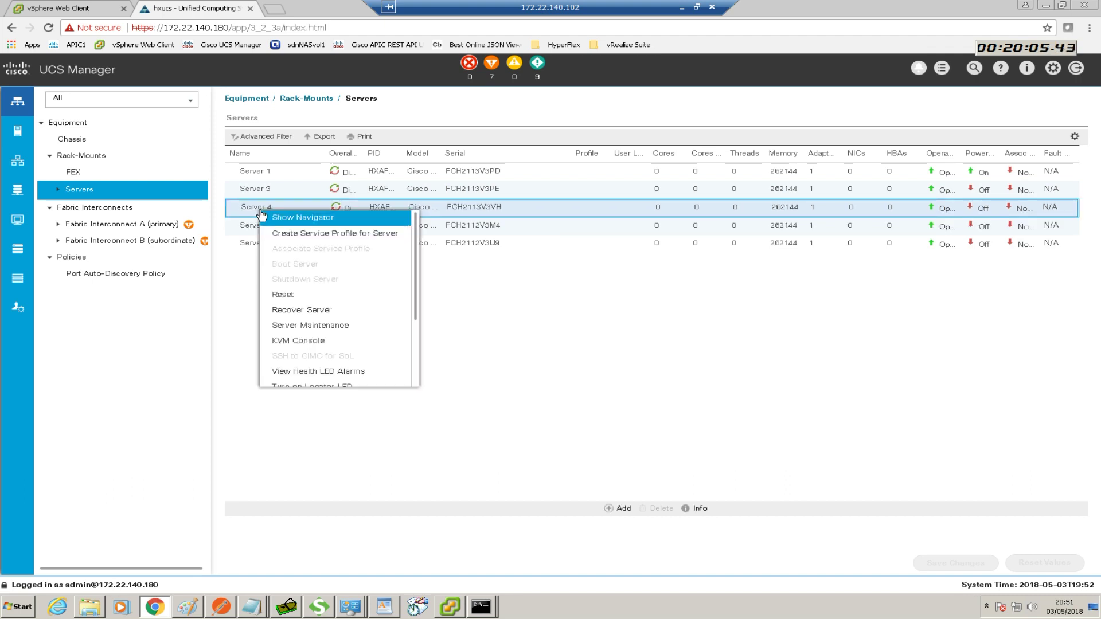
click(316, 326)
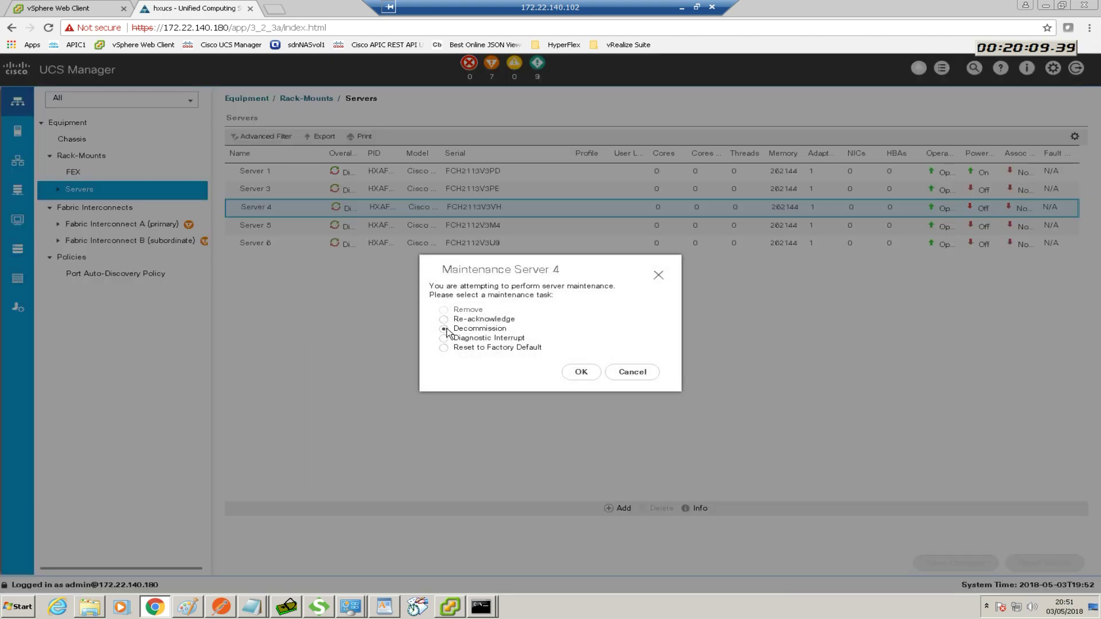
click(581, 372)
click(573, 351)
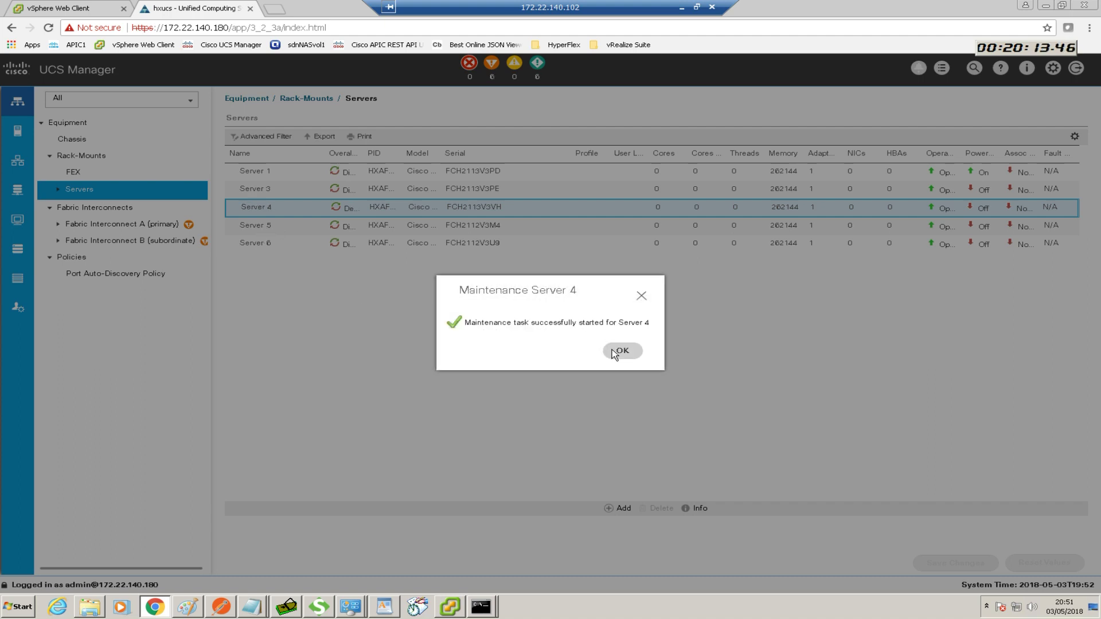
click(614, 352)
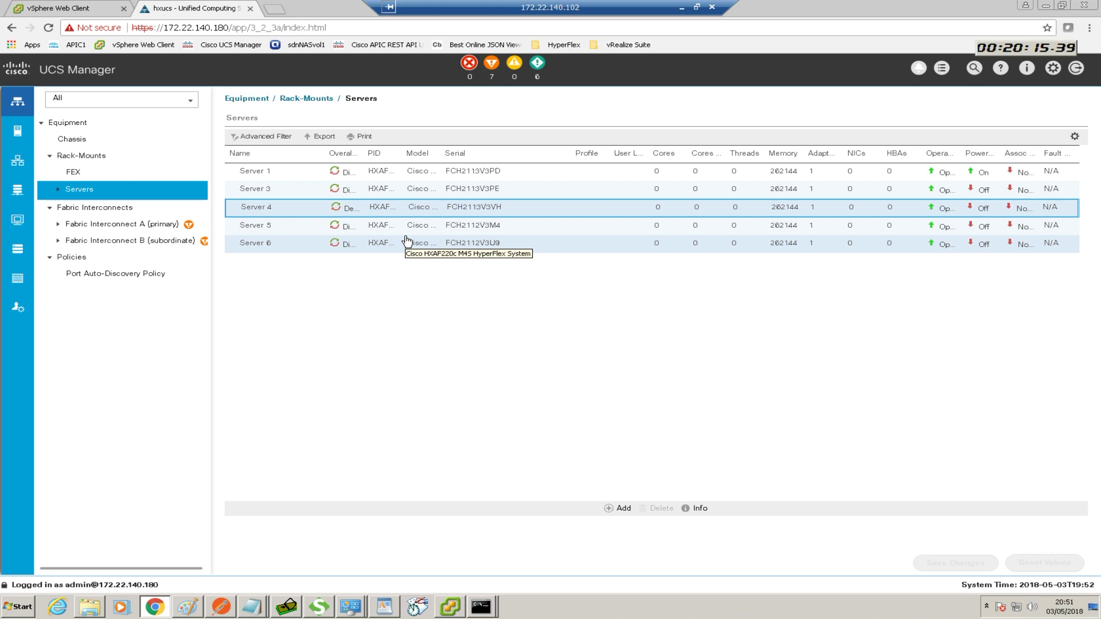
Decommission Server 5 the same way, confirming and acknowledging the task
right_click(303, 231)
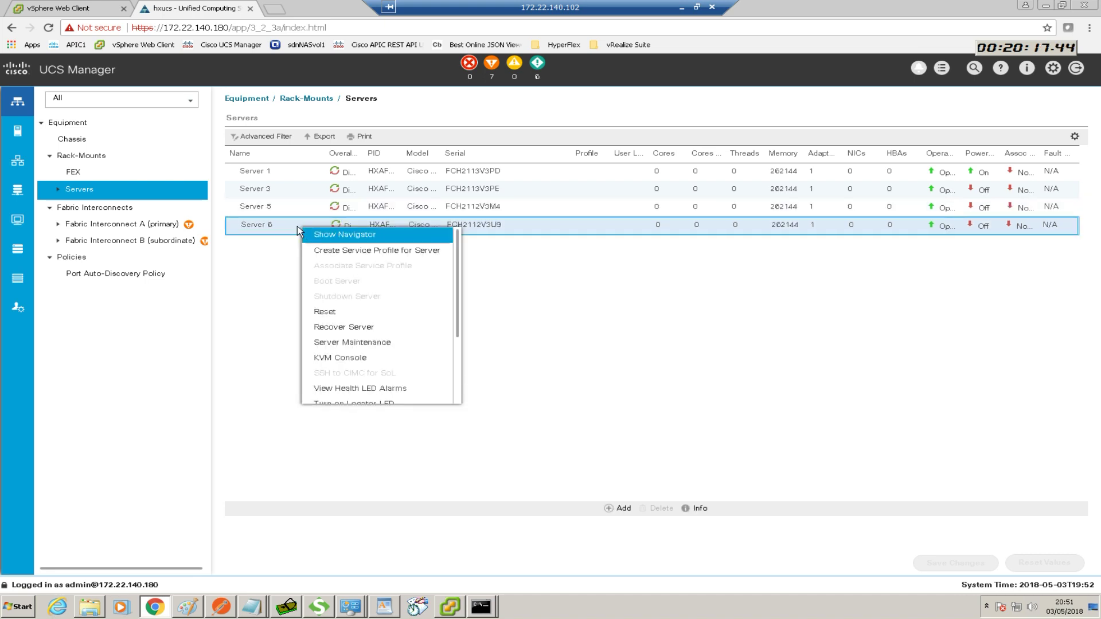
right_click(283, 213)
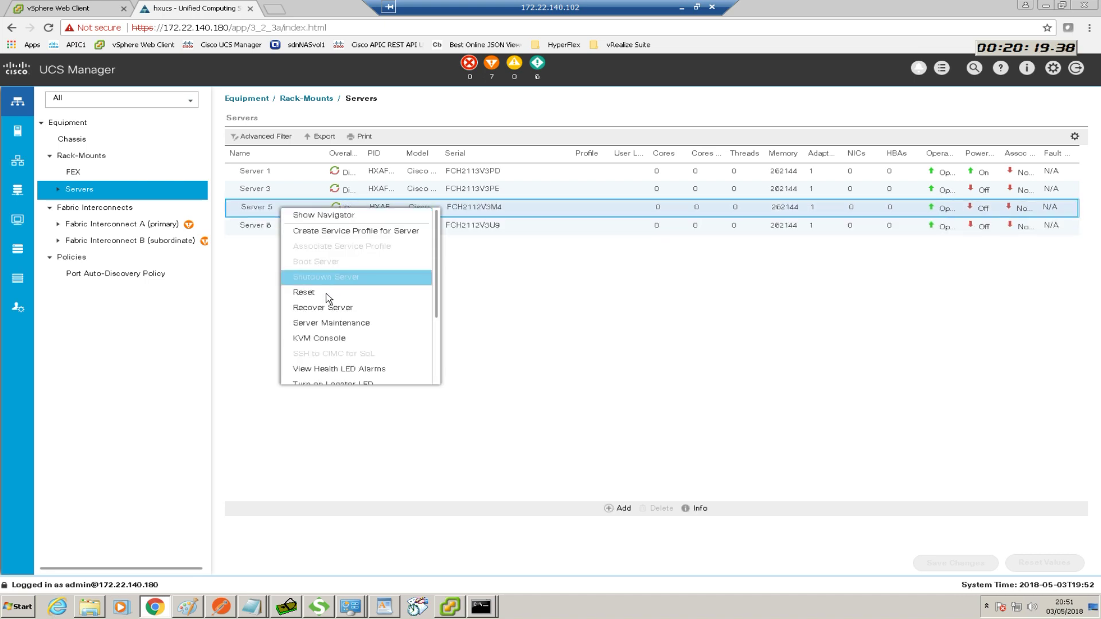
click(333, 323)
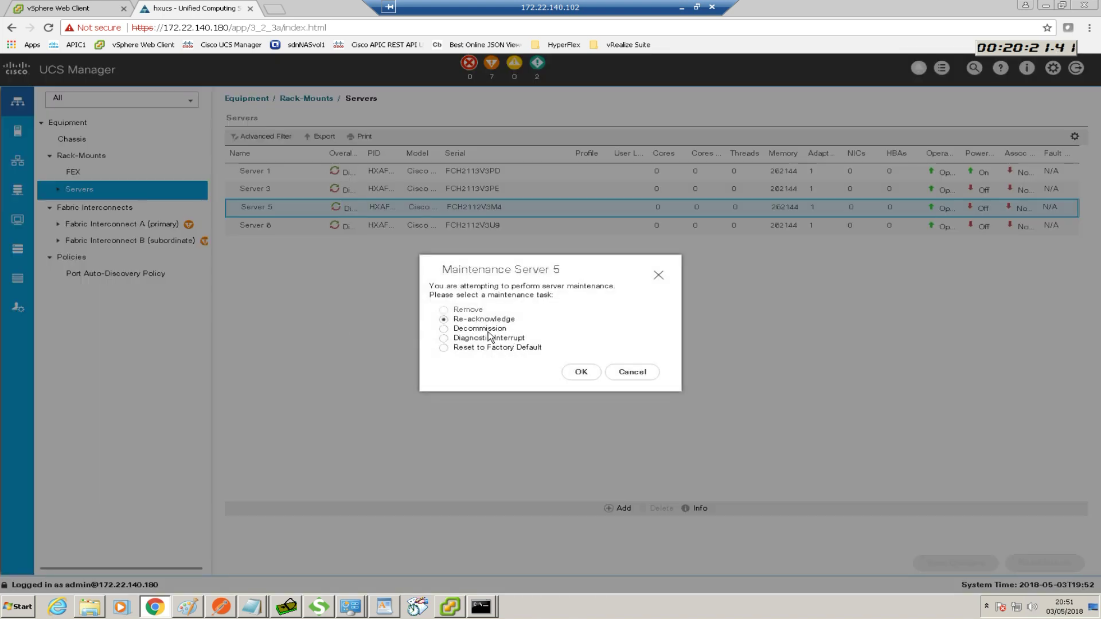
click(581, 372)
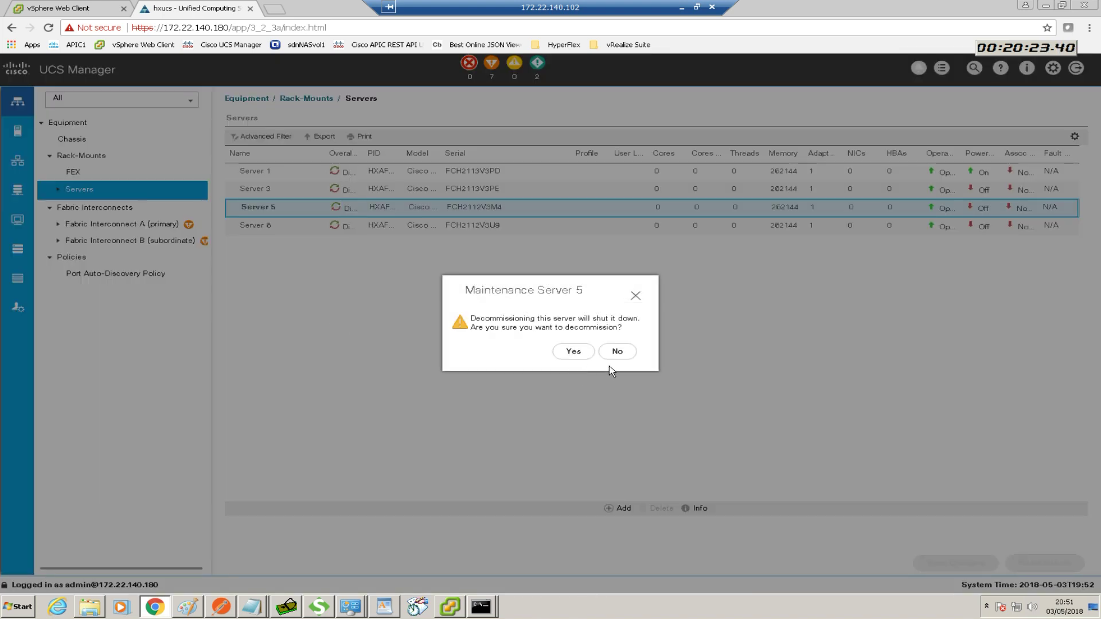
click(573, 351)
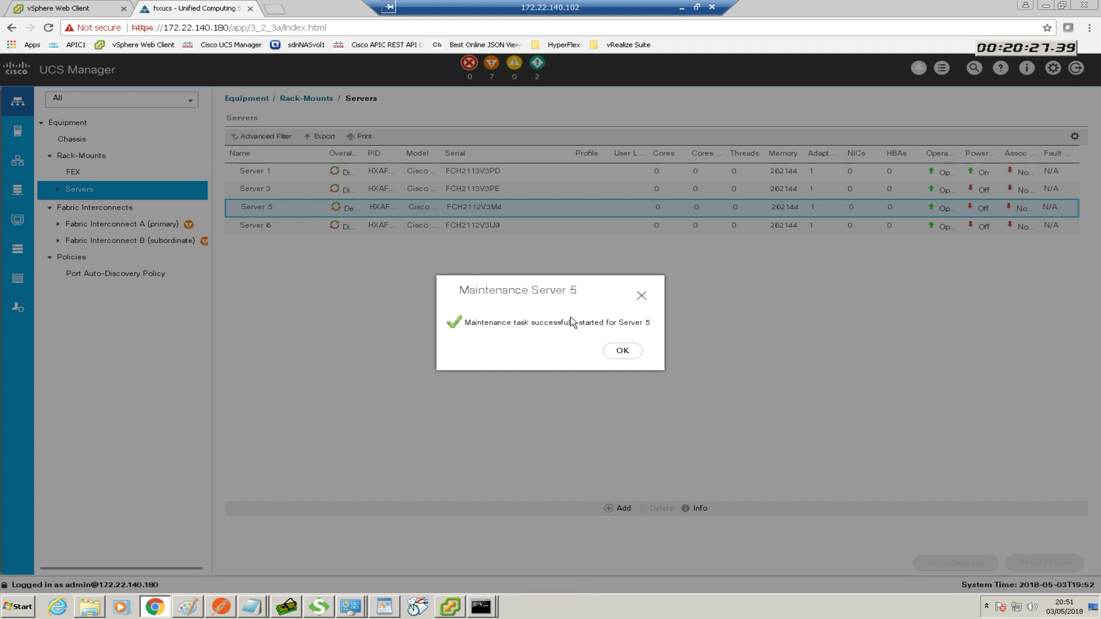
click(622, 351)
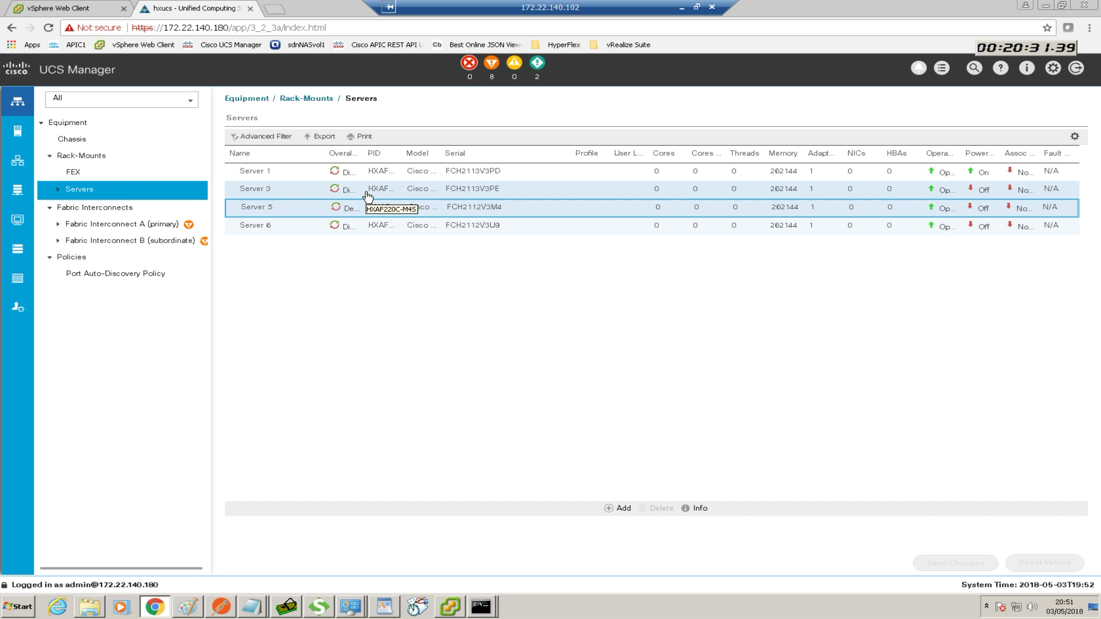
click(300, 190)
right_click(301, 189)
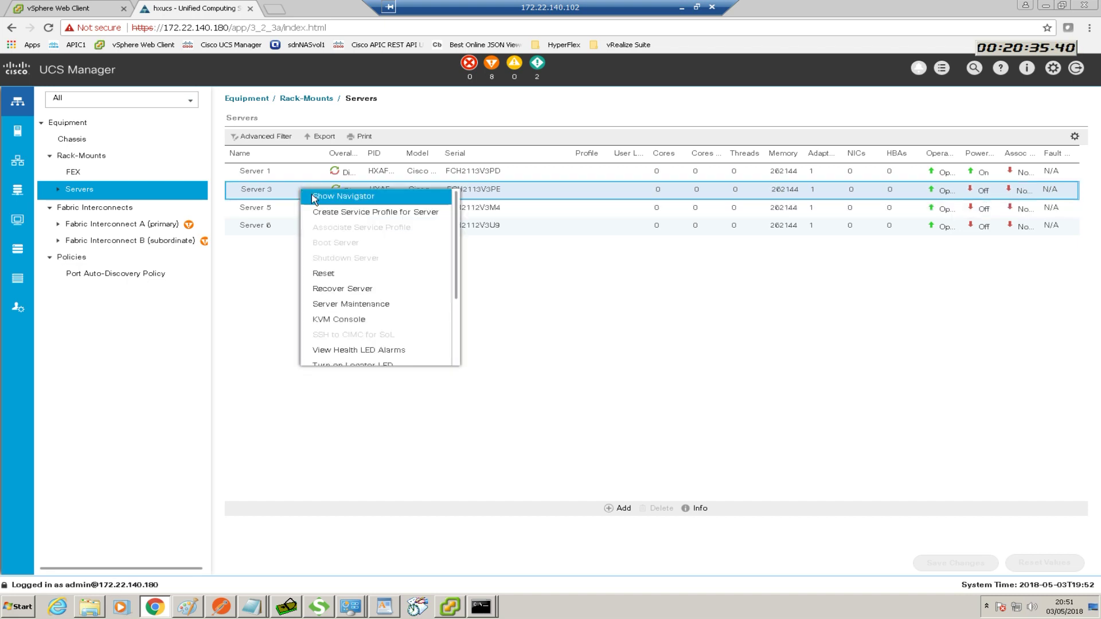
click(338, 303)
click(444, 329)
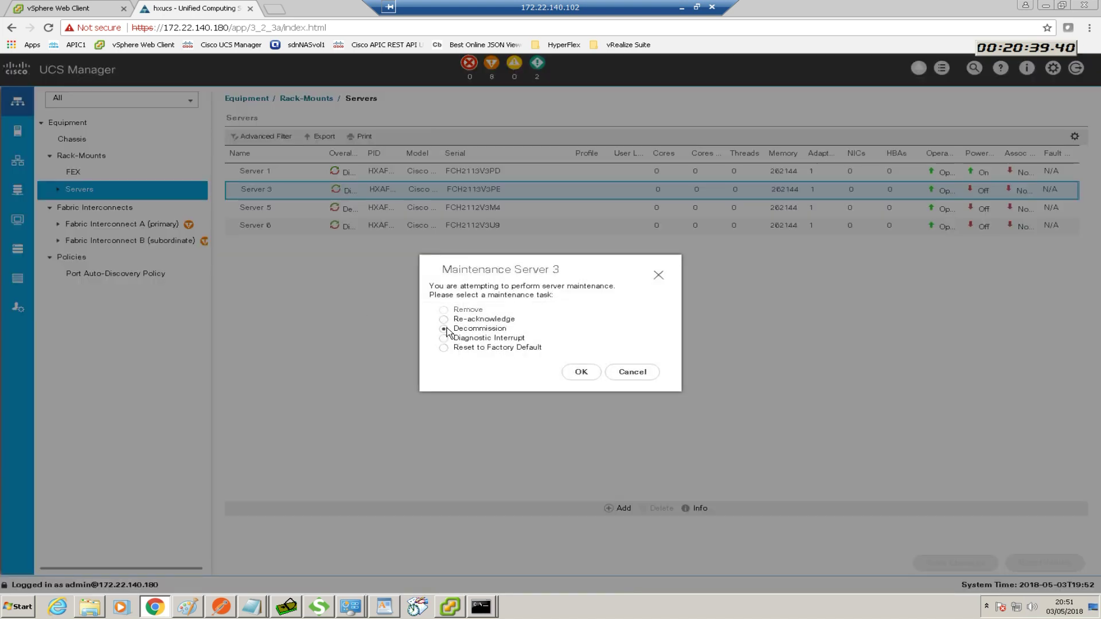
click(580, 372)
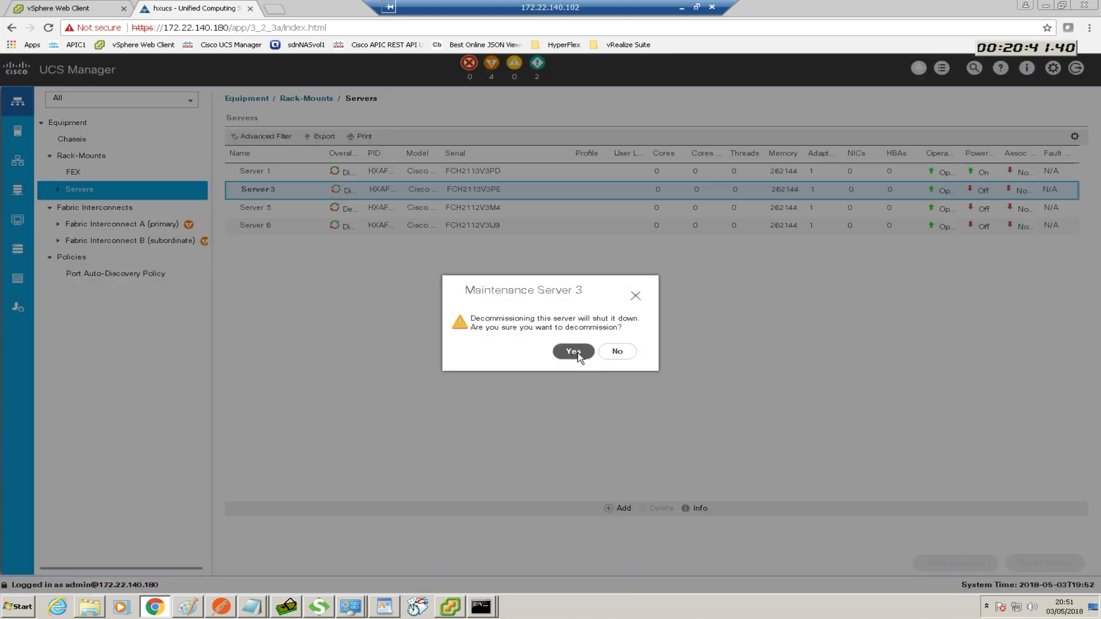
click(573, 352)
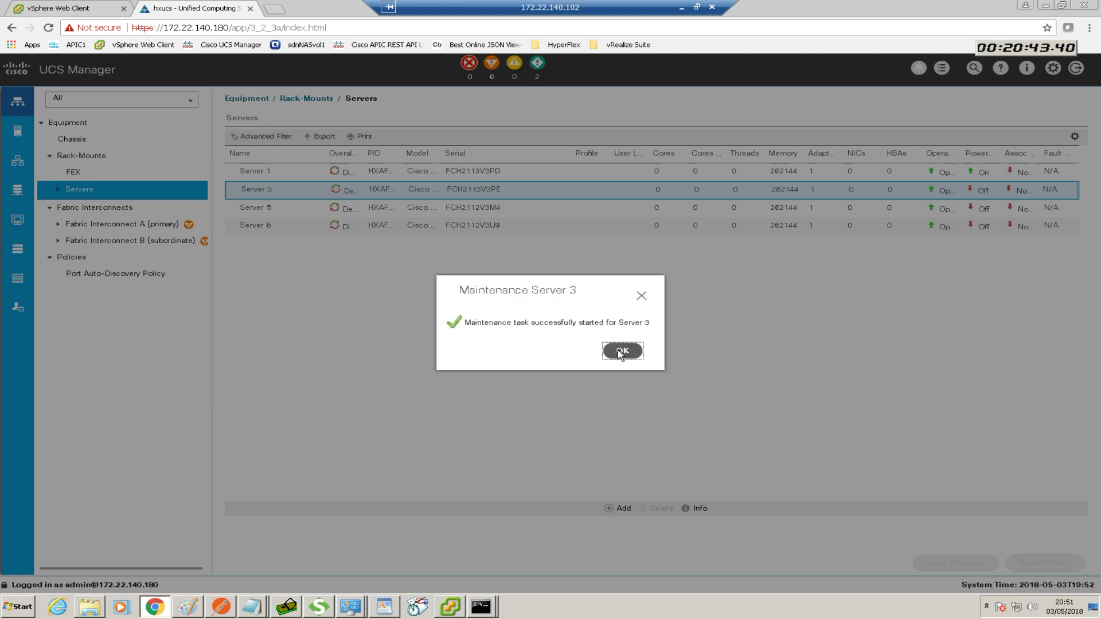
click(621, 350)
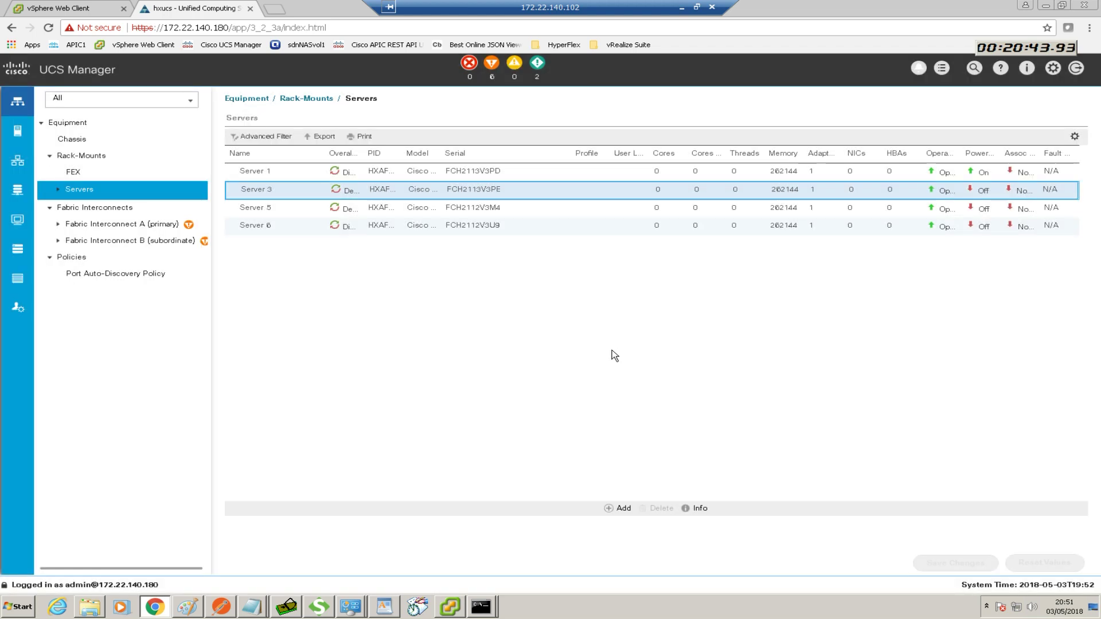
right_click(281, 214)
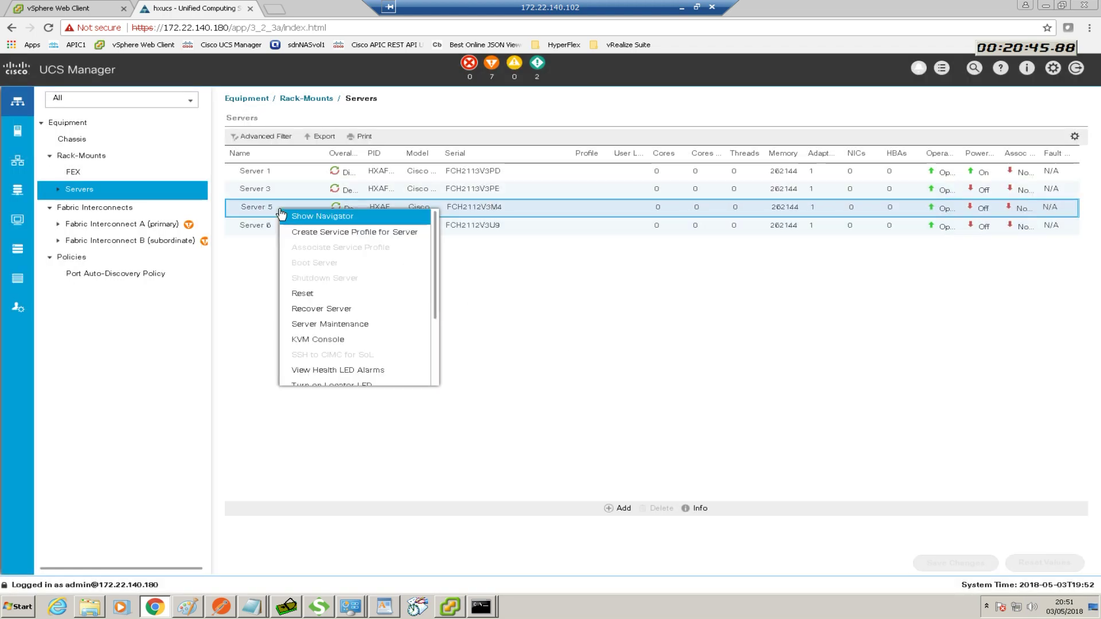
click(339, 324)
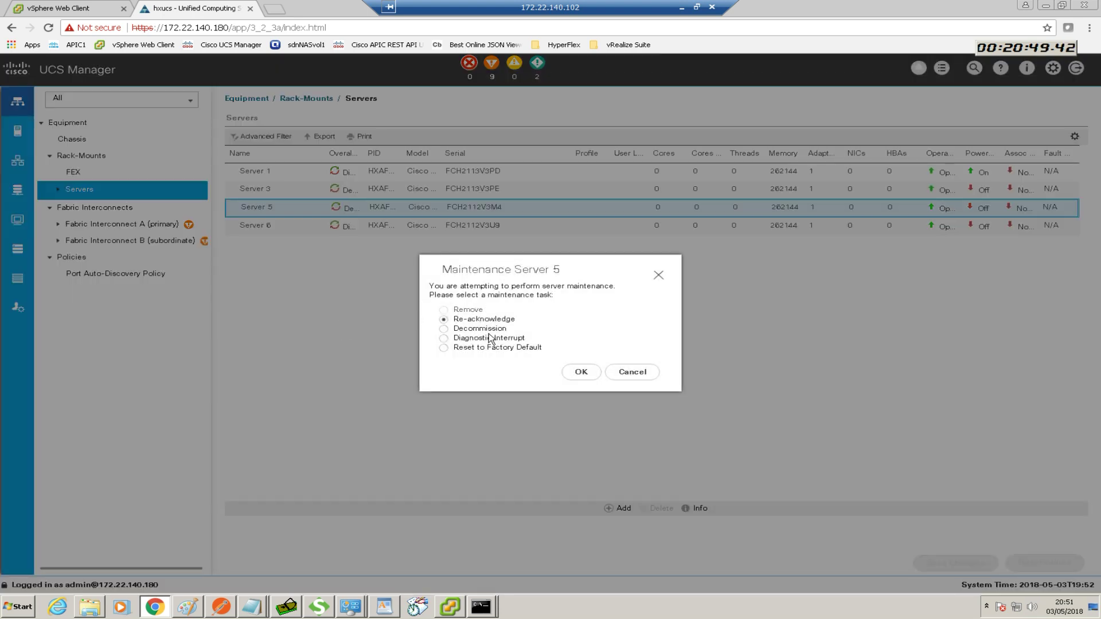
click(471, 330)
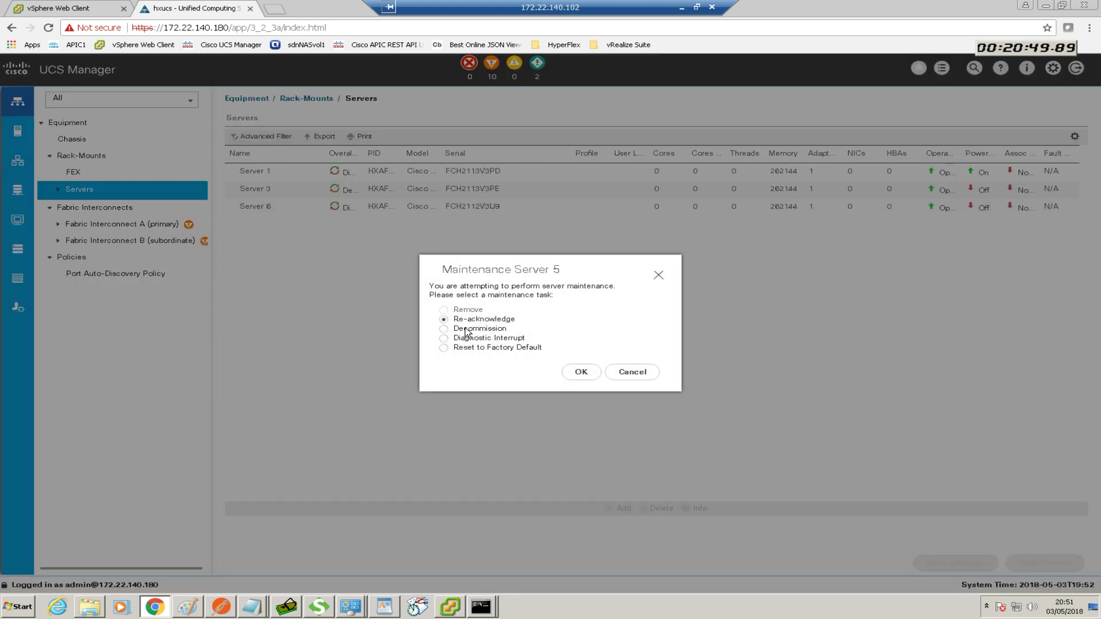
click(579, 370)
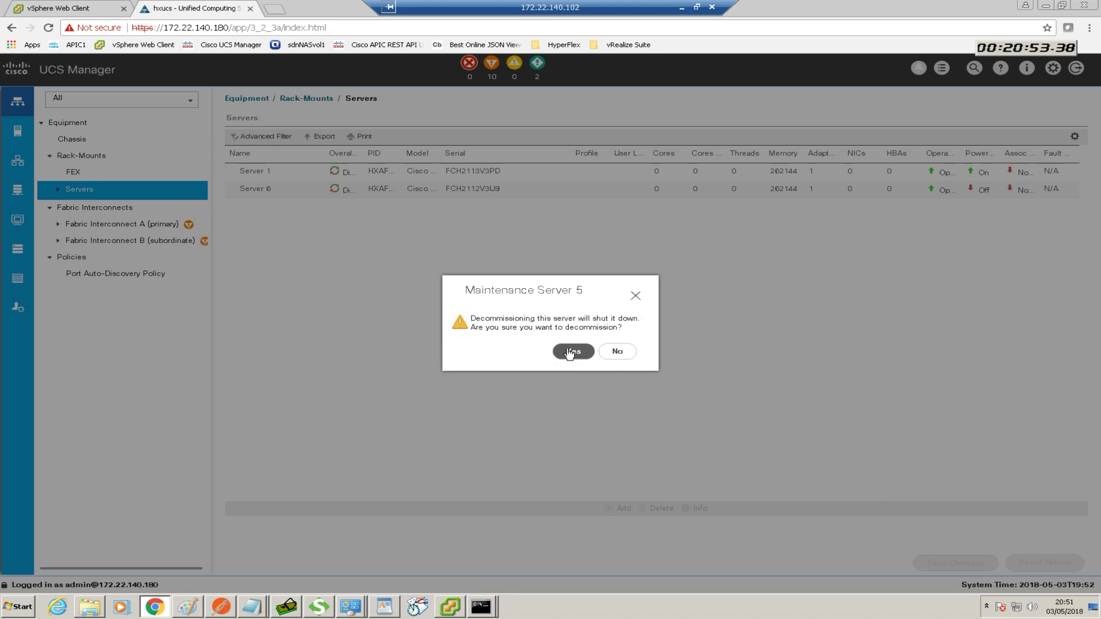
click(568, 349)
click(615, 351)
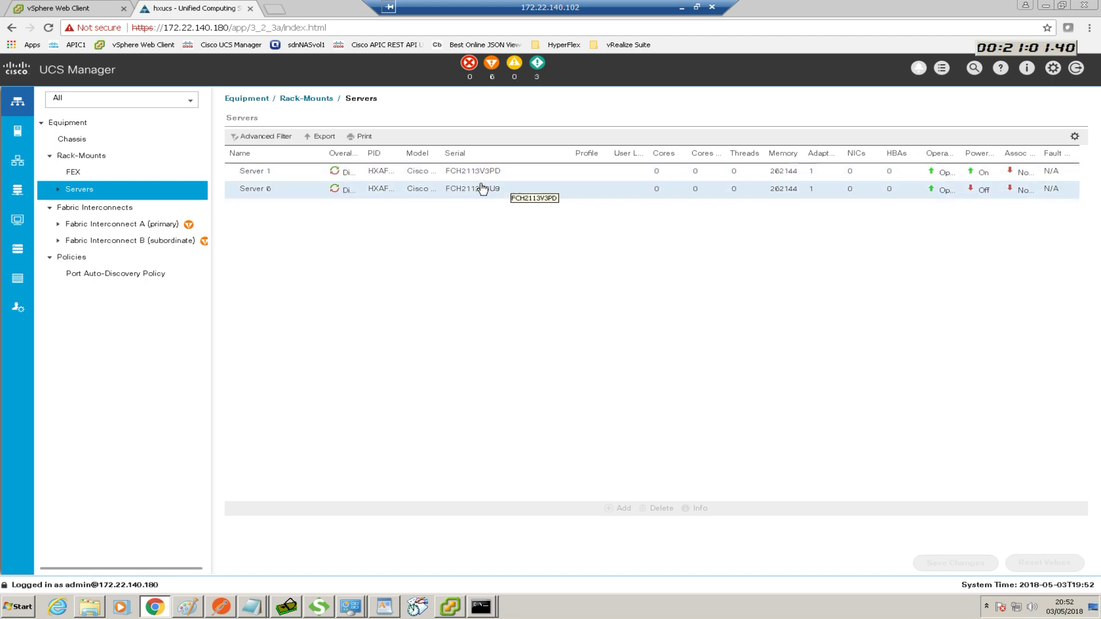
Show the decommissioned rack-mount servers list under Rack-Mounts
click(88, 157)
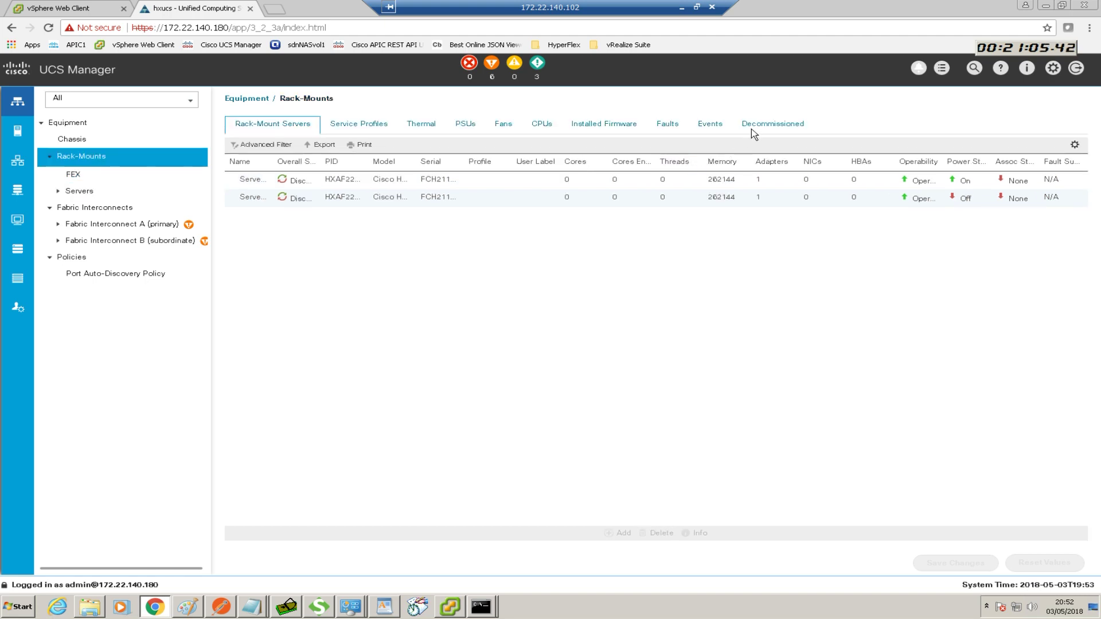
click(759, 131)
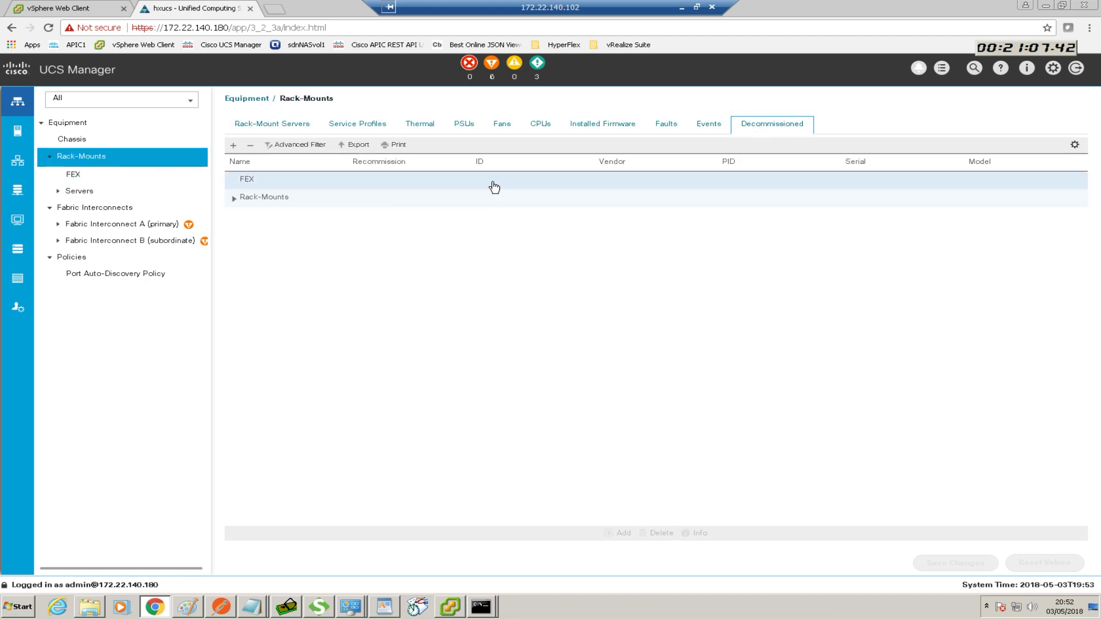
click(233, 198)
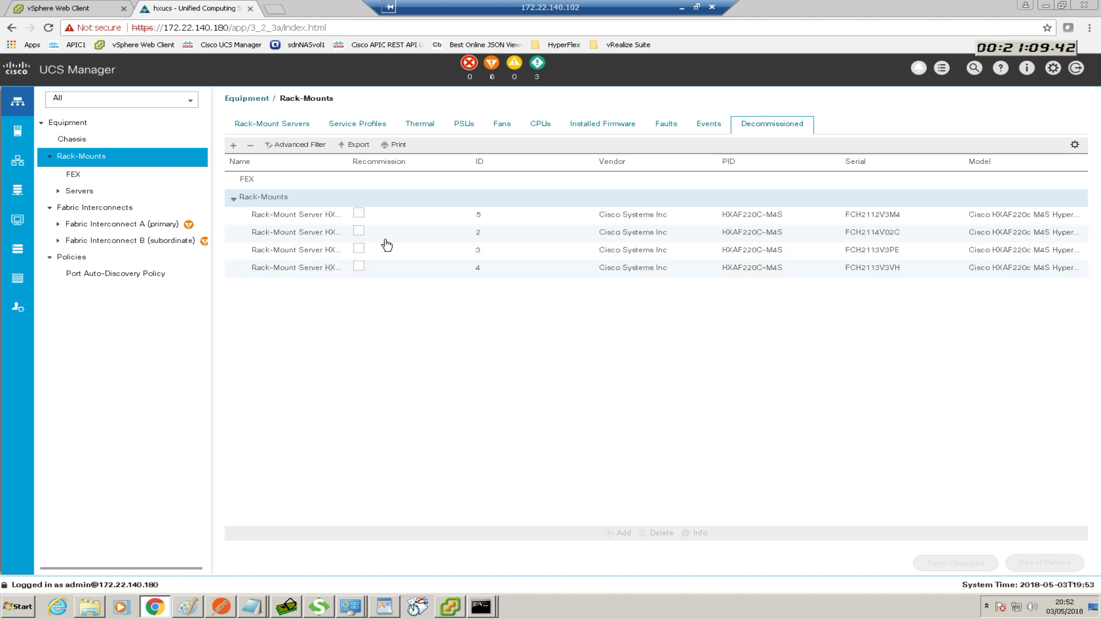
click(404, 270)
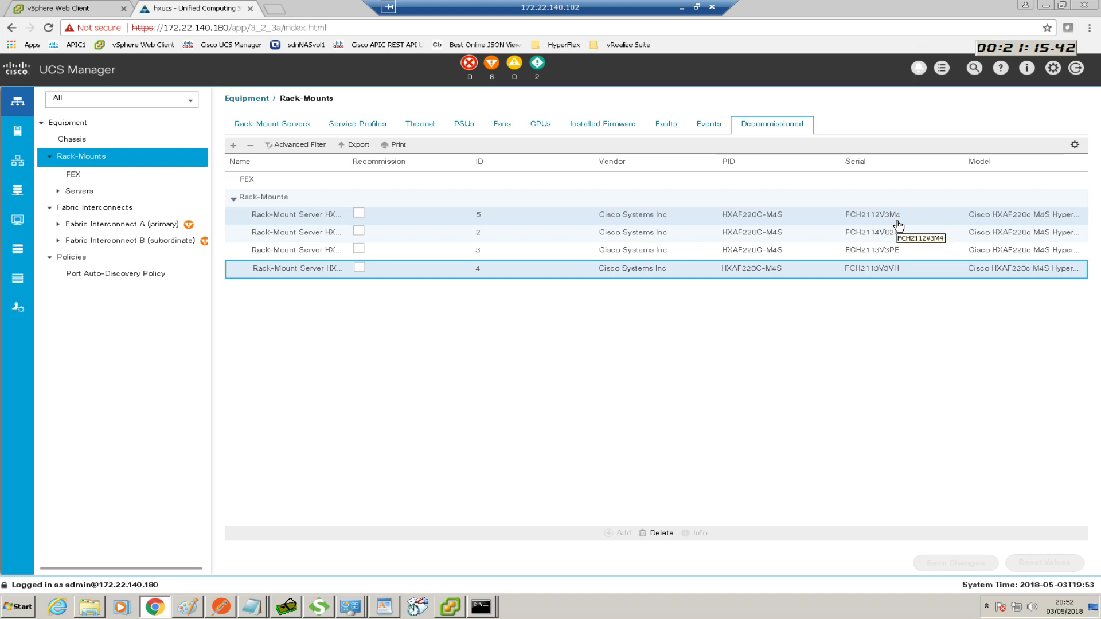
Set server FCH2112V3M4 to ID 3 and FCH2114V02C to ID 4
click(476, 216)
click(479, 217)
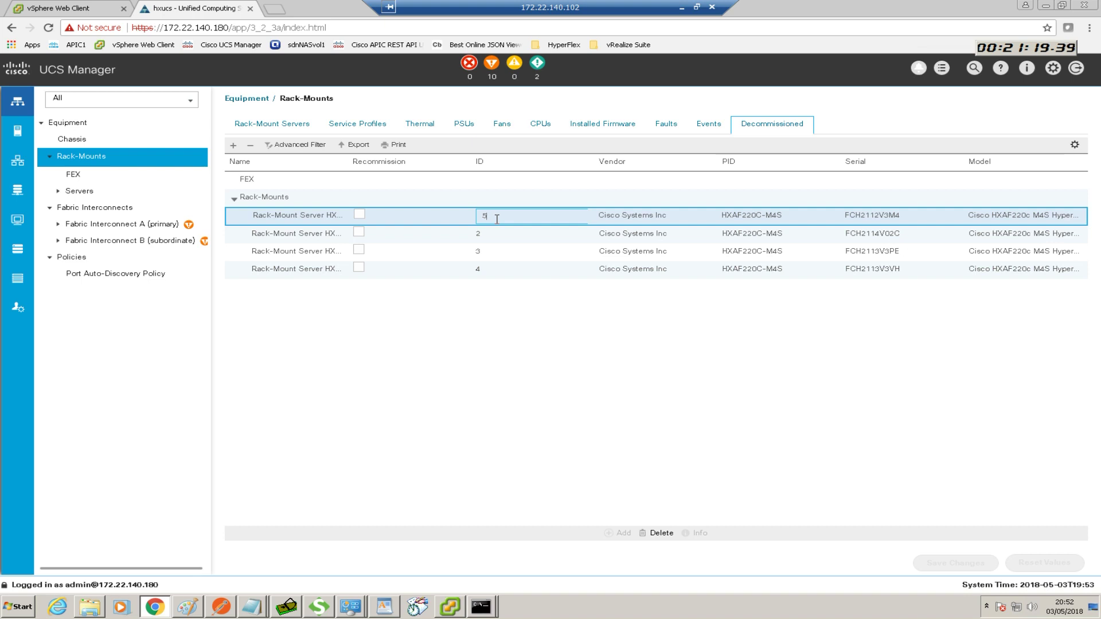
text(3)
click(485, 339)
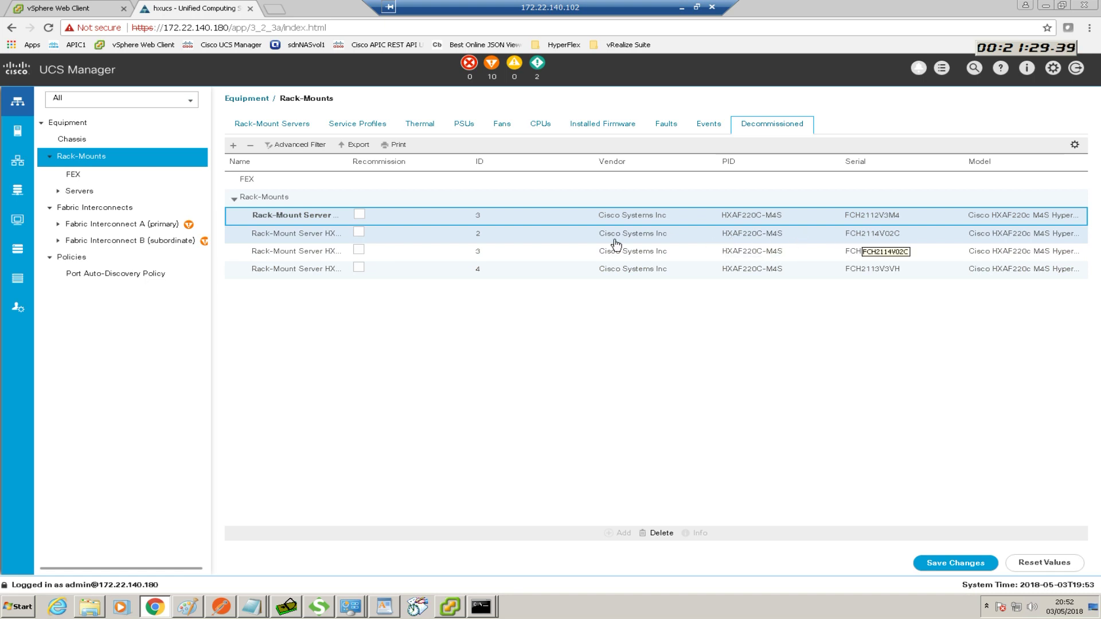
click(481, 240)
click(481, 240)
text(4)
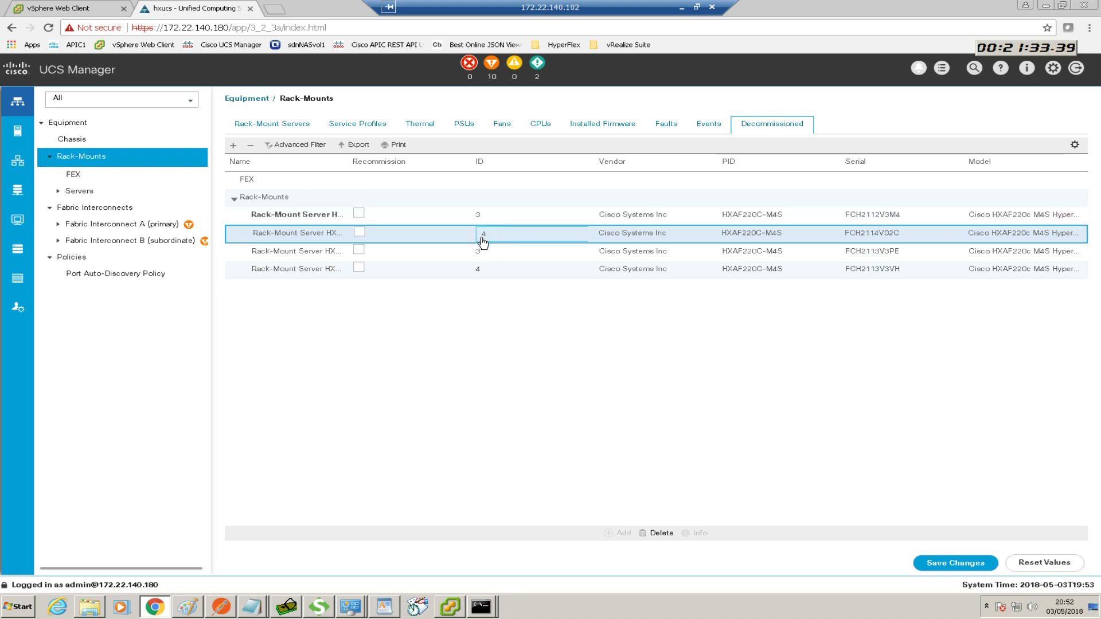
click(506, 341)
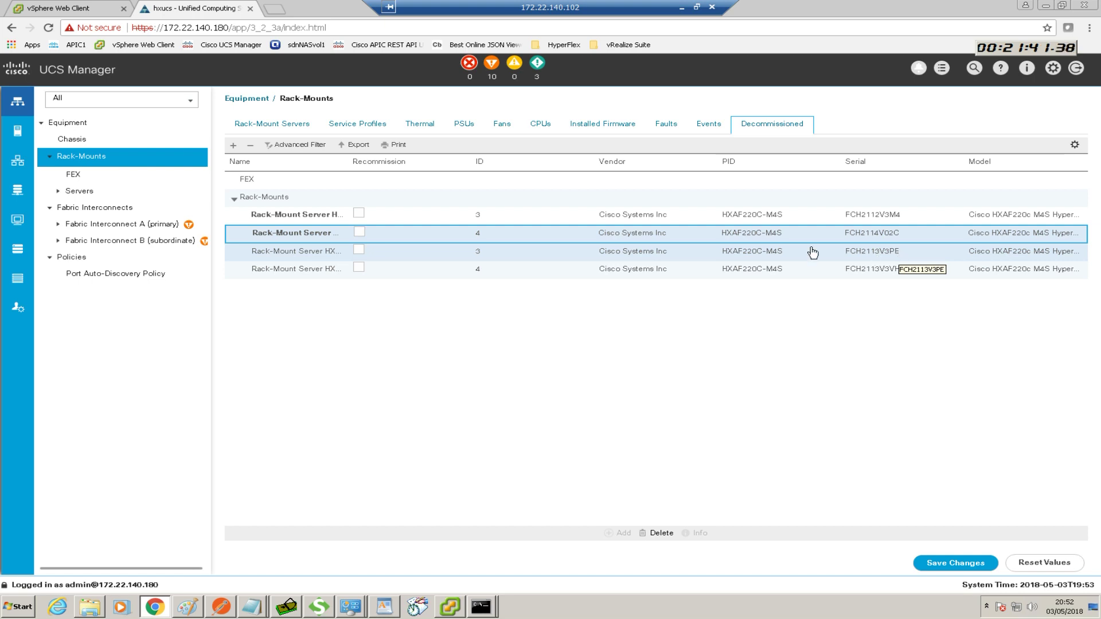
Set server FCH2113V3PE to ID 5 and FCH2113V3VH to ID 2
click(481, 253)
click(481, 253)
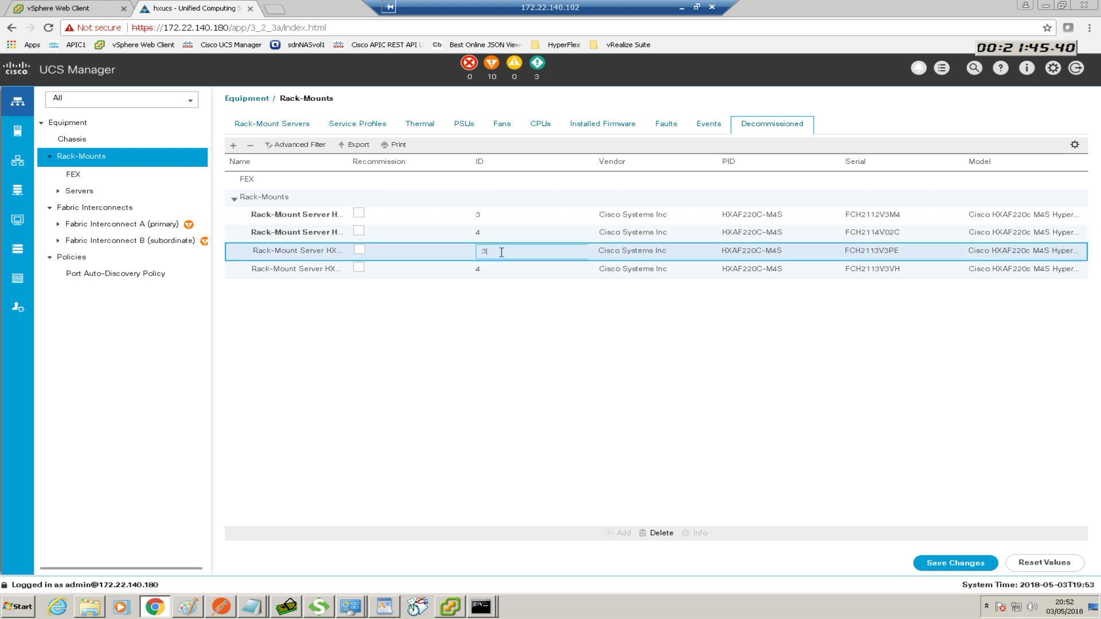
click(510, 320)
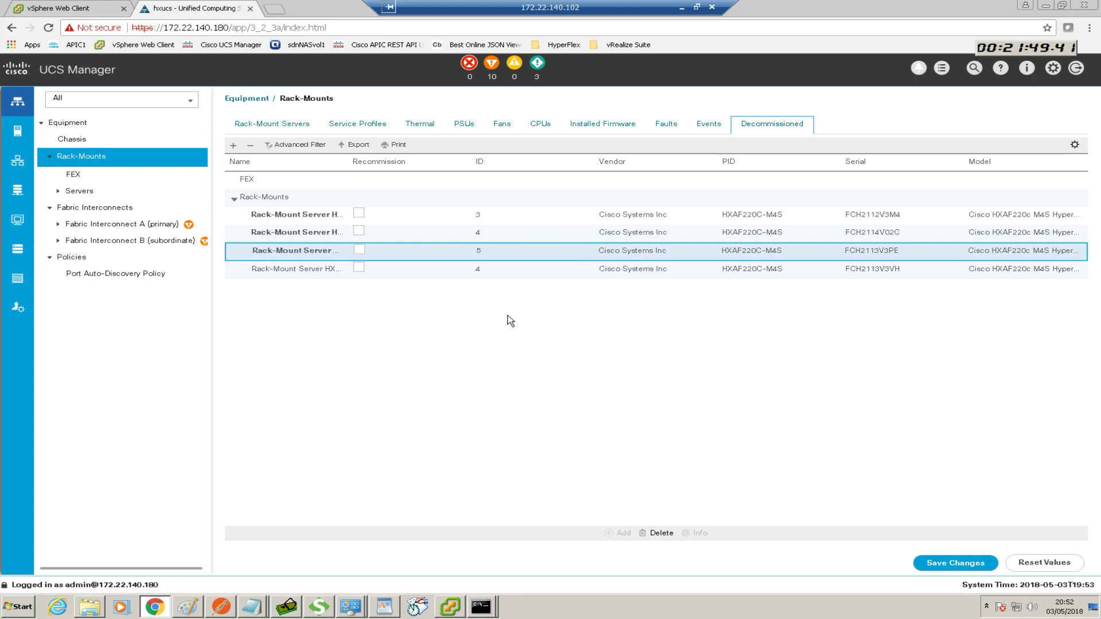
click(485, 265)
click(483, 270)
text(4)
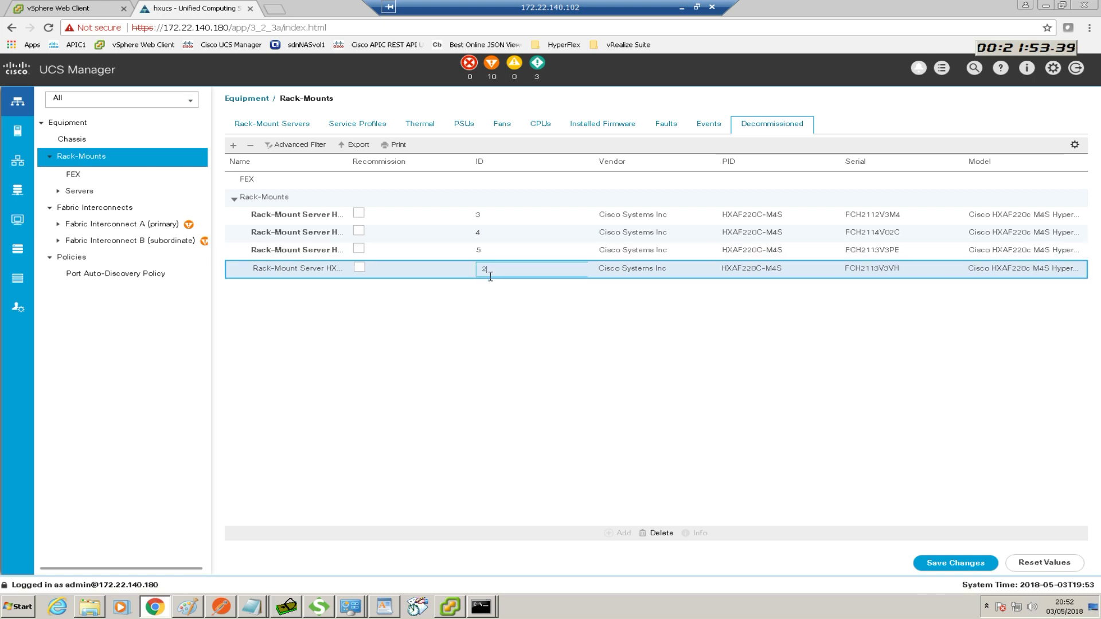
click(481, 376)
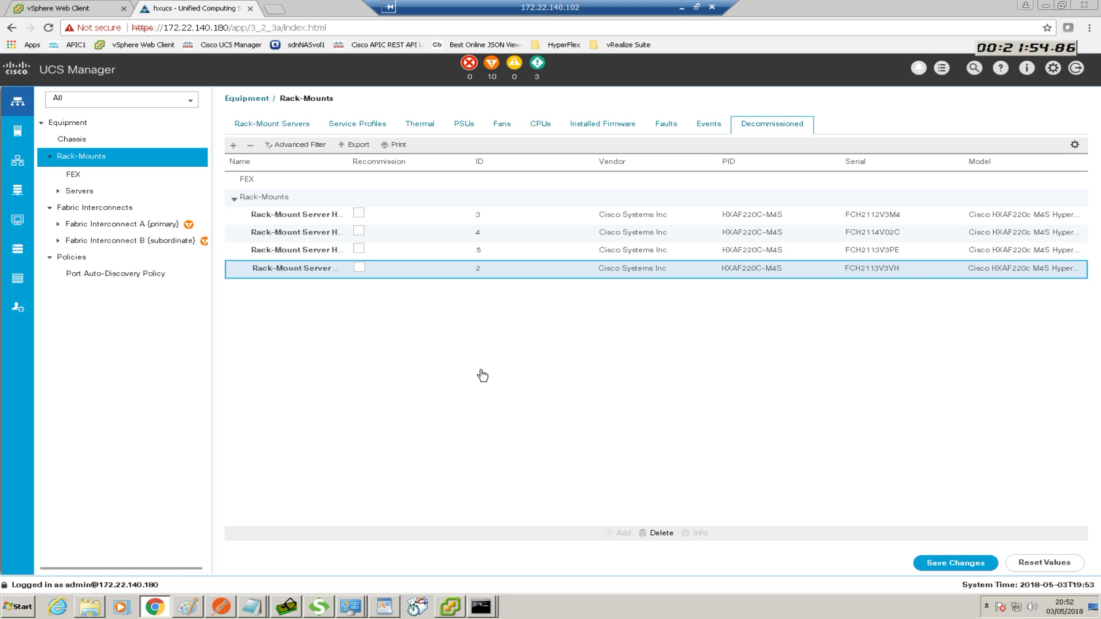
Mark the decommissioned servers for recommission and save the changes
click(358, 215)
click(359, 232)
click(359, 248)
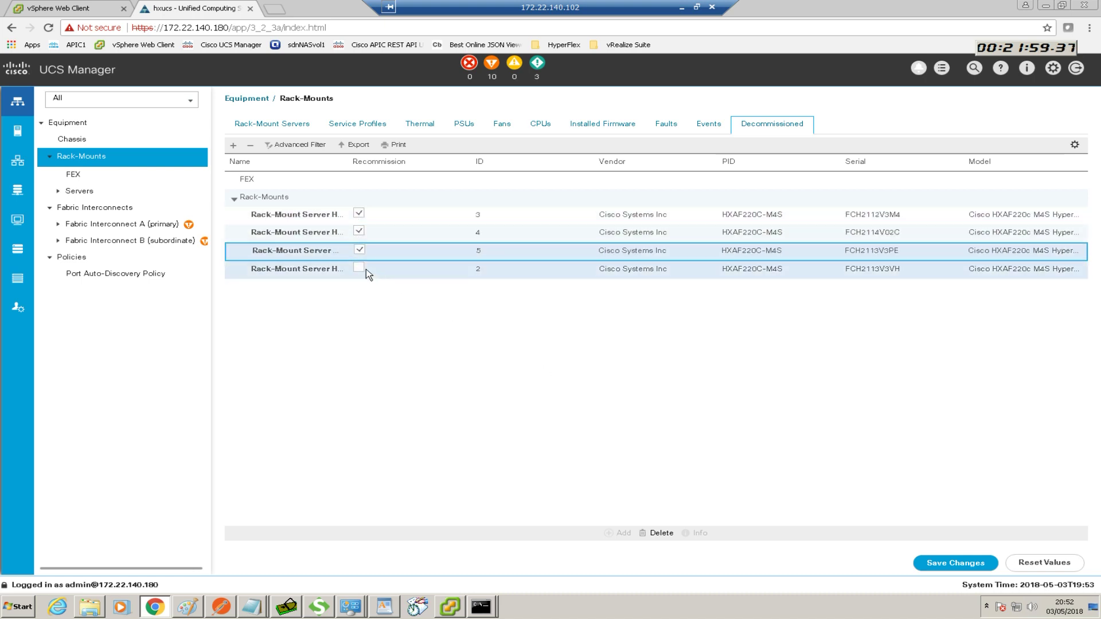
click(955, 562)
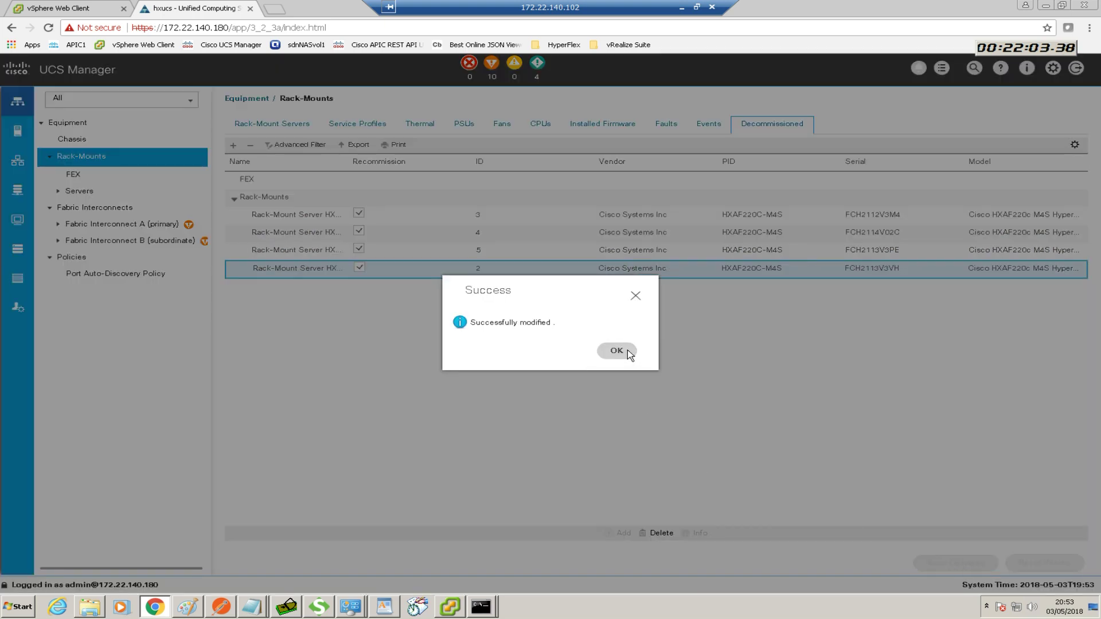
click(616, 351)
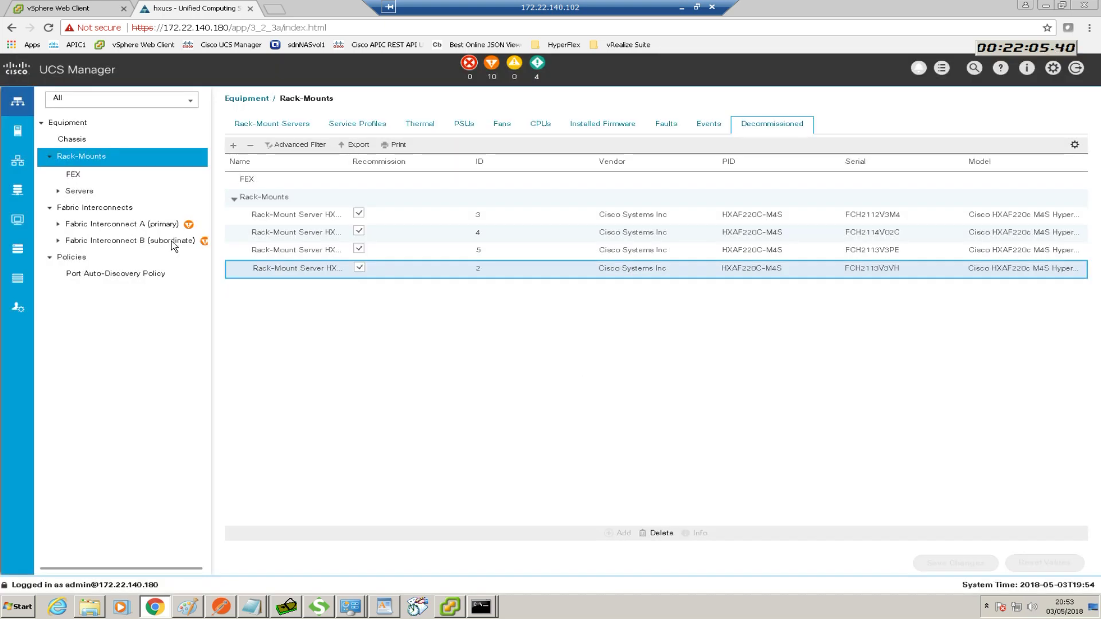
Return to the Servers list showing Servers 1–6 and widen the Serial column
click(79, 191)
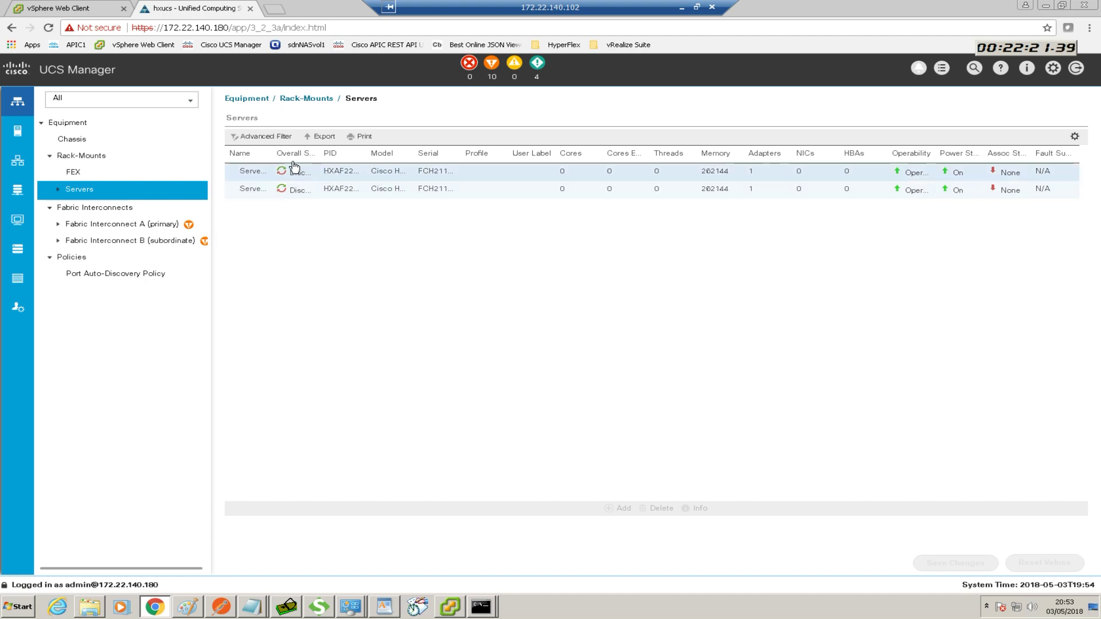
drag(273, 153, 330, 153)
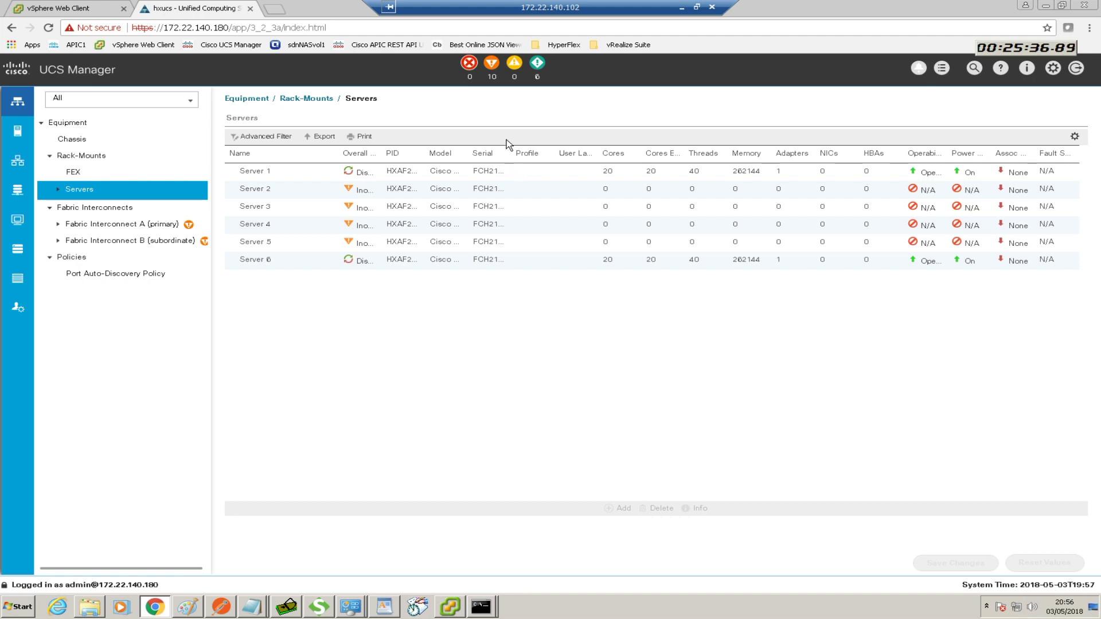
Sort servers by full serial number, then bring Visio's rack layout alongside UCS Manager
click(492, 158)
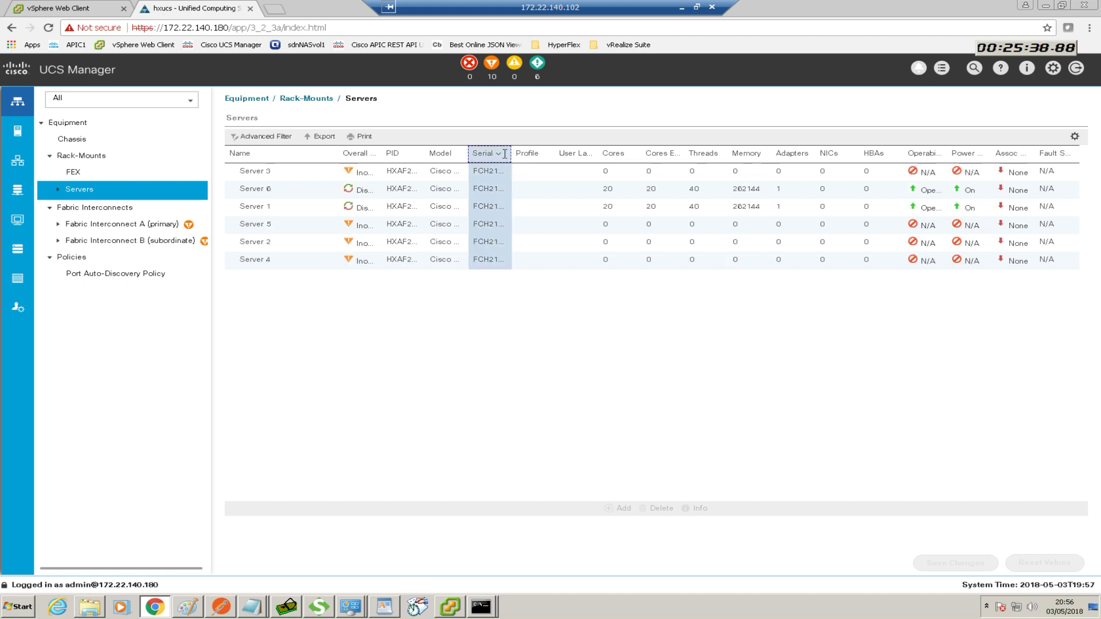
drag(510, 153, 600, 154)
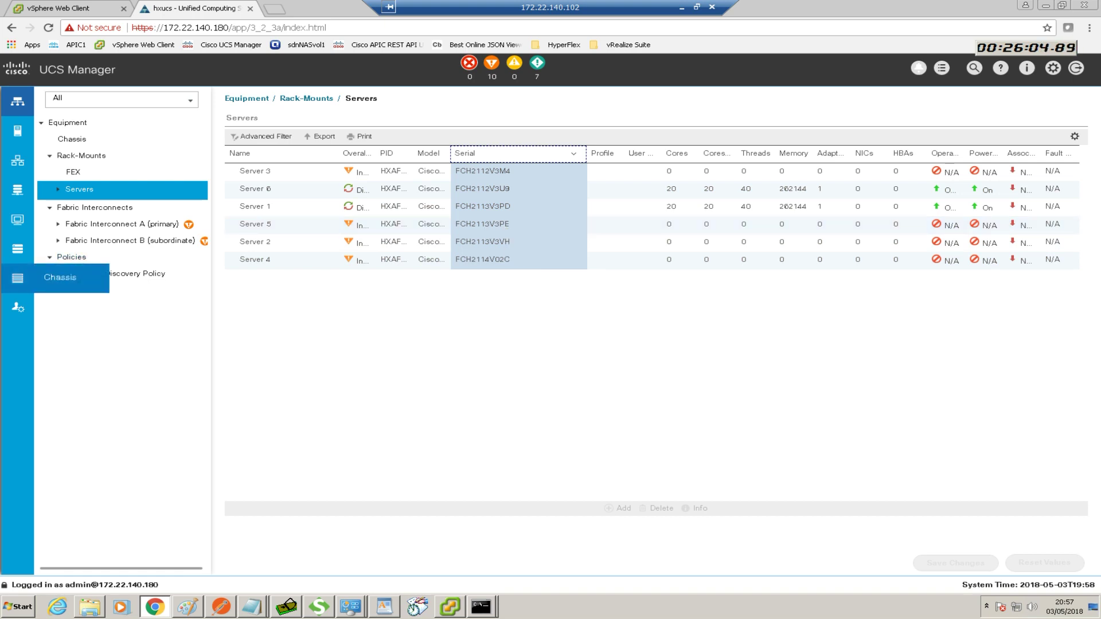
key(alt+Tab)
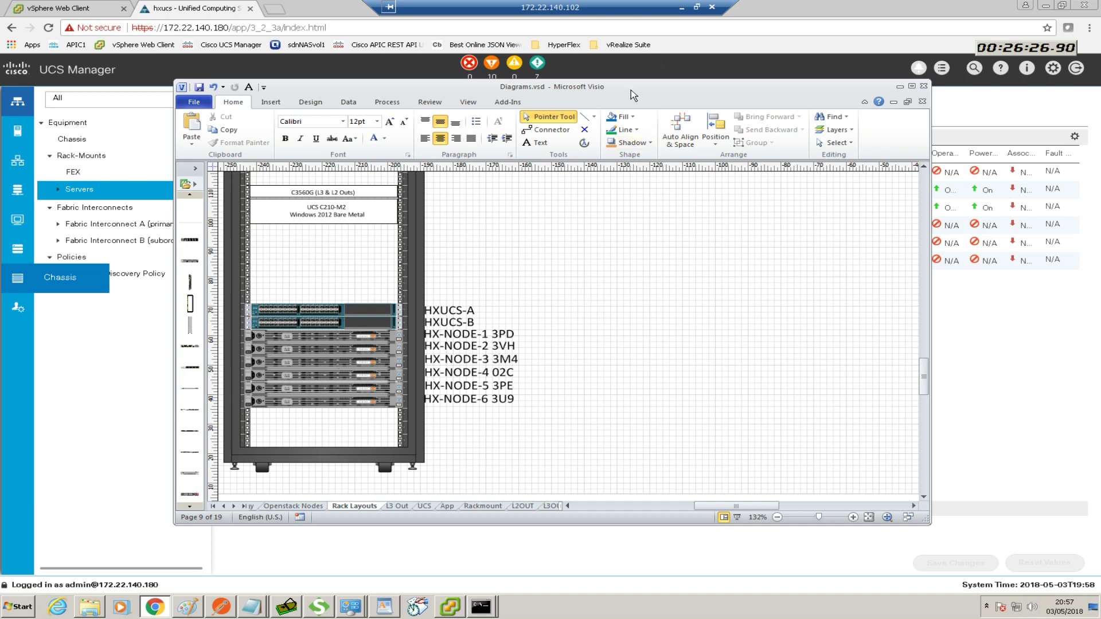
Move the Visio rack diagram onto the other monitor, off this screen
drag(630, 90, 0, 163)
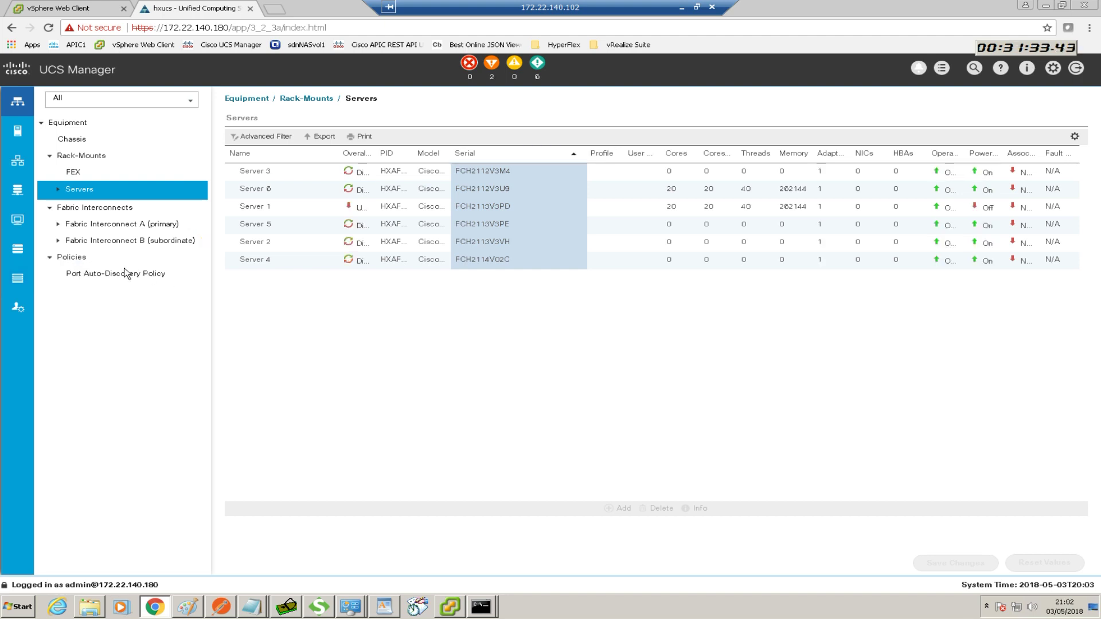
Sort and widen the Overall Status column, then show the top-level Equipment view
click(359, 154)
mouse_move(451, 154)
mouse_down()
mouse_move(410, 154)
mouse_move(462, 154)
mouse_up()
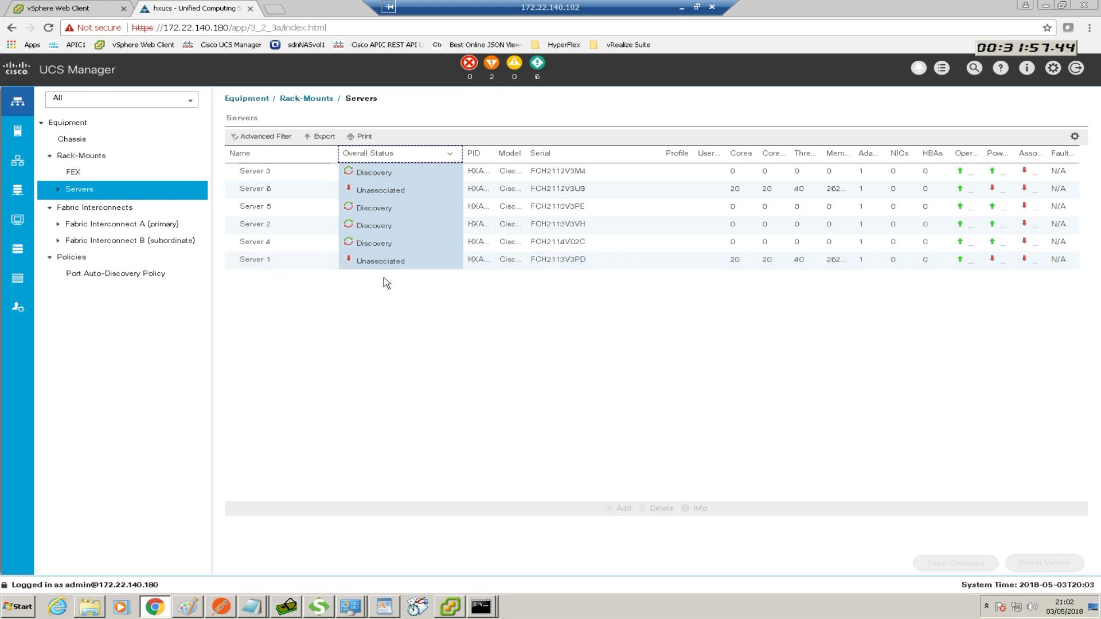
click(76, 124)
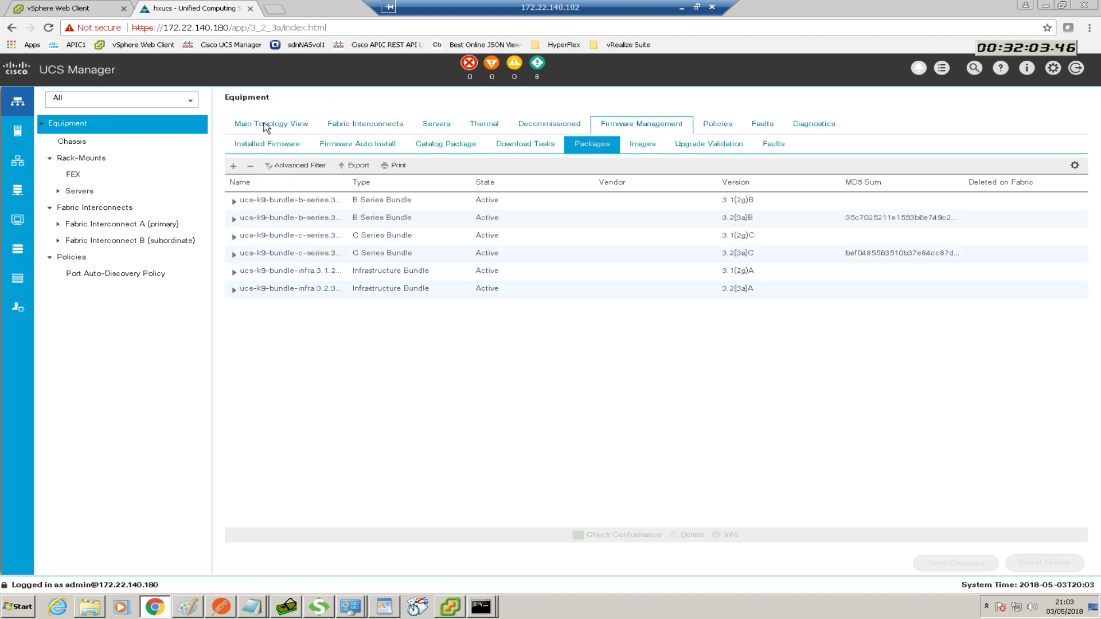
Switch to the Main Topology View and select Server 4
click(265, 124)
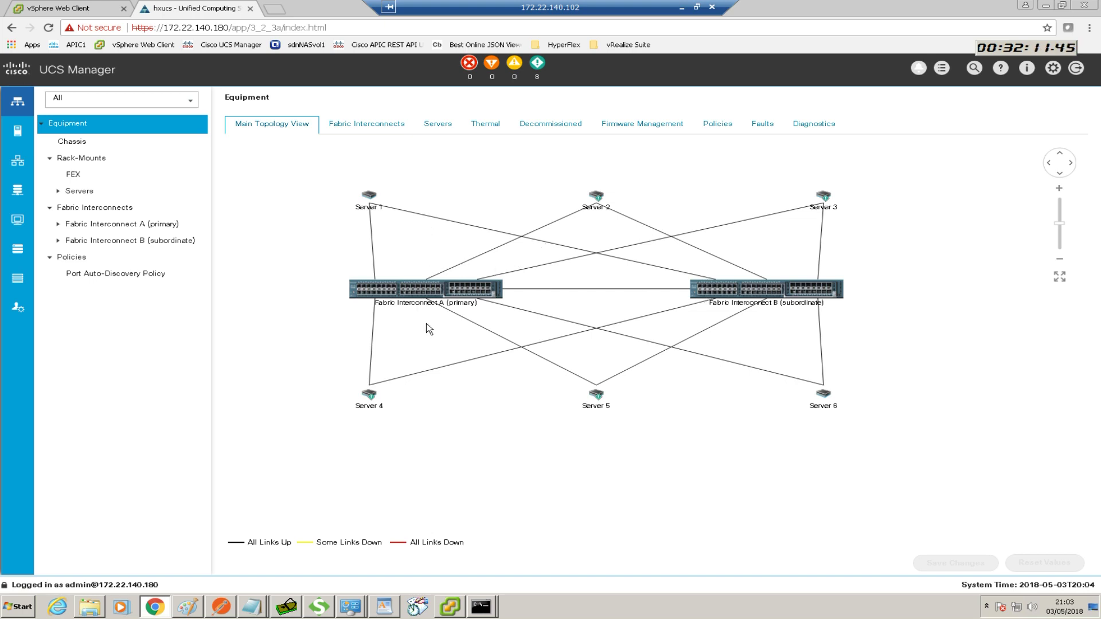
click(372, 400)
Open Rack-Mount Server 4's properties from the topology, then close them
double_click(371, 398)
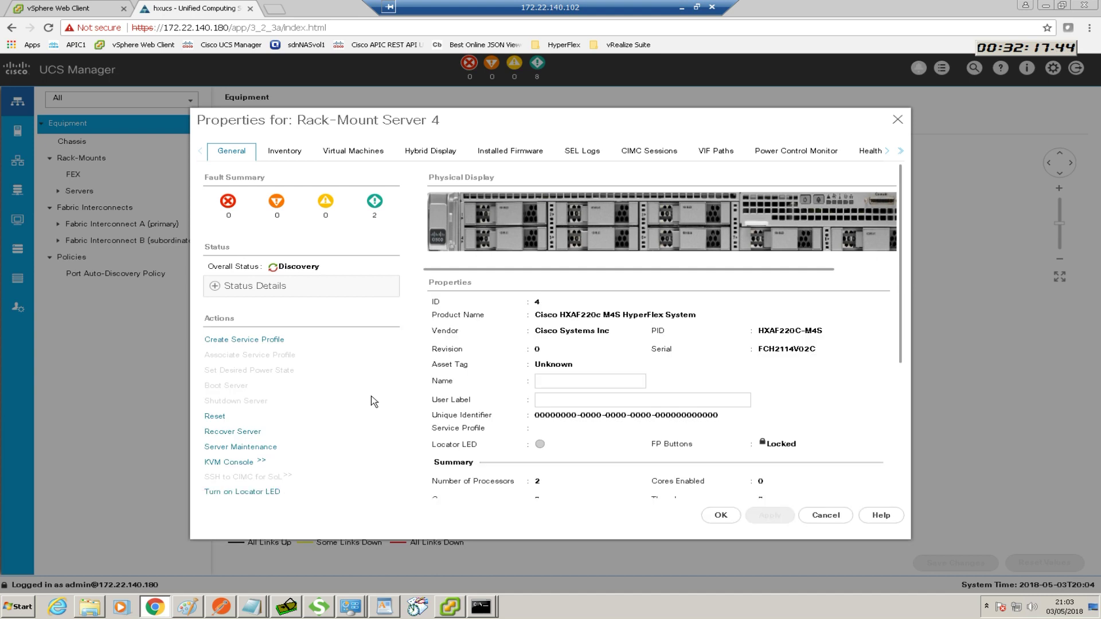
click(897, 120)
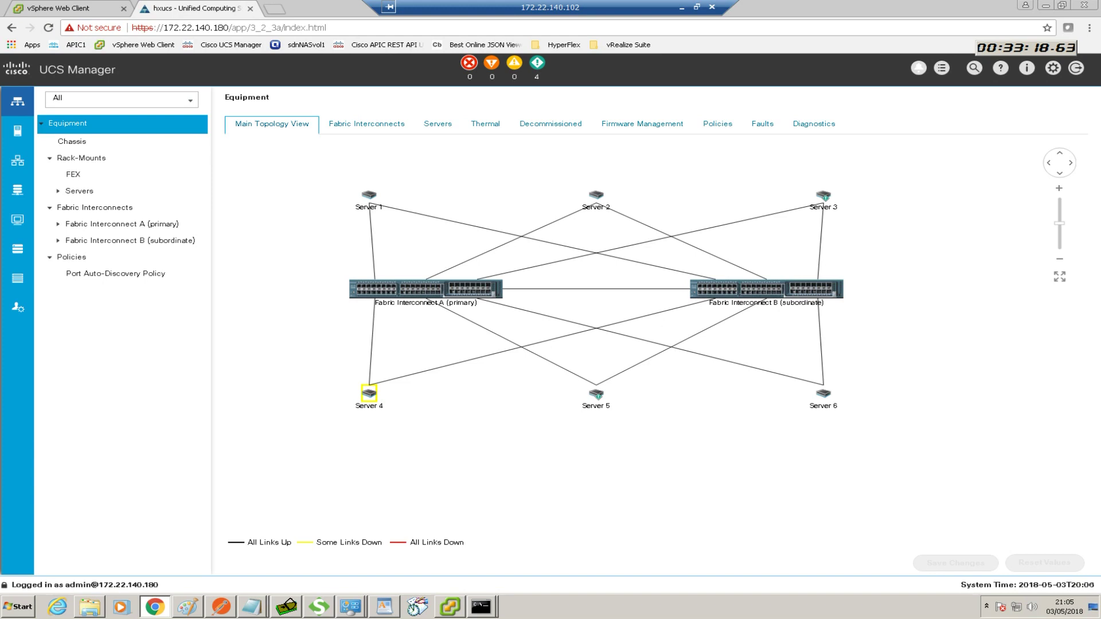
Bring Visio's HyperFlex Kit cabling diagram onscreen, view it maximized, then restore the window
drag(0, 163, 534, 108)
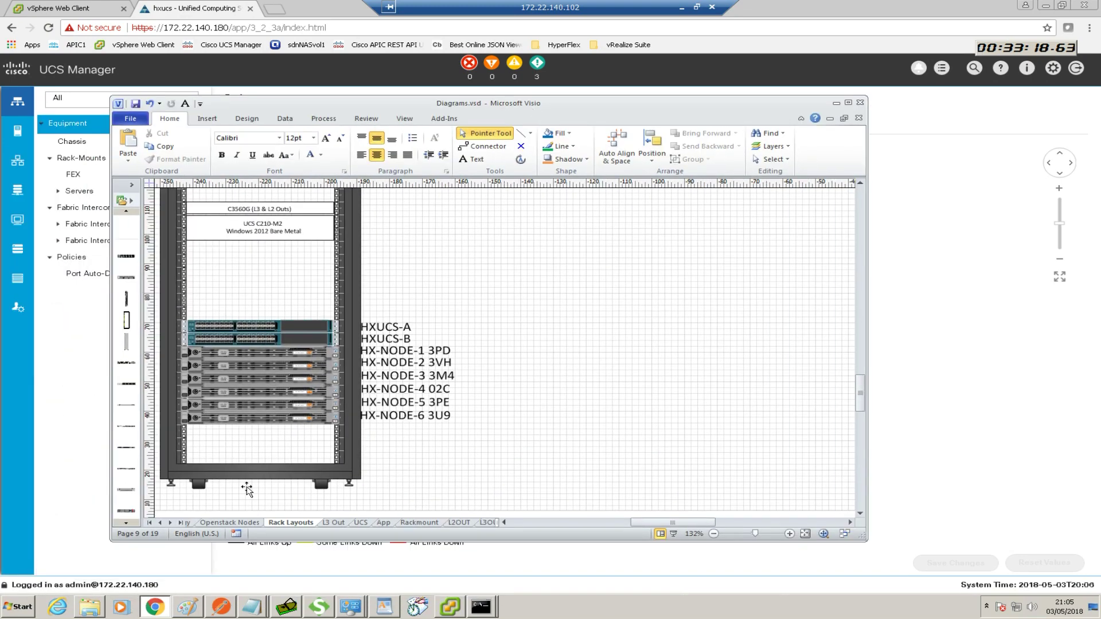
click(179, 522)
click(390, 522)
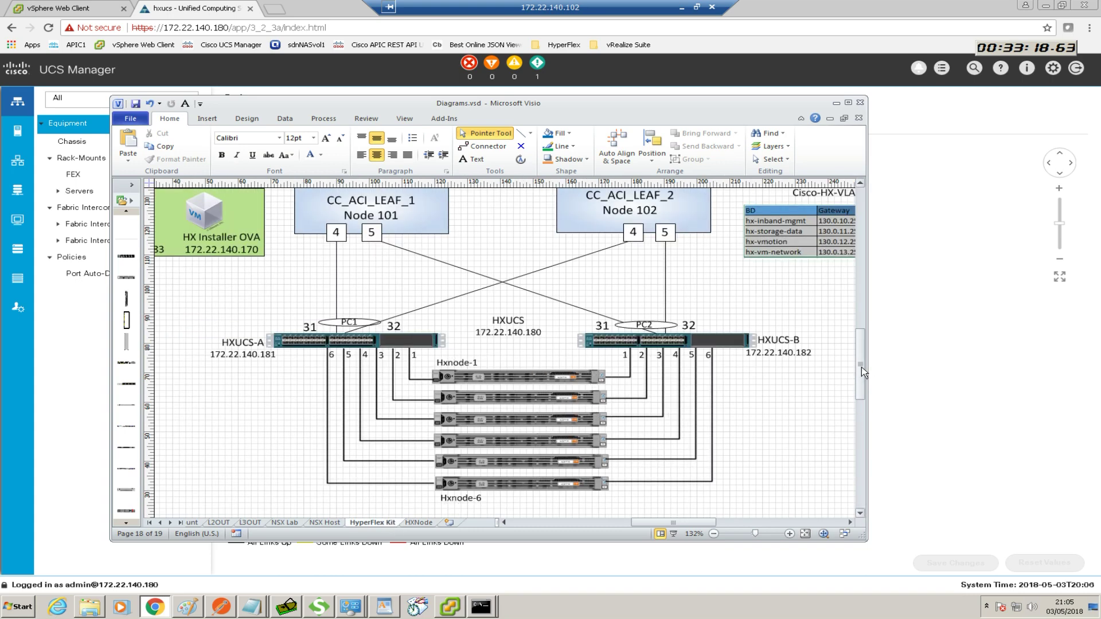
drag(860, 367, 861, 360)
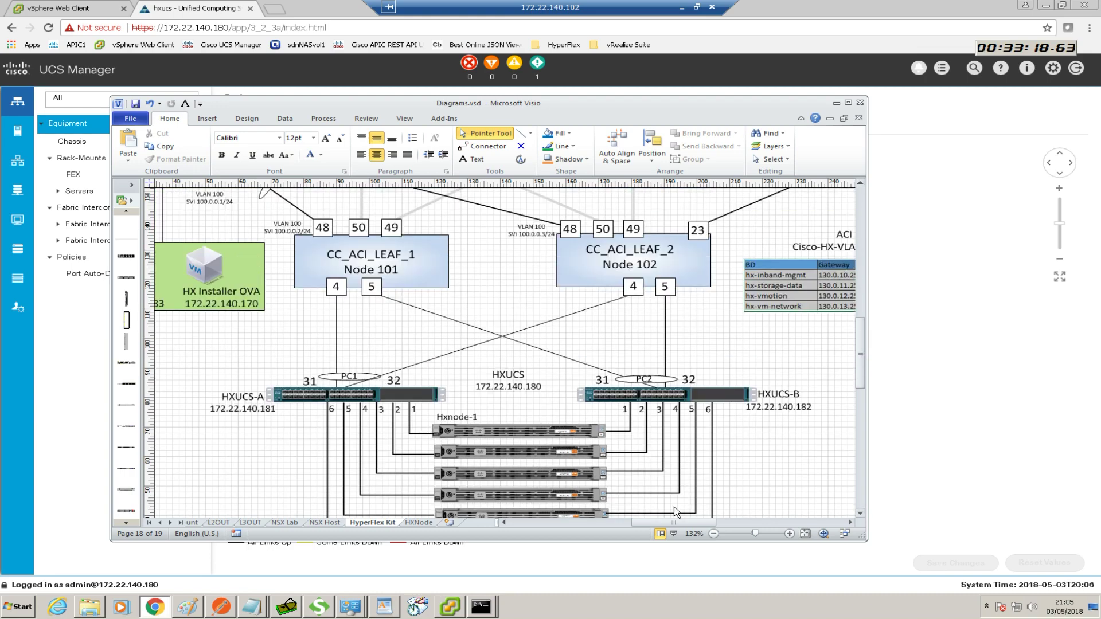
click(848, 104)
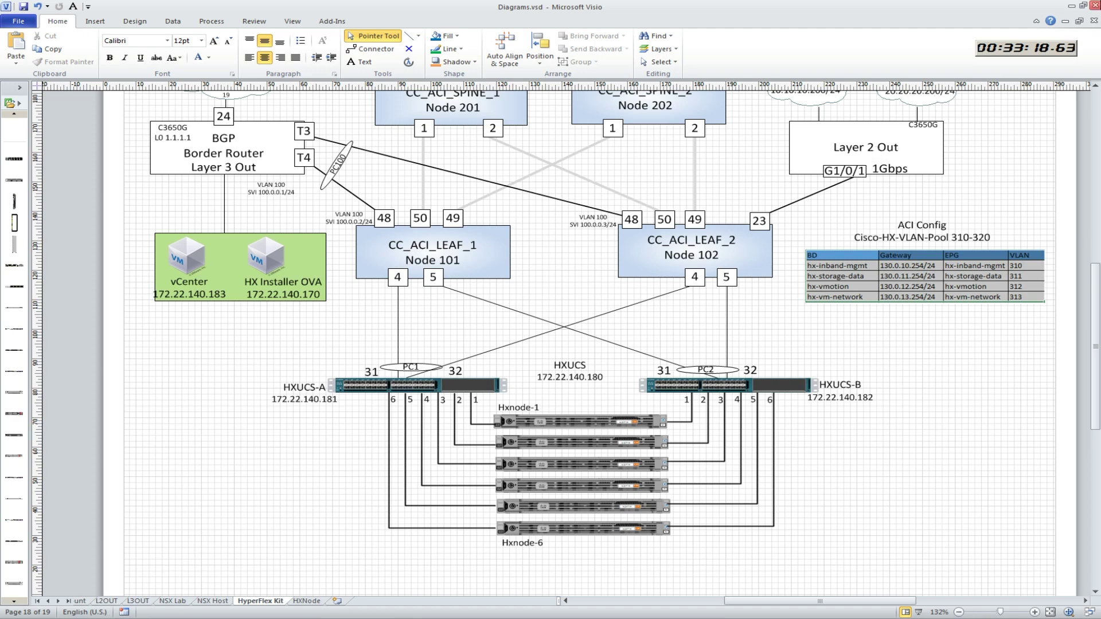
click(1082, 6)
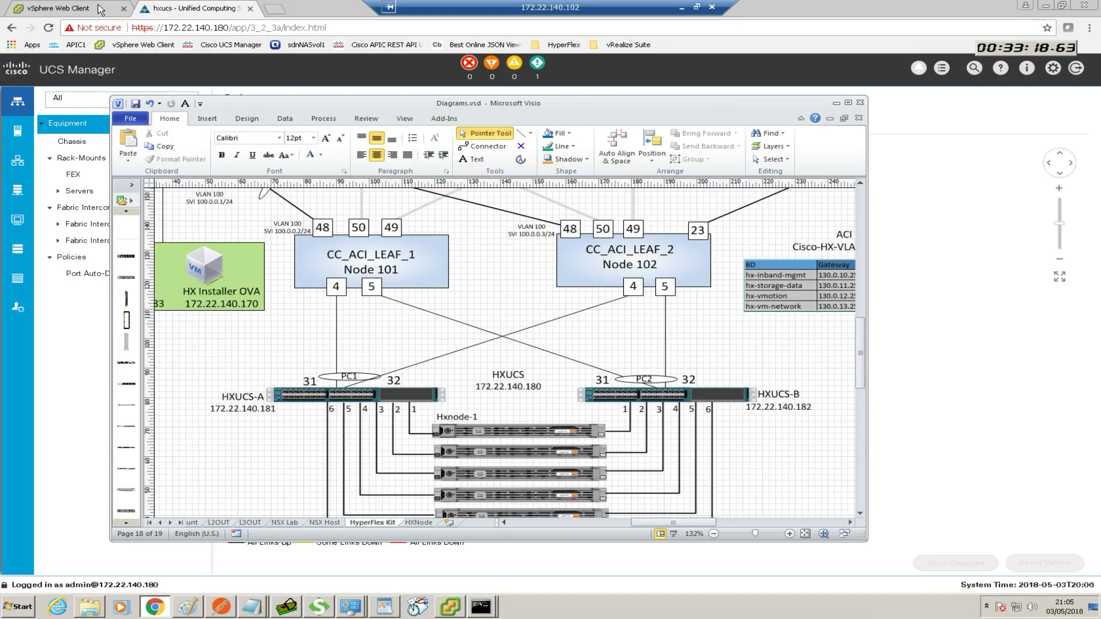
In a new tab, search cisco.com Support downloads for 'hyperflex' and choose HyperFlex HX Data Platform
click(276, 9)
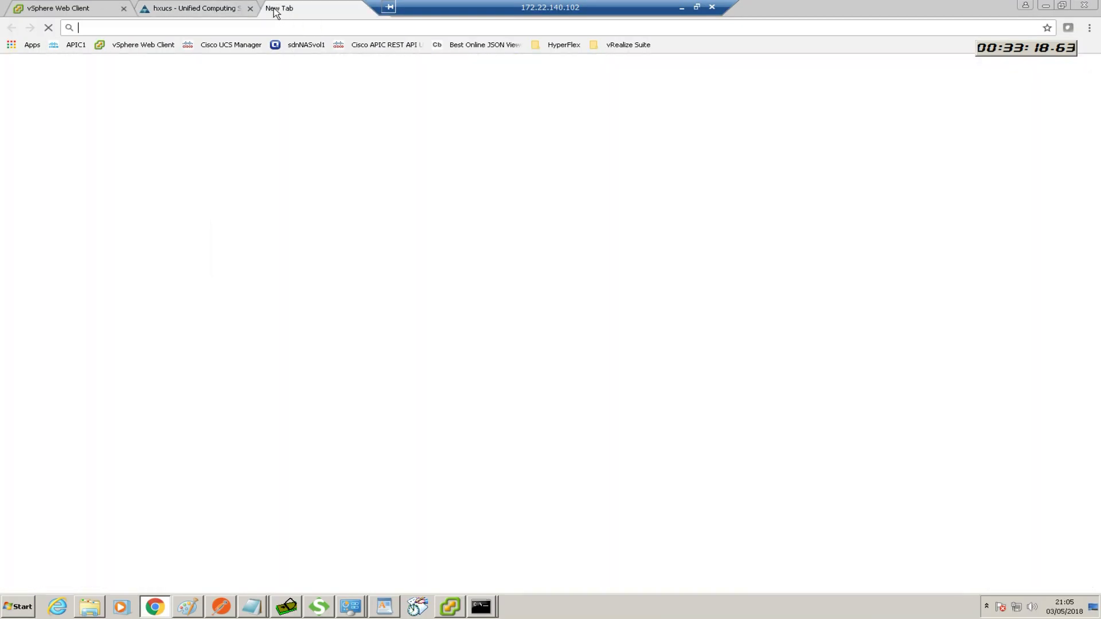
text(cisco.com)
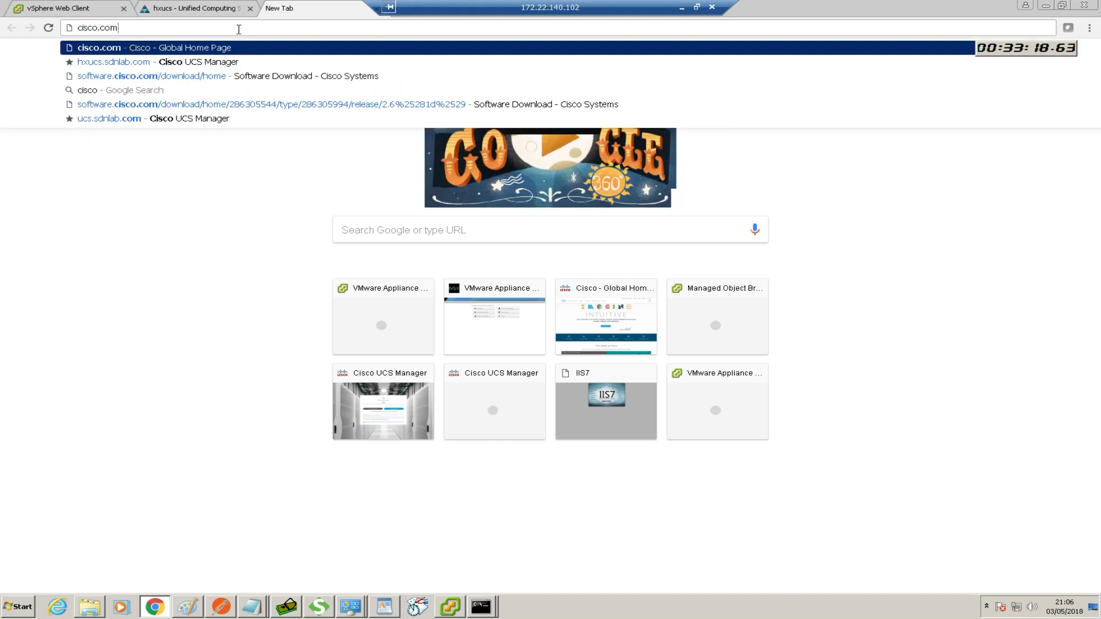
key(Return)
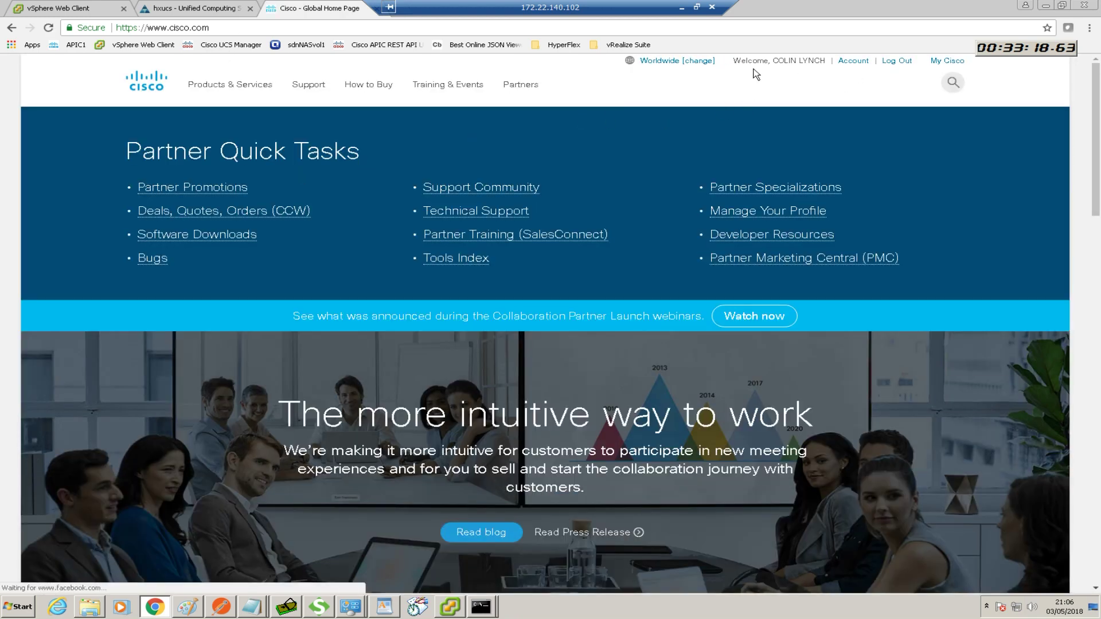
click(301, 86)
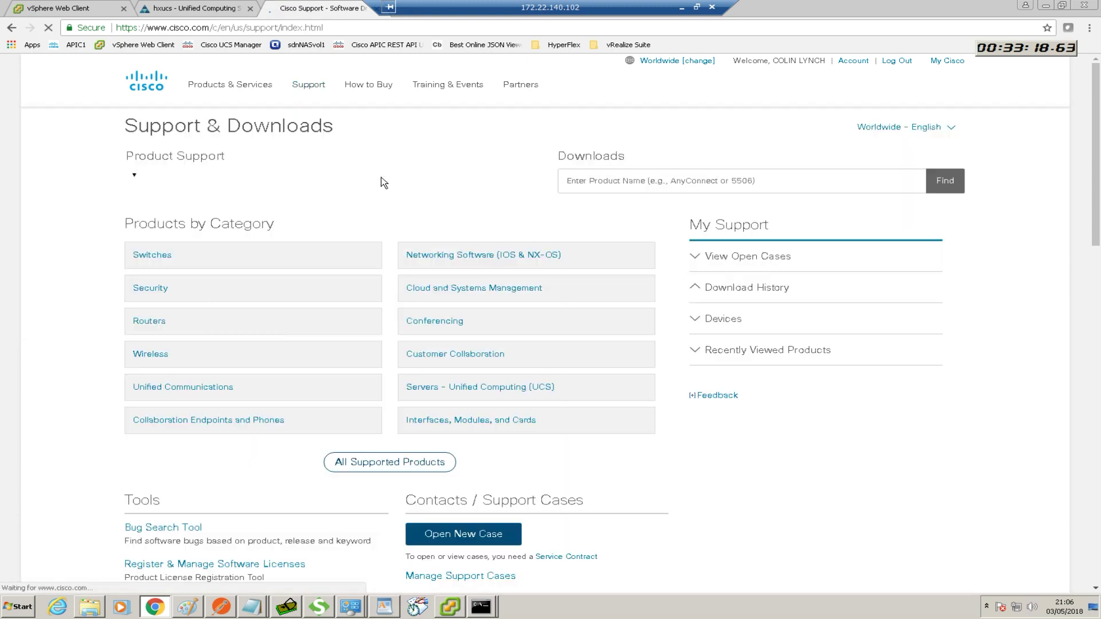
click(623, 186)
text(hype)
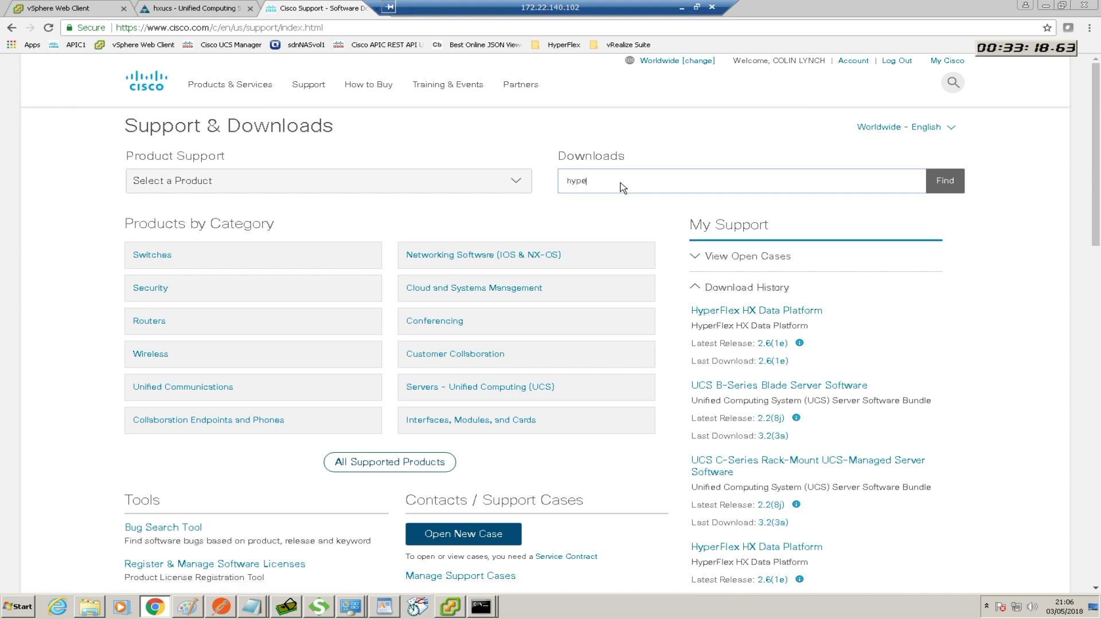
text(rflex)
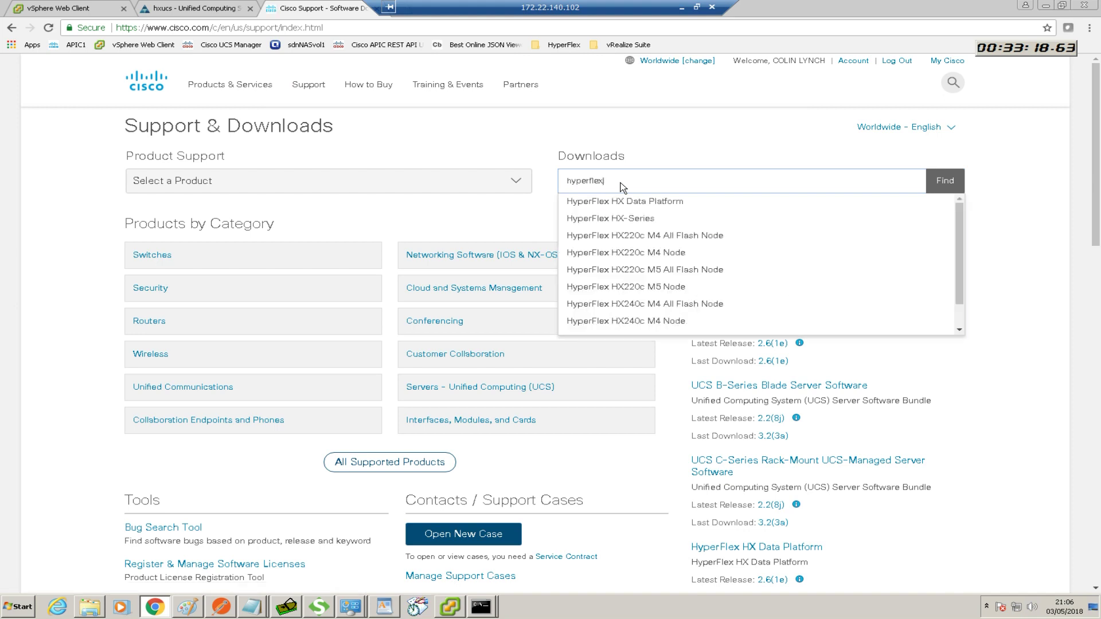
click(642, 204)
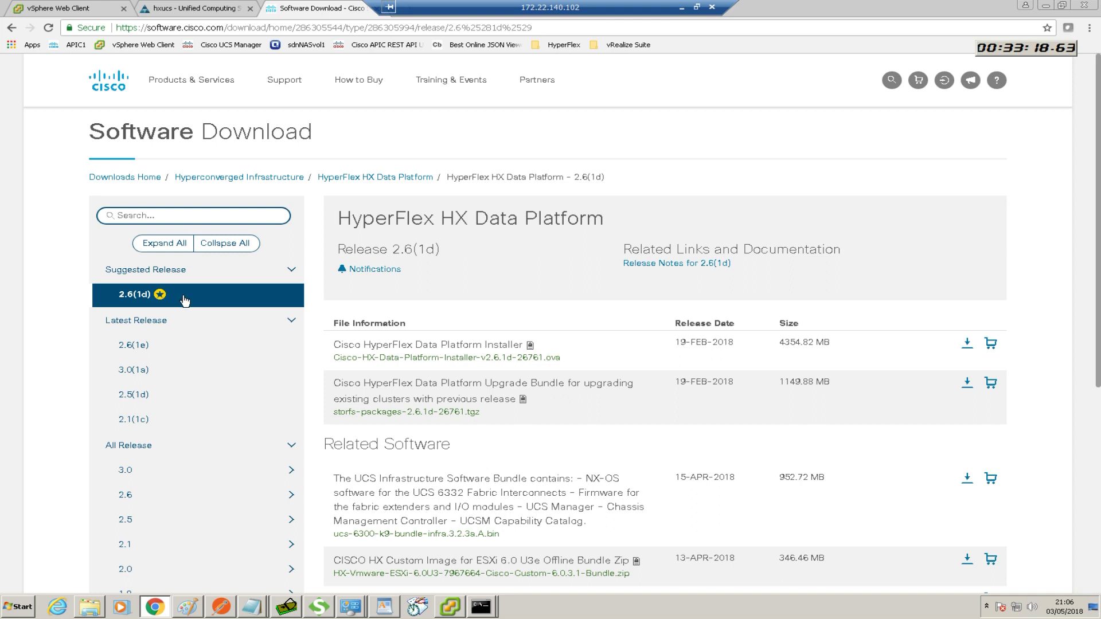
Switch to release 3.0(1a), scroll through its installers and UCS 3.2(3a) bundles, then close the tab
mouse_move(177, 300)
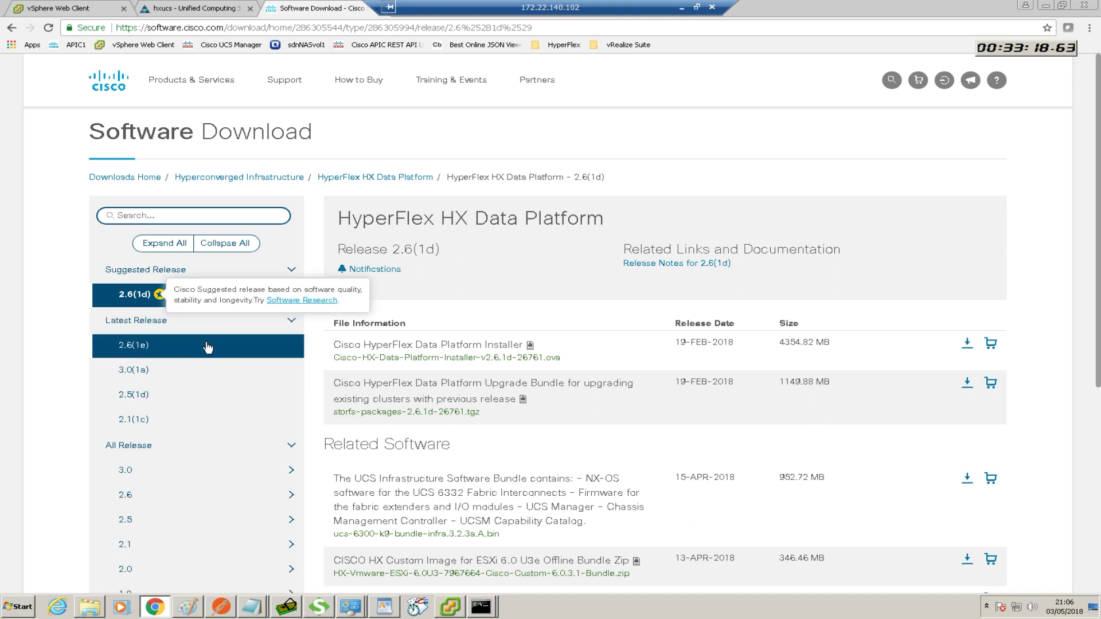
click(138, 374)
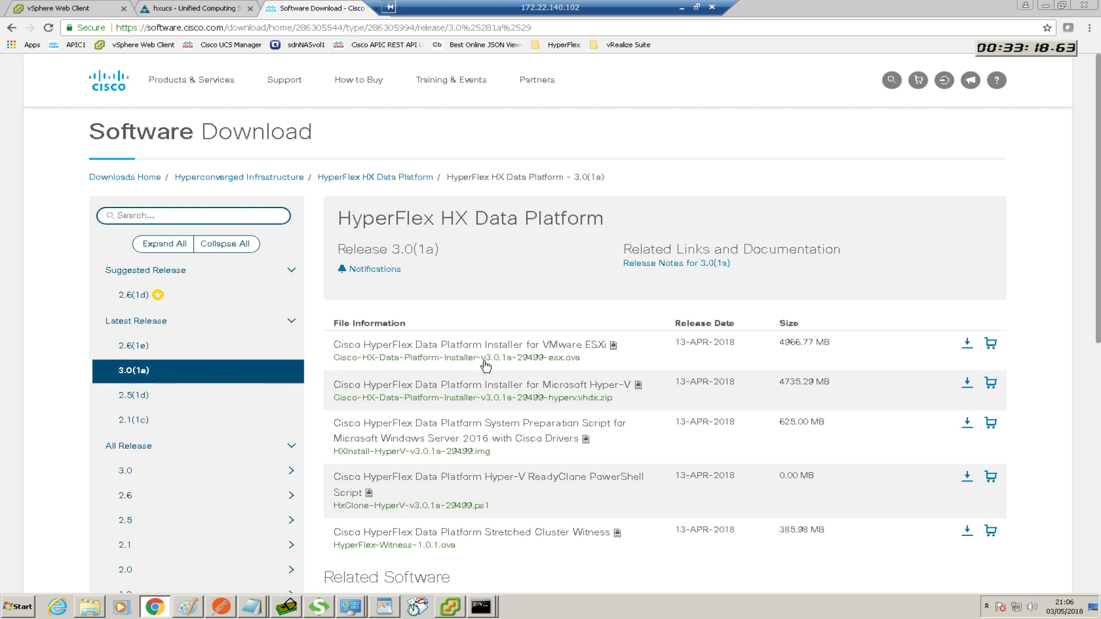
mouse_move(608, 363)
mouse_move(485, 363)
scroll(784, 346, down, 1)
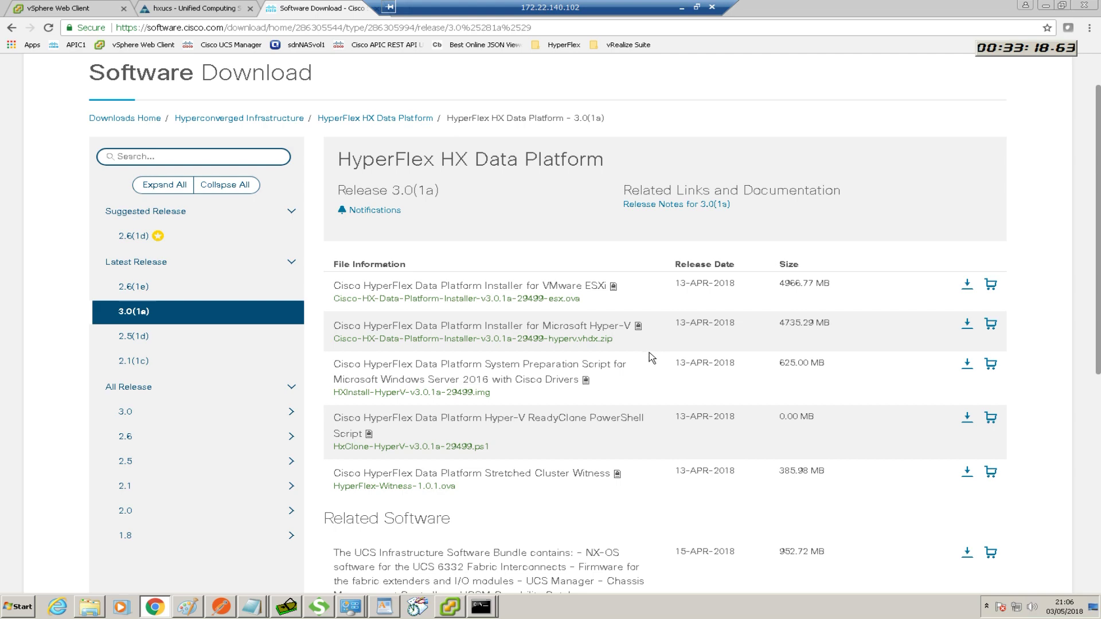
scroll(652, 352, down, 2)
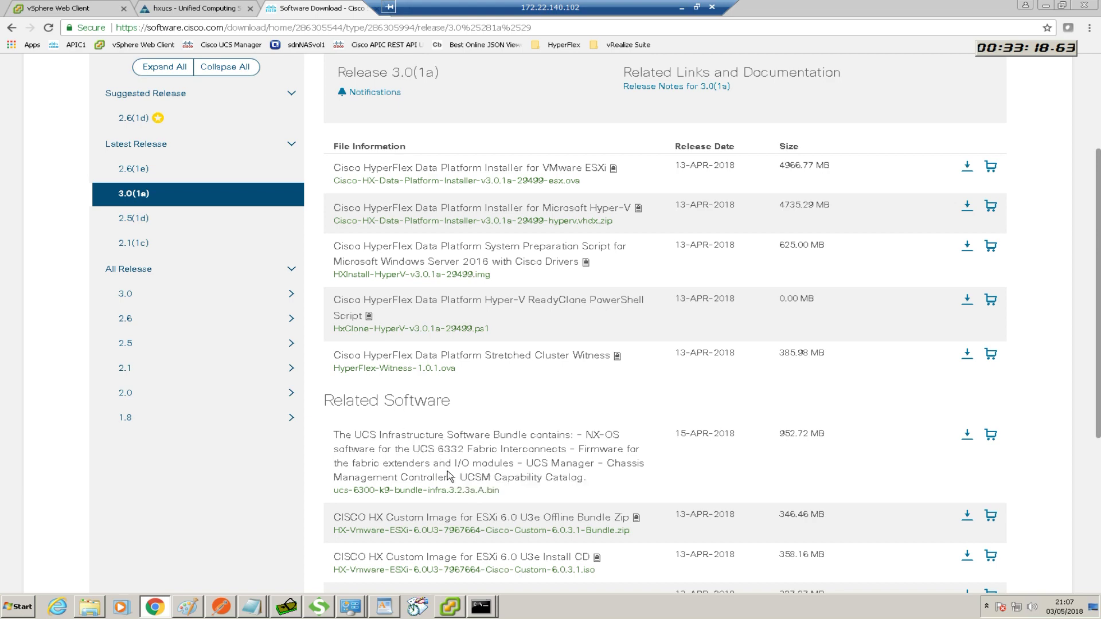
scroll(457, 467, down, 1)
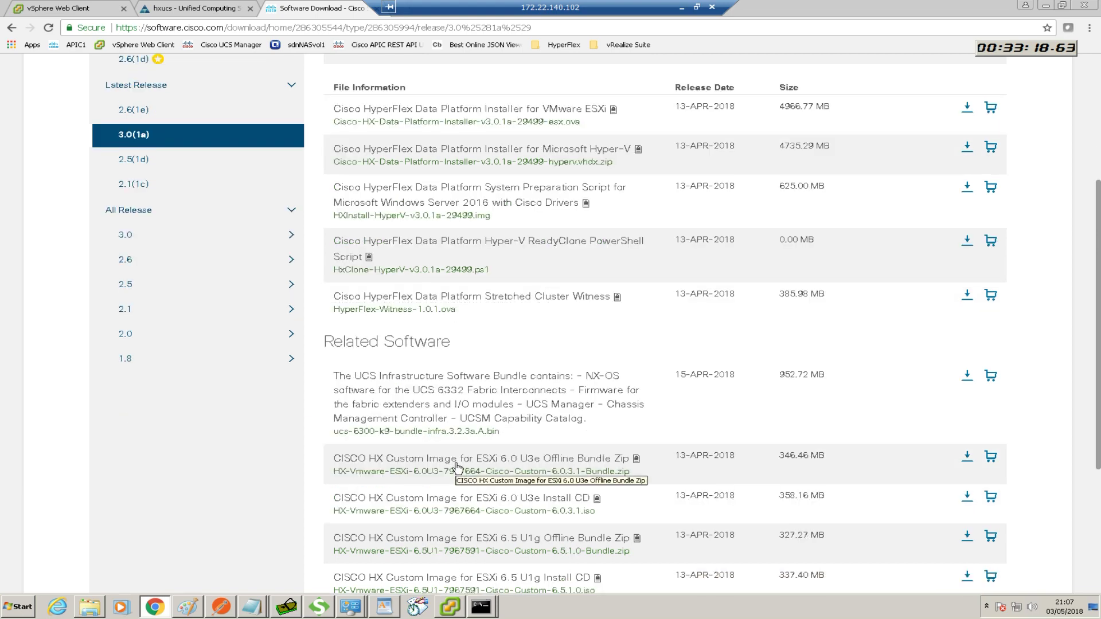
scroll(457, 467, down, 1)
scroll(501, 517, down, 1)
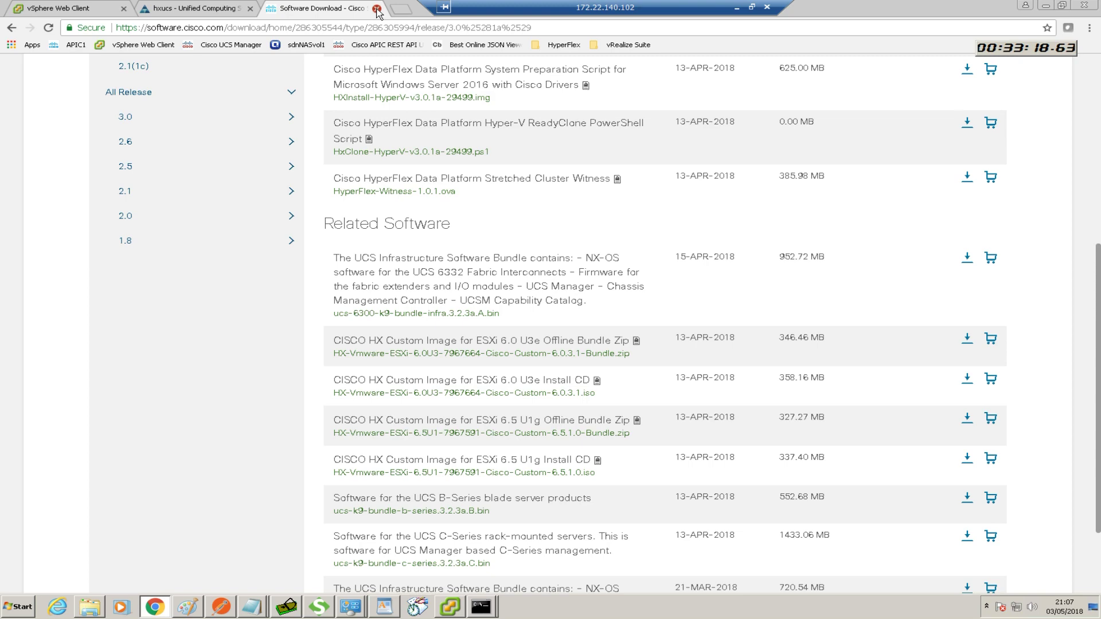
click(376, 9)
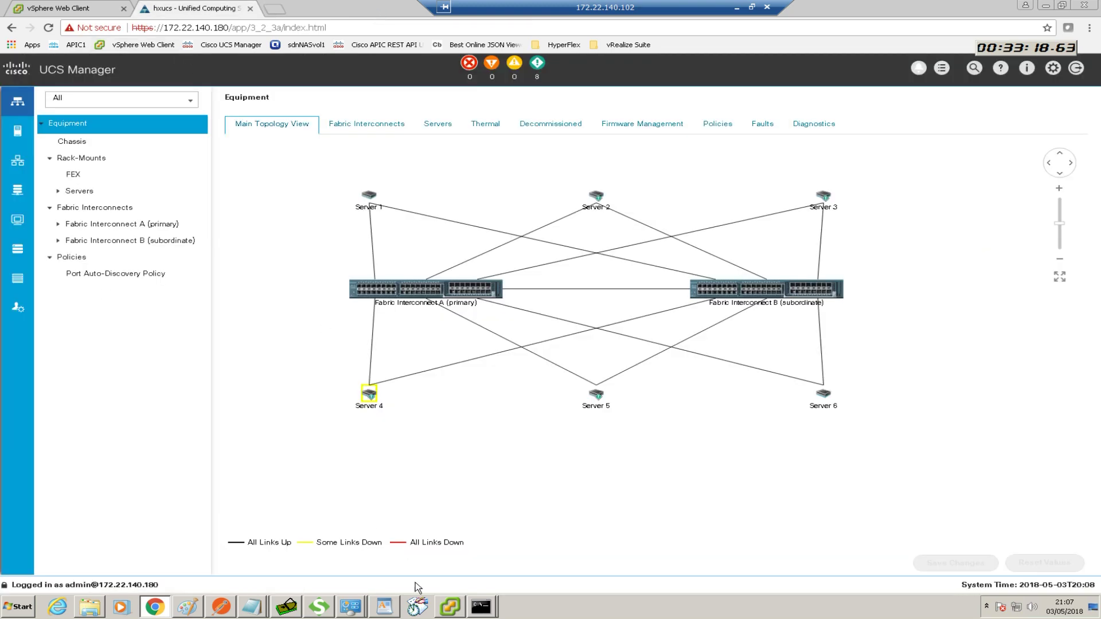
Bring up the vSphere Client on vcenter.sdnlab.com and open its File menu
click(450, 606)
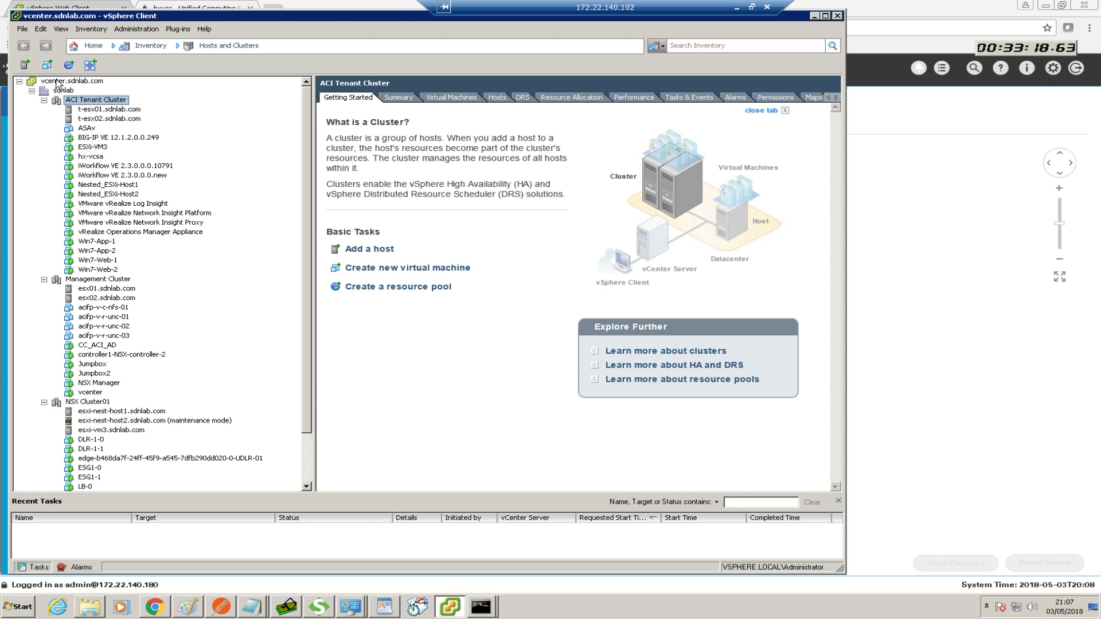
click(23, 30)
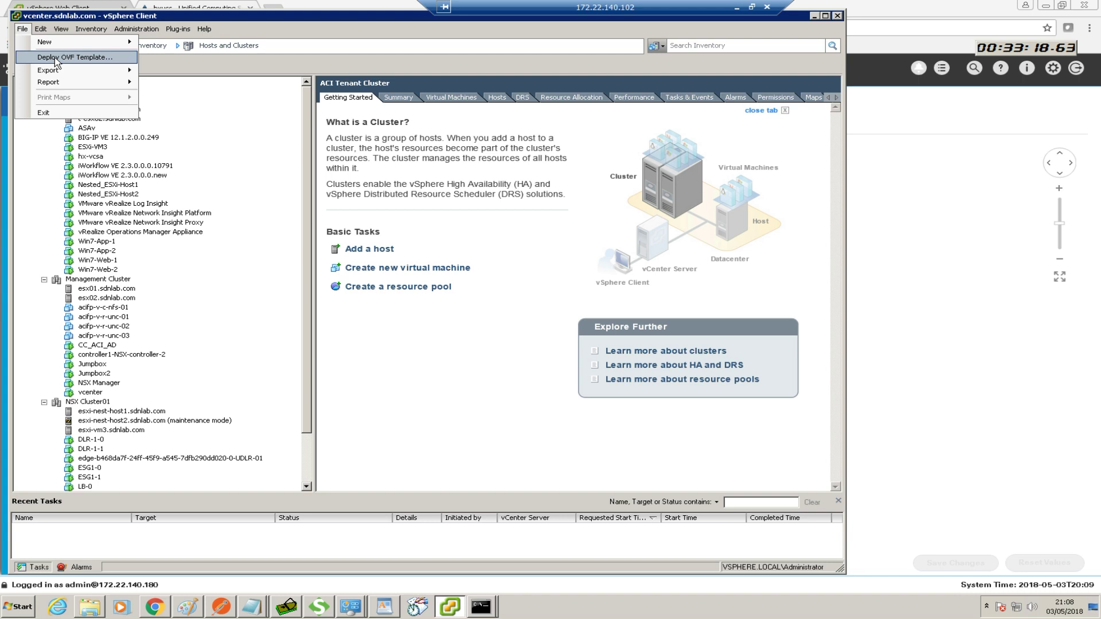
Start Deploy OVF Template with the v3.0.1a HyperFlex Installer OVA as source and review its details
click(55, 58)
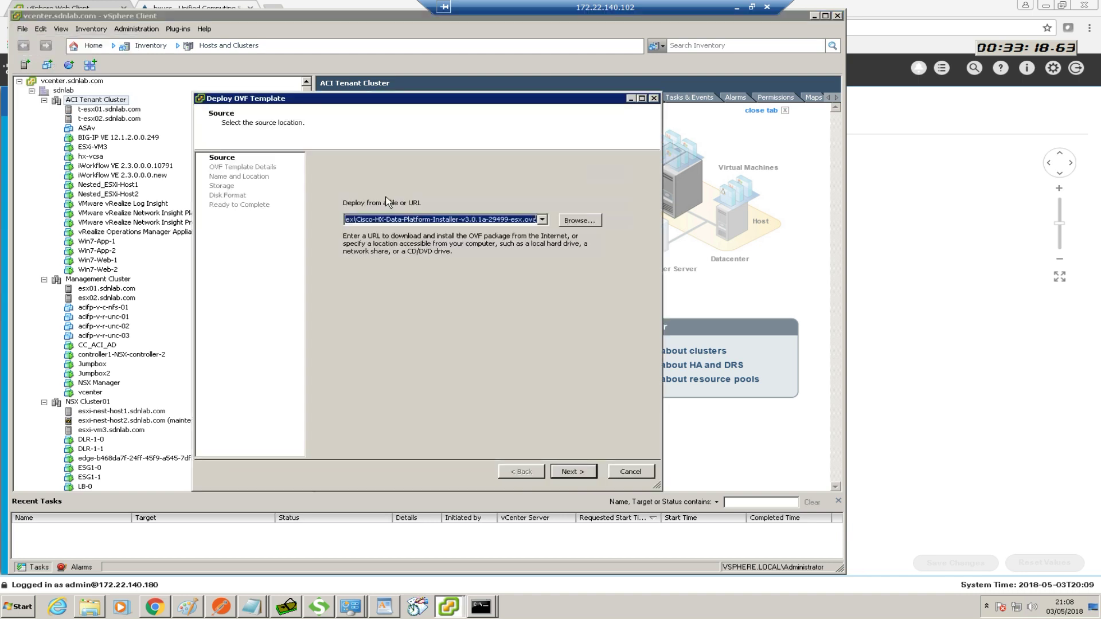
click(570, 219)
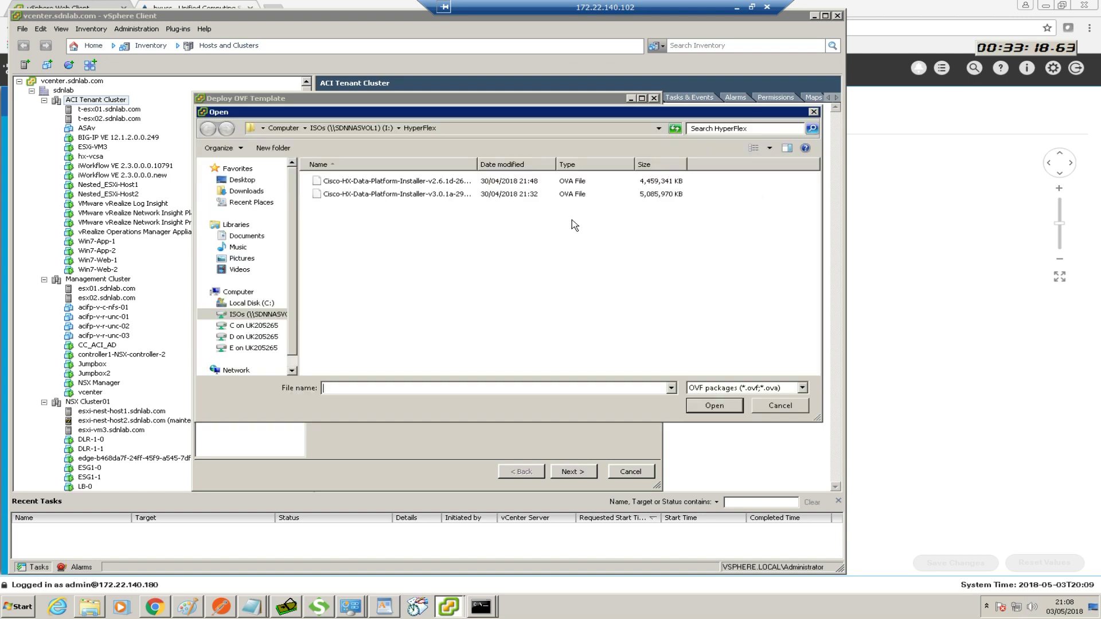
double_click(442, 195)
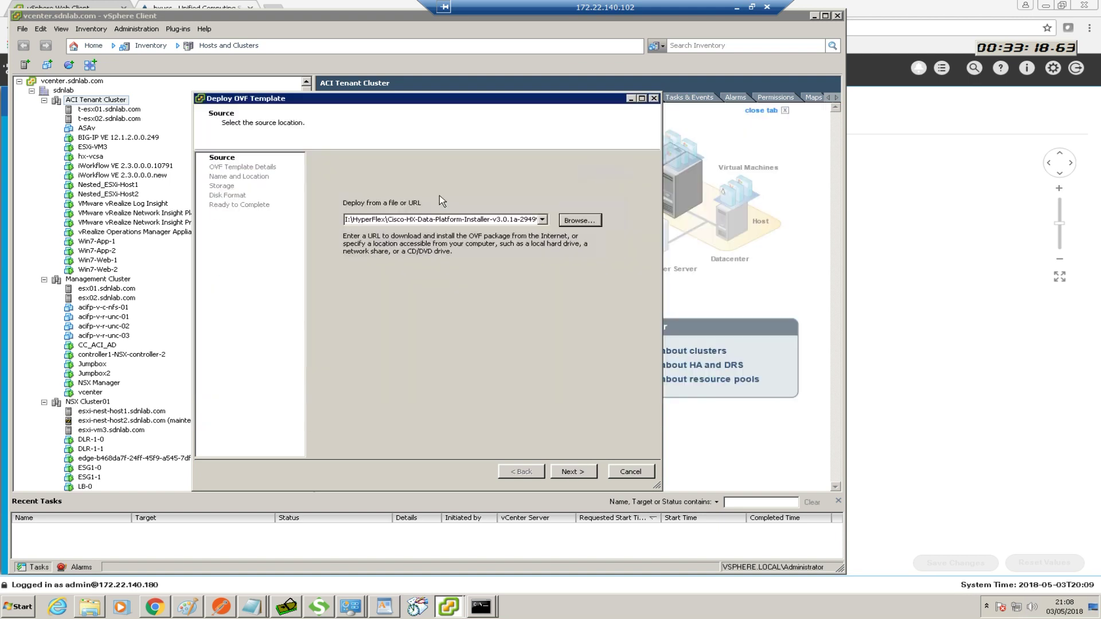
click(577, 471)
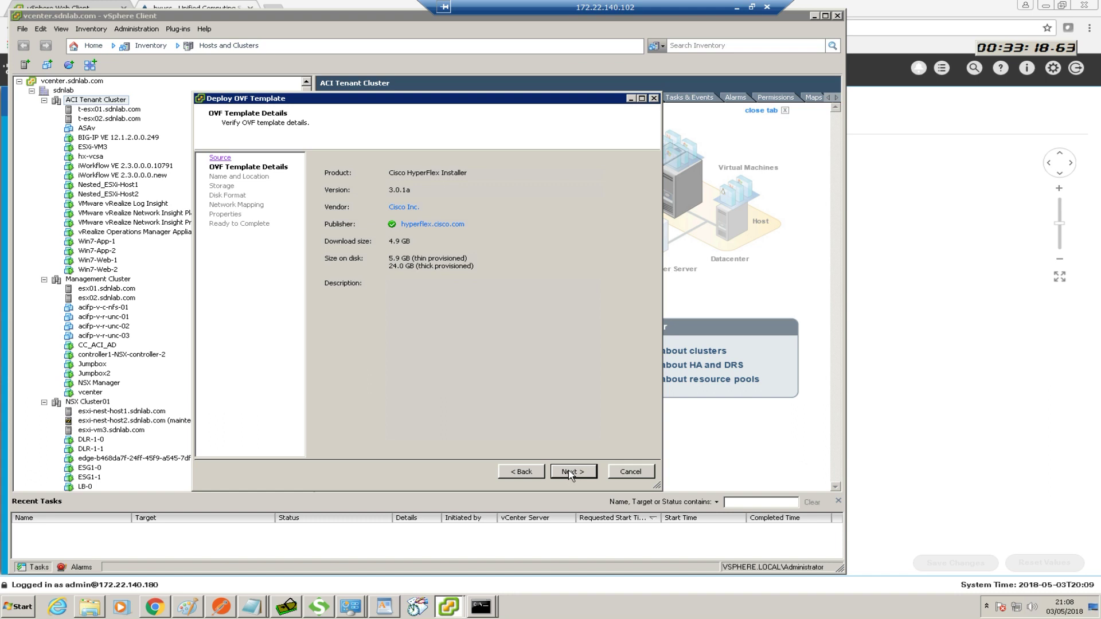
click(570, 473)
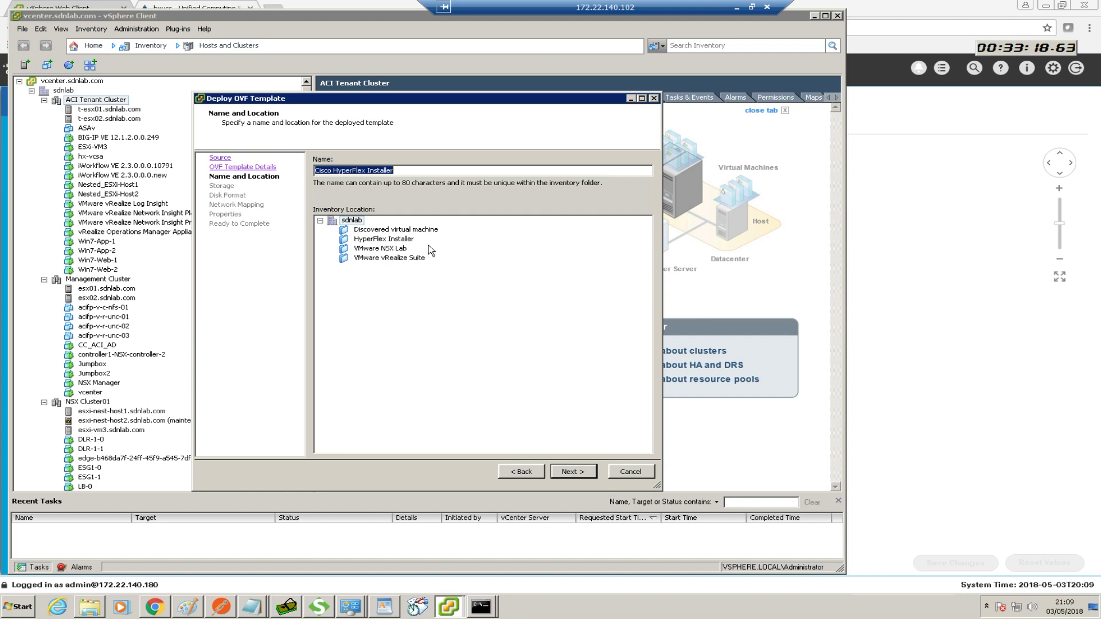
Place the VM in the HyperFlex Installer folder on aci_demo_vsphere, thin provisioned, mapped to VM Network
click(406, 241)
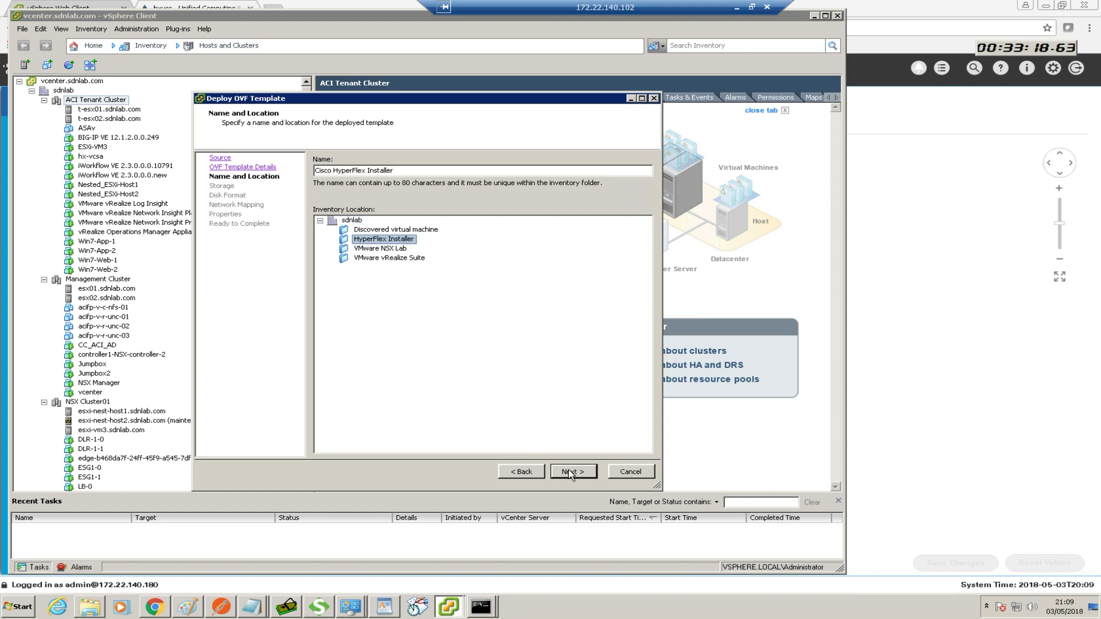
click(571, 471)
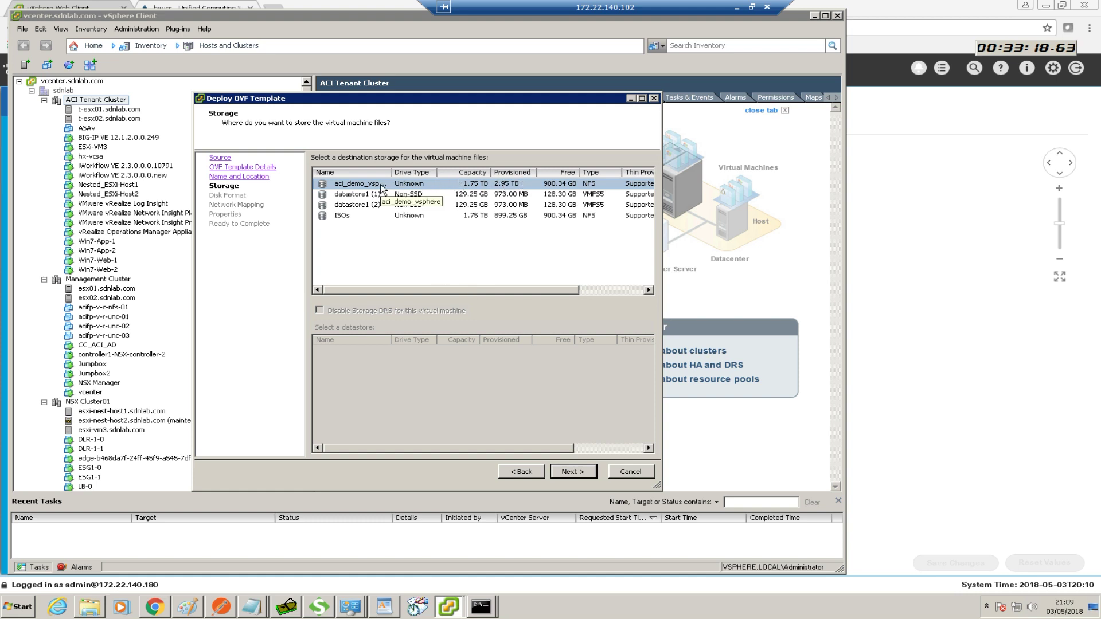
click(576, 471)
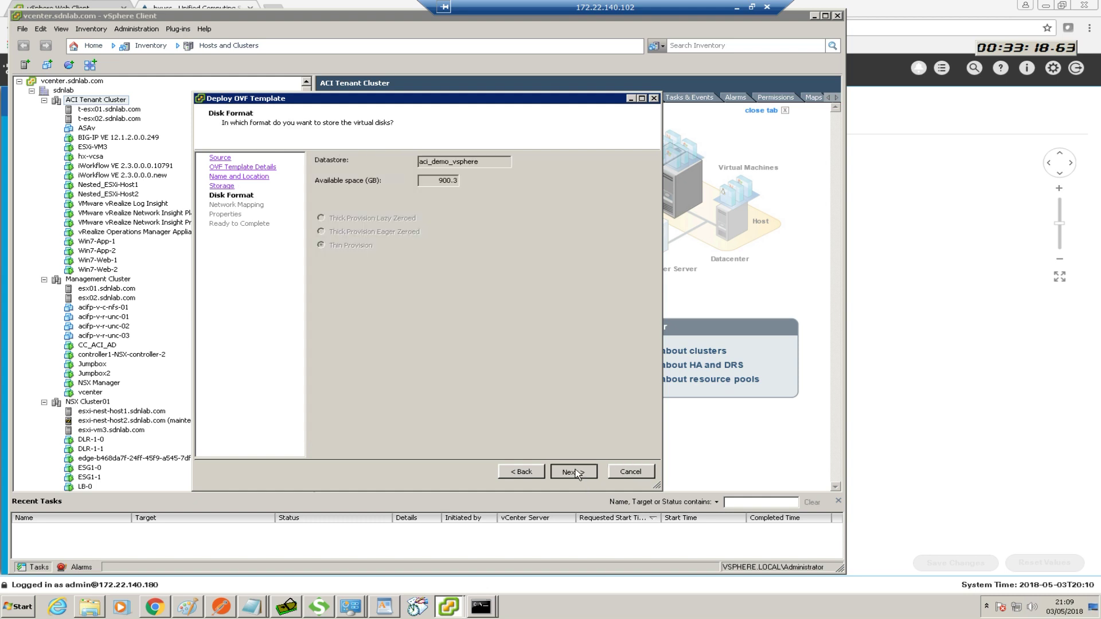
click(576, 469)
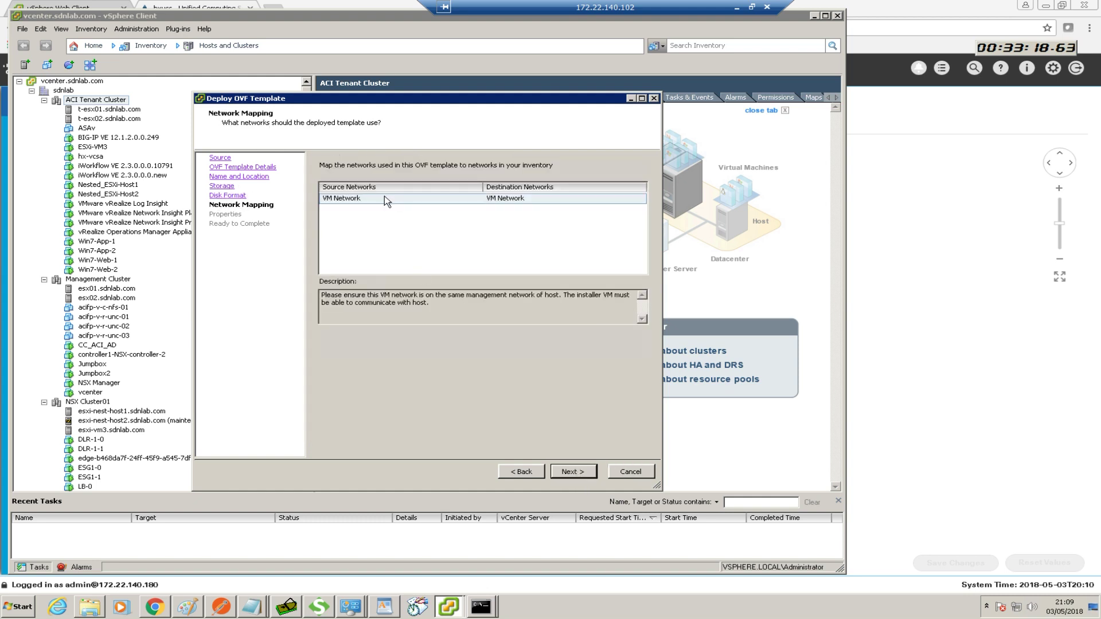
click(393, 201)
click(568, 470)
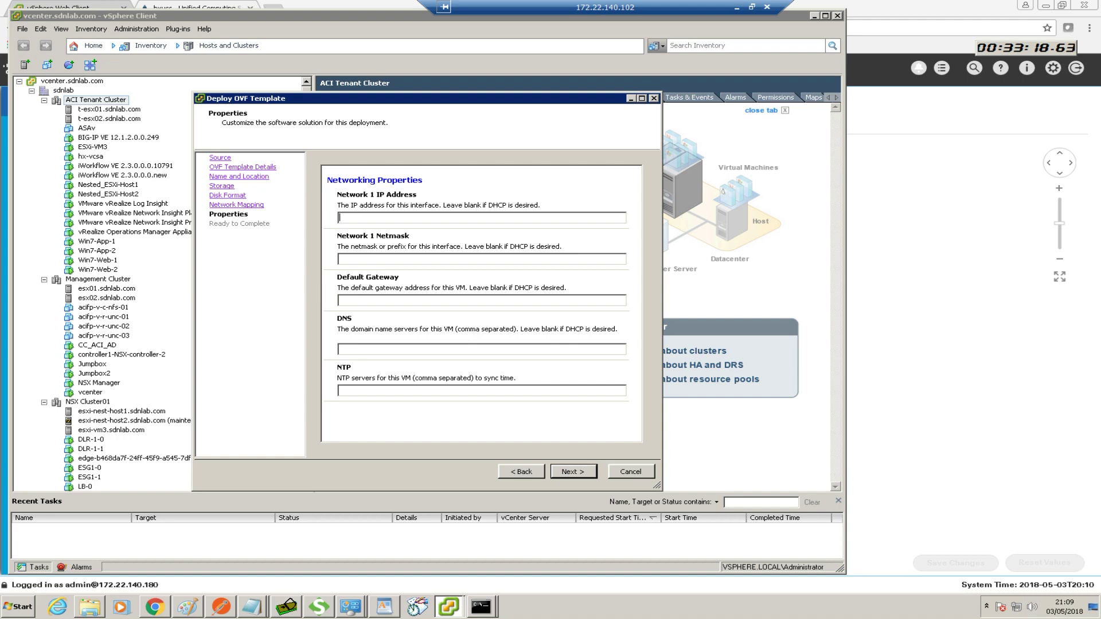
Using the HX worksheet, enter IP 172.22.140.170, netmask 255.255.255.0, gateway 172.22.140.240 and DNS 172.22.140.101
drag(0, 106, 704, 115)
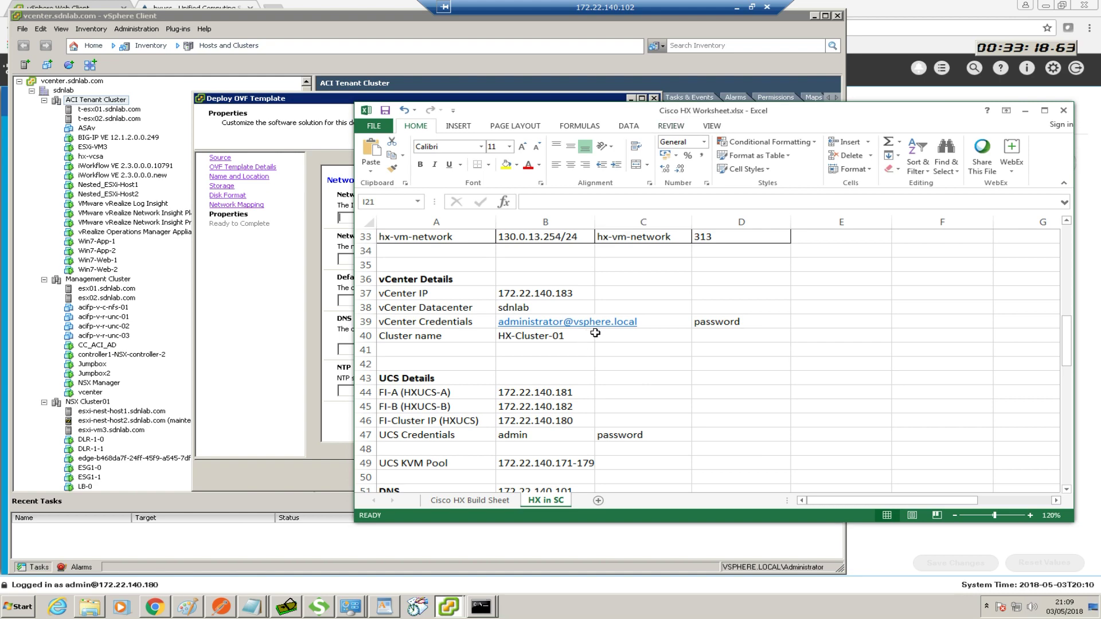
scroll(602, 335, up, 5)
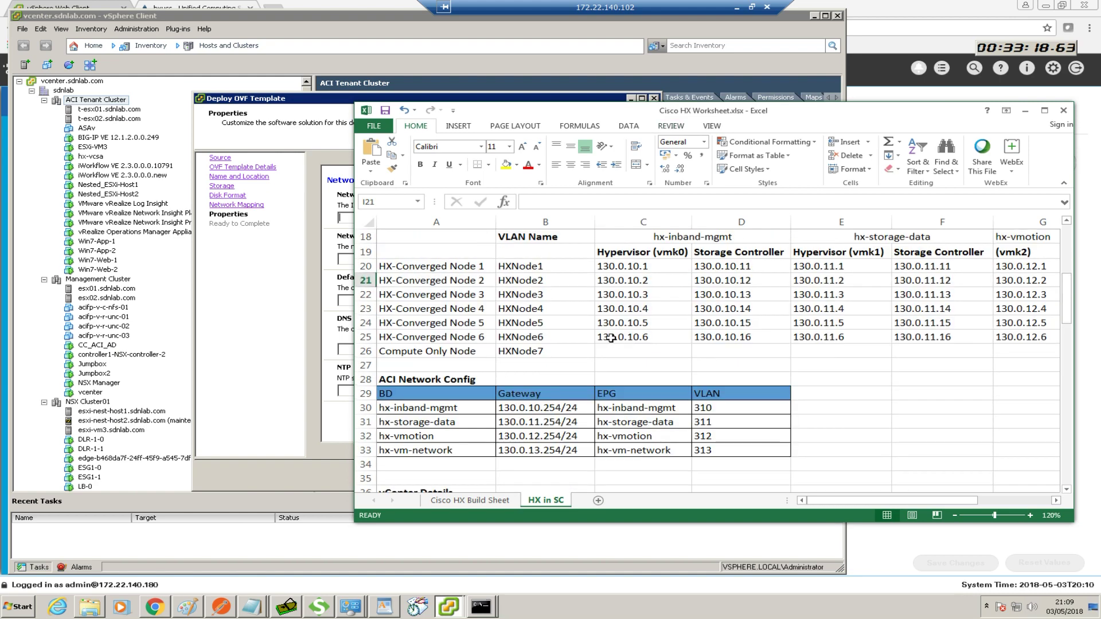
scroll(611, 339, up, 5)
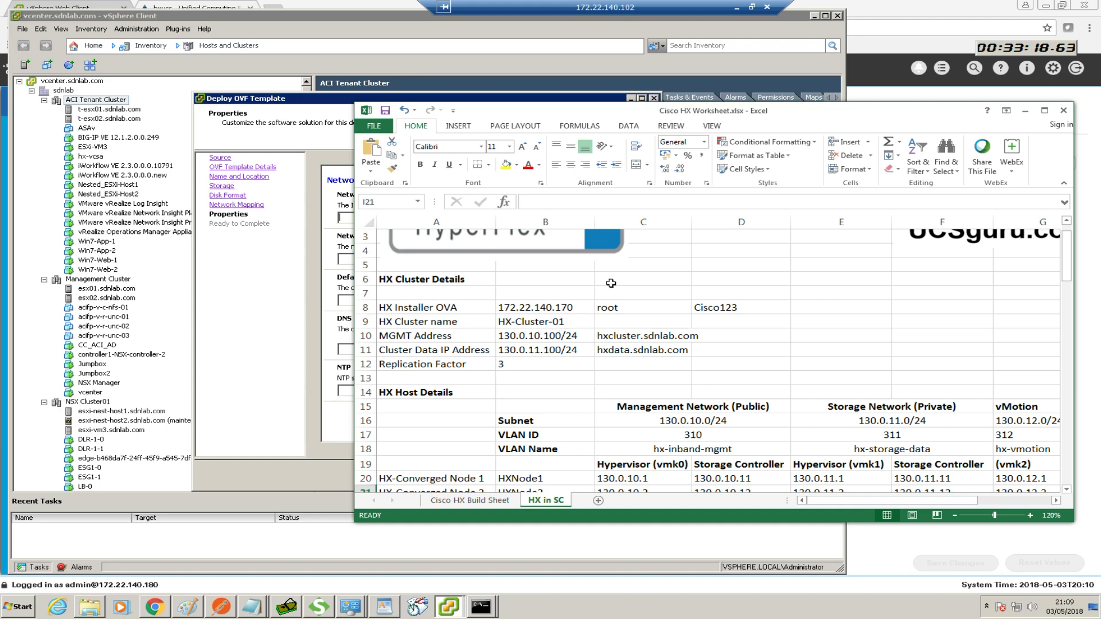
drag(651, 113, 0, 195)
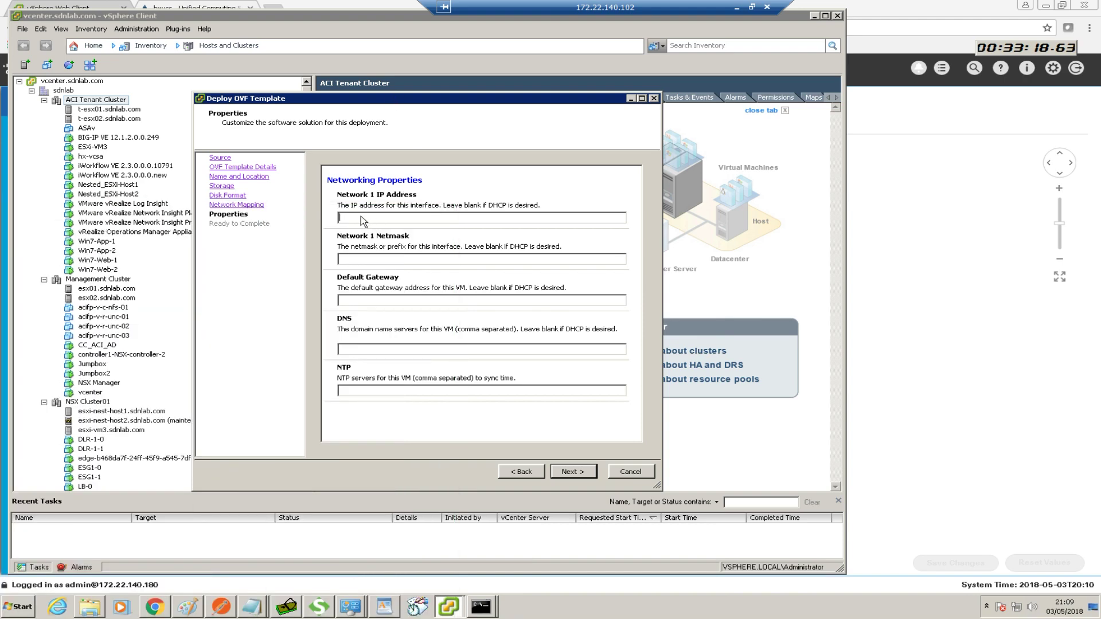
text(172.22.140.170)
click(446, 261)
text(255.255.255.0)
click(450, 302)
text(172.22.140.)
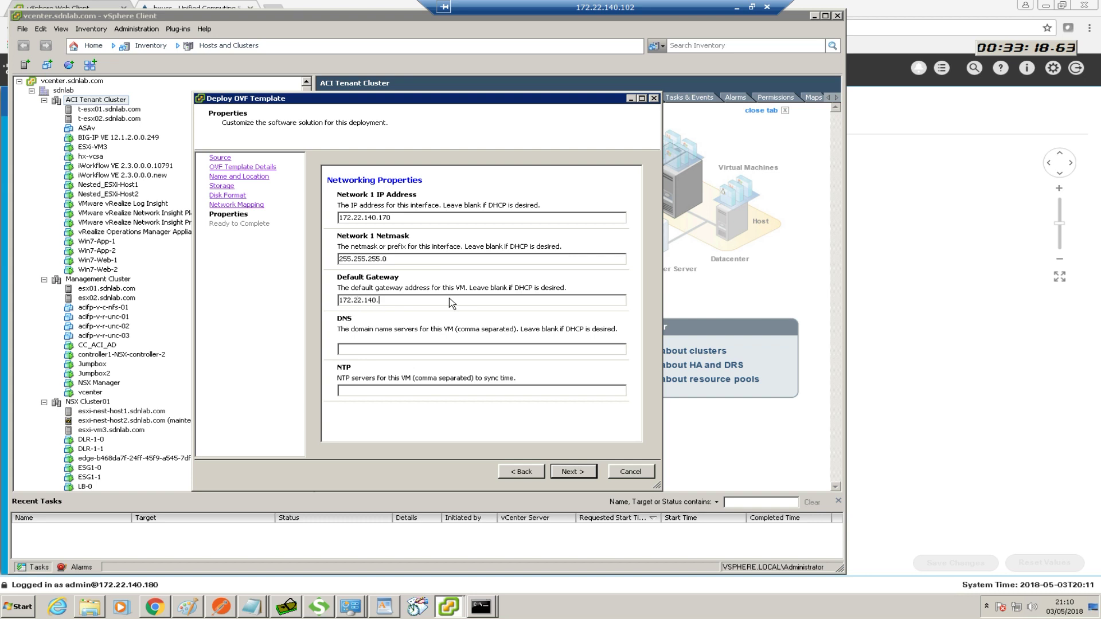
text(240)
text(172.22)
text(.)
text(1)
text(40.101)
Copy the DNS address 172.22.140.101 into the NTP server field
drag(392, 349, 320, 348)
key(ctrl+c)
click(352, 391)
key(ctrl+v)
Finish the wizard from Ready to Complete and move the deployment progress dialog aside
click(571, 473)
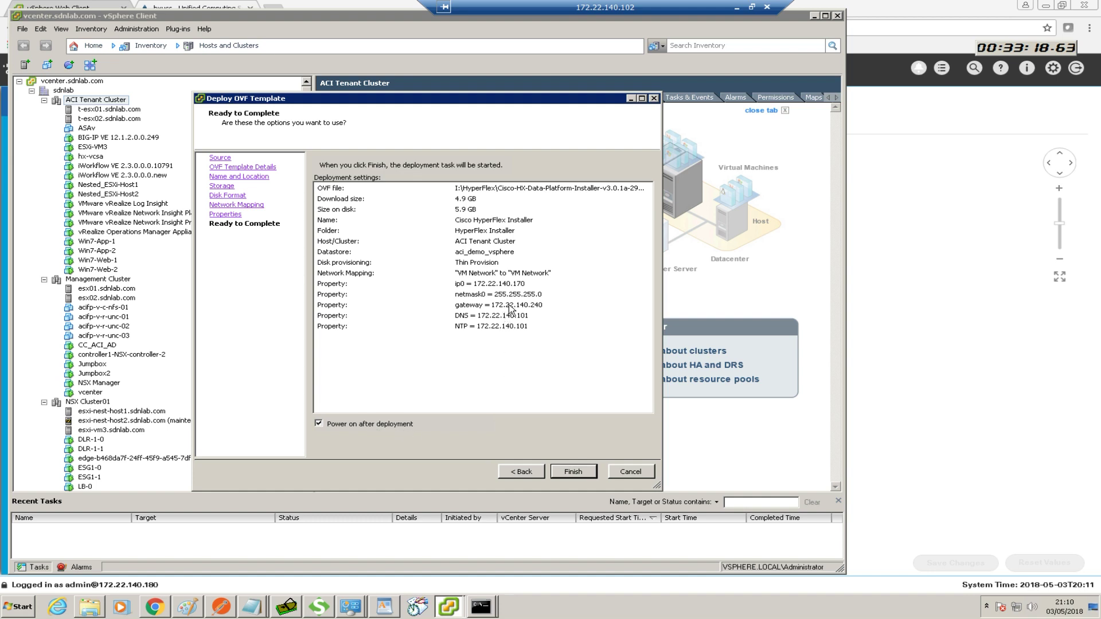
click(572, 471)
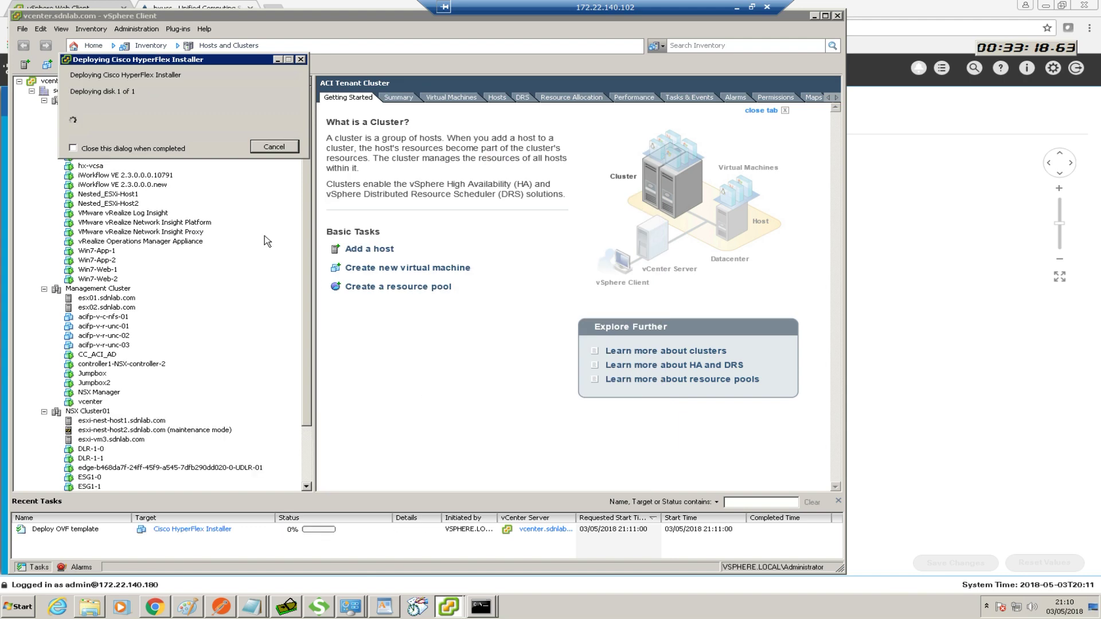
drag(149, 57, 241, 64)
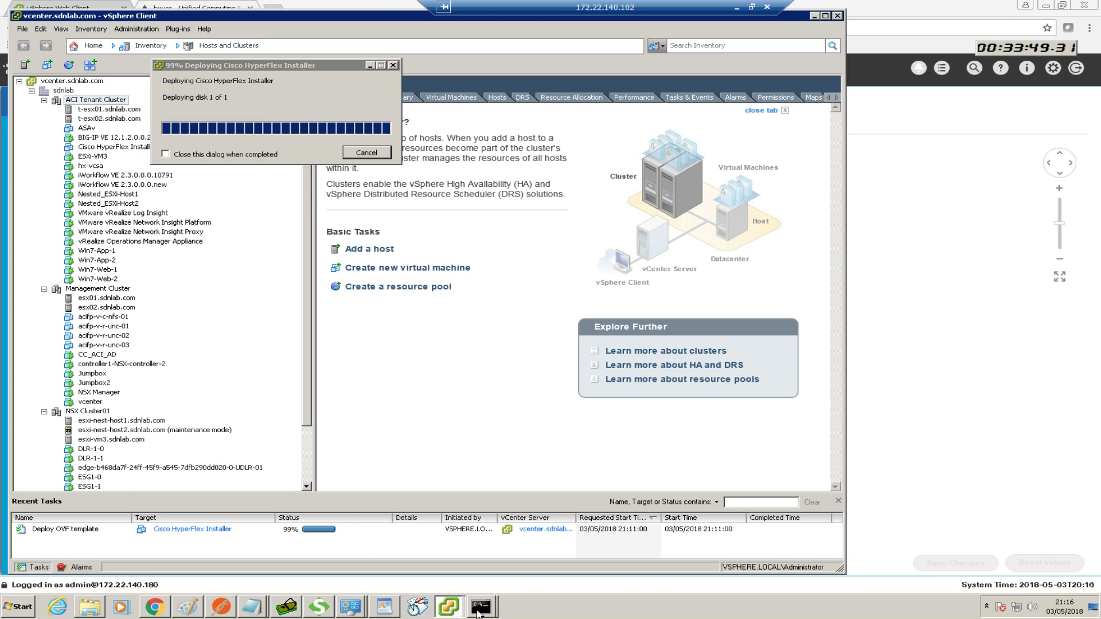
In the command prompt, run a continuous ping to 172.22.140.170 with 'ping 172.22.140.170 -t'
click(482, 609)
click(481, 566)
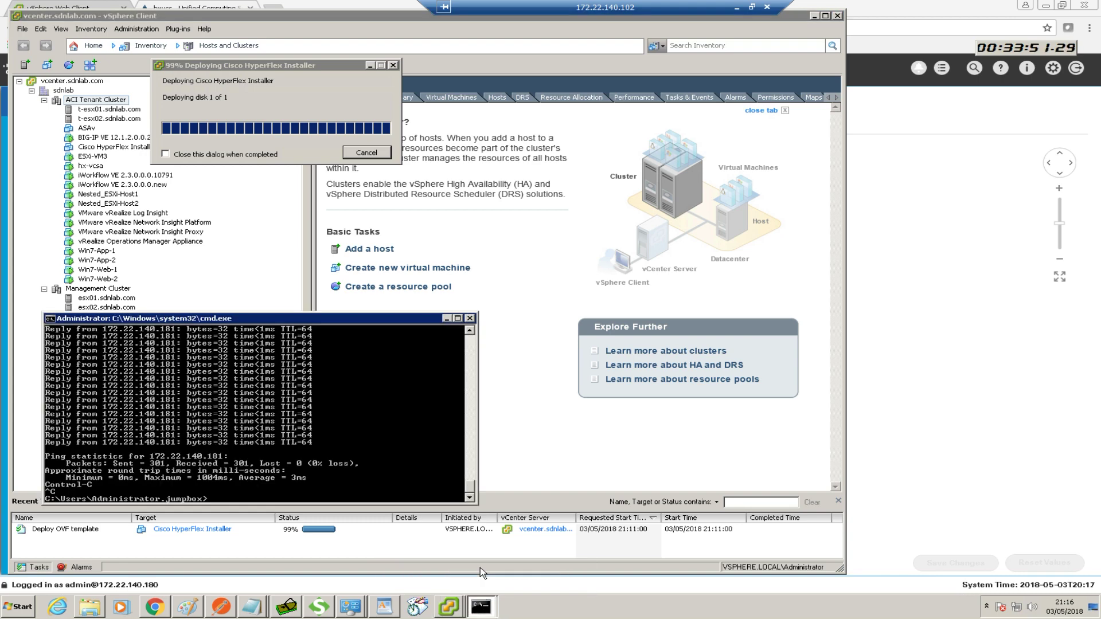
text(ping 172.22.140.181 -t)
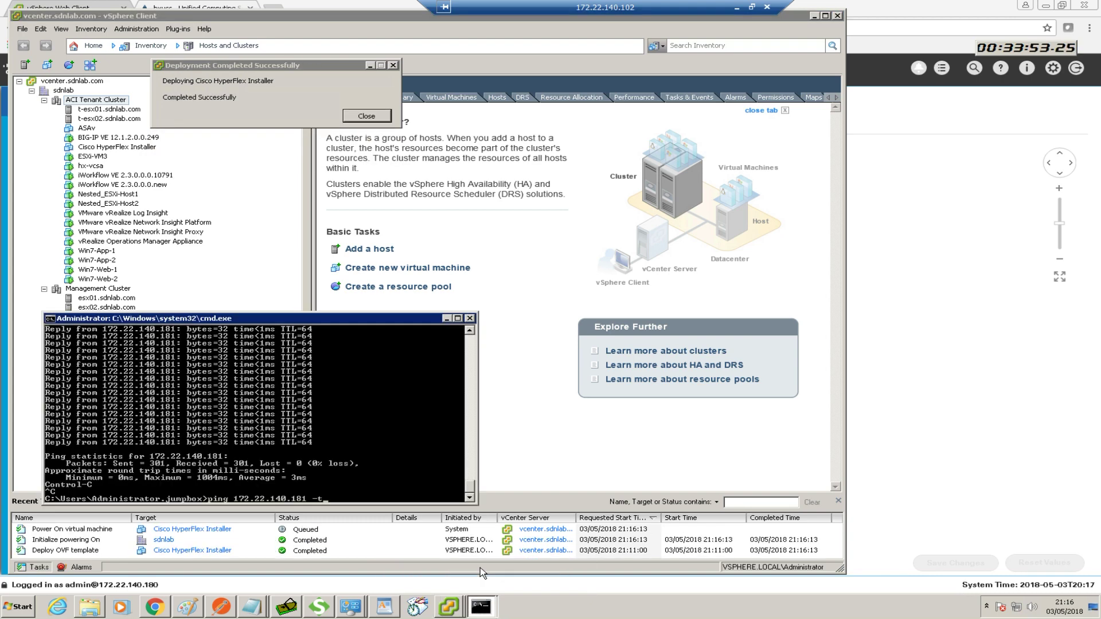
key(BackSpace)
key(BackSpace)
key(BackSpace)
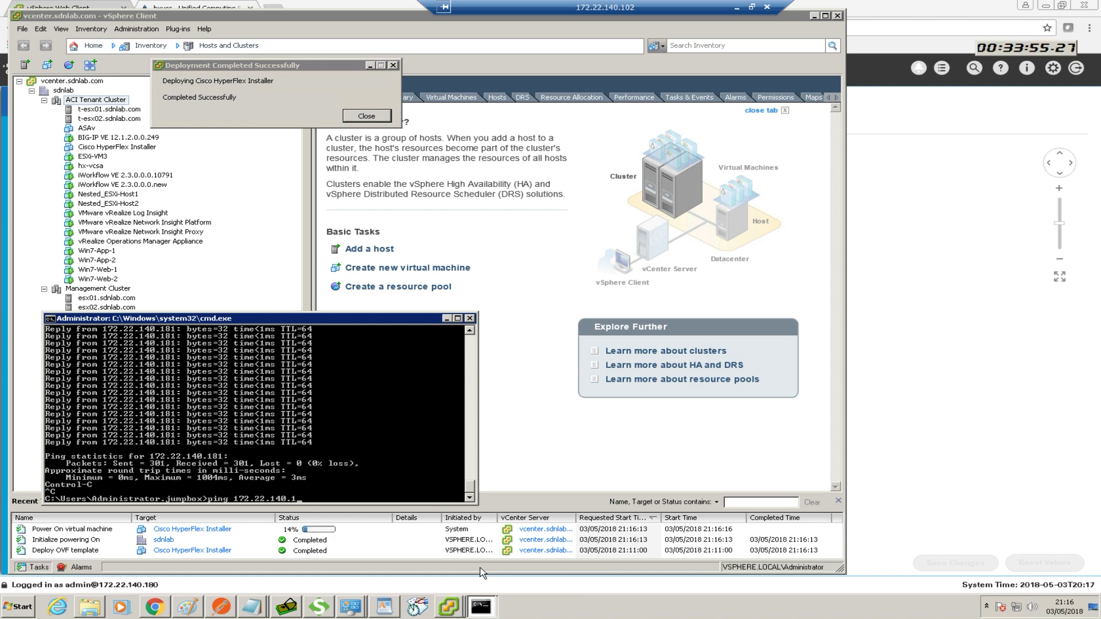
text(70 -t)
key(Return)
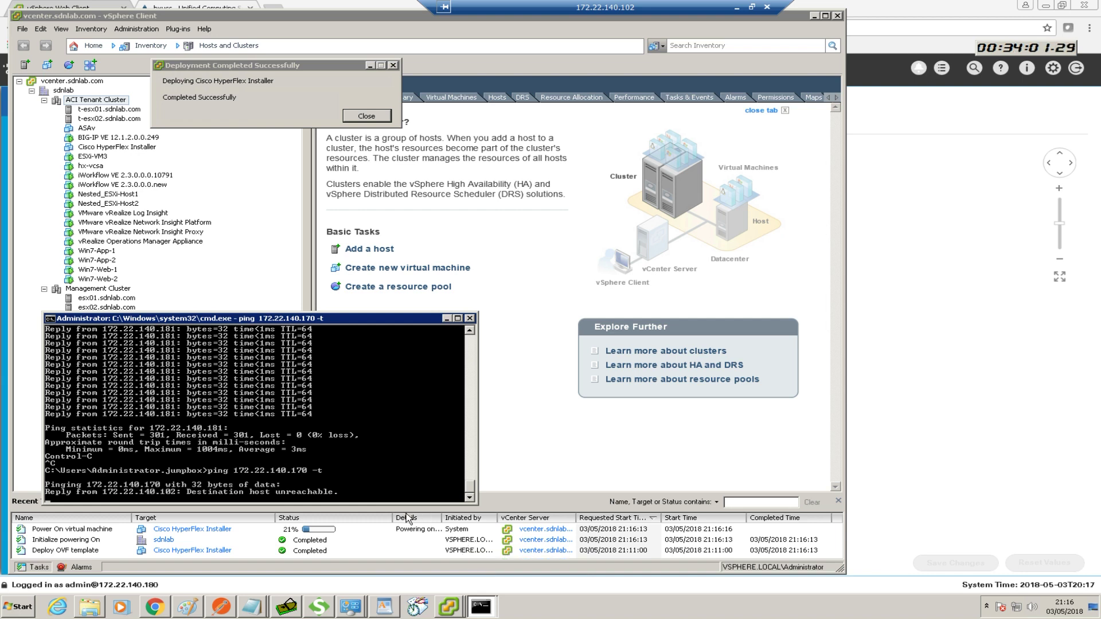
Dismiss the deployment-completed message, stop the ping with Ctrl+C, and minimize the console
drag(381, 319, 913, 324)
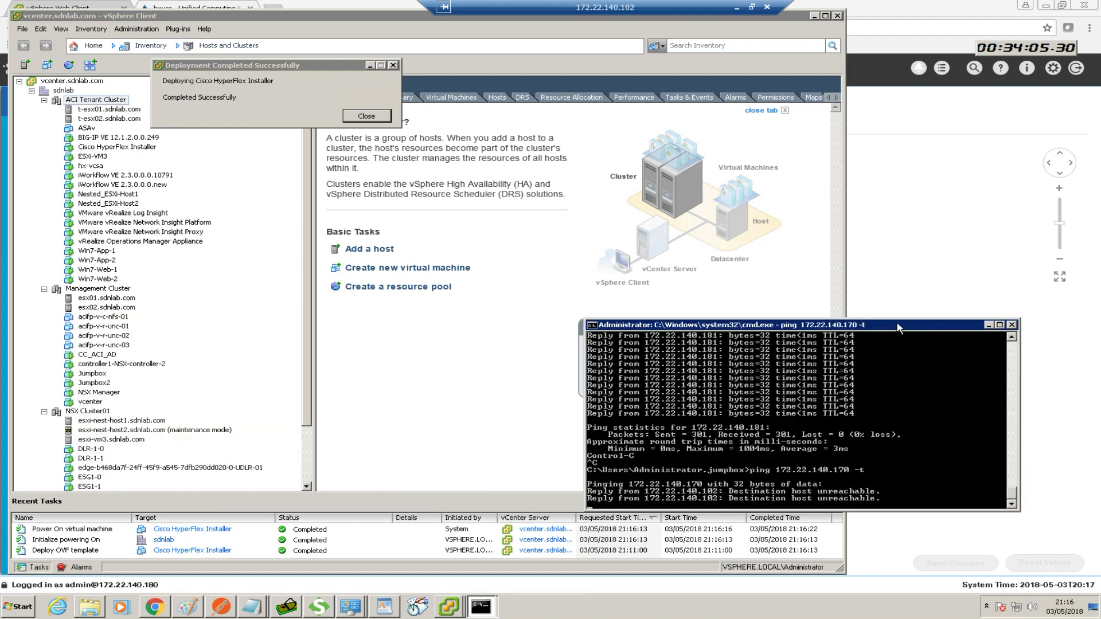
click(379, 115)
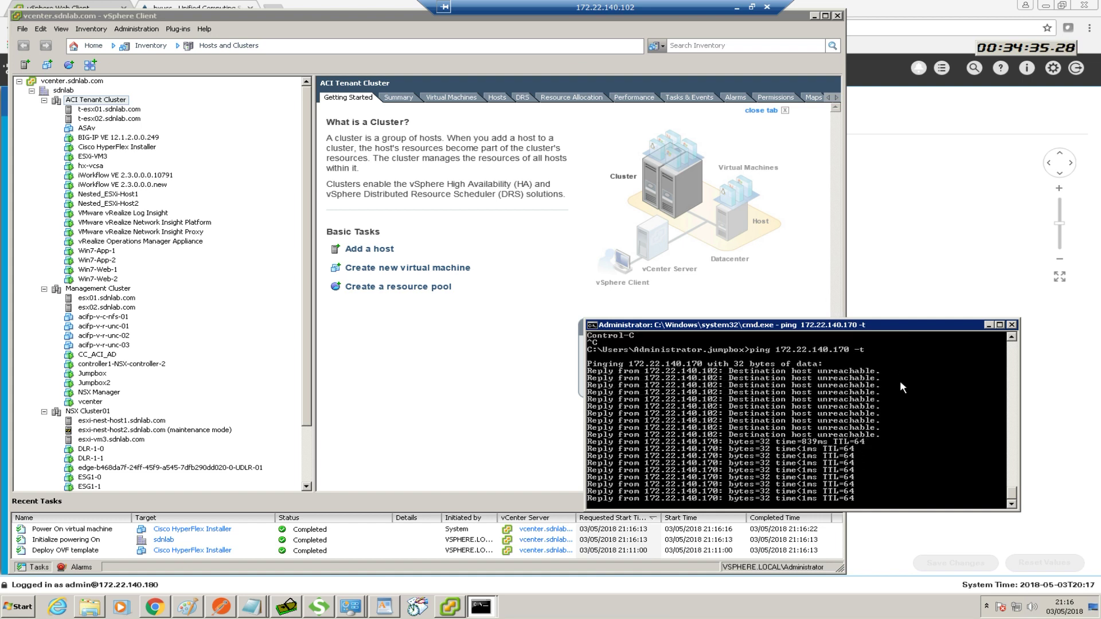
key(ctrl+c)
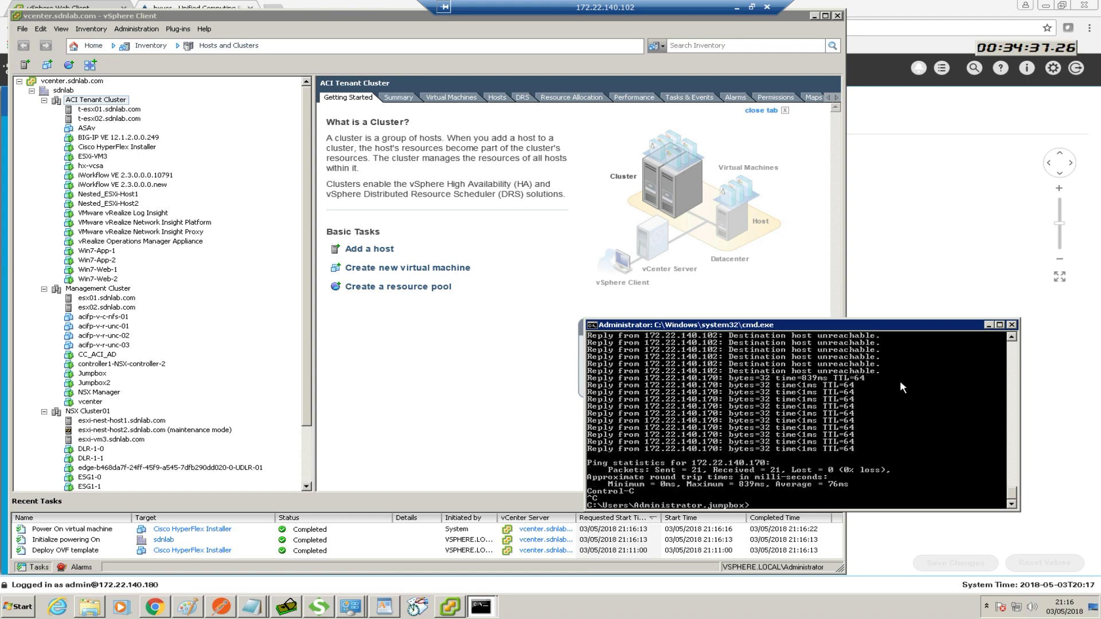
click(988, 325)
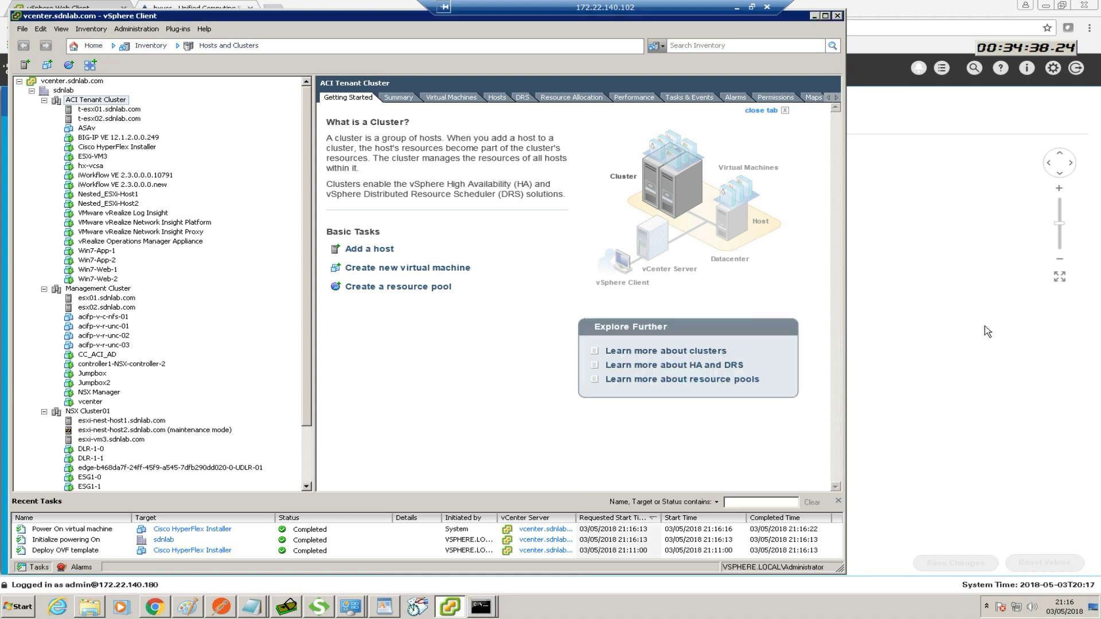
Load the HyperFlex Installer login page from the HyperFlex bookmarks folder in a new tab
click(874, 140)
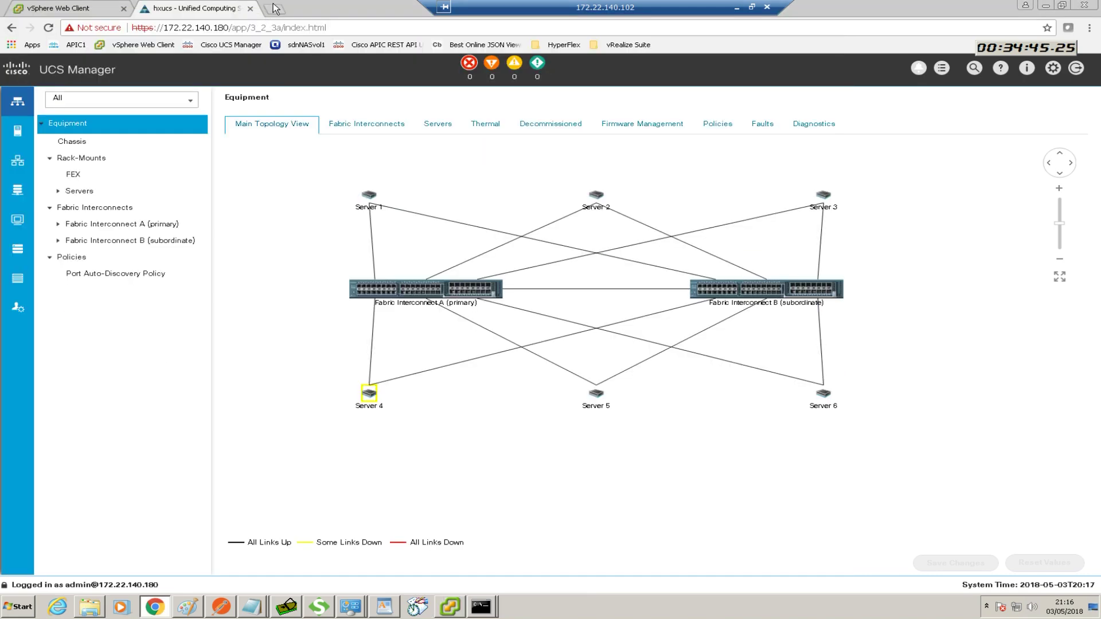
click(275, 8)
click(563, 45)
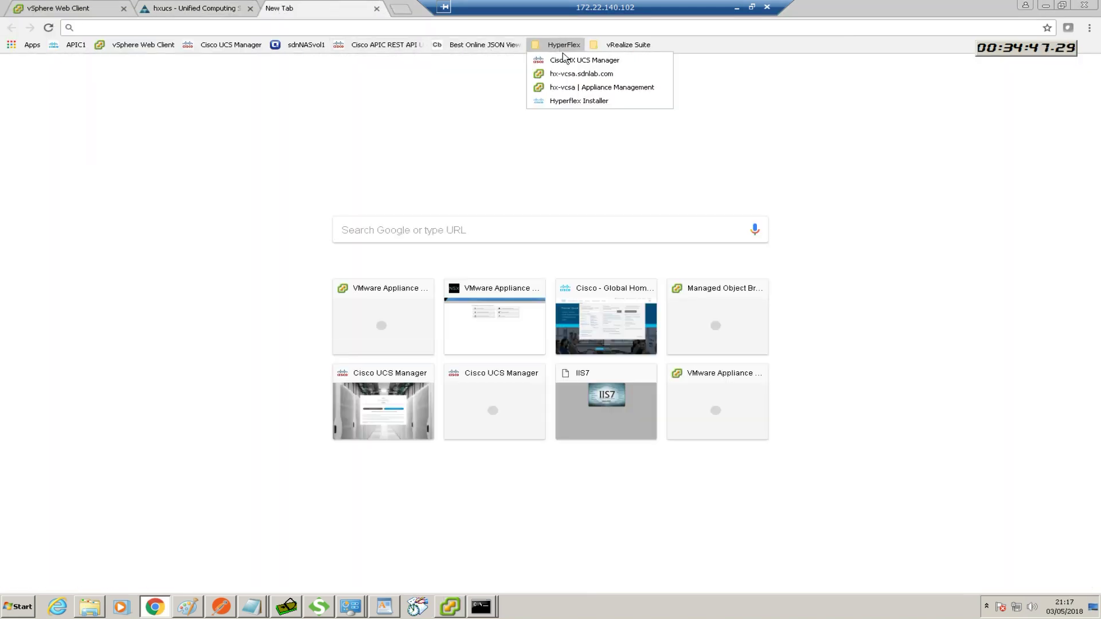
click(577, 101)
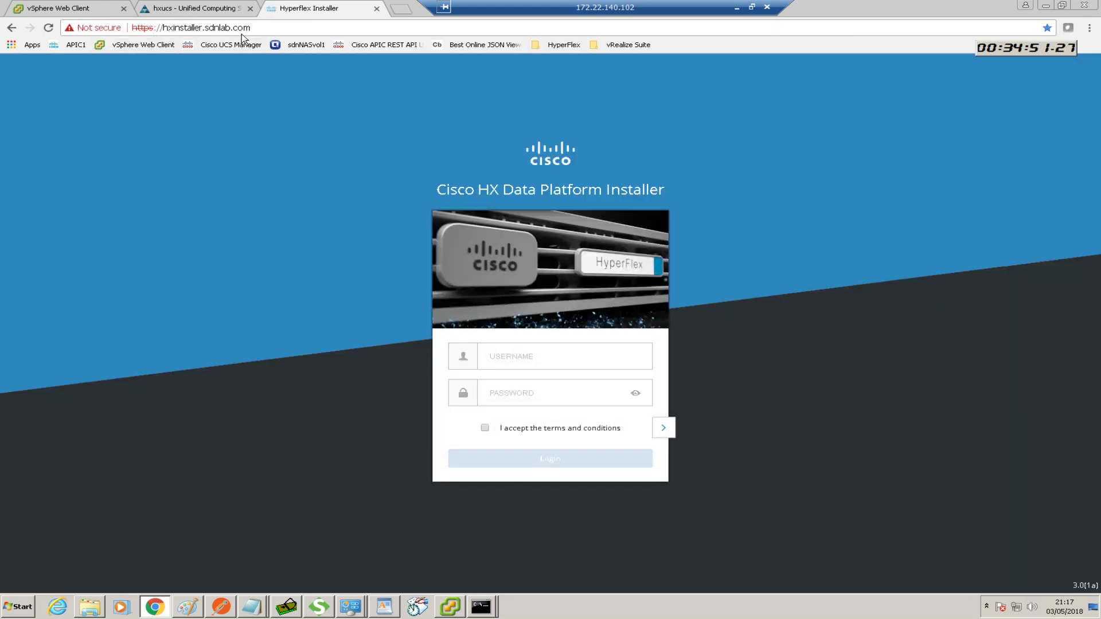
Log in as root with the password, accepting the terms and conditions
click(511, 362)
text(adm)
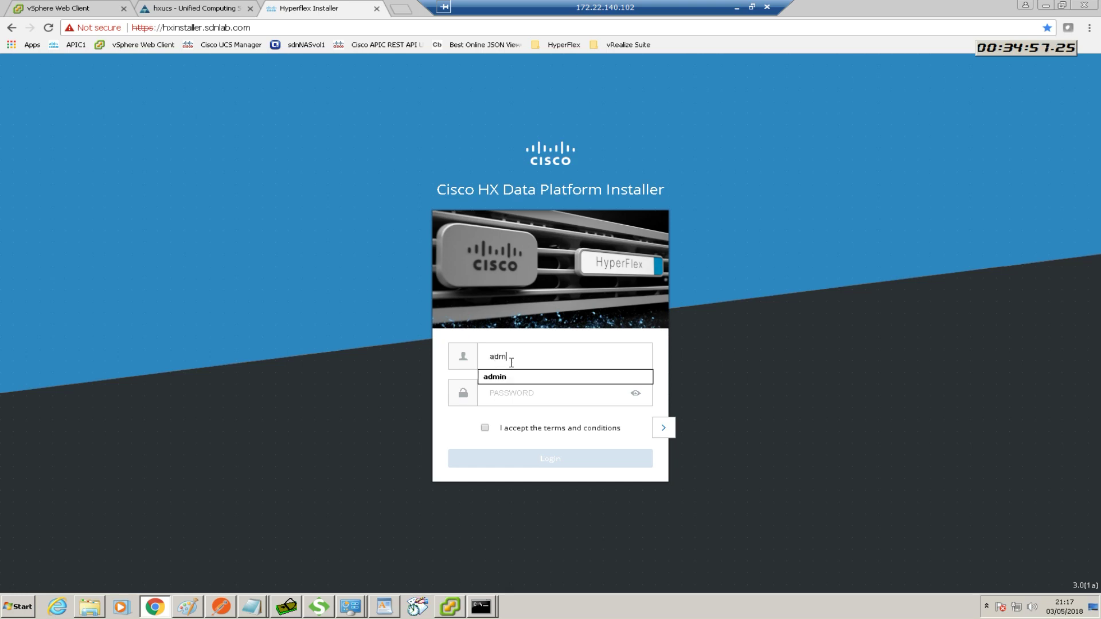
text(i)
key(BackSpace)
key(BackSpace)
key(BackSpace)
key(BackSpace)
text(roo)
click(520, 394)
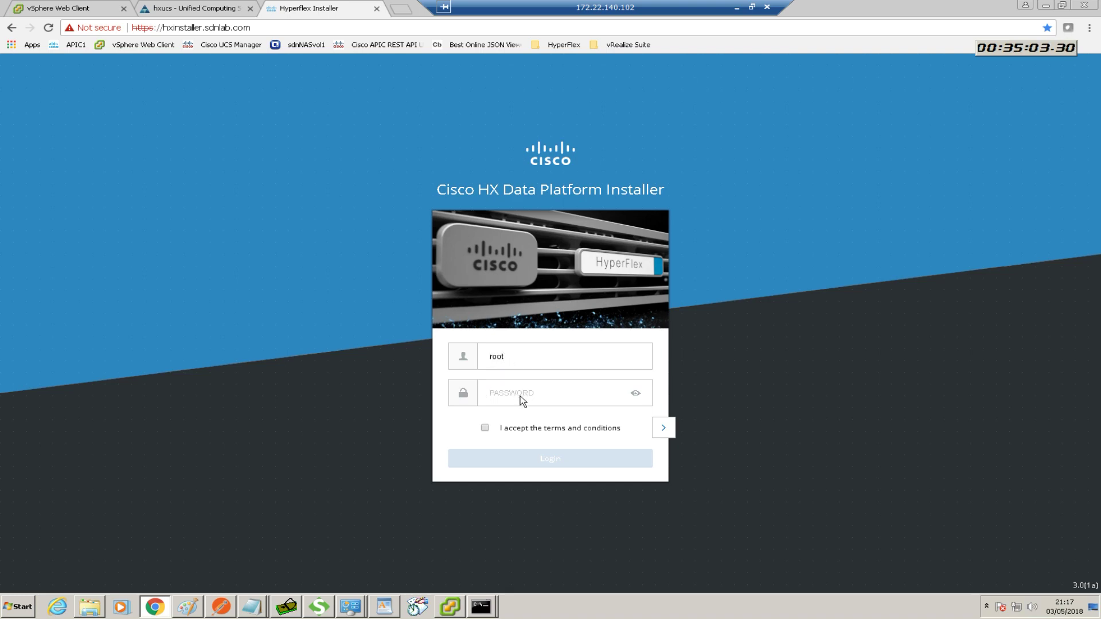
text(••••••)
click(486, 428)
click(531, 457)
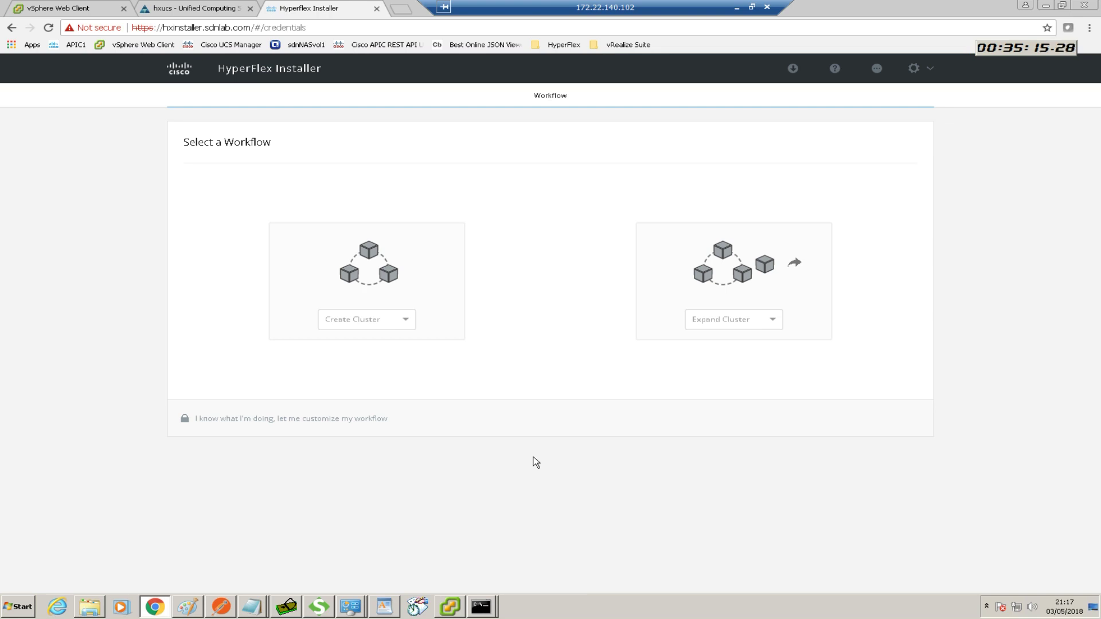
click(356, 267)
click(273, 425)
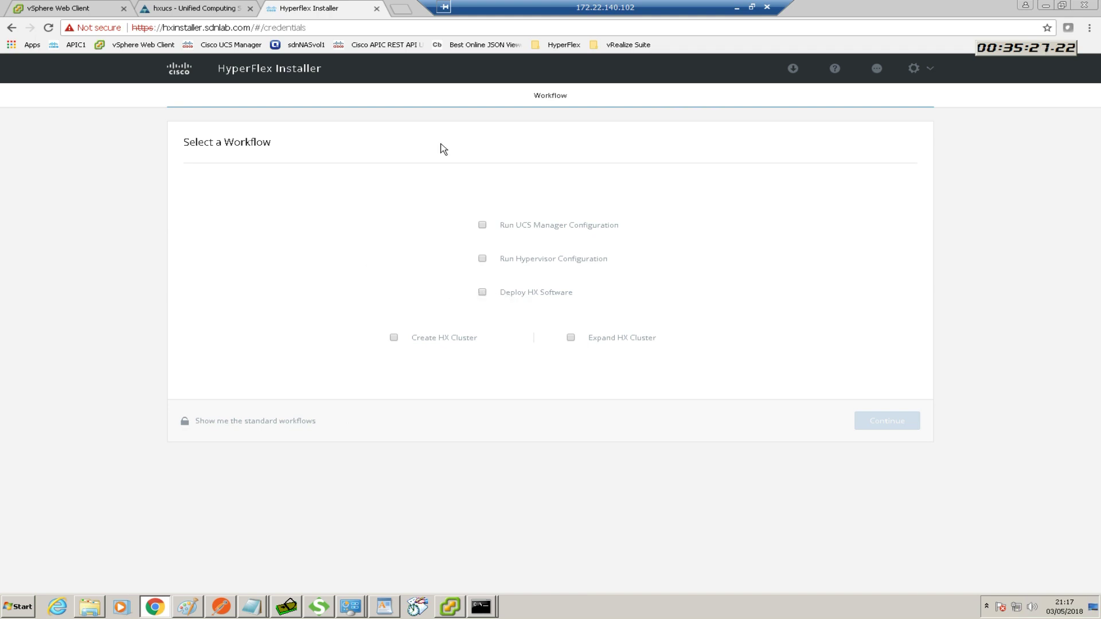
click(12, 28)
click(11, 27)
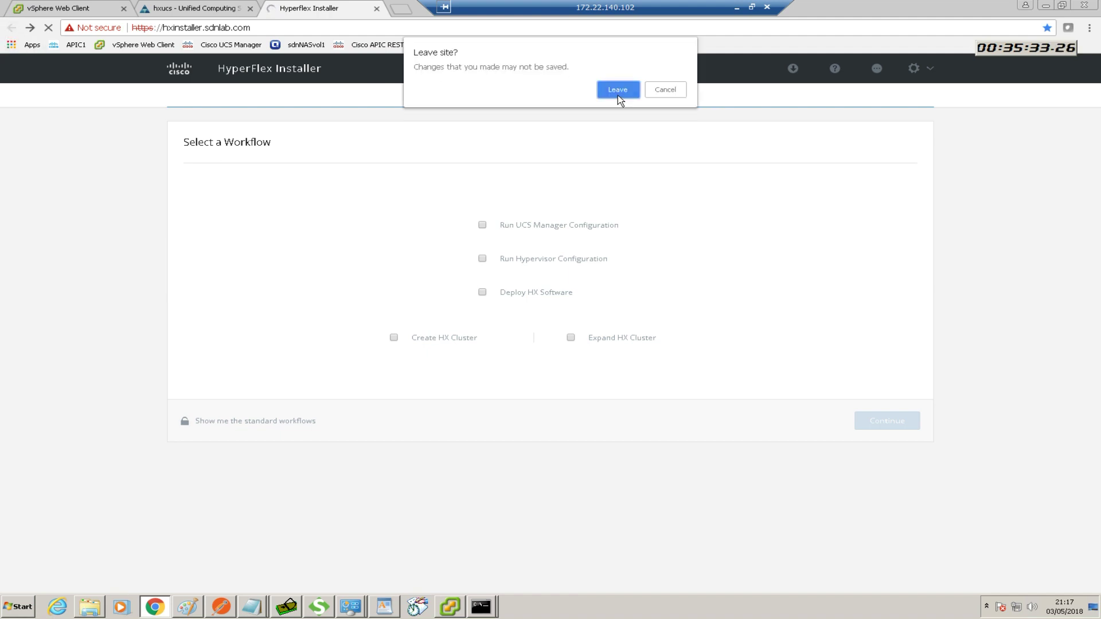
click(616, 91)
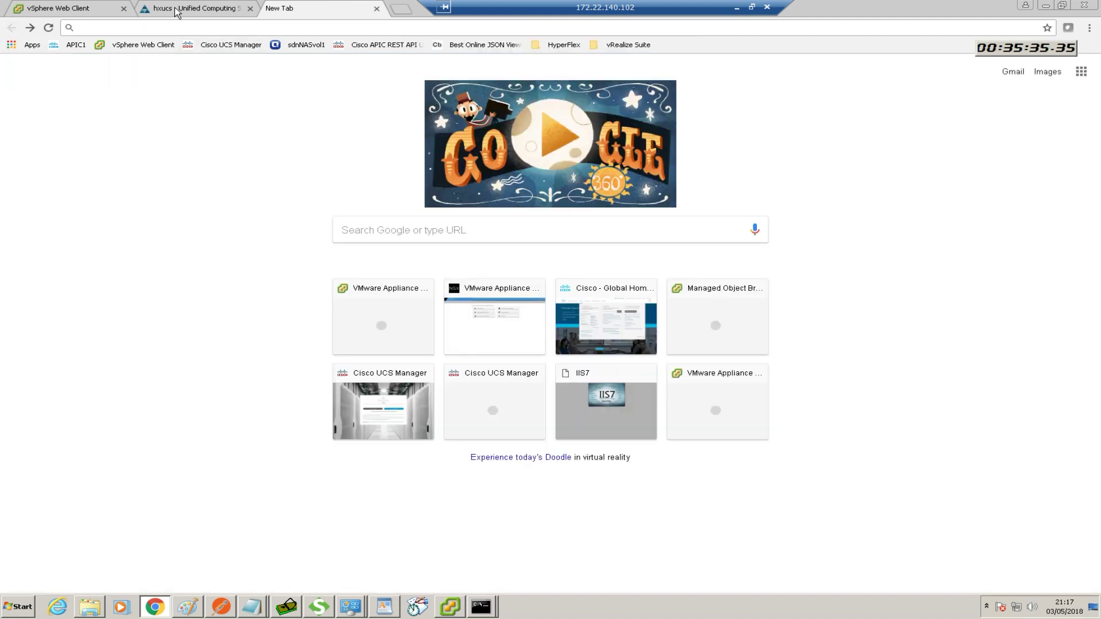
click(30, 27)
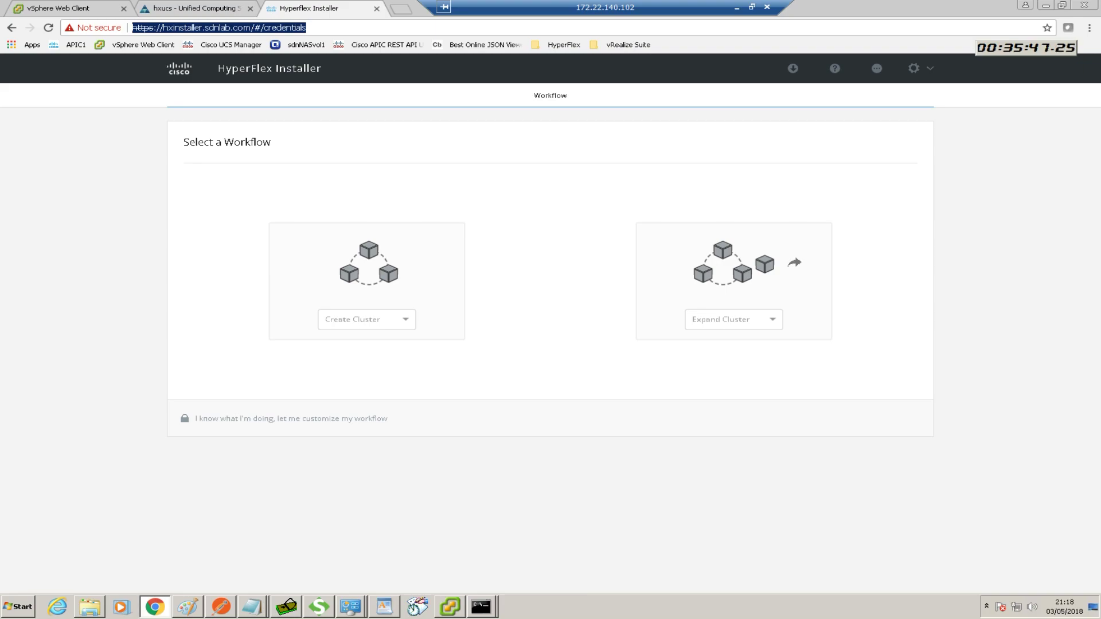
click(736, 8)
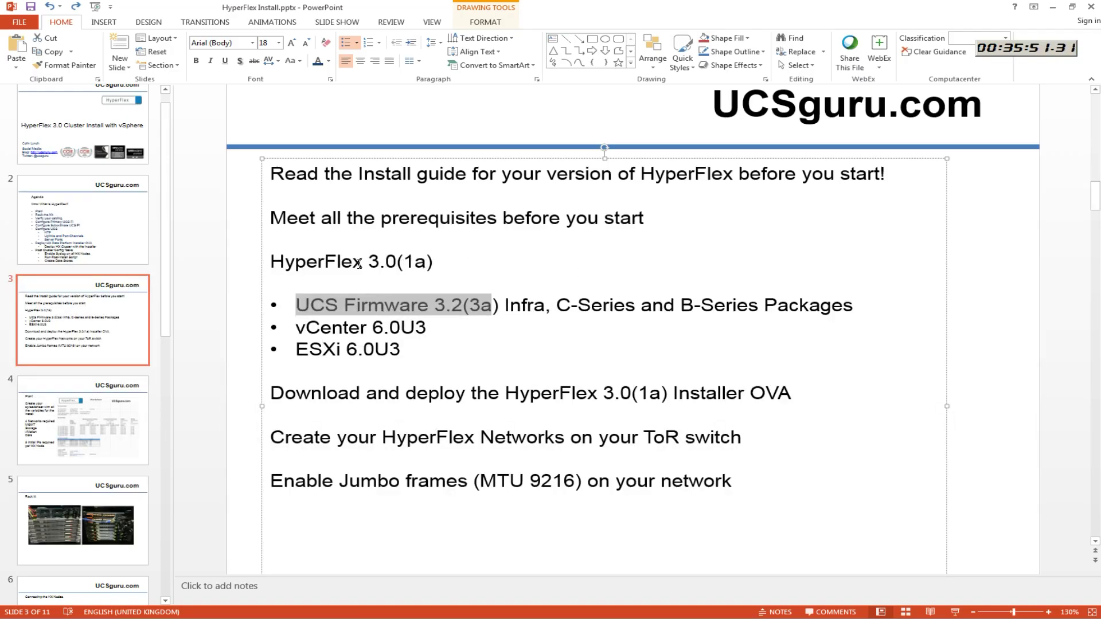
Highlight HyperFlex 3.0(1a) and UCS Firmware 3.2(3a) on slide 3, then minimize PowerPoint
drag(368, 262, 426, 262)
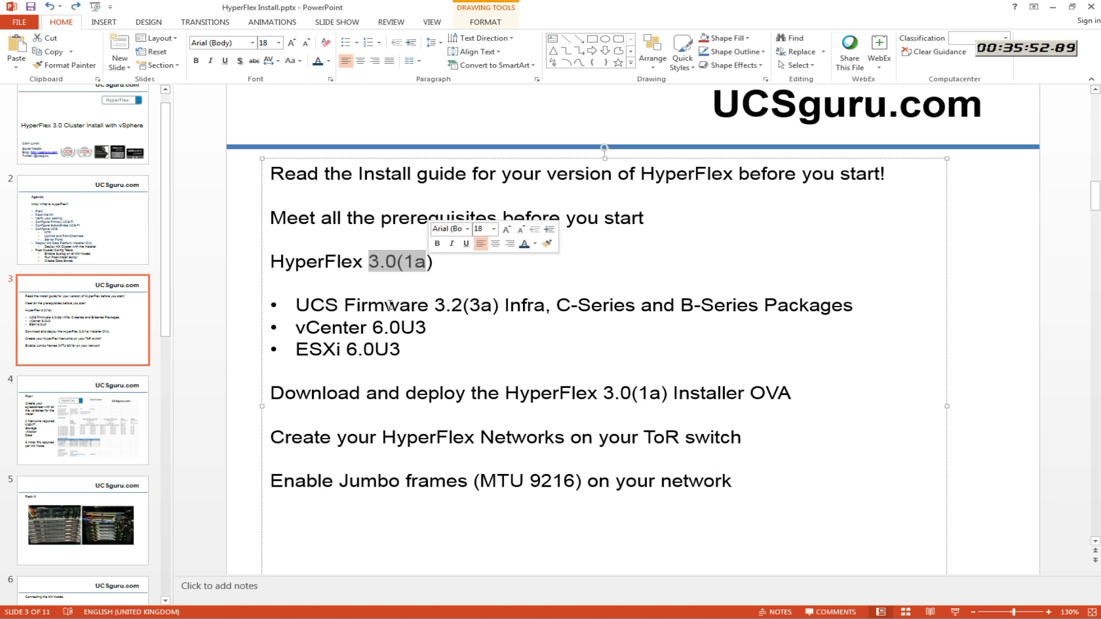
click(297, 305)
drag(299, 306, 505, 308)
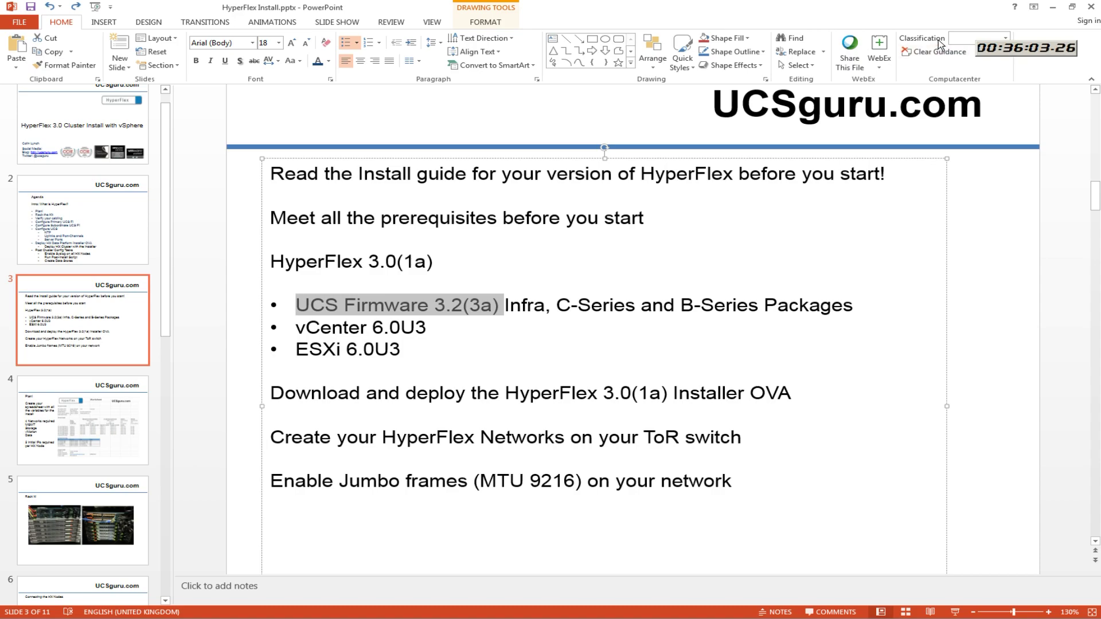
click(1052, 7)
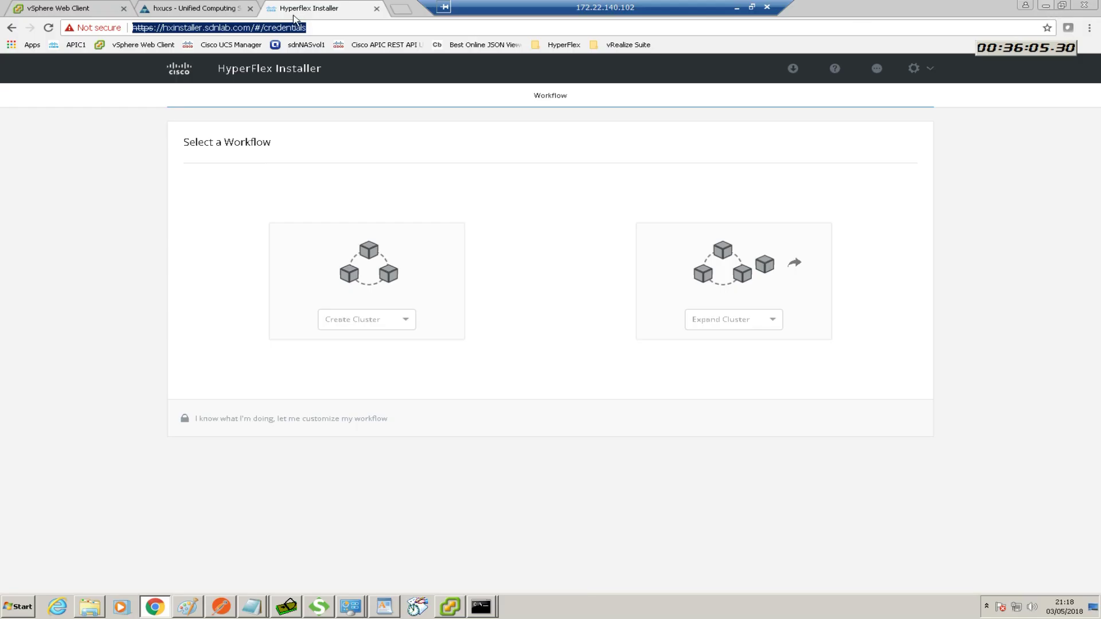
Load the appliance management page hx-vcsa.sdnlab.com:5480 in a new Chrome tab
click(403, 10)
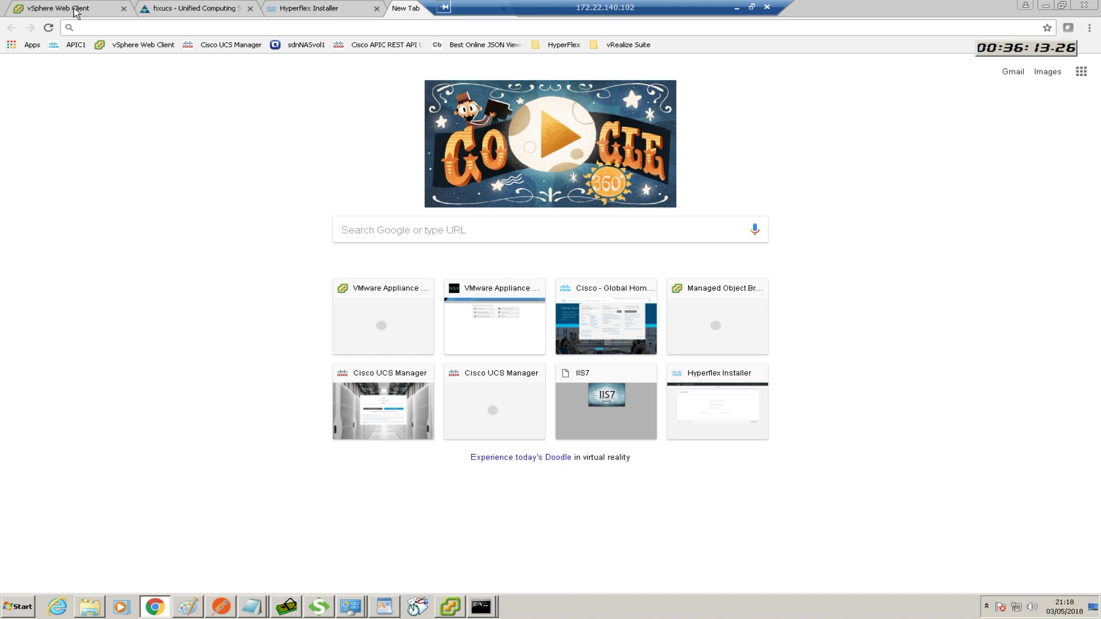
click(77, 12)
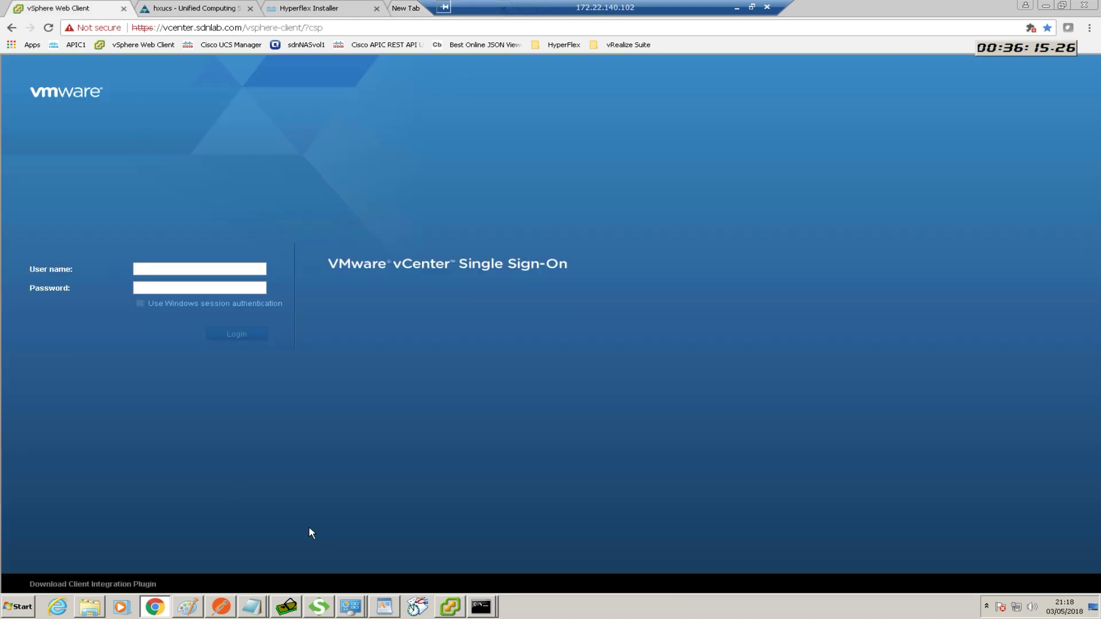
click(427, 9)
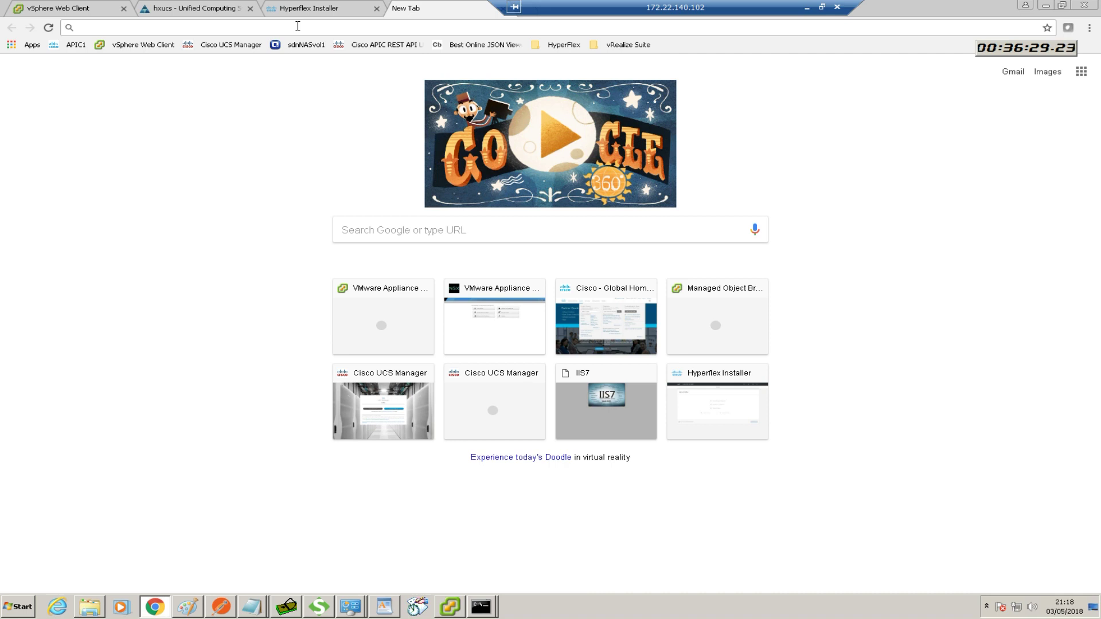
text(hx)
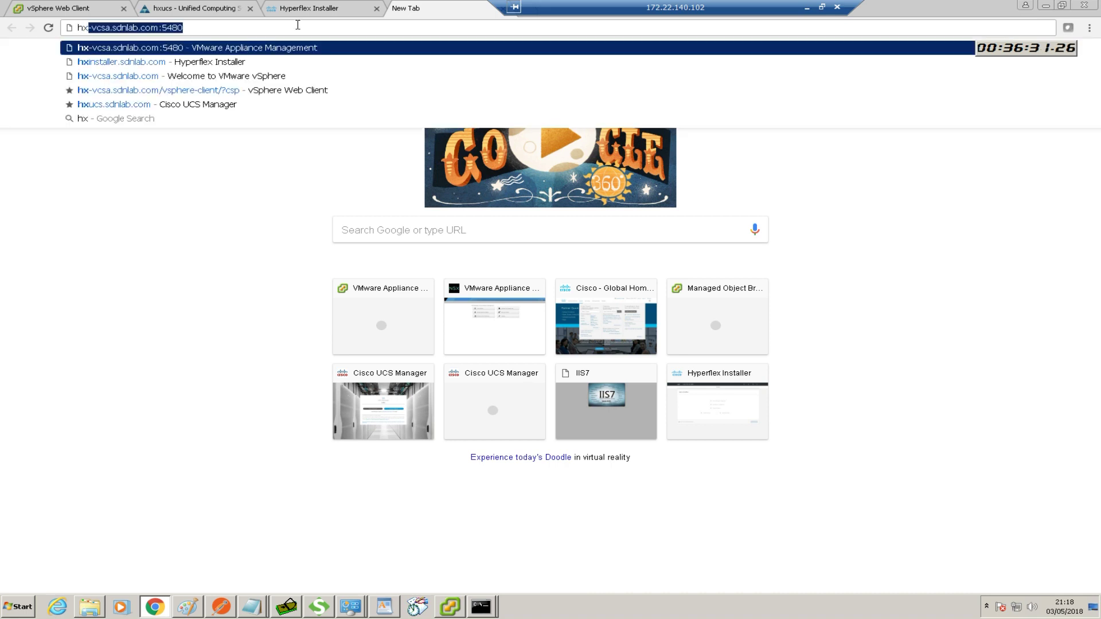
key(End)
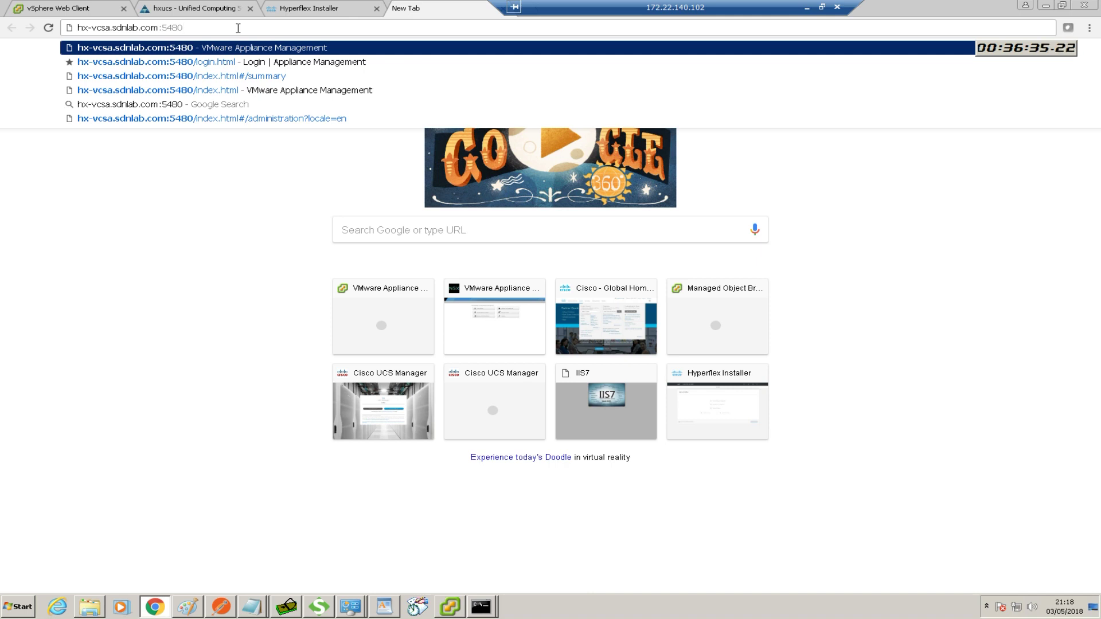
key(Return)
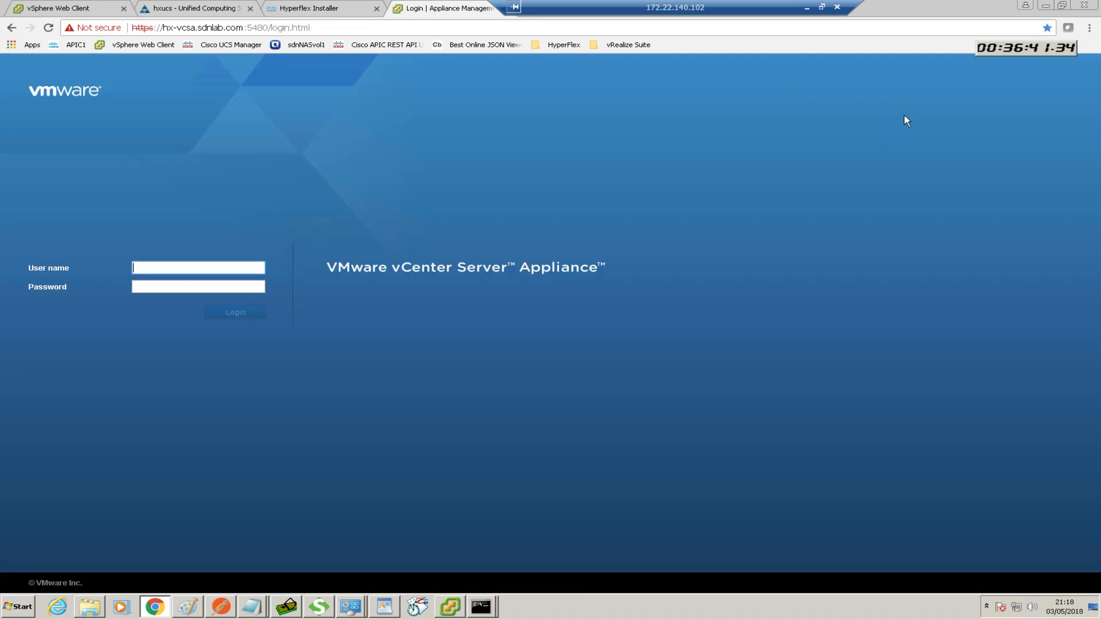
Log in as root, re-entering the password after the first attempt is rejected
click(173, 268)
text(root)
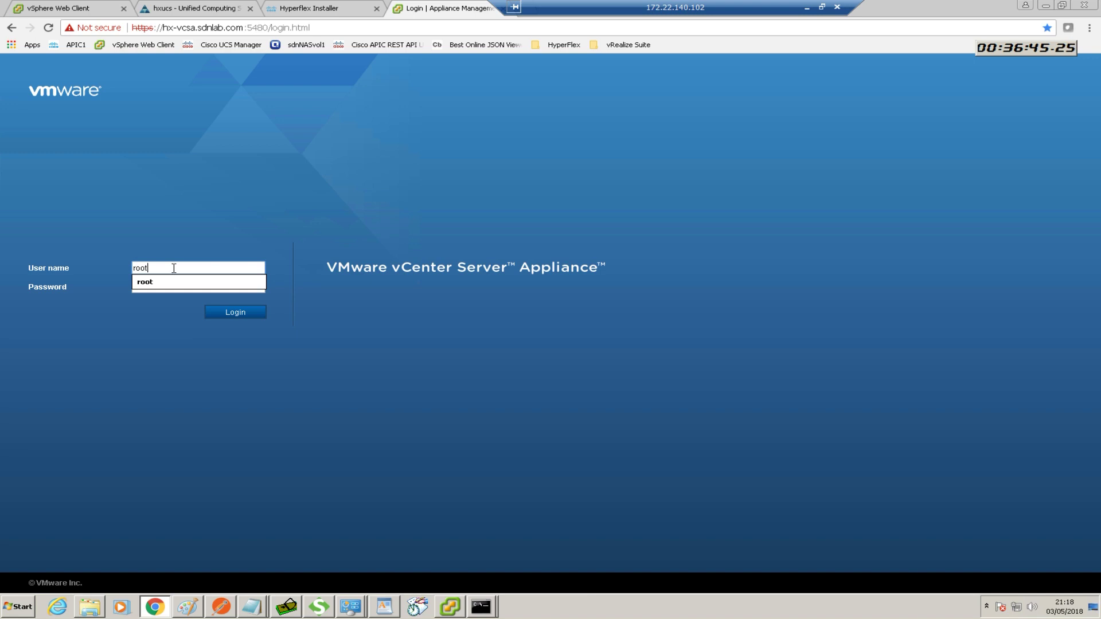
key(Escape)
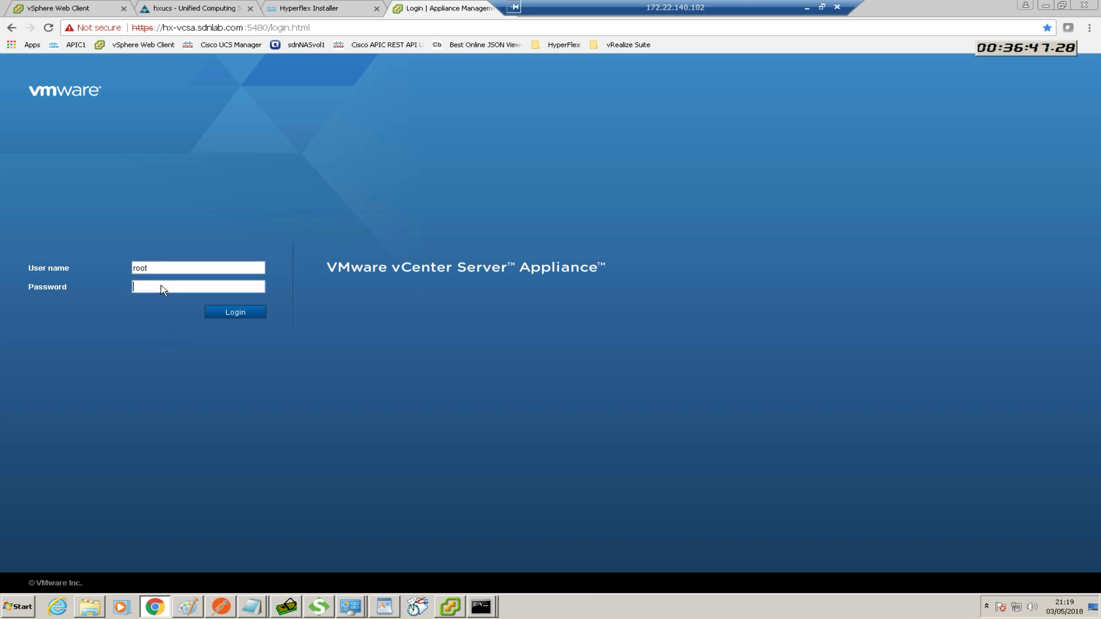
click(161, 289)
text(•••••••••)
key(Return)
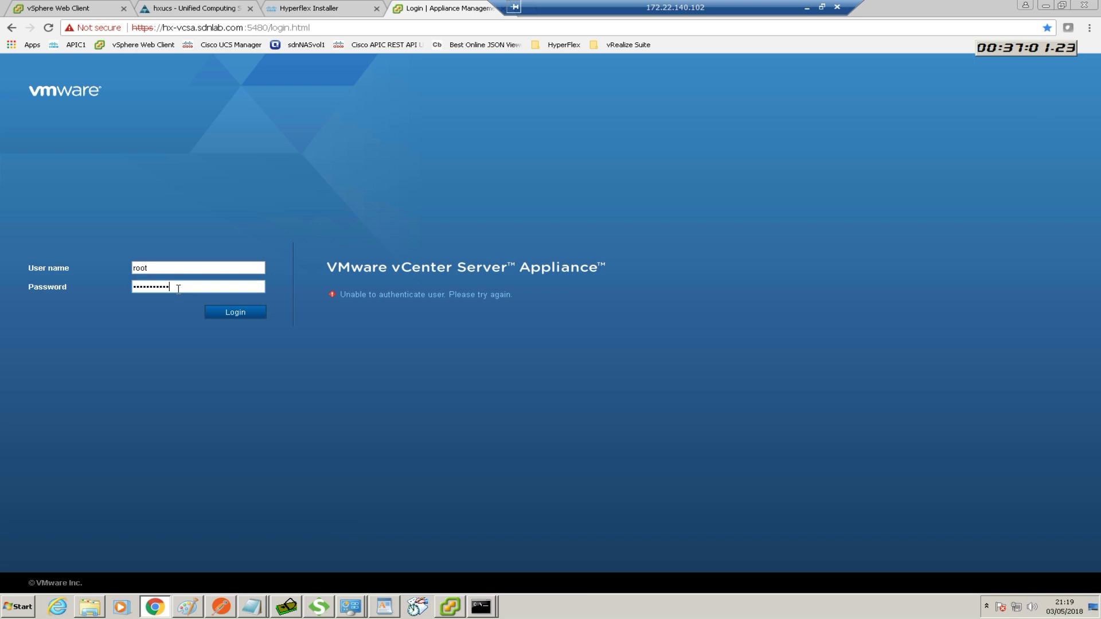
drag(178, 285, 112, 291)
key(BackSpace)
text(**********)
key(Return)
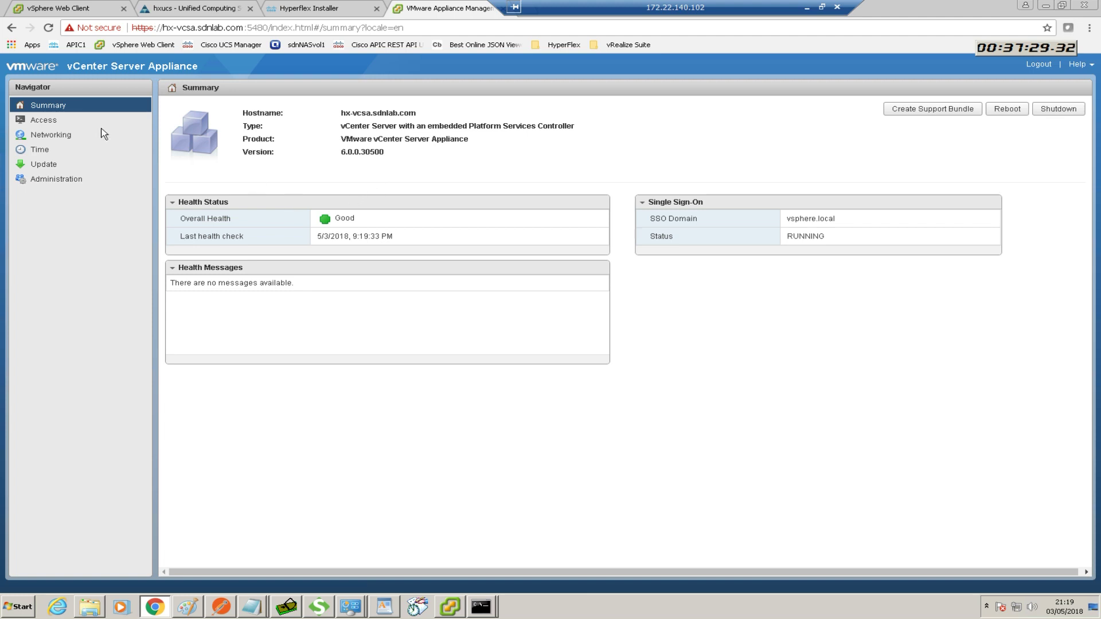
Check the appliance Time settings, return to the Summary, and open a new browser tab
click(53, 149)
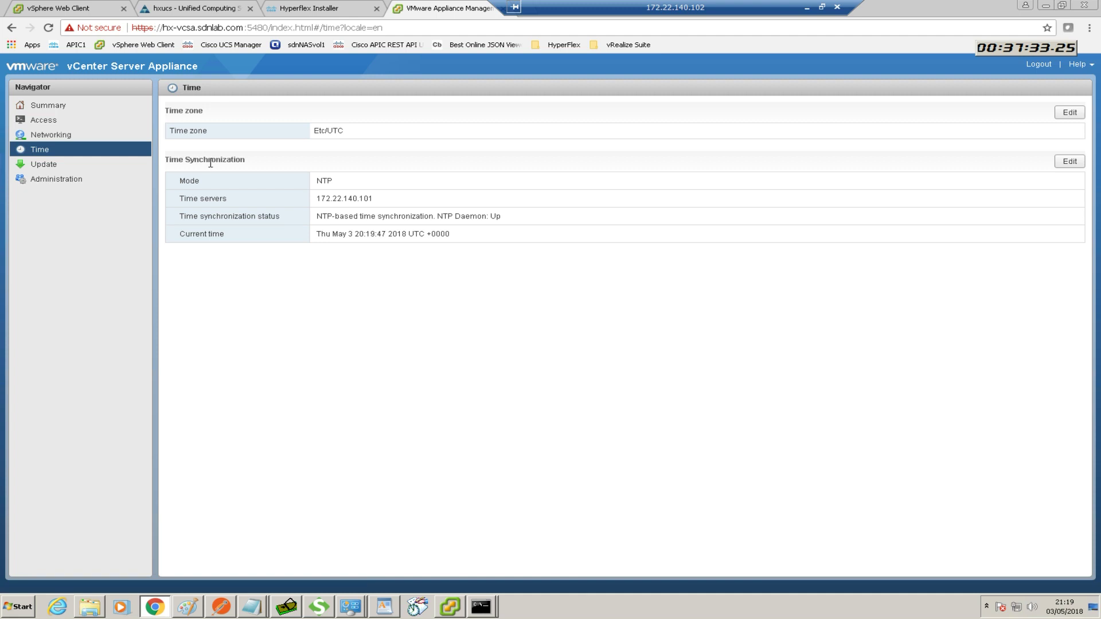
click(51, 106)
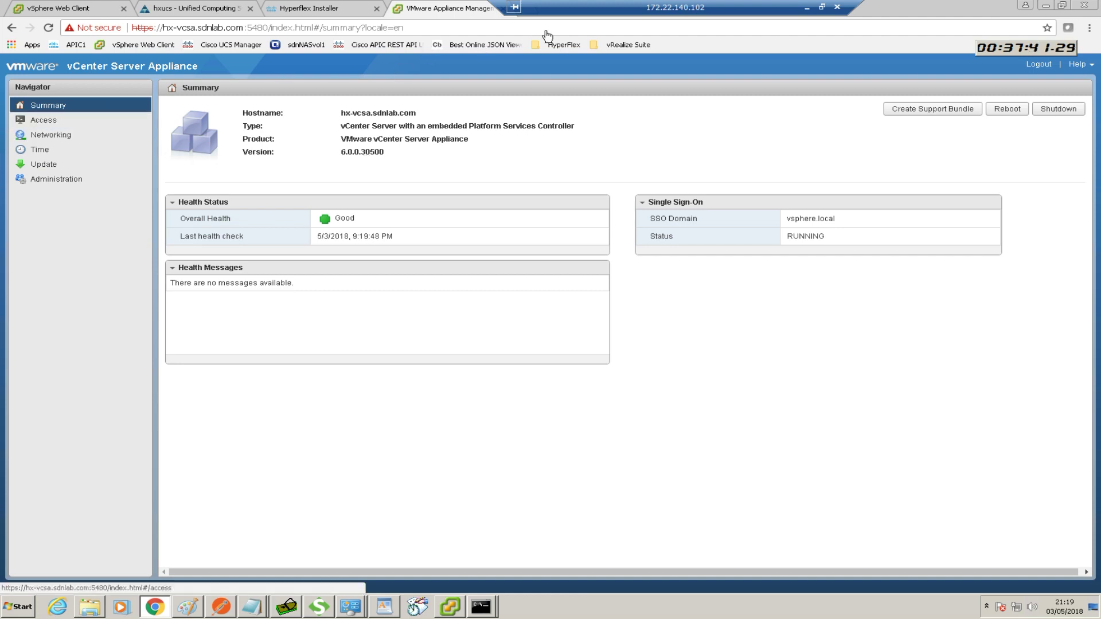
drag(569, 9, 625, 10)
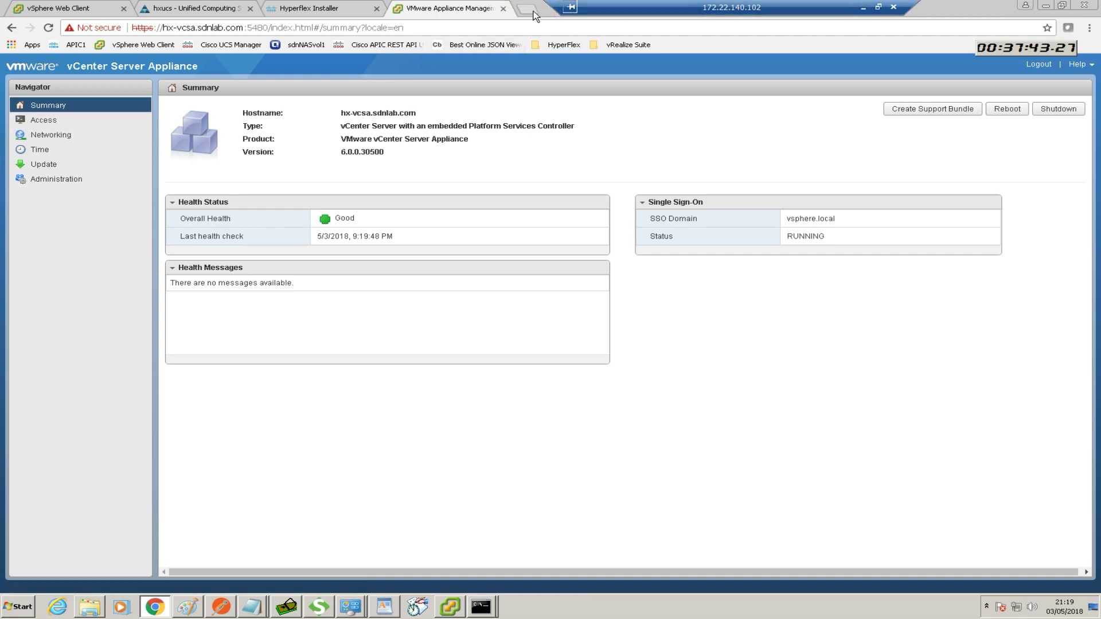
click(533, 11)
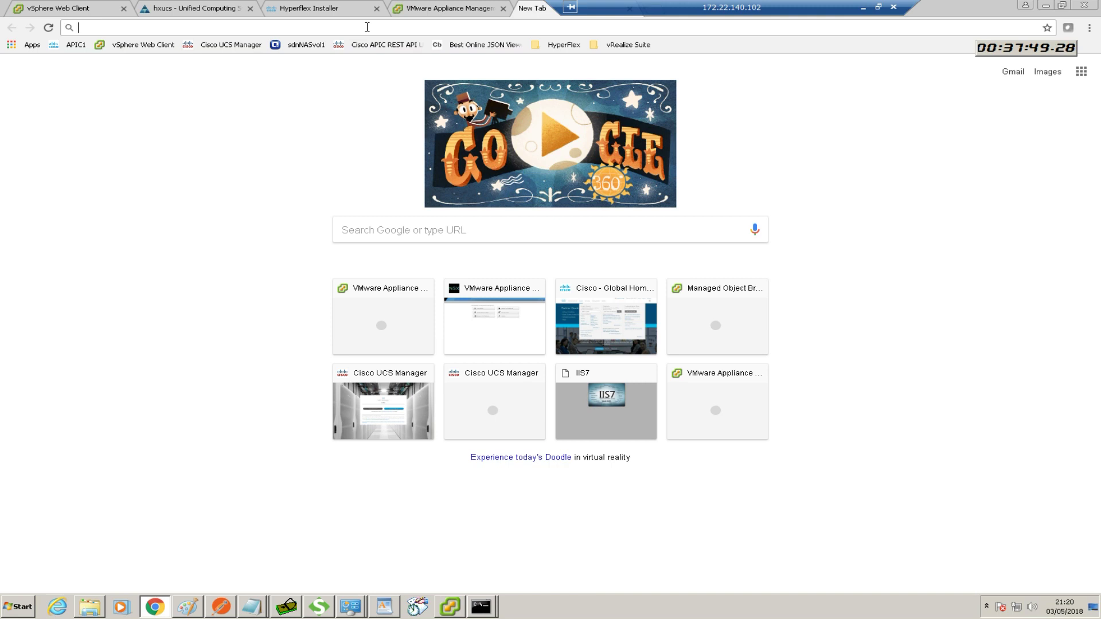
Load the vSphere Web Client login page on hx-vcsa.sdnlab.com
click(347, 33)
text(hx)
key(Right)
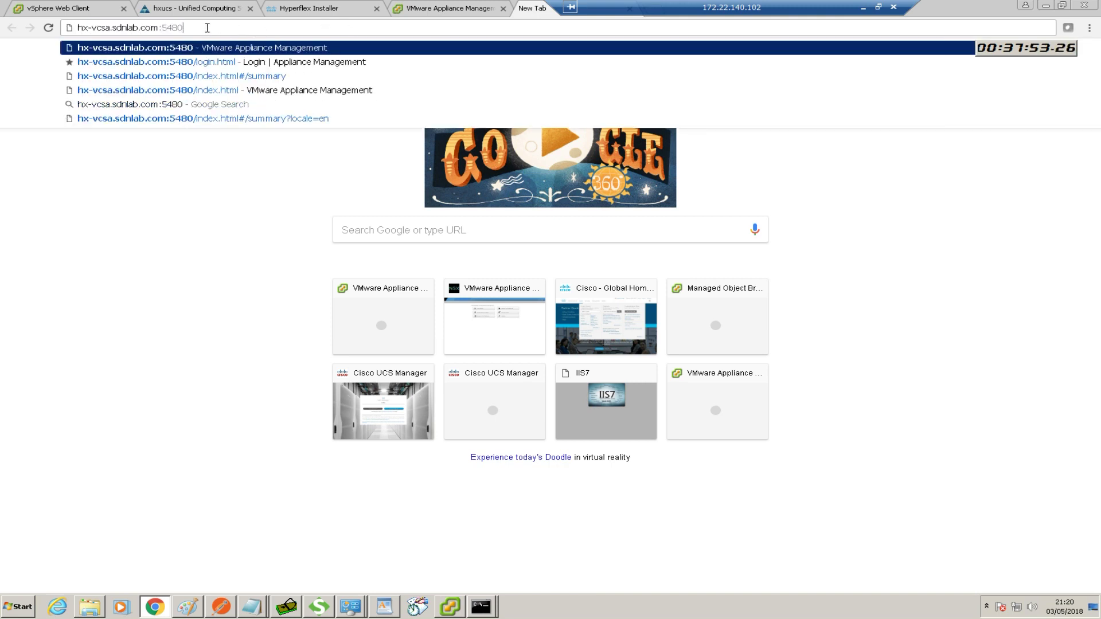
key(BackSpace)
key(BackSpace)
key(BackSpace)
key(BackSpace)
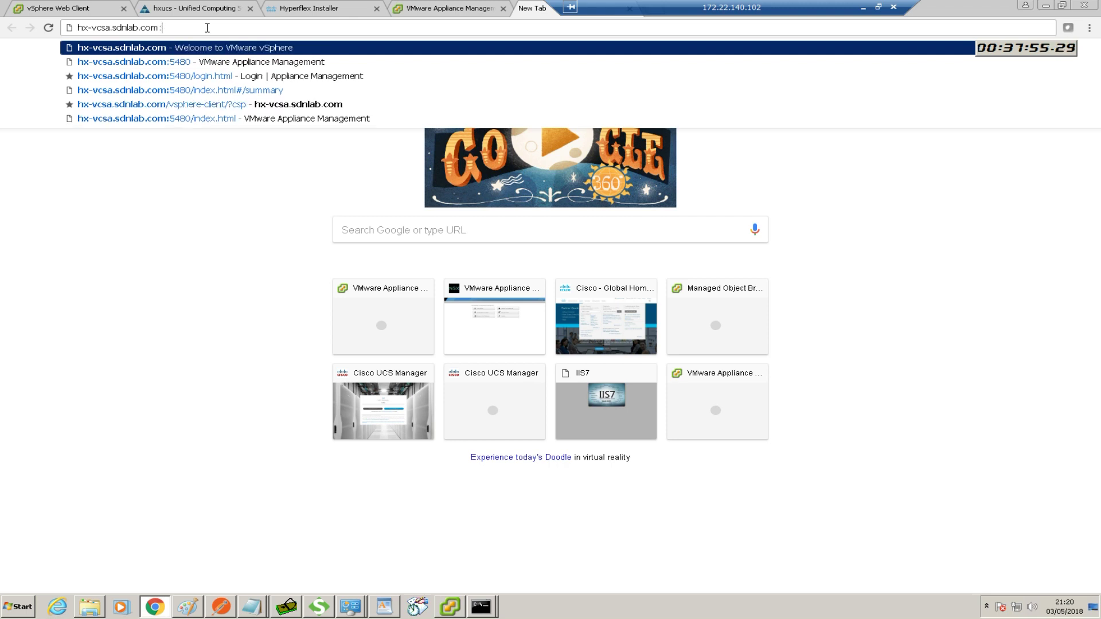
key(BackSpace)
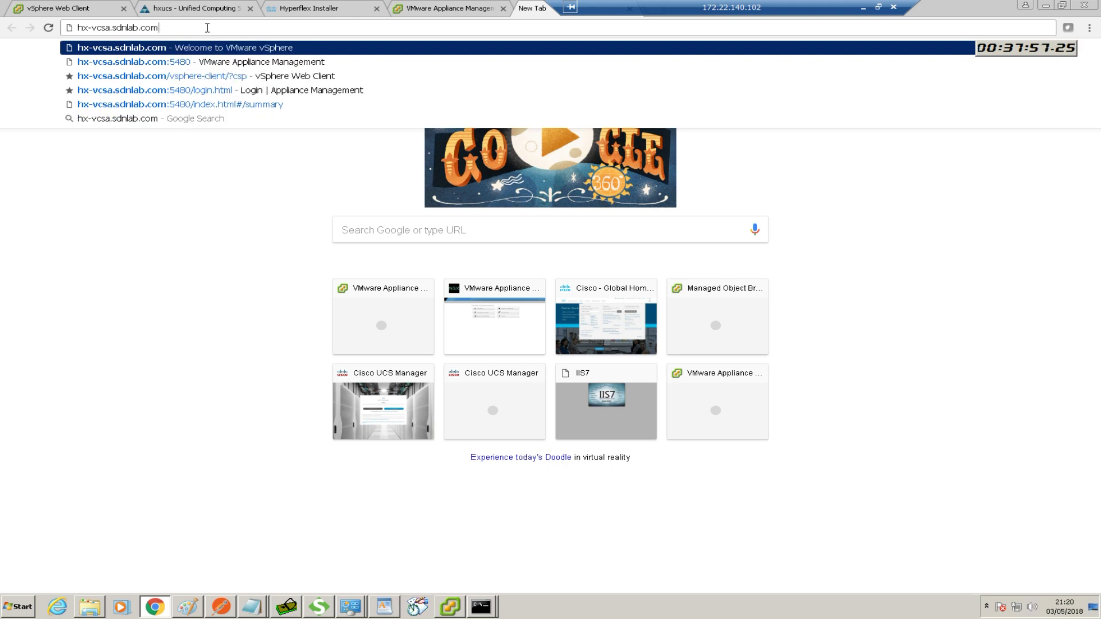
click(175, 77)
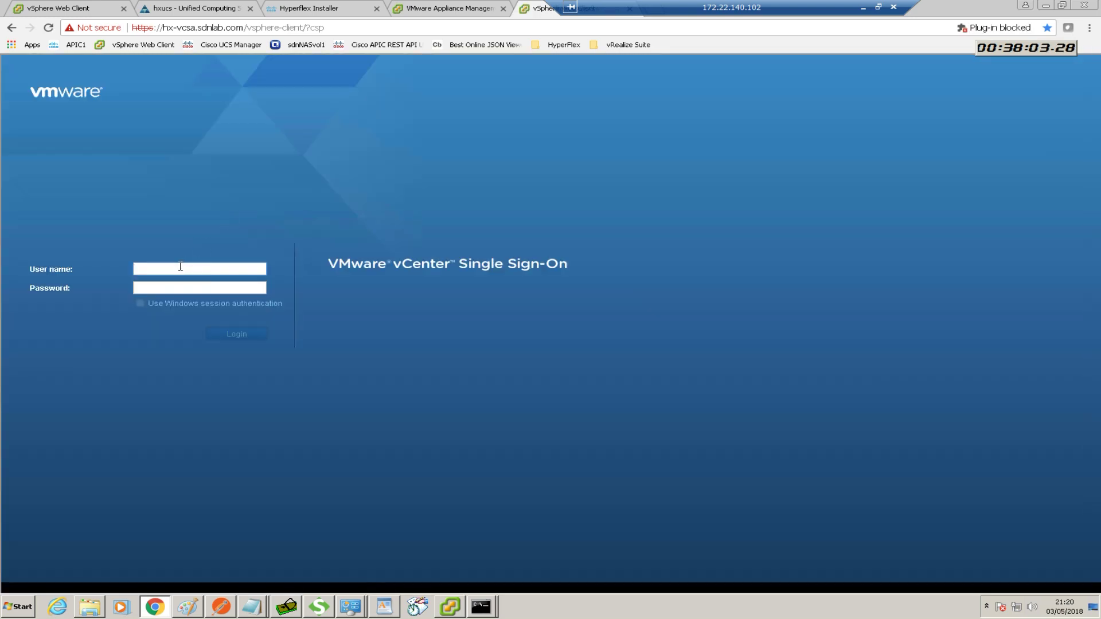
text(adminisa)
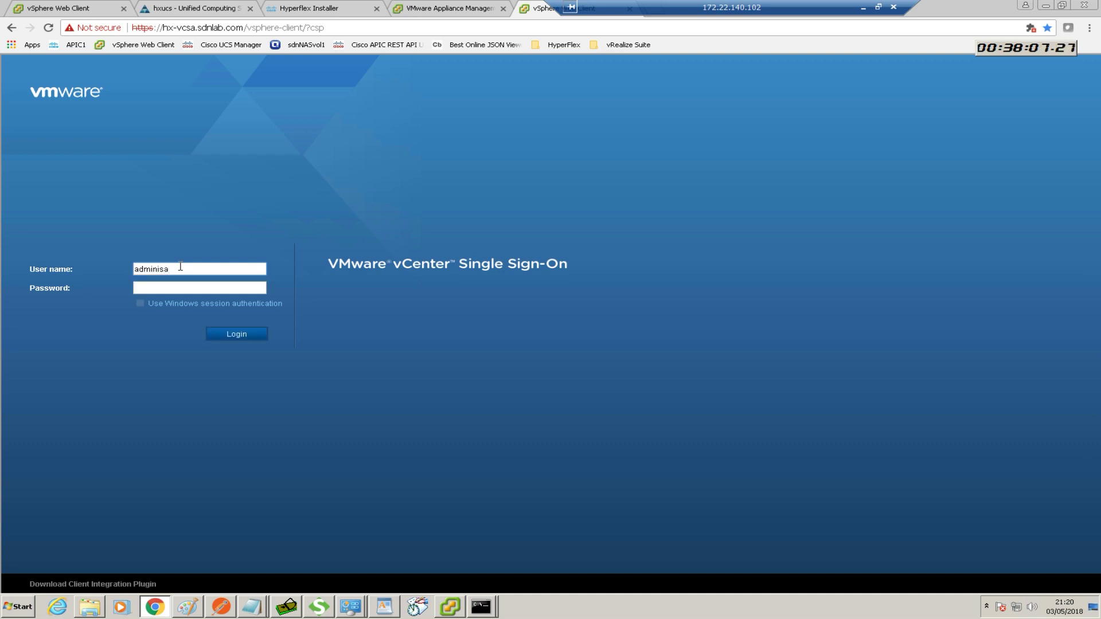
key(BackSpace)
text(trator@vsphere.local)
click(152, 287)
text(•••••••••)
key(Return)
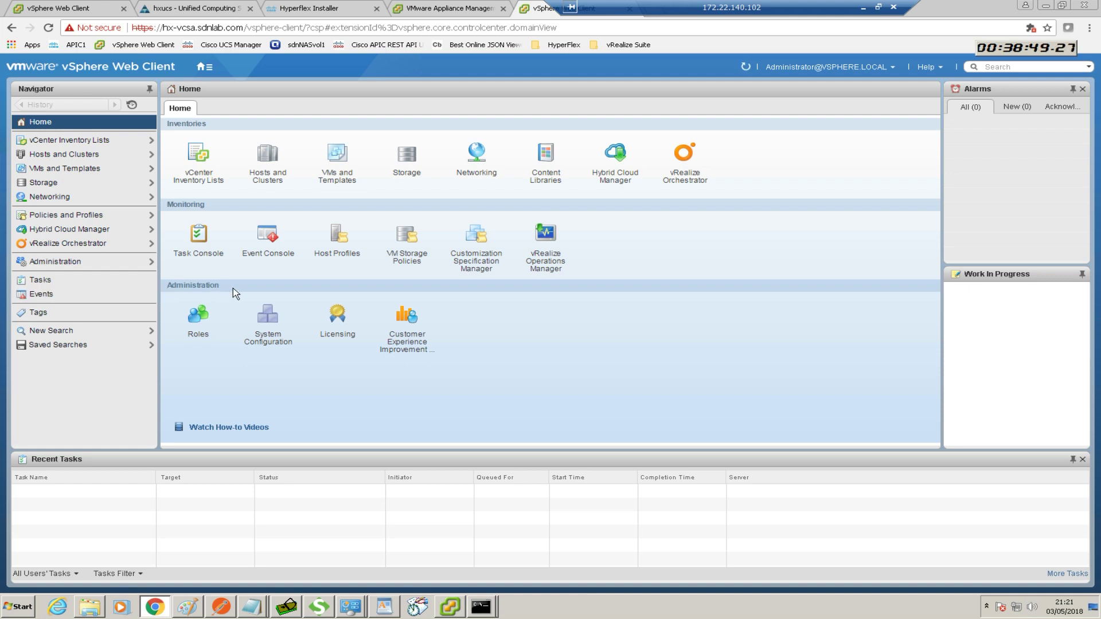
Browse the Hosts and Clusters and VMs and Templates inventories, confirming hx-vcsa.sdnlab.com is empty
click(74, 159)
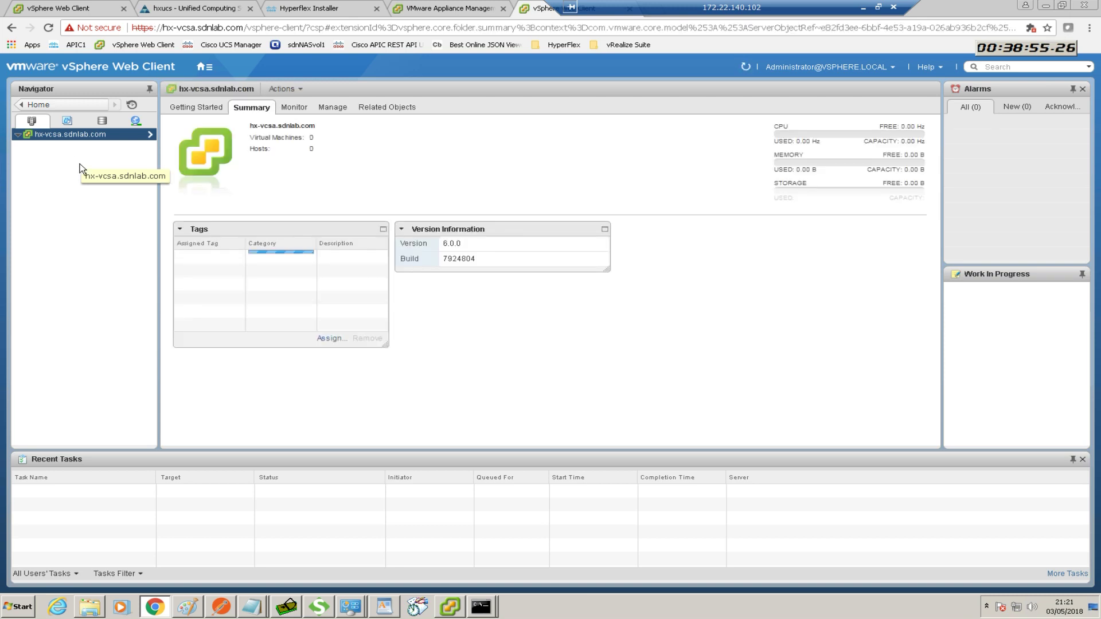
click(17, 135)
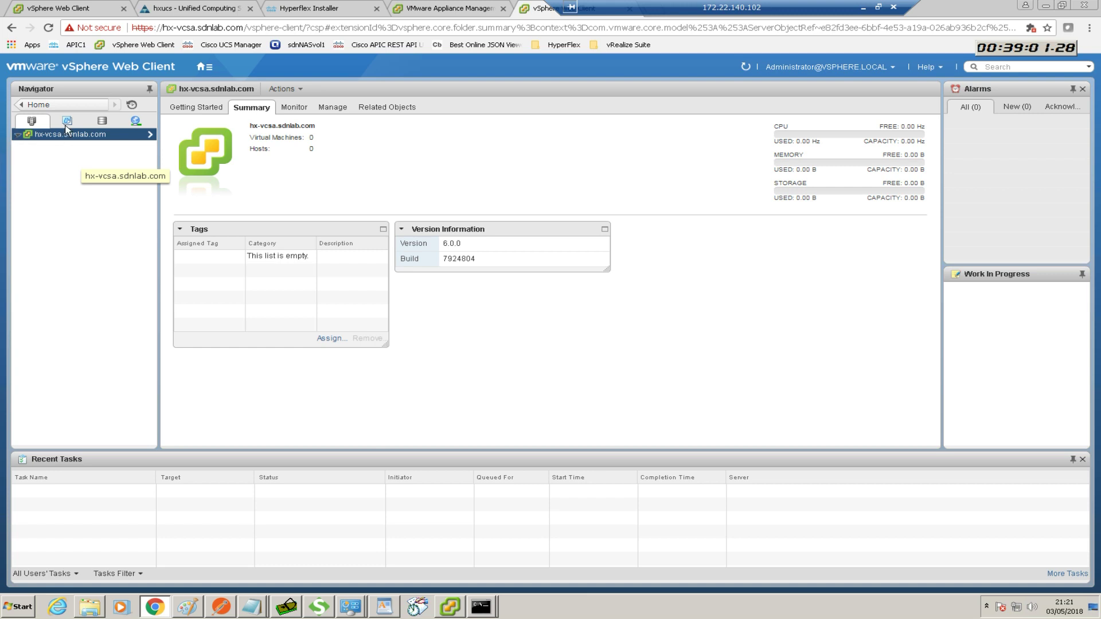
click(204, 67)
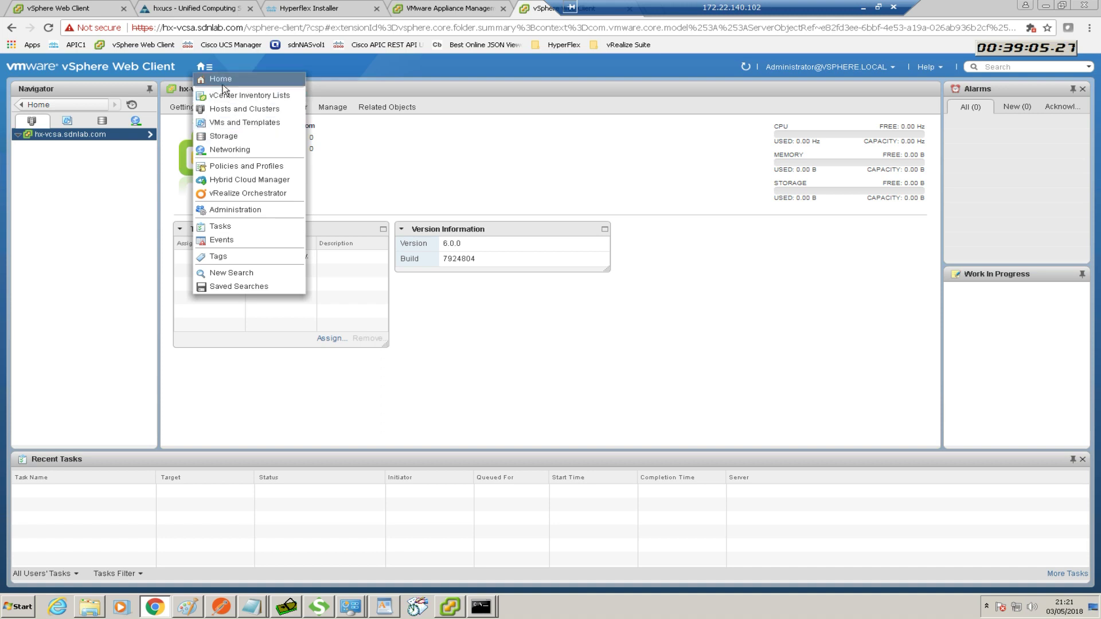
click(232, 122)
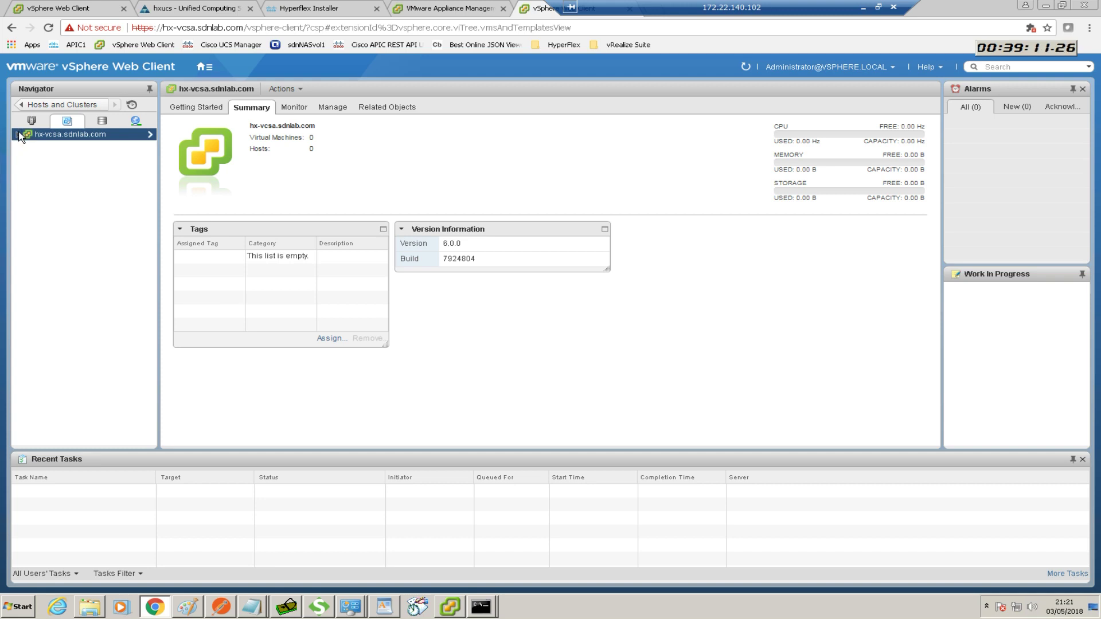
click(19, 134)
click(150, 136)
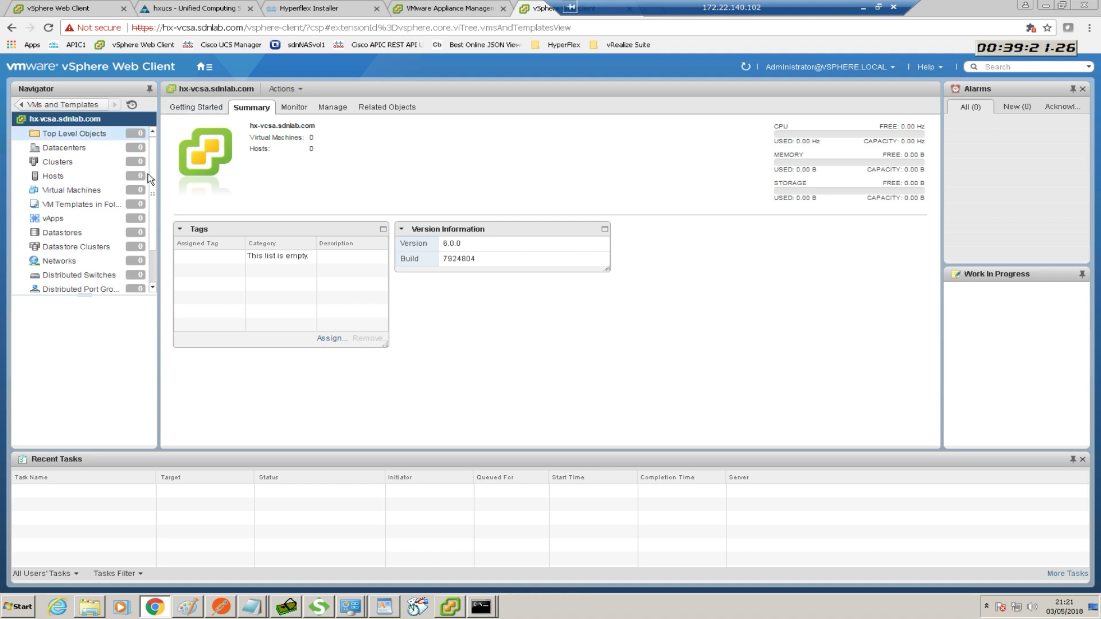
Return to the vSphere Home page and switch to the UCS Manager tab
click(202, 68)
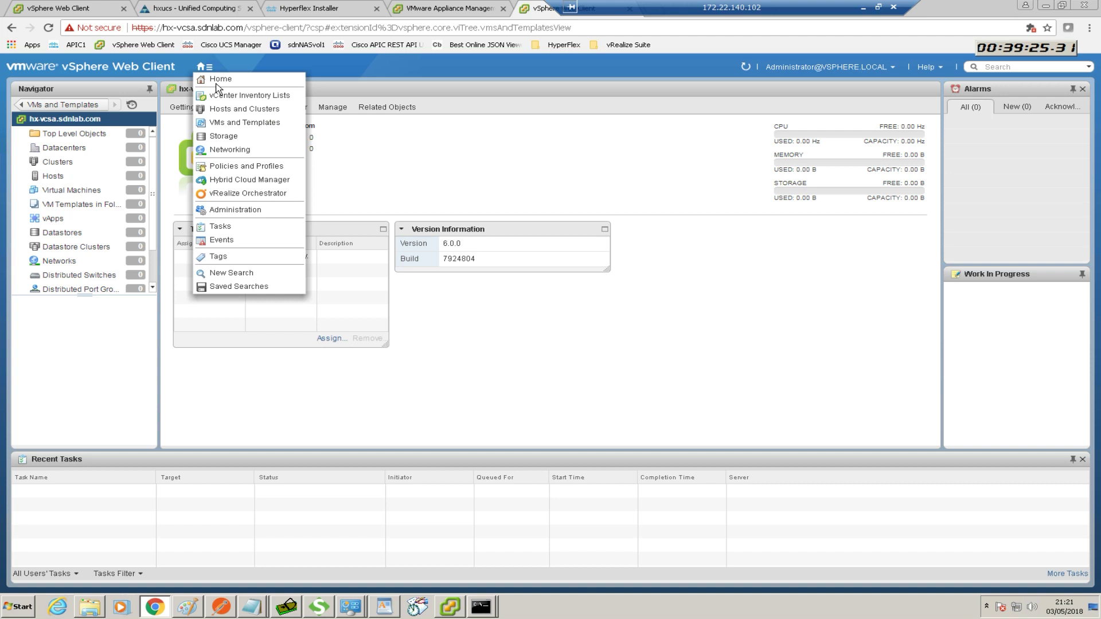
click(215, 79)
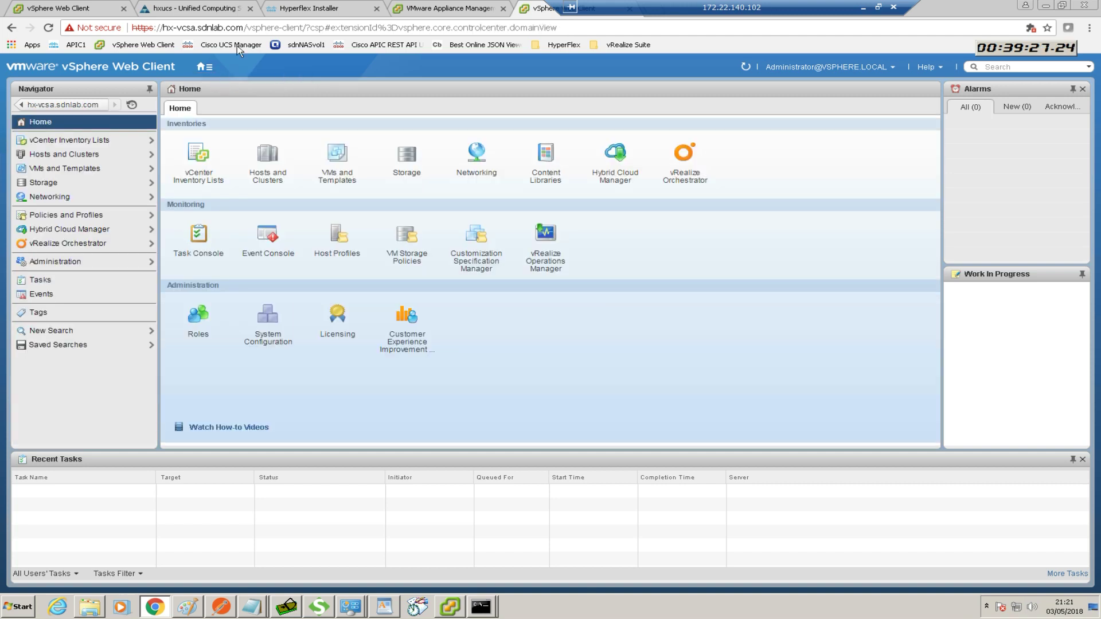
click(174, 9)
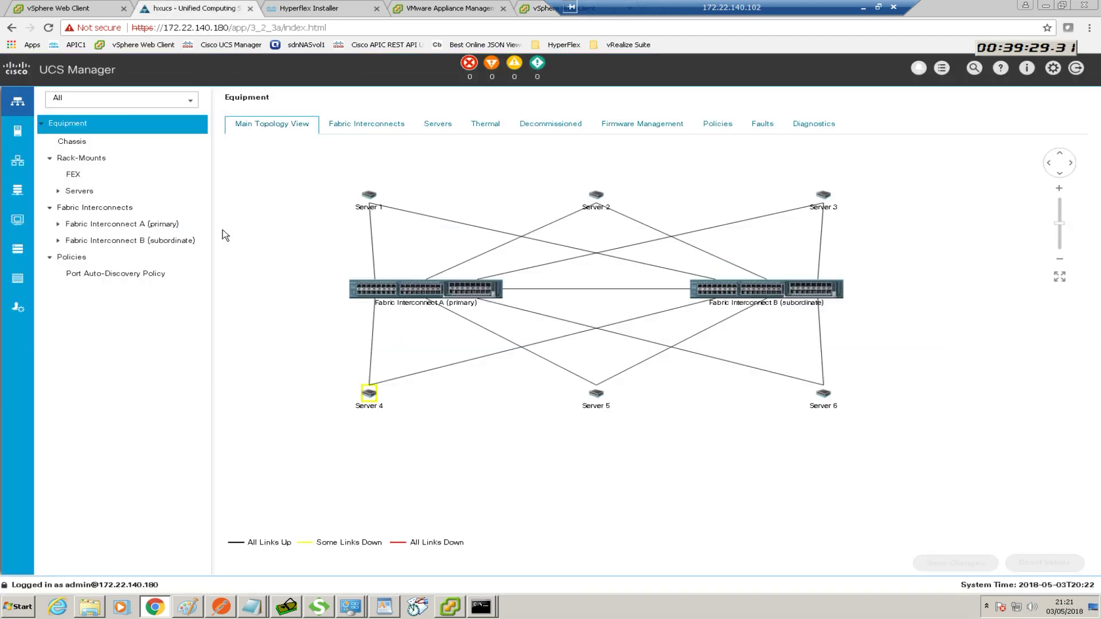
Widen Overall Status to show all six rack servers Unassociated, then bring up the PowerPoint slide
click(81, 193)
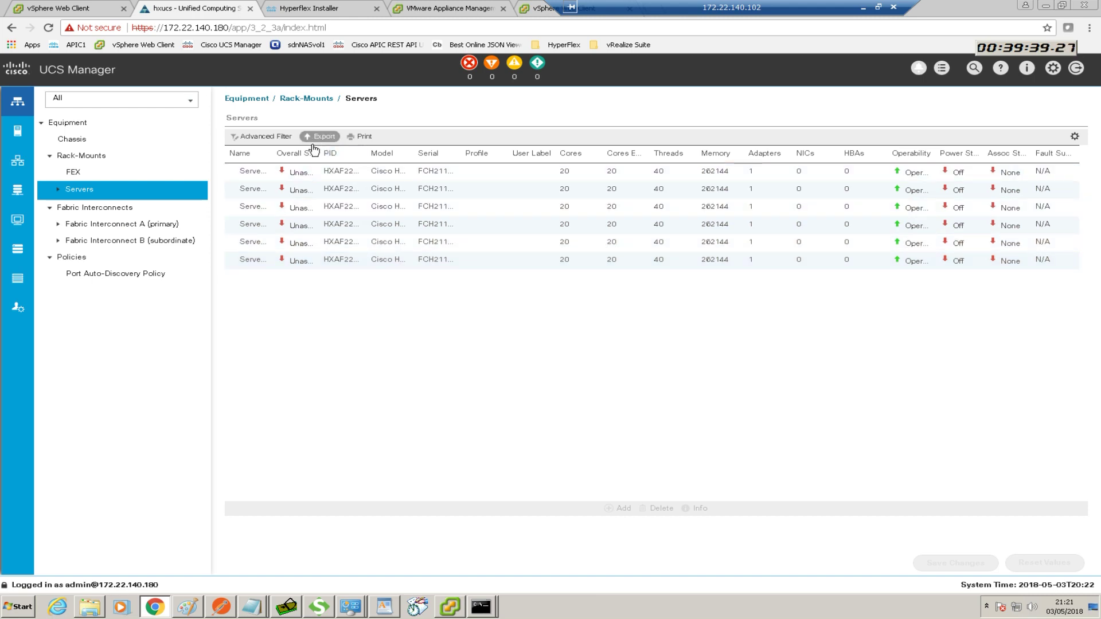
drag(319, 157, 421, 153)
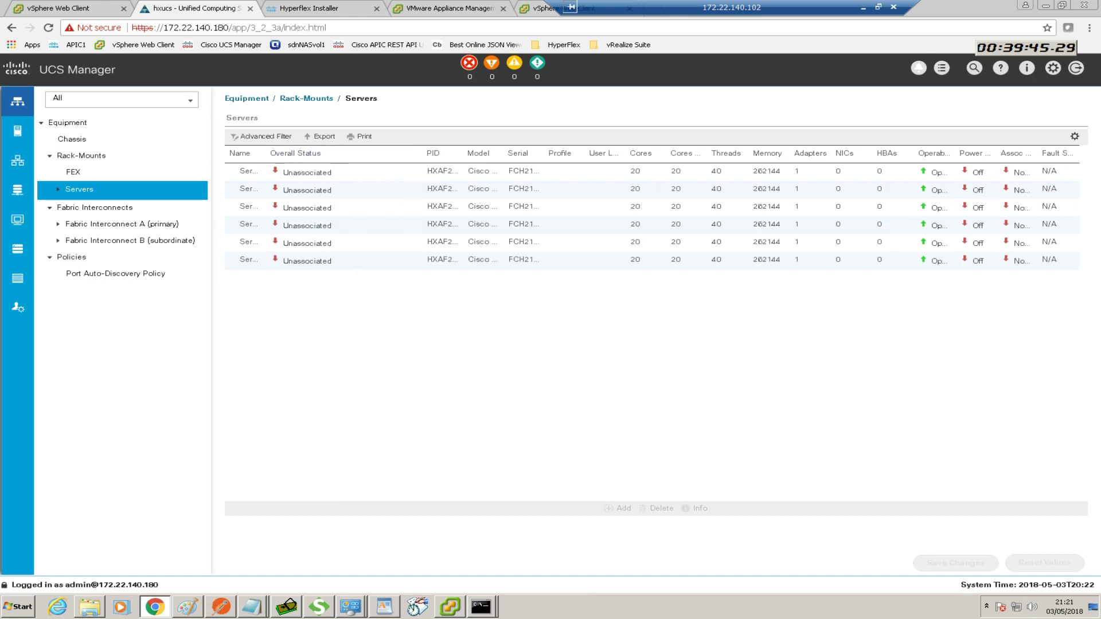
mouse_move(90, 606)
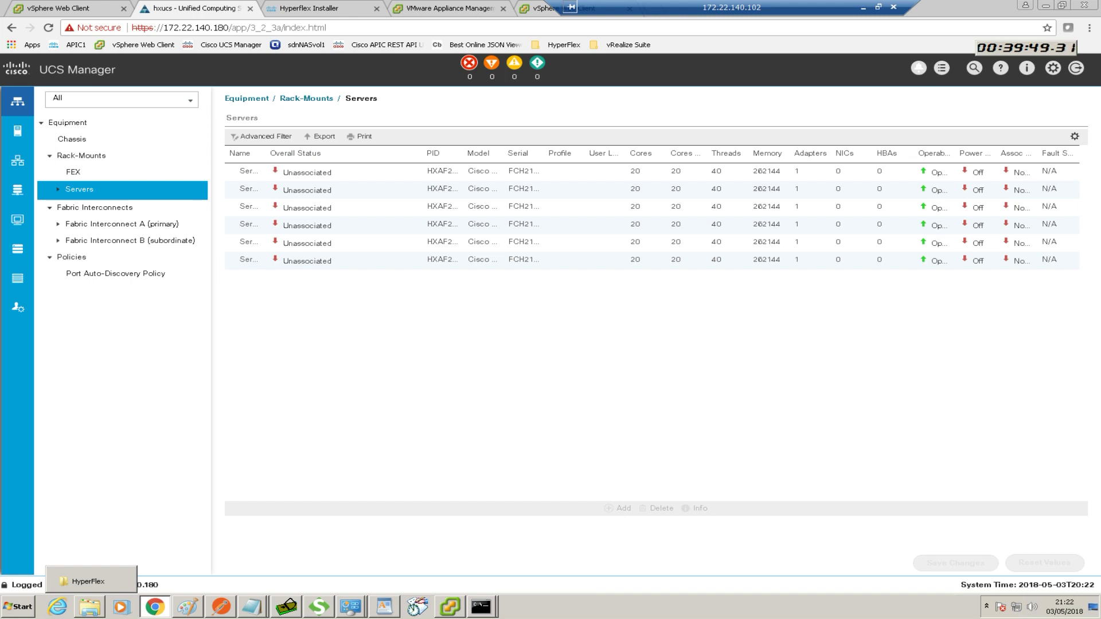
key(alt+Tab)
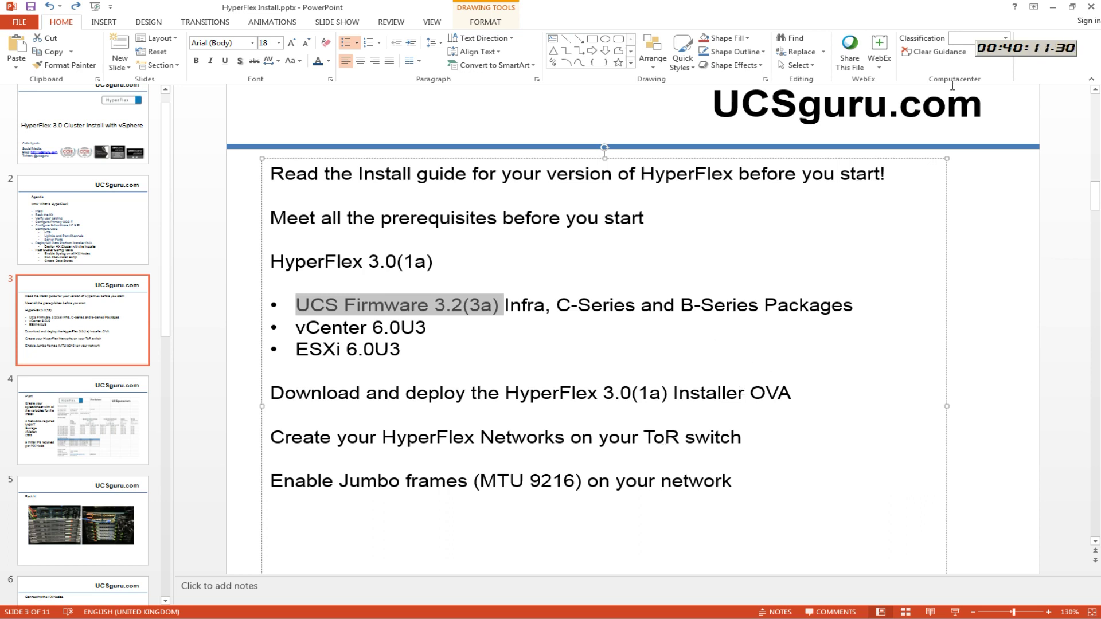
Minimize PowerPoint and select the third server in the UCS Manager Servers list
click(1053, 9)
click(613, 210)
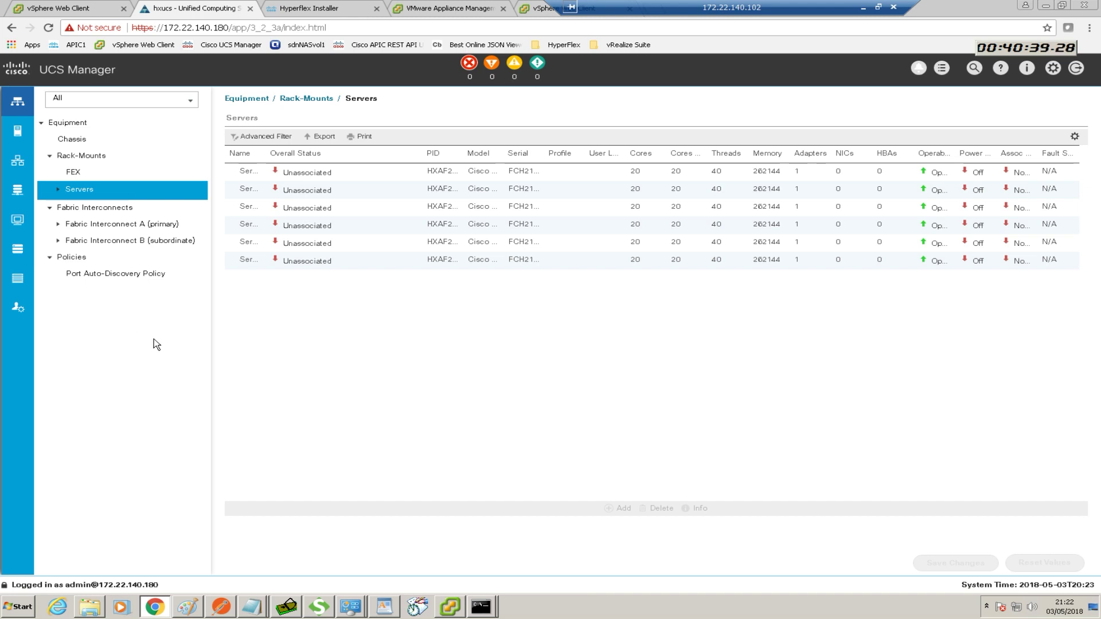
Create a datacenter named 'sdnlab' under hx-vcsa.sdnlab.com in Hosts and Clusters and expand it
drag(628, 8, 678, 8)
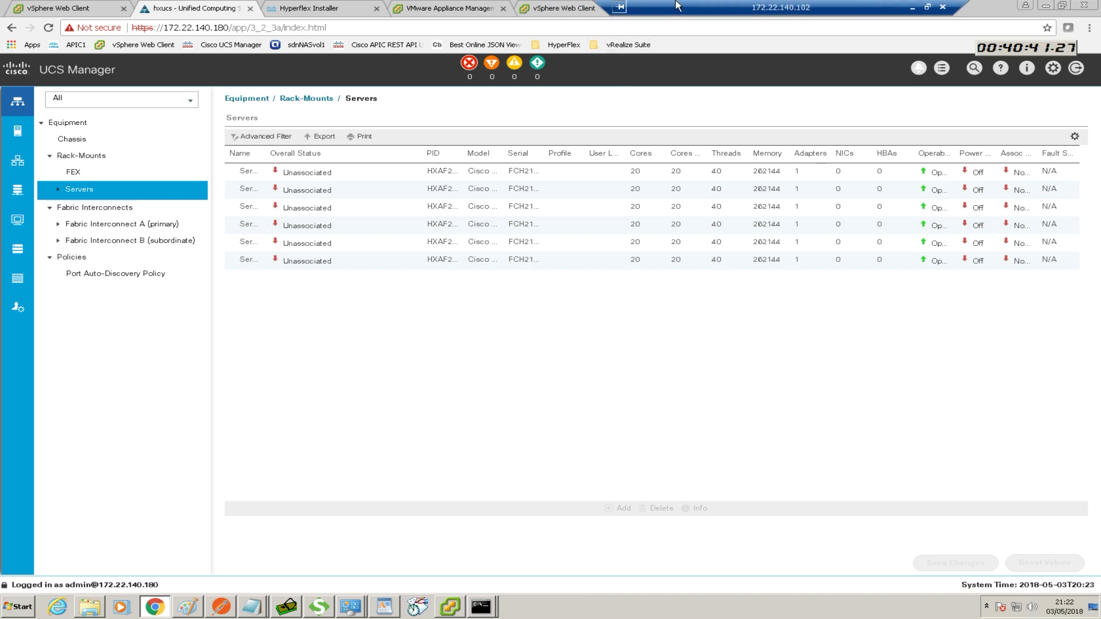
click(296, 12)
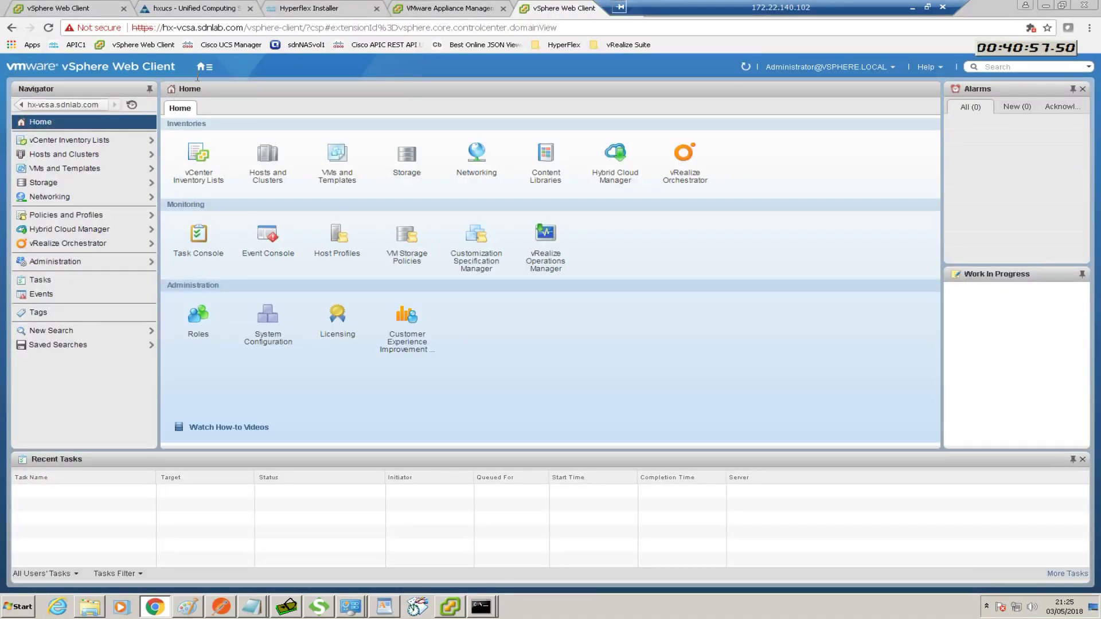
click(202, 67)
click(267, 164)
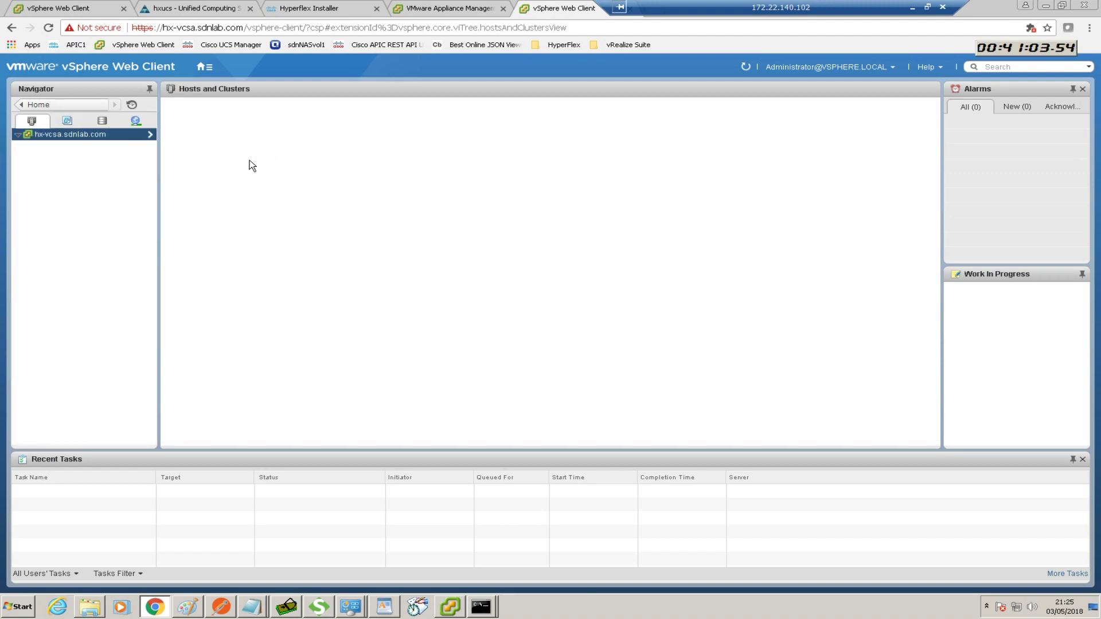
right_click(80, 138)
click(107, 153)
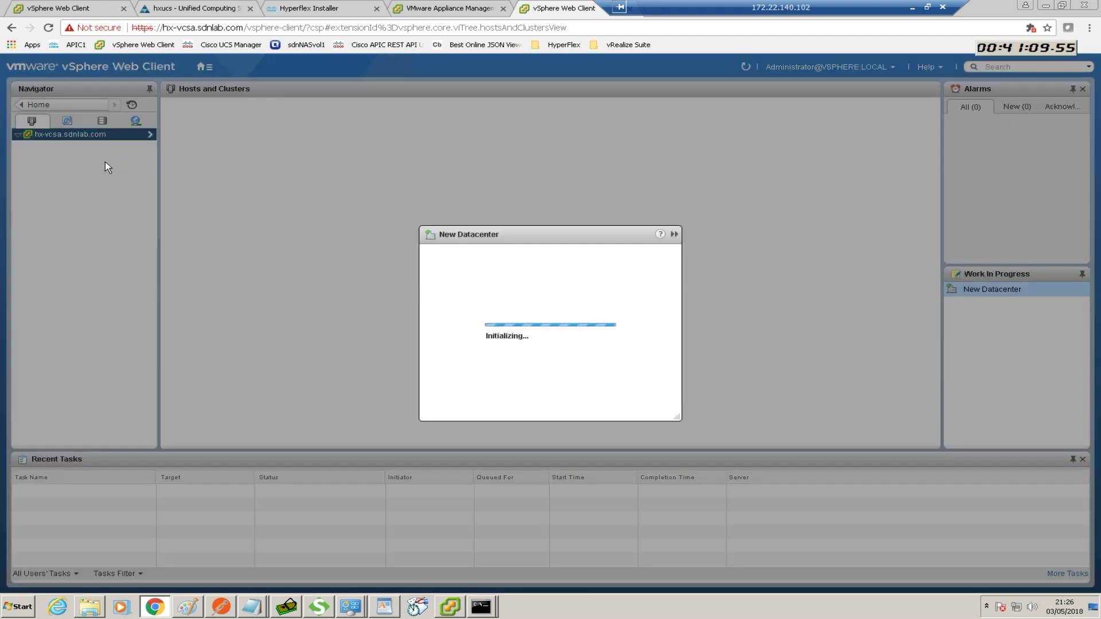
key(BackSpace)
text(sdnlab)
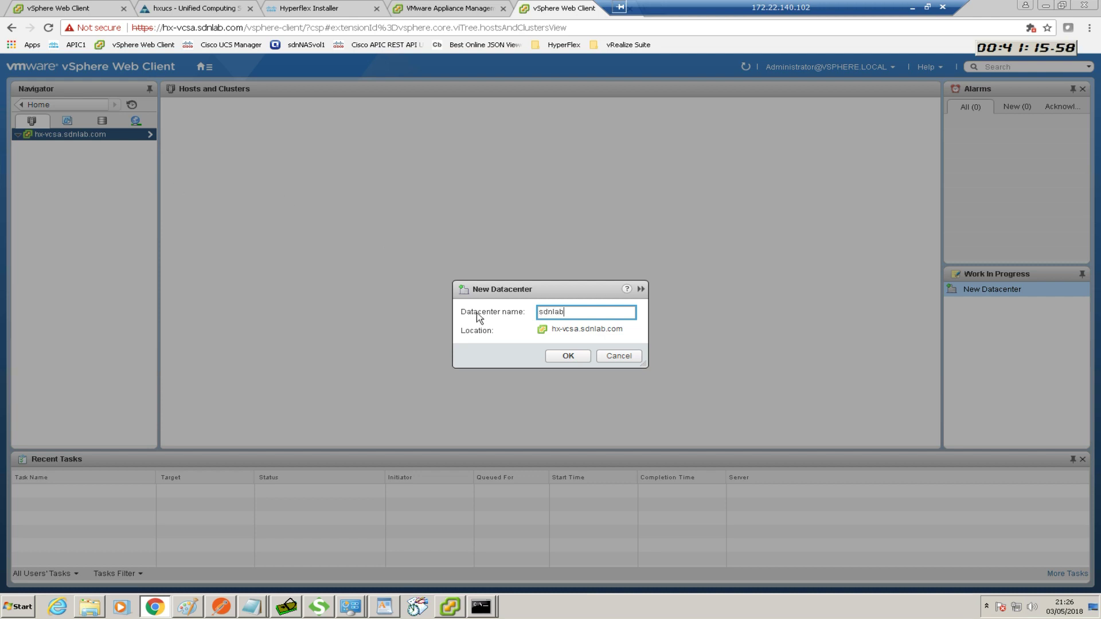
click(566, 356)
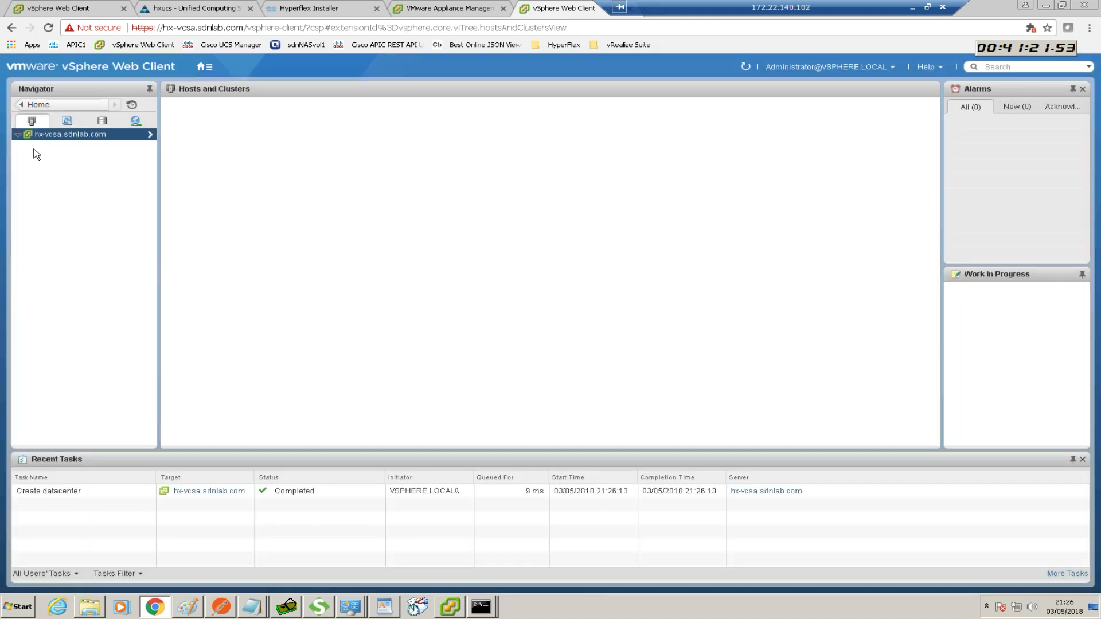
click(17, 135)
click(29, 147)
mouse_move(747, 13)
mouse_down()
mouse_move(808, 13)
mouse_move(740, 13)
mouse_up()
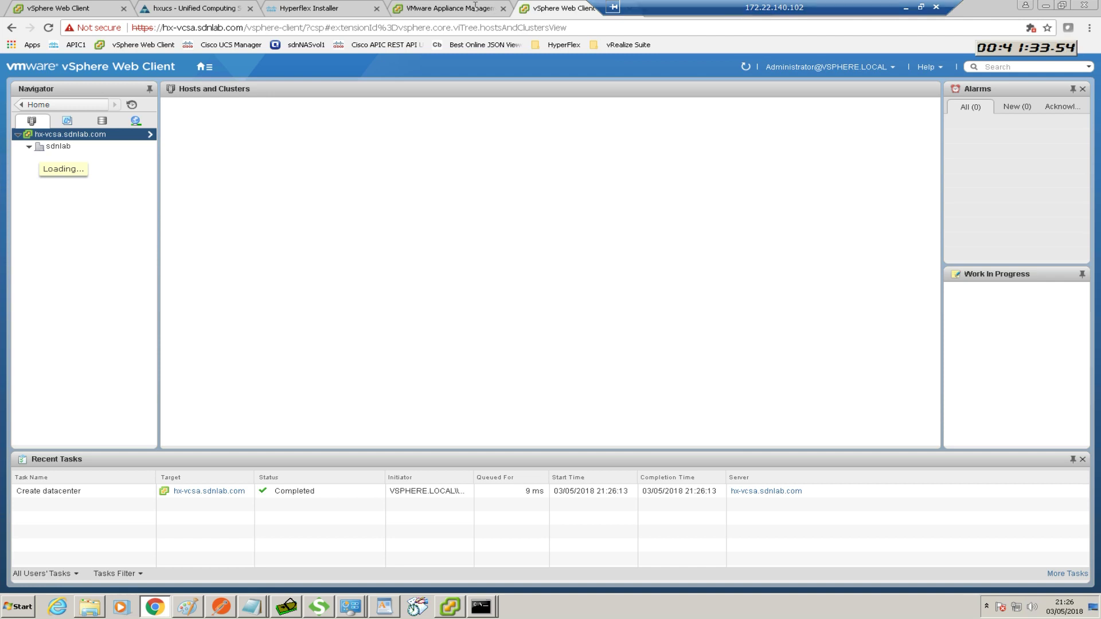
Choose Standard Cluster from the HyperFlex Installer's Create Cluster menu
click(310, 10)
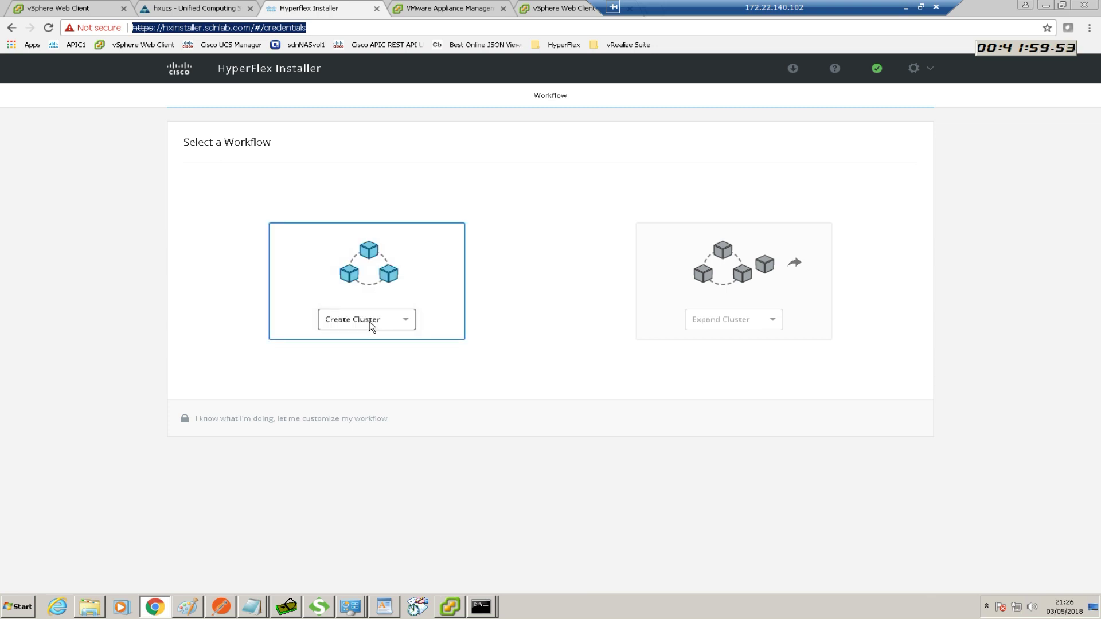
click(370, 325)
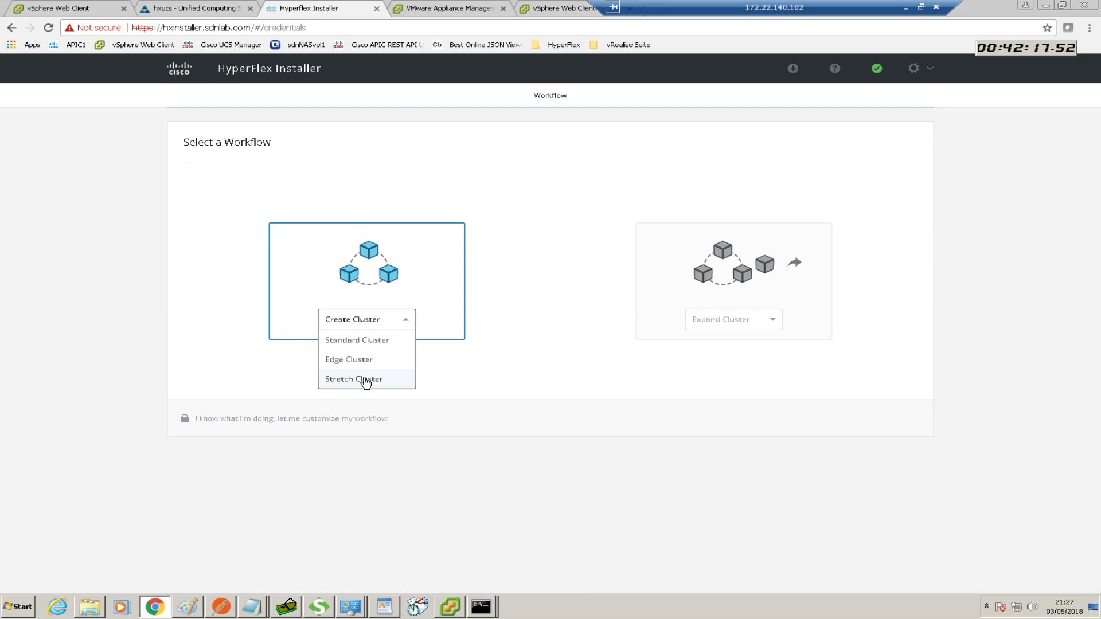
click(363, 341)
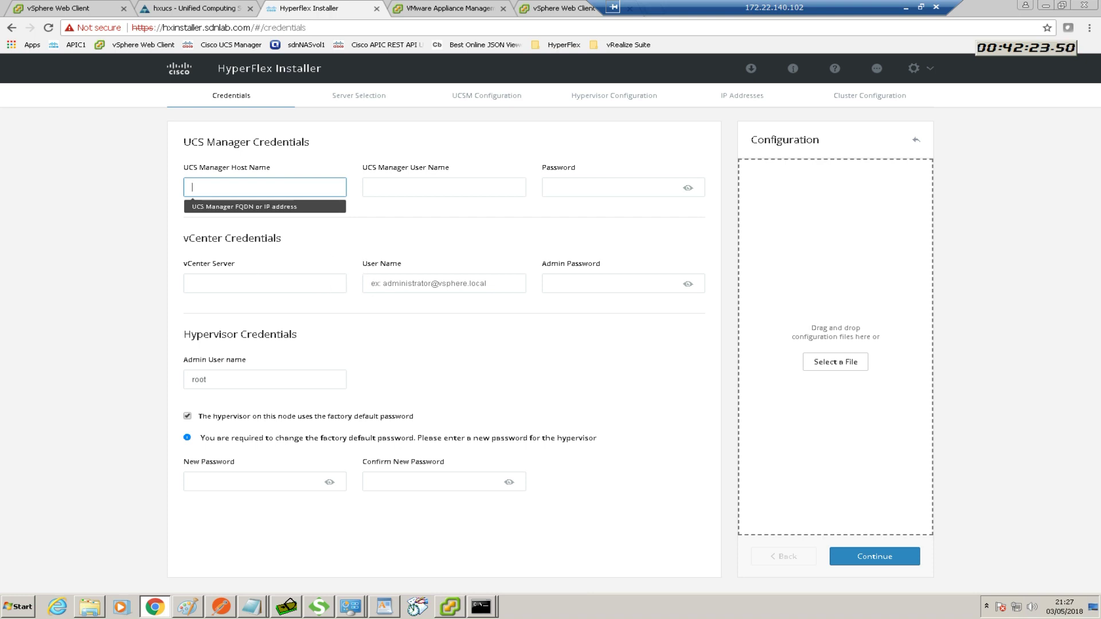
click(89, 606)
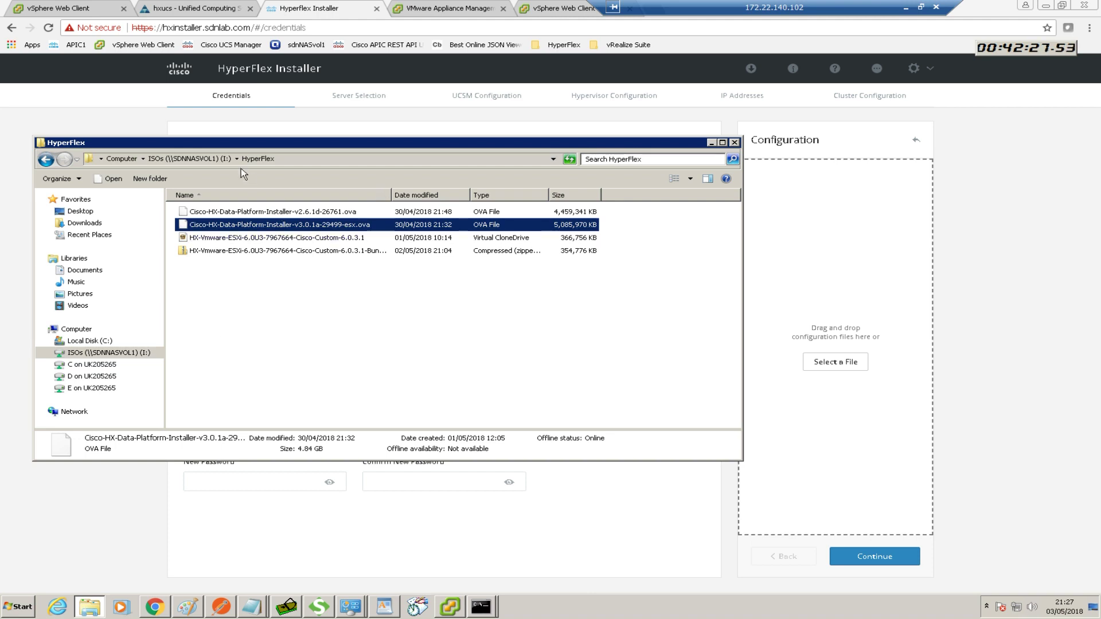
click(92, 223)
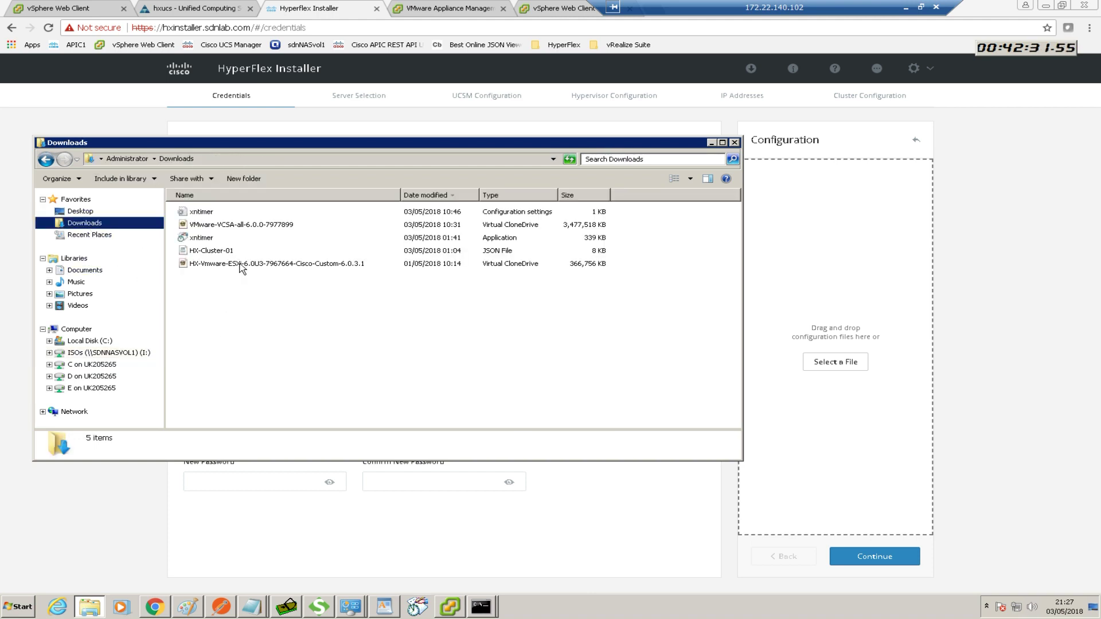
click(219, 252)
drag(219, 253, 777, 310)
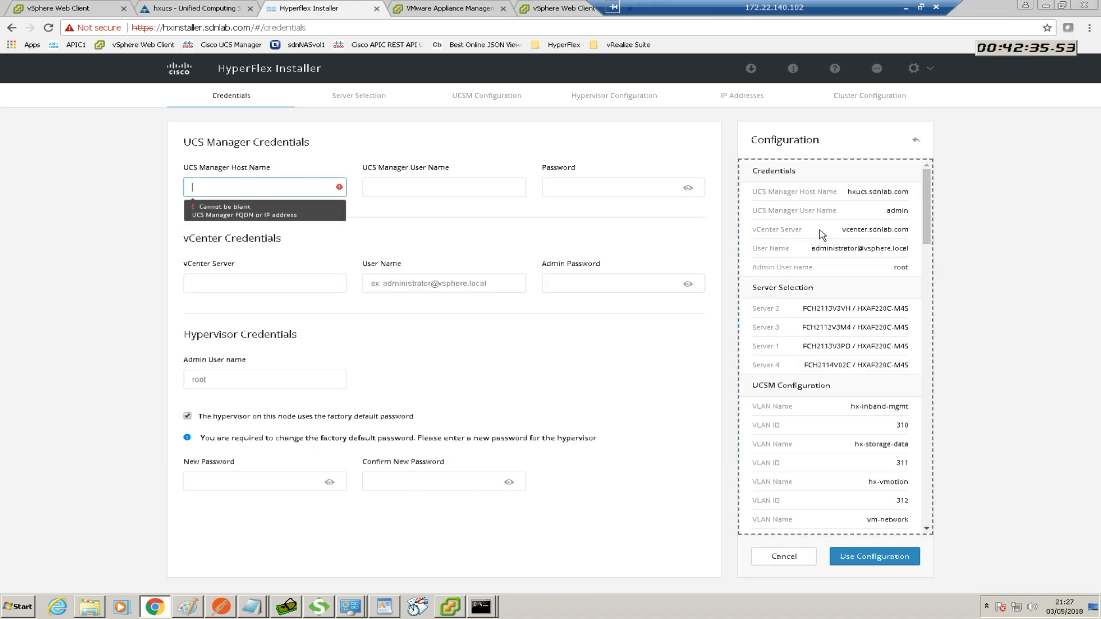
click(792, 559)
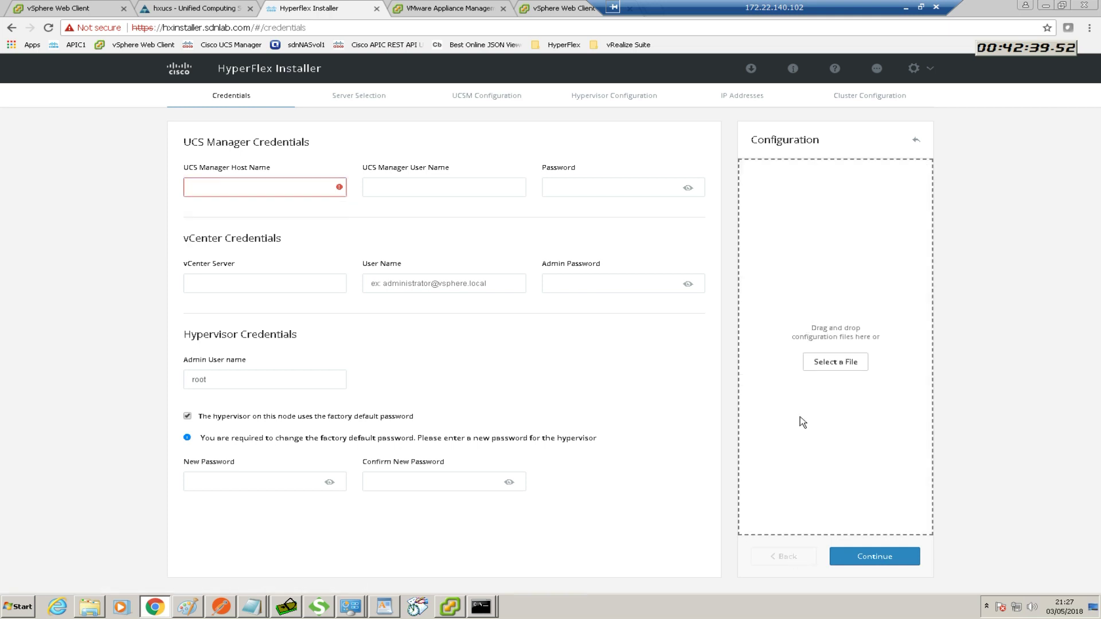
click(239, 188)
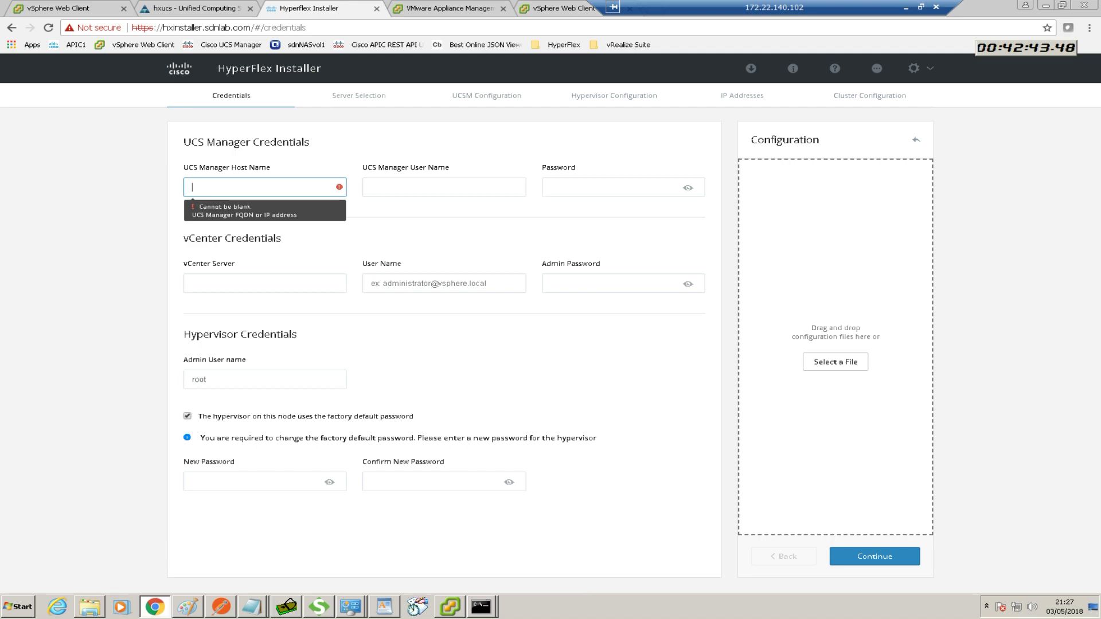
key(alt+Tab)
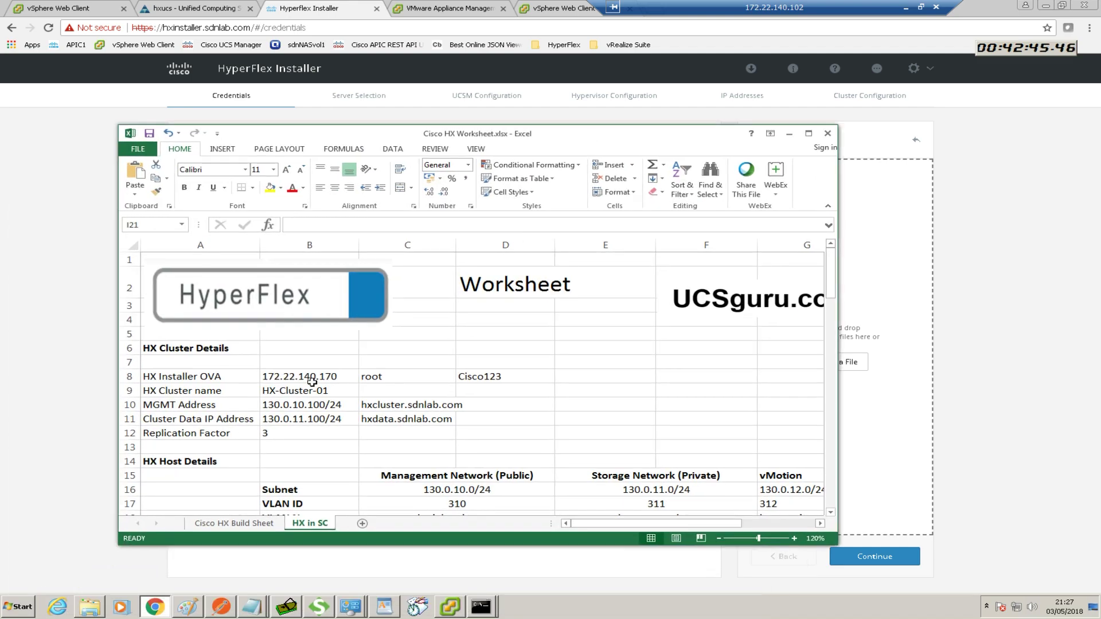
scroll(311, 381, down, 4)
scroll(286, 398, down, 5)
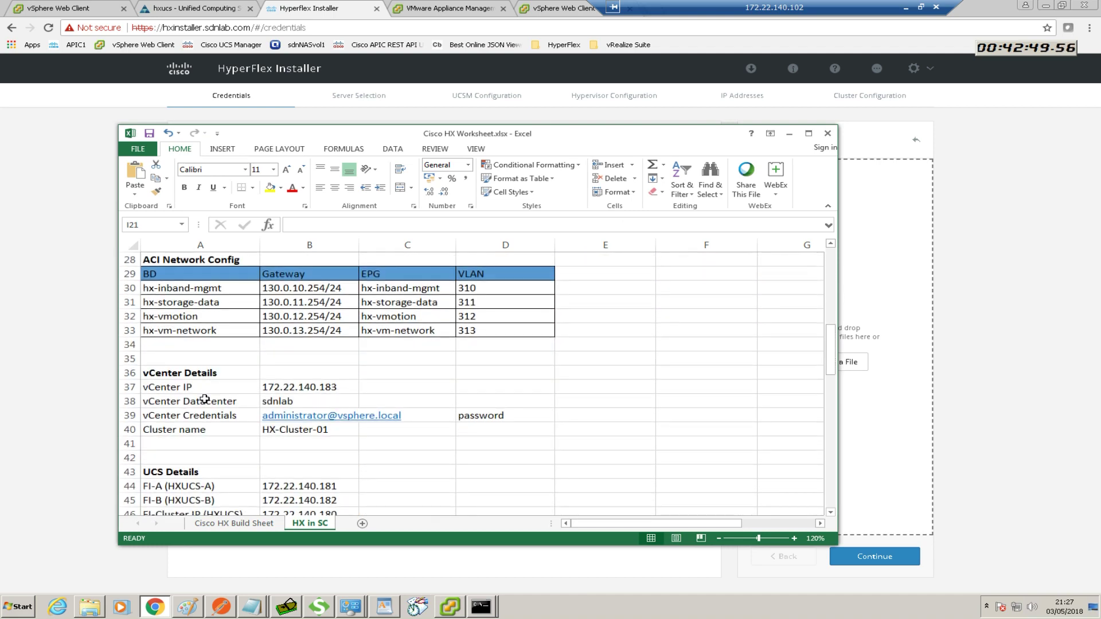
scroll(205, 399, down, 2)
scroll(208, 415, up, 1)
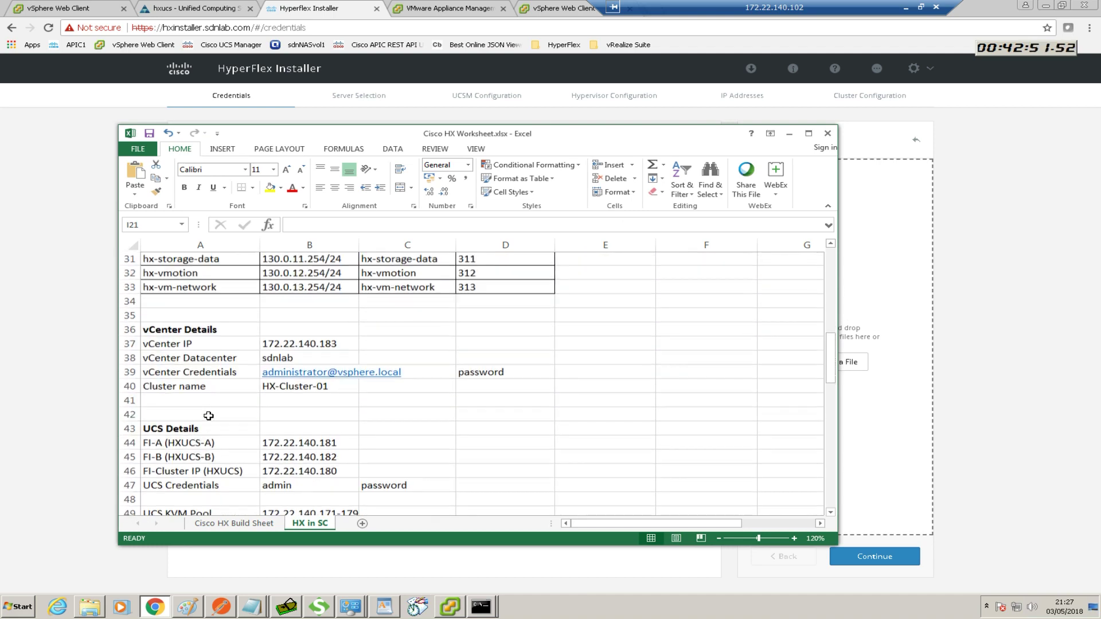
scroll(208, 416, up, 2)
scroll(208, 416, up, 2)
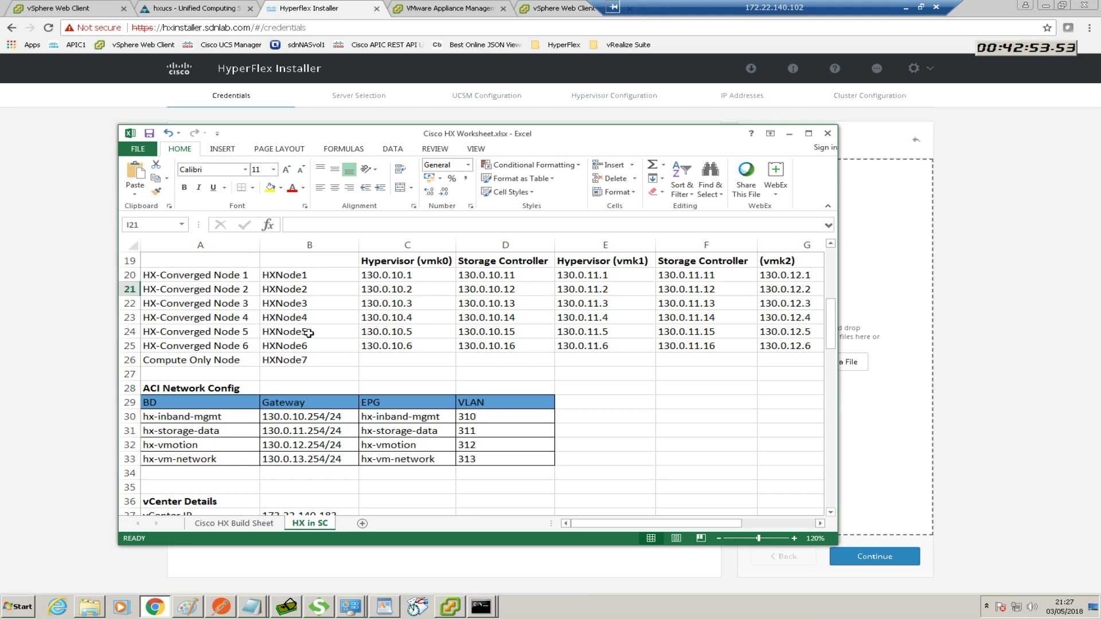
drag(592, 136, 0, 189)
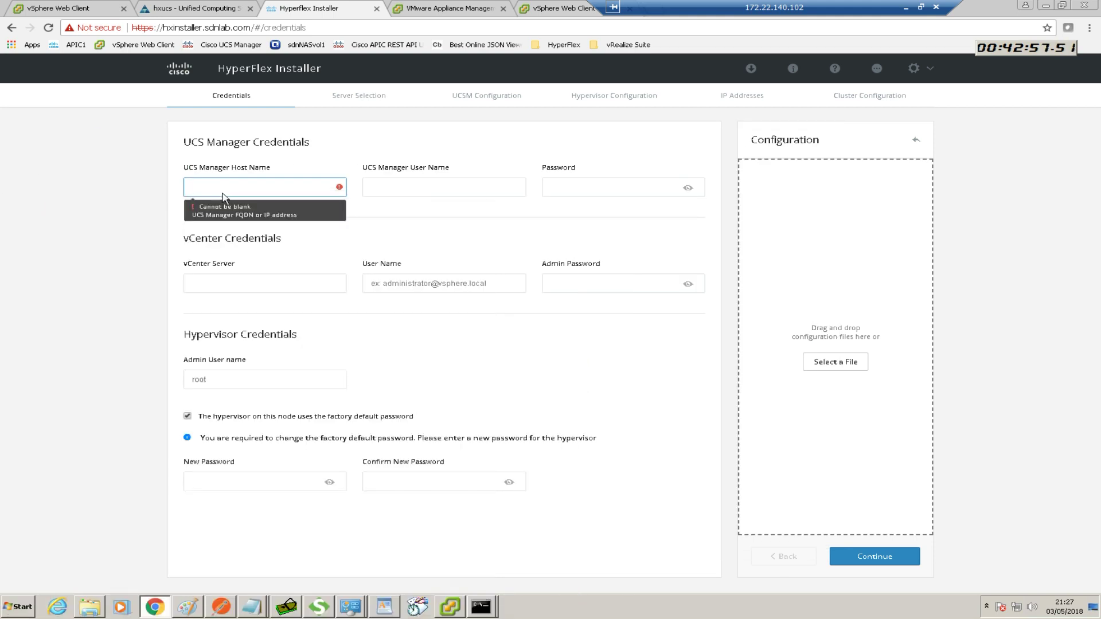
Fill in hxucs.sdnlab.com as the UCS Manager host name
click(237, 184)
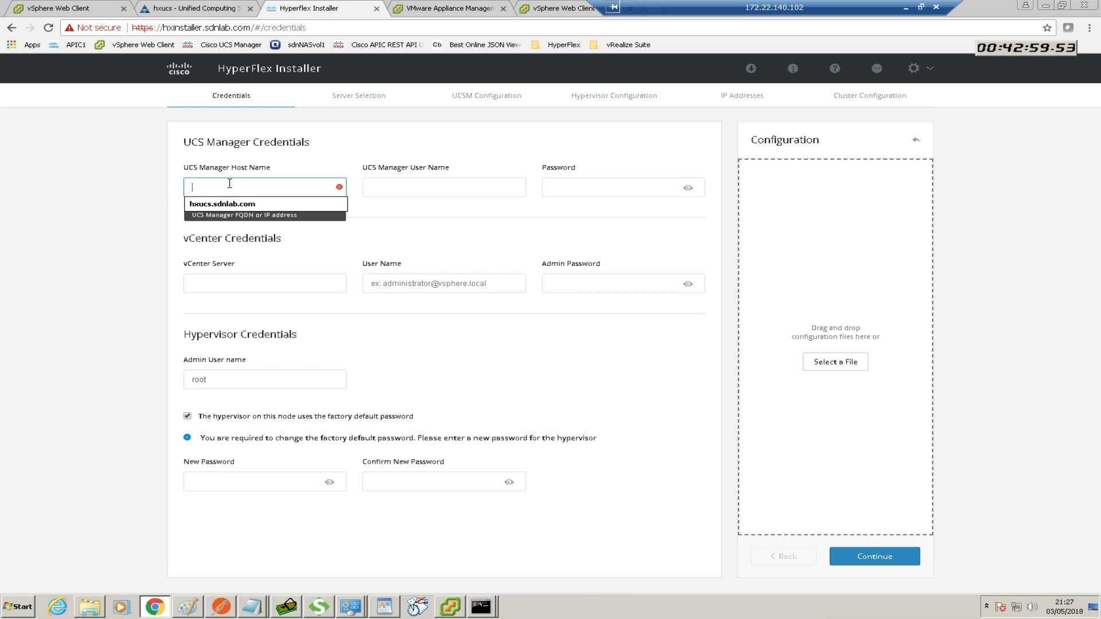
click(144, 182)
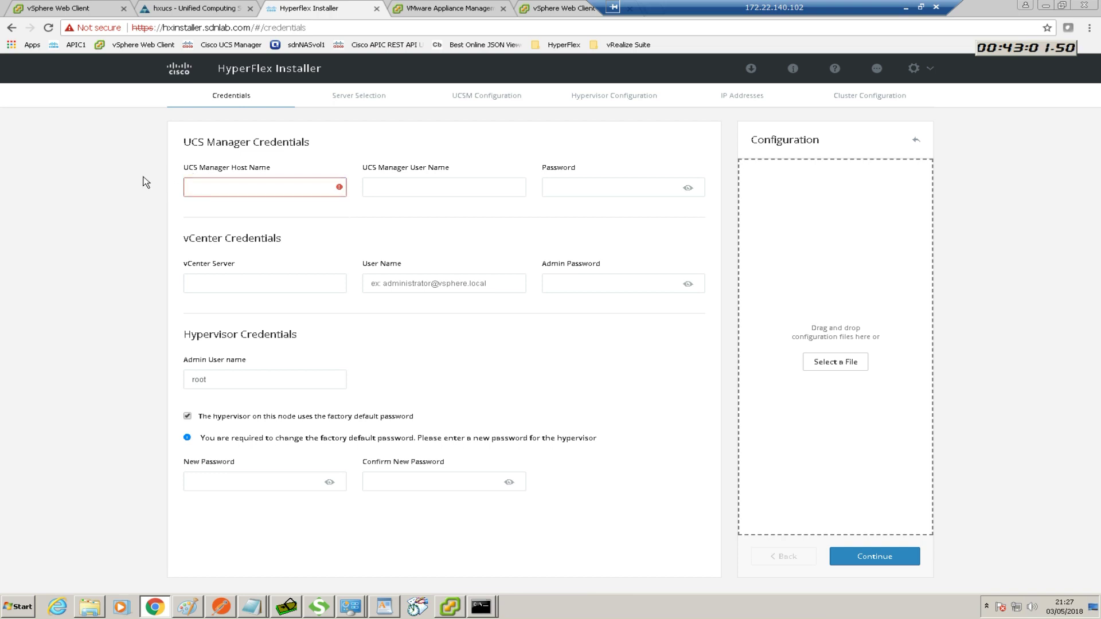
click(254, 188)
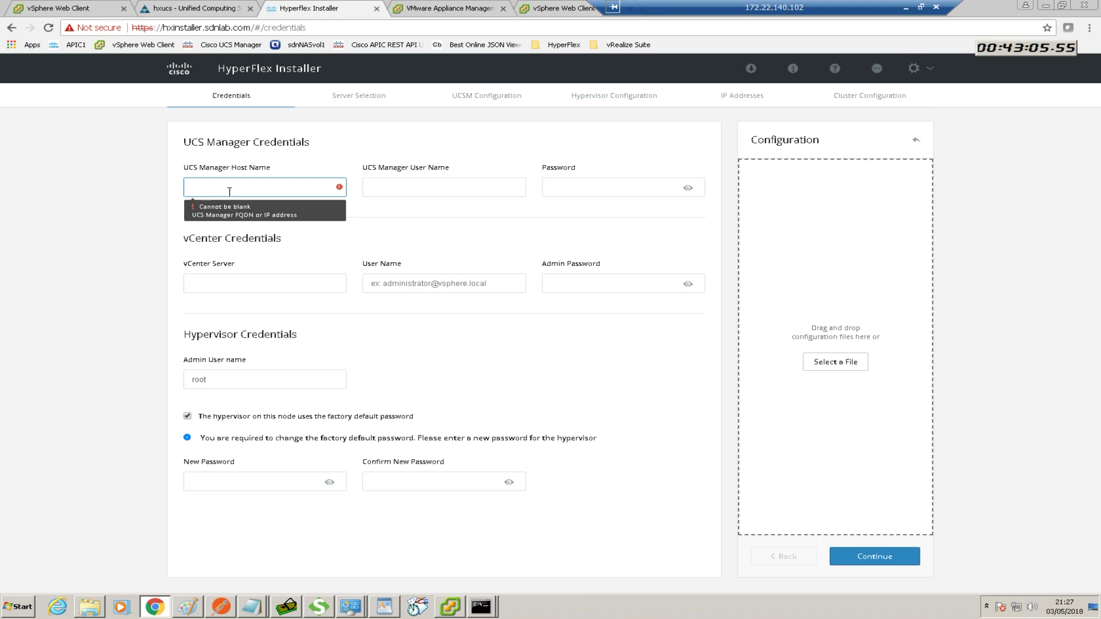
text(hxucs.sdnlab.com)
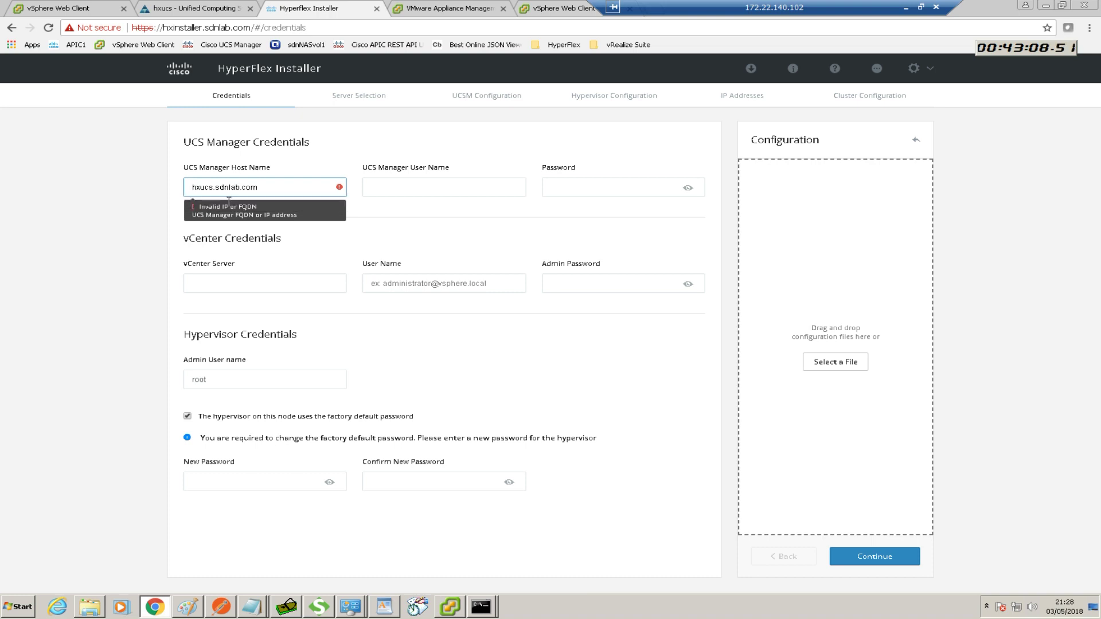
click(229, 204)
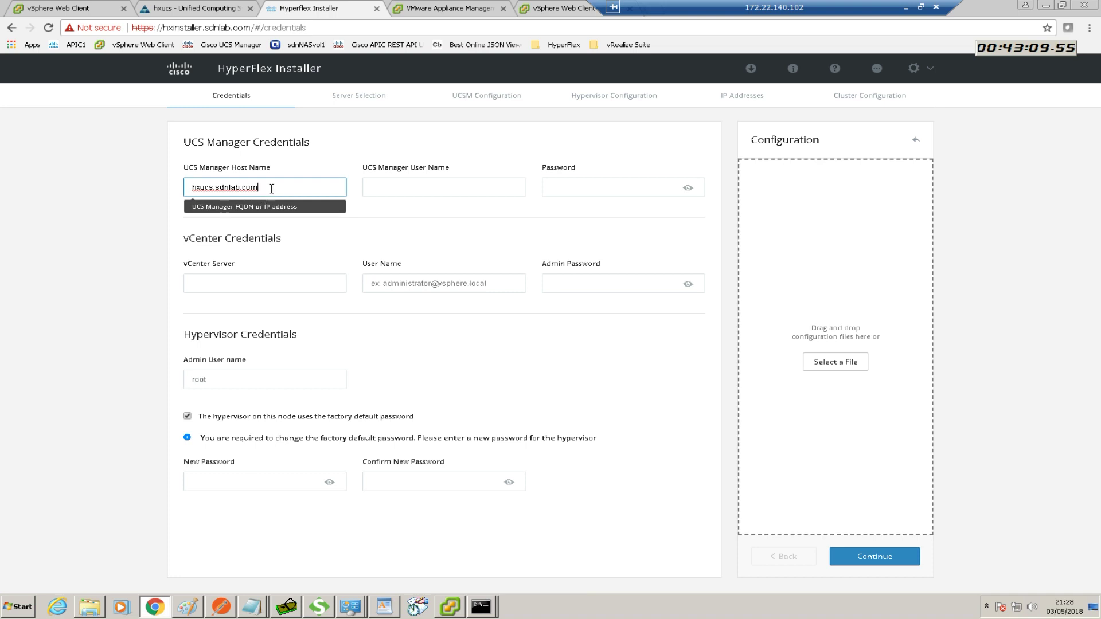
Enter UCS Manager user name admin and its password
click(377, 187)
text(admin)
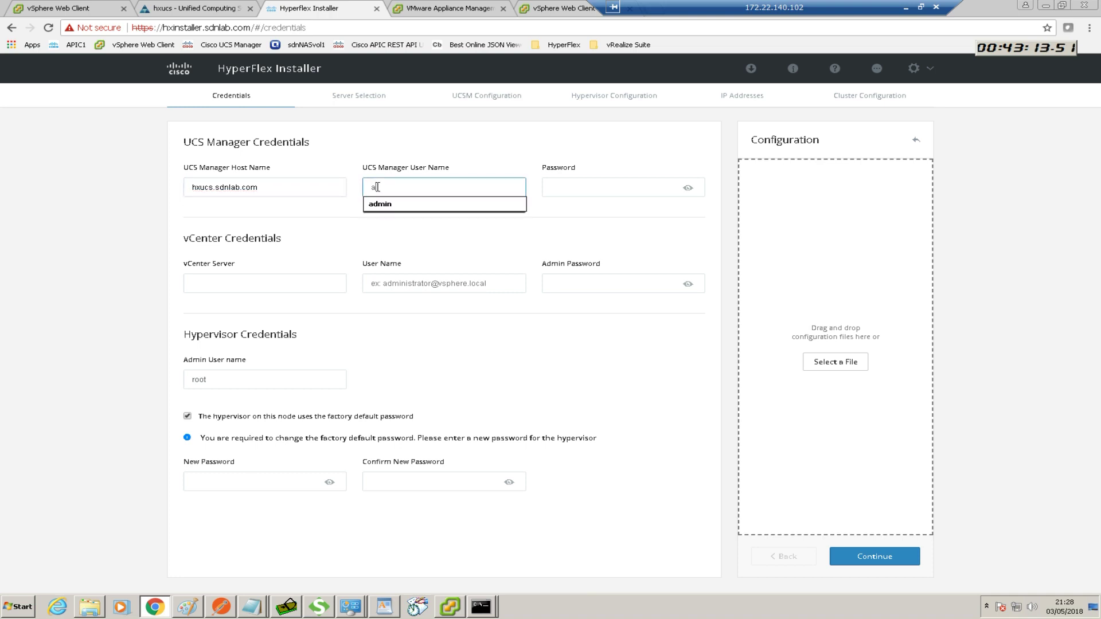
click(607, 186)
text(•••••••)
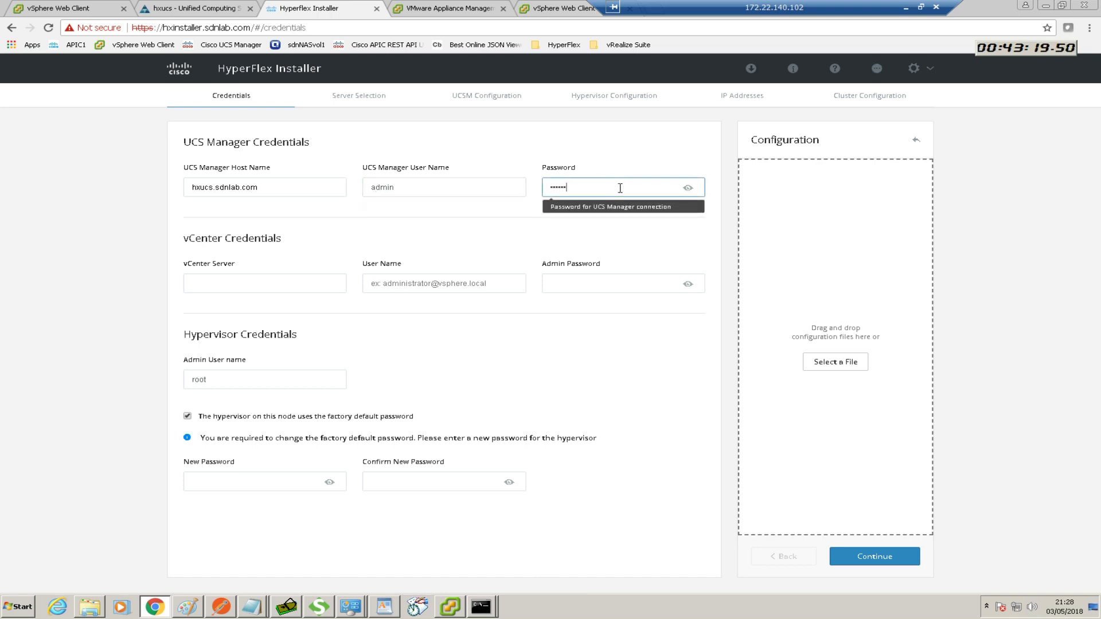
text(••)
click(229, 282)
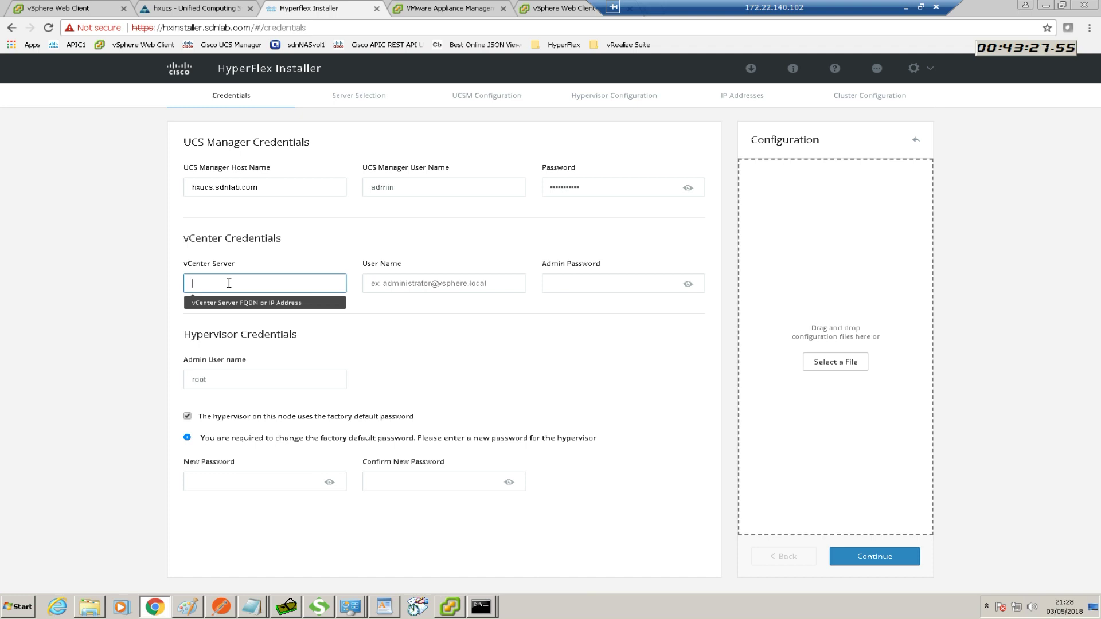
text(172.1)
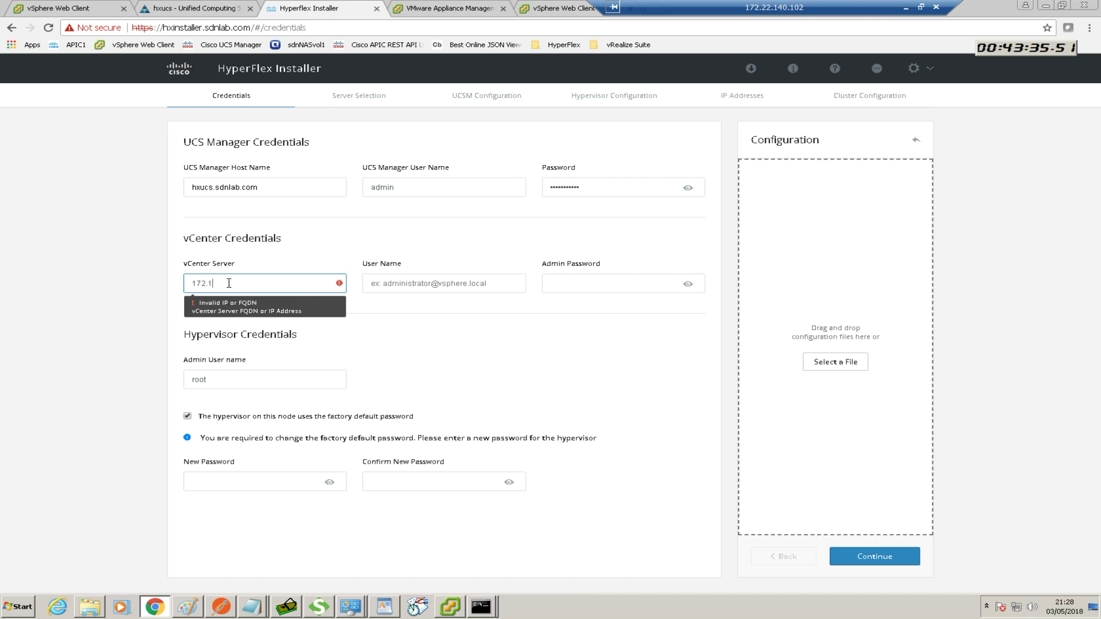
text(22.140.)
text(183)
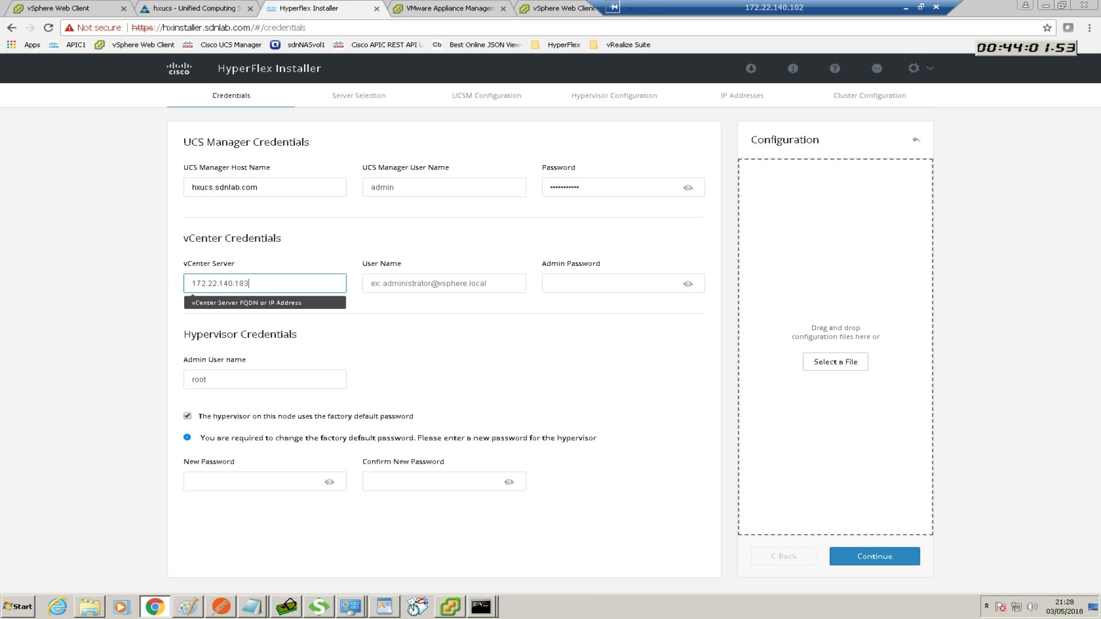
click(384, 283)
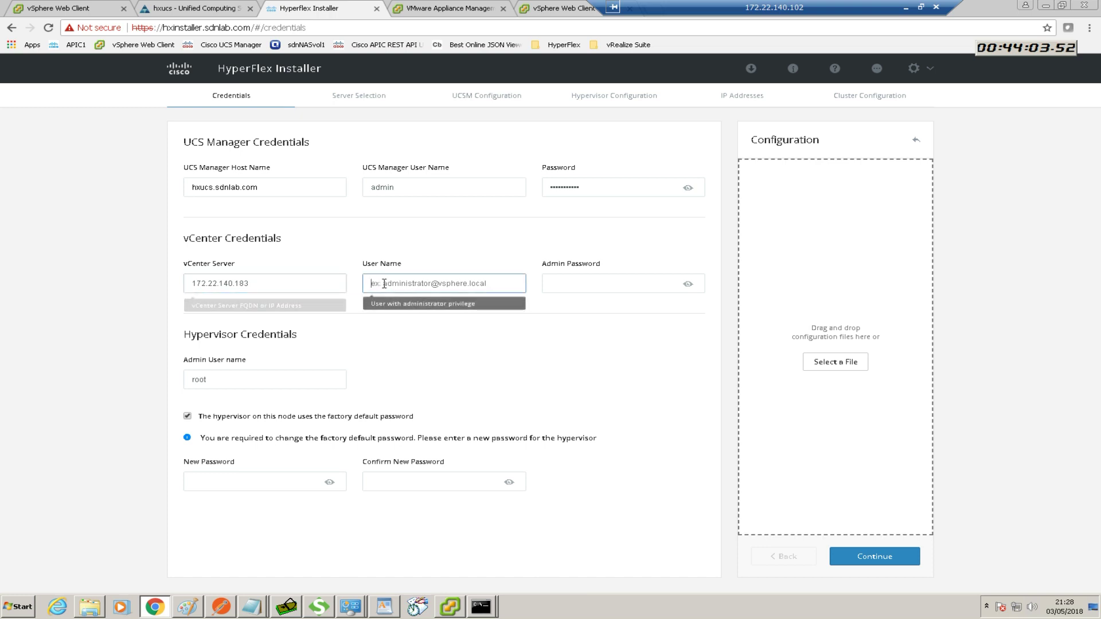
text(admi)
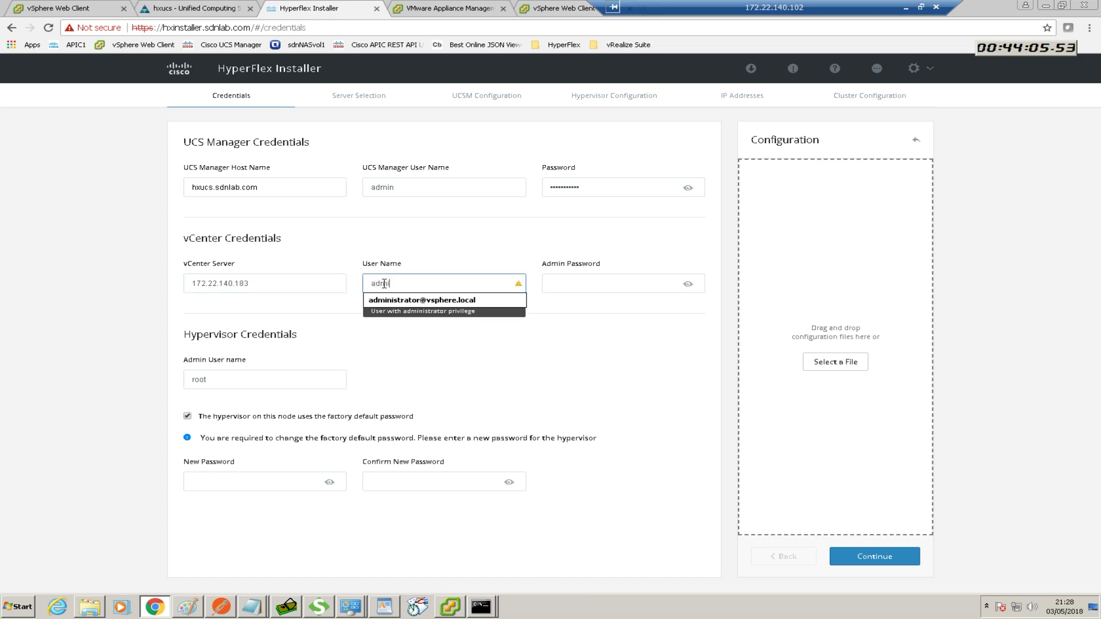
text(nistrator@vsphere.local)
click(434, 304)
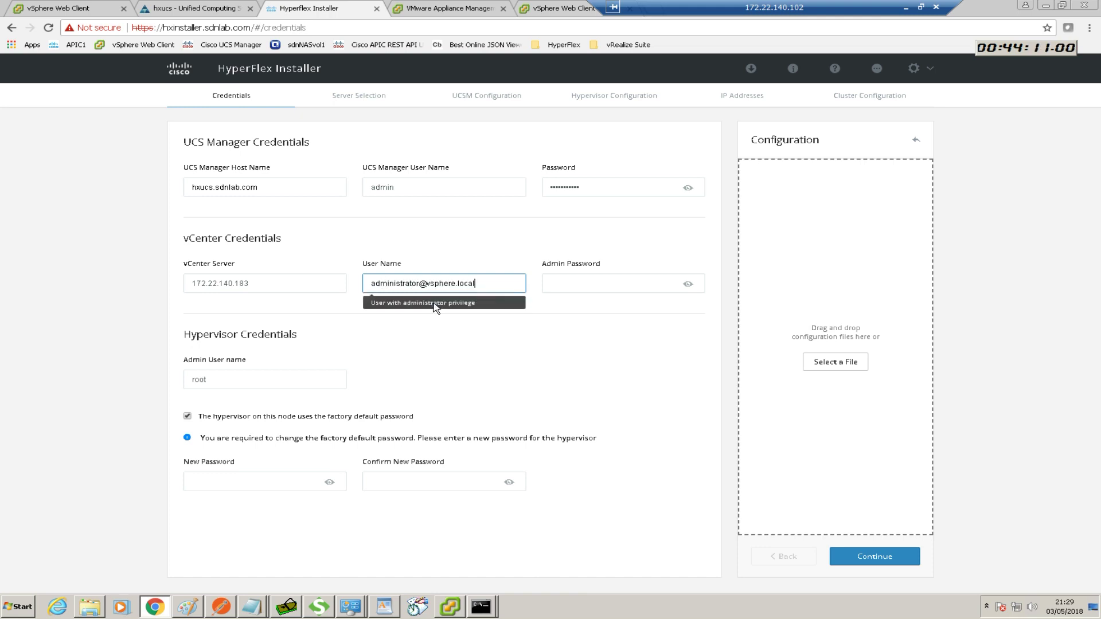
click(553, 288)
text(**)
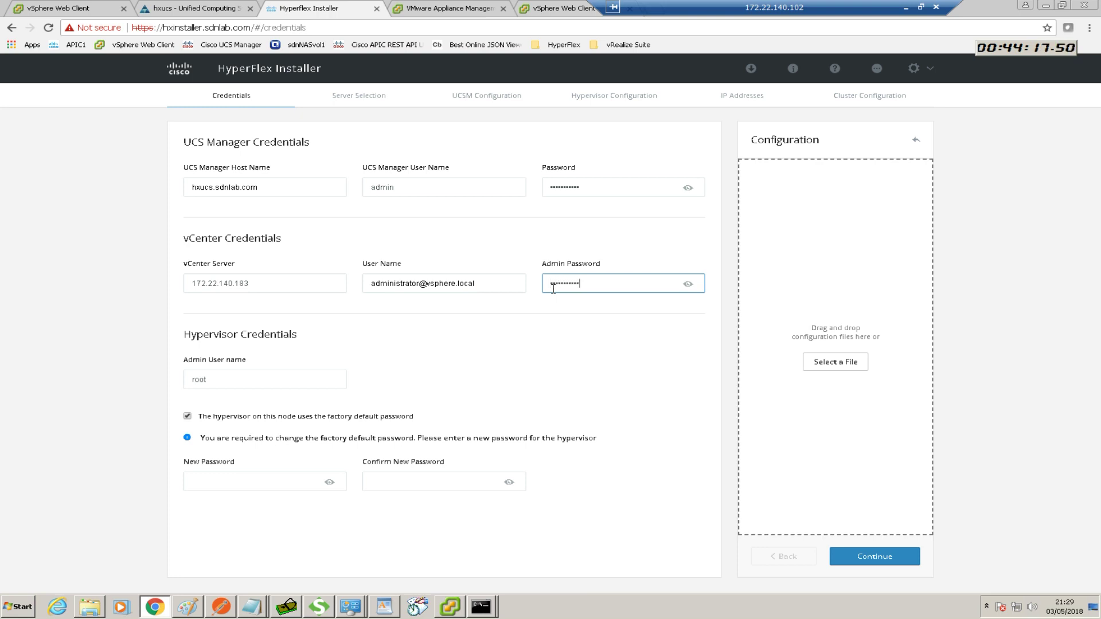
click(507, 350)
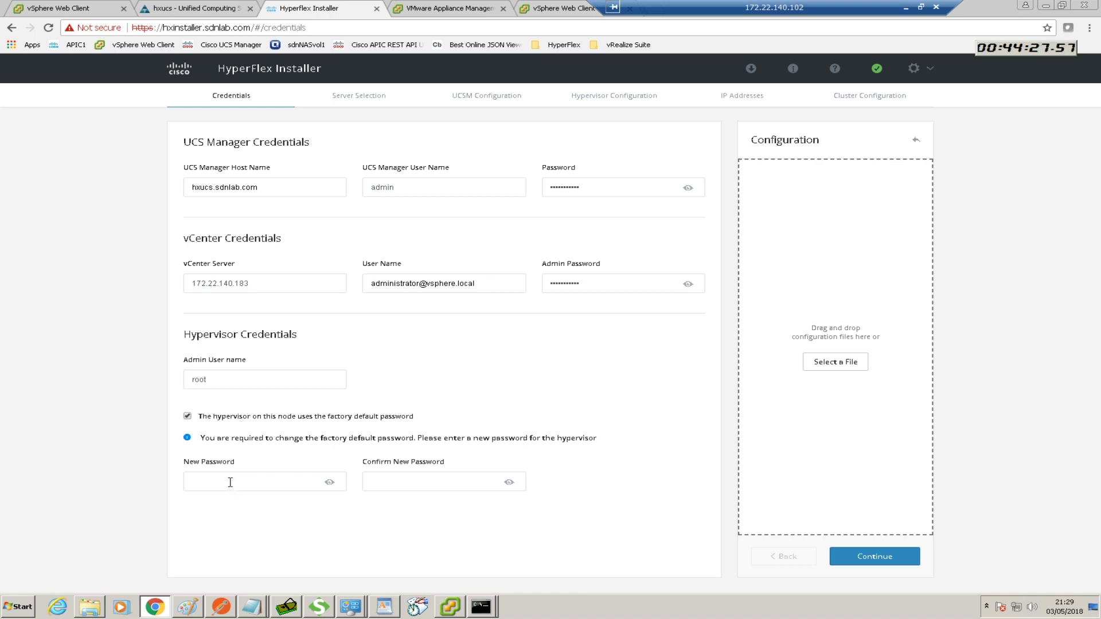
Enter a new hypervisor root password and confirm it in the matching field
click(212, 482)
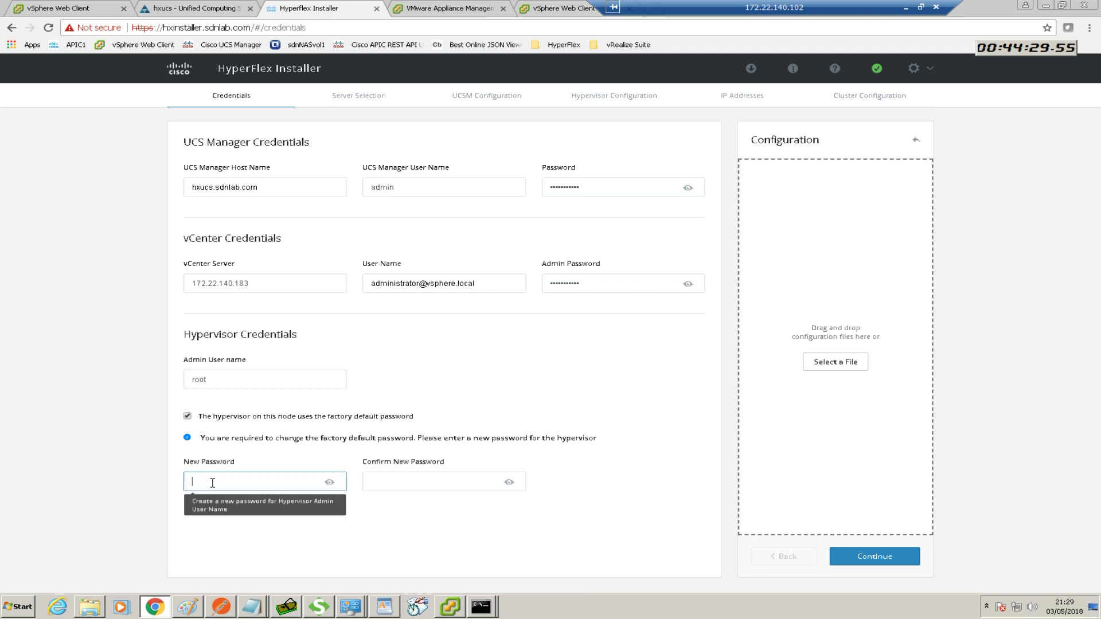
text(••)
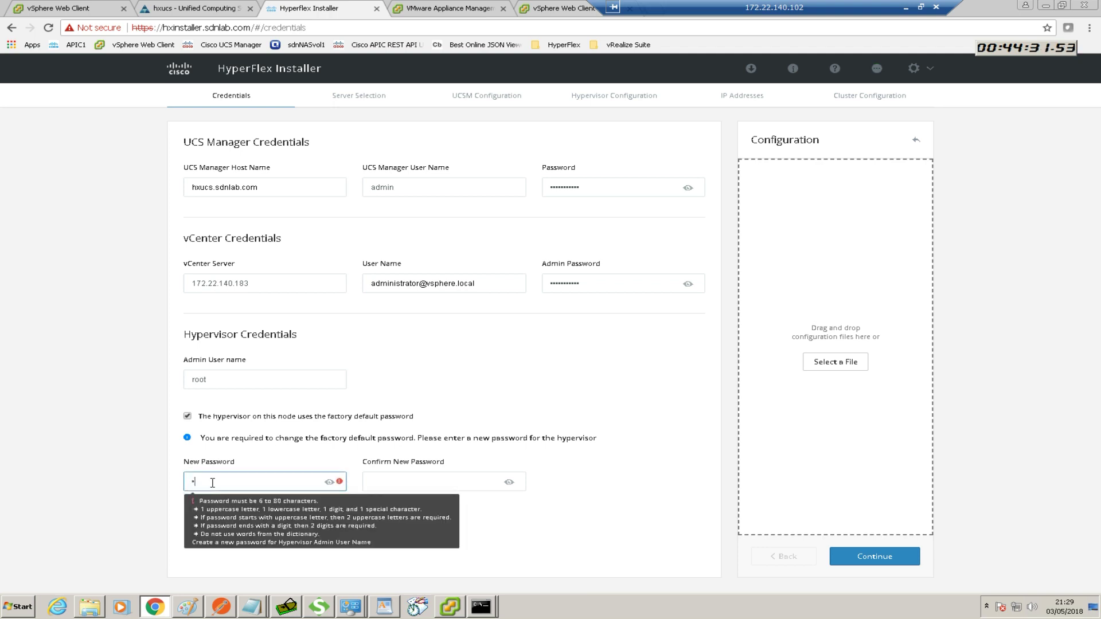
text(••••)
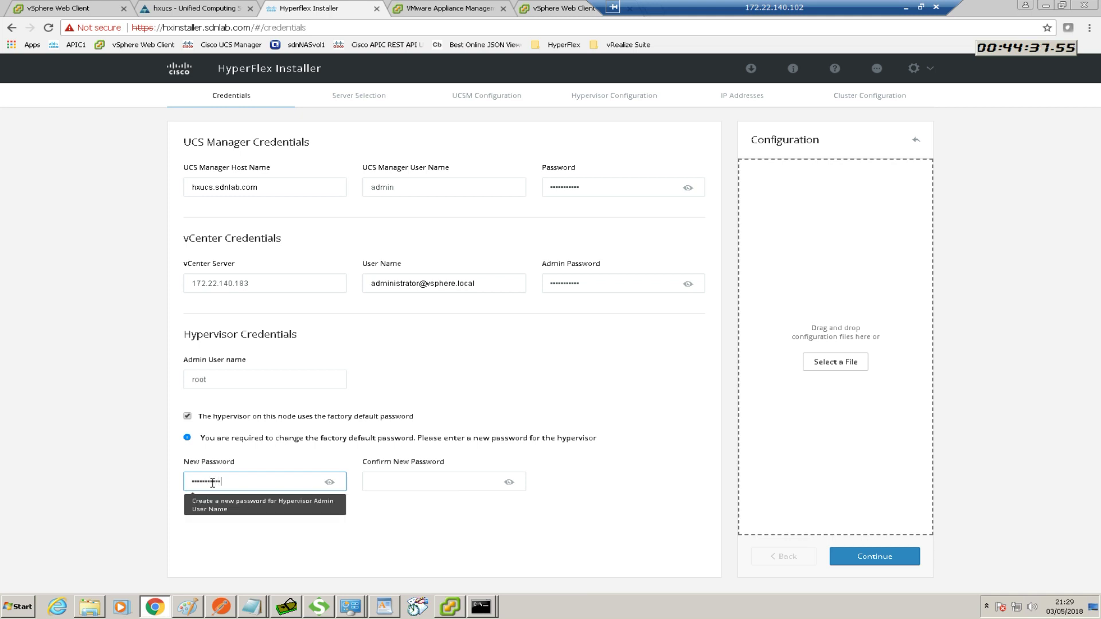
click(430, 483)
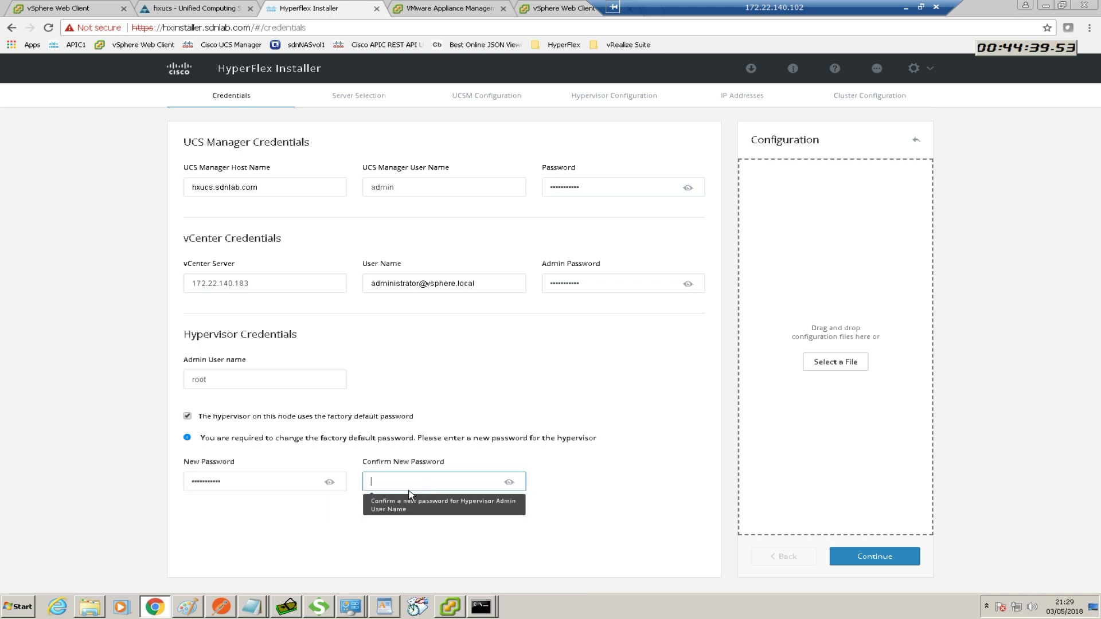
text(••)
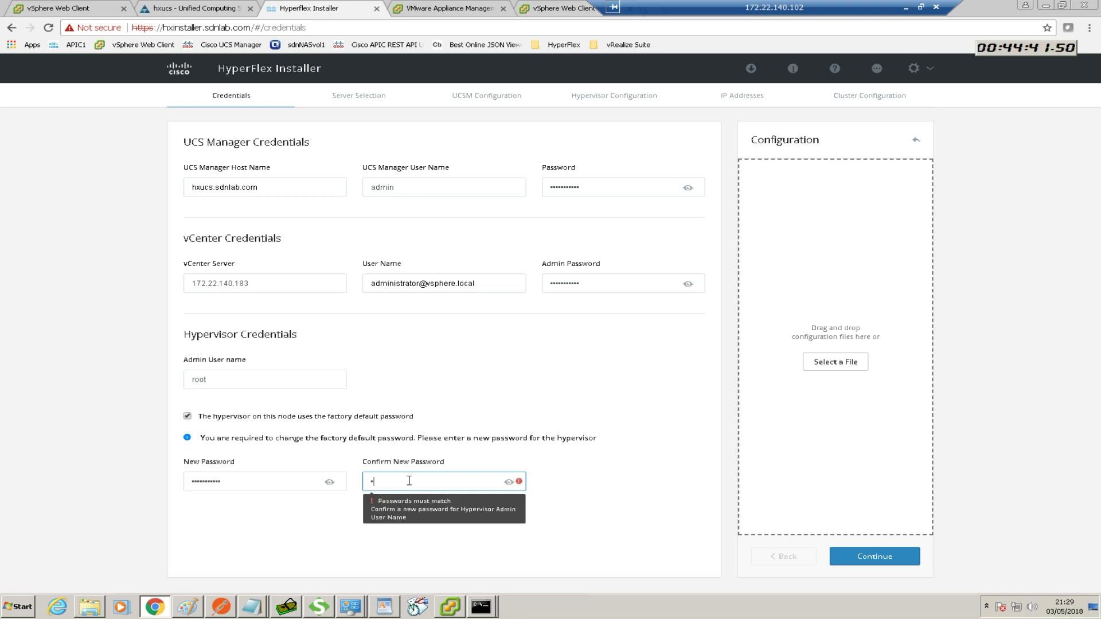
text(•••••••••)
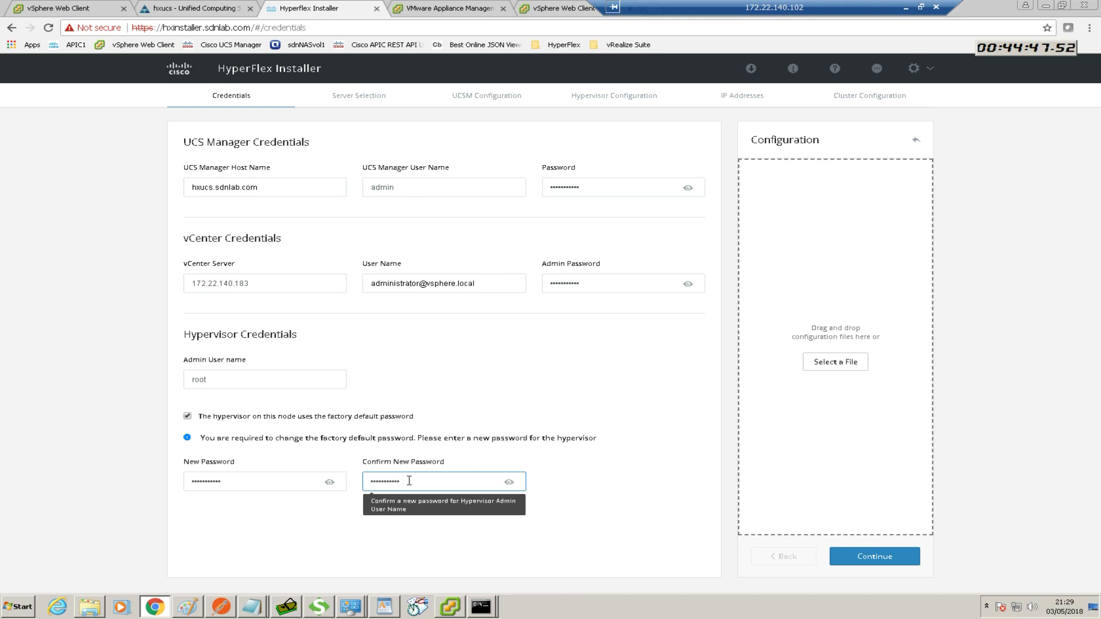
click(644, 516)
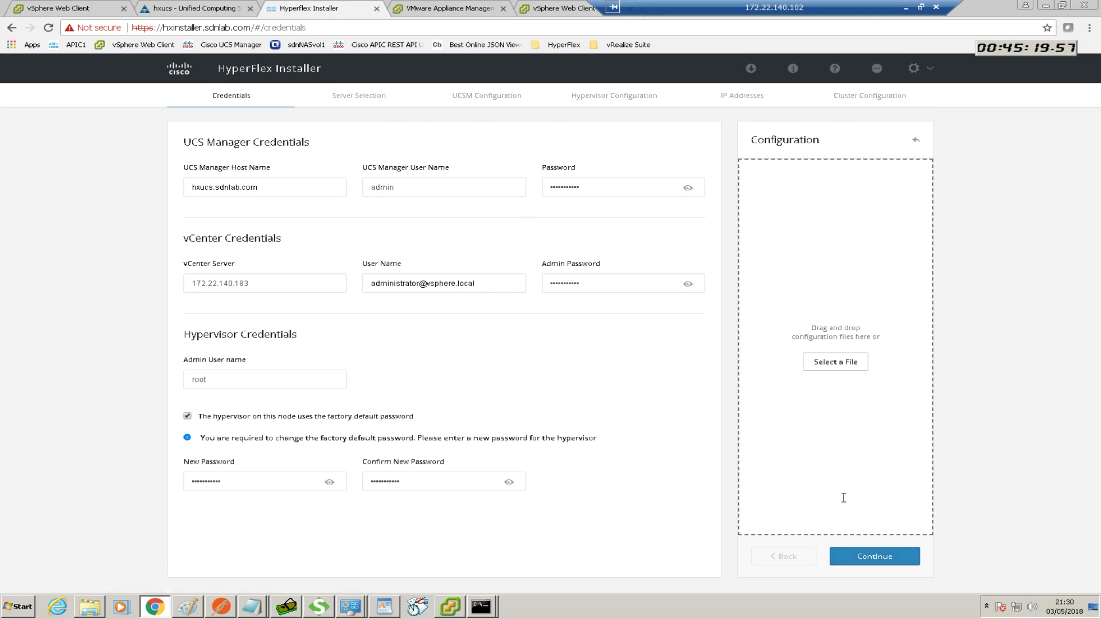
Submit the credentials to discover the six unassociated HXAF220C-M4S servers
click(869, 556)
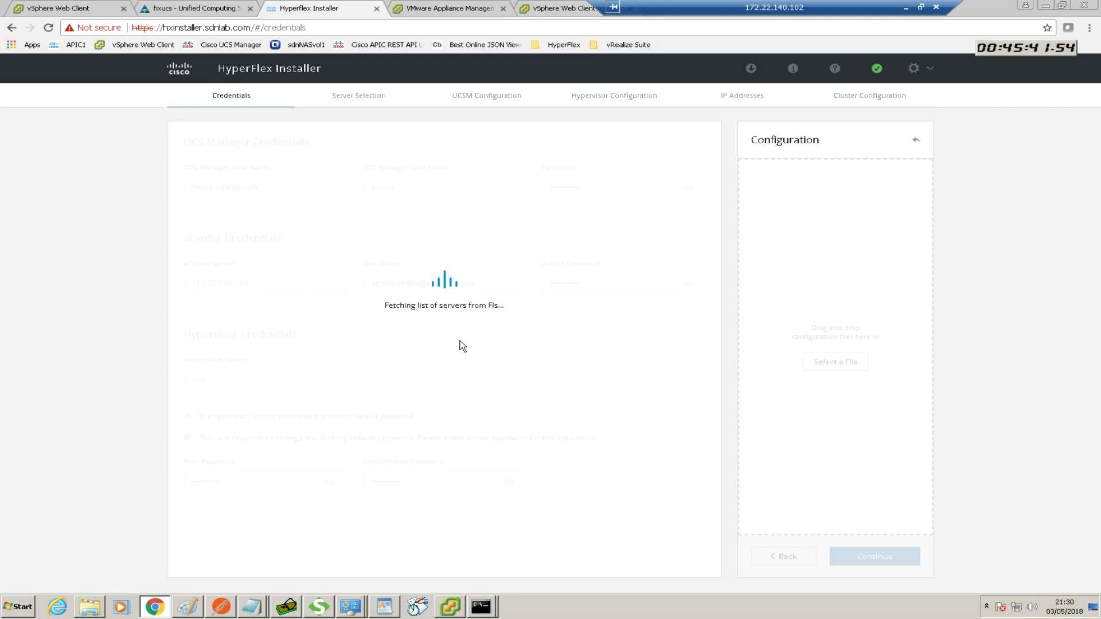
drag(675, 14, 775, 5)
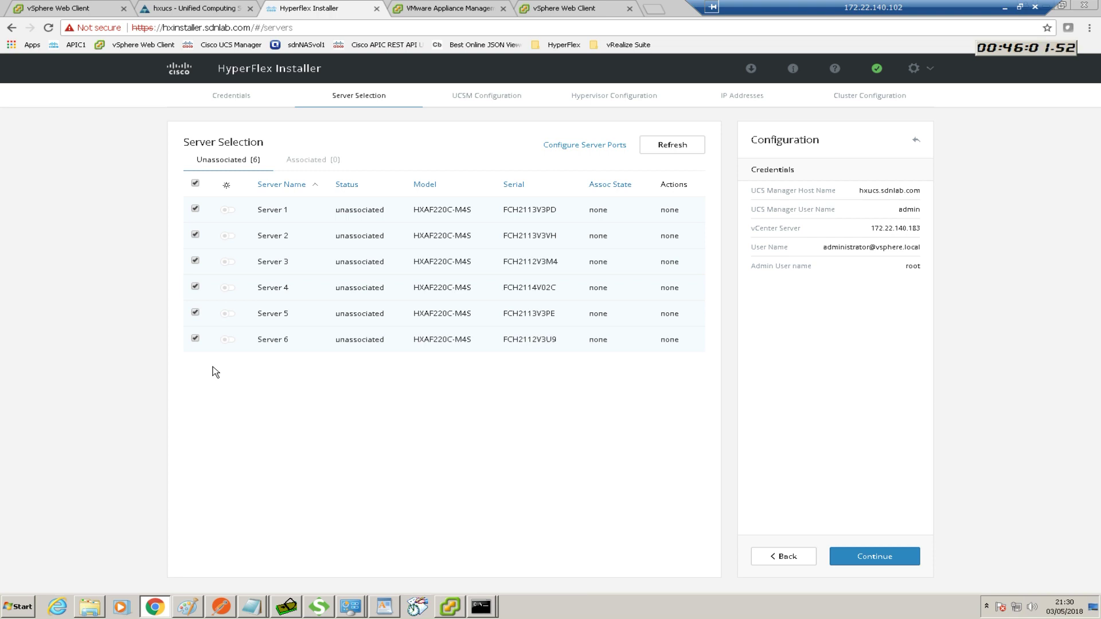
Deselect Servers 5 and 6, blink Server 3's locator LED, and continue with Servers 1–4
click(195, 338)
click(195, 312)
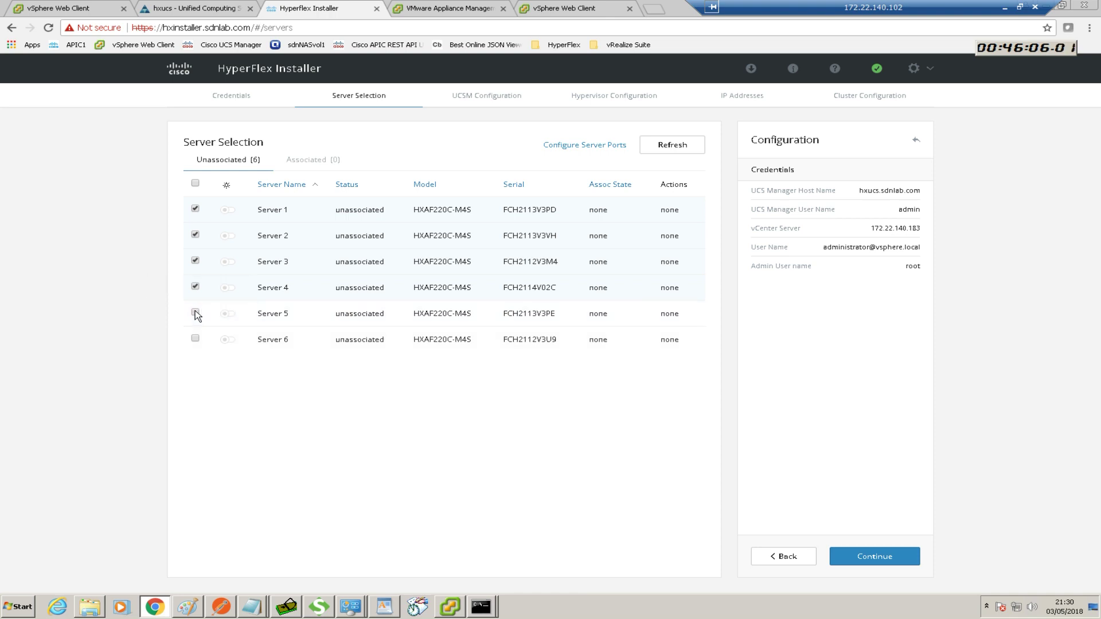
click(232, 262)
click(233, 262)
click(867, 560)
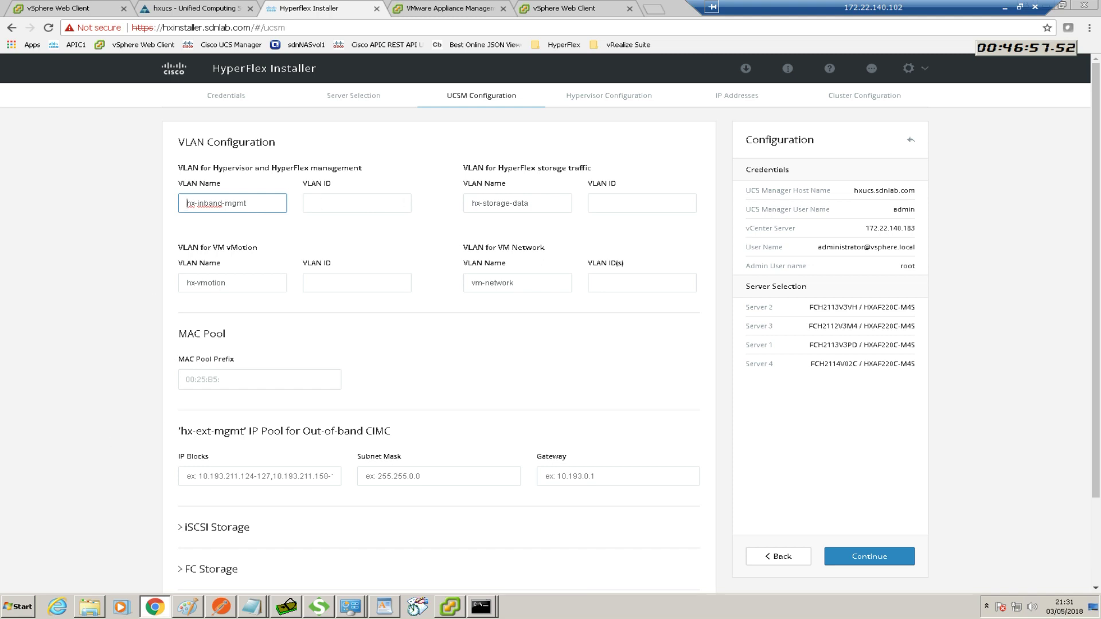
Compare the installer's VLAN names against the Excel HX planning worksheet
key(alt+Tab)
drag(398, 230, 646, 218)
drag(892, 427, 888, 406)
drag(696, 597, 662, 598)
drag(662, 222, 678, 155)
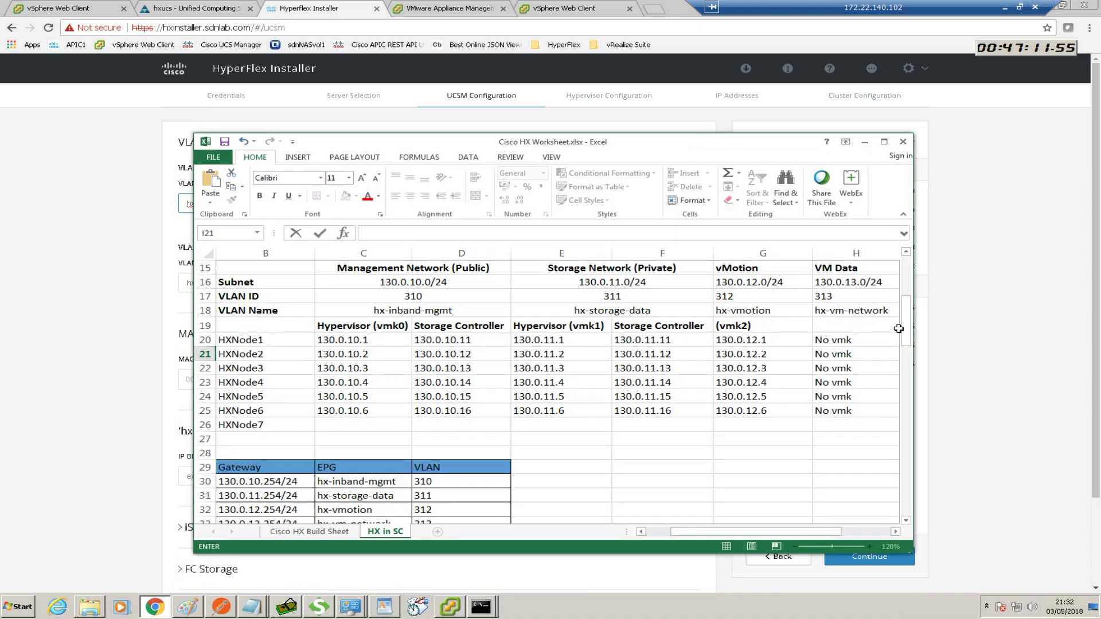
mouse_move(904, 329)
mouse_down()
mouse_move(904, 404)
mouse_move(904, 333)
mouse_up()
drag(772, 145, 0, 163)
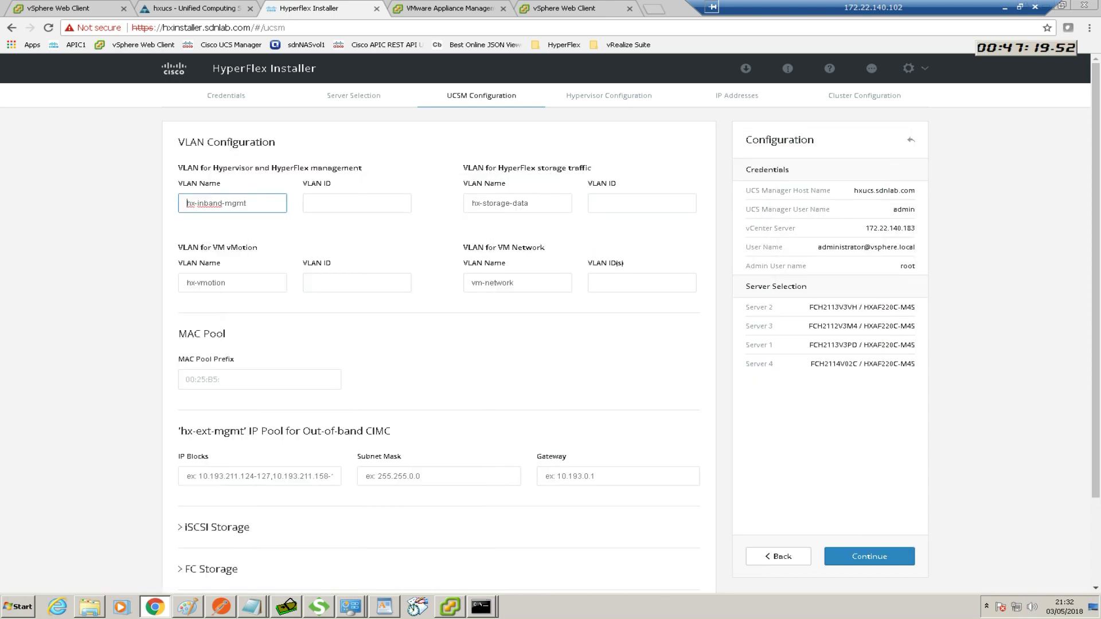
Minimize the remote session and show slide 8, the HyperFlex network diagram, in PowerPoint
click(1005, 8)
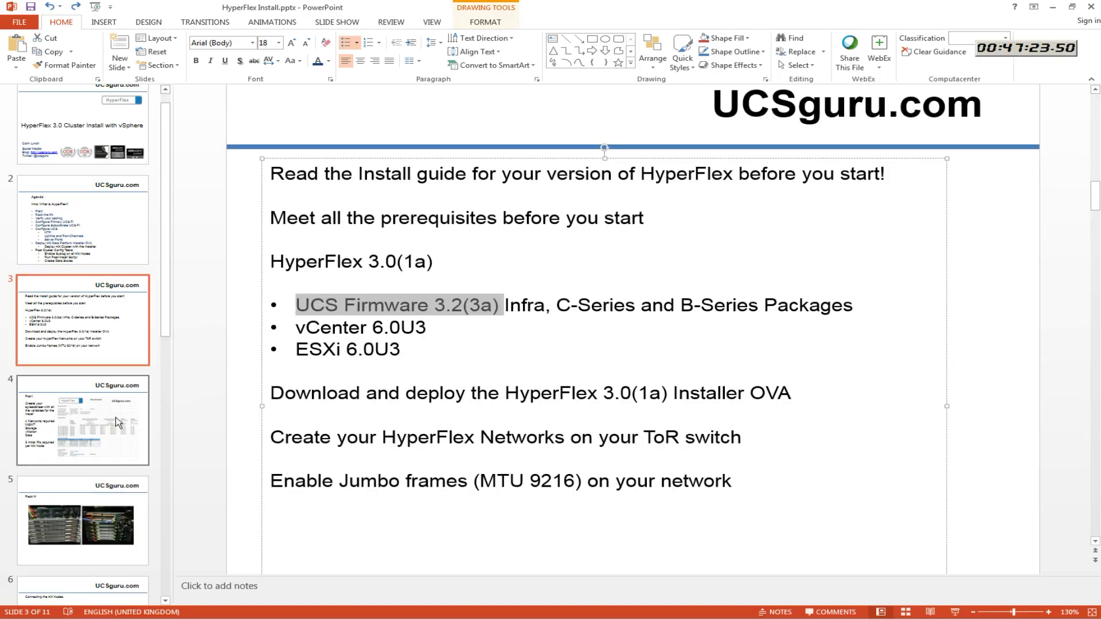
click(117, 422)
key(Down)
key(Down)
key(Down)
key(Down)
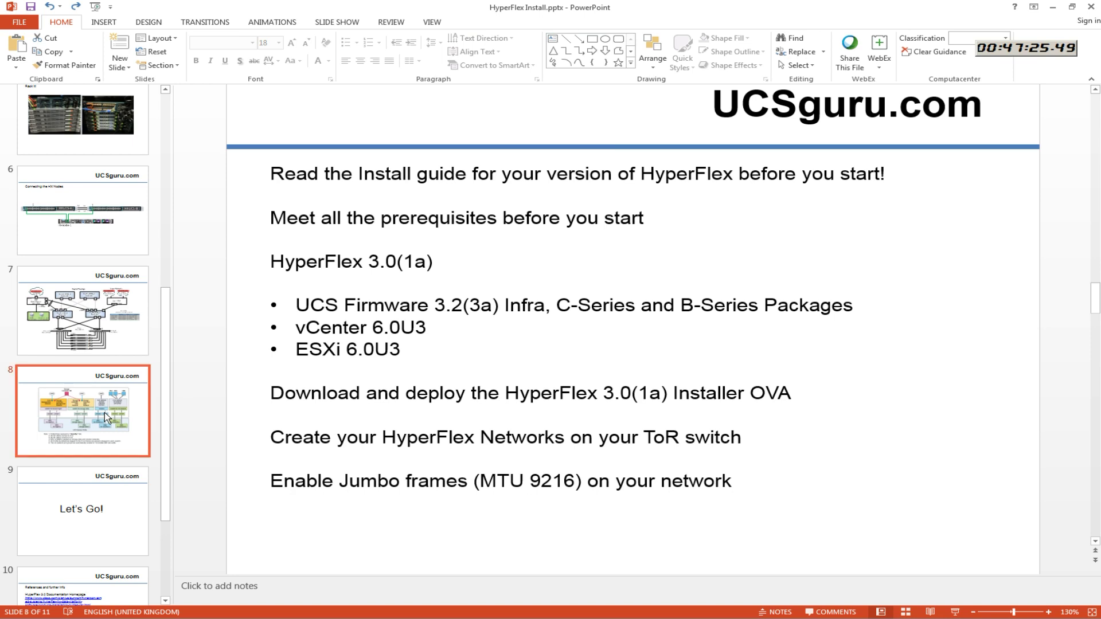
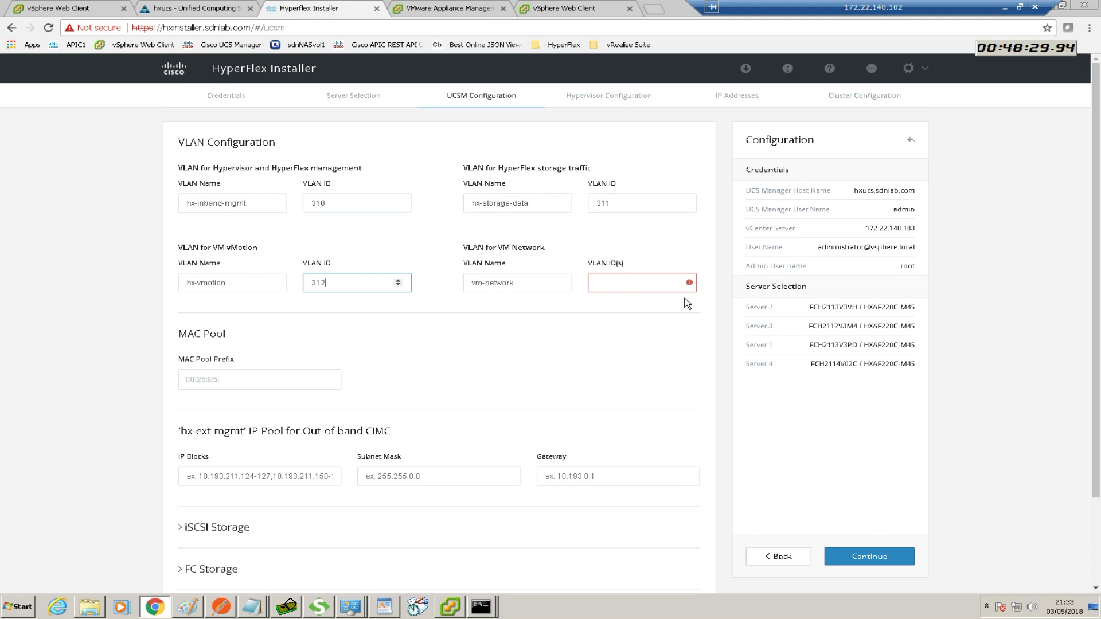
Enter 313 as the VM Network VLAN ID, completing the four VLANs 310–313
click(624, 284)
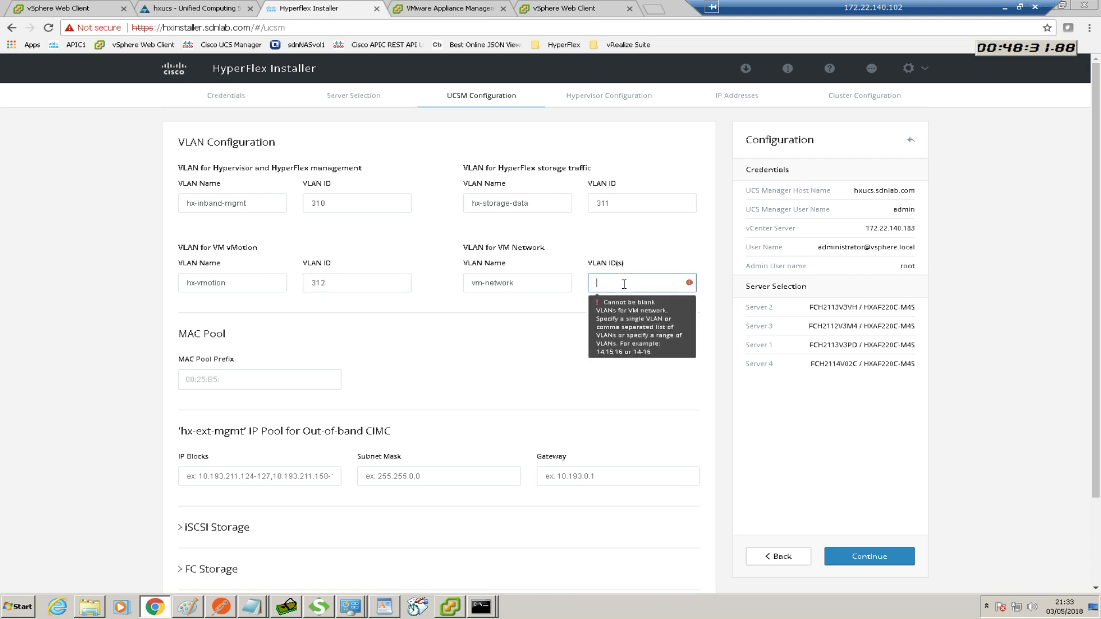
text(313)
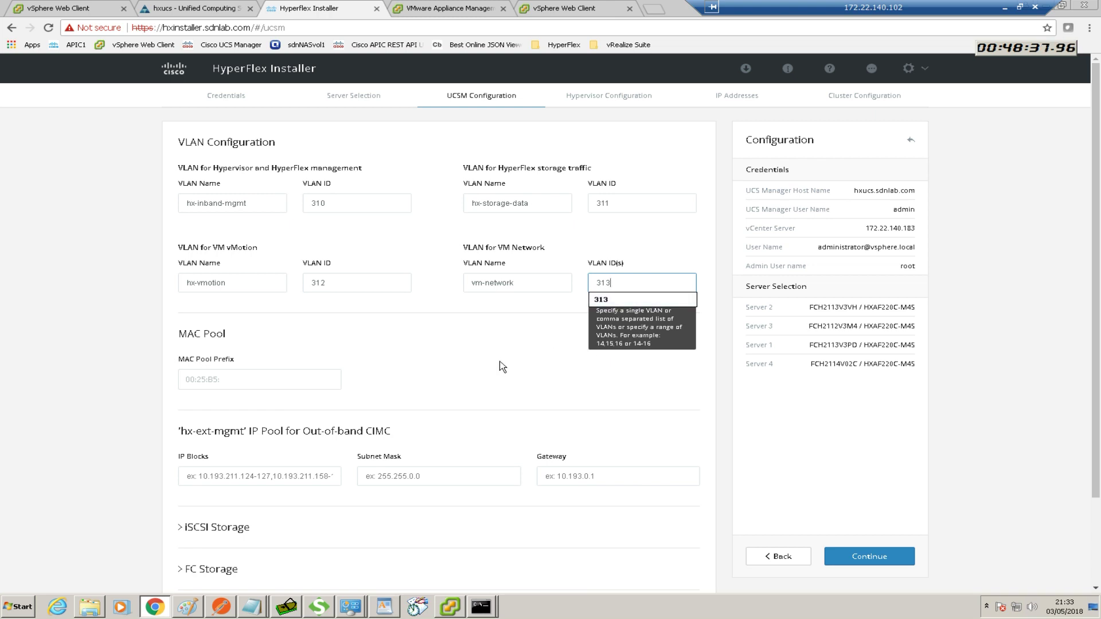
click(381, 346)
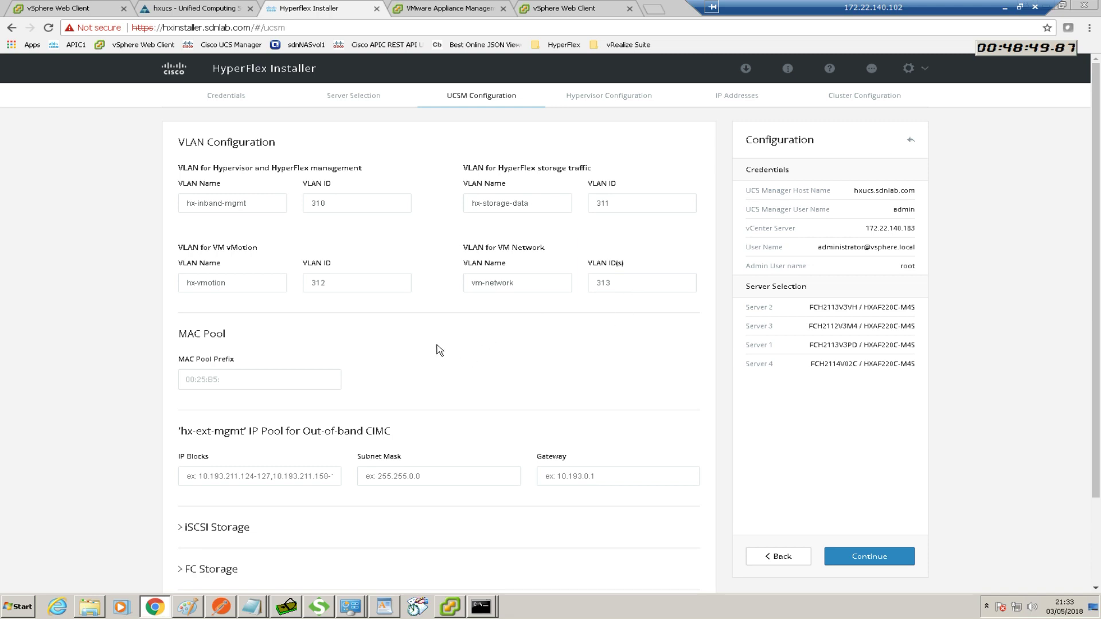
click(279, 381)
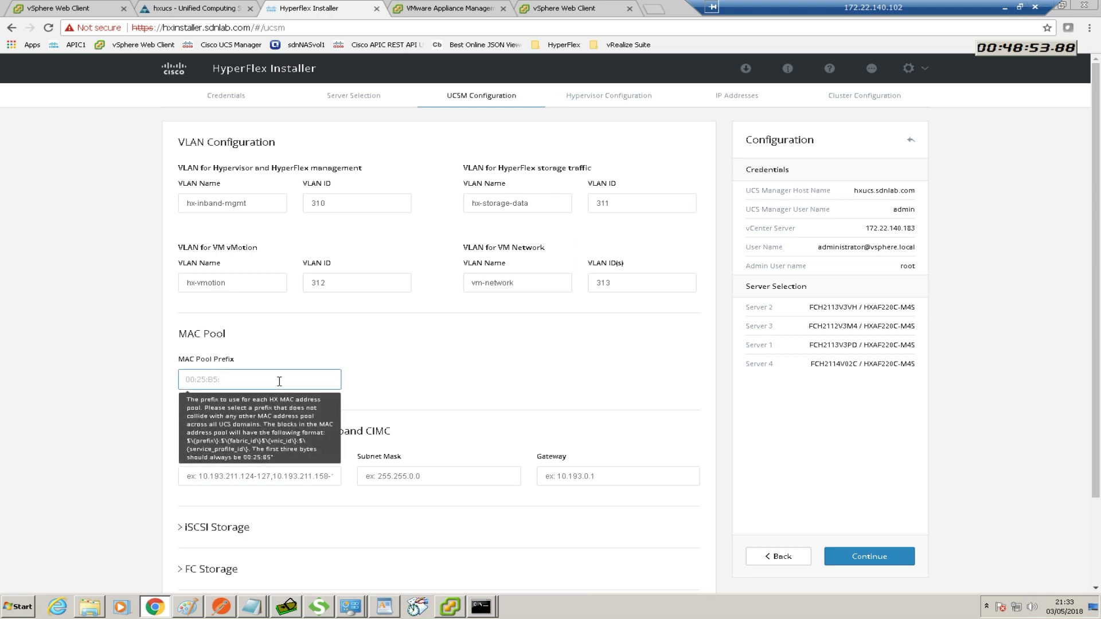
Set MAC pool prefix 00:25:B5:11 and paste CIMC IP block 172.22.140.171-179
text(11)
click(358, 381)
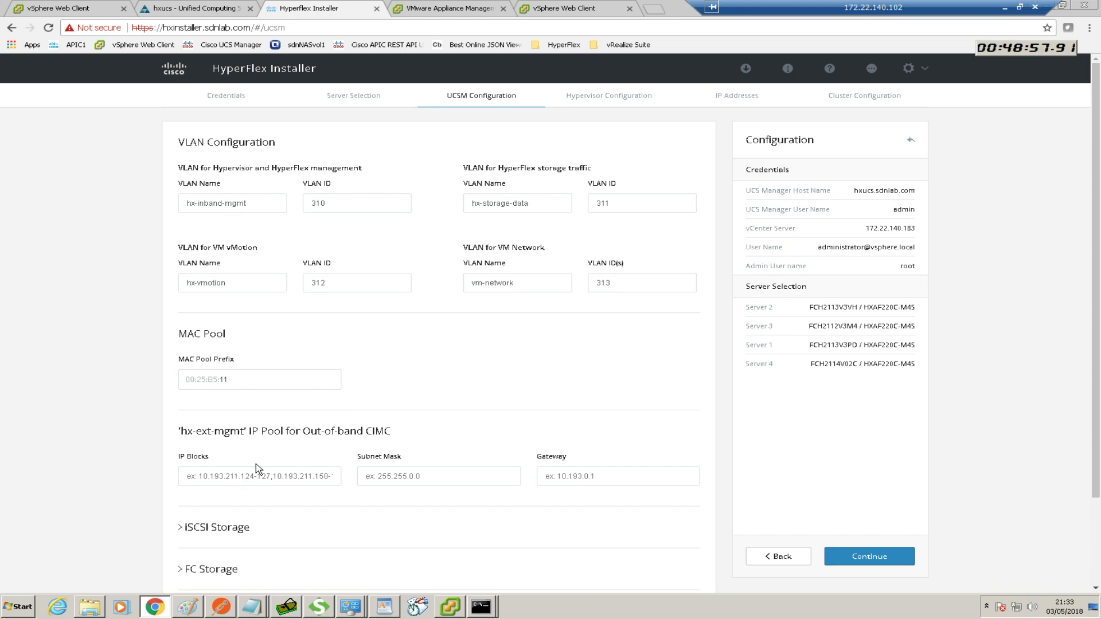
click(241, 475)
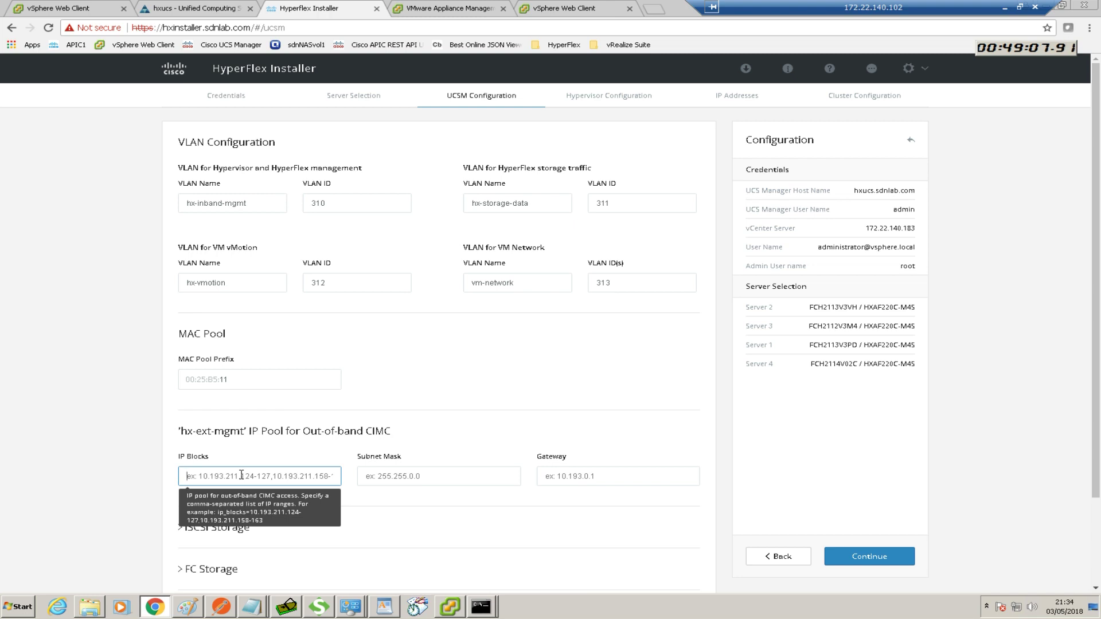
text(172.22.140.171-179)
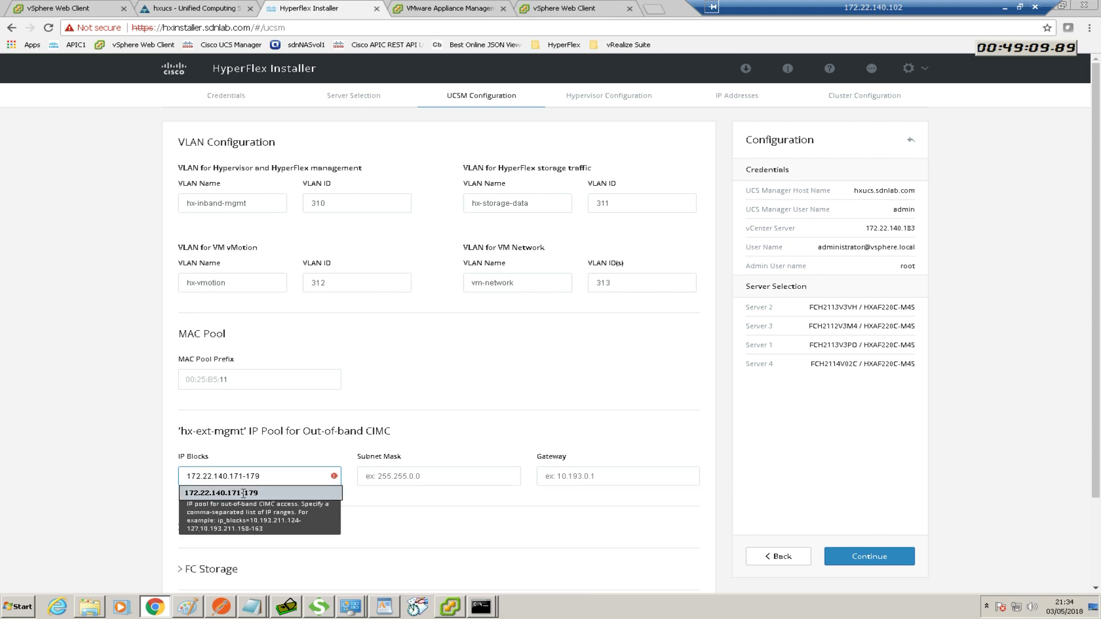
click(280, 474)
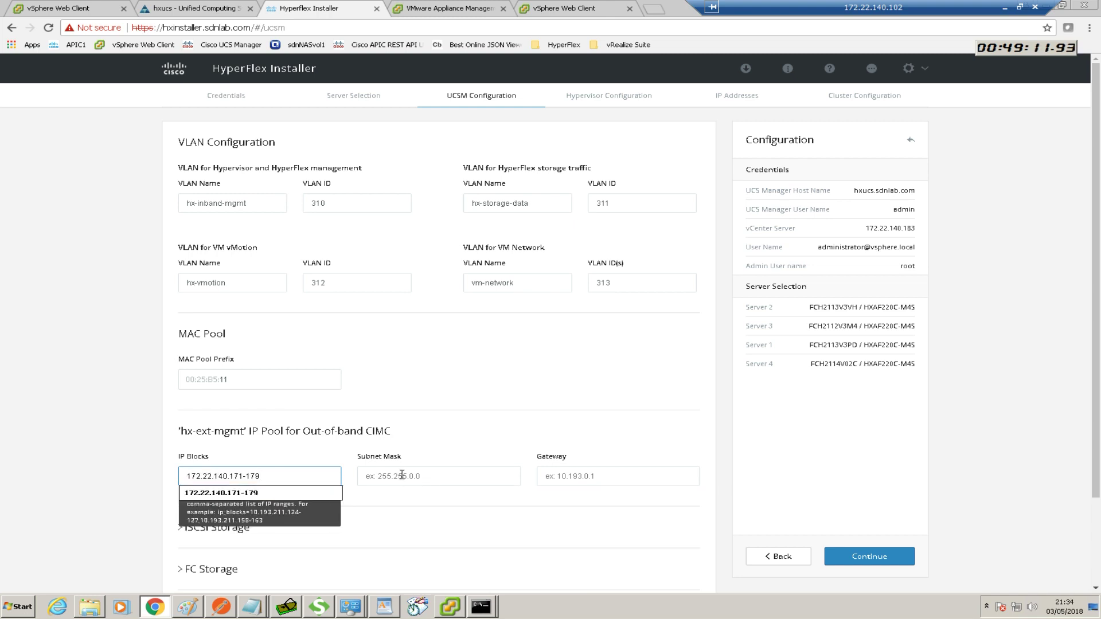
Give the CIMC pool subnet mask 255.255.255.0 and gateway 172.22.140.240
click(436, 478)
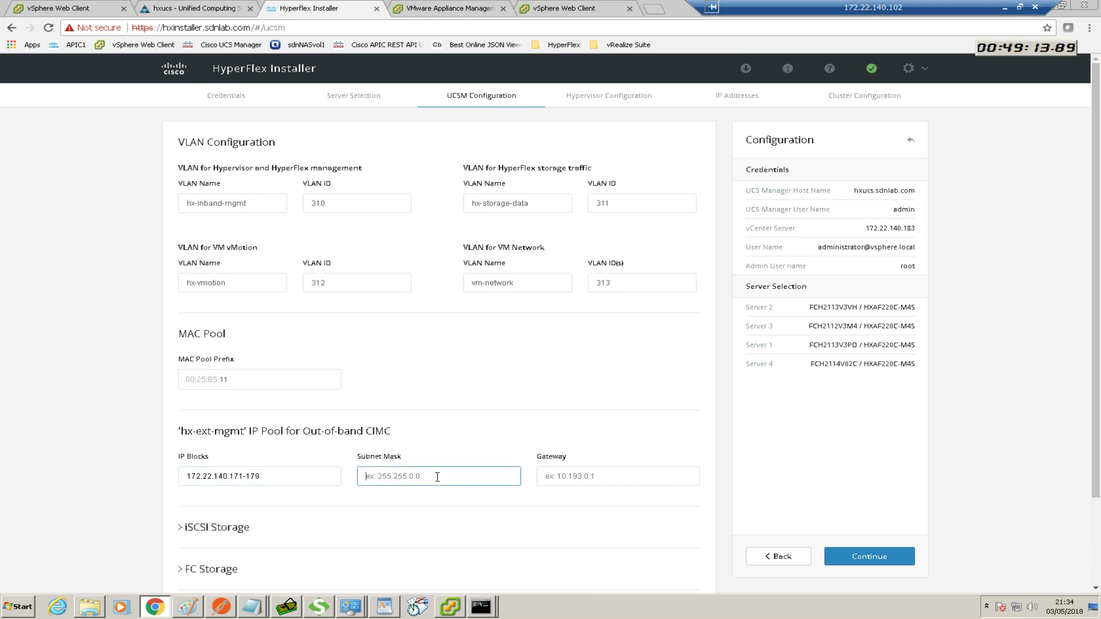
text(255)
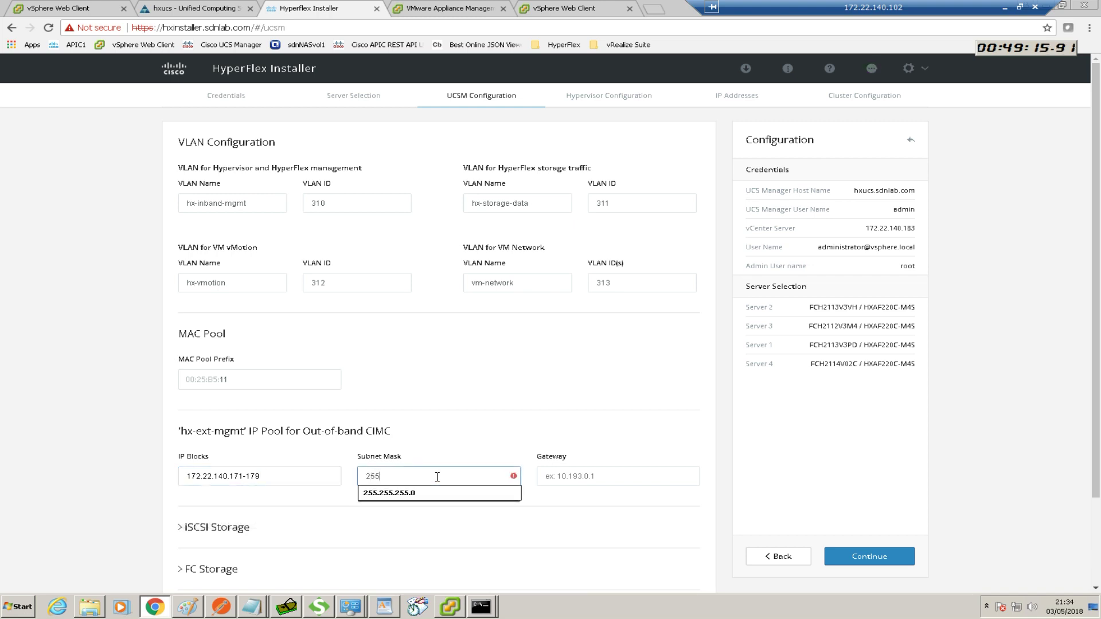
click(411, 493)
click(582, 475)
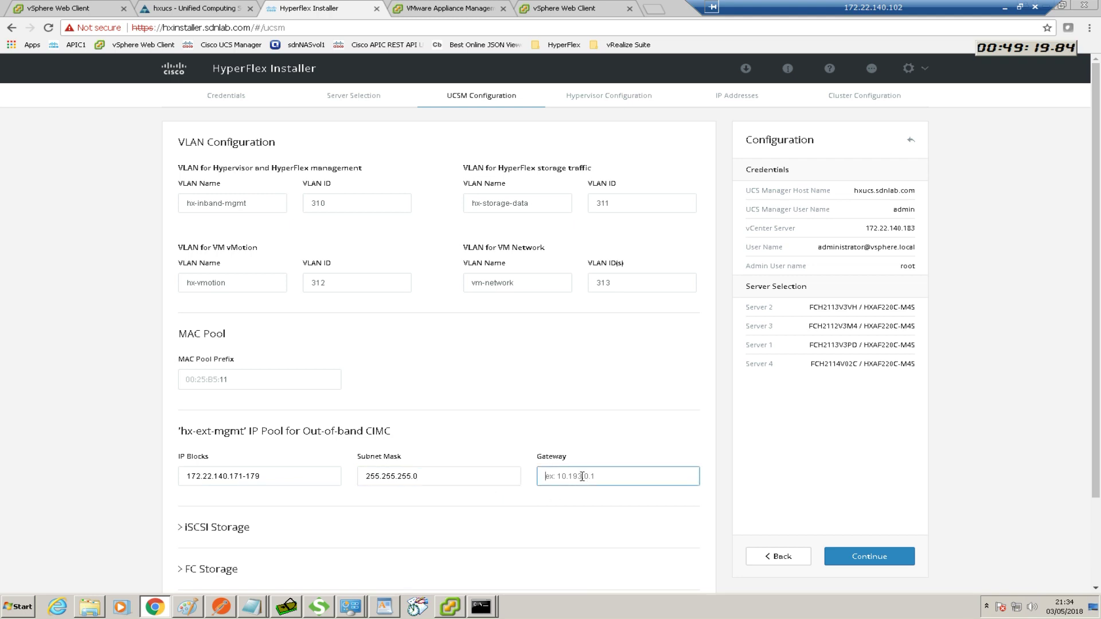
click(582, 476)
click(581, 494)
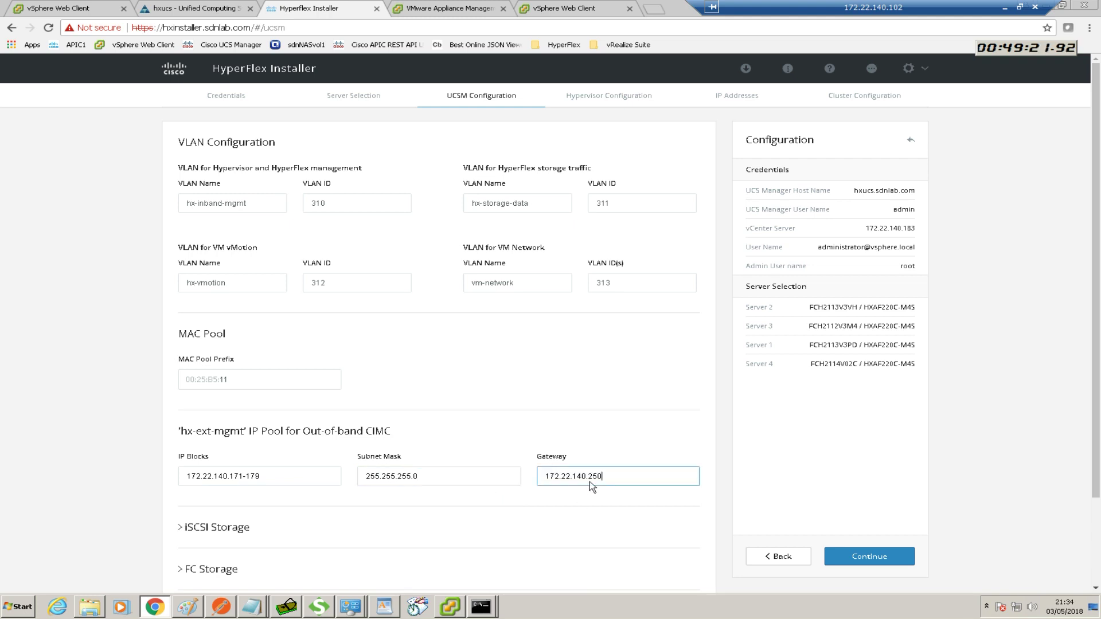
click(604, 477)
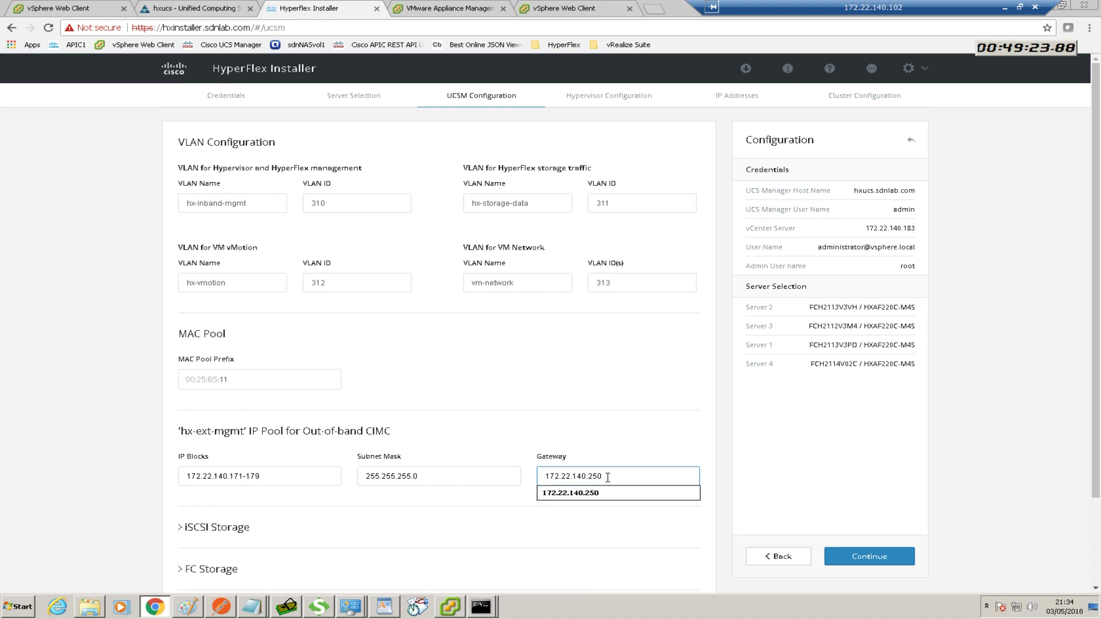
key(BackSpace)
key(BackSpace)
text(40)
click(452, 530)
Pick HyperFlex as the Org Name under Advanced, then continue to Hypervisor Configuration
scroll(454, 532, down, 1)
scroll(455, 532, down, 1)
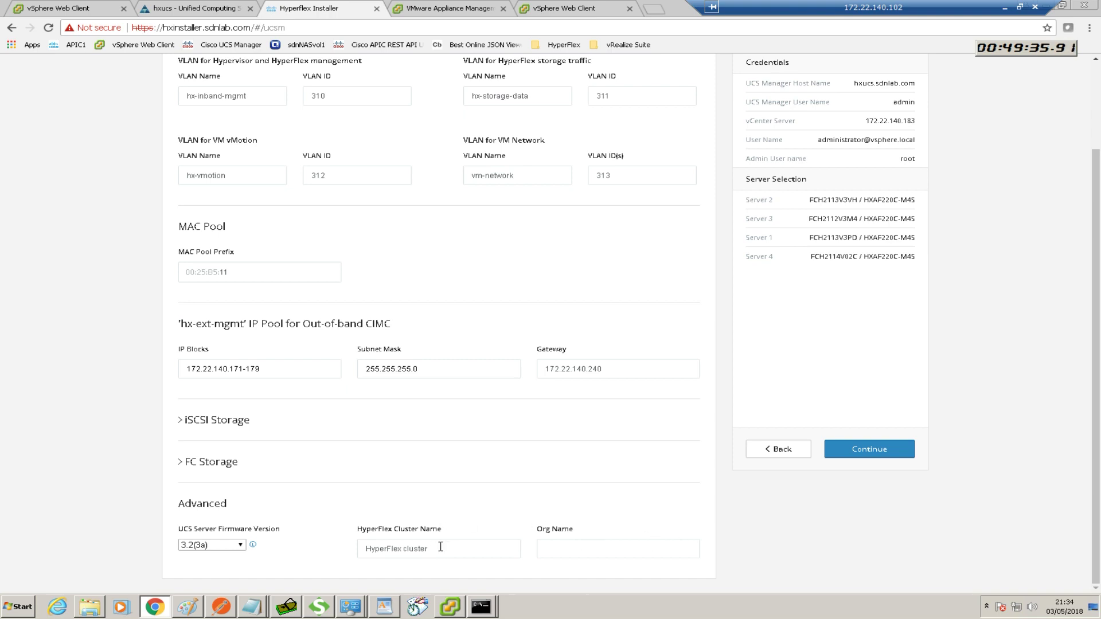
click(560, 553)
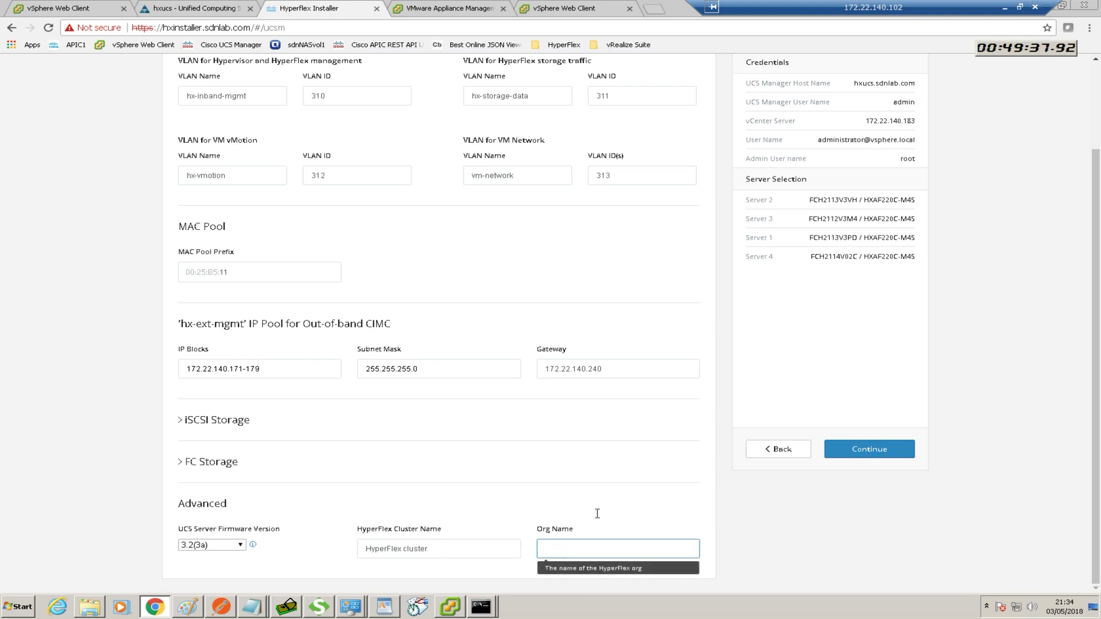
text(HyperFlex)
click(572, 565)
click(603, 513)
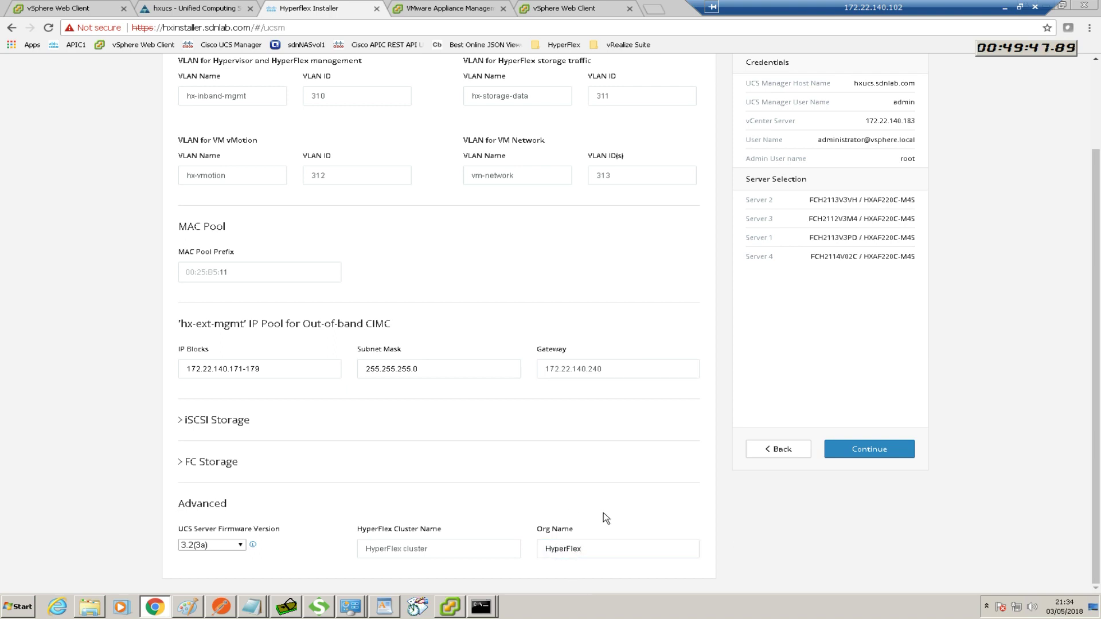
scroll(645, 514, up, 2)
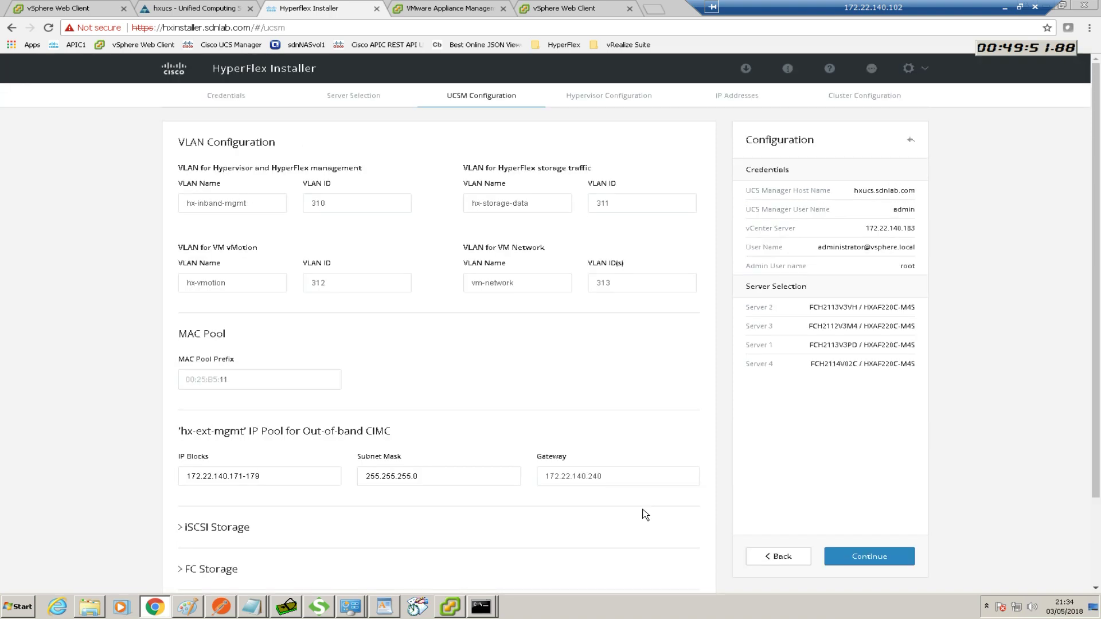
click(865, 557)
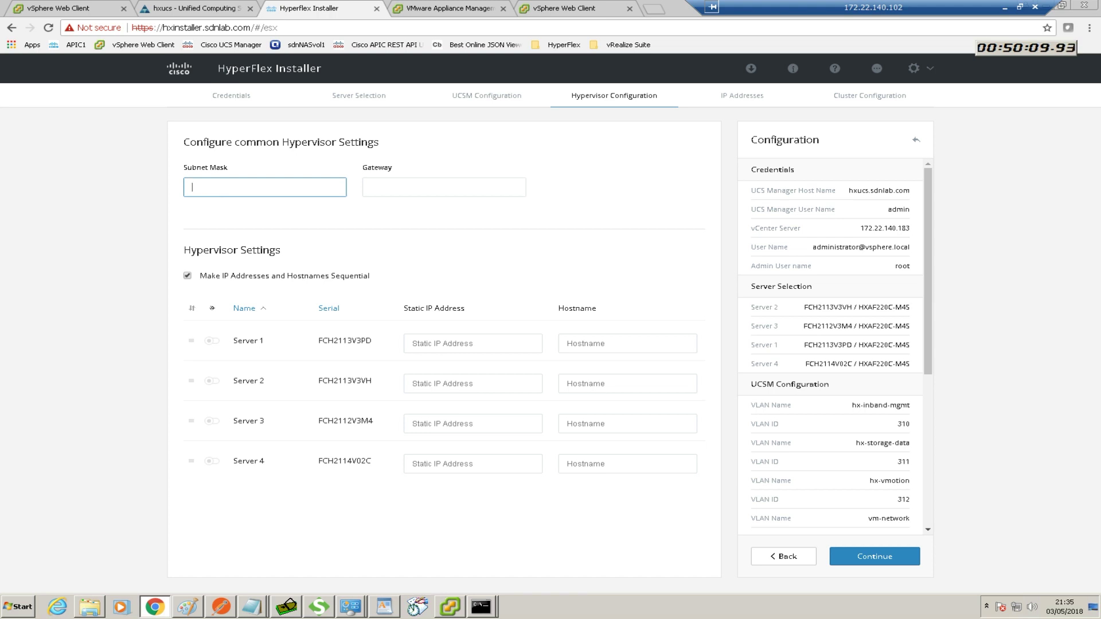
key(alt+Tab)
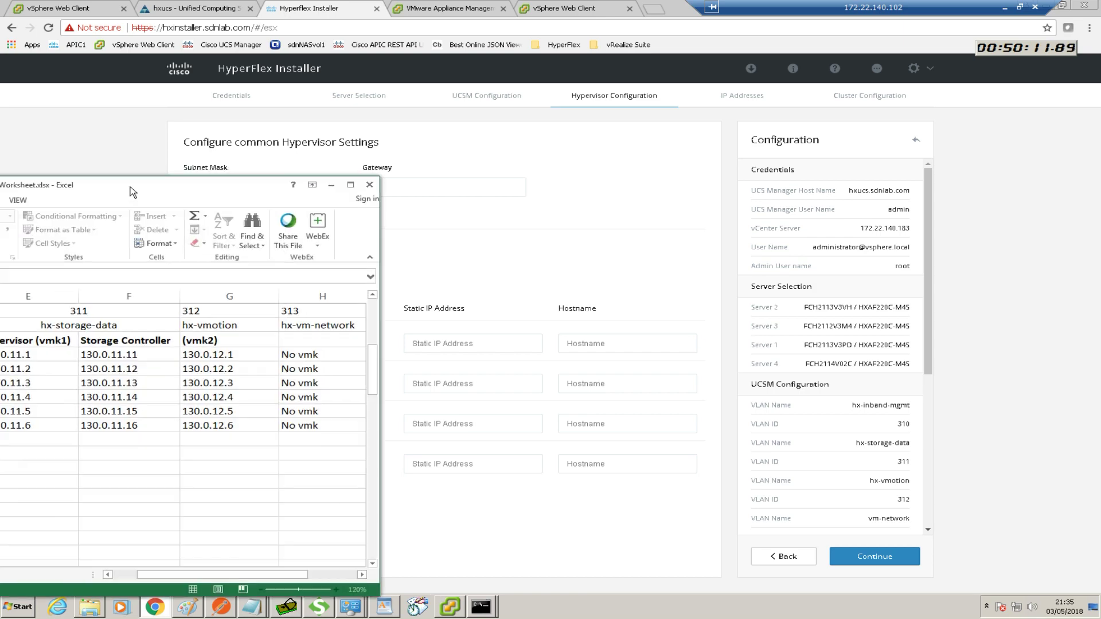
drag(612, 194, 630, 221)
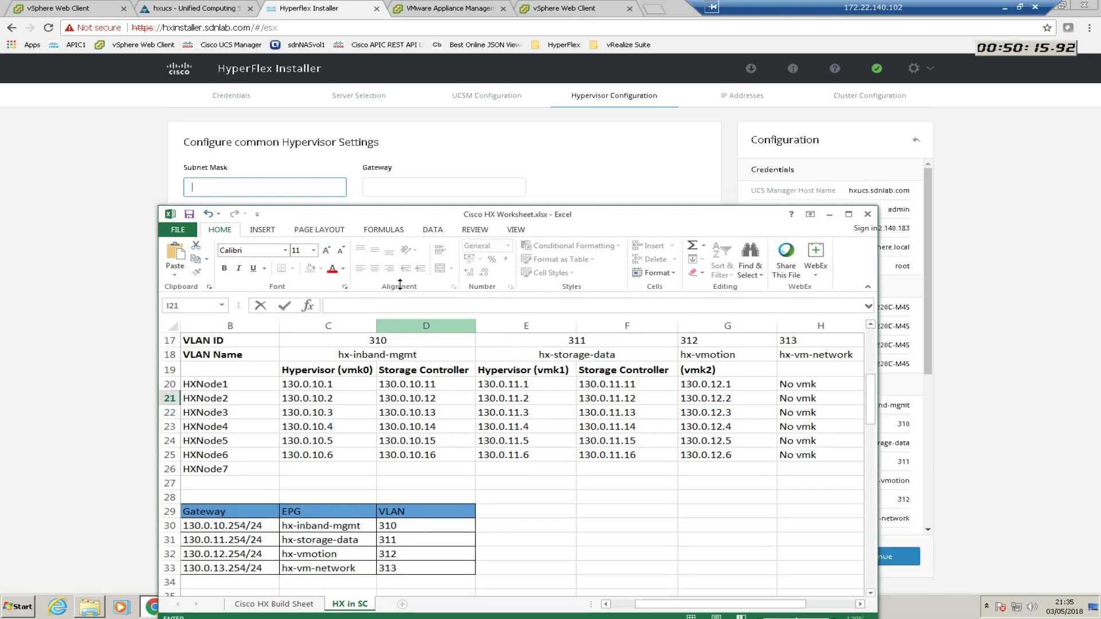
drag(392, 218, 0, 286)
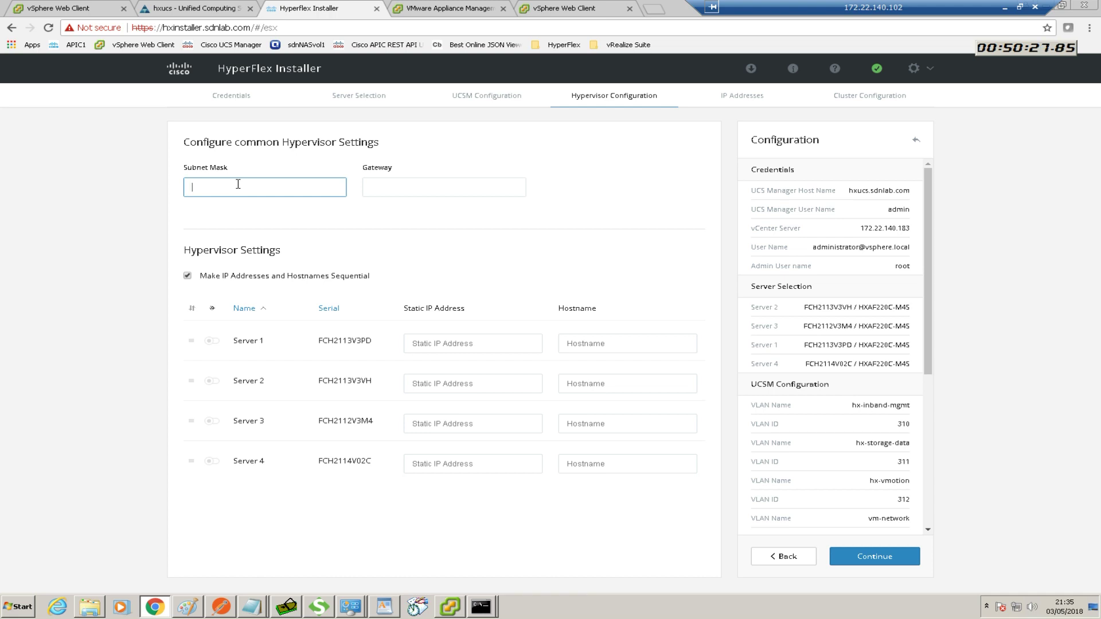
Enter hypervisor mask 255.255.255.0 and start replacing the mistyped gateway with 130
text(255.255.255.0)
click(382, 192)
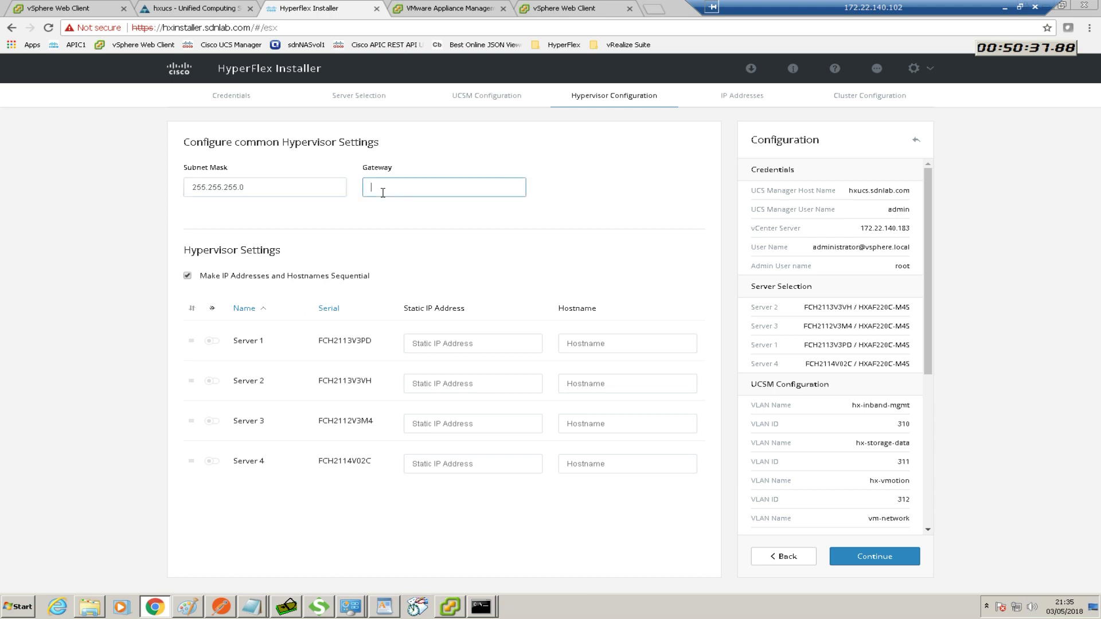
text(172.22.140.240)
drag(439, 187, 372, 195)
text(130)
Look up the hypervisor subnet's gateway in the HX worksheet
key(alt+Tab)
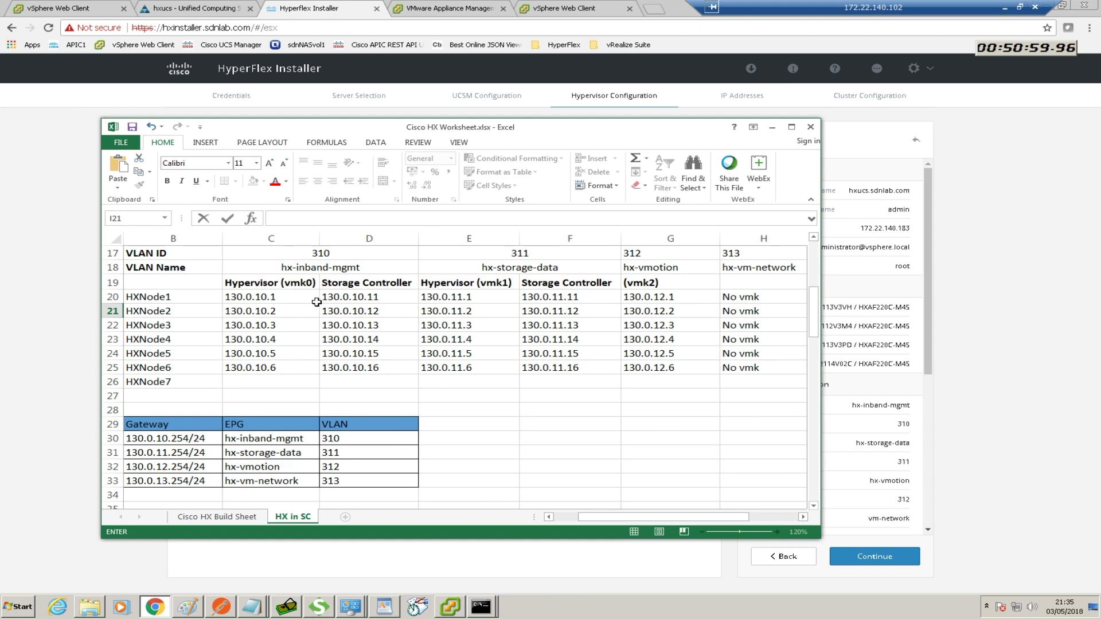
click(813, 236)
click(812, 237)
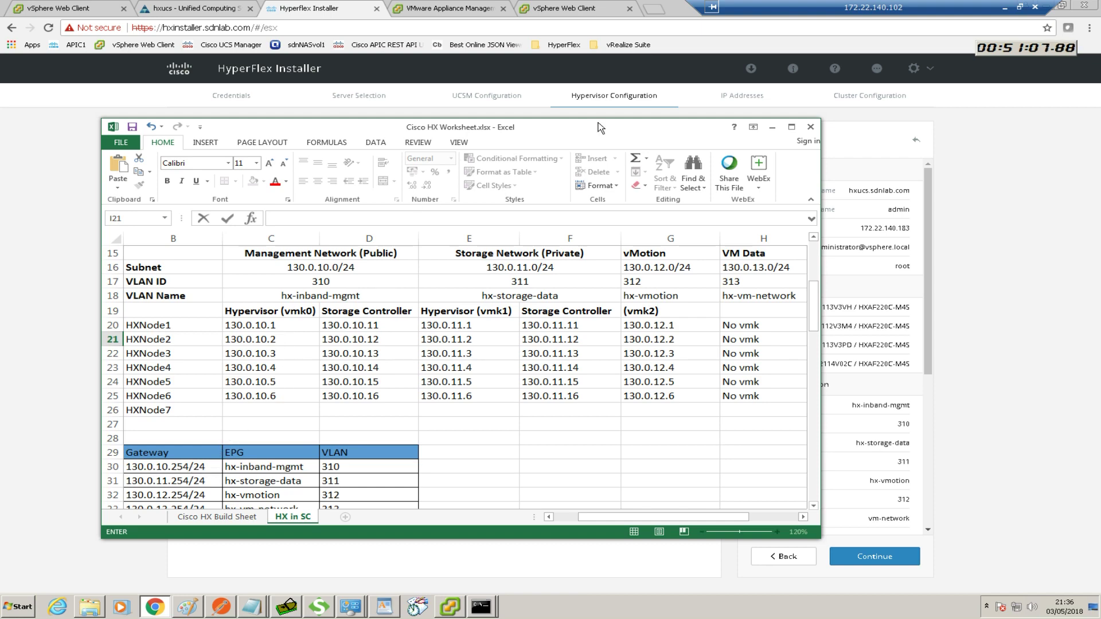
drag(598, 122, 139, 187)
click(312, 192)
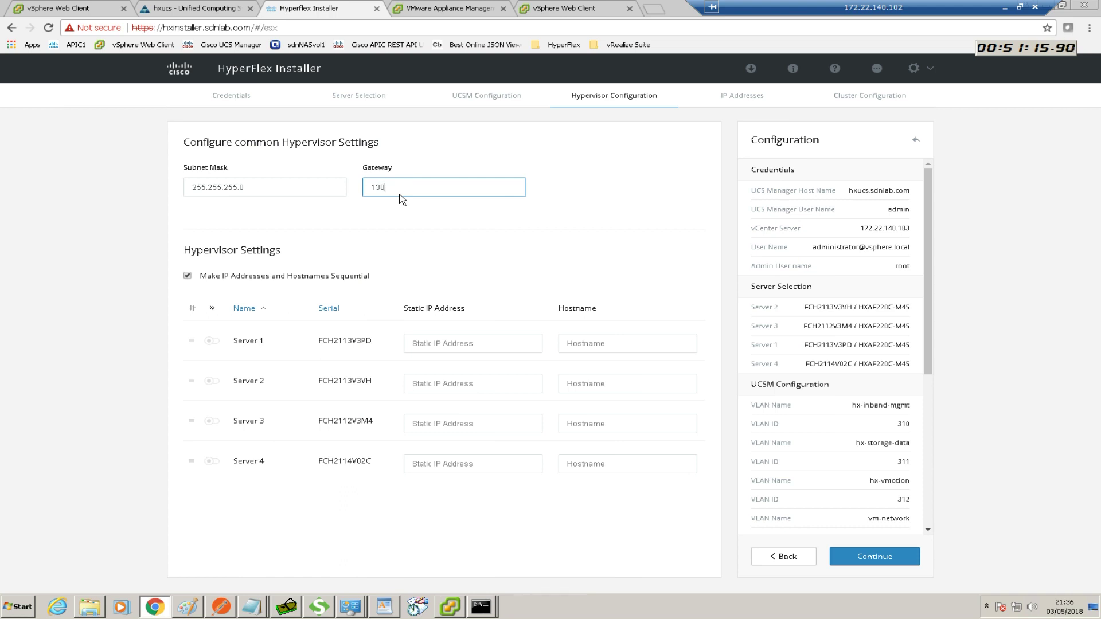
Complete the hypervisor gateway as 130.0.10.254 and select it for copying
text(.10)
key(BackSpace)
key(BackSpace)
text(0.10.254)
click(455, 349)
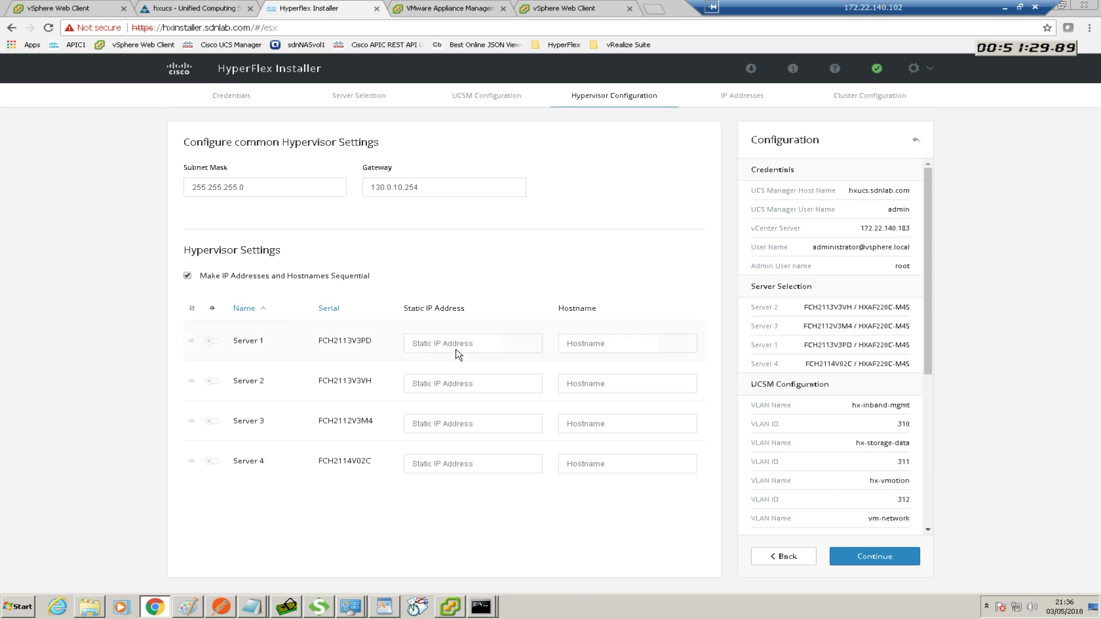
drag(427, 185, 367, 191)
key(ctrl+c)
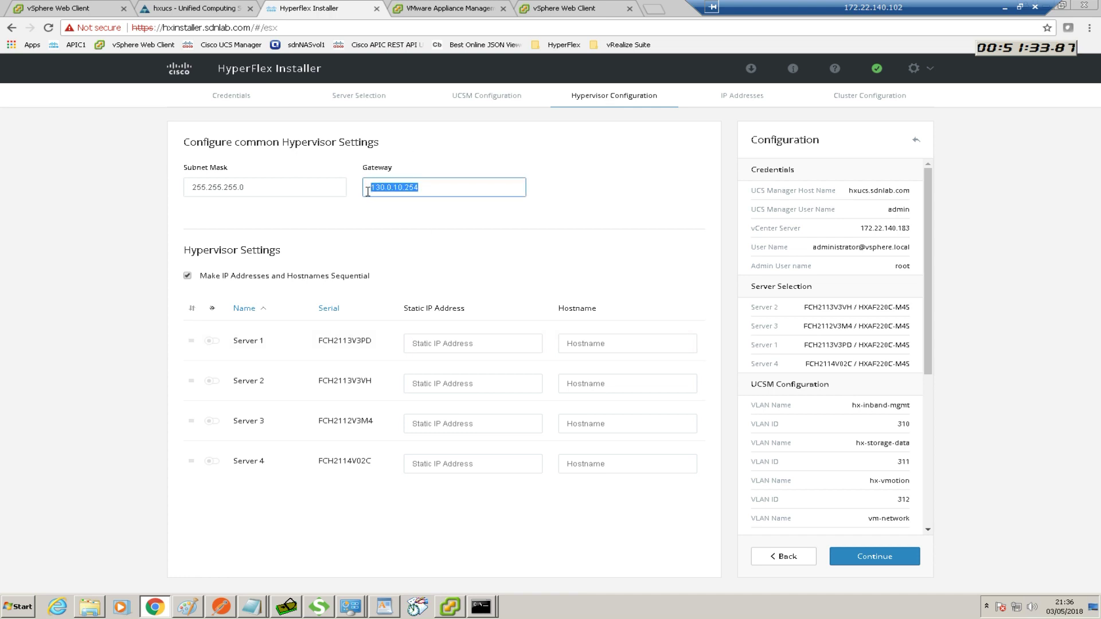
Give Server 1 IP 130.0.10.1 and hostname hxnode1 so Servers 2–4 fill sequentially
click(444, 348)
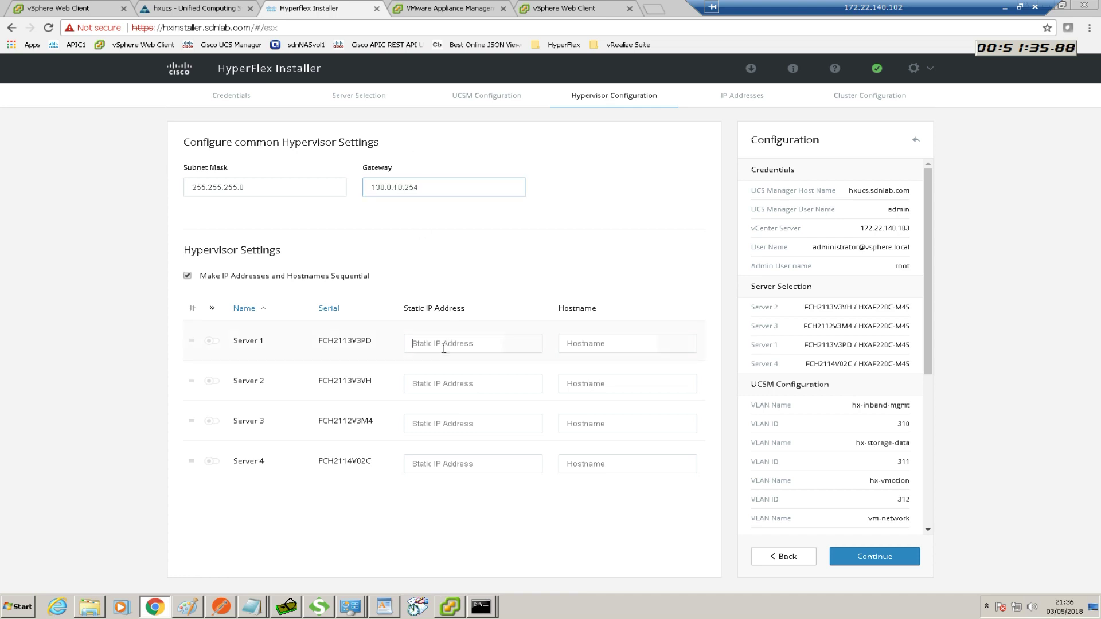
key(ctrl+v)
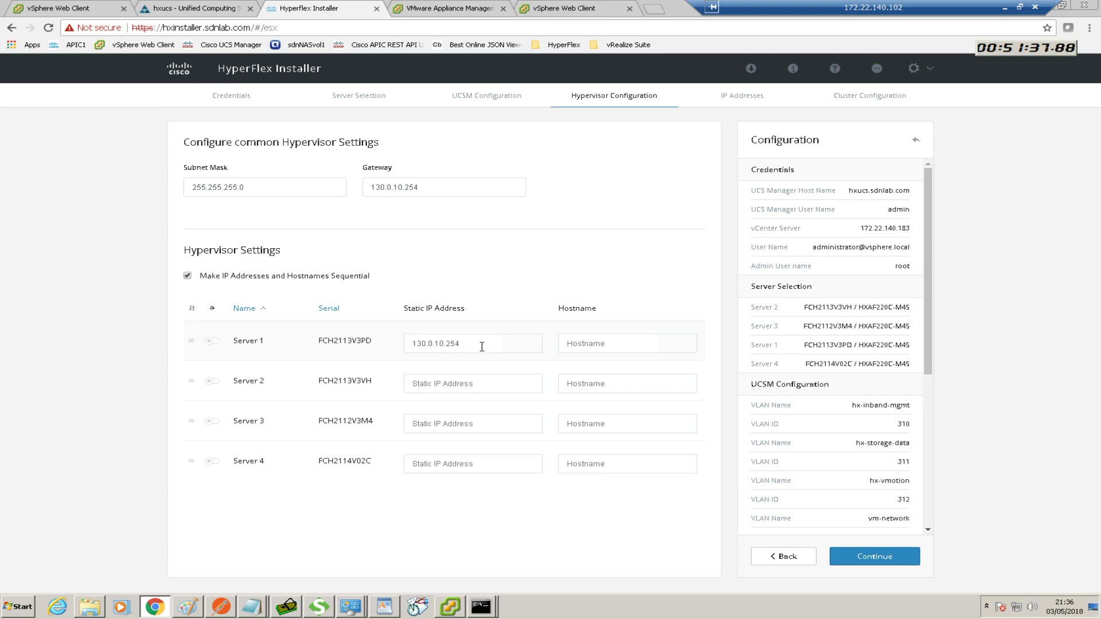
key(BackSpace)
key(BackSpace)
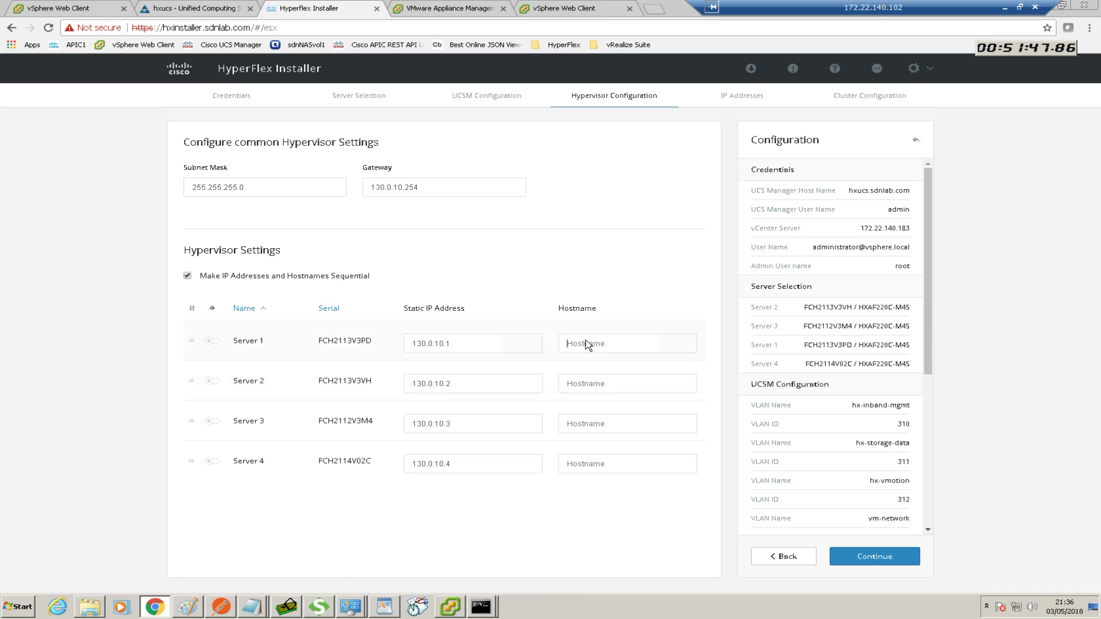
text(xnode1)
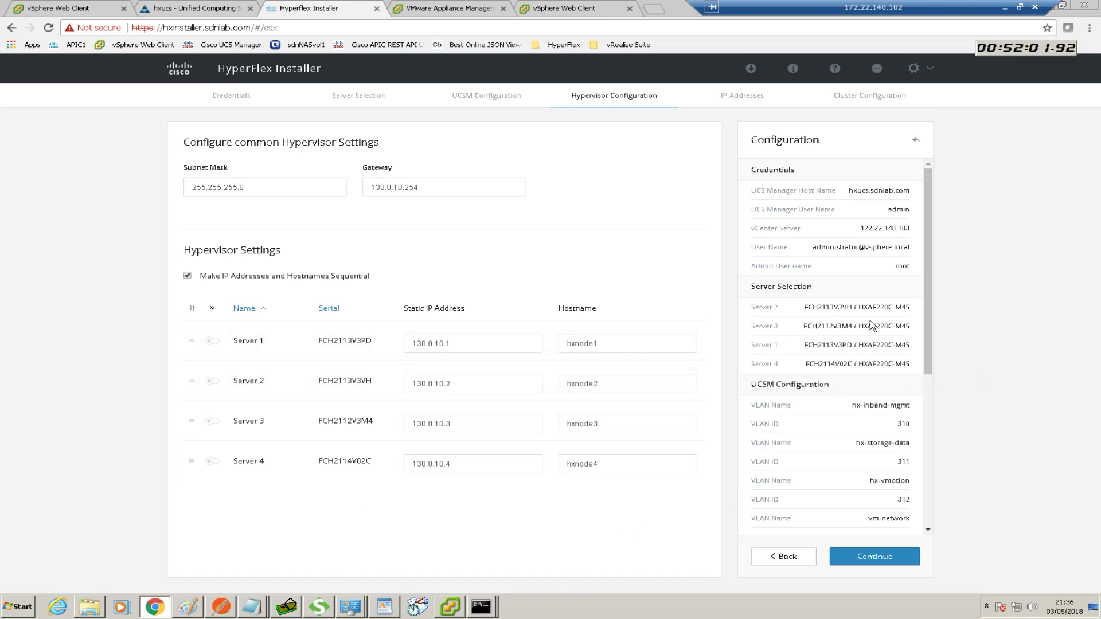
drag(929, 306, 925, 476)
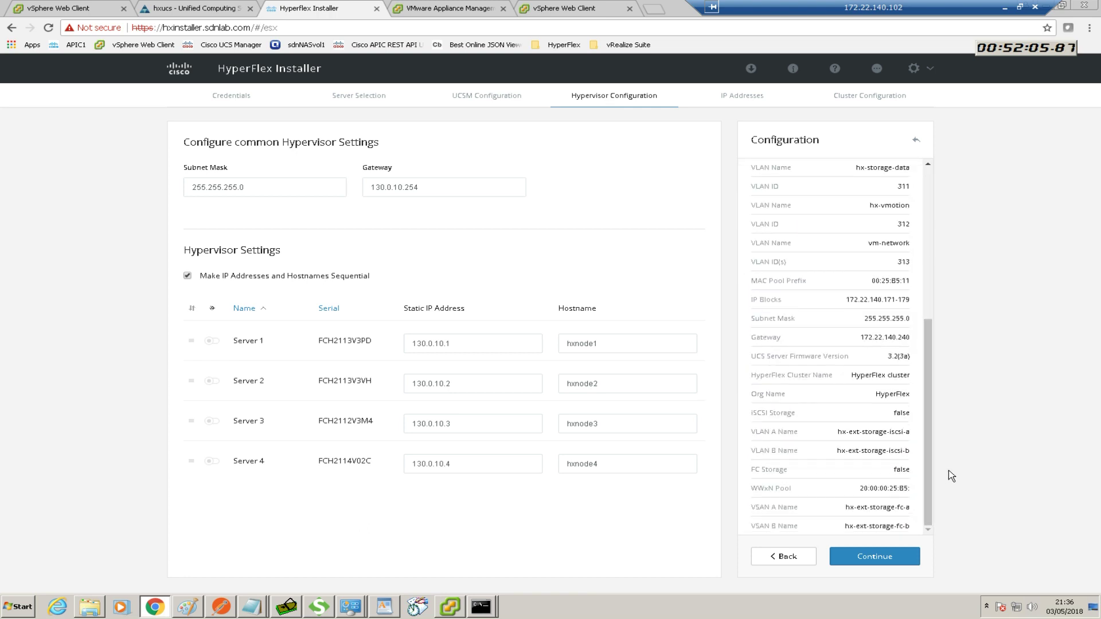
Continue to IP Addresses and position the HX worksheet beside the form
click(861, 556)
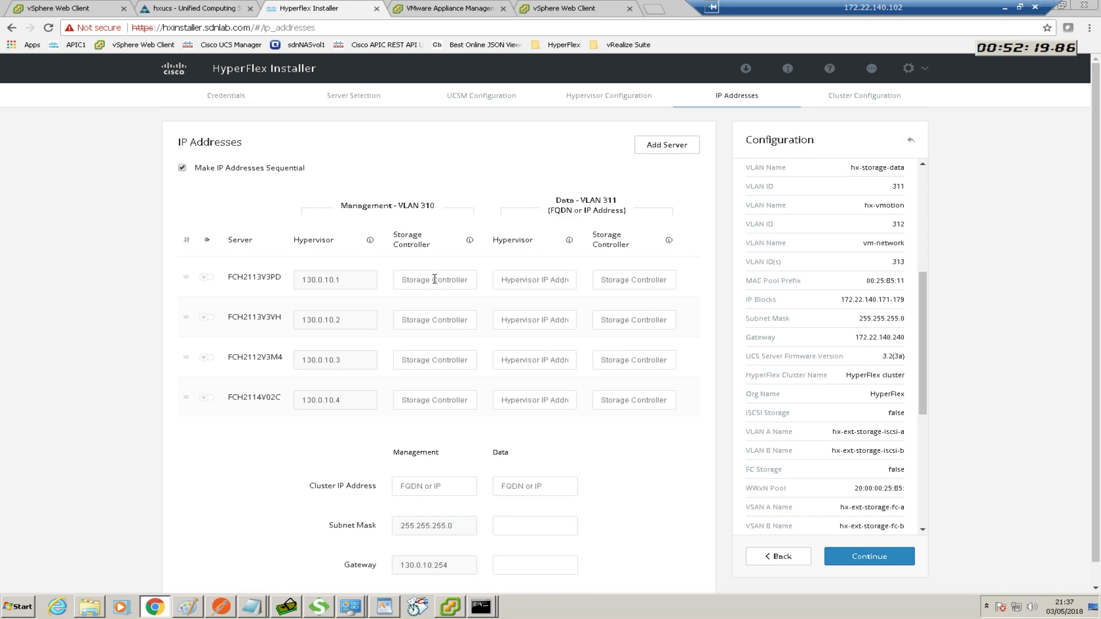
key(alt+Tab)
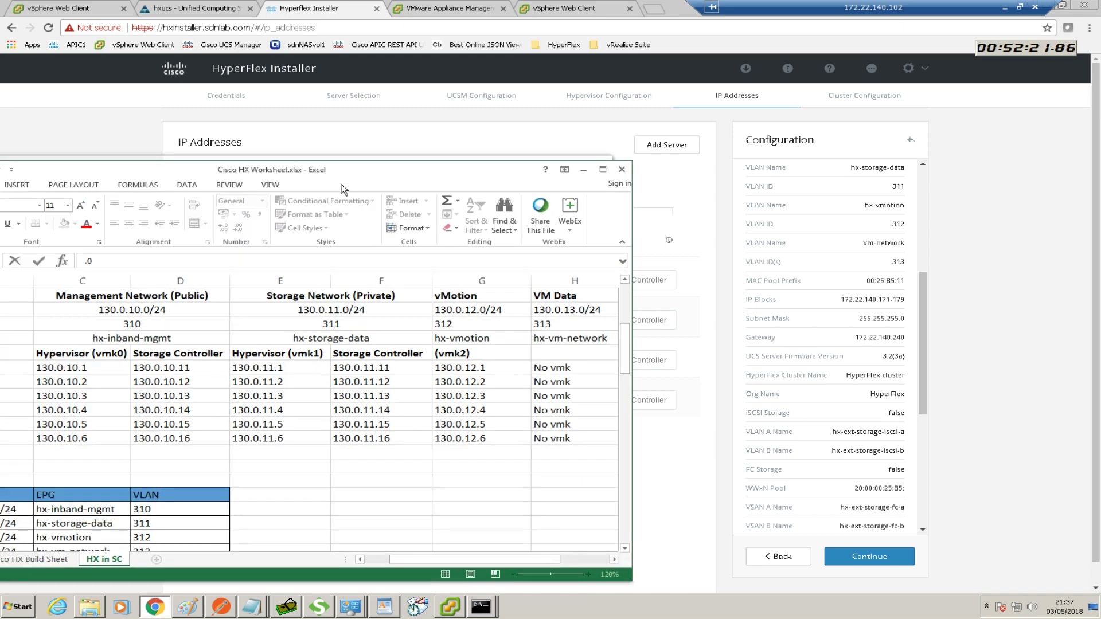
drag(704, 208, 577, 361)
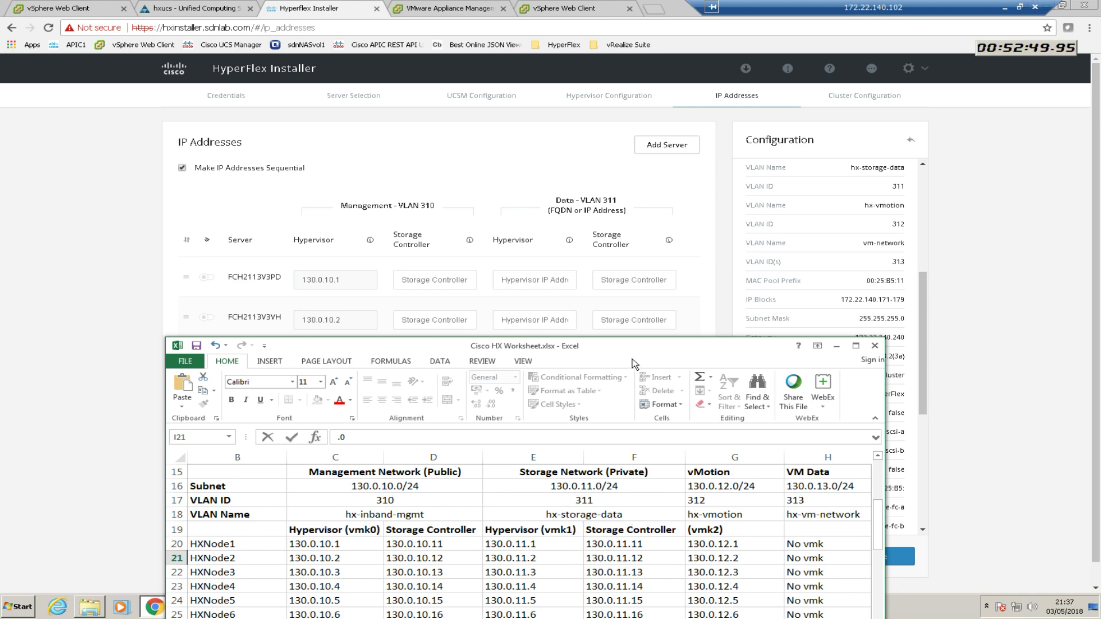
drag(631, 359, 1, 304)
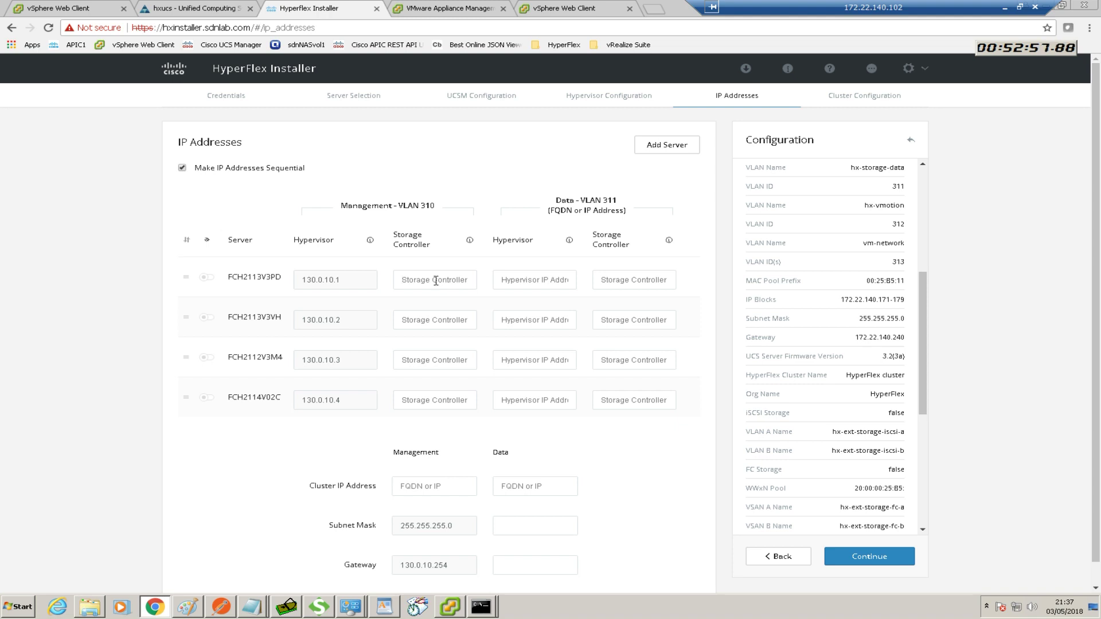
Enter server 1's IPs: controller 130.0.10.11, data hypervisor 130.0.11.1, data controller 130.0.11.11
click(357, 278)
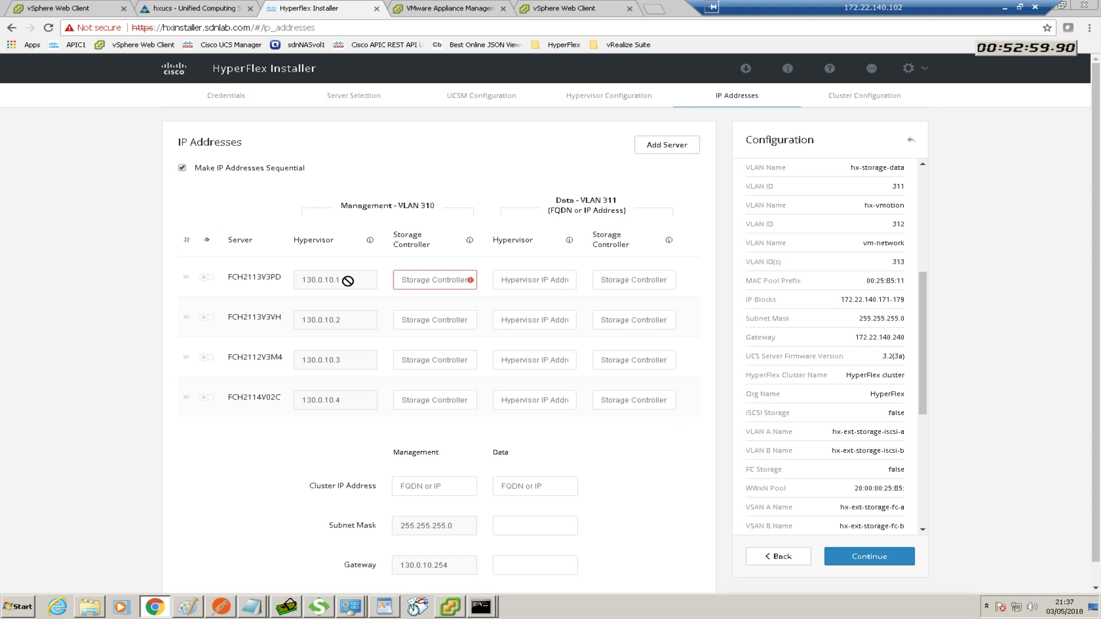
click(412, 280)
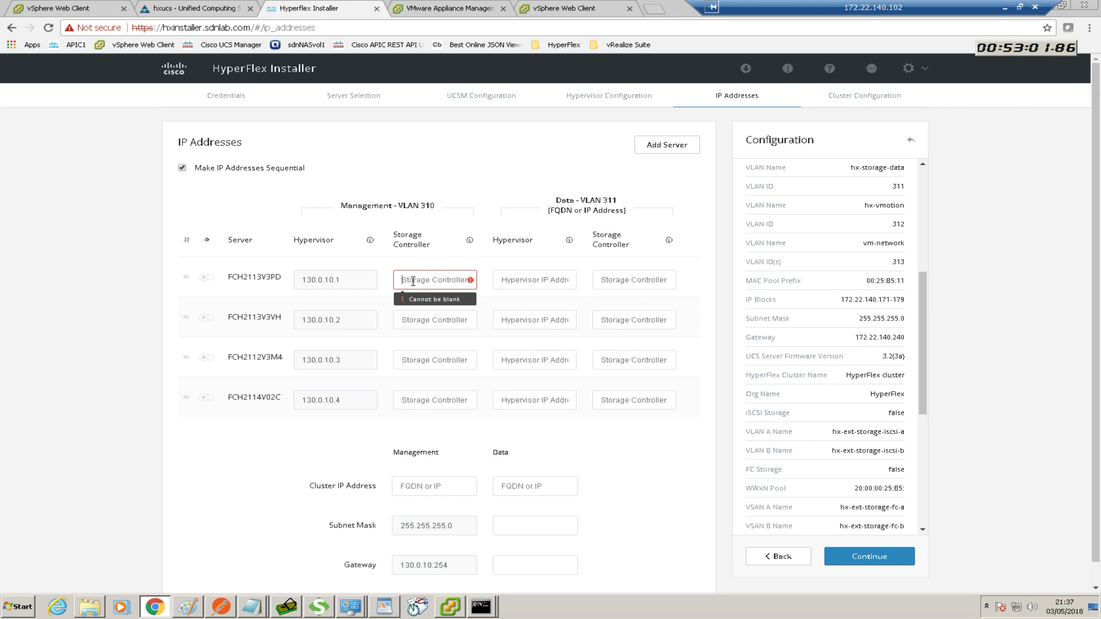
text(130)
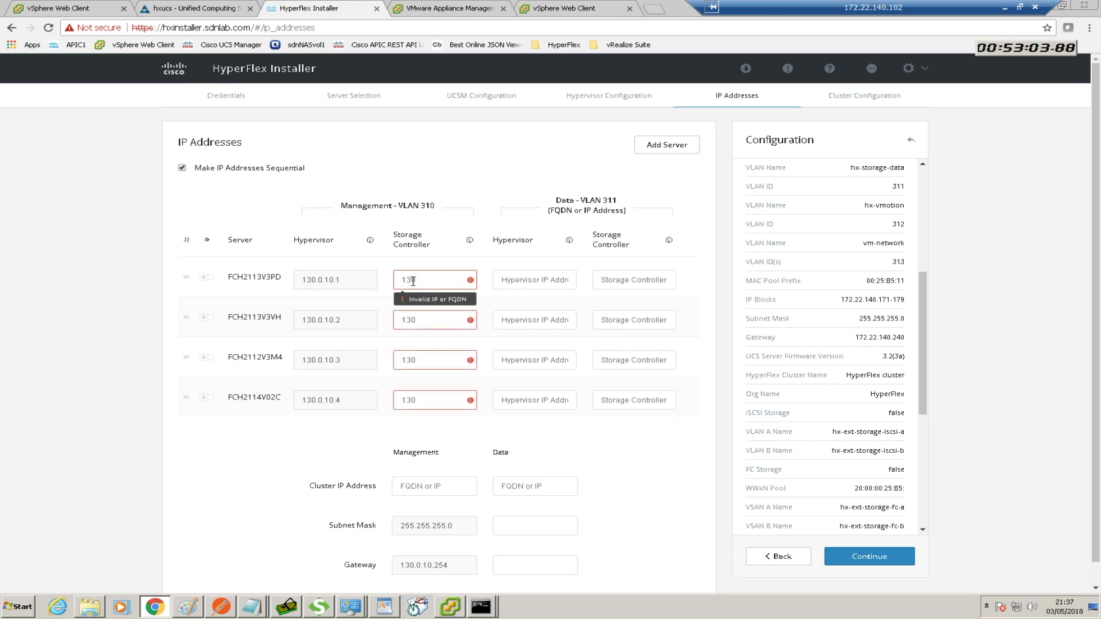
text(.0.10.11)
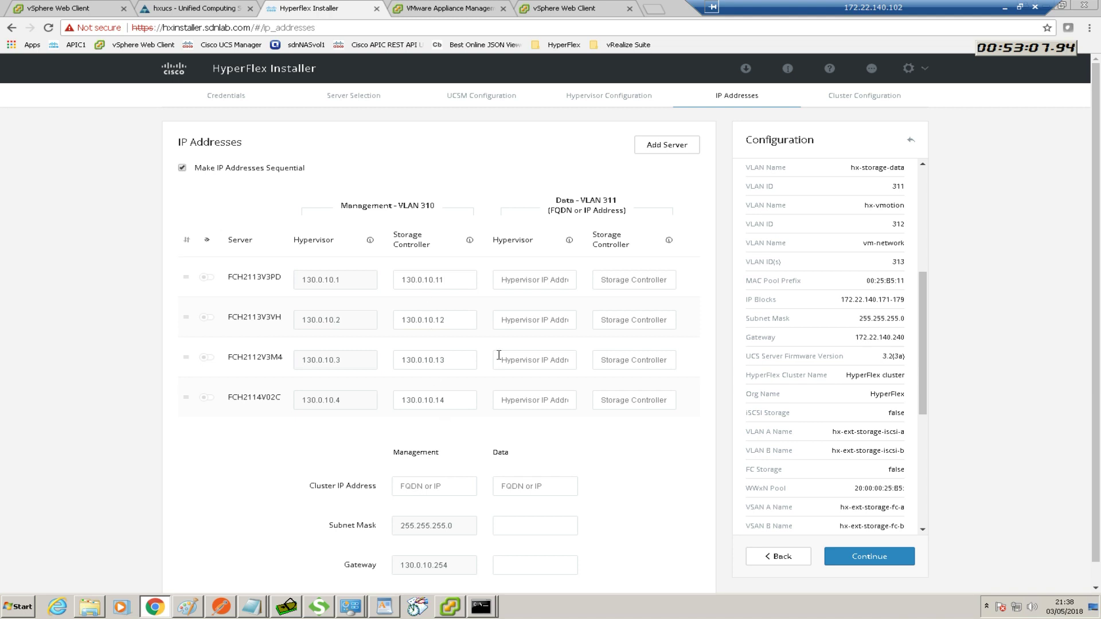
click(532, 281)
text(130)
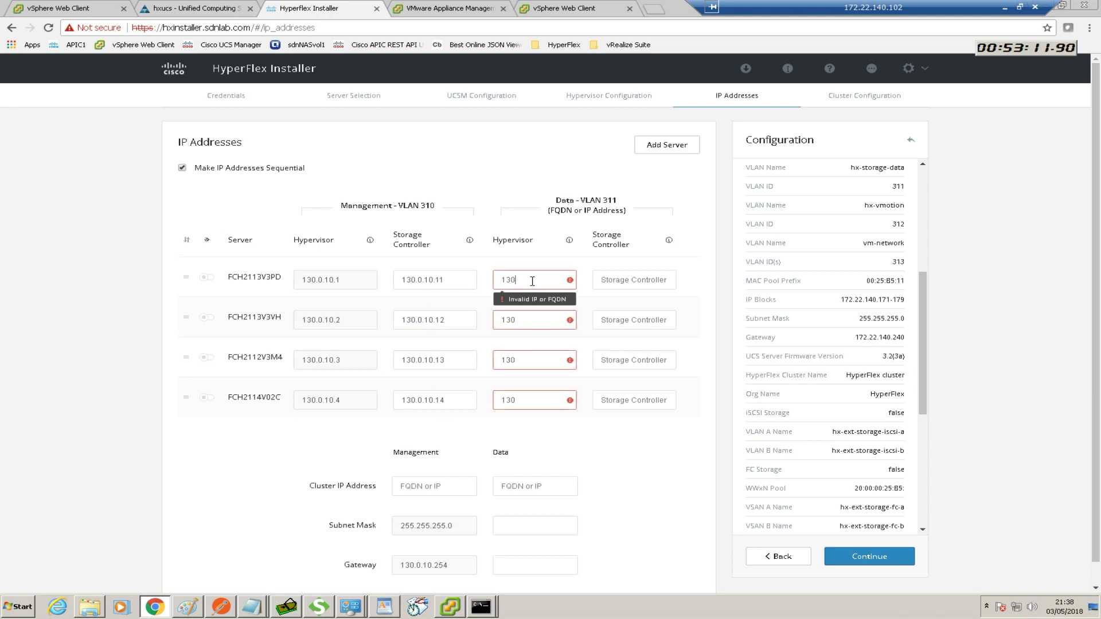
text(.0.11.1)
double_click(516, 281)
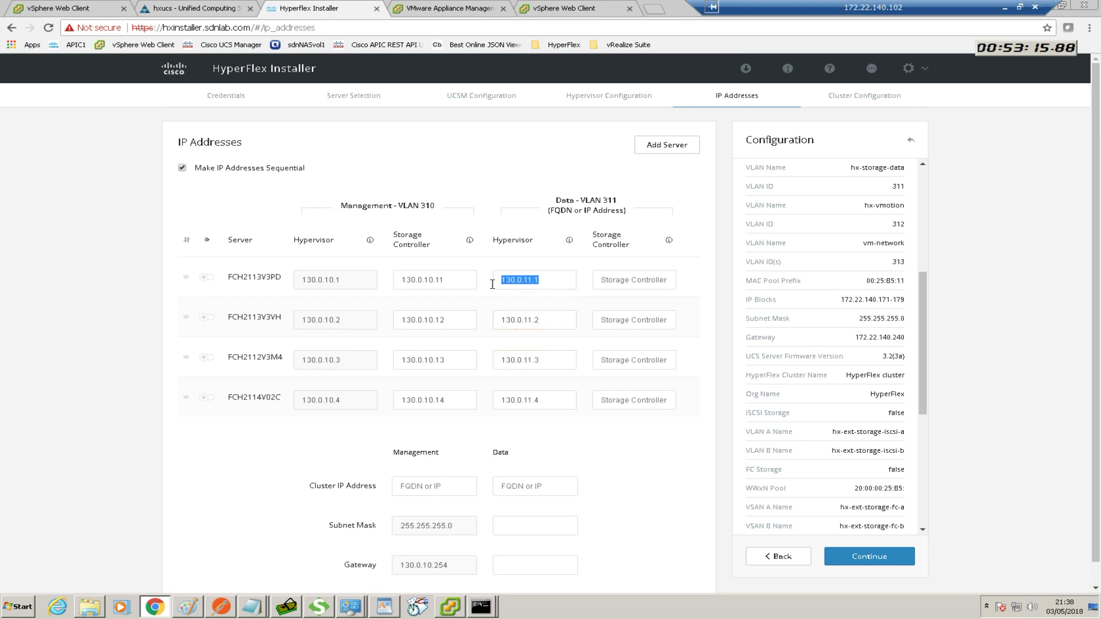
key(ctrl+c)
click(612, 281)
key(ctrl+v)
text(1)
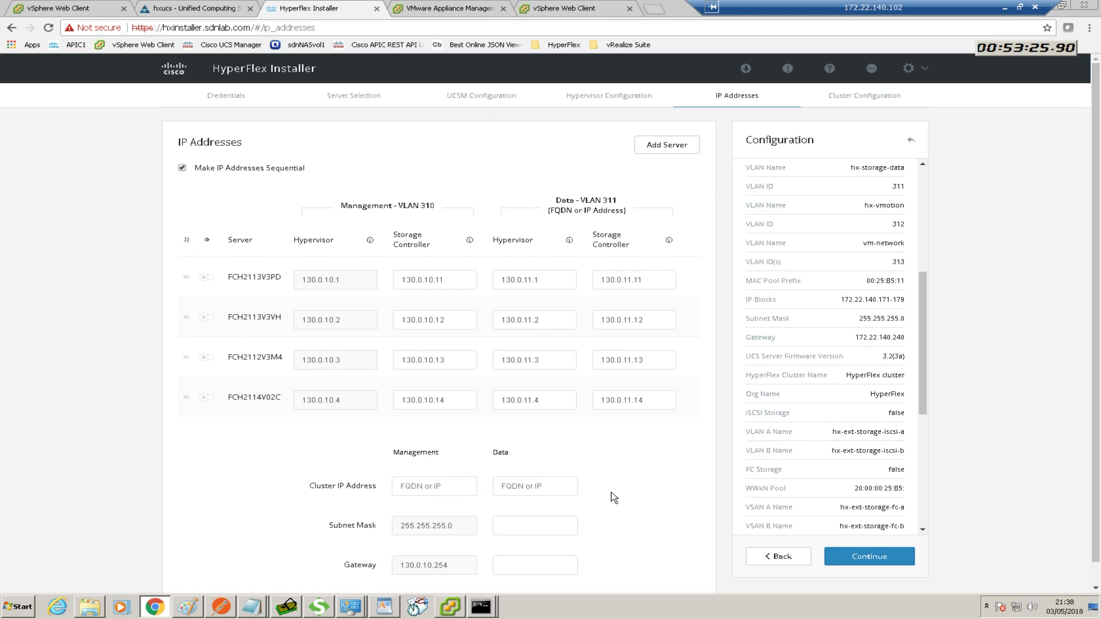
scroll(590, 493, down, 1)
click(431, 462)
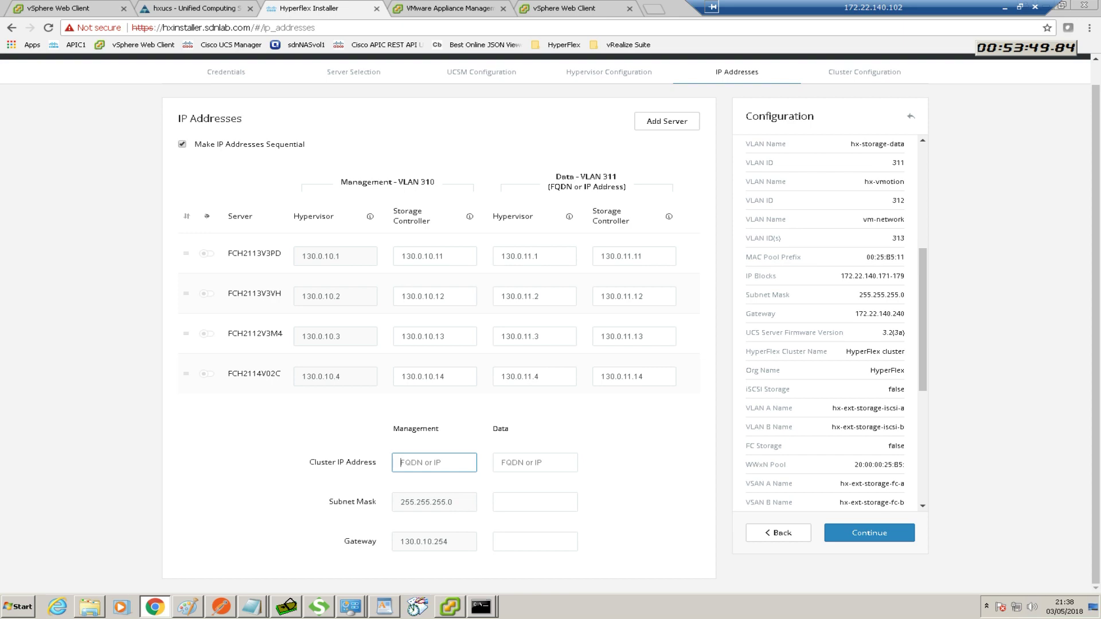
drag(0, 203, 405, 156)
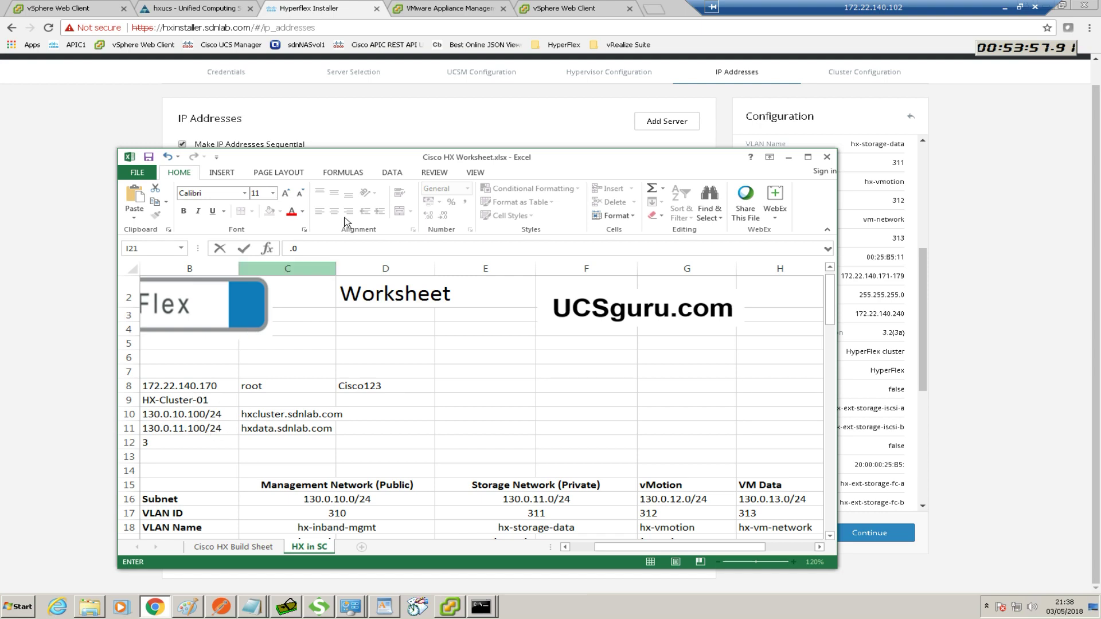
drag(343, 160, 0, 241)
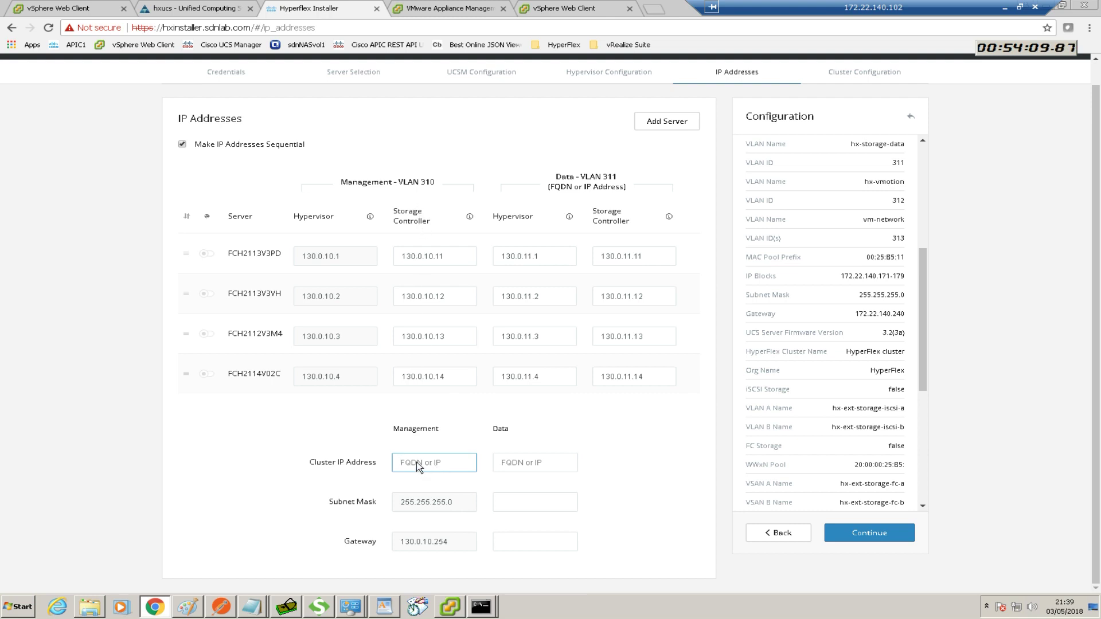
Set the management cluster IP to 130.0.10.100 and the data cluster IP to 130.0.11.100
text(130)
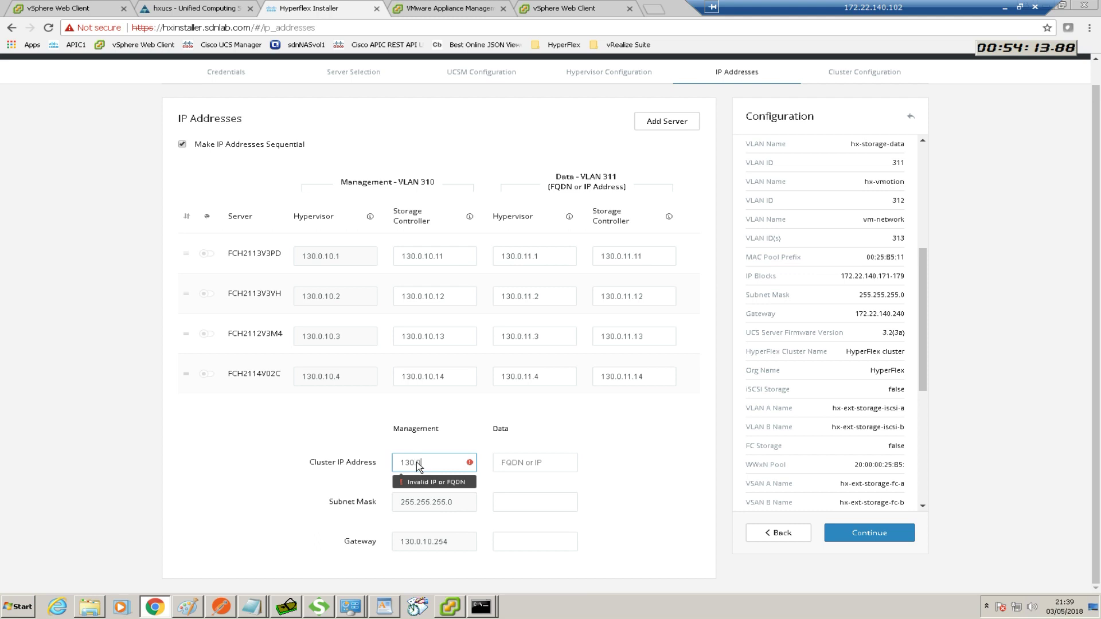
text(.0.10.100)
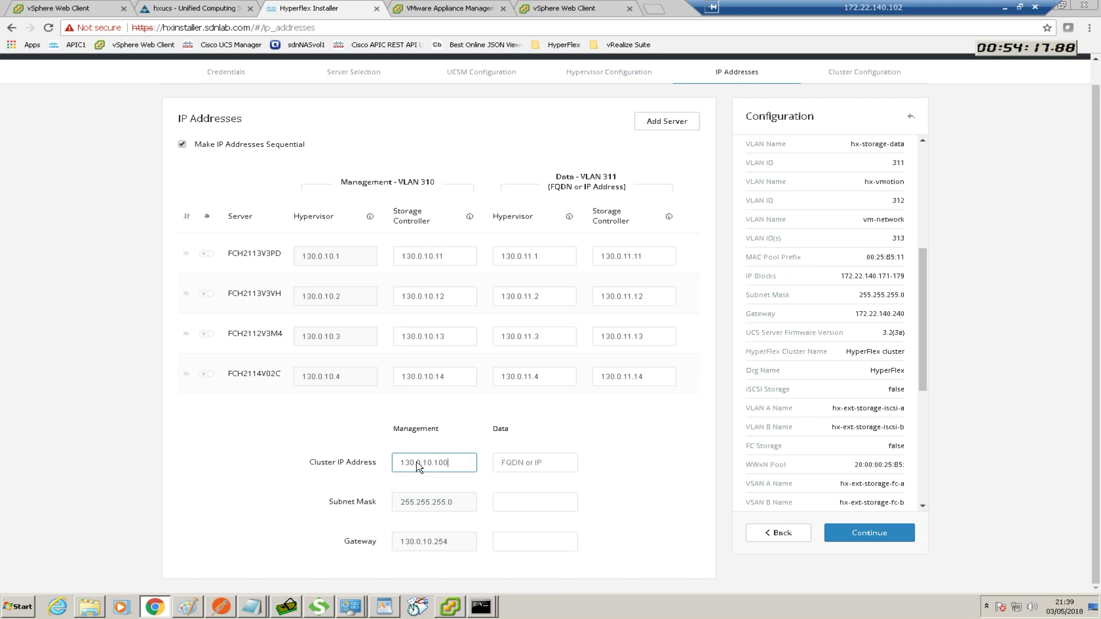
triple_click(452, 462)
click(526, 463)
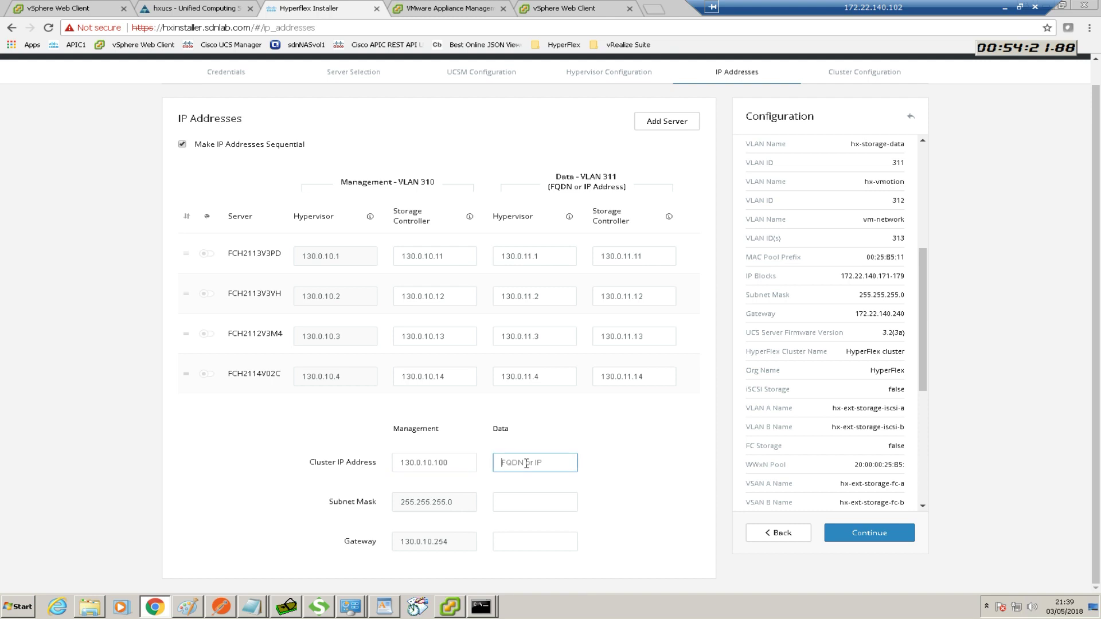
key(ctrl+v)
key(BackSpace)
text(1)
Set the data subnet mask to 255.255.255.0 and data gateway to 130.0.11.254
click(515, 502)
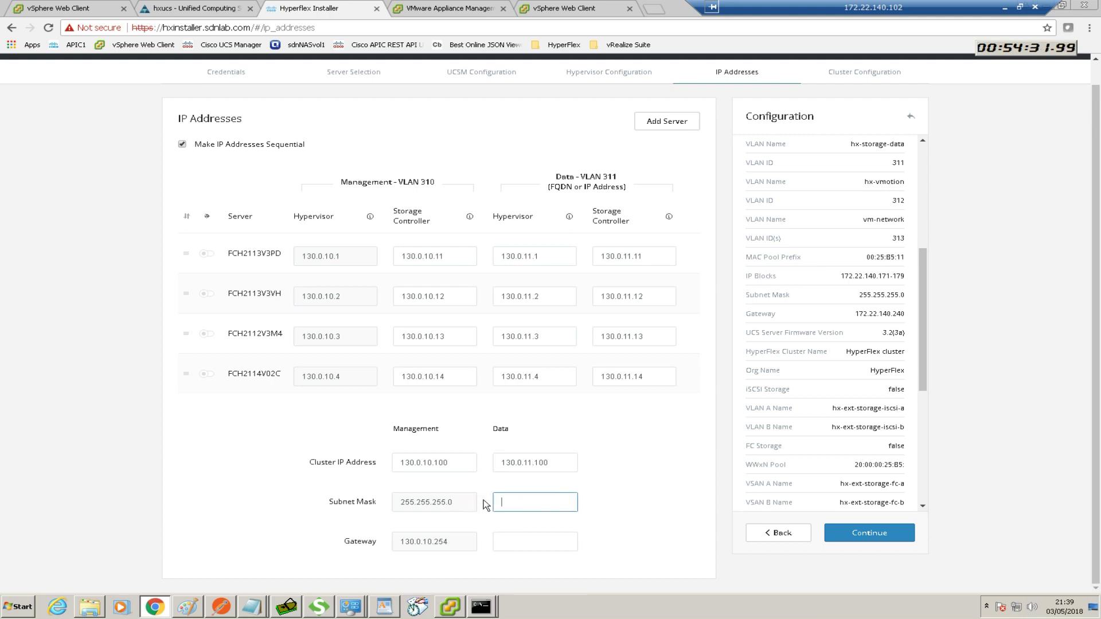
text(2)
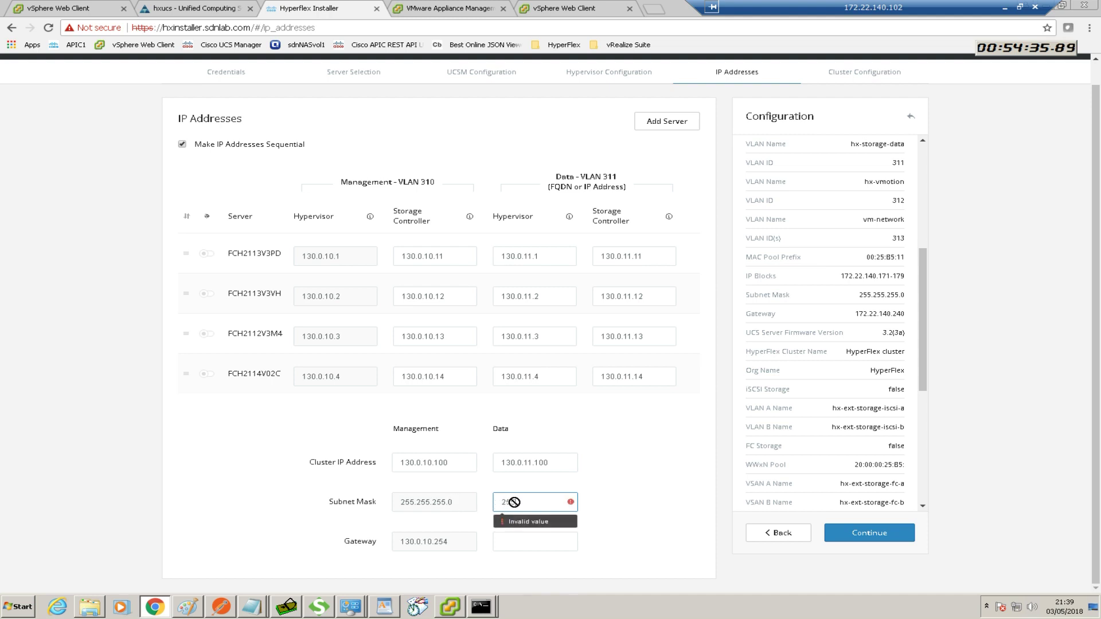
text(55.255.255.0)
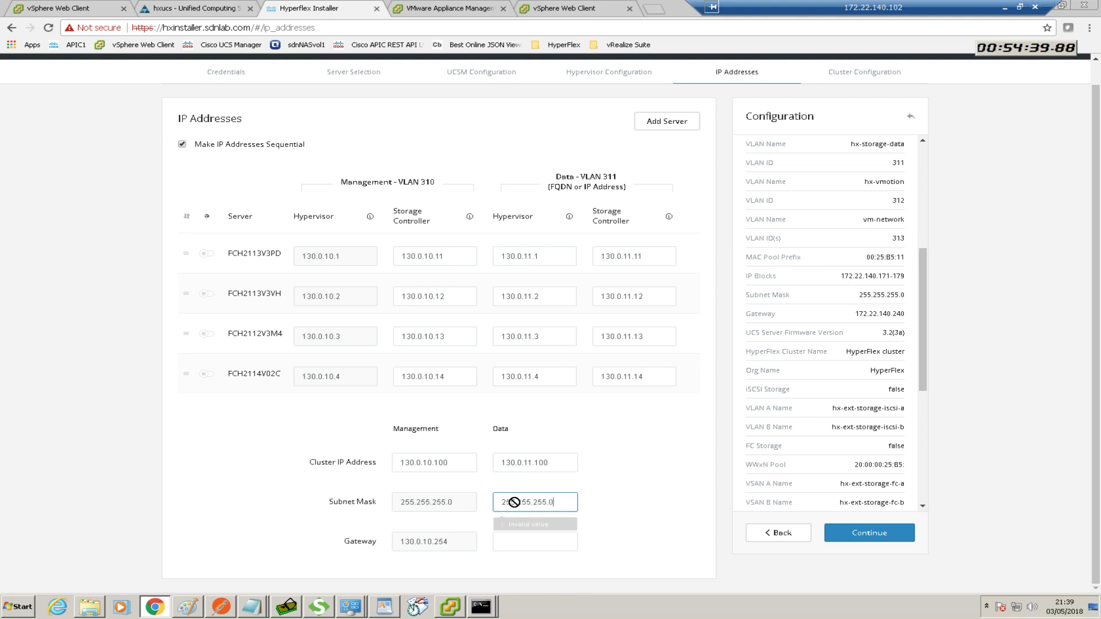
click(509, 544)
drag(556, 462, 498, 462)
key(ctrl+c)
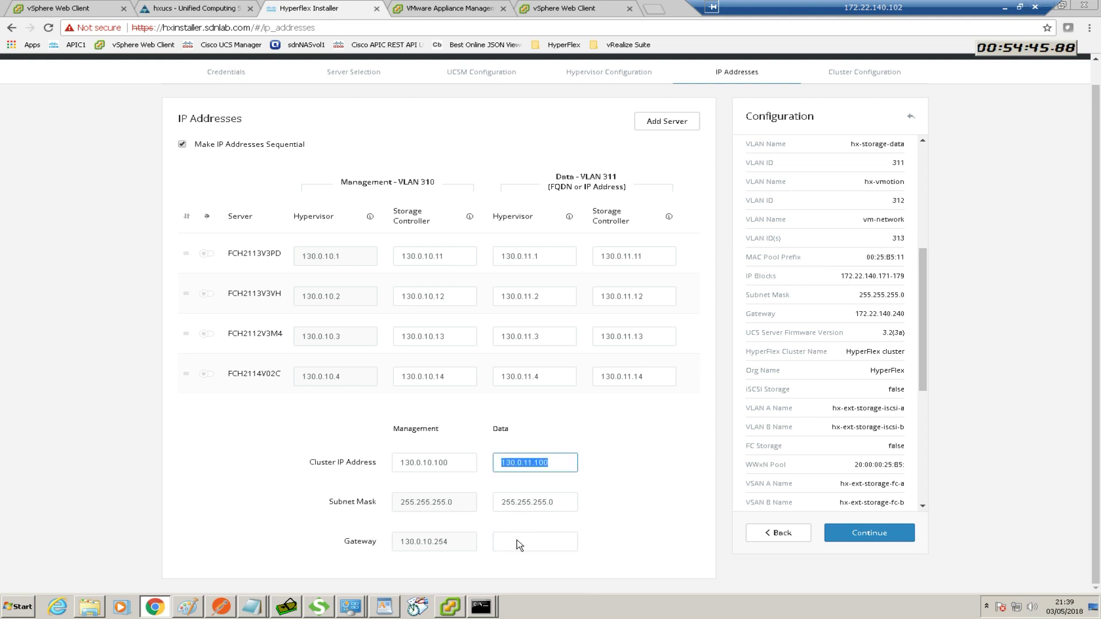
click(518, 542)
key(ctrl+v)
key(BackSpace)
key(BackSpace)
text(254)
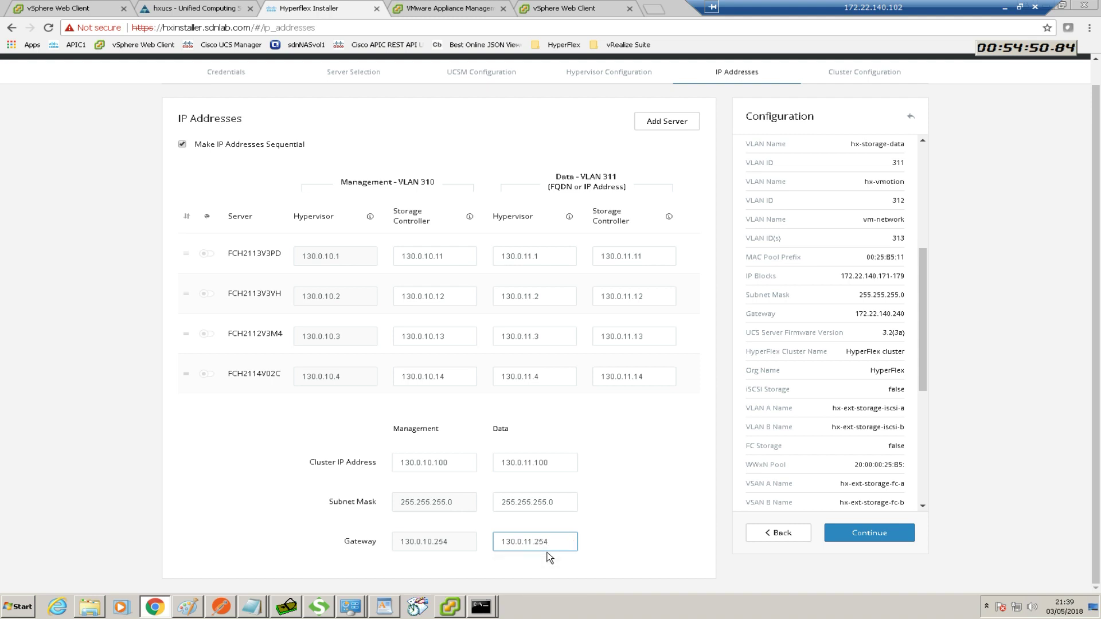
click(635, 533)
Name the cluster HX-Cluster-01 with replication factor 3 and begin entering the controller admin password
click(866, 534)
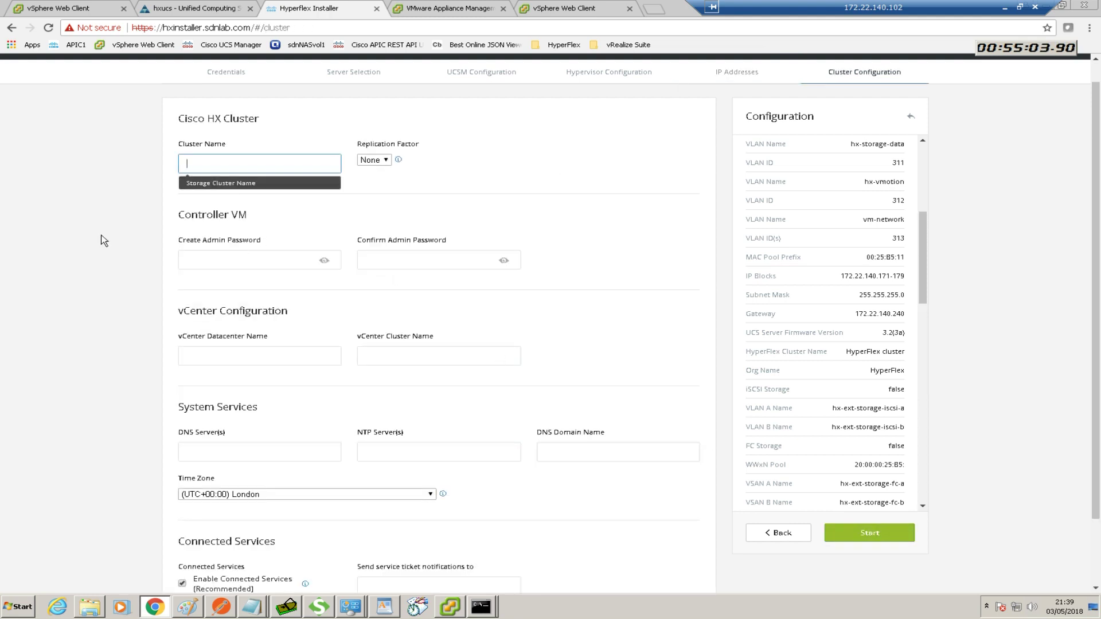
click(202, 164)
click(207, 180)
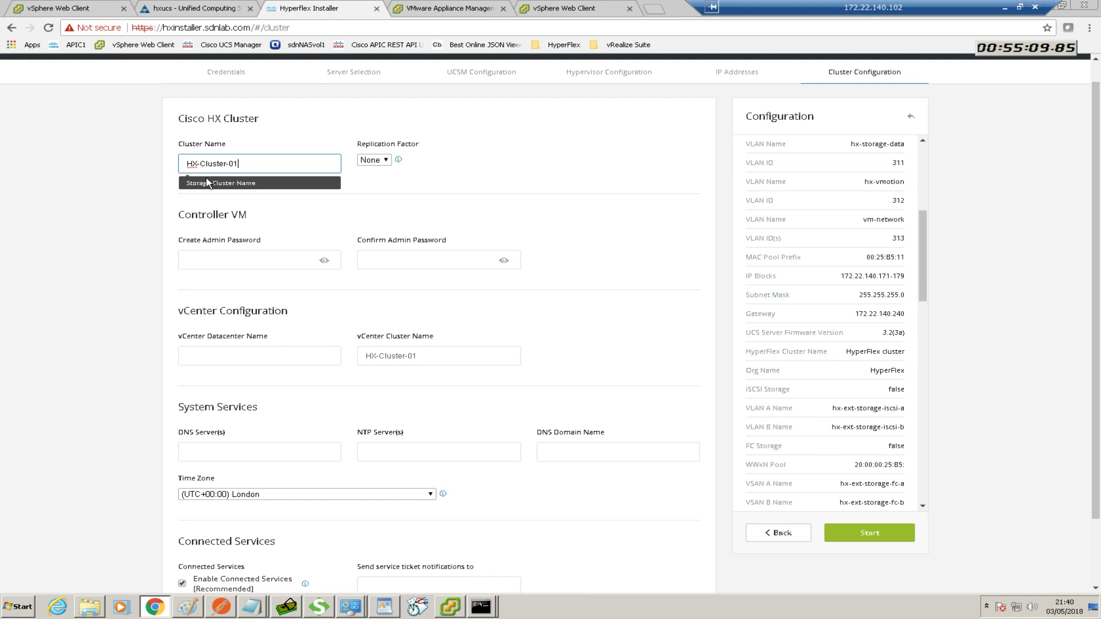
click(387, 163)
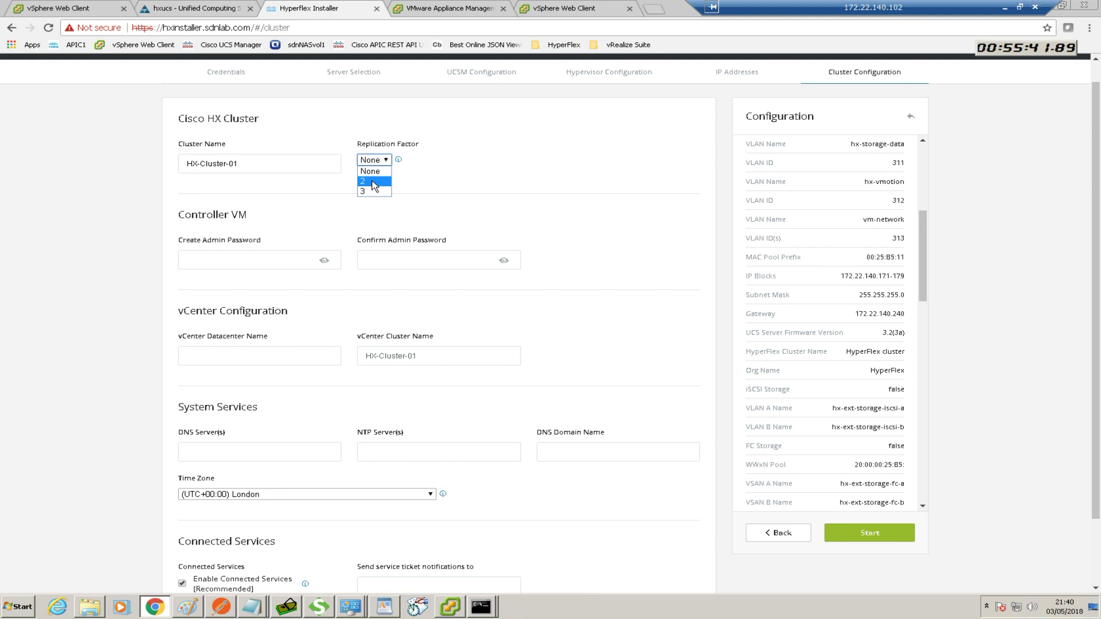
click(373, 191)
click(281, 255)
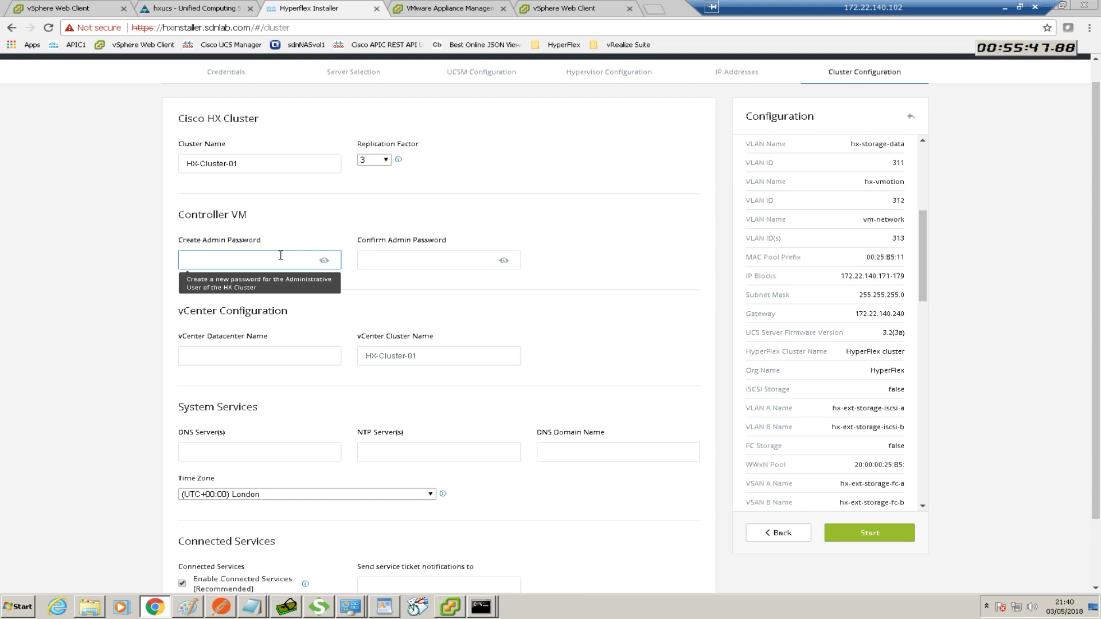
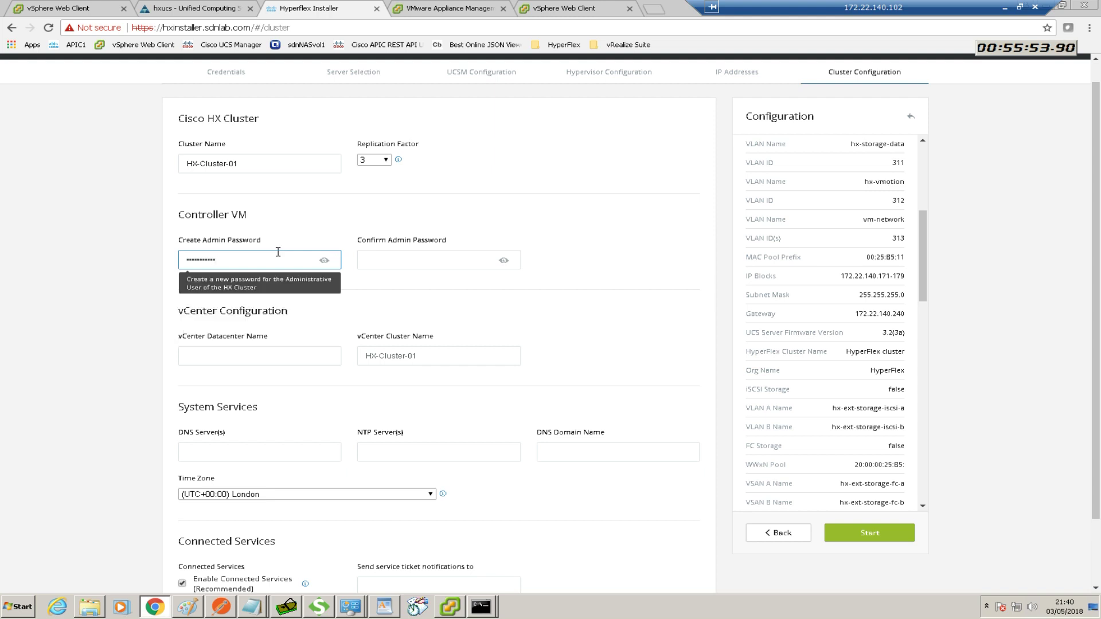
Confirm the controller admin password and set the vCenter datacenter name to sdnlab
click(413, 263)
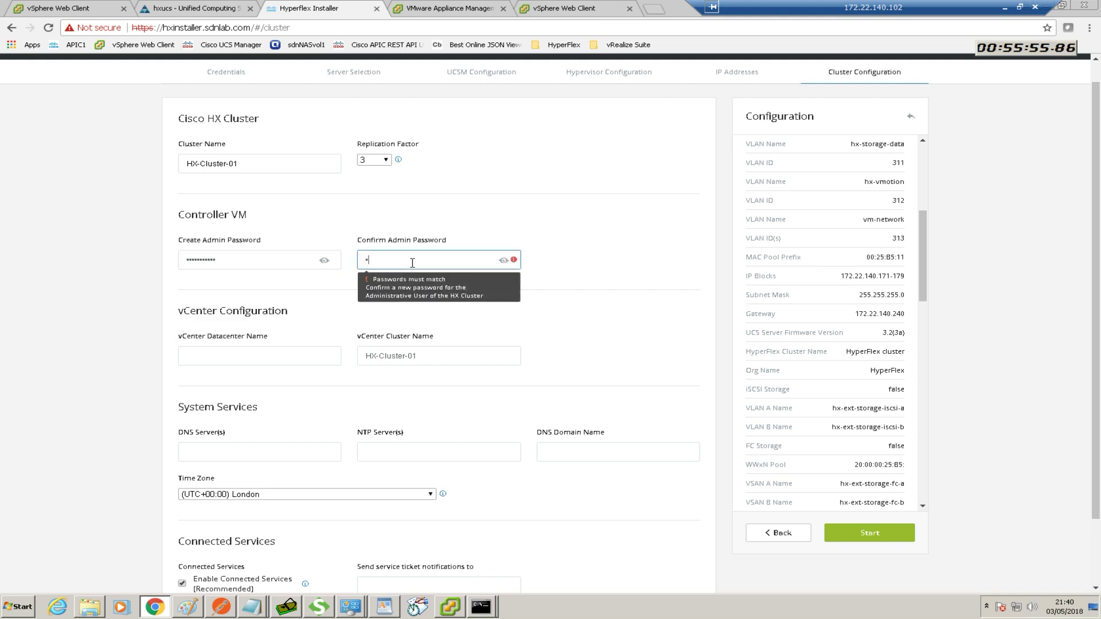
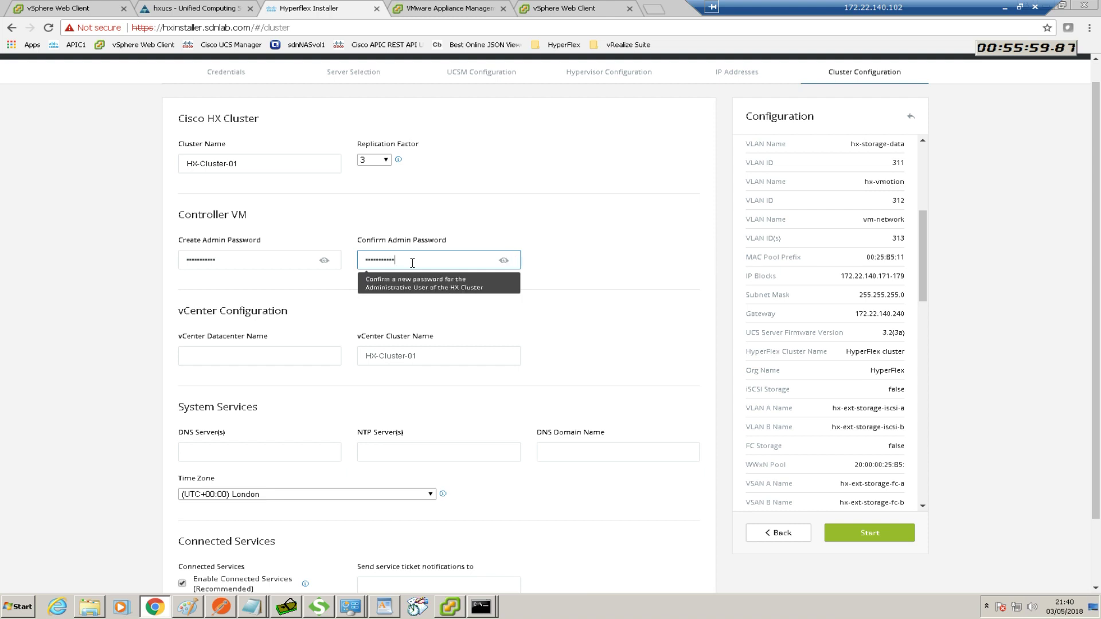
click(269, 354)
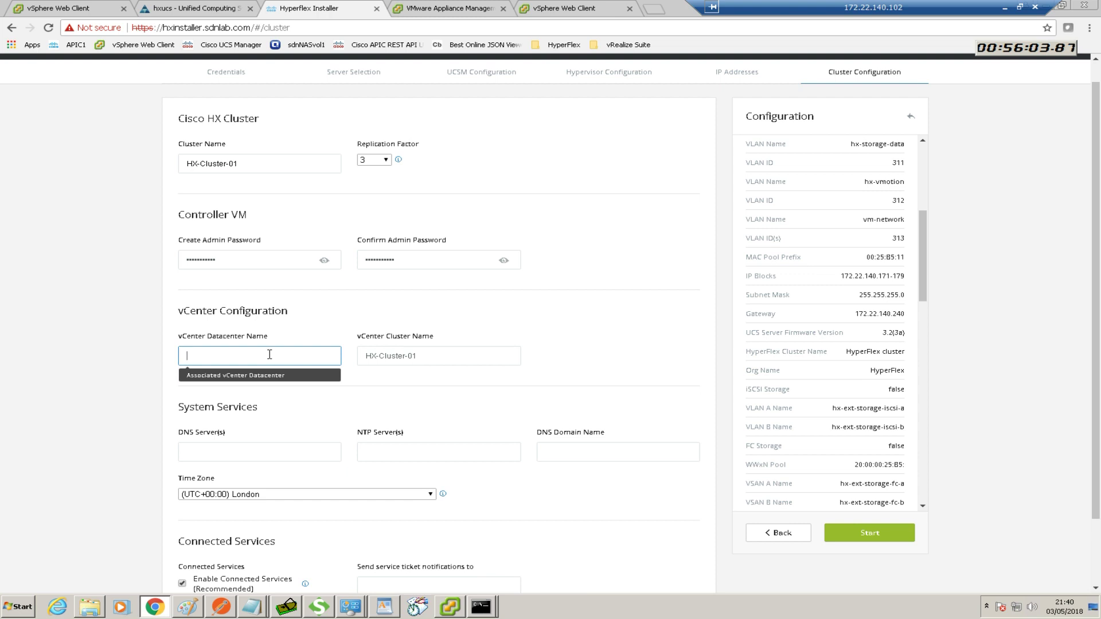
text(sdnla)
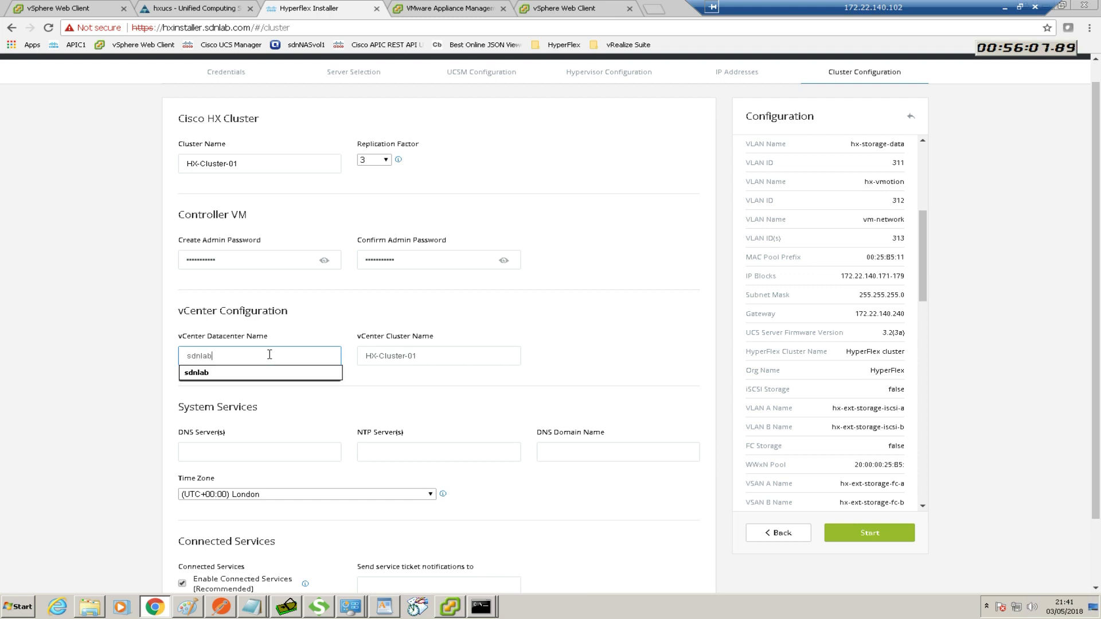
text(b)
click(434, 355)
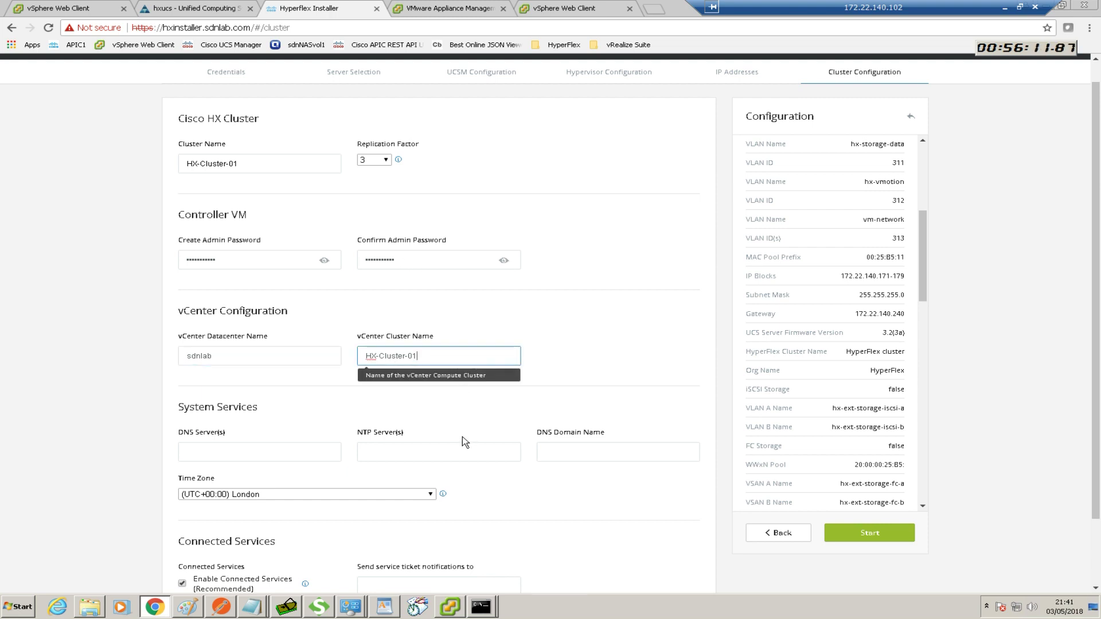
click(293, 454)
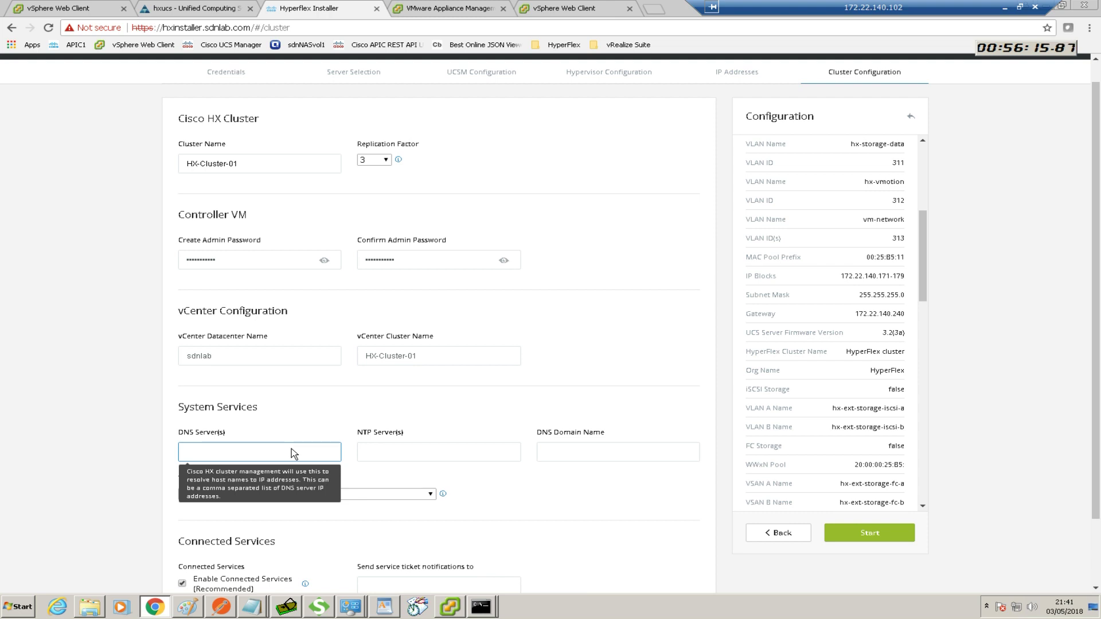
Enter 172.22.140.101 for both DNS and NTP servers and choose DNS domain sdnlab.com
text(1)
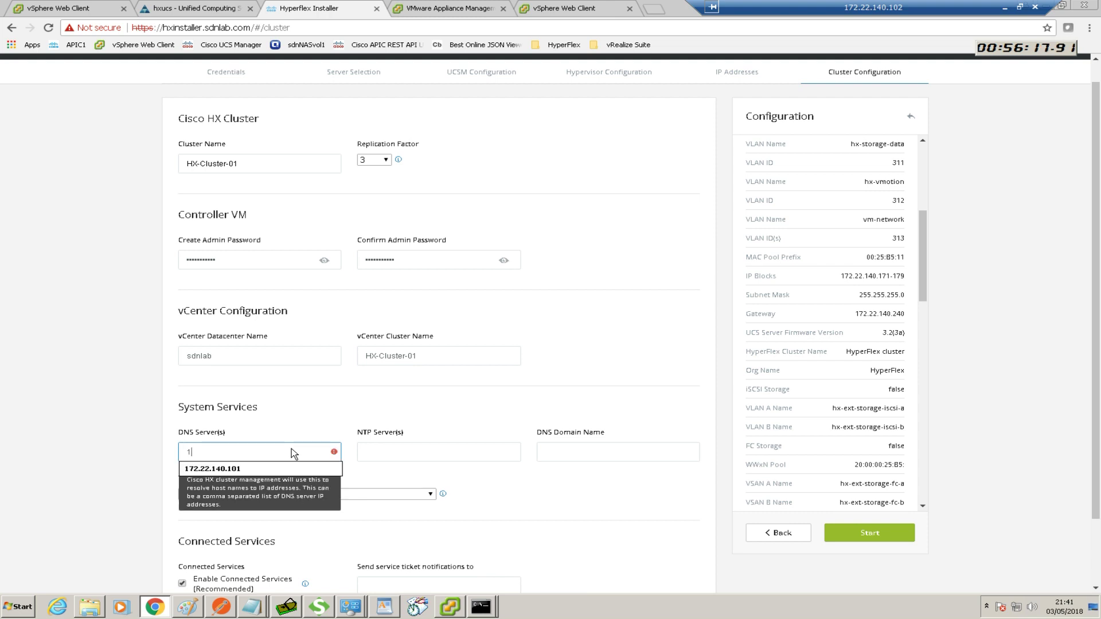
text(72.22.140.101)
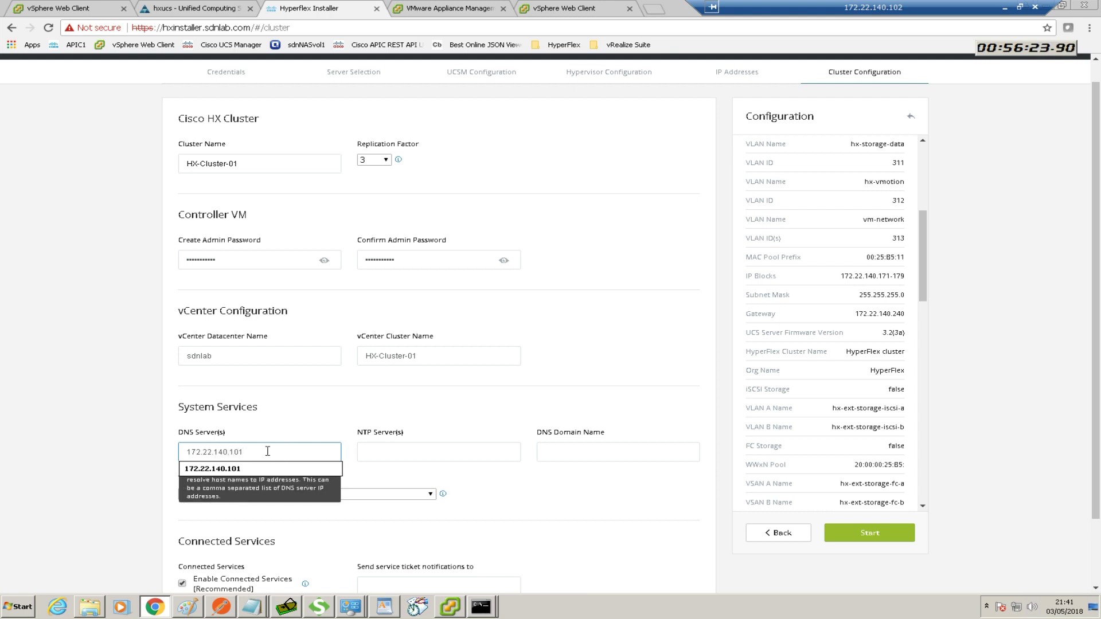
double_click(198, 452)
key(ctrl+c)
click(414, 451)
key(ctrl+v)
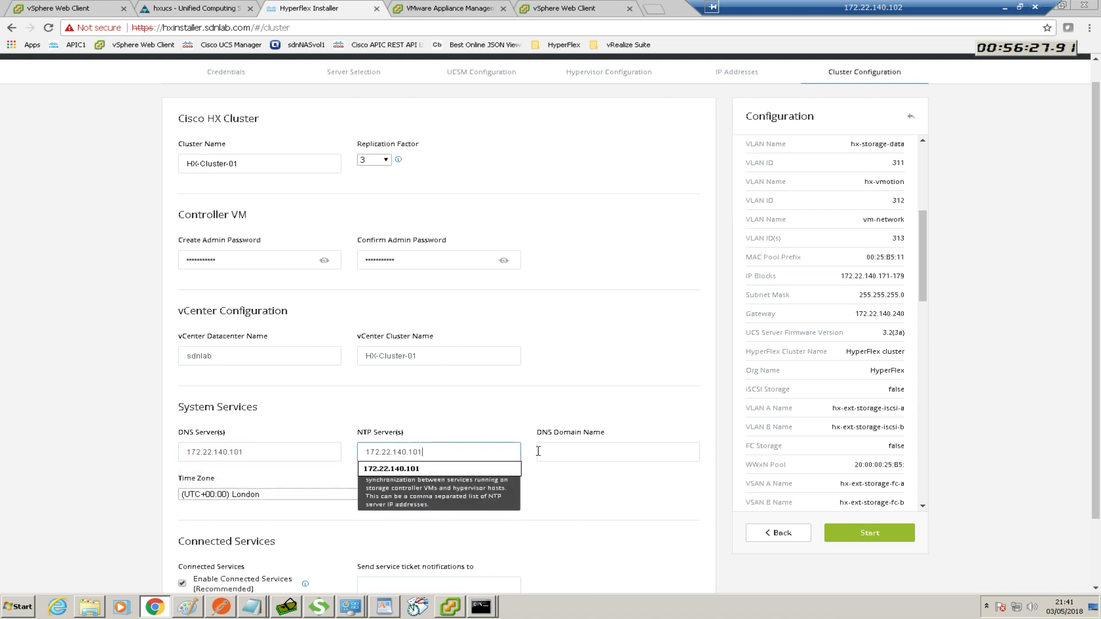
click(568, 453)
text(sdn)
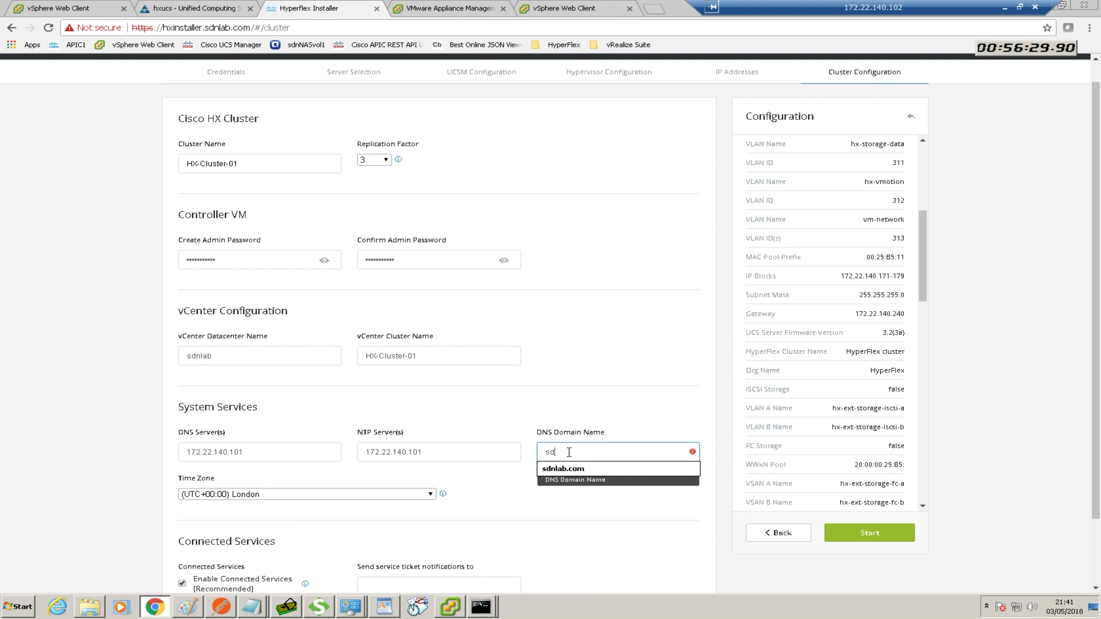
key(Down)
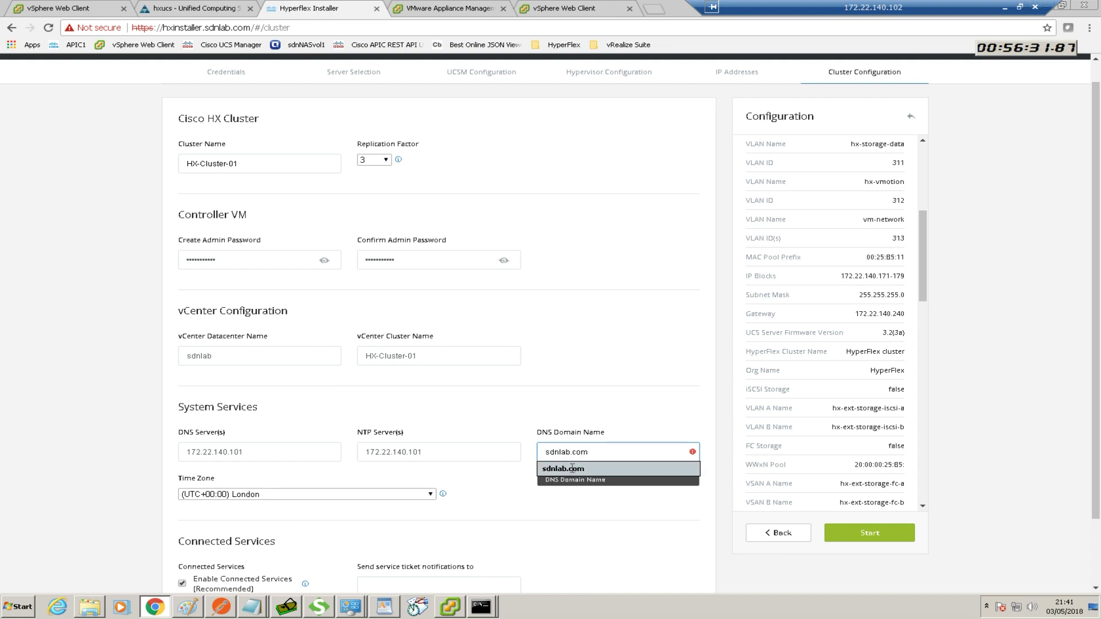
key(Return)
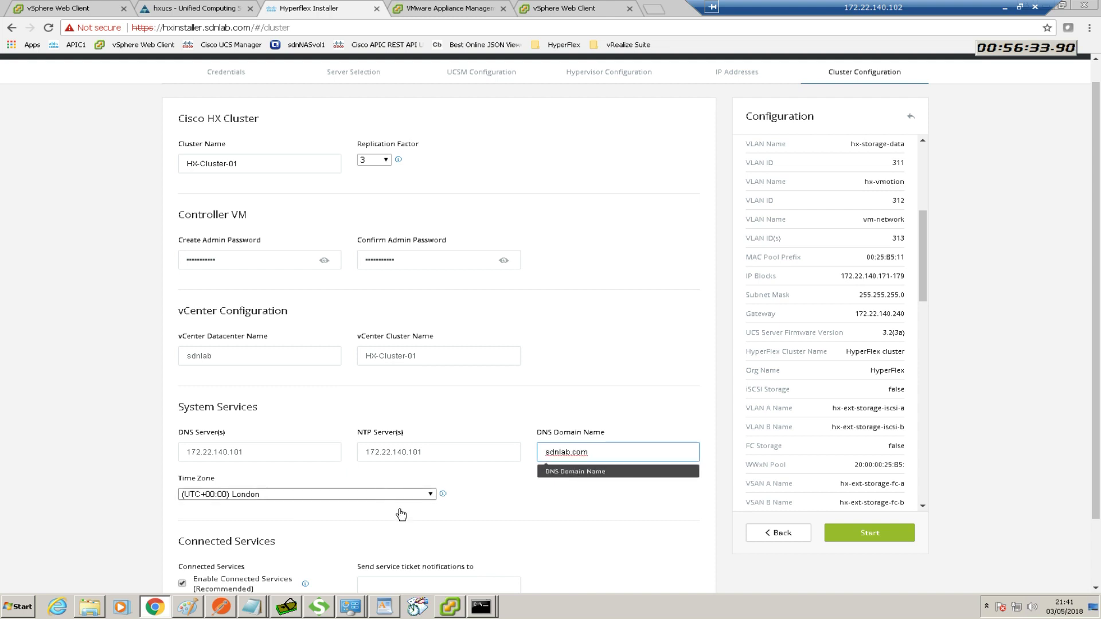
click(486, 521)
scroll(486, 522, down, 1)
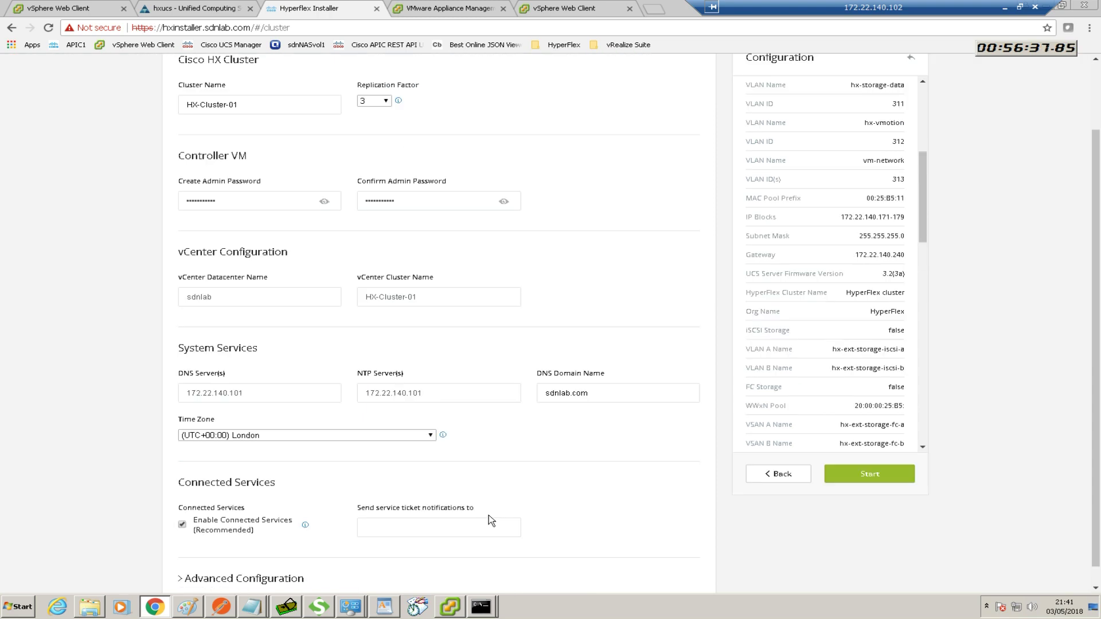
Turn off Connected Services and enable Clean up disk partitions under Advanced Configuration
scroll(528, 512, down, 1)
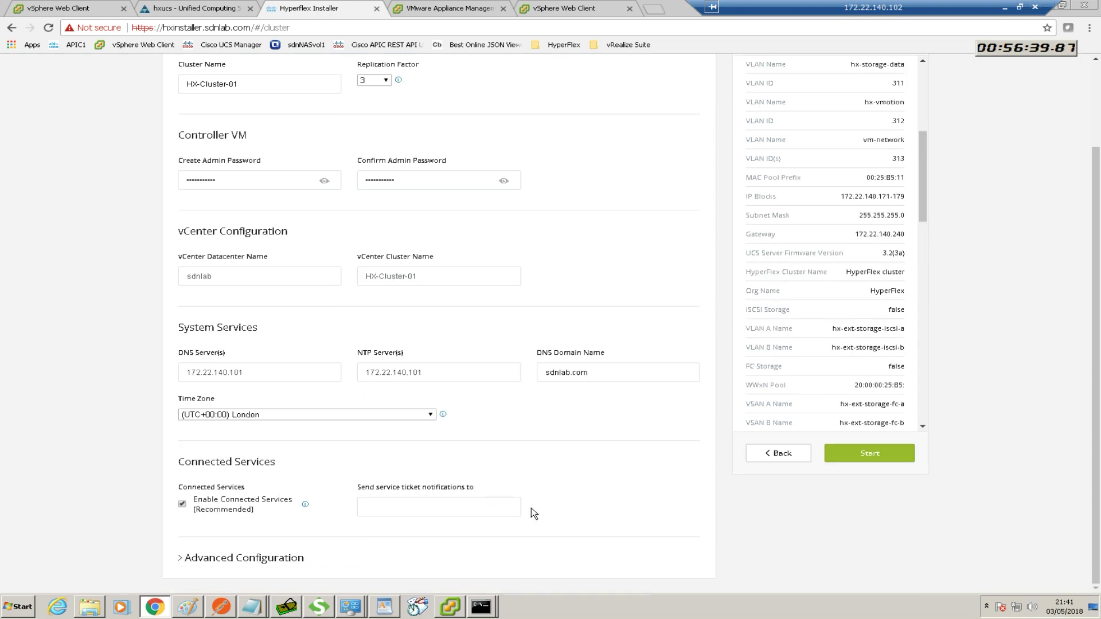
click(183, 504)
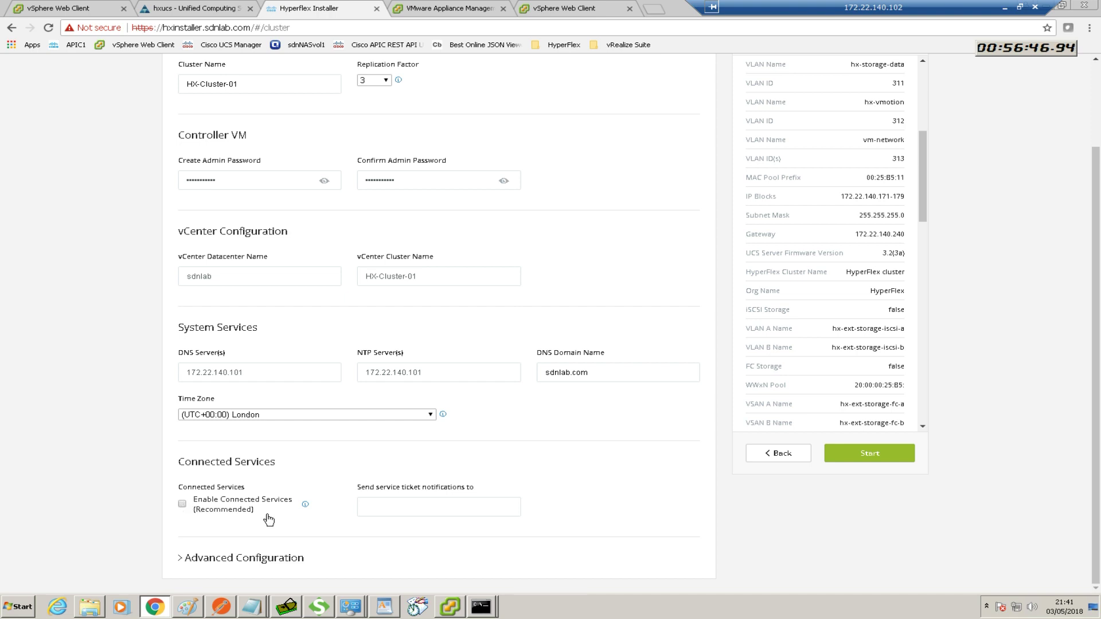
click(182, 558)
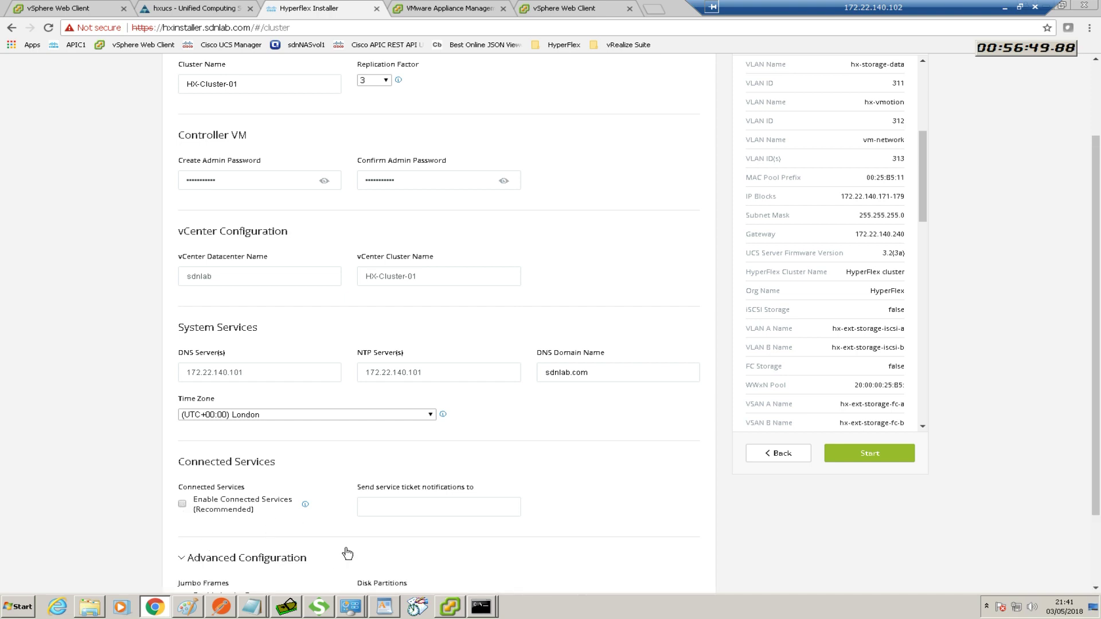
scroll(345, 553, down, 1)
click(373, 544)
Scroll through the HX-Cluster-01 configuration summary panel to review the entered settings
scroll(500, 541, down, 1)
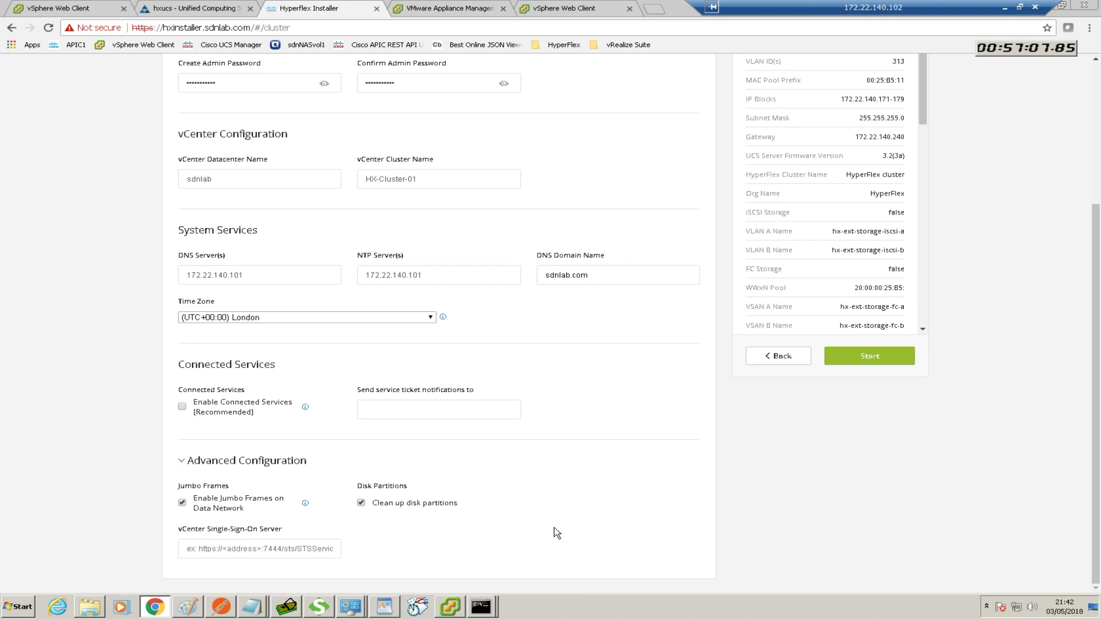
scroll(582, 509, up, 1)
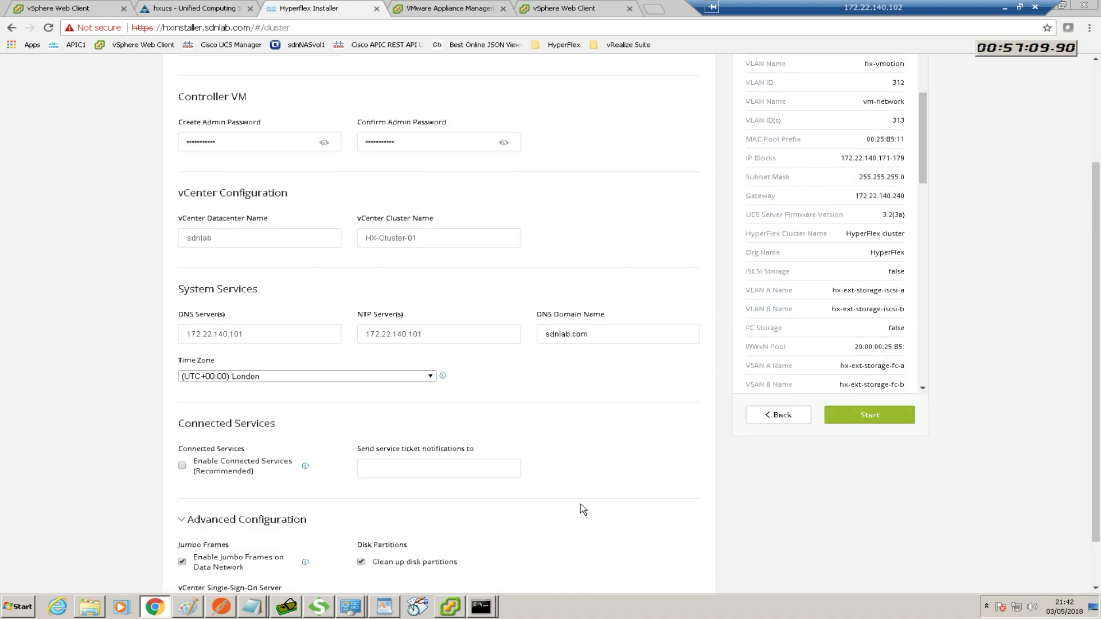
scroll(582, 509, up, 1)
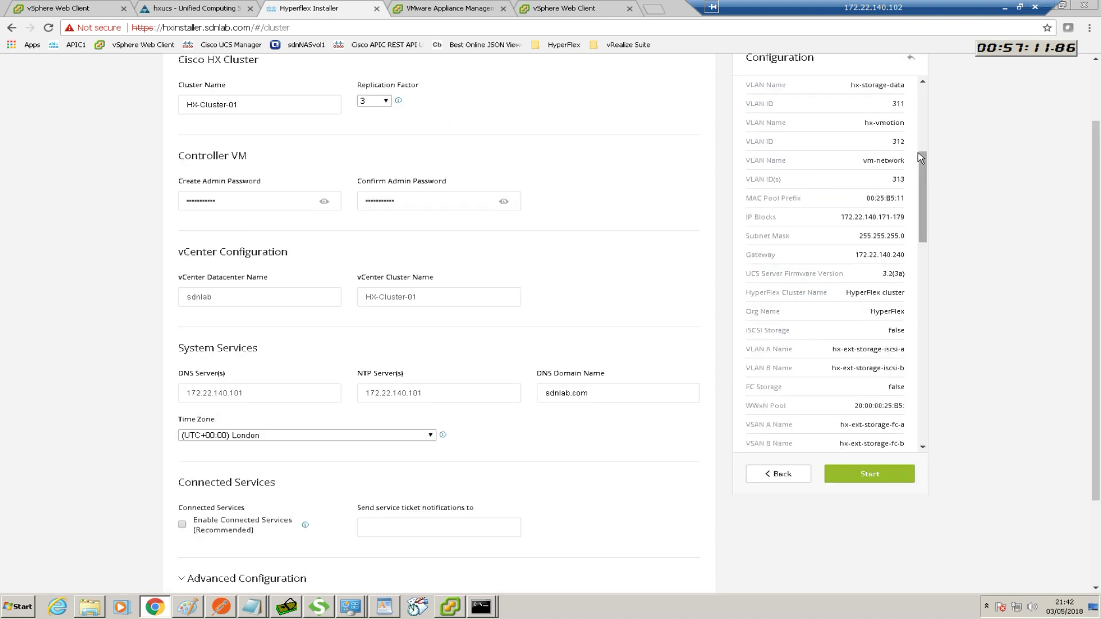
scroll(741, 163, up, 1)
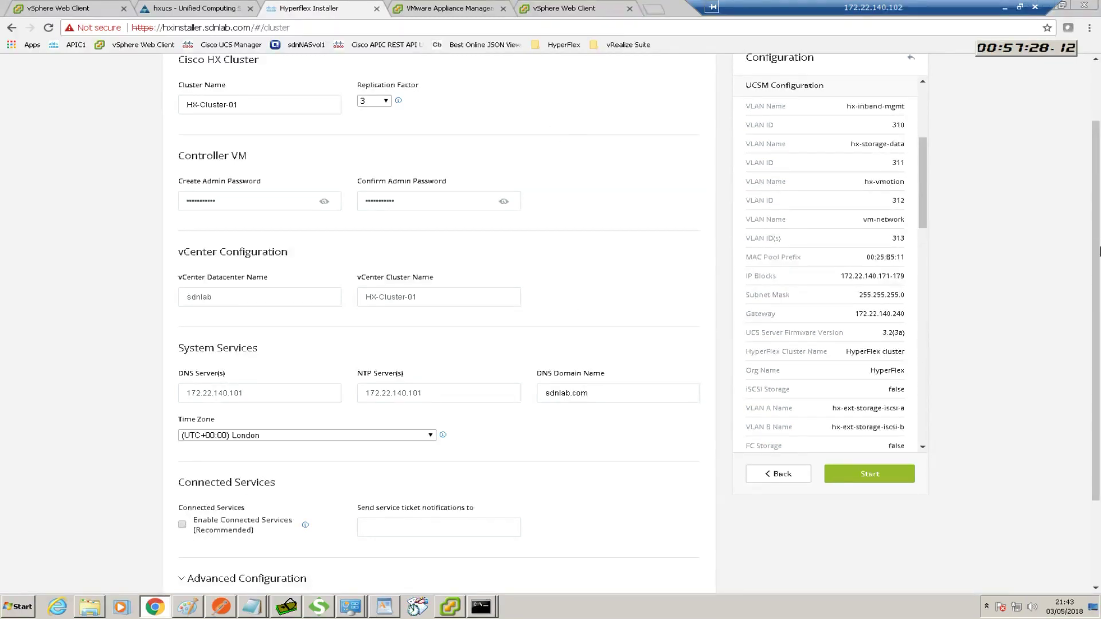
drag(1096, 241, 1094, 182)
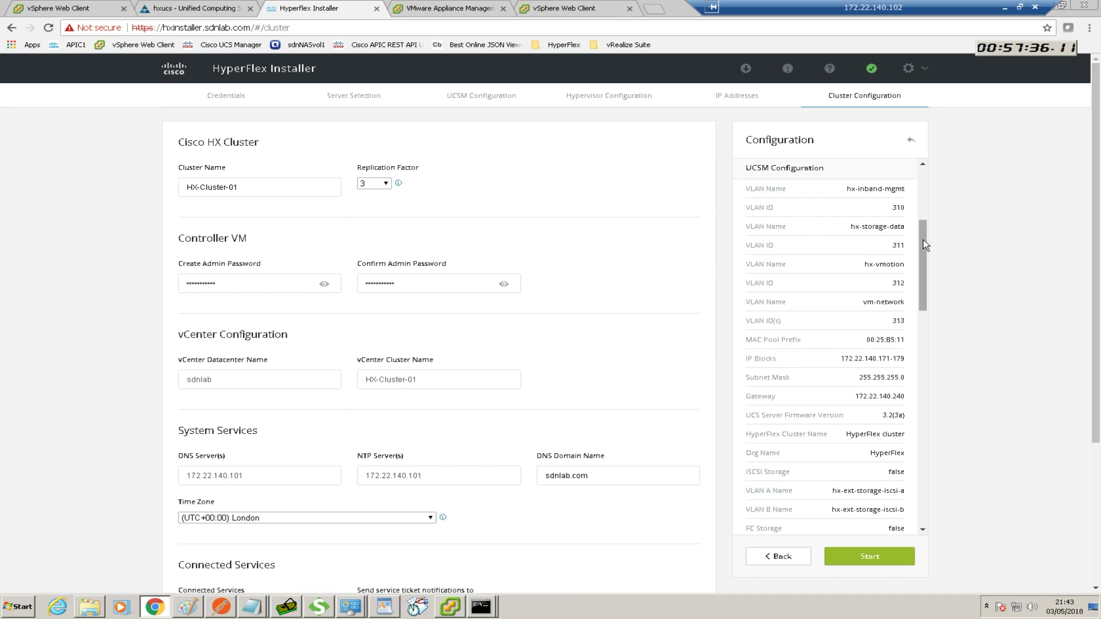
mouse_move(922, 239)
mouse_down()
mouse_move(921, 355)
mouse_move(923, 181)
mouse_up()
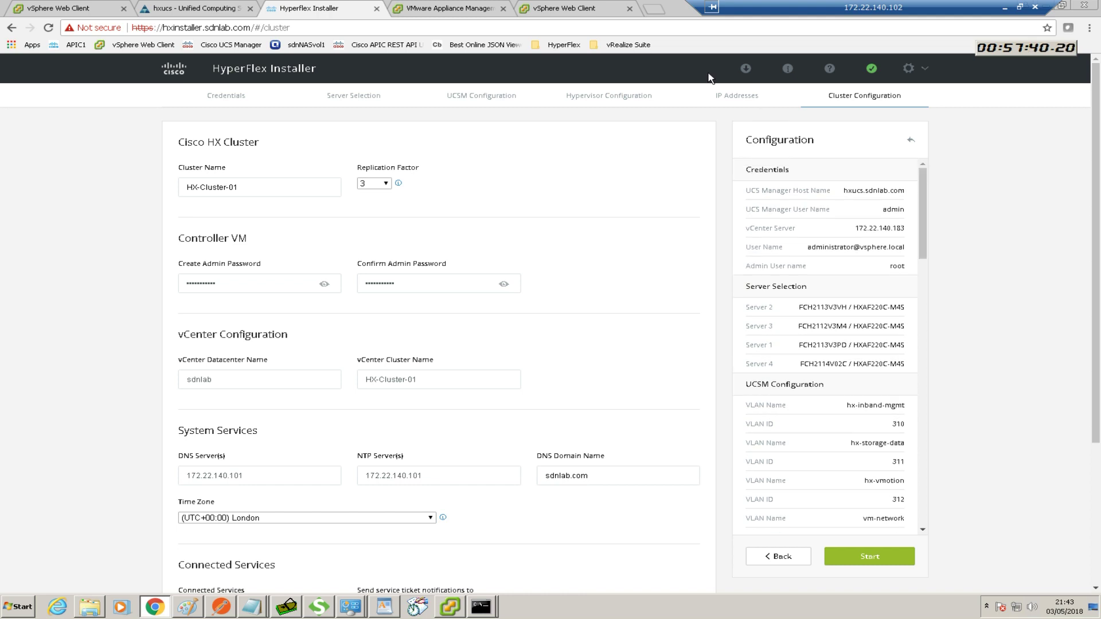
Export the configuration as HX-Cluster-01 (1).json, locate it in Downloads, and open a new browser tab
click(745, 69)
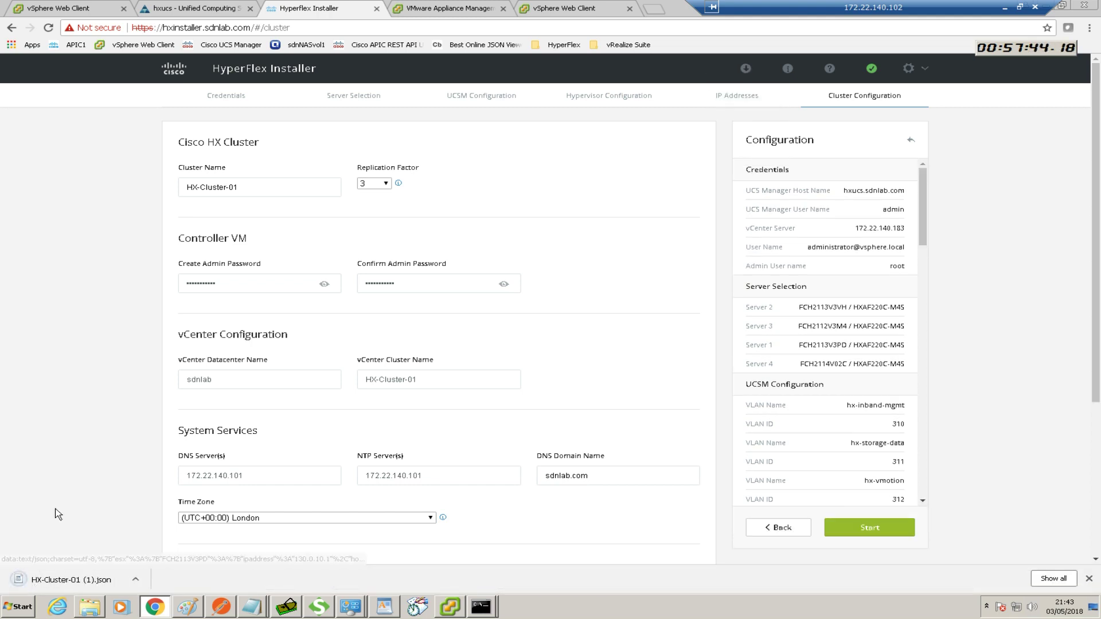
right_click(52, 582)
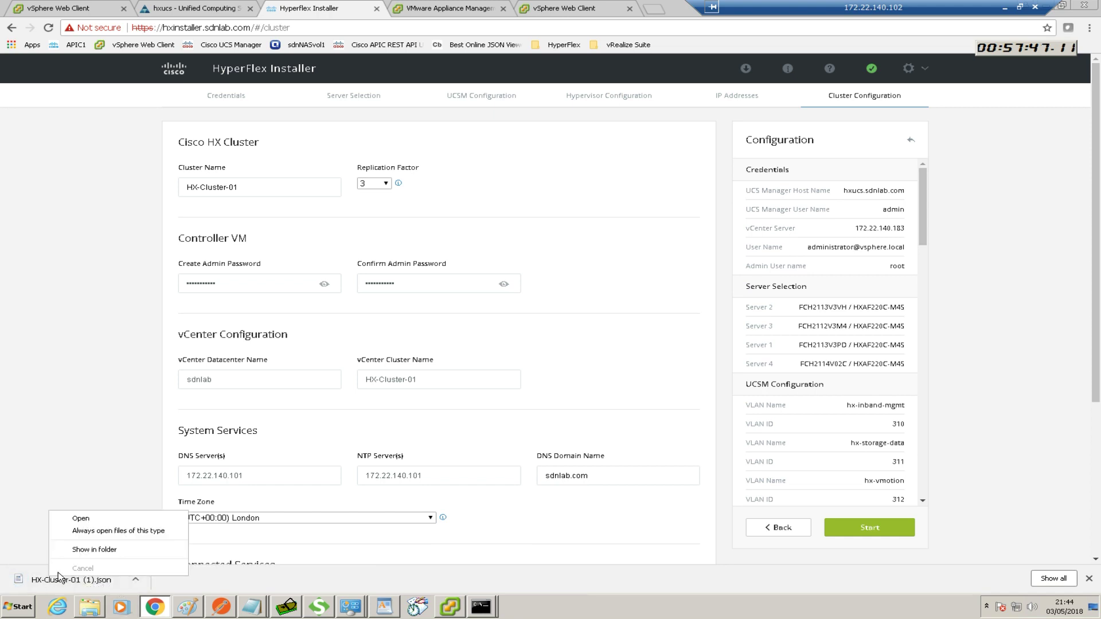
click(81, 552)
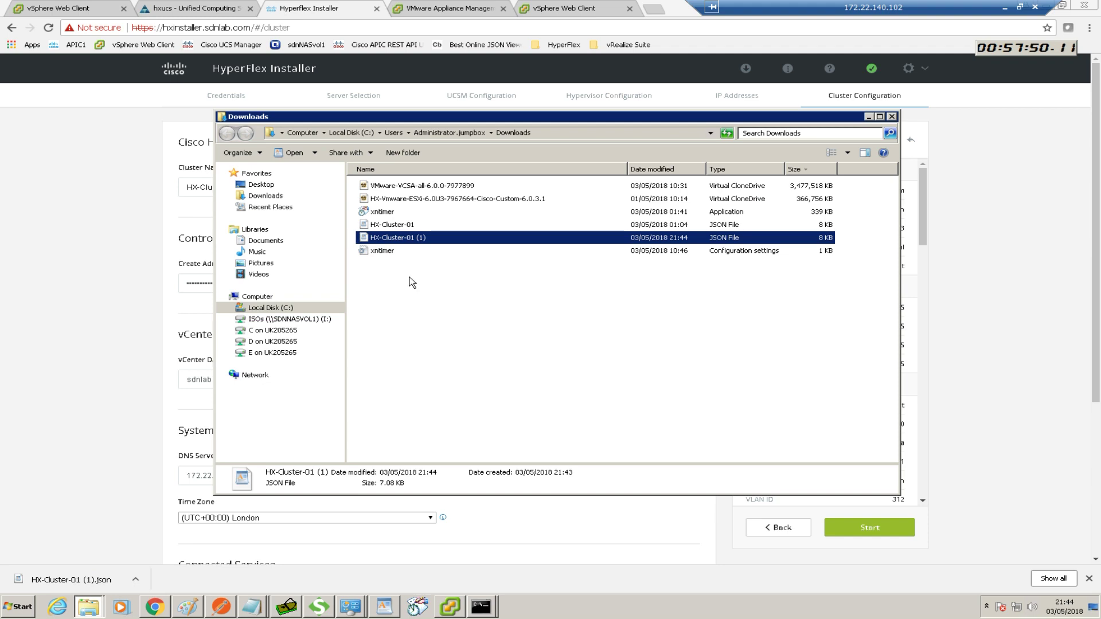
right_click(407, 238)
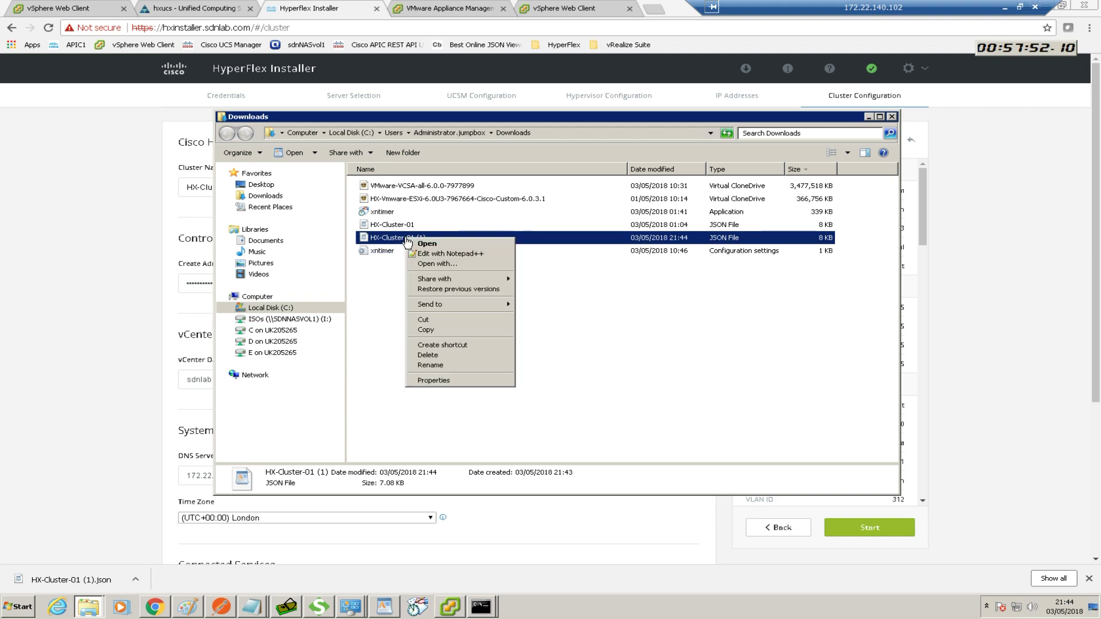
click(380, 288)
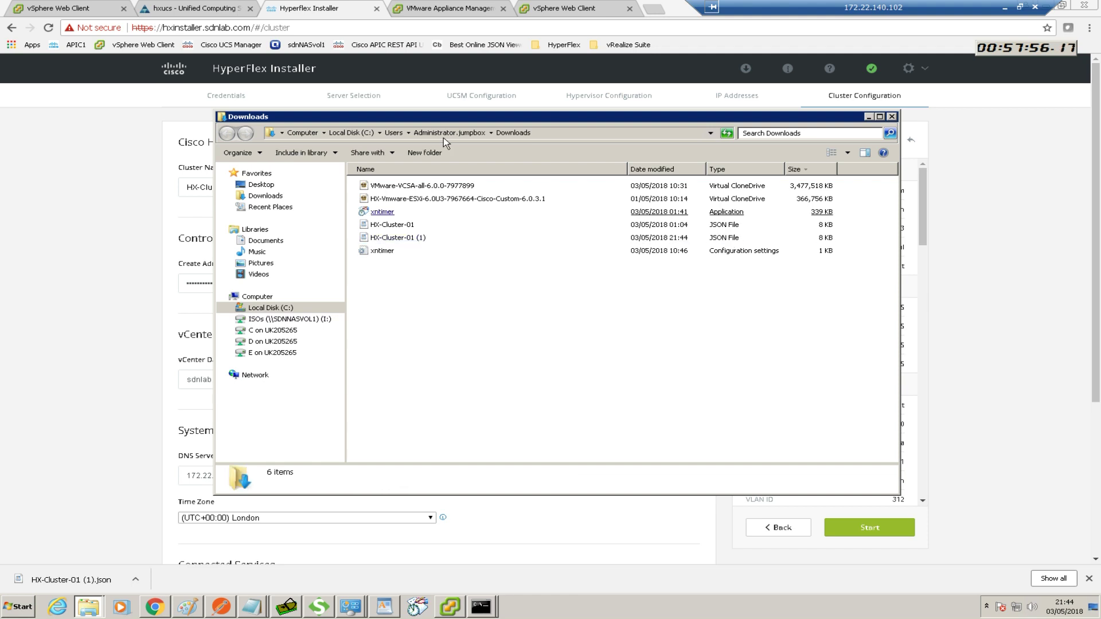
click(654, 11)
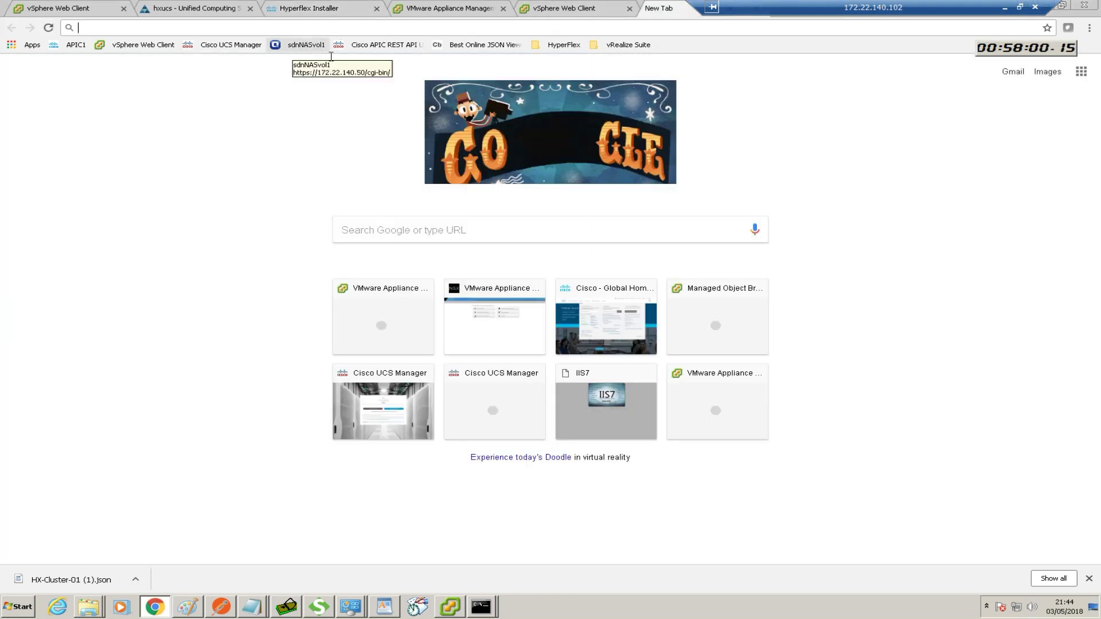
Load HX-Cluster-01 (1).json from Downloads into the Code Beautify JSON Viewer to see hxnode1–hxnode4 as a tree
click(467, 45)
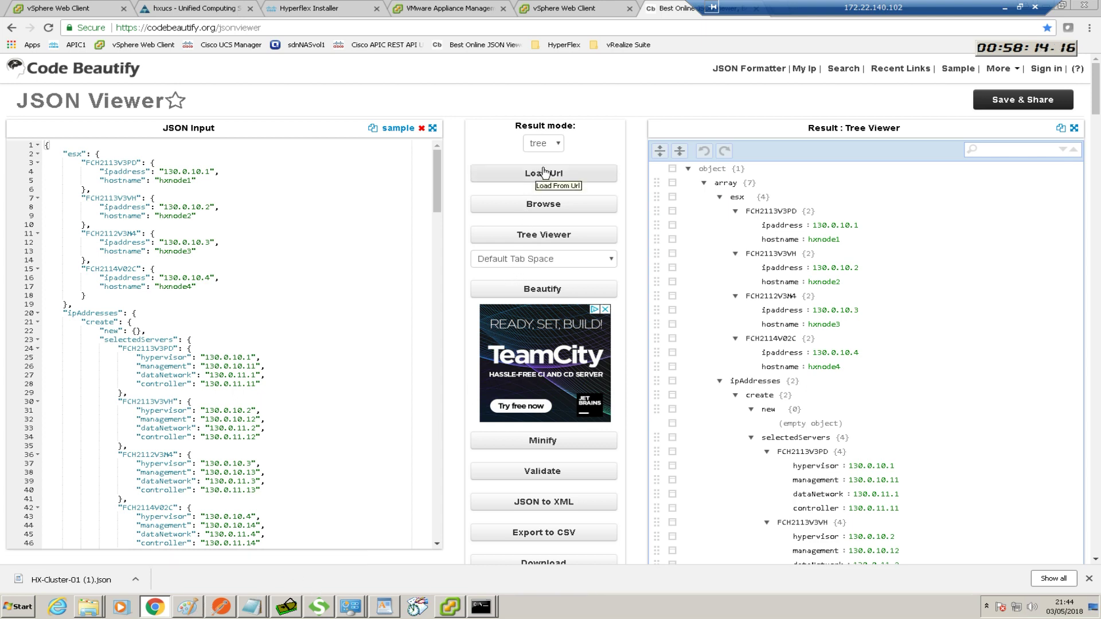
click(545, 204)
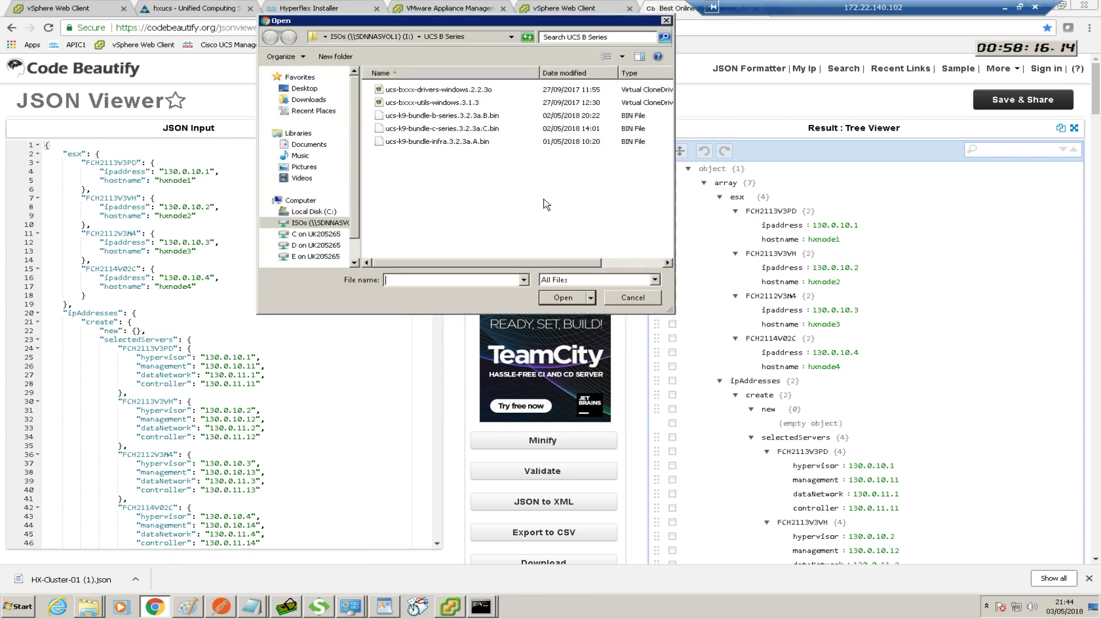
click(313, 101)
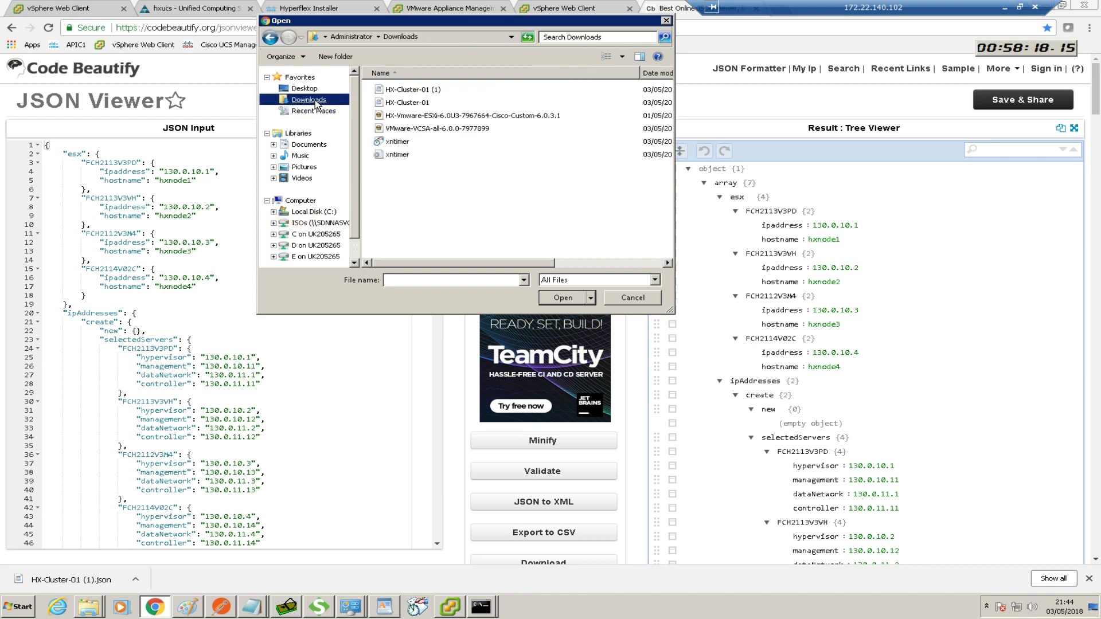
double_click(411, 90)
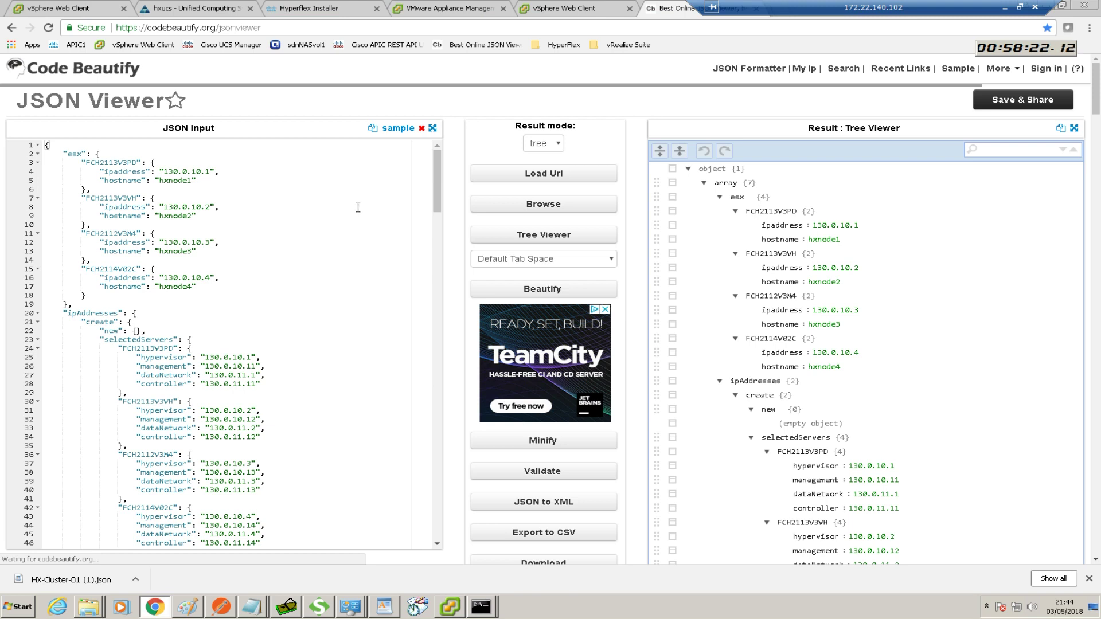
key(ctrl+a)
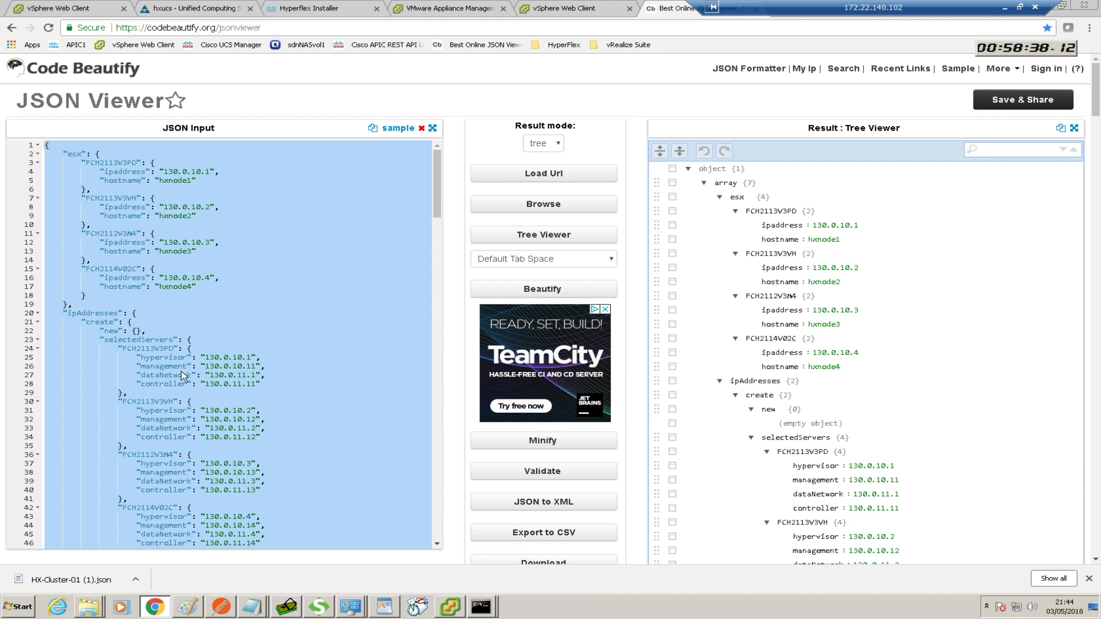
drag(962, 9, 910, 11)
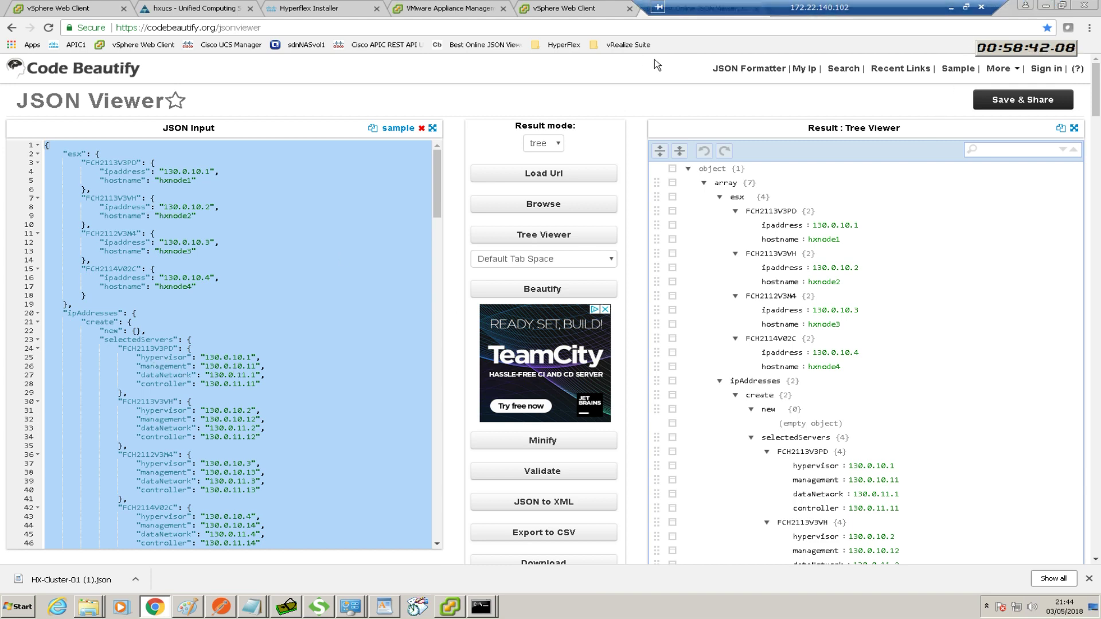
drag(762, 10, 443, 15)
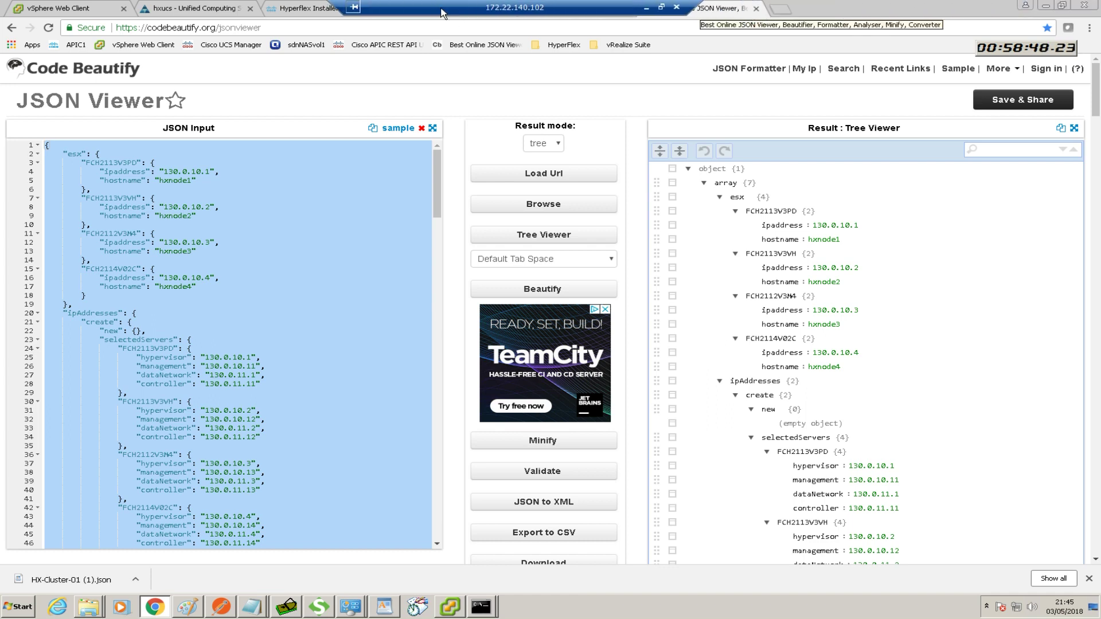
Close the JSON viewer, review the installer's full configuration summary down to the server IPs, and start deployment
click(757, 9)
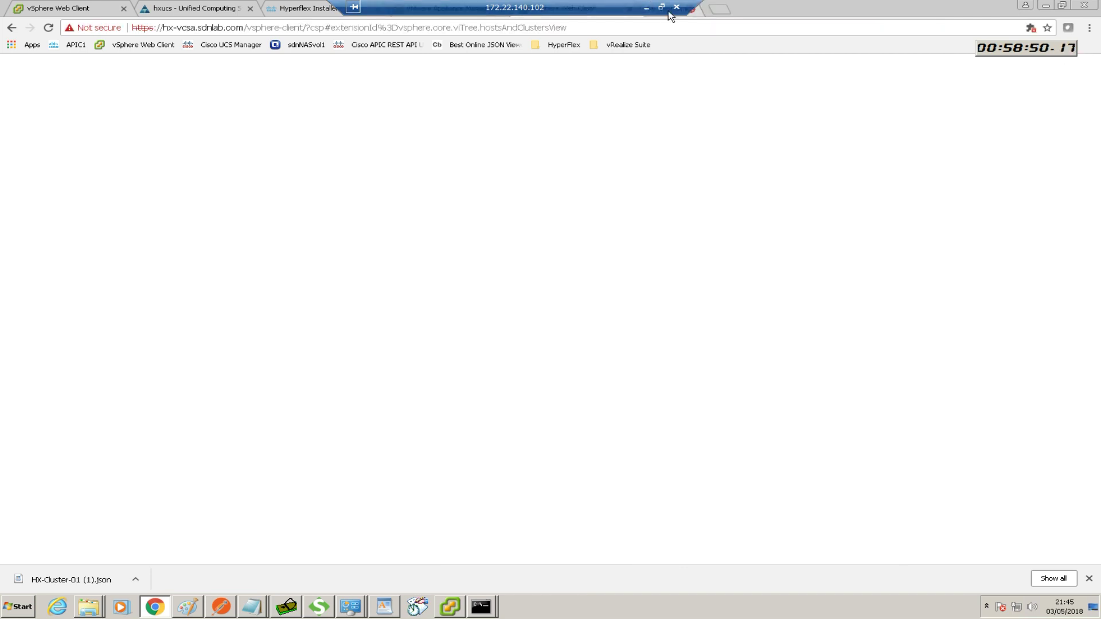
drag(533, 12, 828, 11)
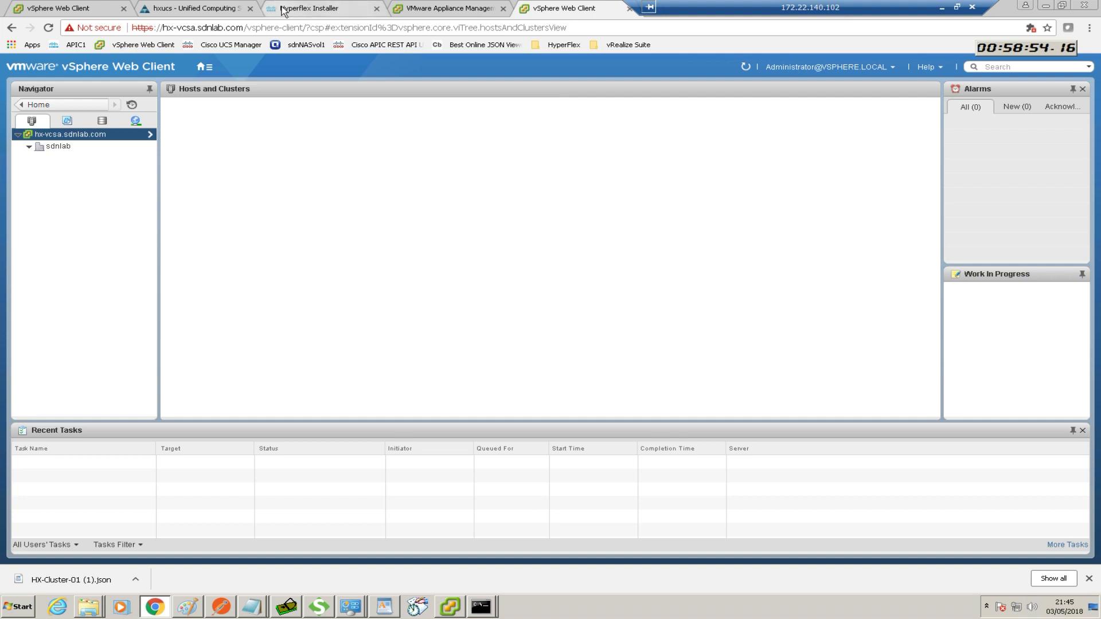
click(347, 7)
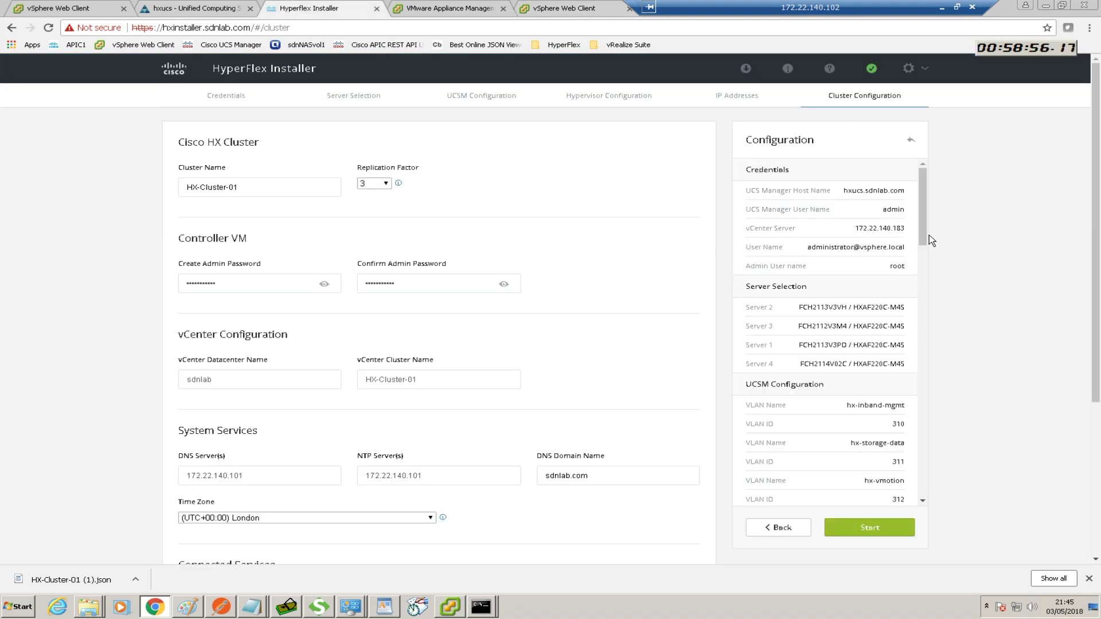
scroll(925, 252, down, 1)
scroll(927, 264, down, 10)
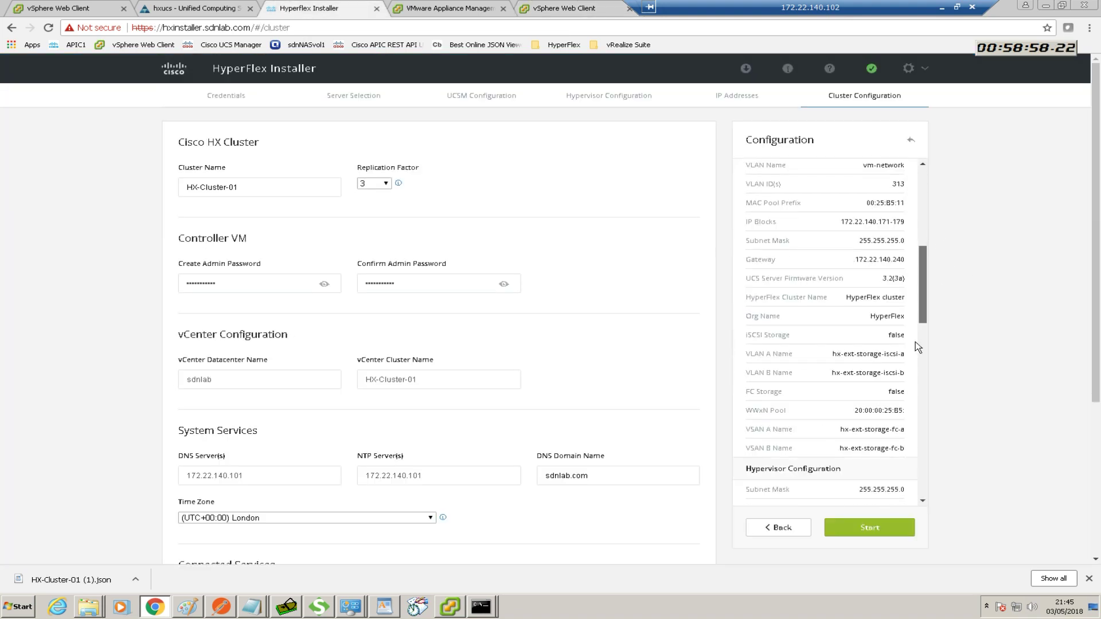
drag(915, 359, 924, 516)
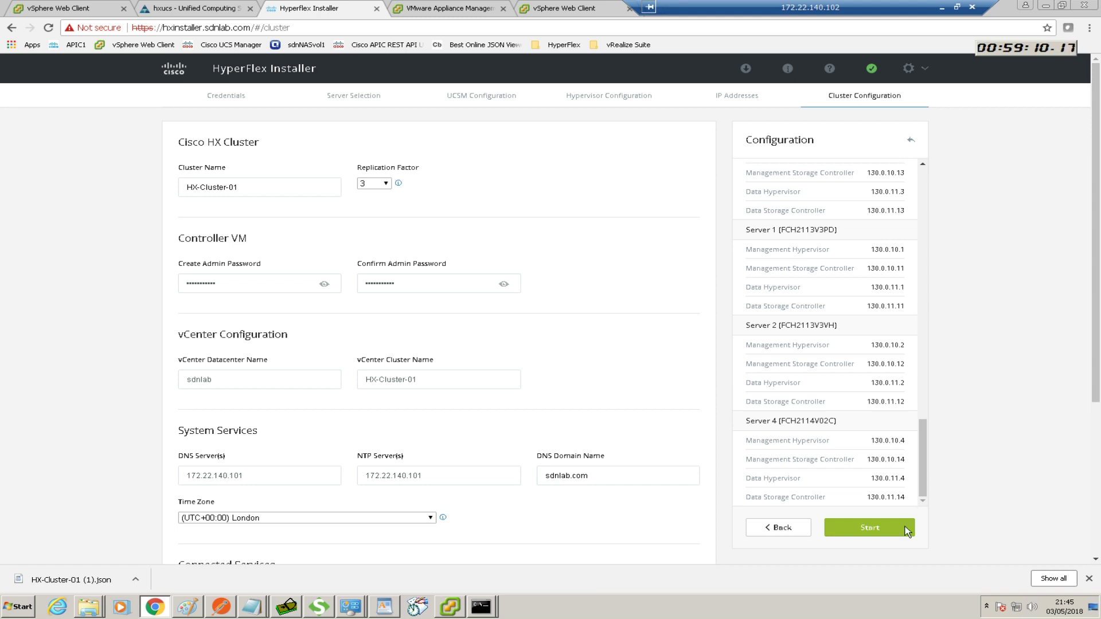
click(870, 528)
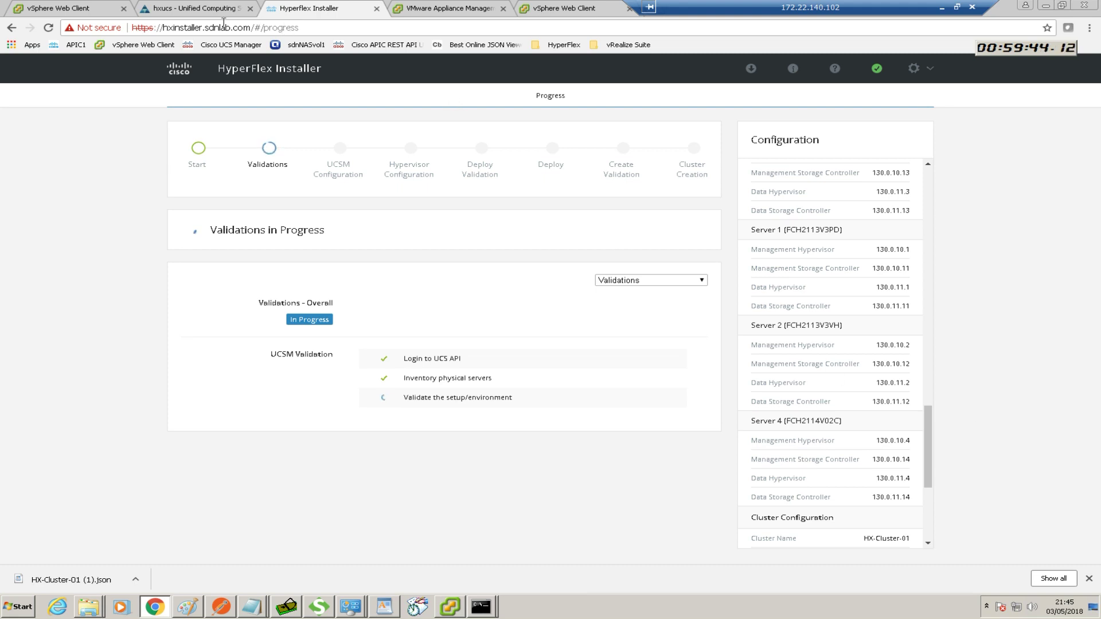
click(192, 9)
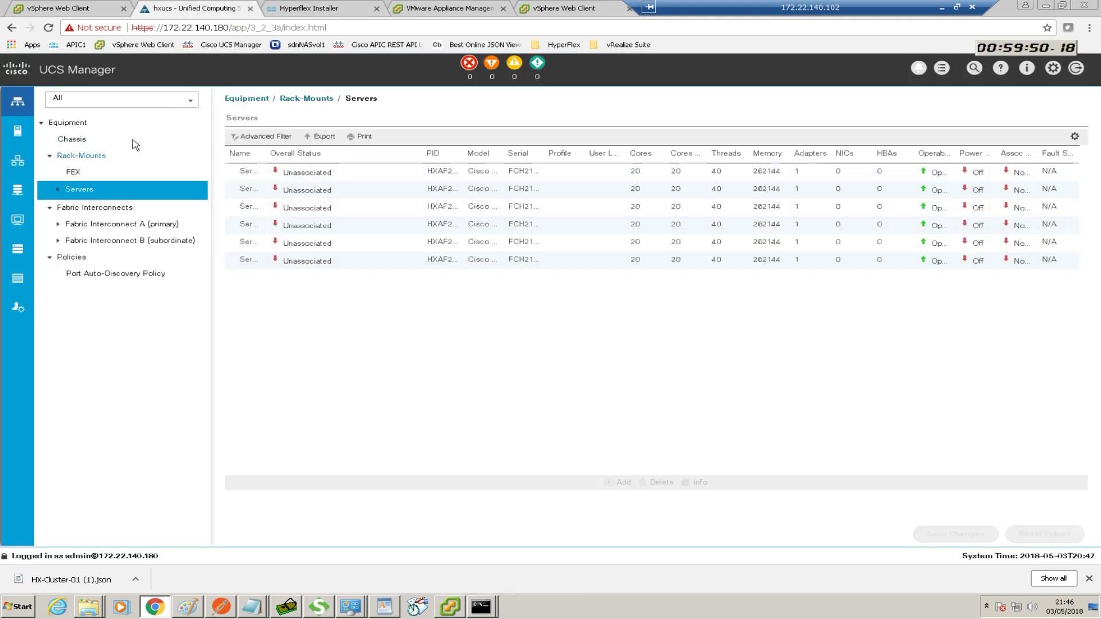
click(18, 131)
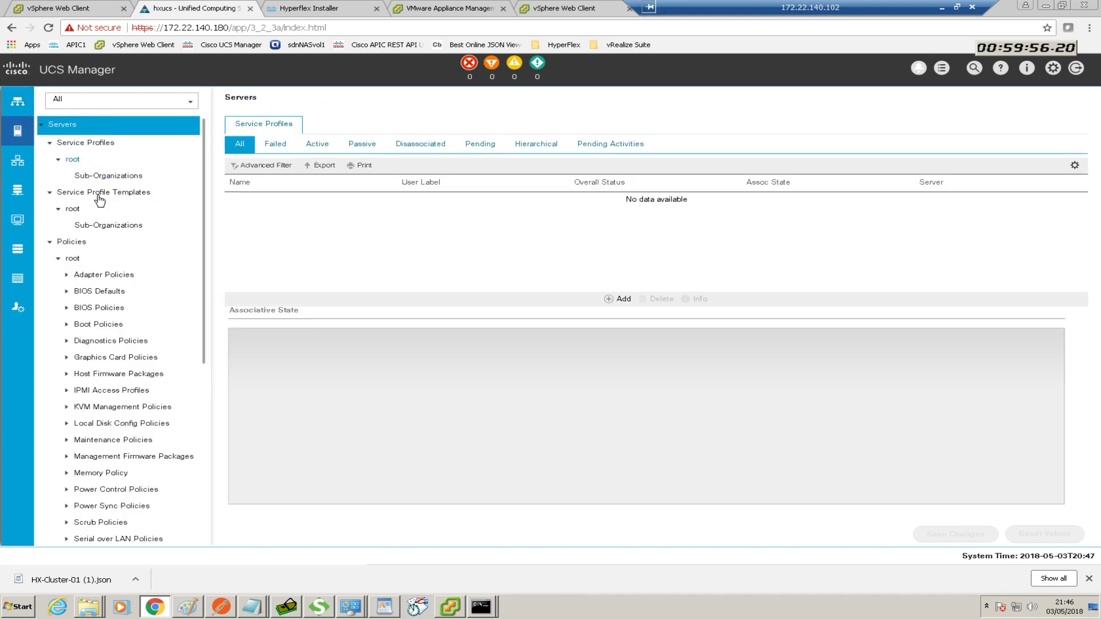
click(17, 161)
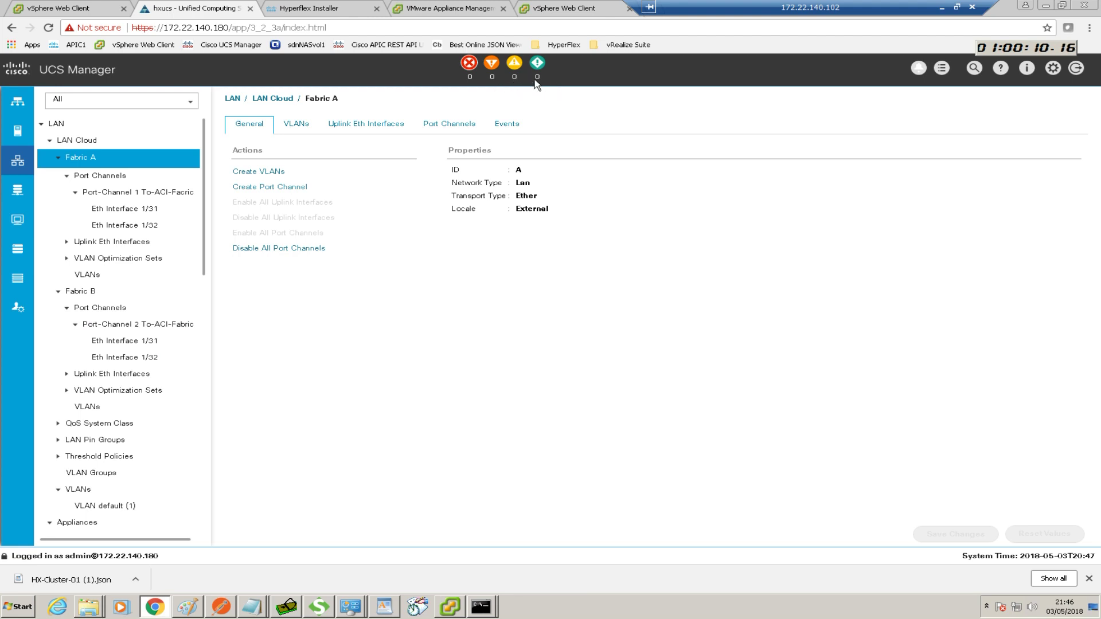
click(296, 14)
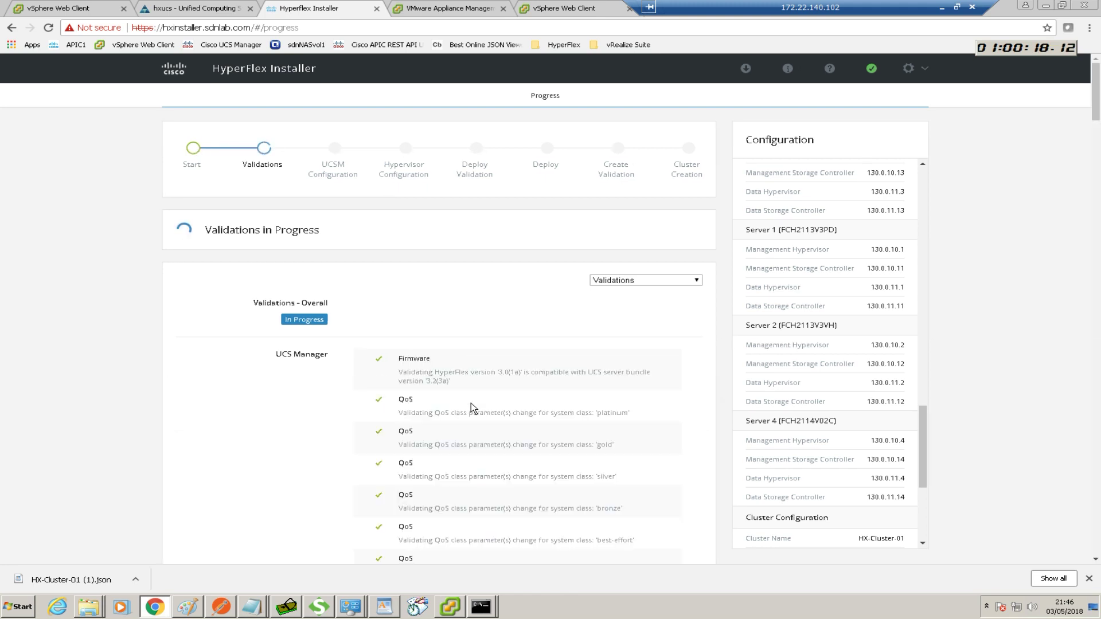
scroll(470, 403, down, 1)
Scroll through the UCS Manager and per-rack-unit validation results, then back to the top of Progress
scroll(481, 409, down, 5)
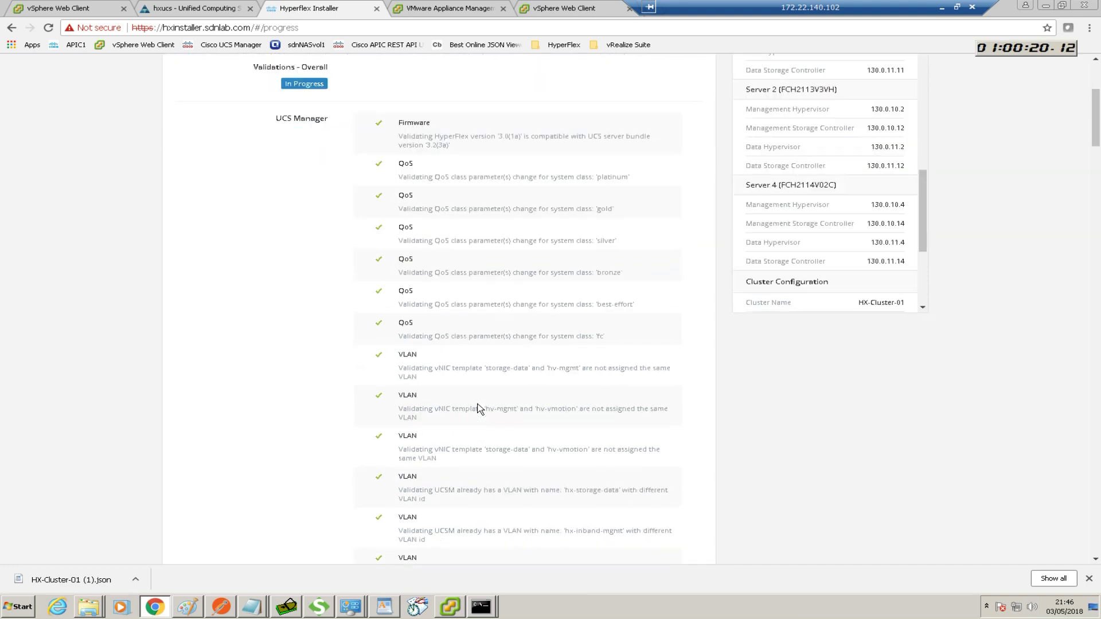
scroll(480, 408, down, 3)
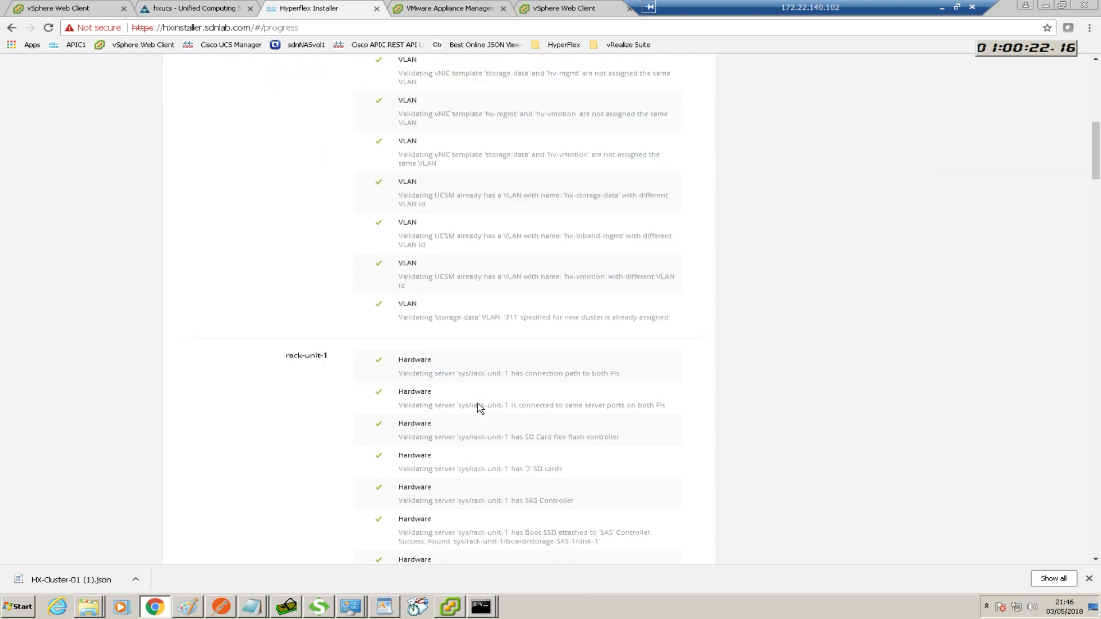
scroll(480, 409, down, 1)
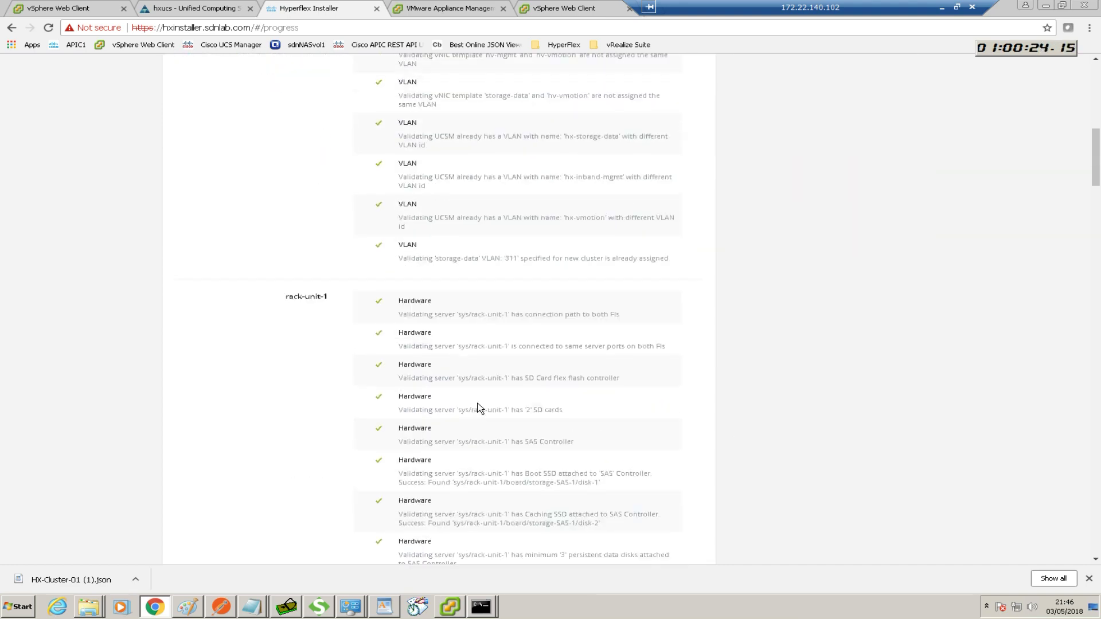
scroll(478, 405, down, 1)
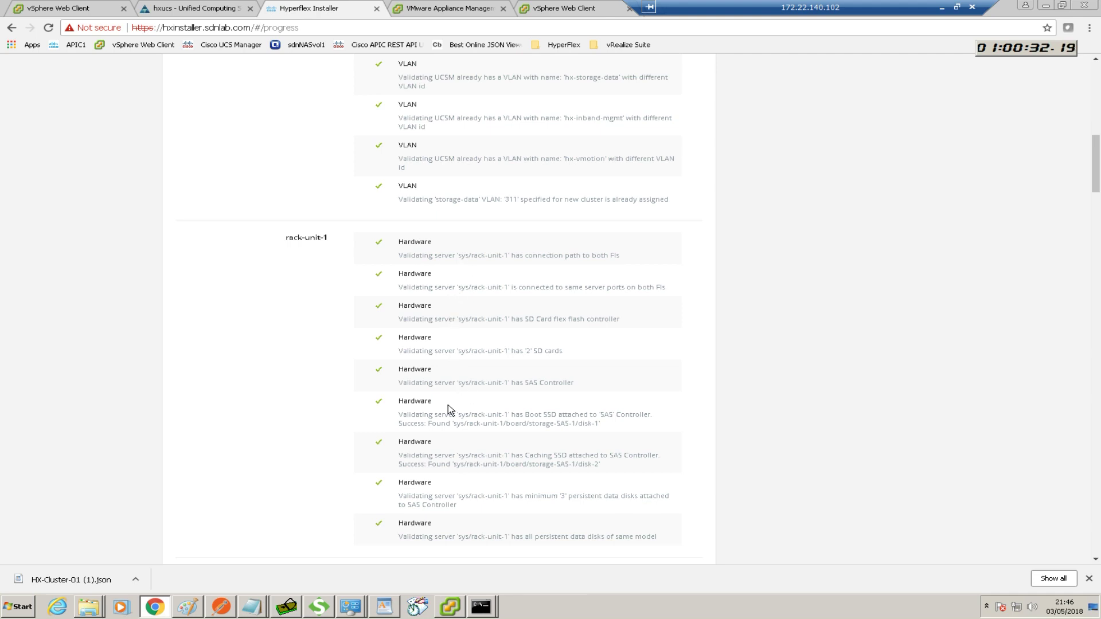
scroll(453, 493, down, 1)
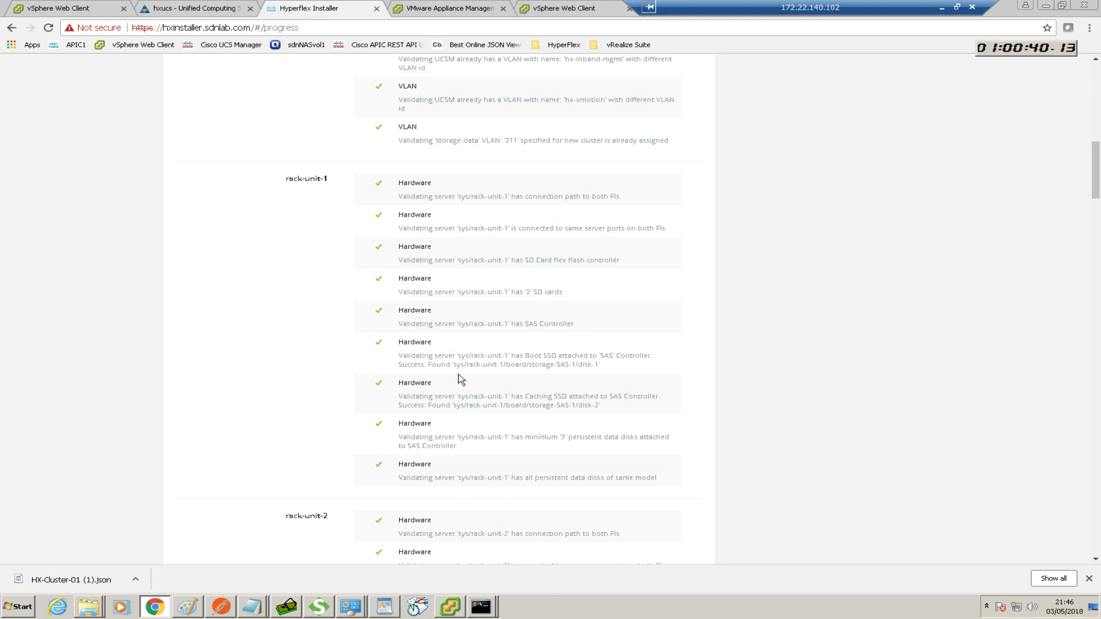
scroll(460, 365, down, 8)
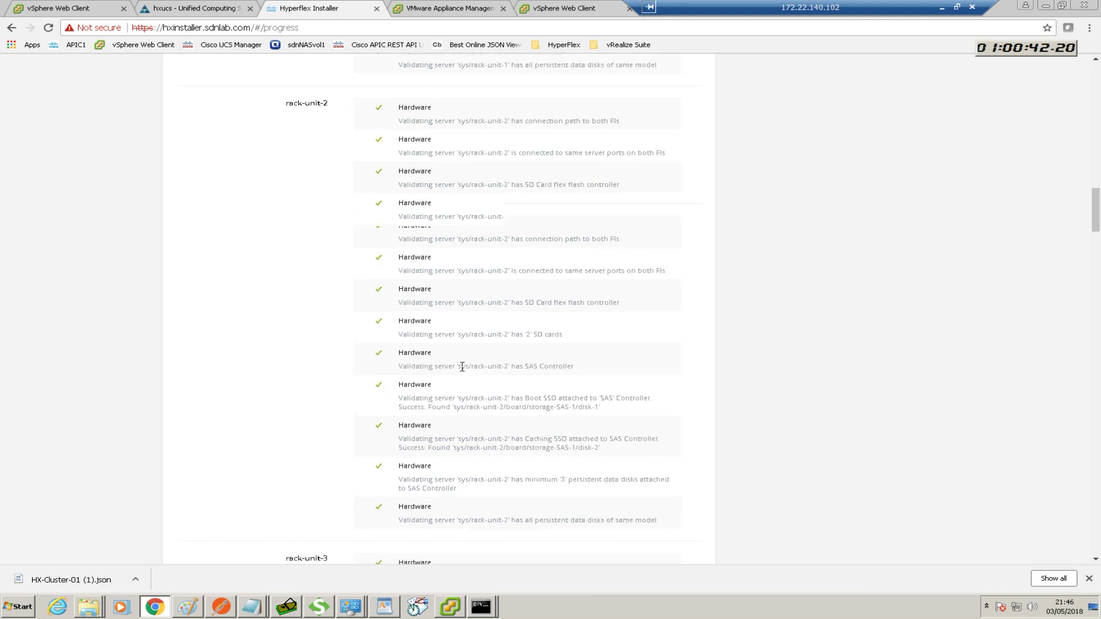
scroll(462, 367, down, 9)
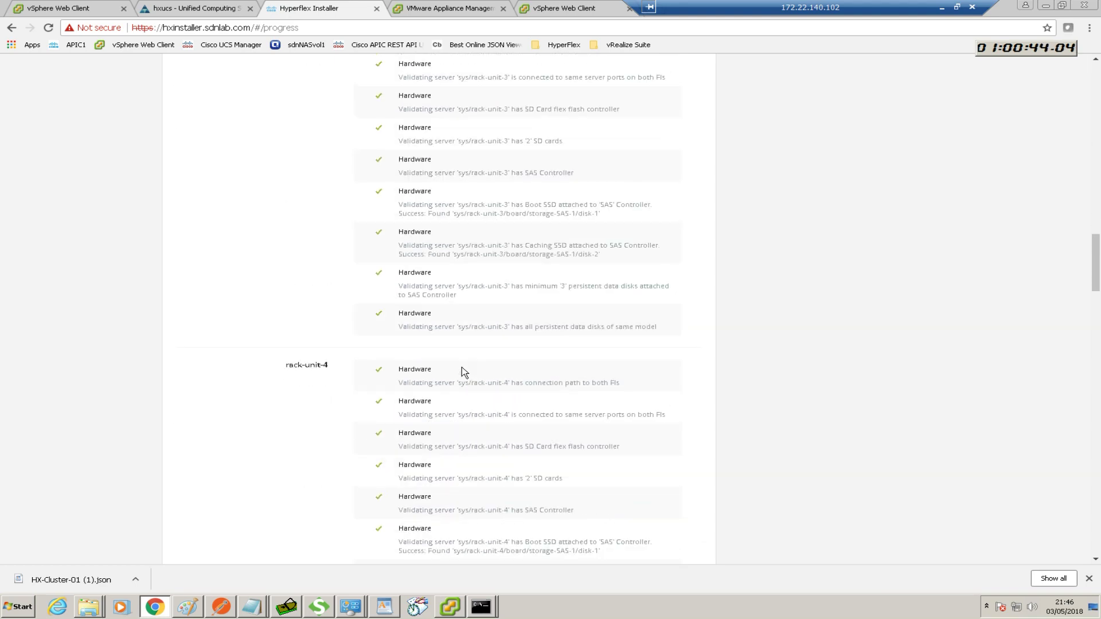
scroll(462, 370, down, 2)
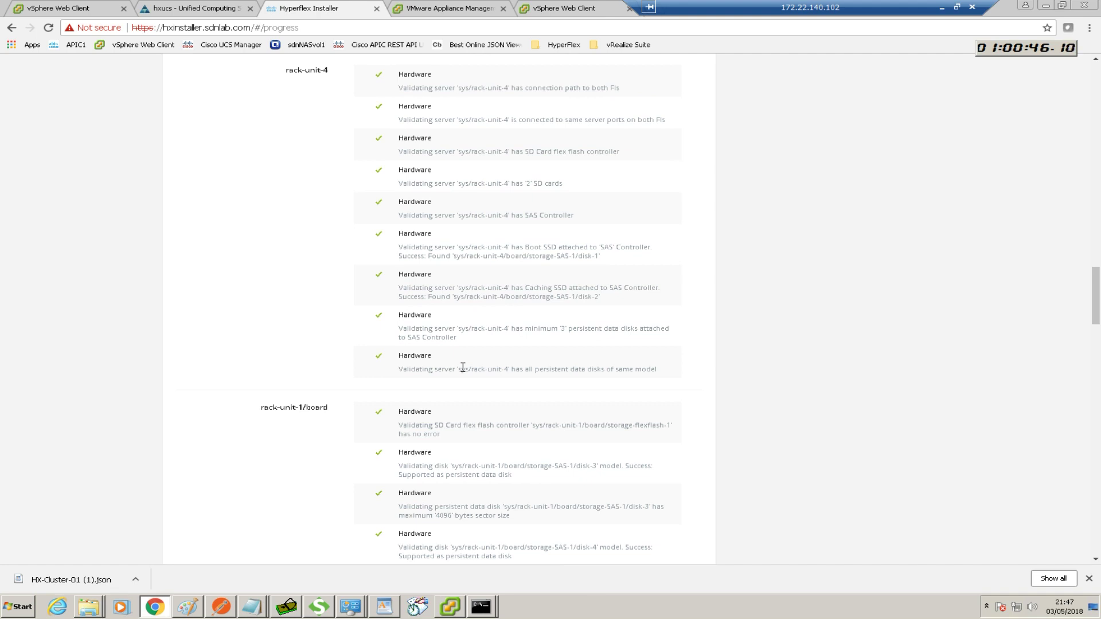
scroll(462, 367, down, 2)
scroll(462, 370, down, 14)
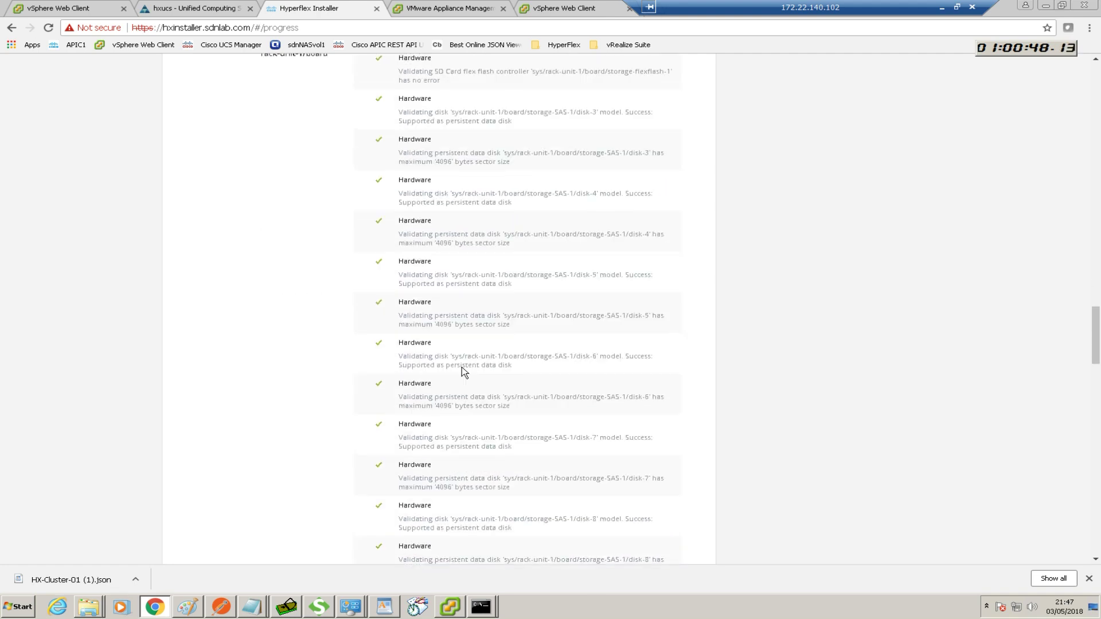
scroll(462, 366, down, 20)
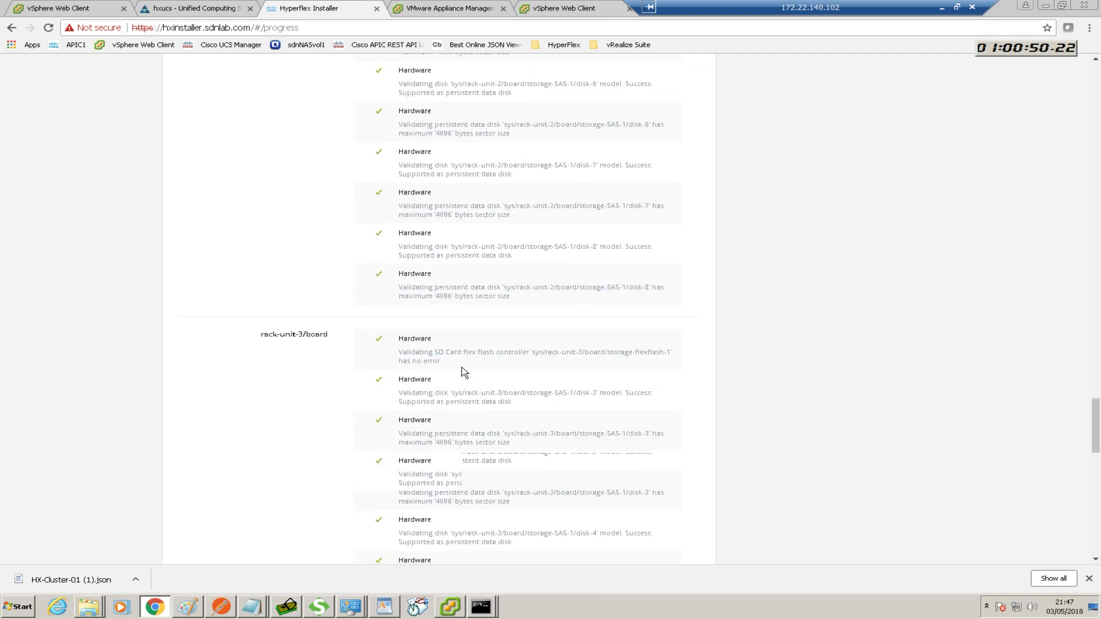
scroll(462, 368, up, 17)
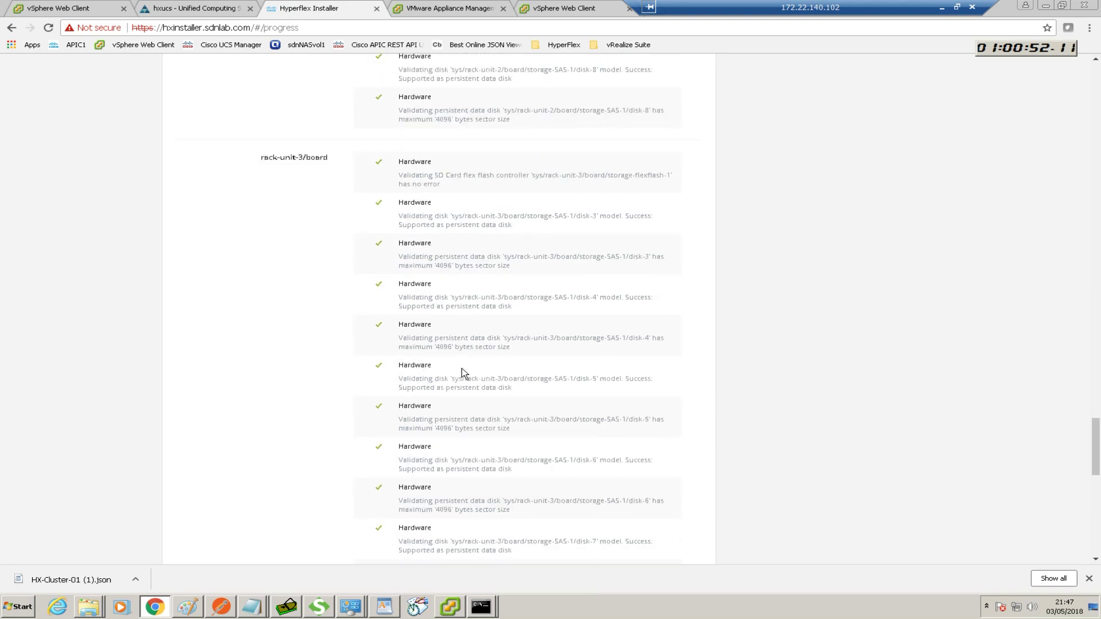
scroll(463, 368, up, 20)
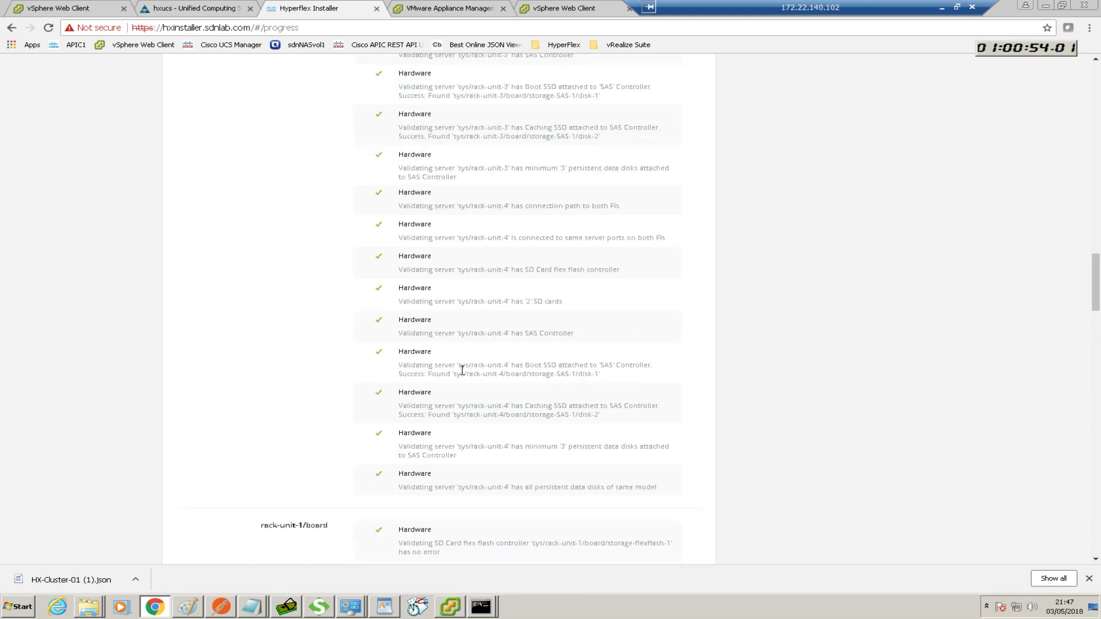
scroll(461, 370, up, 20)
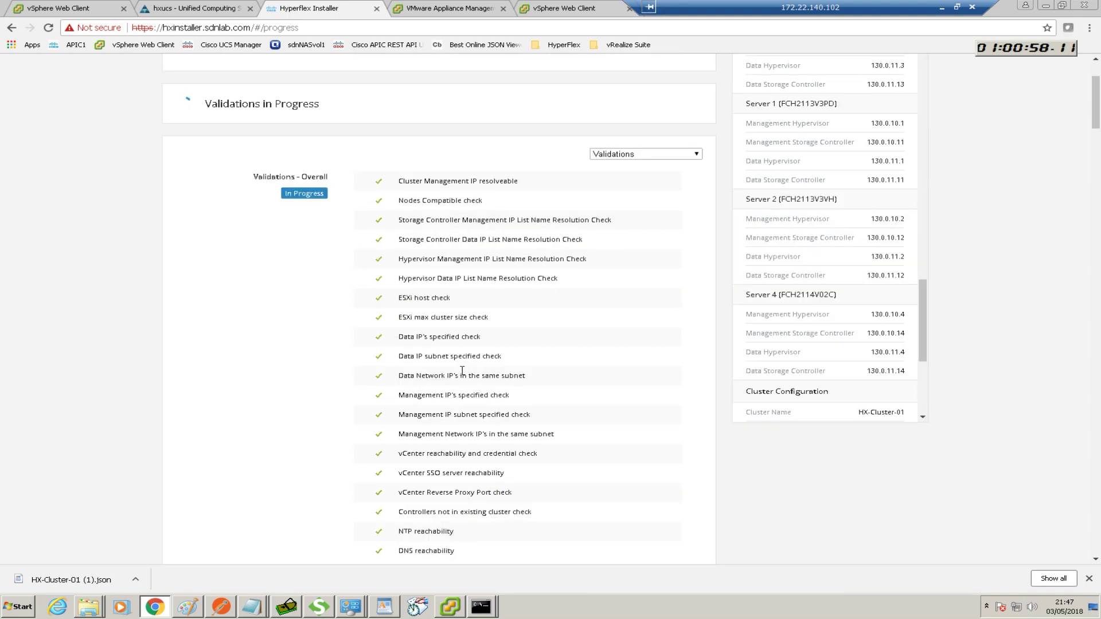
scroll(462, 370, up, 3)
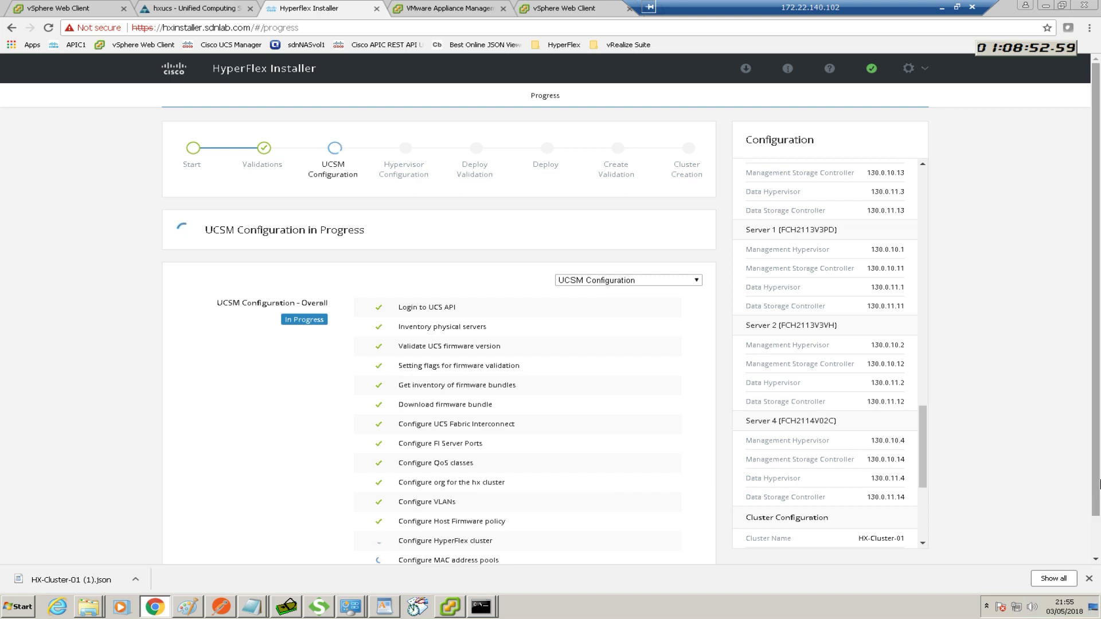
drag(1097, 483, 1096, 528)
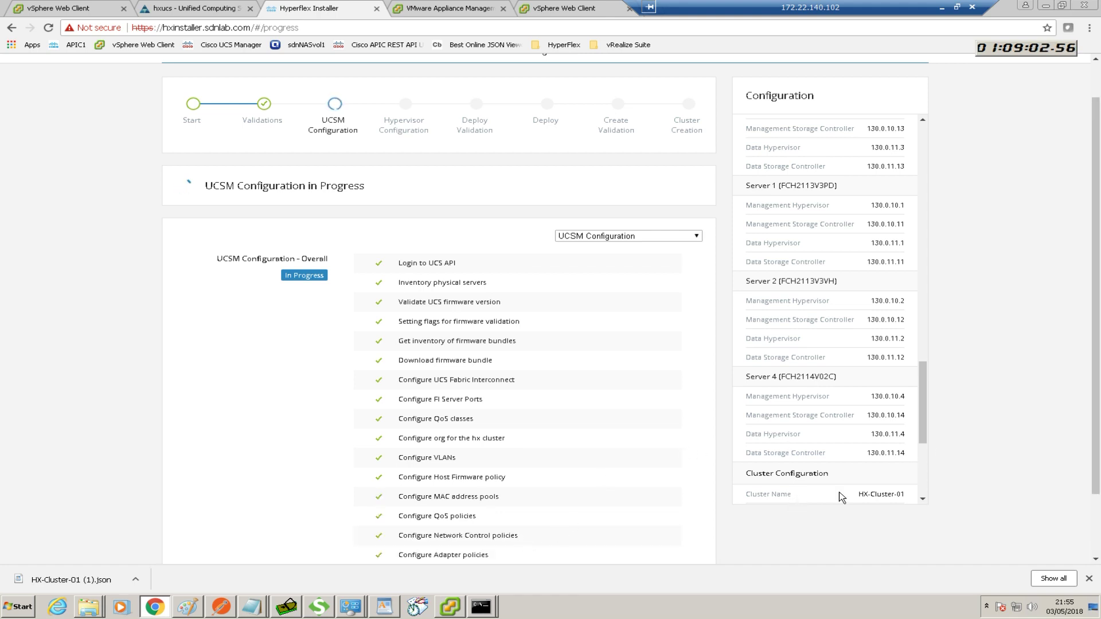
drag(1095, 479, 1089, 535)
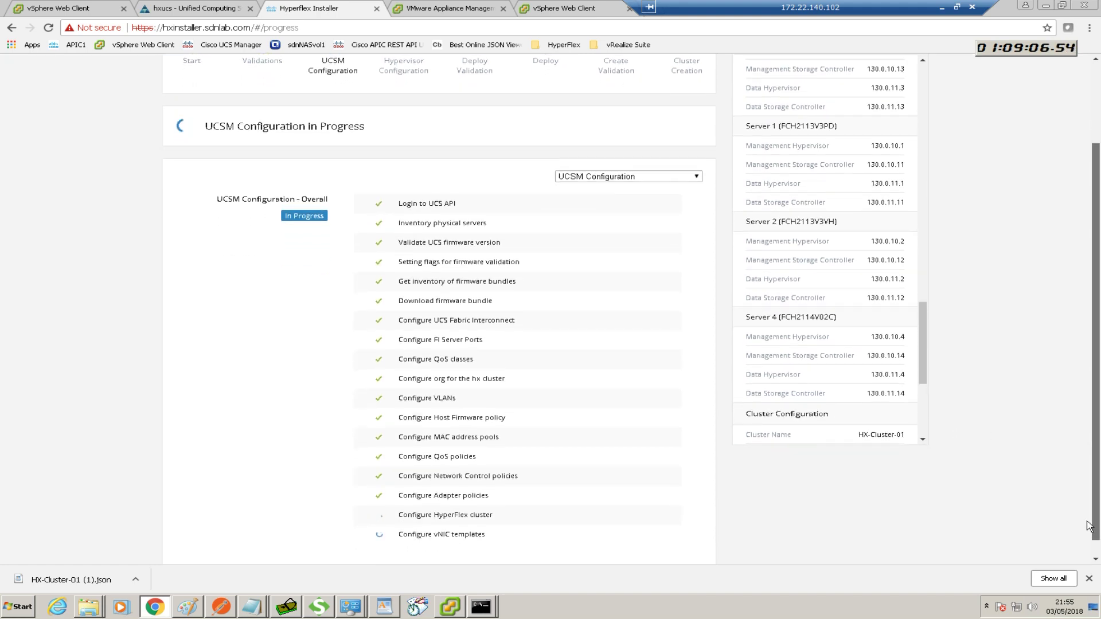
click(218, 9)
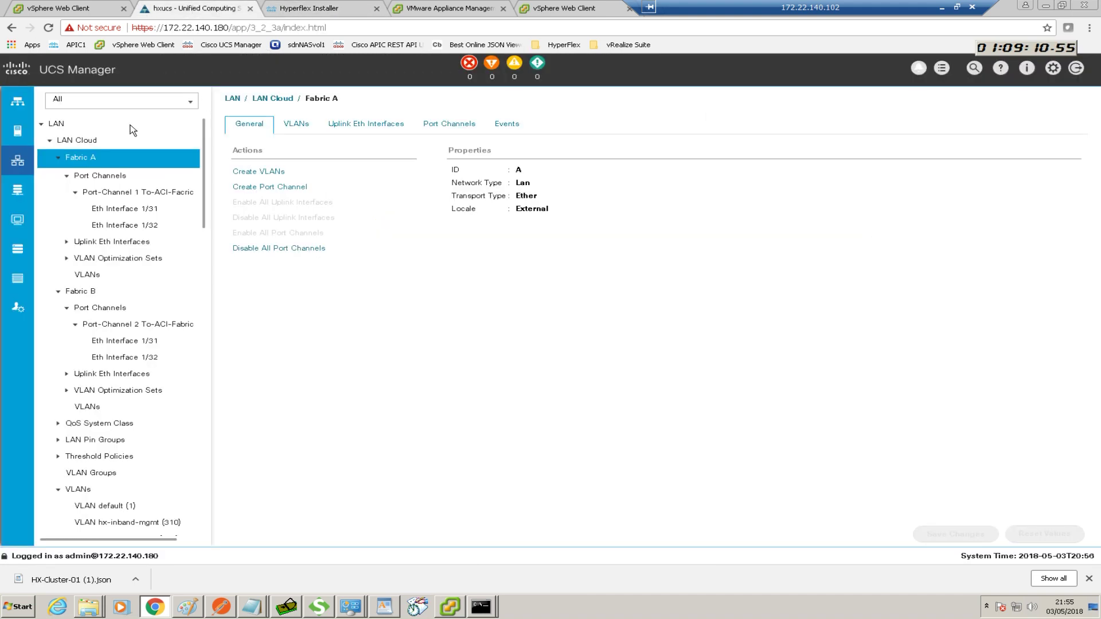
Browse the Servers and LAN Cloud trees, then list service profiles including the HyperFlex sub-organization
click(17, 132)
click(17, 131)
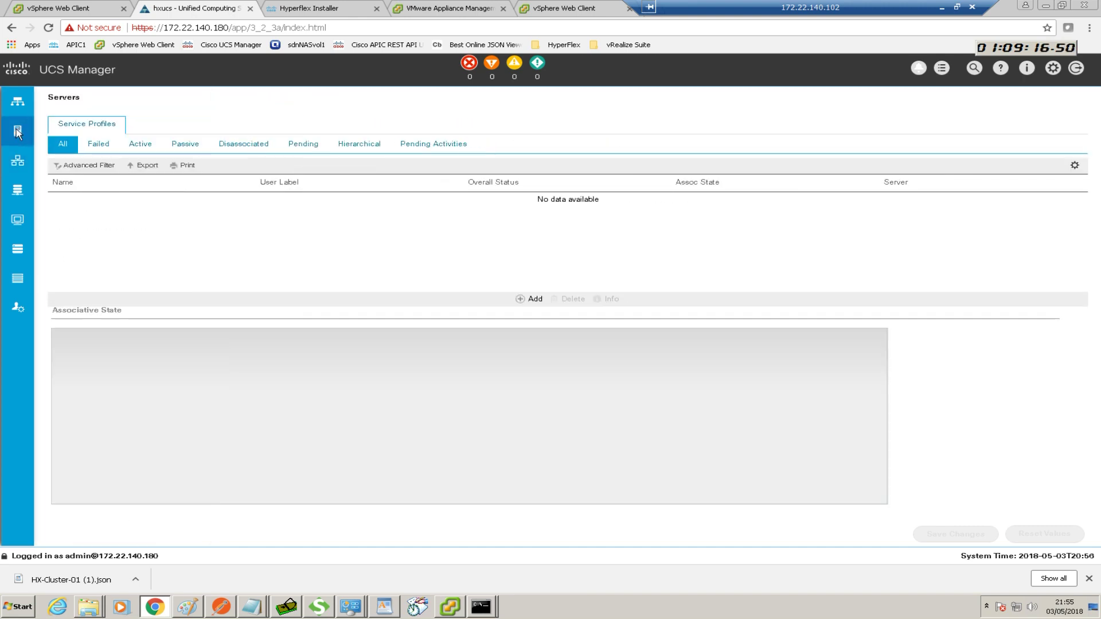
click(17, 131)
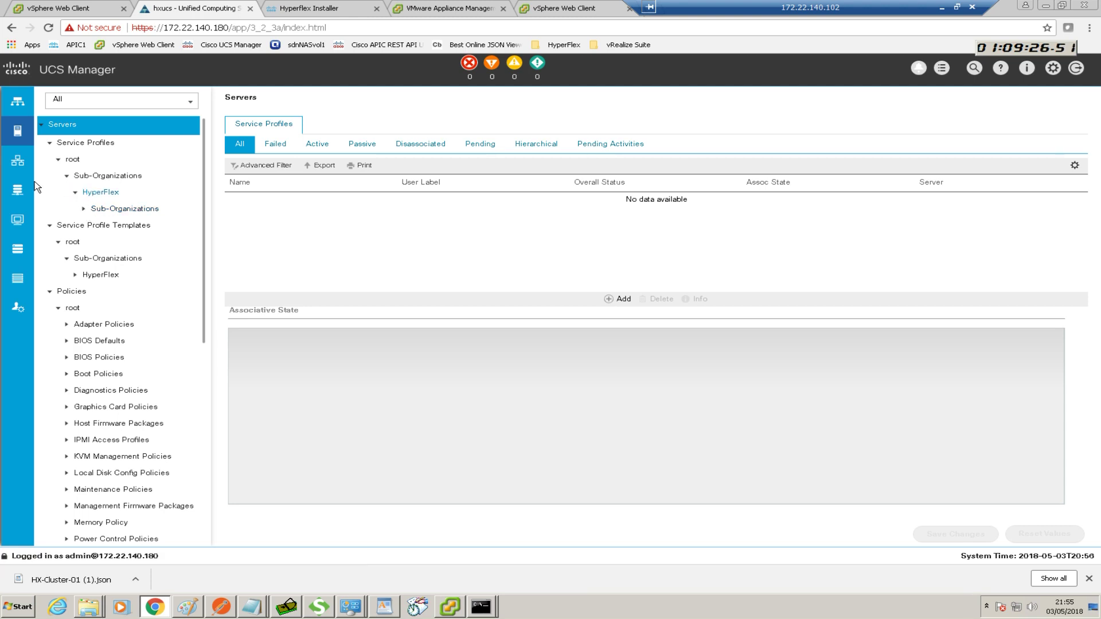
click(17, 161)
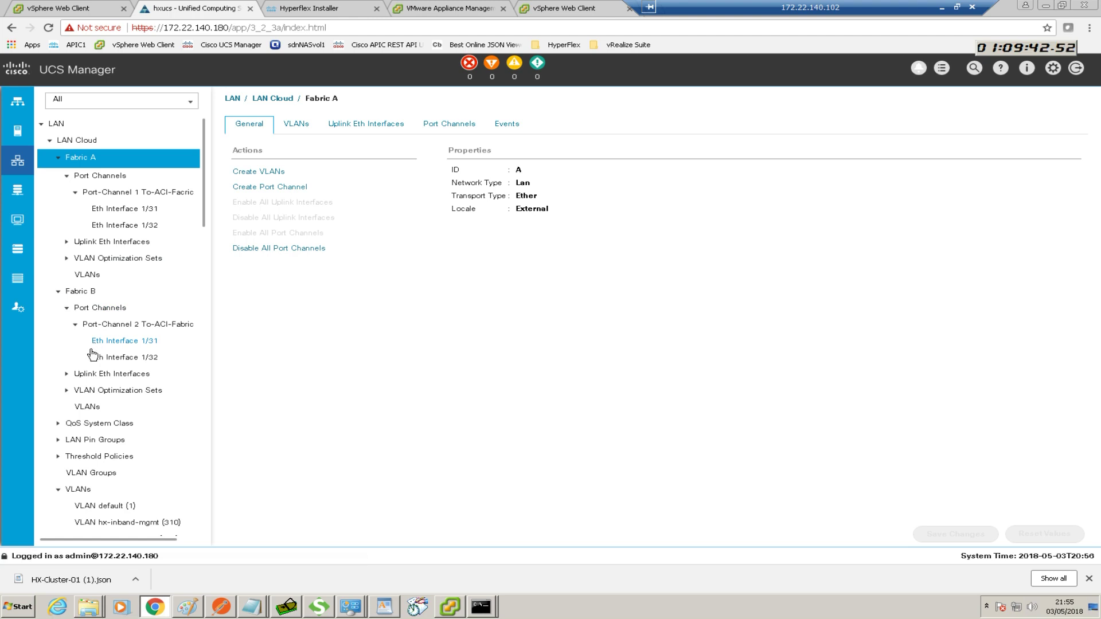
scroll(92, 353, down, 1)
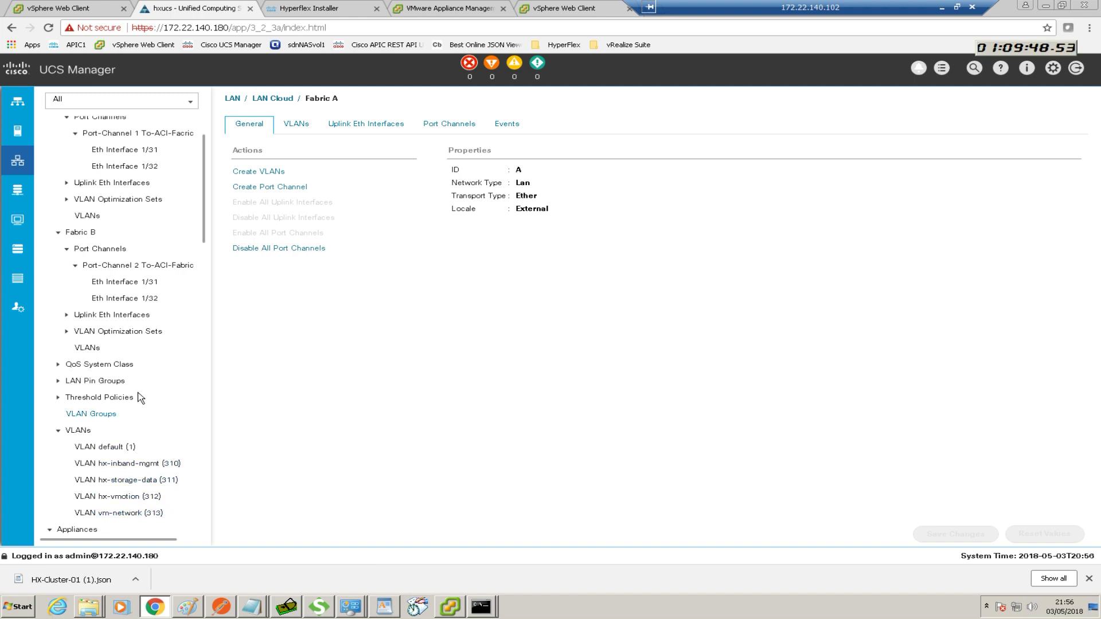
click(18, 133)
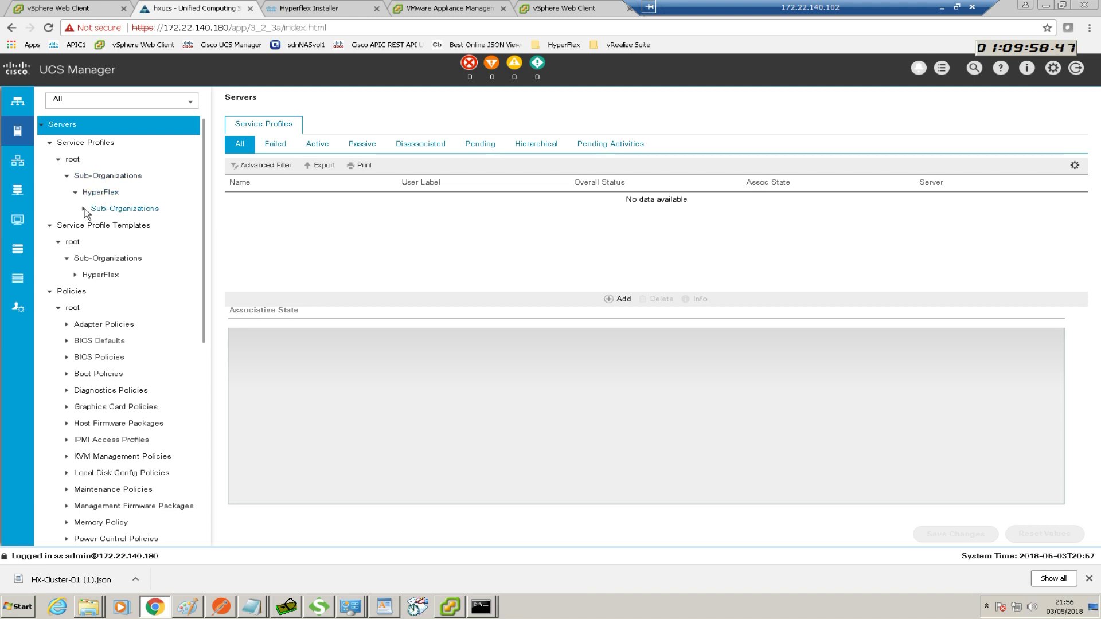
click(84, 209)
click(84, 143)
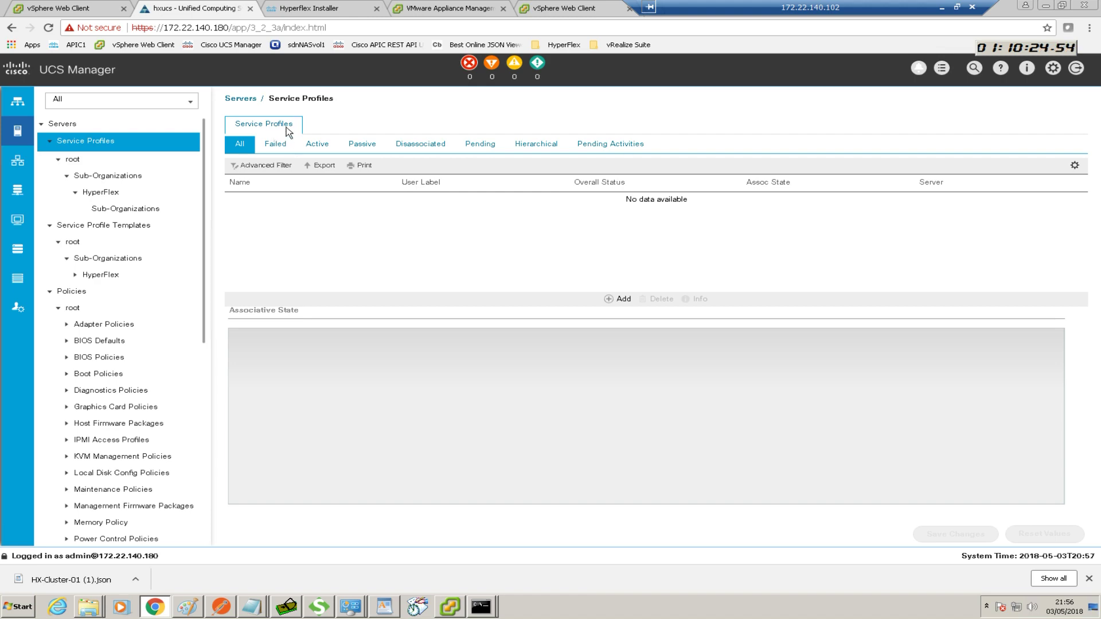
click(301, 8)
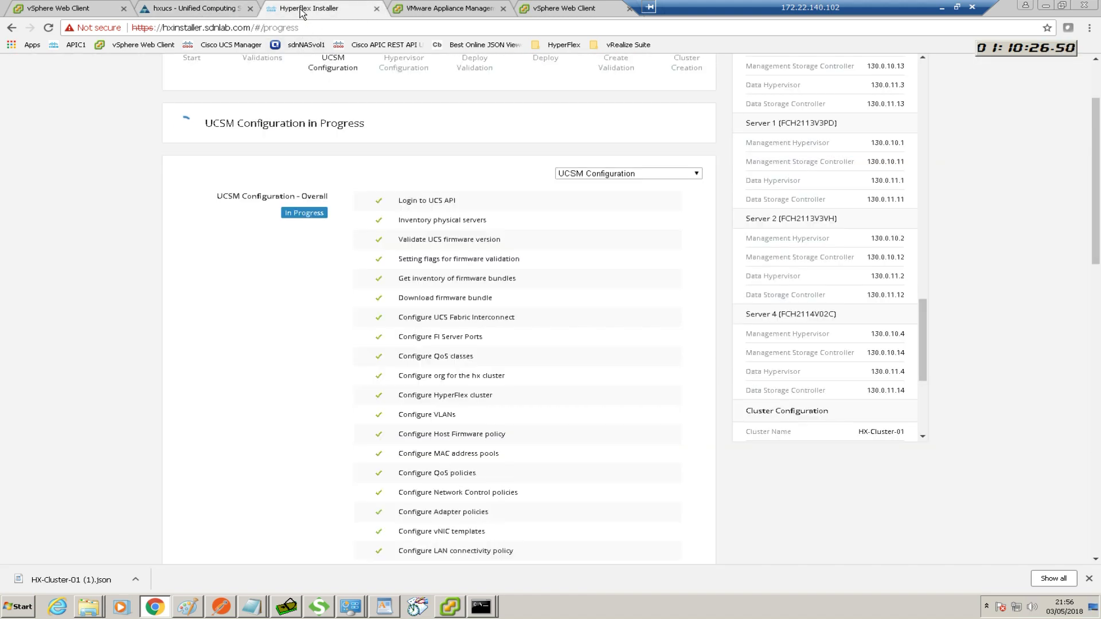
scroll(403, 338, down, 3)
scroll(403, 338, down, 3)
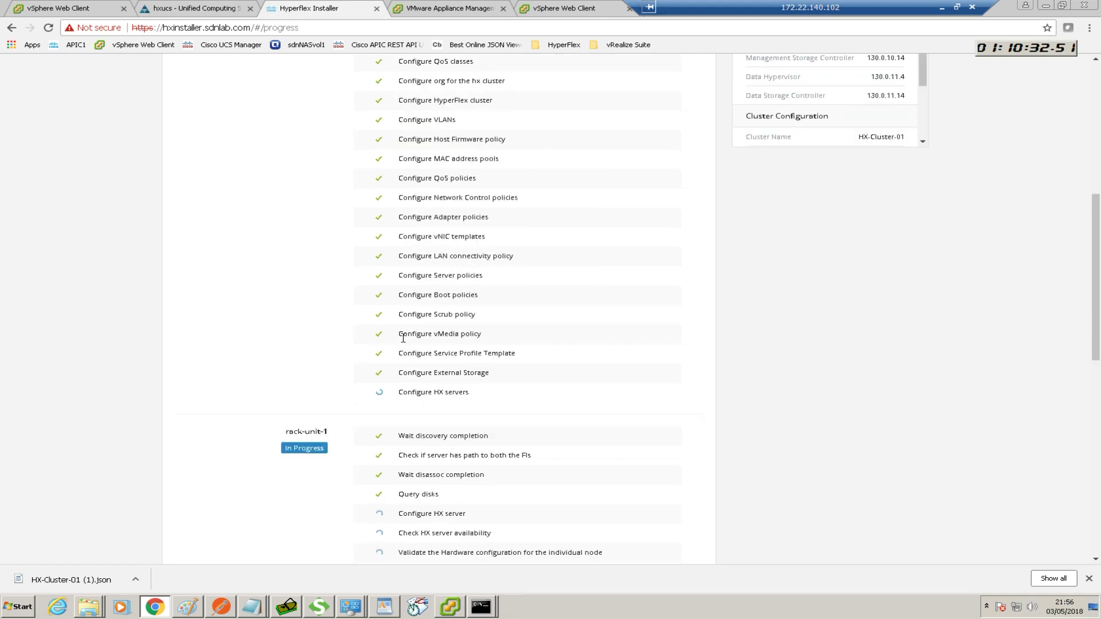
scroll(403, 338, down, 2)
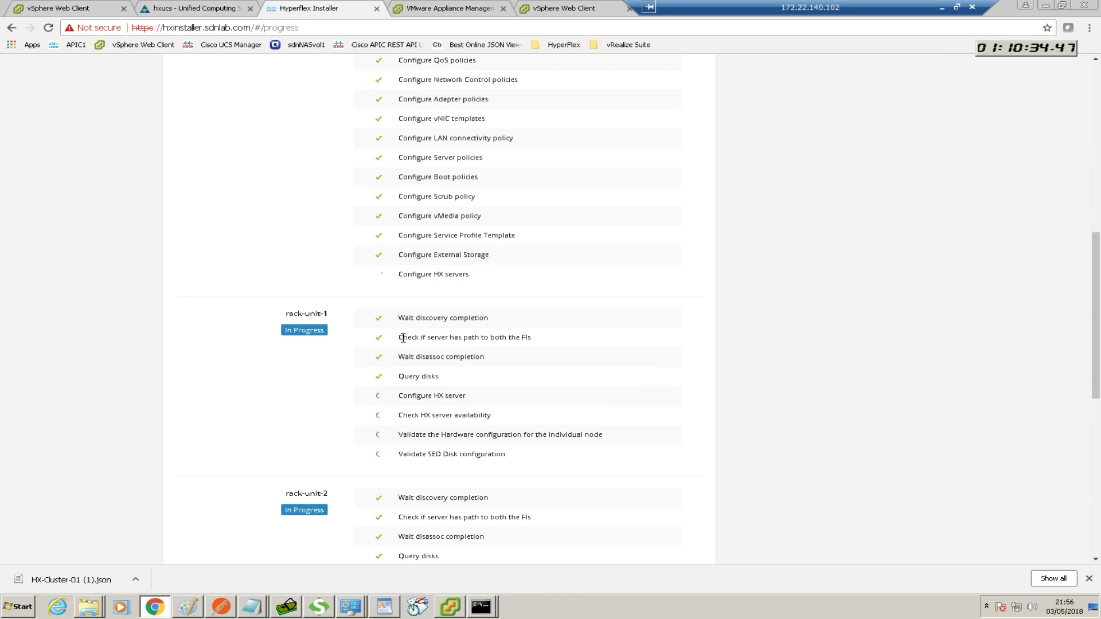
scroll(403, 338, down, 7)
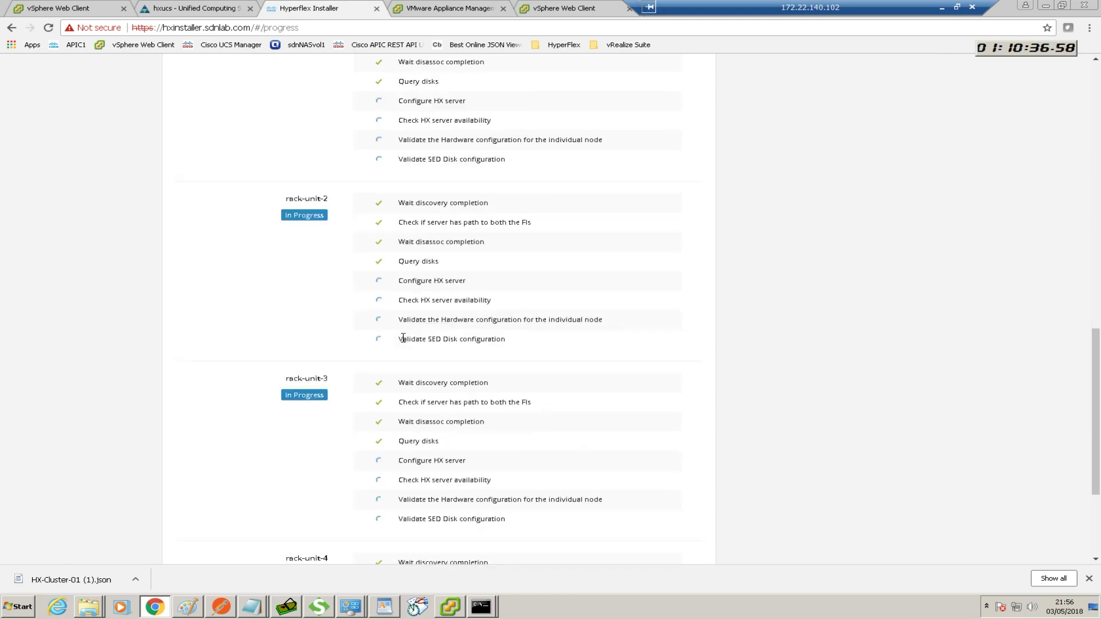
scroll(403, 338, down, 1)
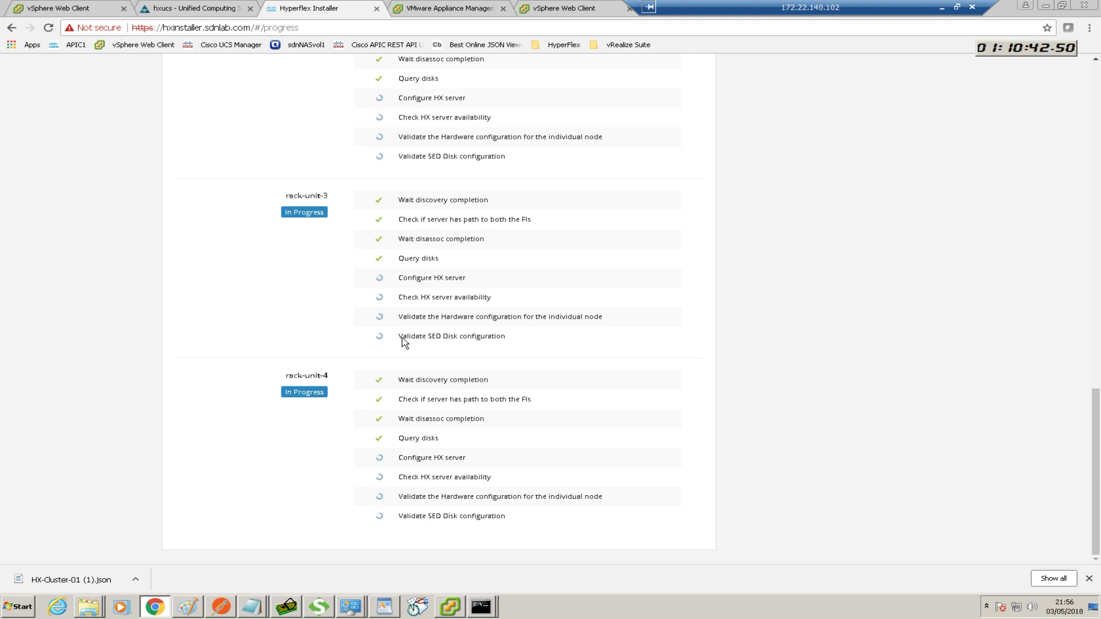
scroll(399, 342, up, 4)
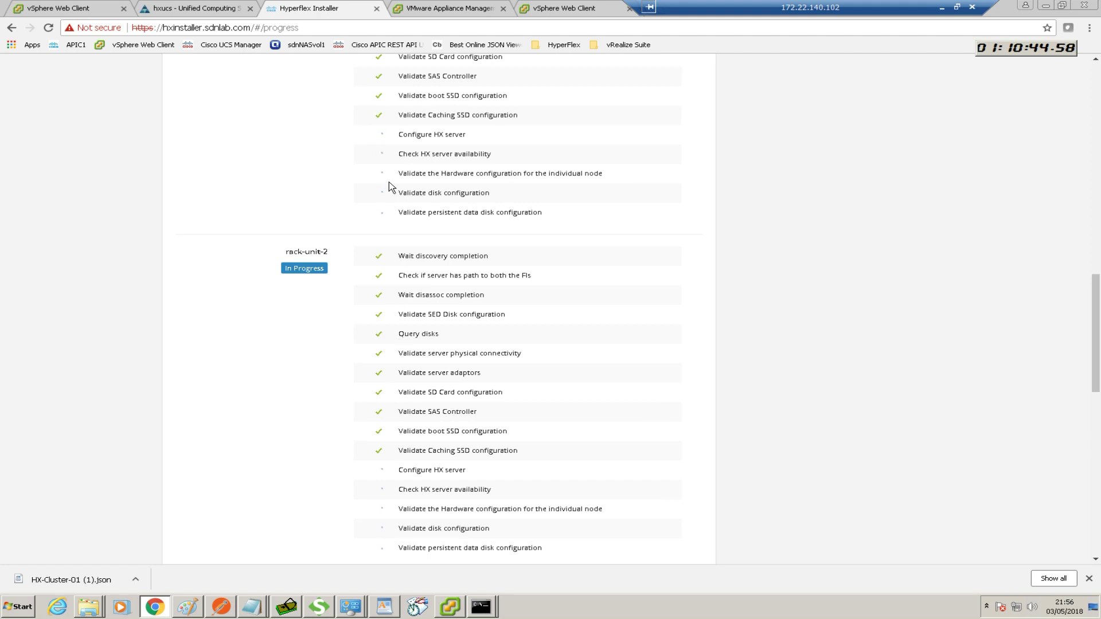
click(203, 9)
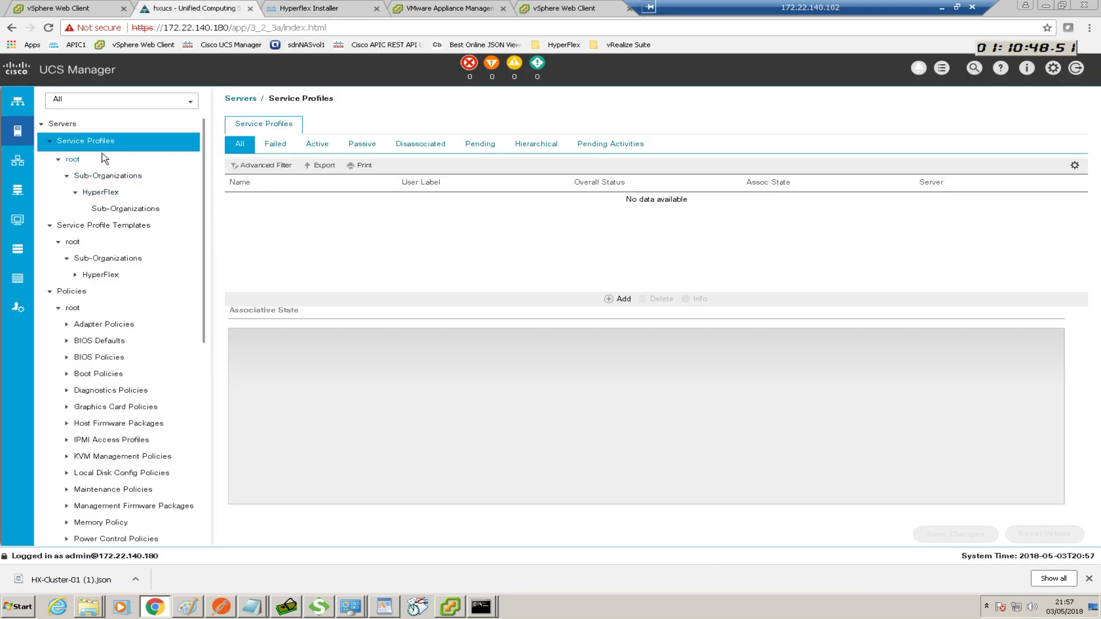
Confirm the four HyperFlex service profiles show Associating, then return to the installer's progress page
click(98, 193)
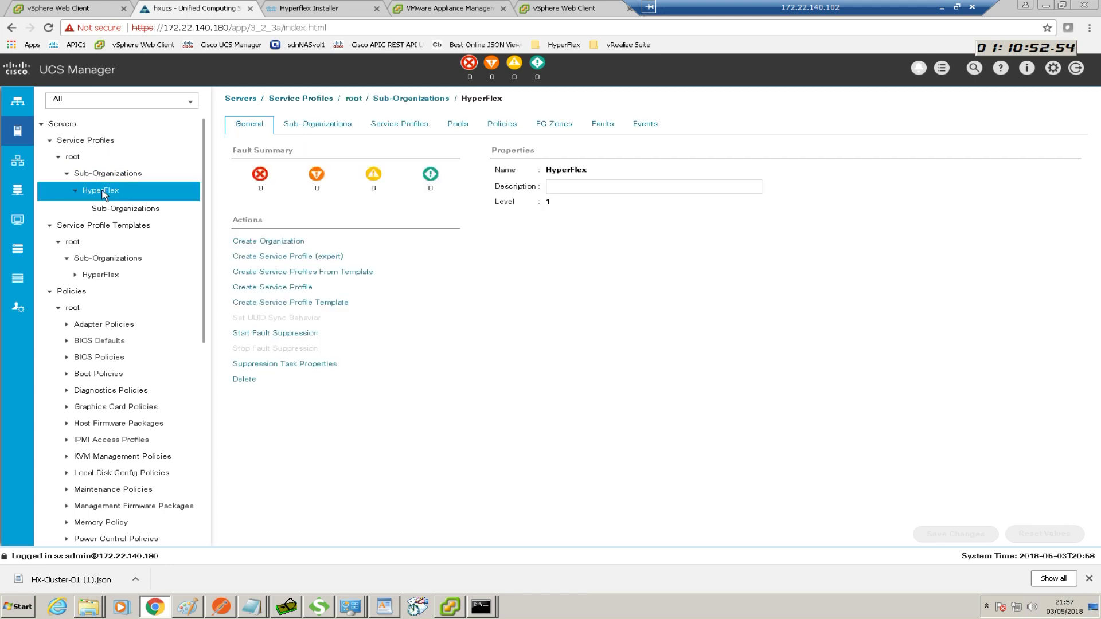
click(83, 151)
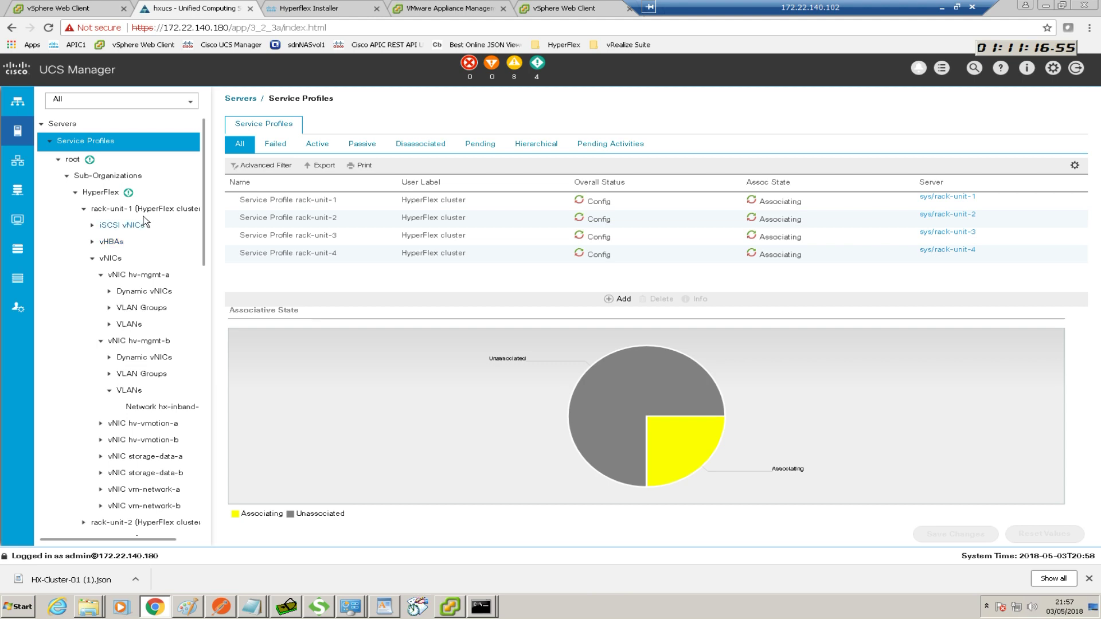
click(108, 176)
click(80, 143)
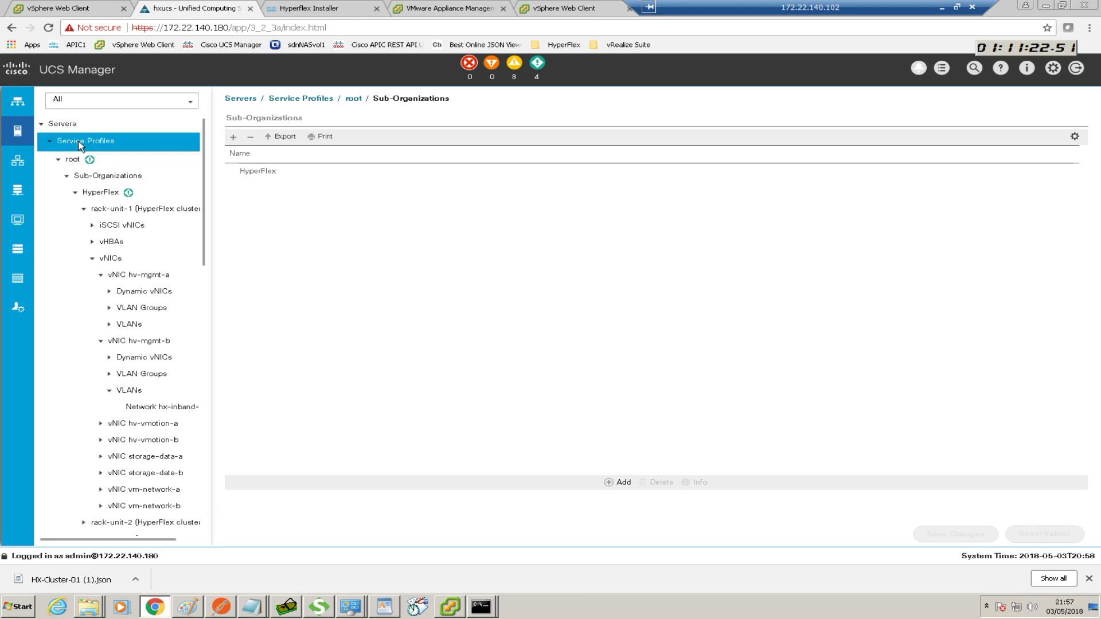
mouse_move(621, 415)
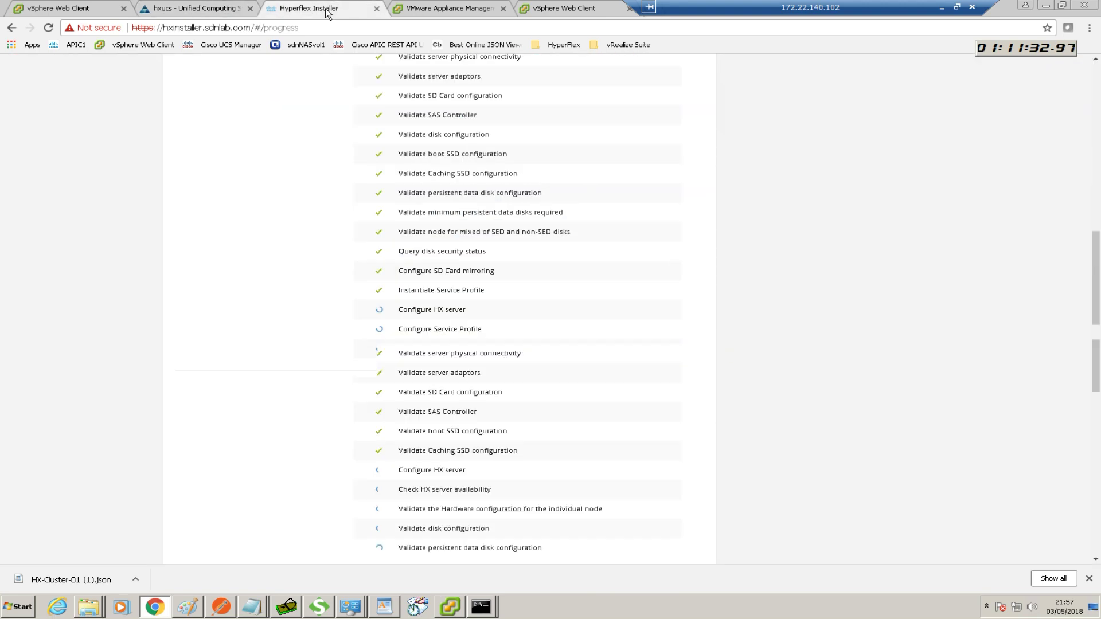
click(326, 10)
scroll(479, 239, up, 10)
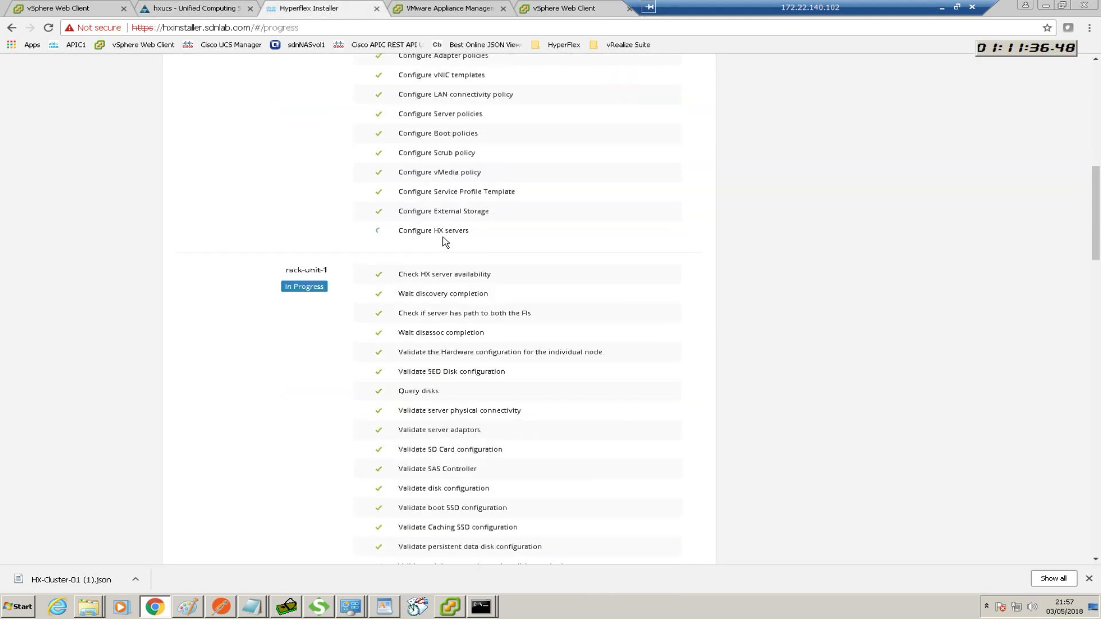
Scroll the installer progress to the top, go back to UCS Manager's service profiles, and bring up the command prompt
scroll(503, 243, up, 10)
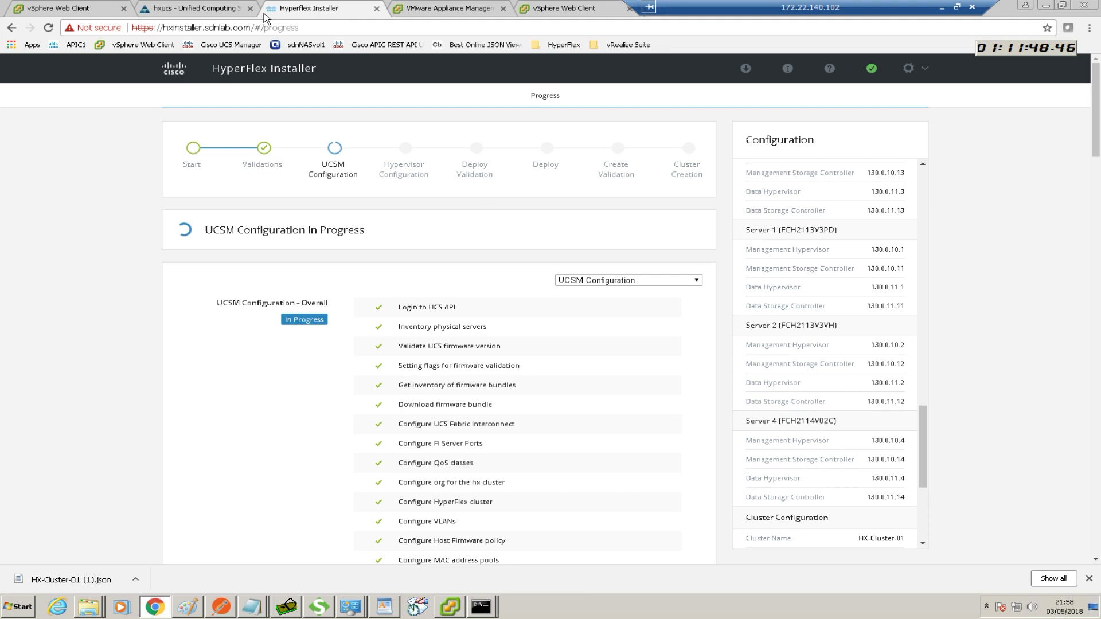
click(198, 10)
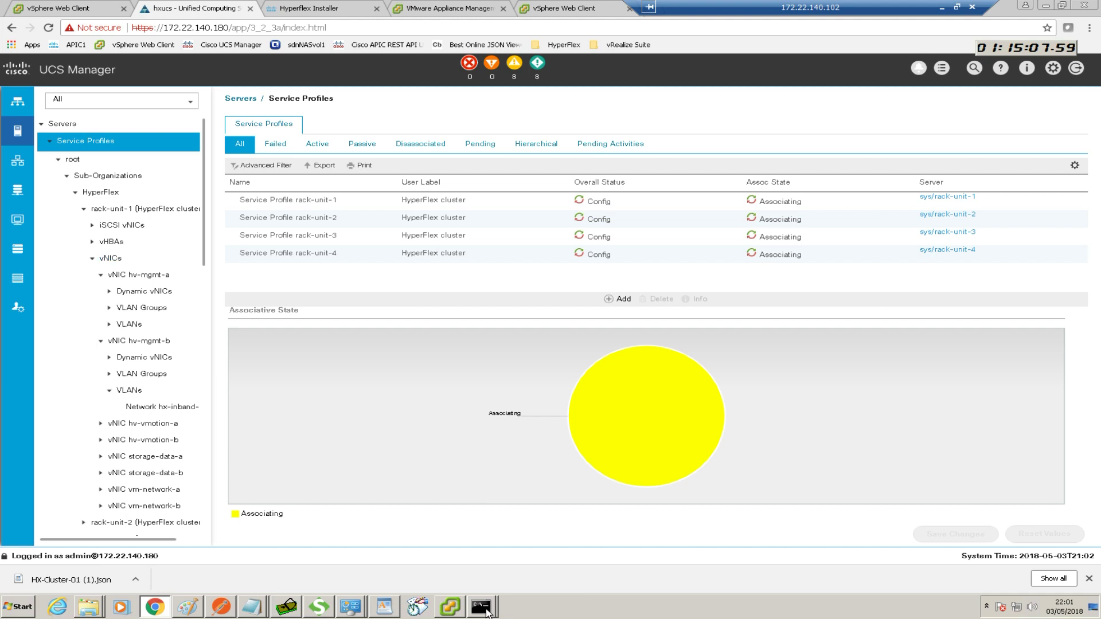
mouse_move(486, 612)
click(492, 567)
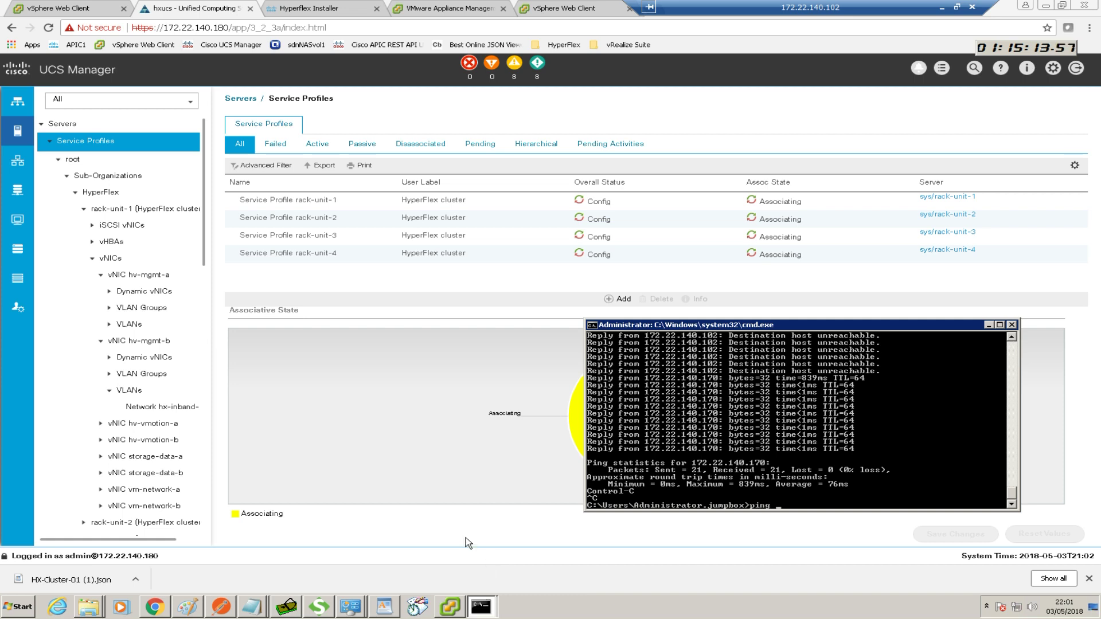
Run a continuous ping to 130.0.10.1 with -t, move the window lower, then minimize it
text(ping 130.0.10.1 -t)
key(Return)
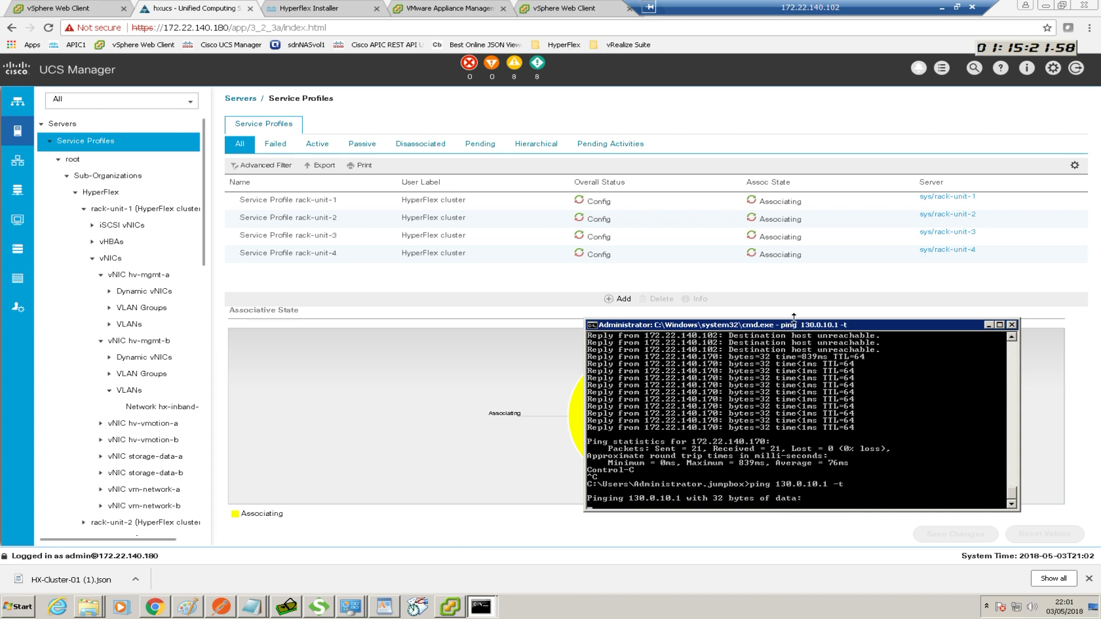
drag(793, 318, 803, 375)
drag(803, 379, 803, 381)
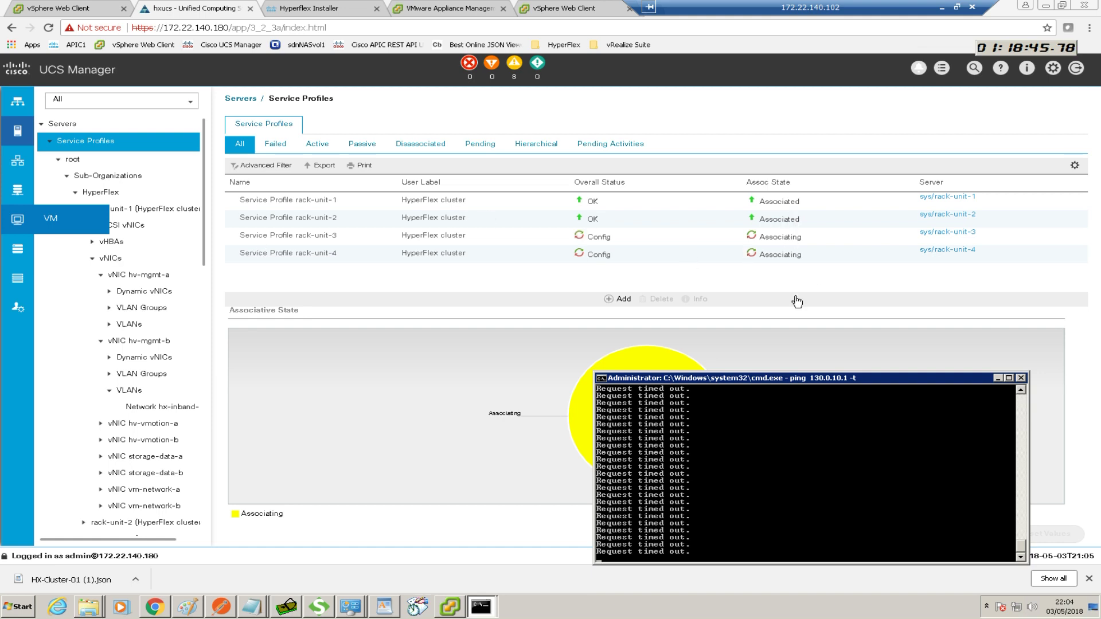
click(998, 379)
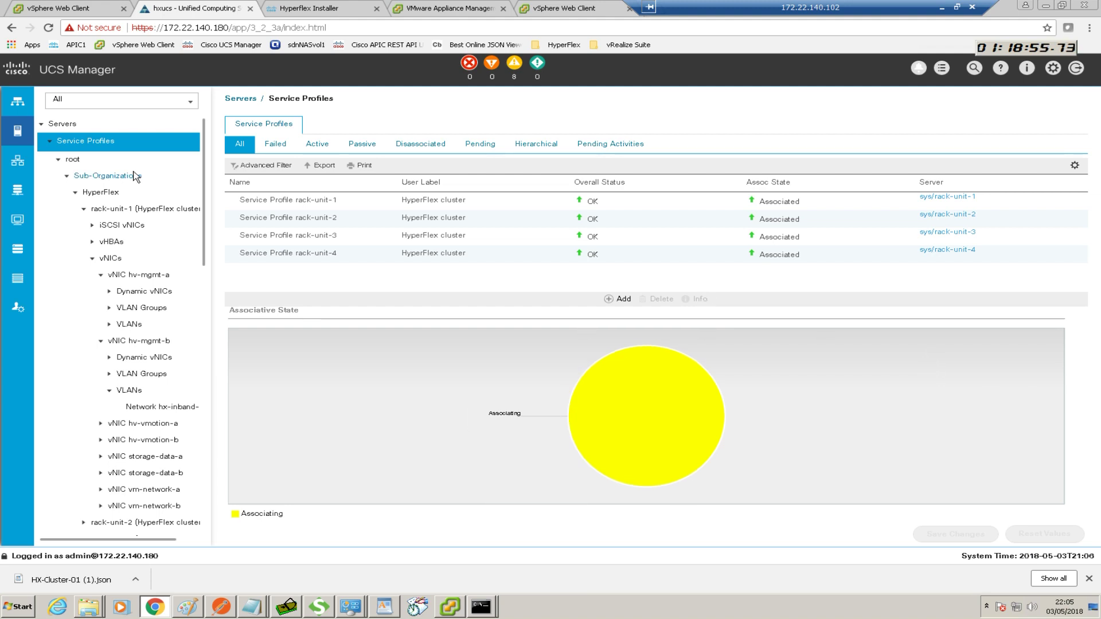
Refresh the service profile list to confirm all four are Associated and OK, then return to the installer
click(74, 160)
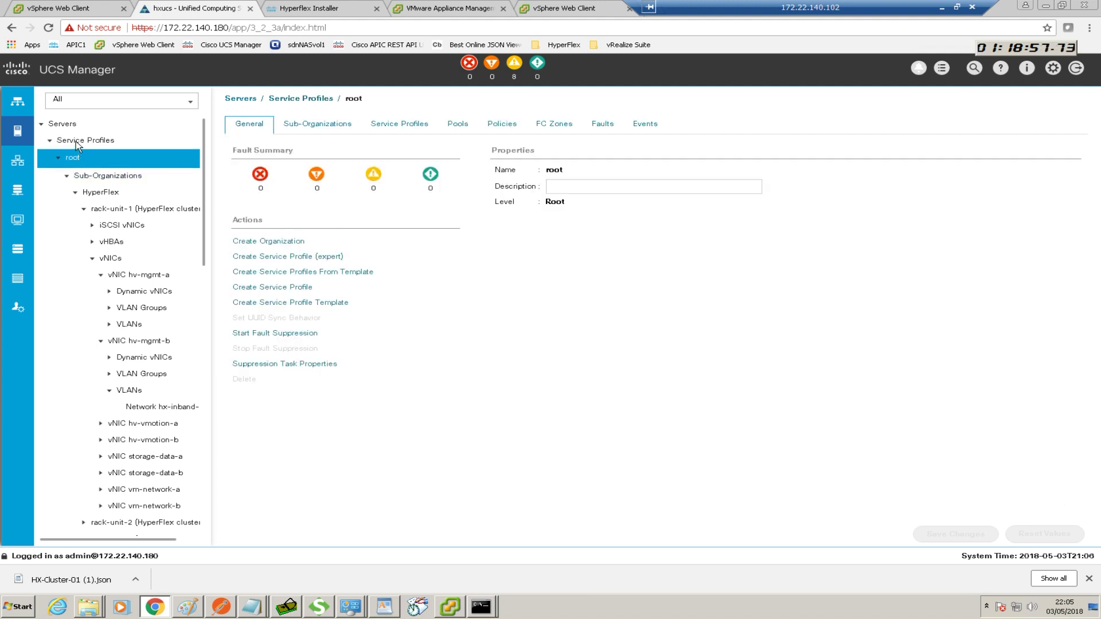
click(75, 141)
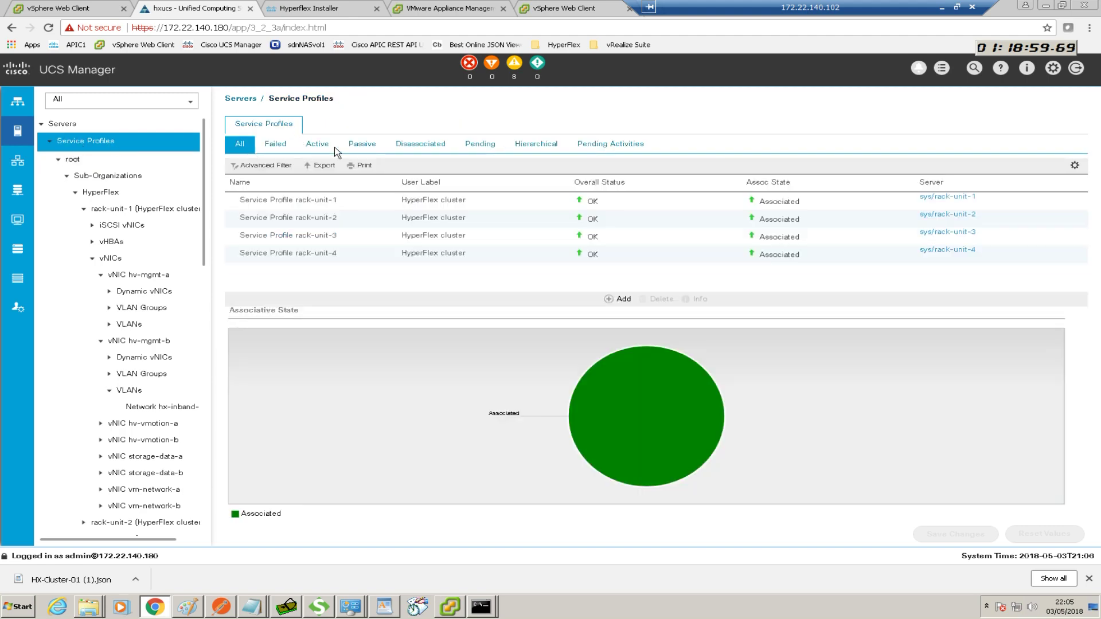
click(295, 11)
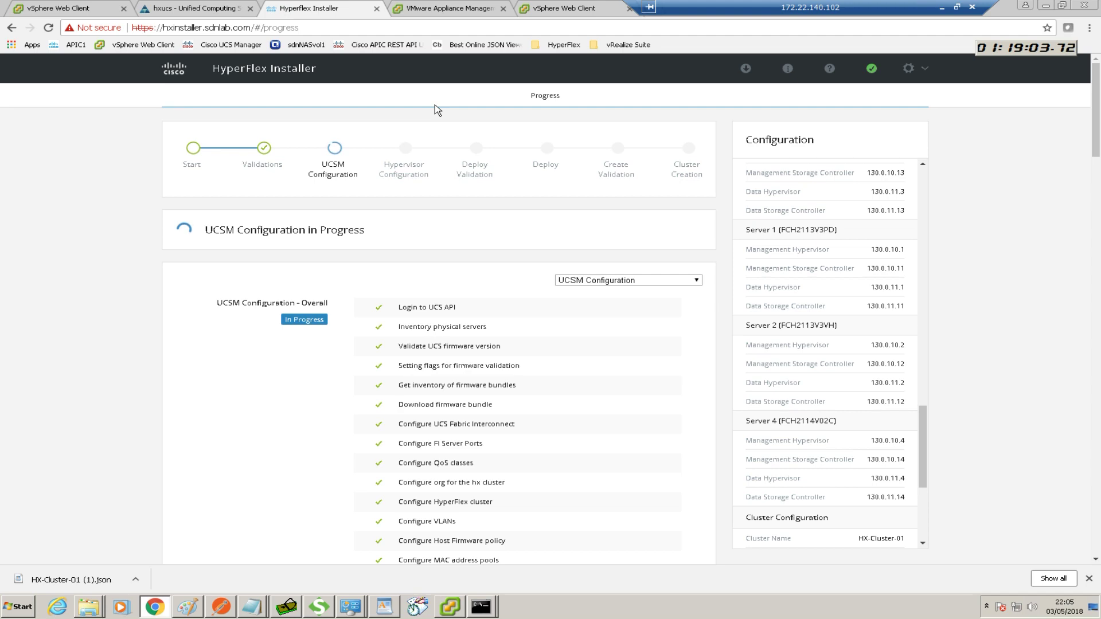
scroll(510, 239, down, 1)
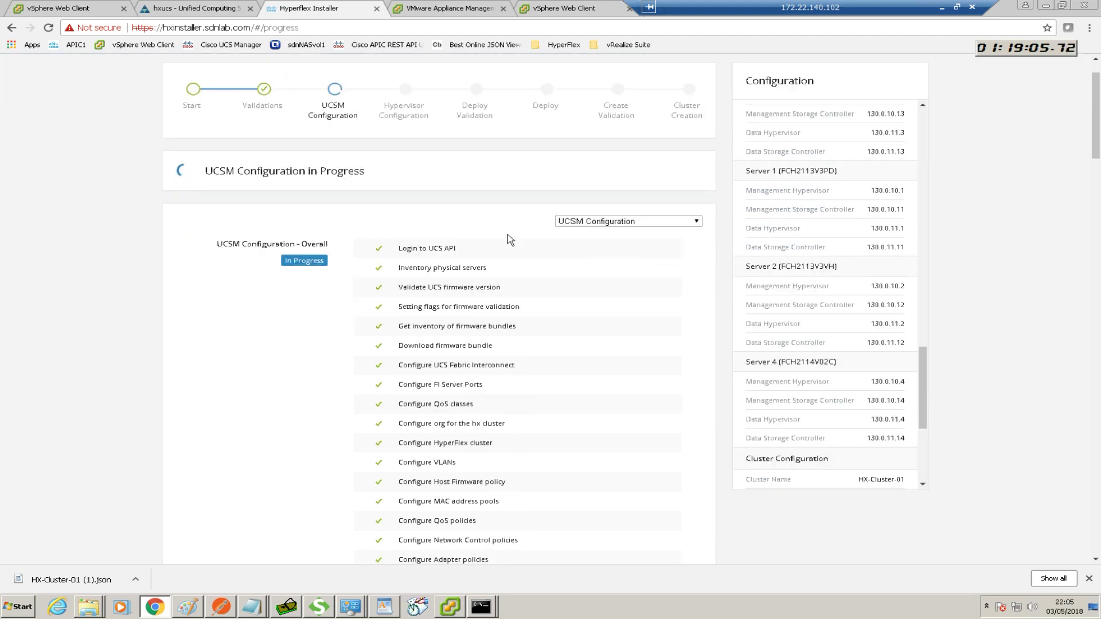
scroll(510, 239, down, 12)
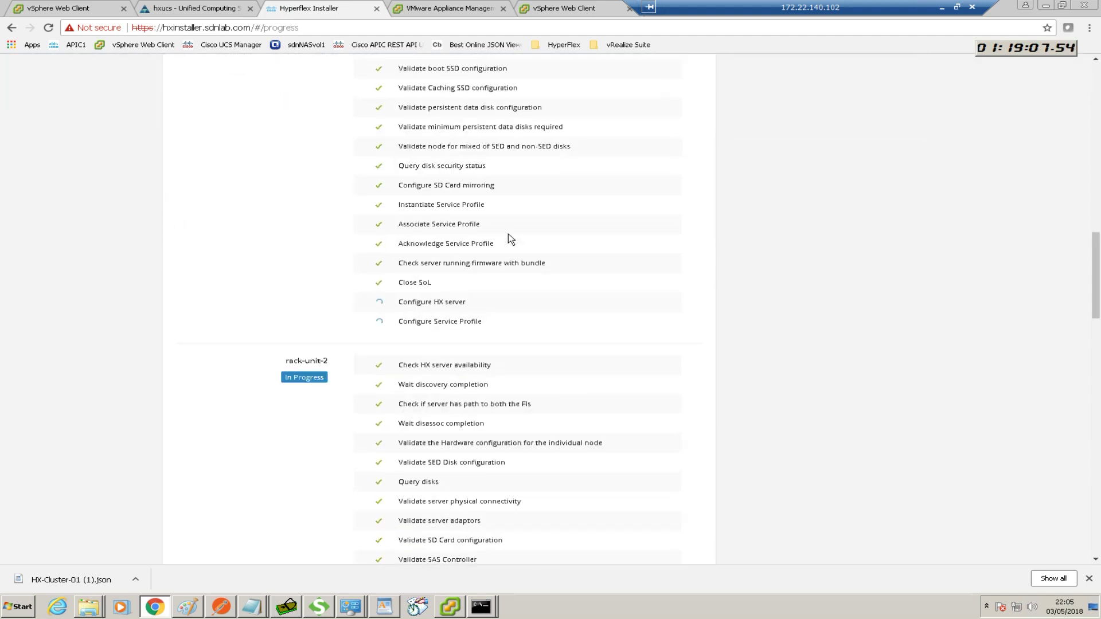
scroll(509, 239, down, 20)
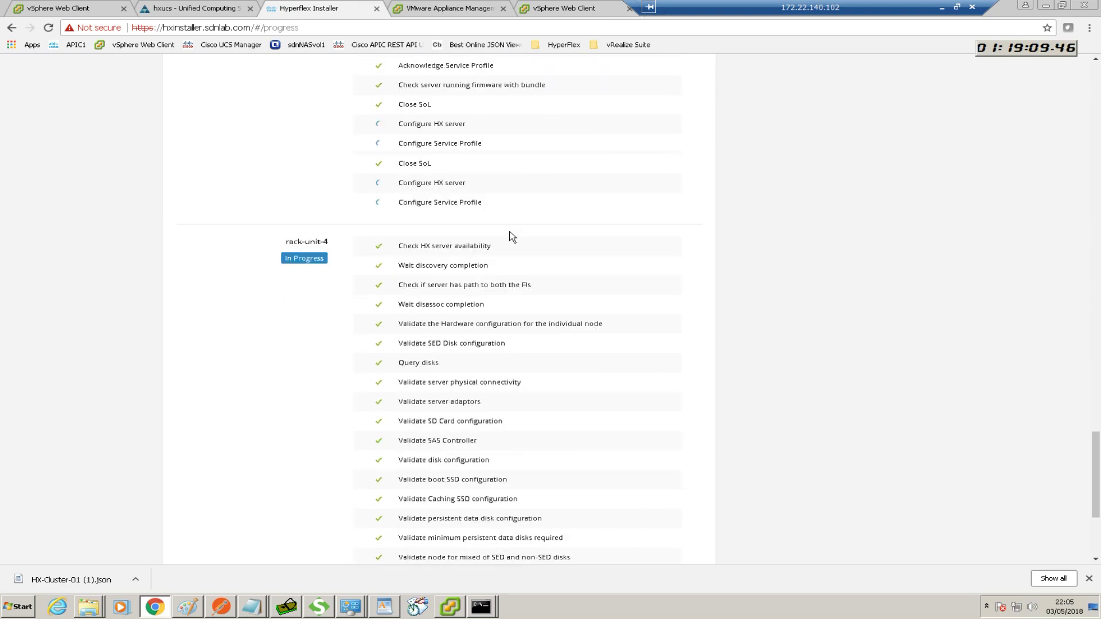
scroll(512, 237, down, 4)
scroll(512, 236, up, 5)
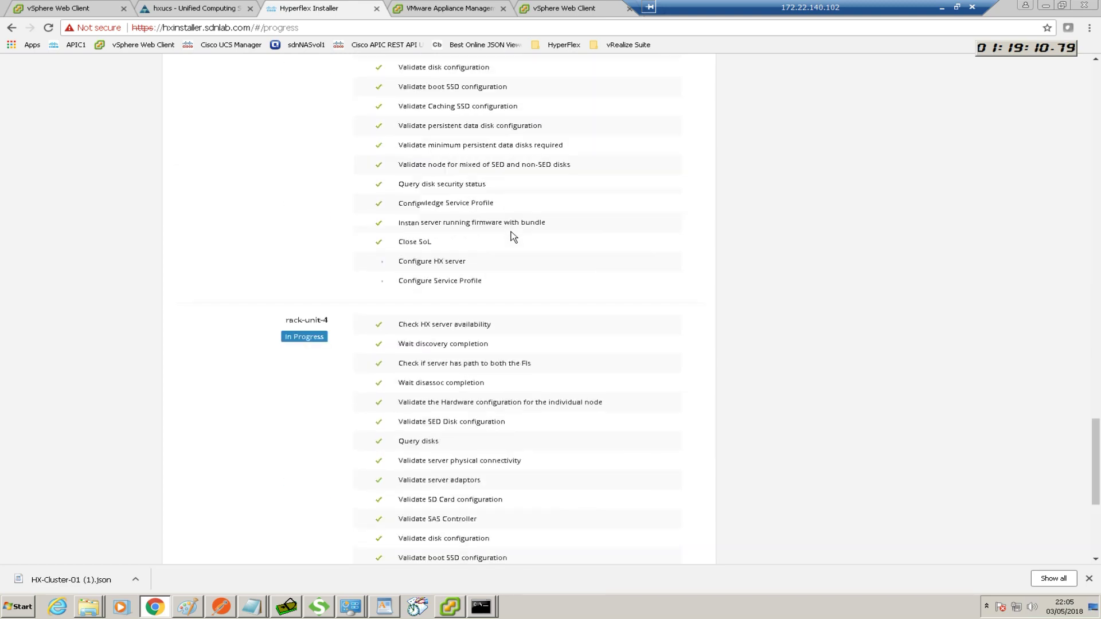
scroll(512, 237, up, 20)
scroll(511, 230, up, 20)
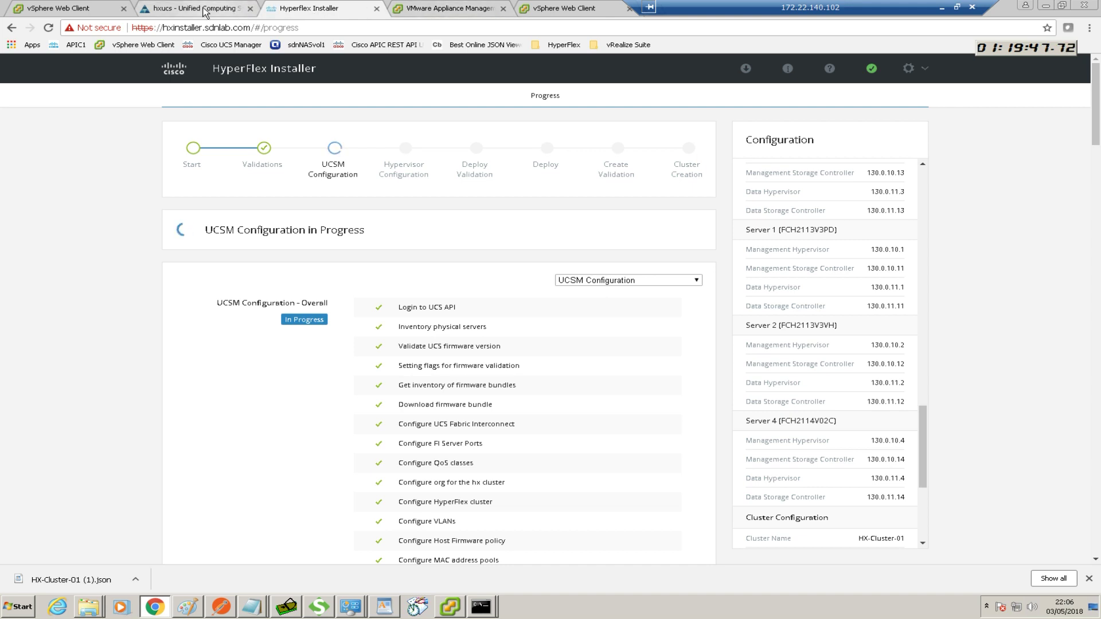
click(234, 10)
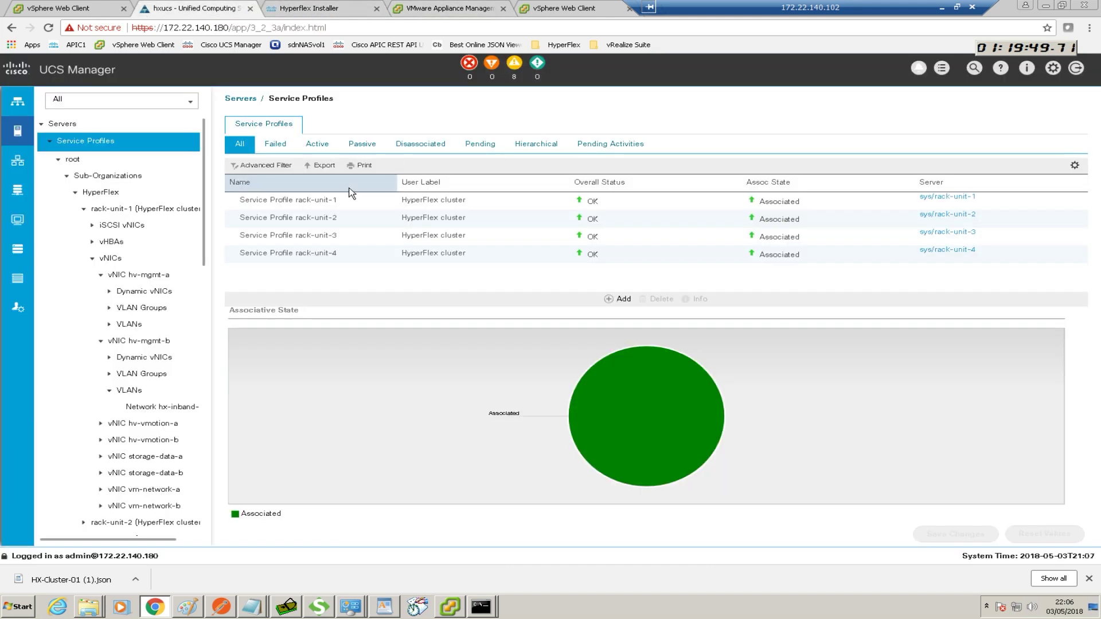
Launch the KVM Console from the rack-unit-1 service profile under the HyperFlex sub-organization
right_click(315, 205)
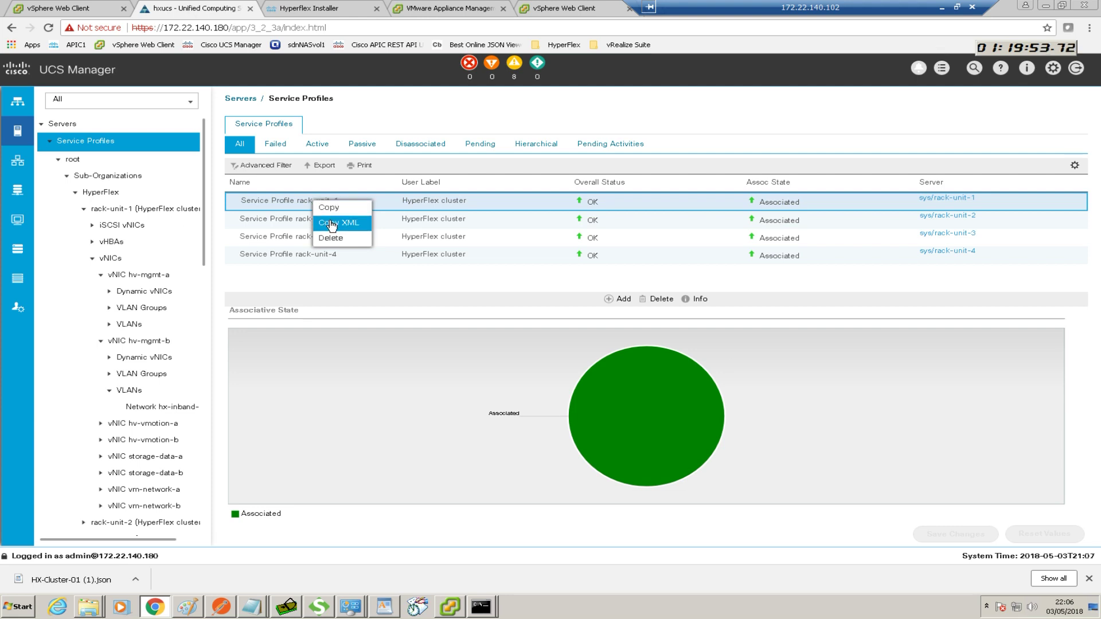
right_click(262, 203)
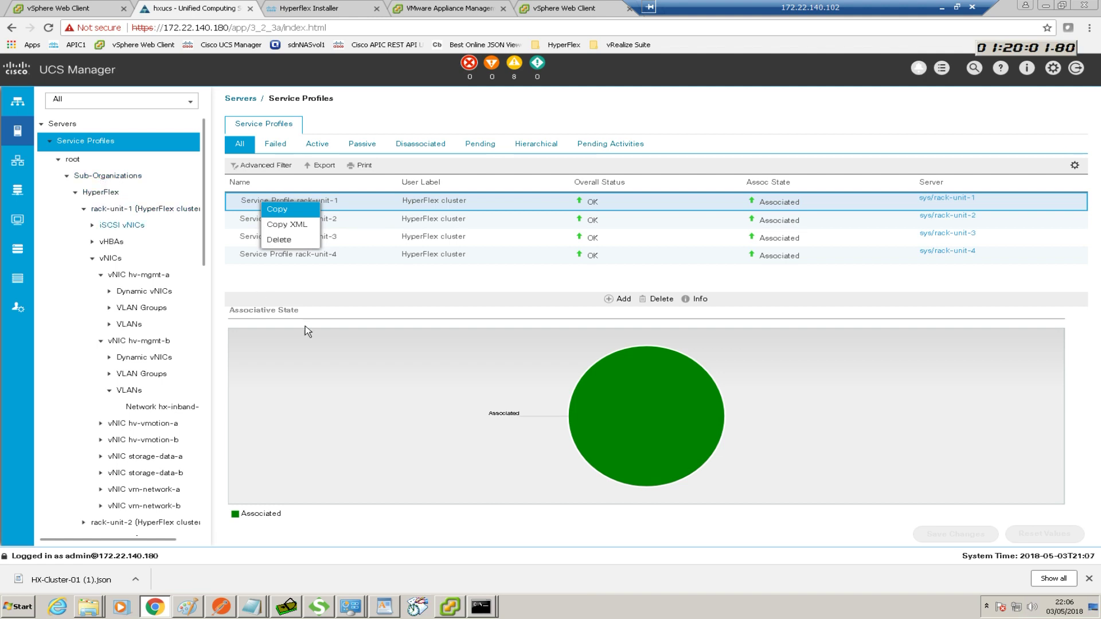
click(307, 381)
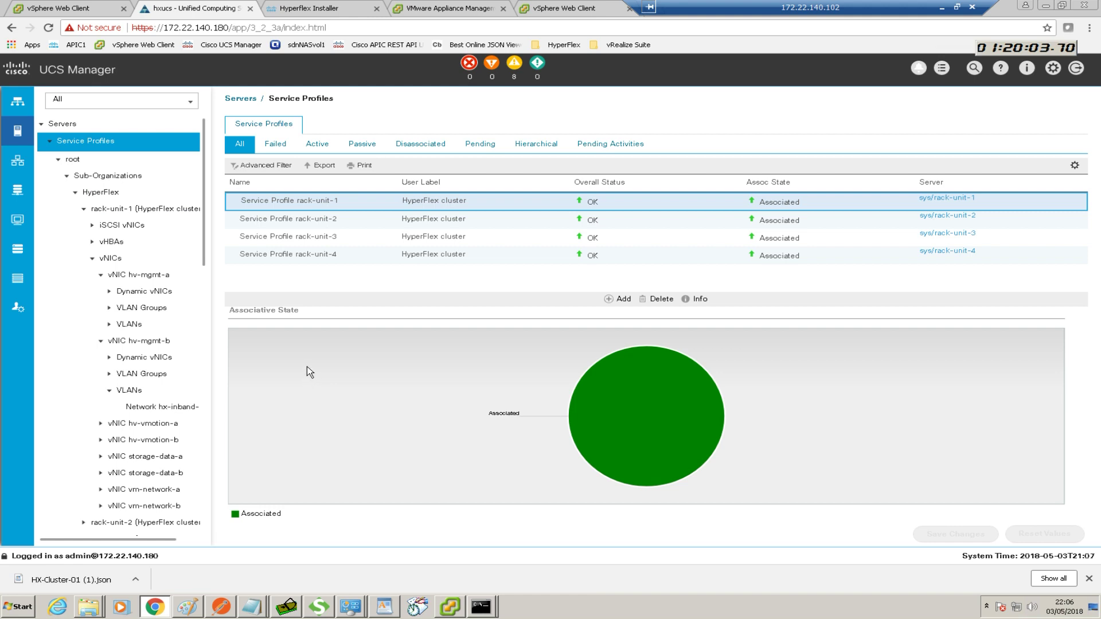
click(105, 194)
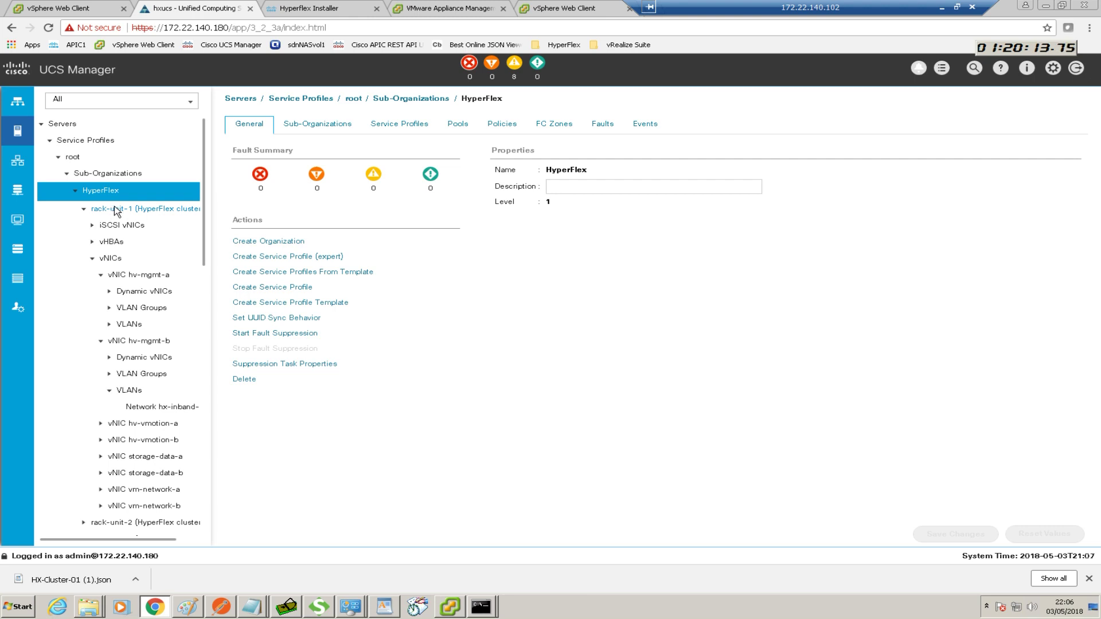
click(75, 191)
click(76, 192)
right_click(145, 208)
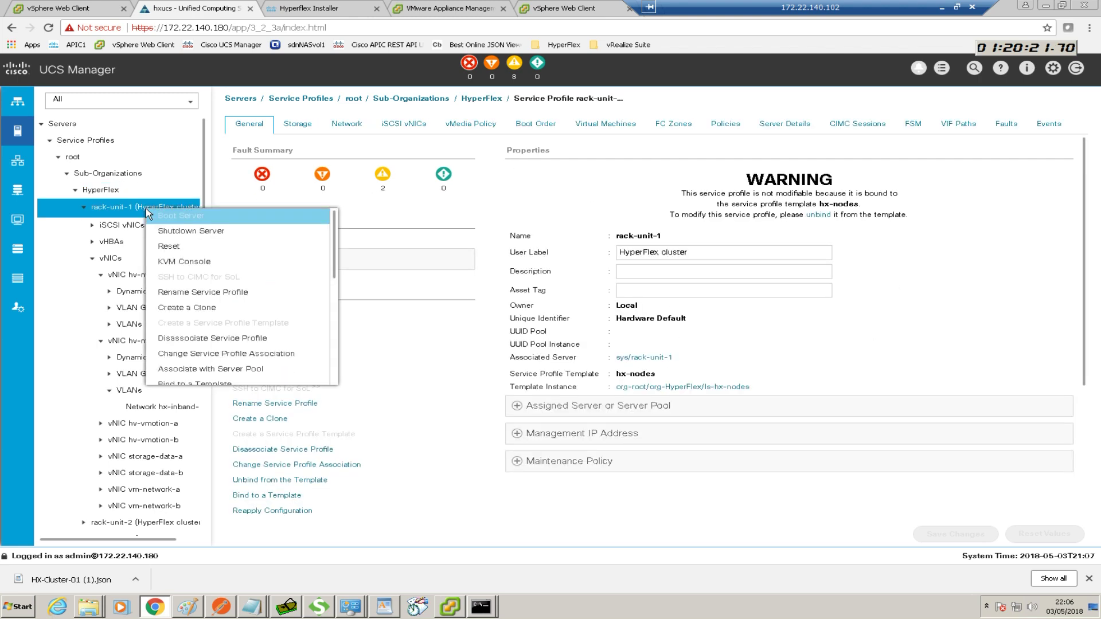
click(177, 263)
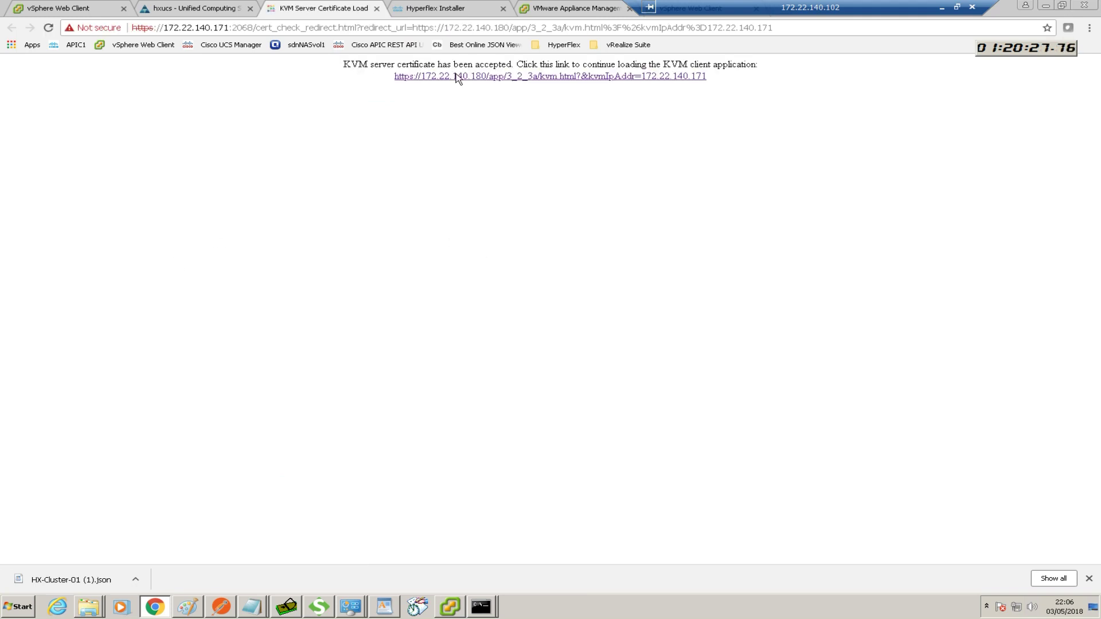
Load the rack-unit-1 KVM console, then check the installer's UCSM Configuration progress
click(441, 77)
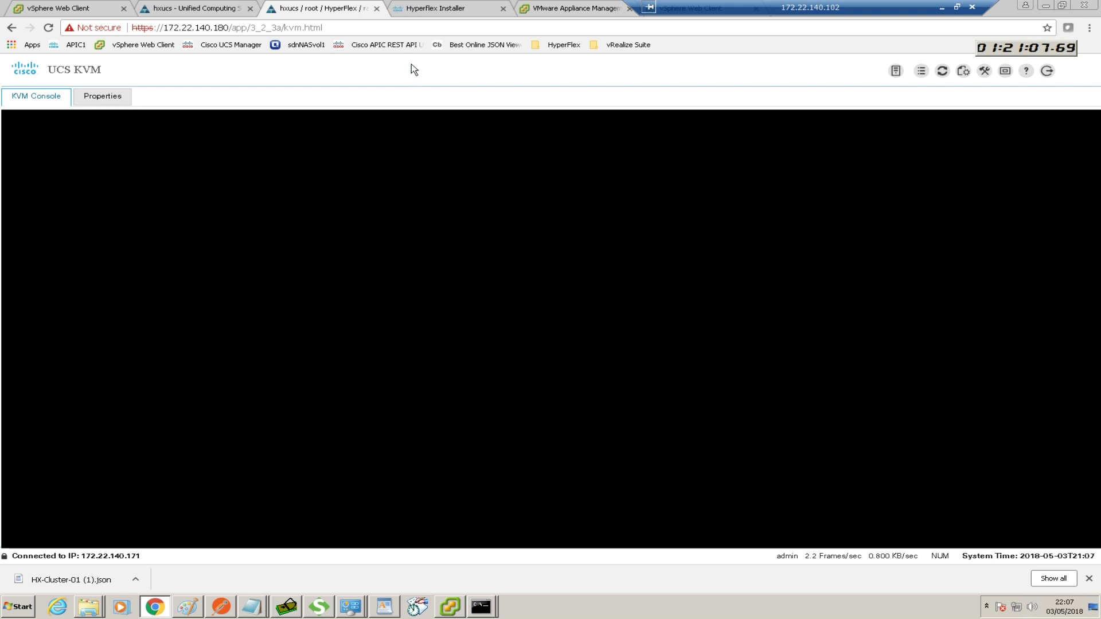
click(451, 13)
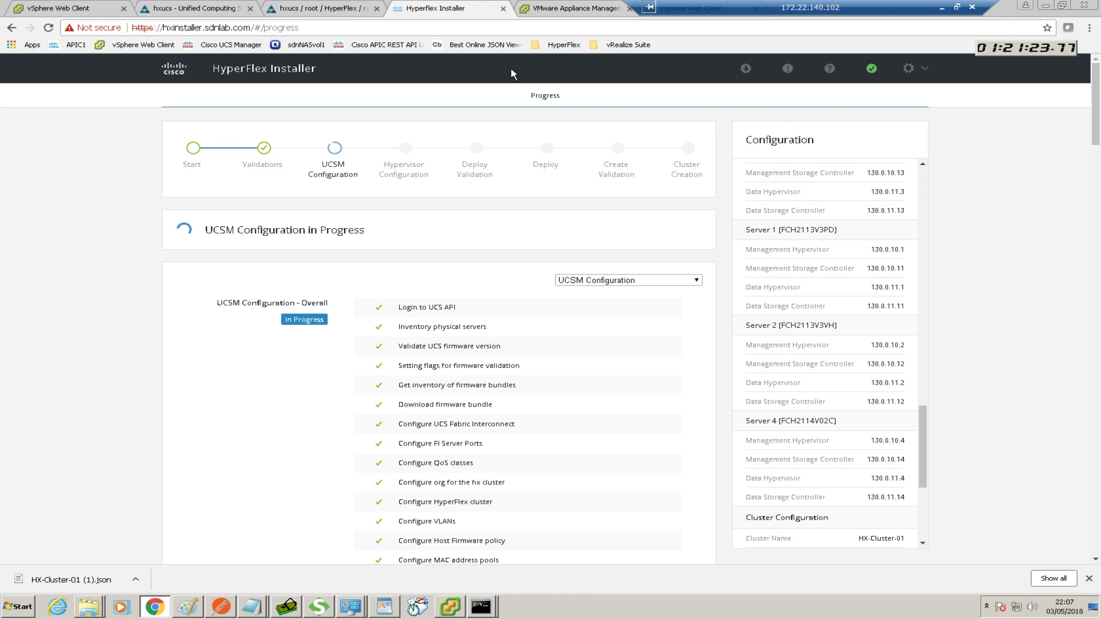
Watch the rack-unit-1 host boot in KVM and check the ping to 130.0.10.1
click(338, 9)
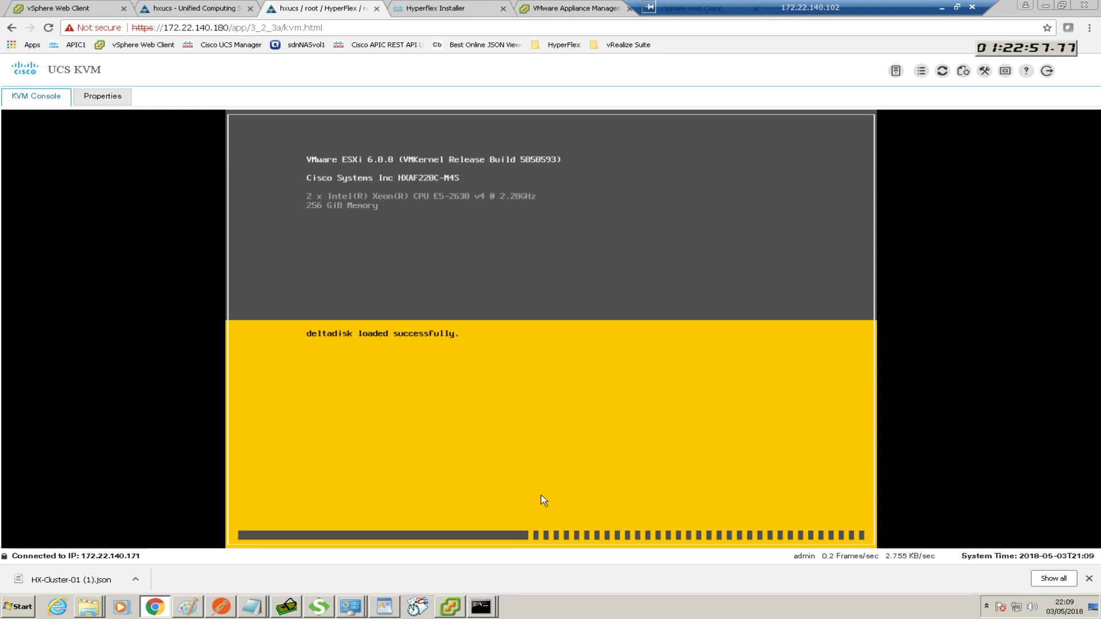
click(480, 607)
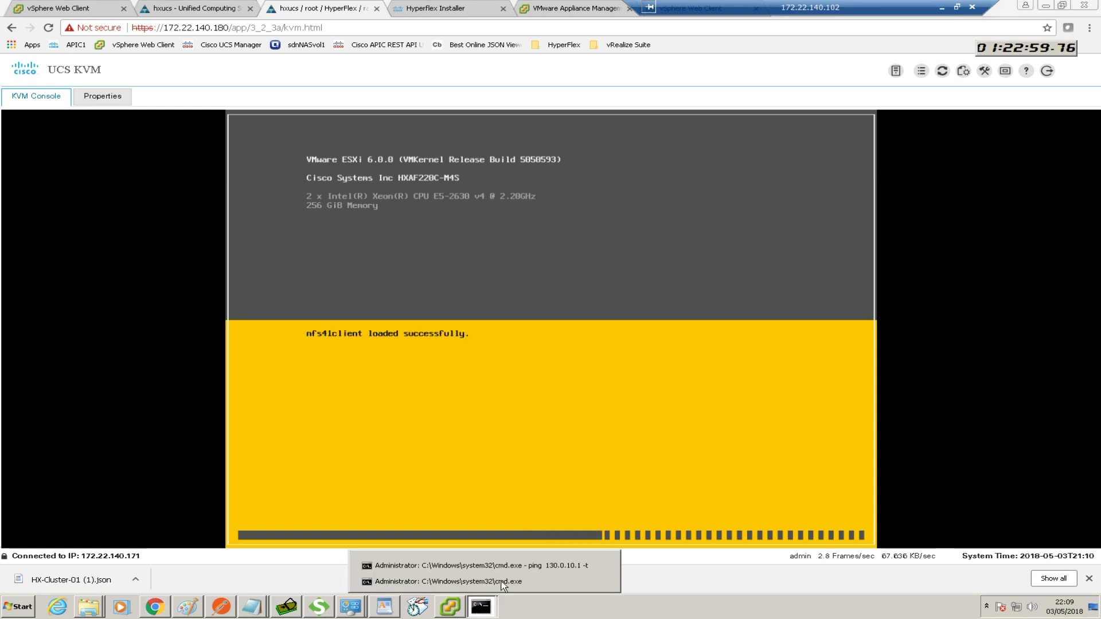
click(520, 568)
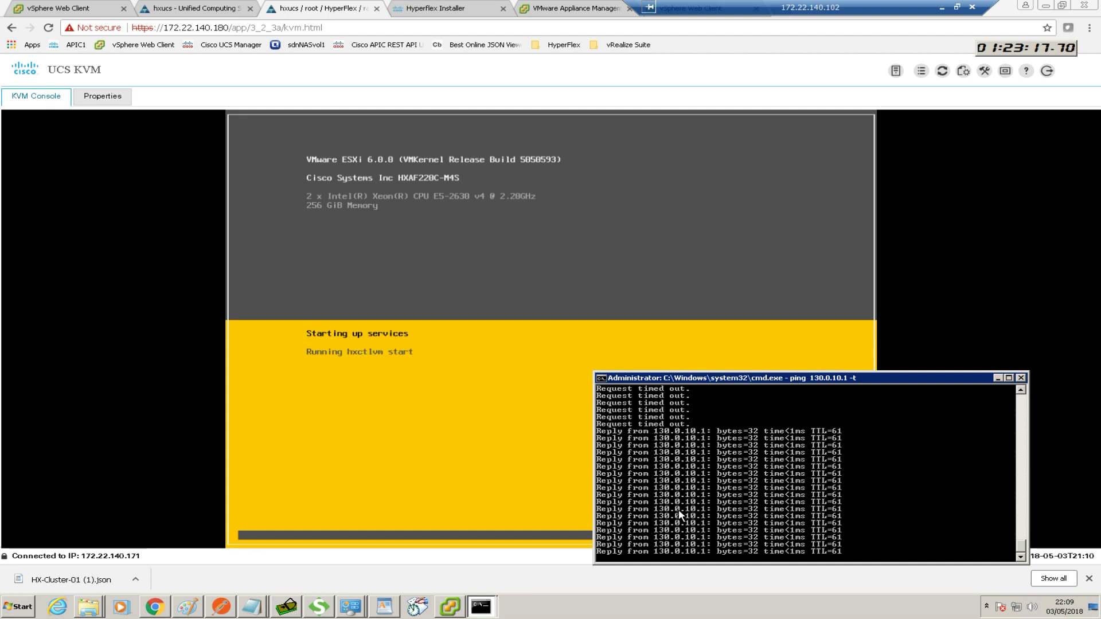
Open a new browser tab and go to the APIC1 login page
drag(705, 9, 782, 10)
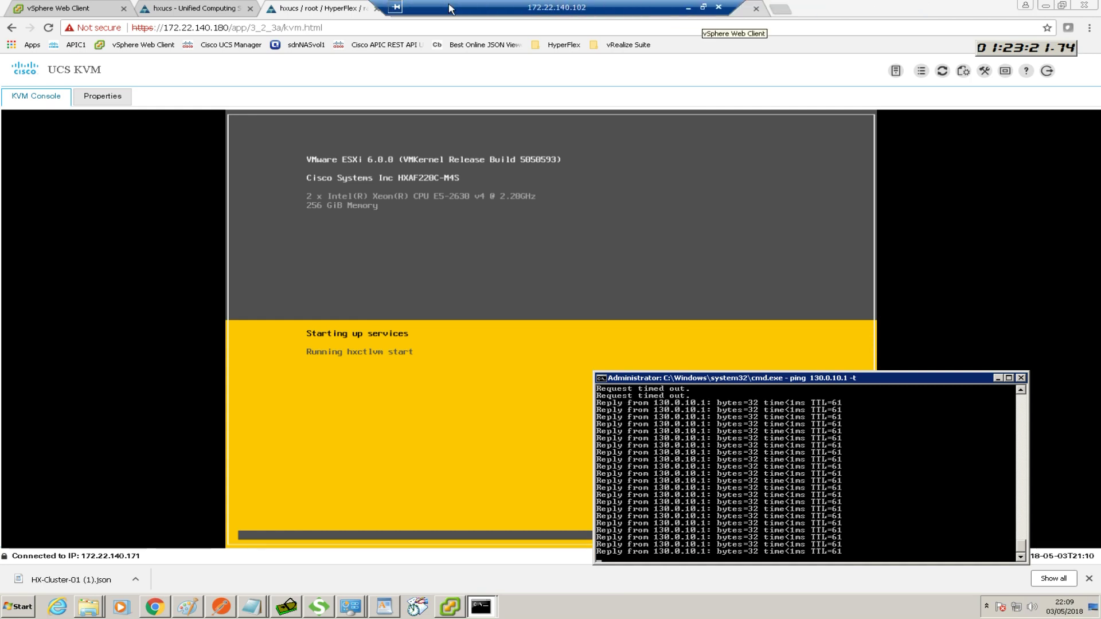
click(786, 5)
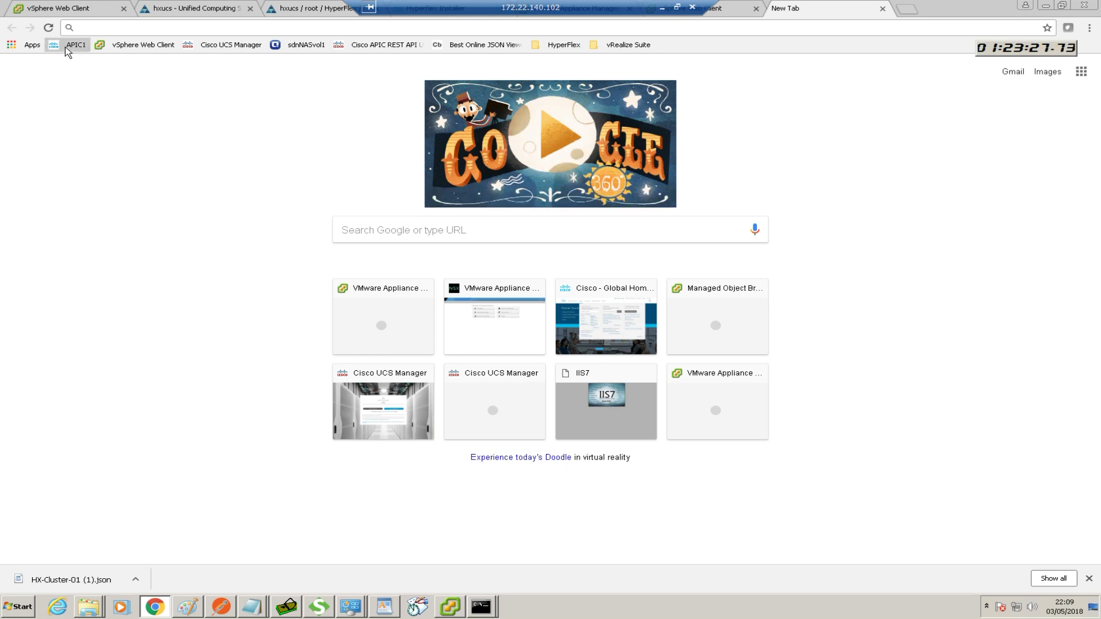
click(68, 51)
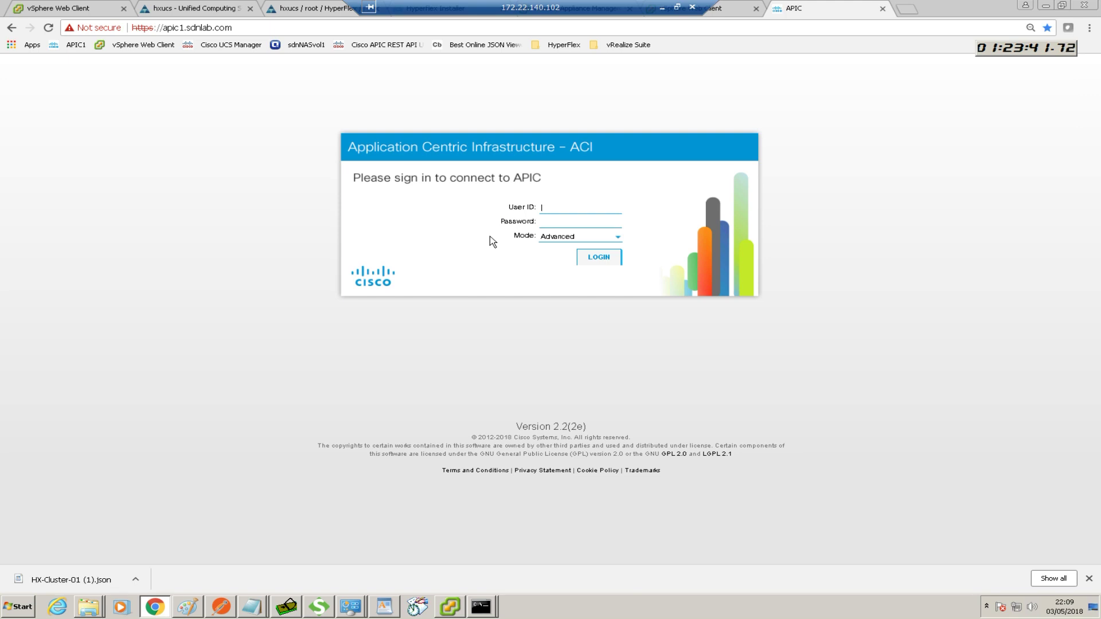
Log in to APIC as admin with the account password and dismiss What's New
text(admin)
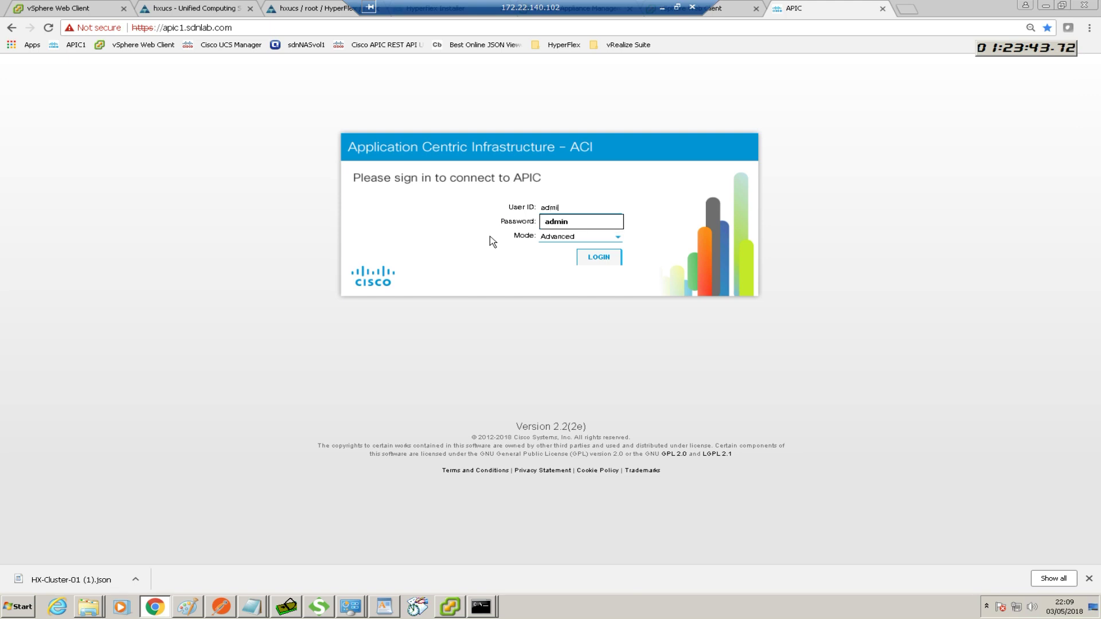
click(535, 252)
click(570, 223)
text(•••••••••)
key(Return)
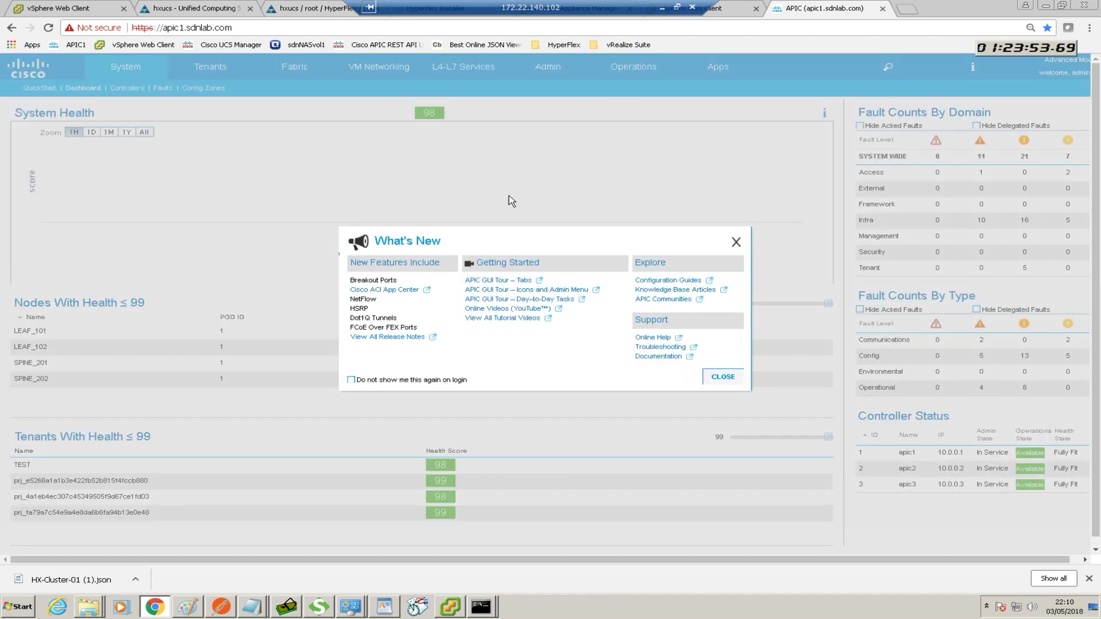
click(734, 241)
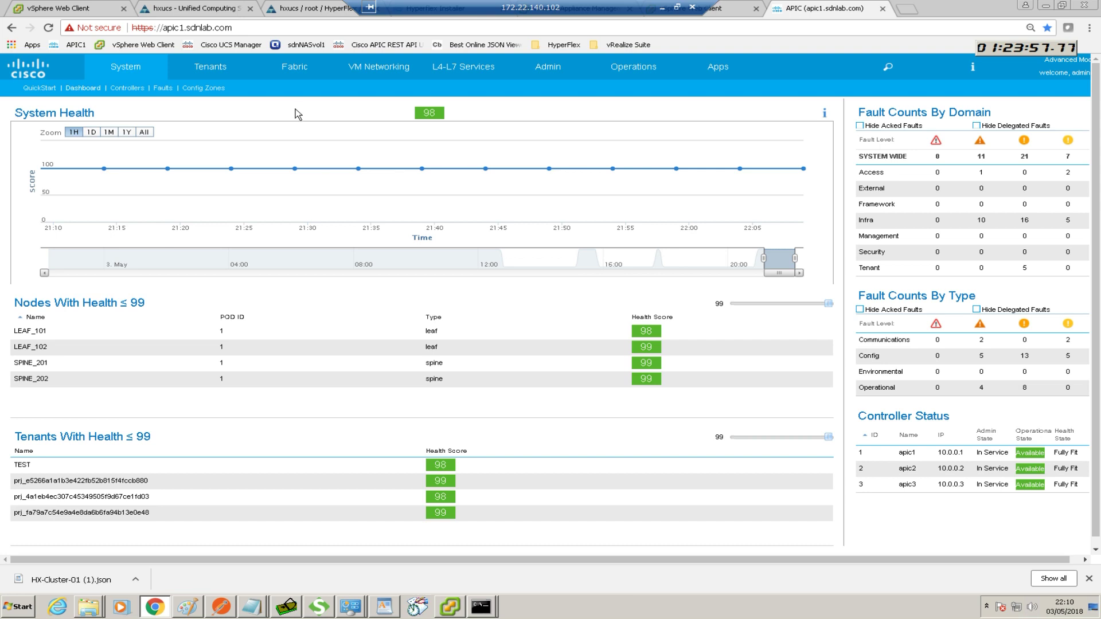
Review the HyperFlex tenant's network topology and bridge domains table
click(211, 67)
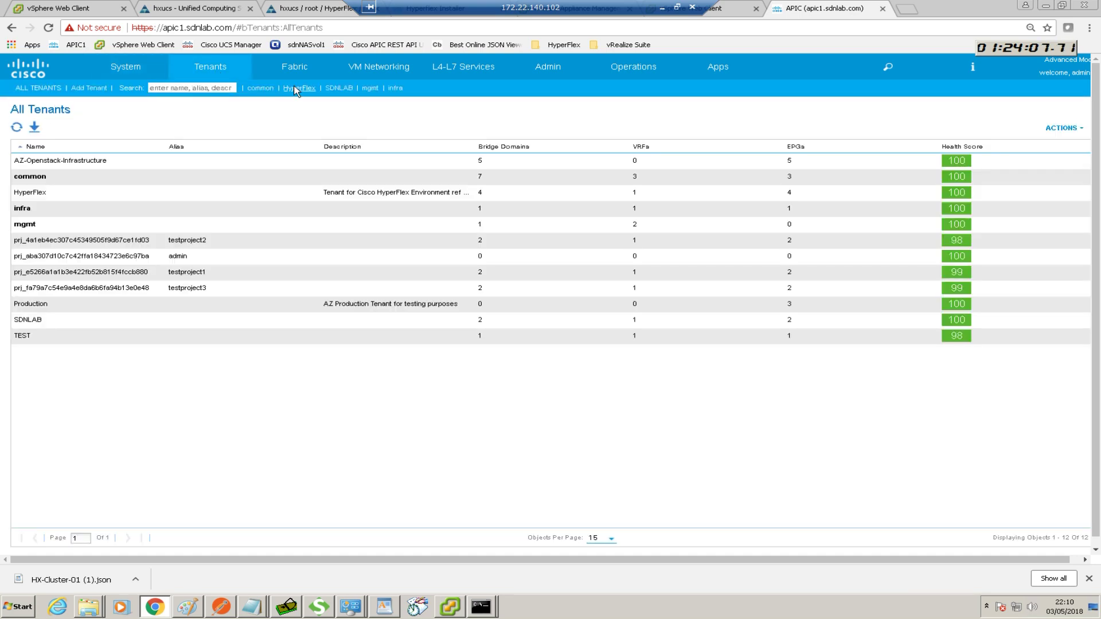
click(296, 89)
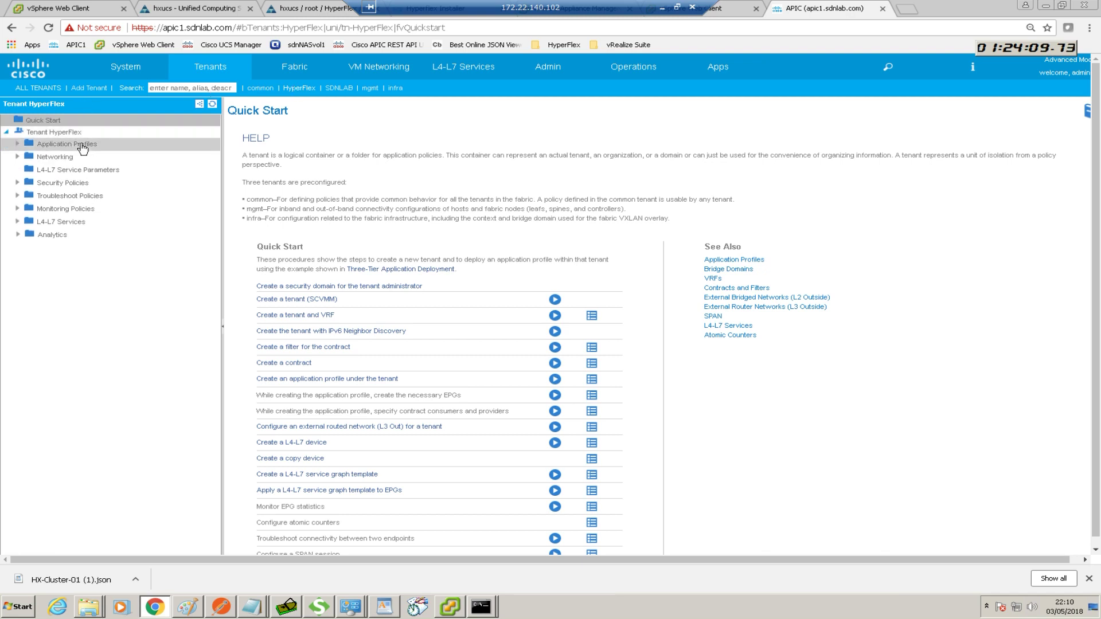
click(18, 144)
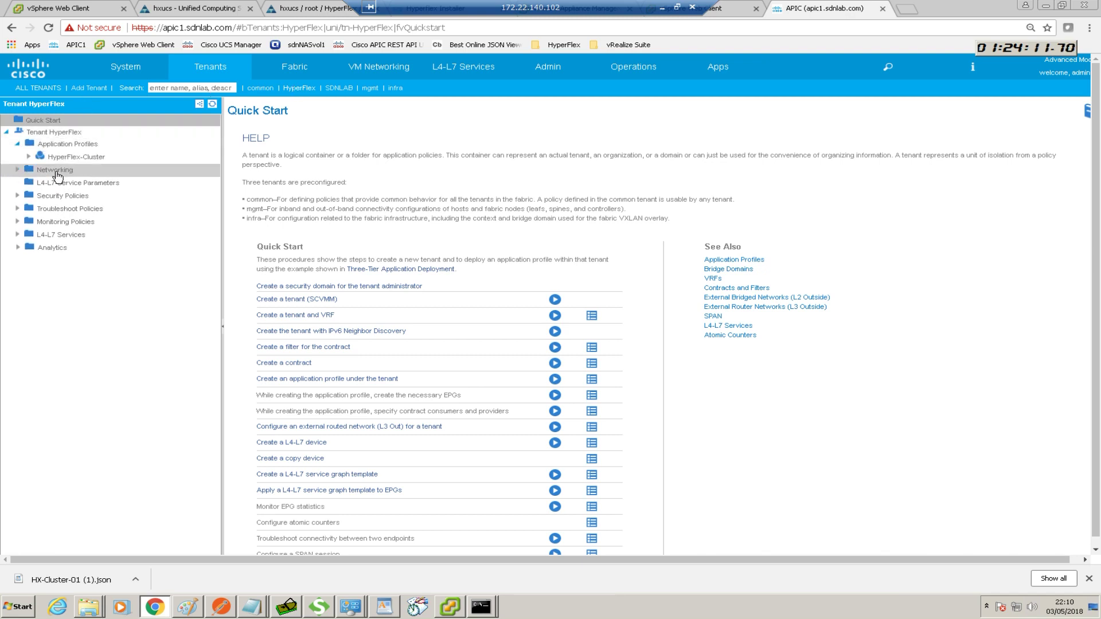
click(56, 171)
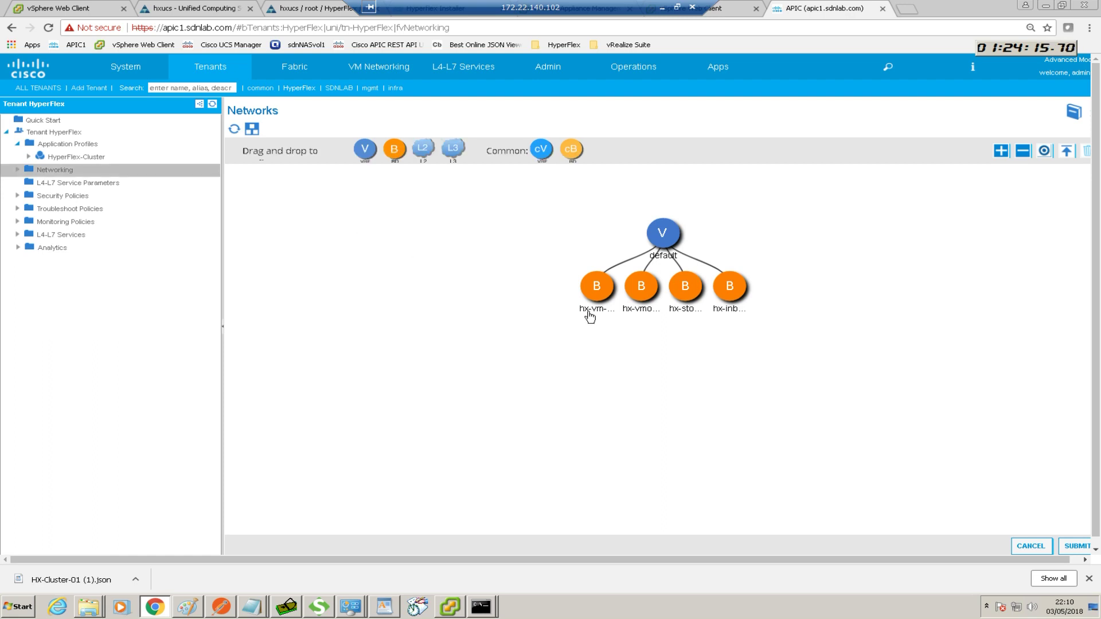
click(253, 130)
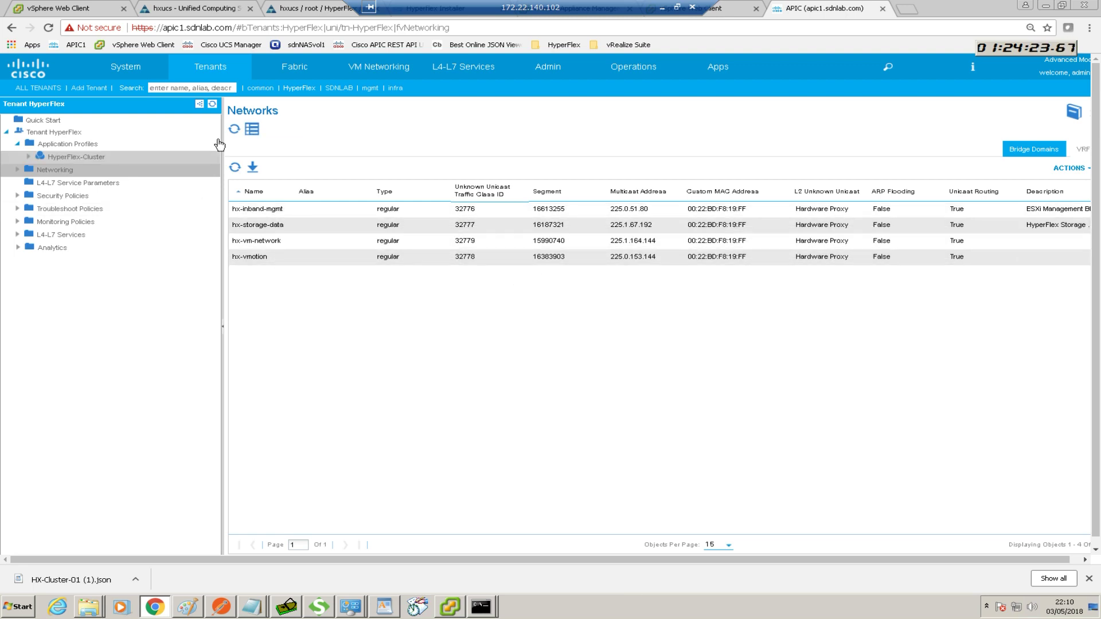
click(252, 129)
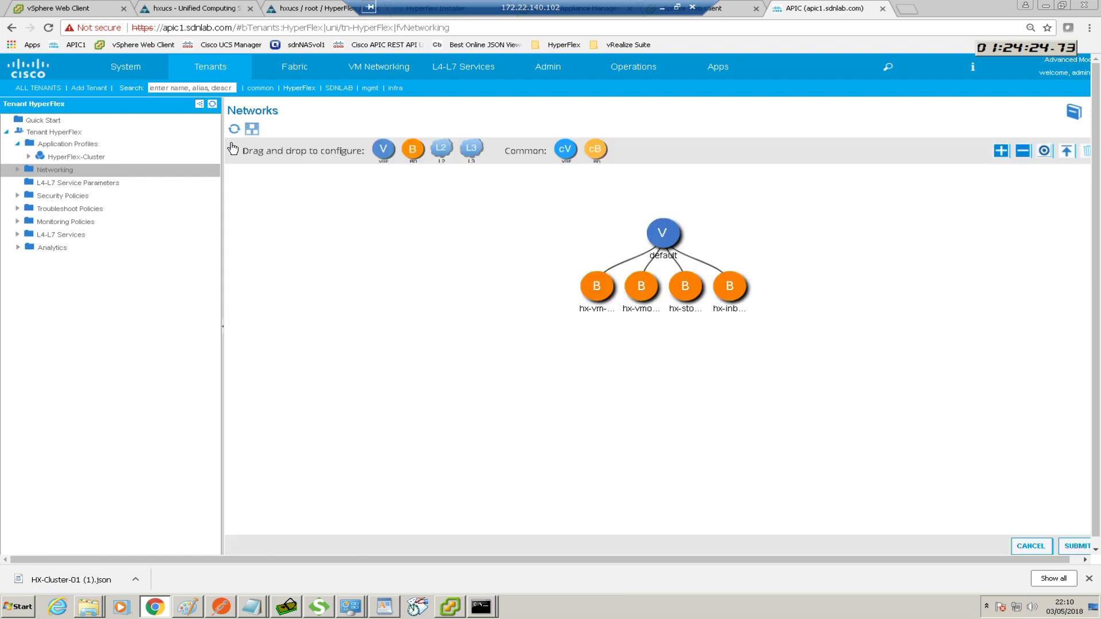
Inspect the HyperFlex-Cluster application profile topology, then close the APIC tab
click(89, 148)
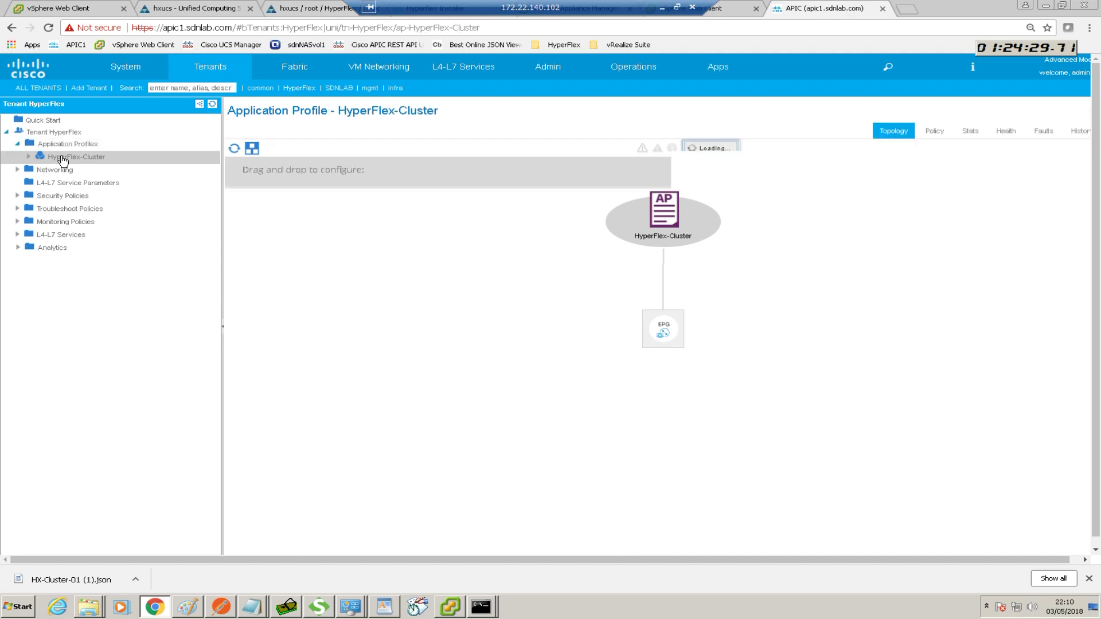
click(63, 160)
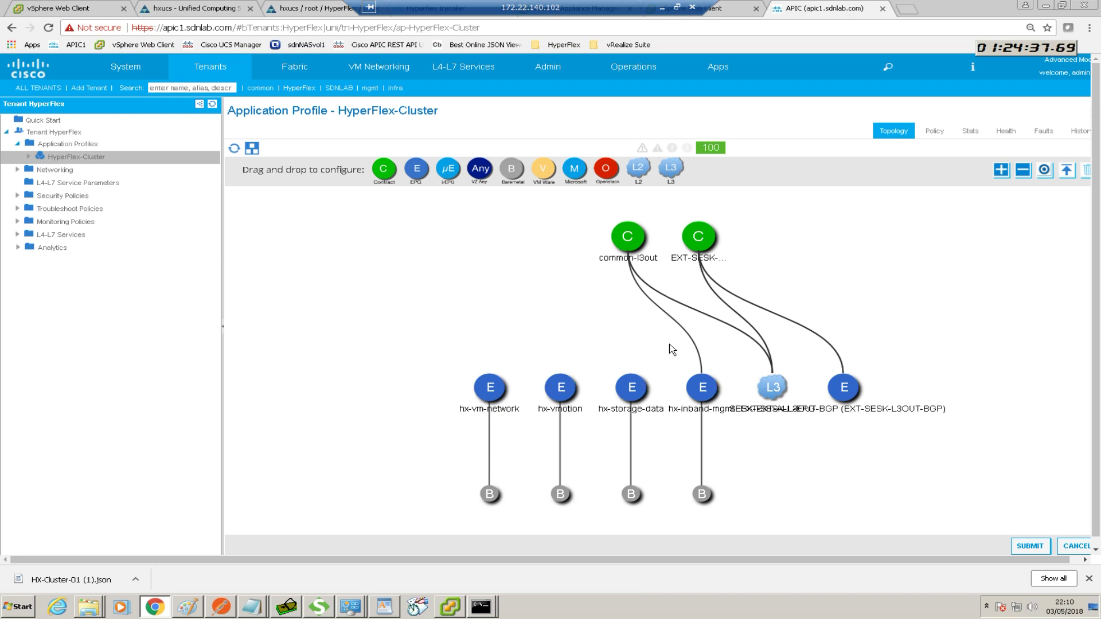
mouse_move(701, 428)
mouse_move(612, 262)
click(882, 8)
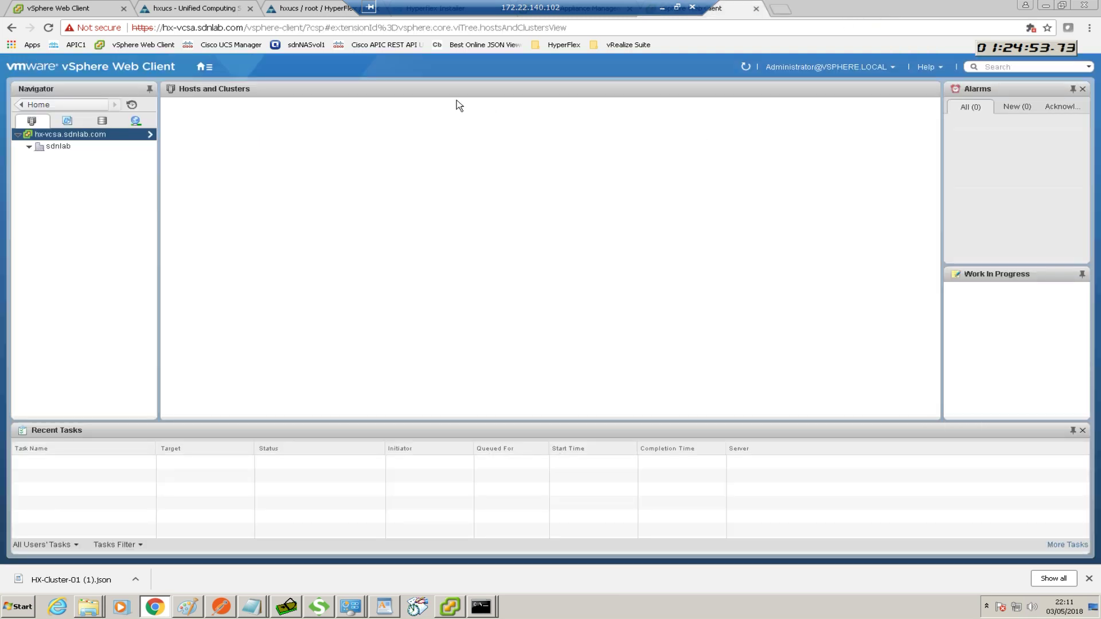
Check Deploy Validation progress, then confirm hx-vcsa.sdnlab.com appliance health is Good
drag(449, 8, 709, 8)
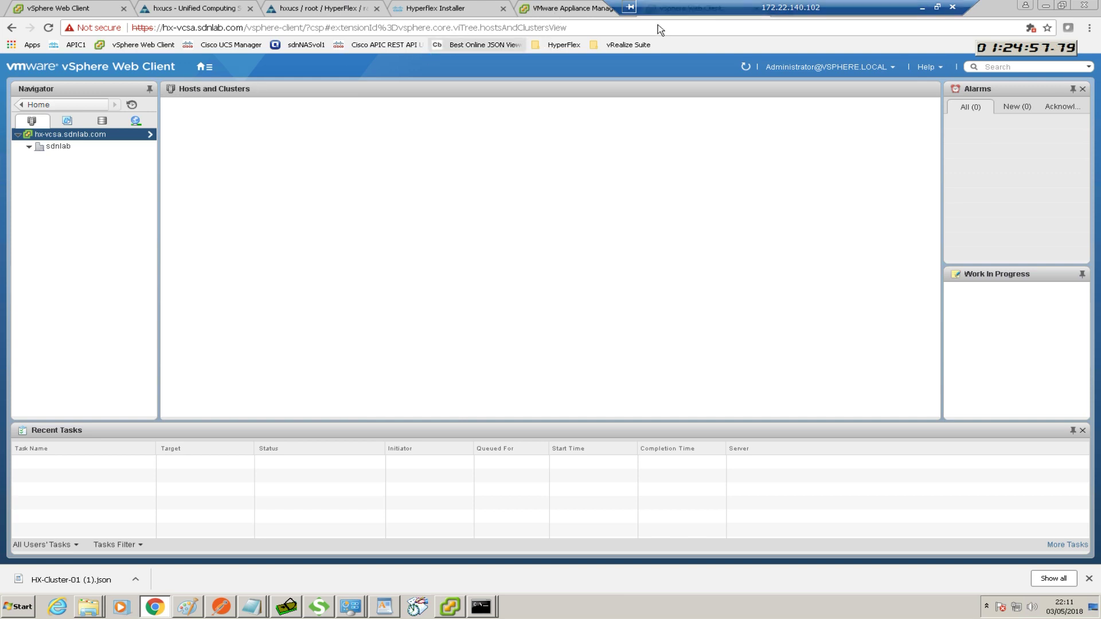
drag(672, 12, 697, 11)
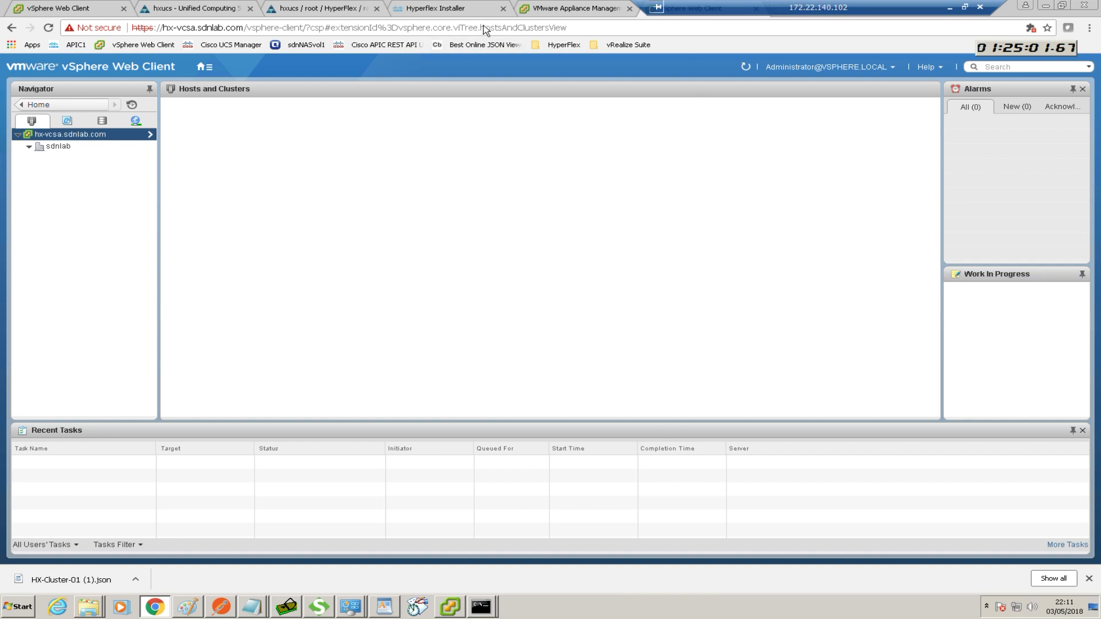
click(419, 12)
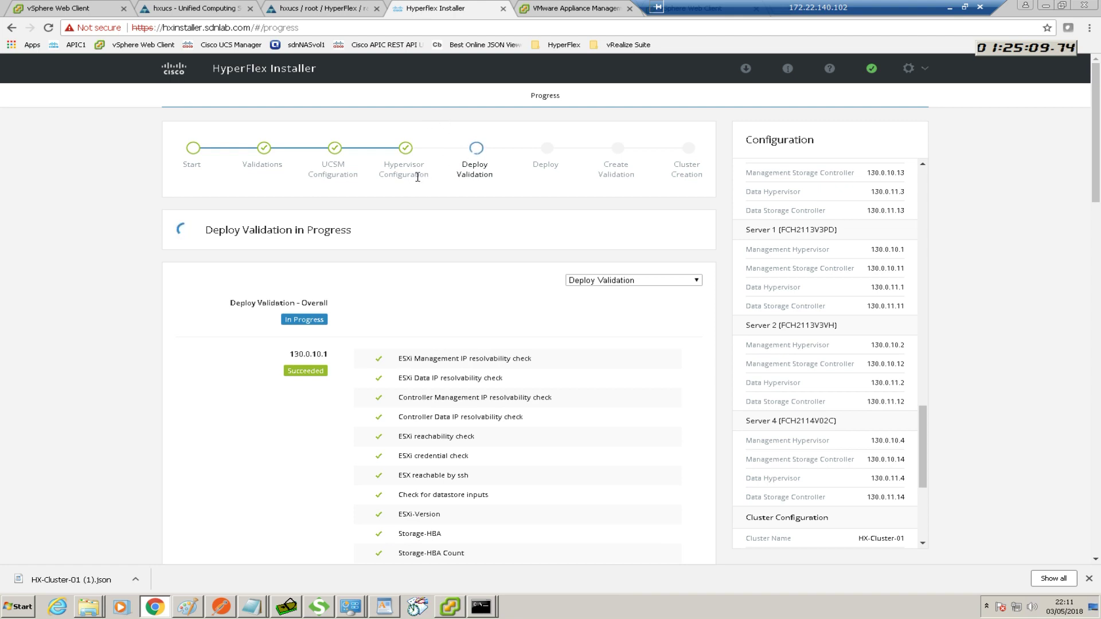
click(575, 8)
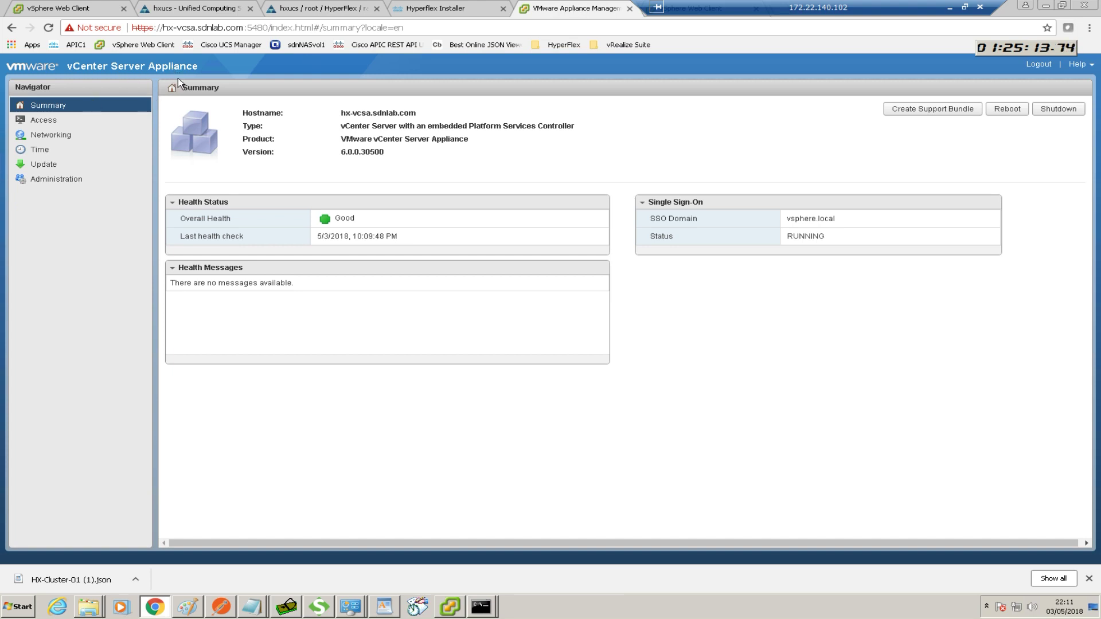
Close the appliance summary, collapse sdnlab, and view the installer's per-host Deploy progress
click(629, 9)
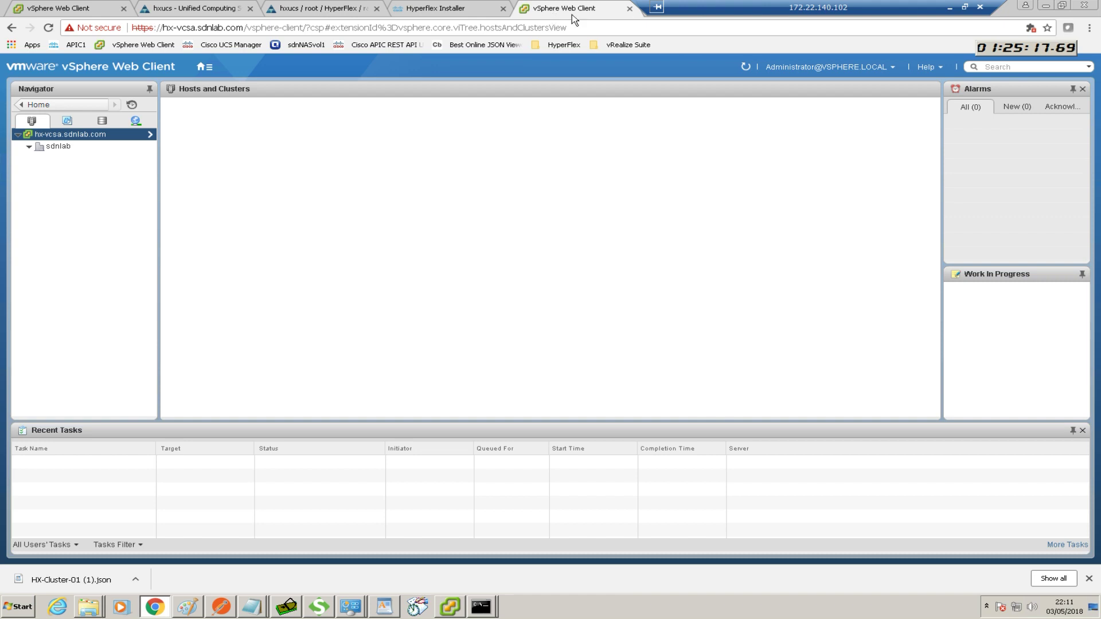
click(29, 147)
drag(749, 9, 818, 8)
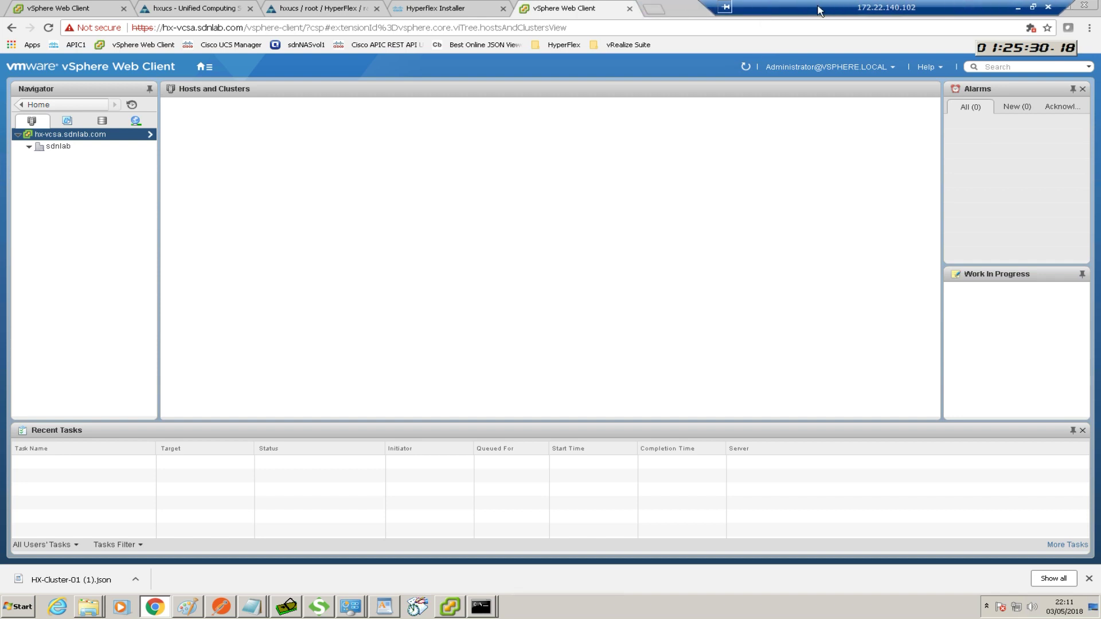
click(454, 9)
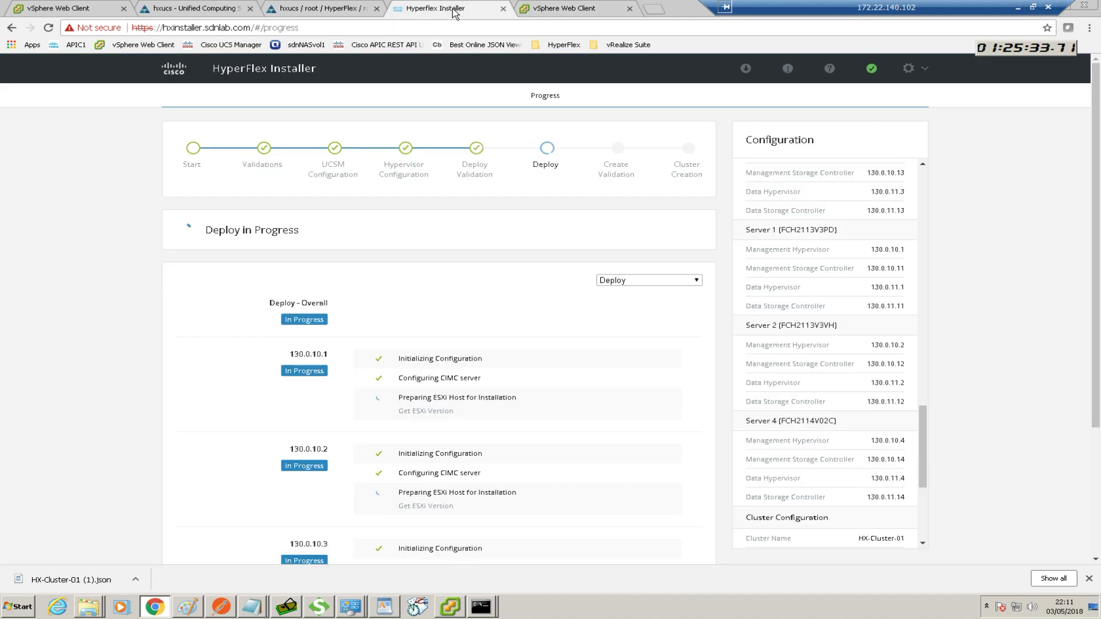
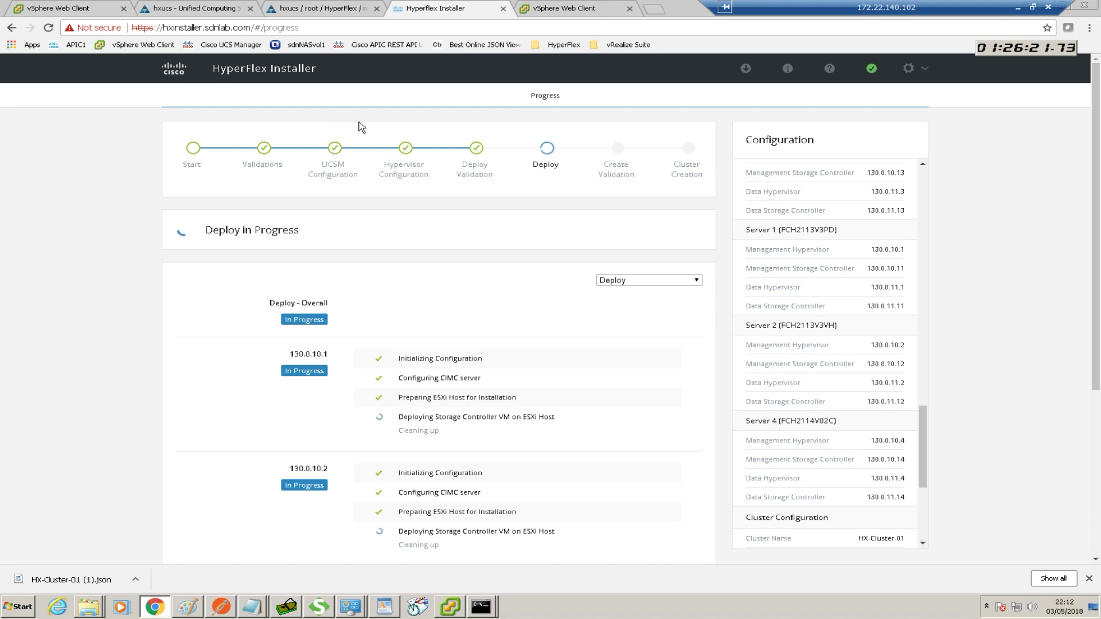
Glance at the vSphere inventory, then raise the command window pinging 130.0.10.1 over the deploy progress
click(568, 9)
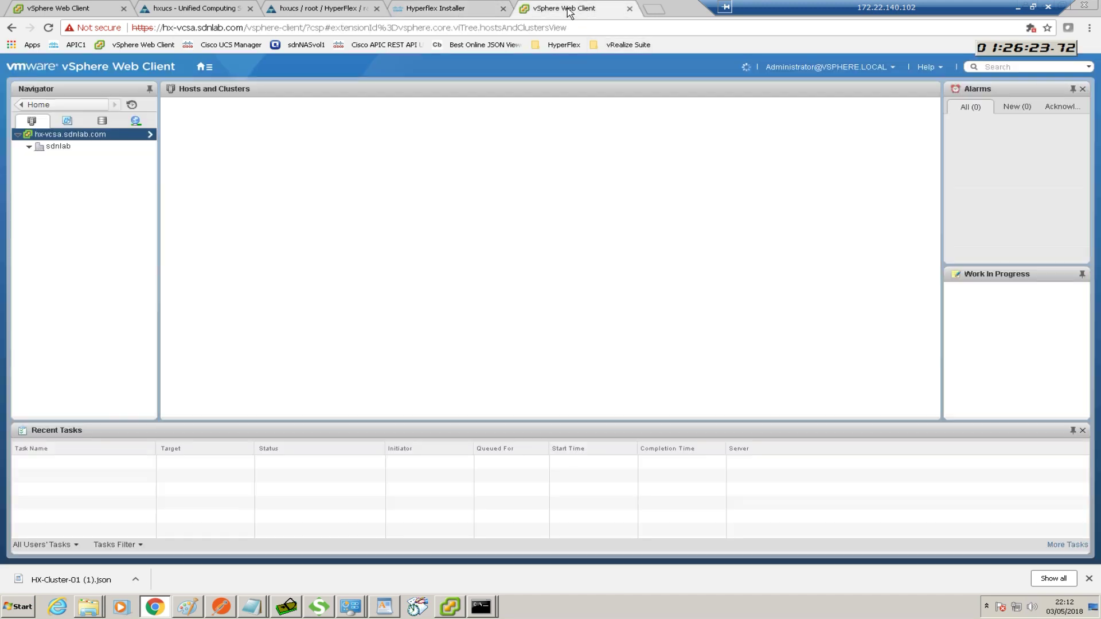
click(27, 147)
click(445, 9)
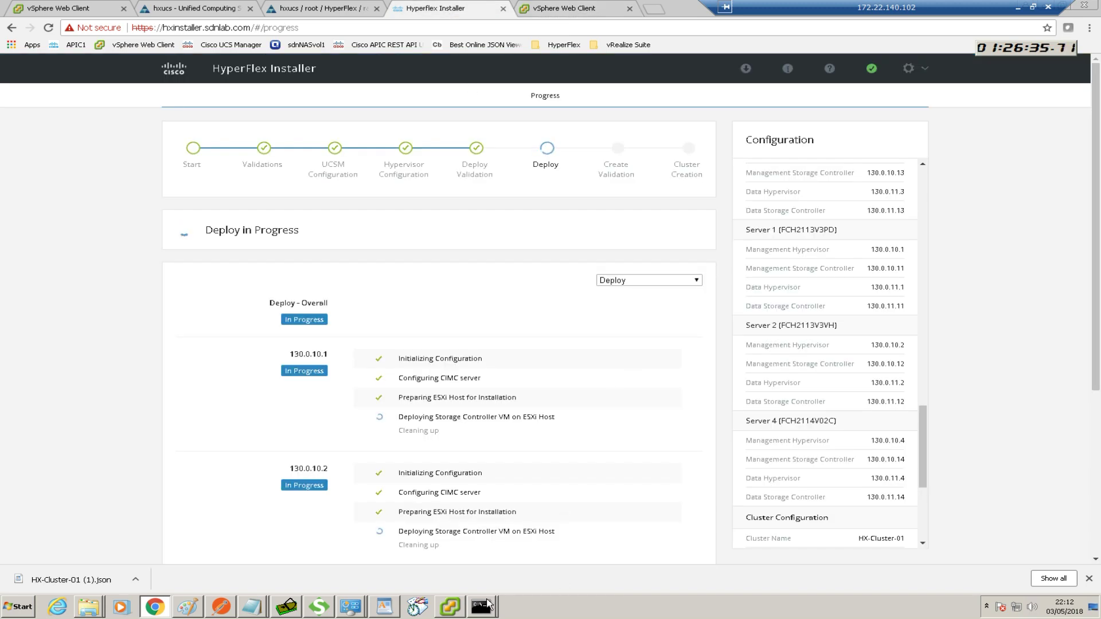
click(480, 607)
Stop the 130.0.10.1 ping and confirm host 130.0.10.2 replies to ping
click(517, 563)
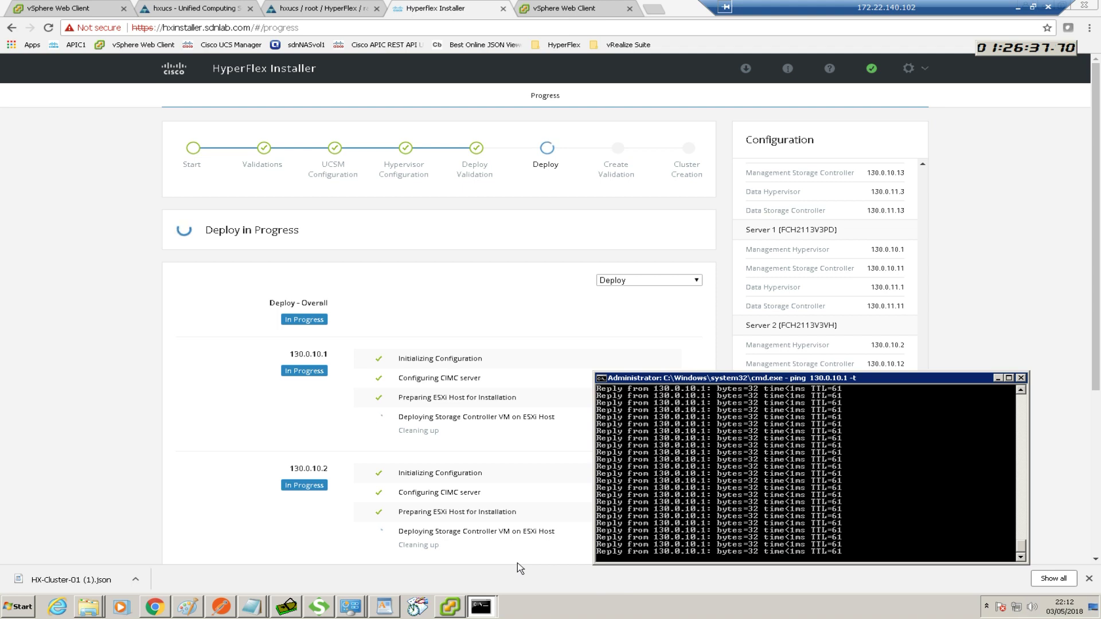
key(ctrl+c)
key(Up)
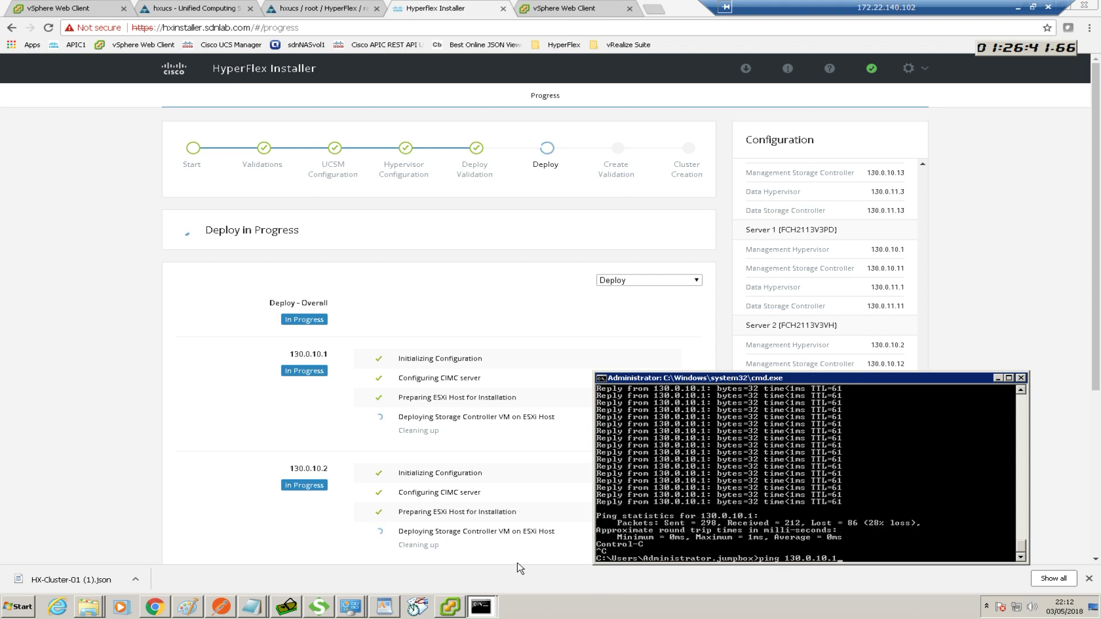
key(BackSpace)
text(2)
key(Return)
key(ctrl+c)
Confirm hosts 130.0.10.3 and 130.0.10.4 reply to ping, then minimize the command window
key(Up)
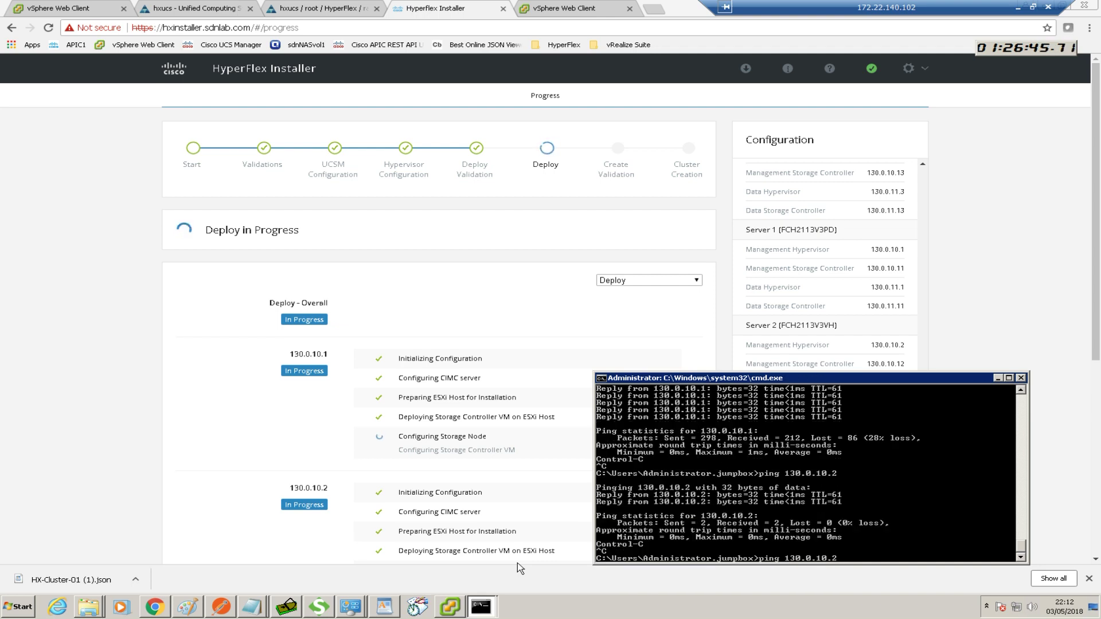
text(3)
key(Return)
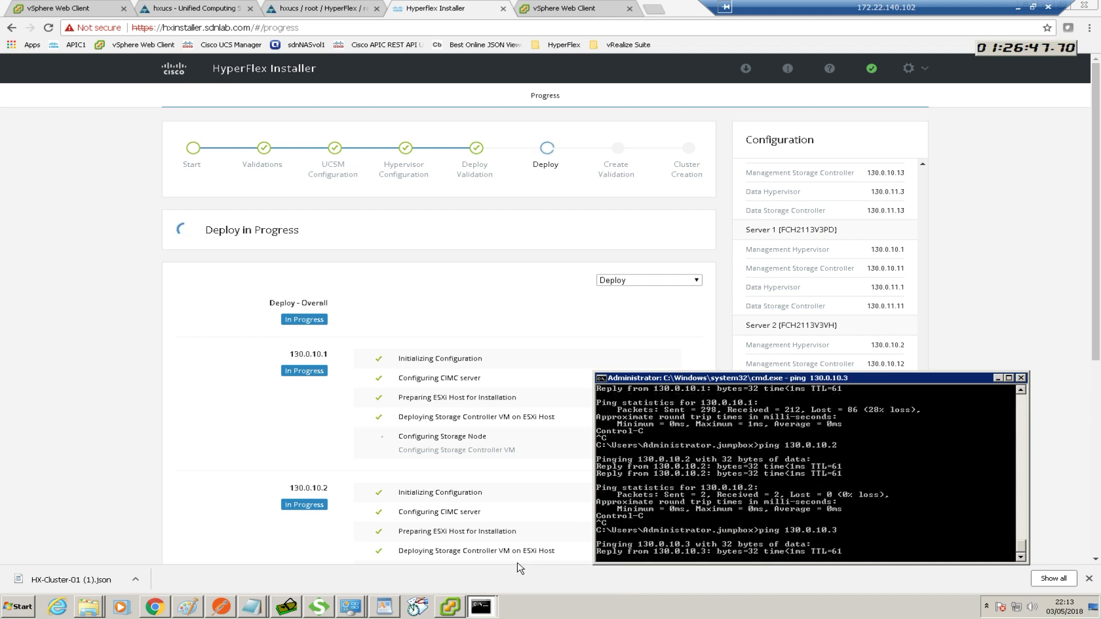
key(ctrl+c)
key(Up)
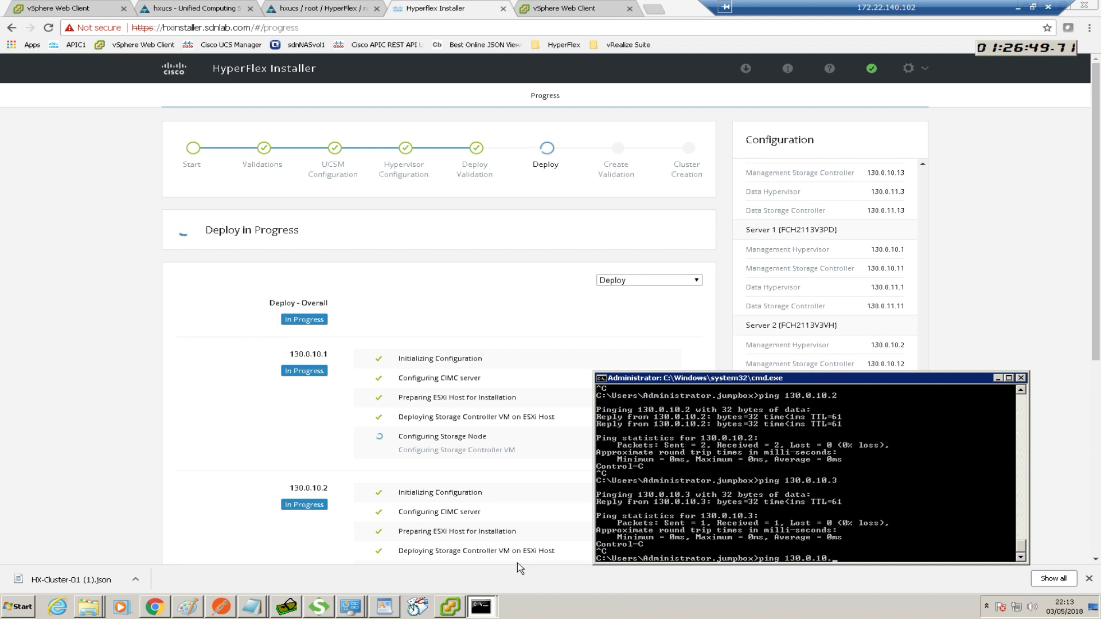
text(4)
key(Return)
key(ctrl+c)
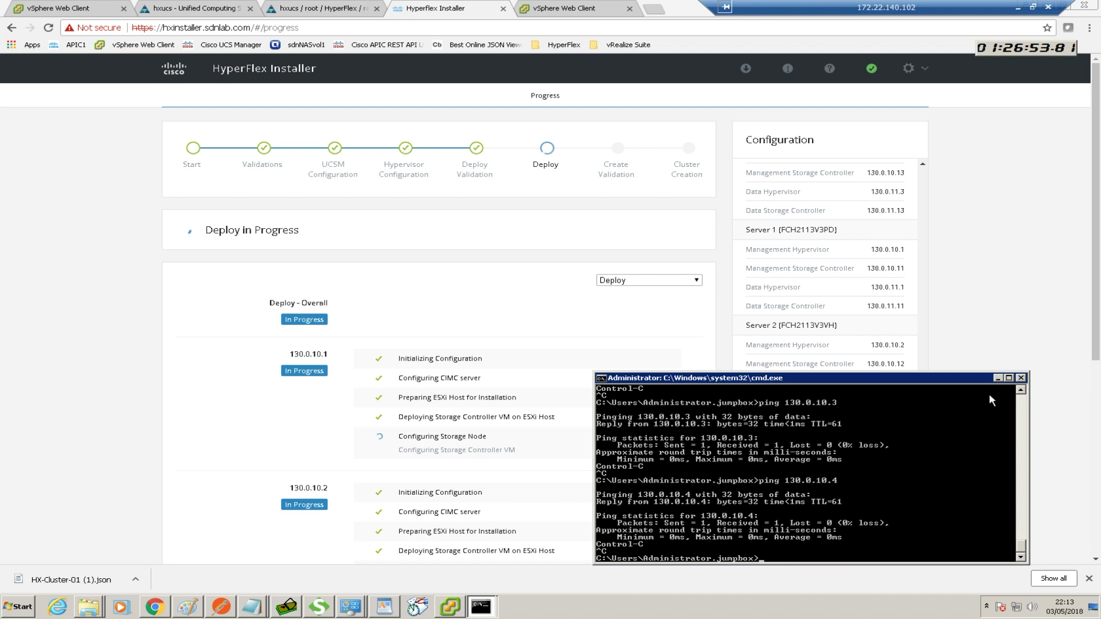
click(997, 378)
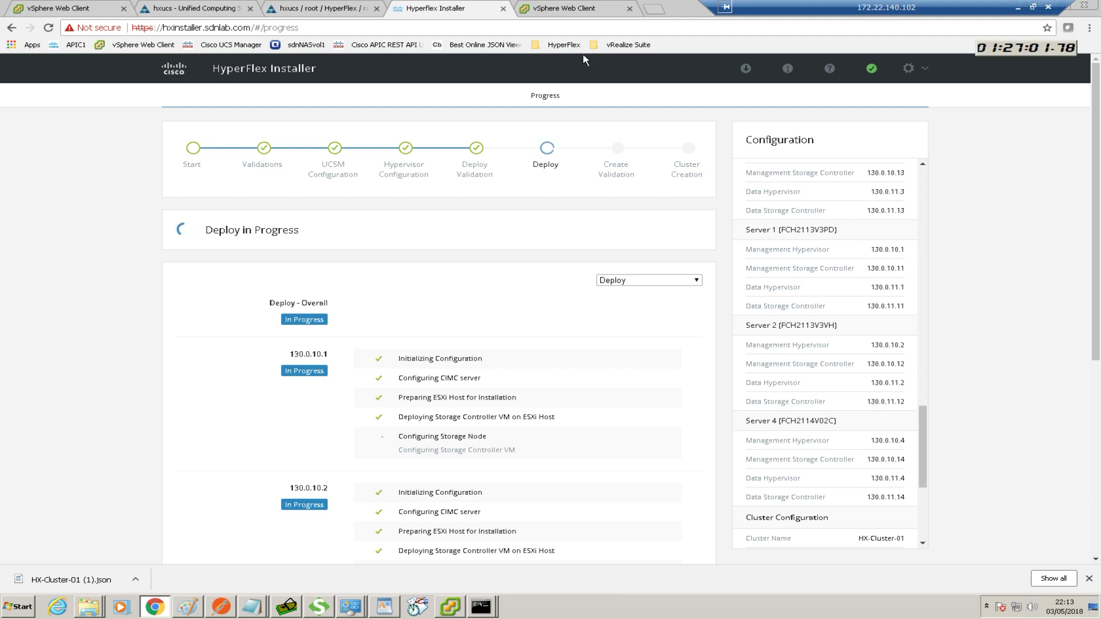
click(567, 11)
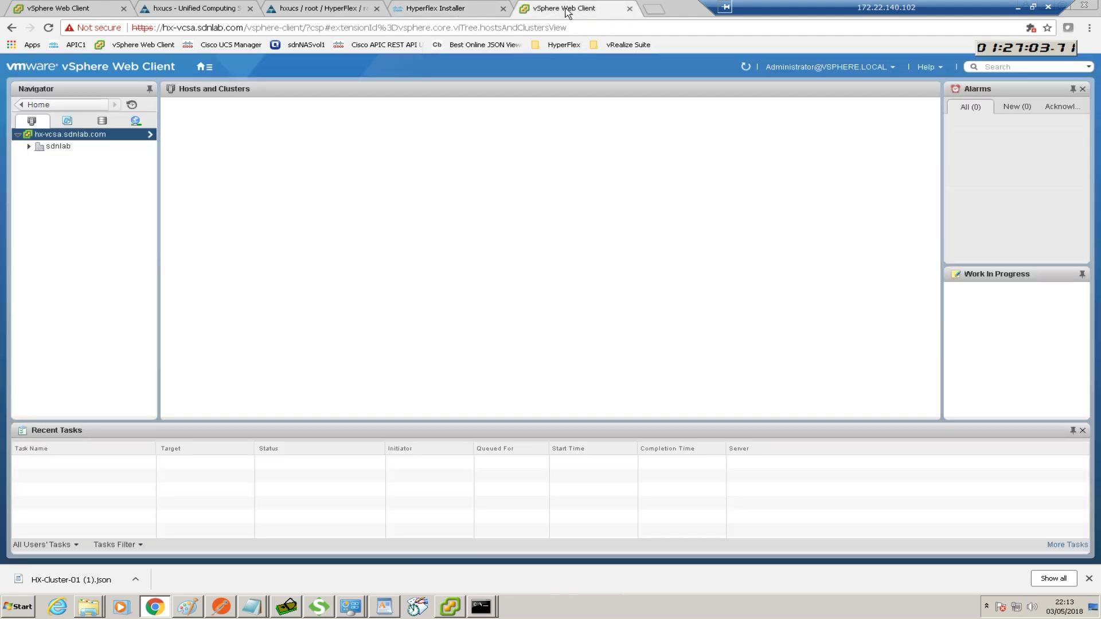
click(30, 148)
click(466, 9)
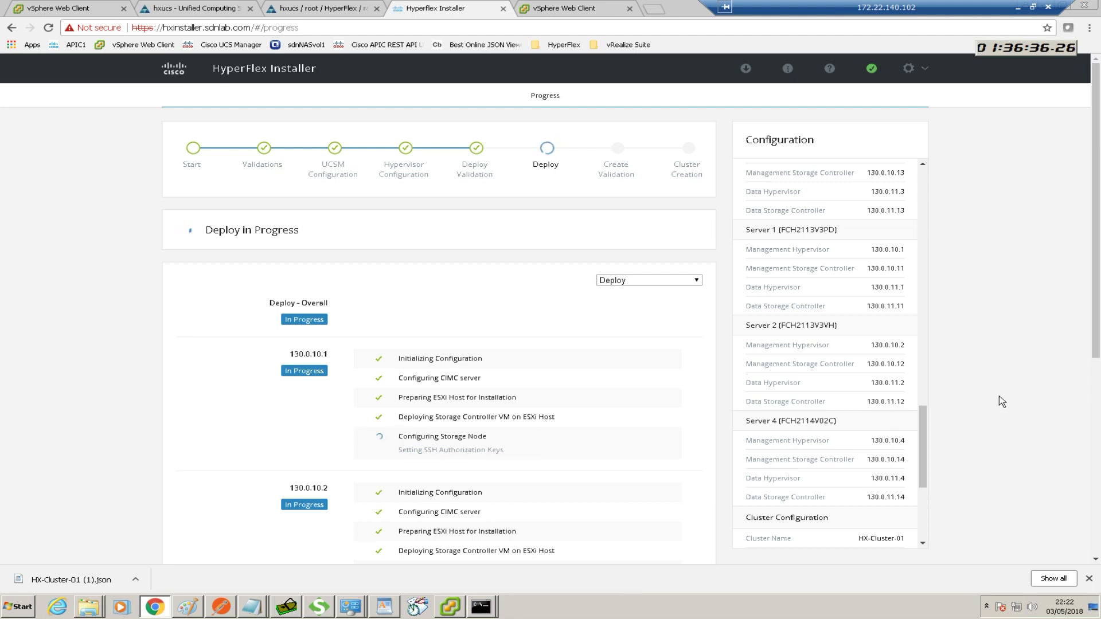
click(923, 389)
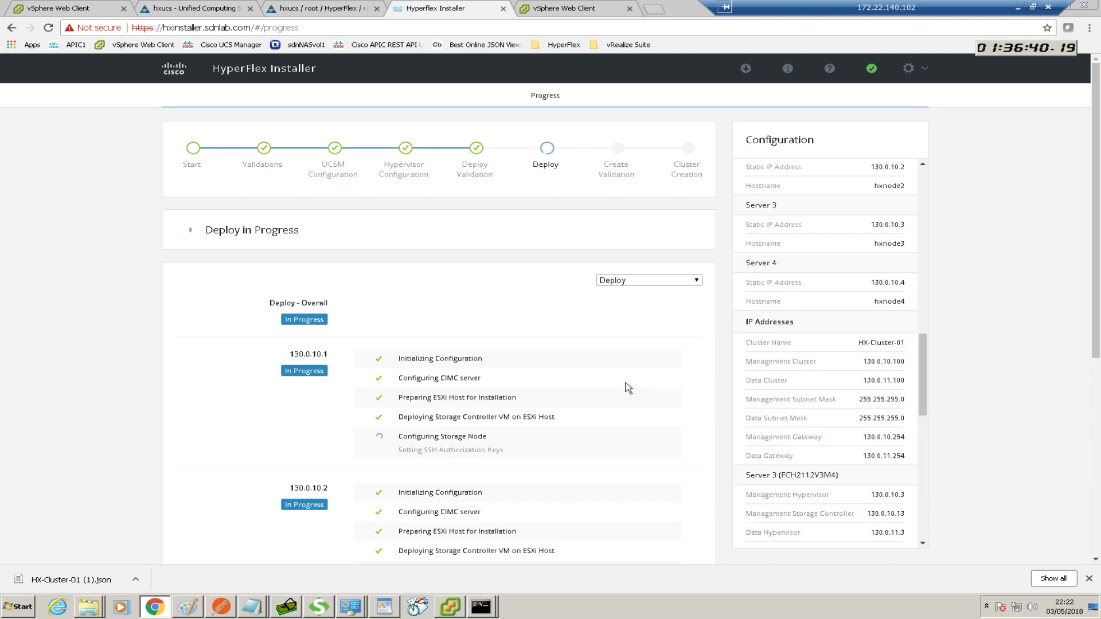
scroll(625, 384, down, 4)
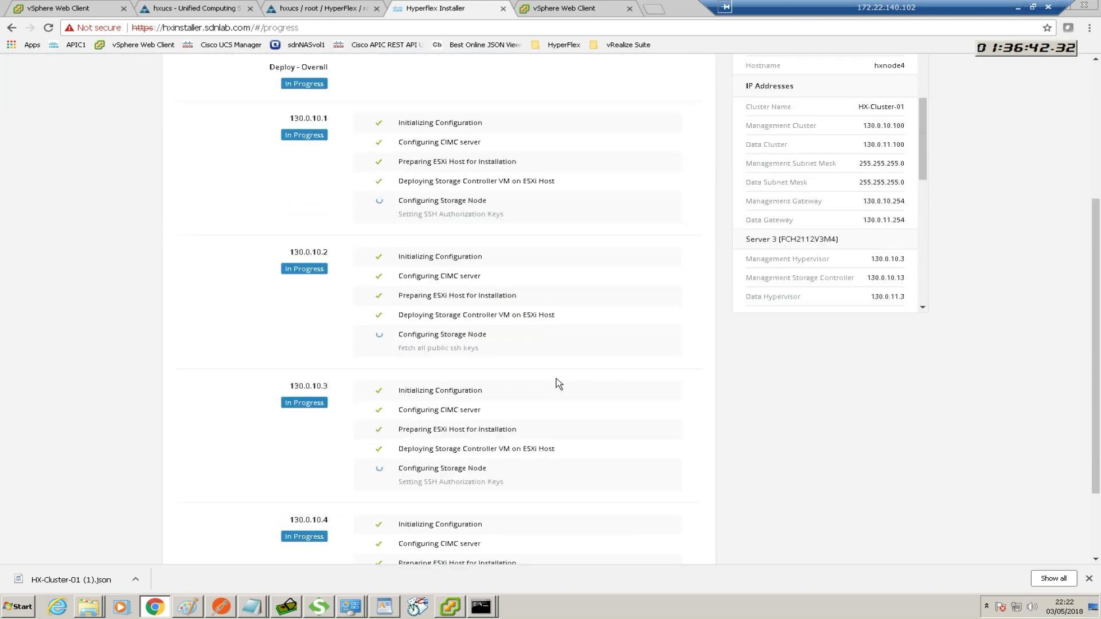
scroll(556, 379, down, 1)
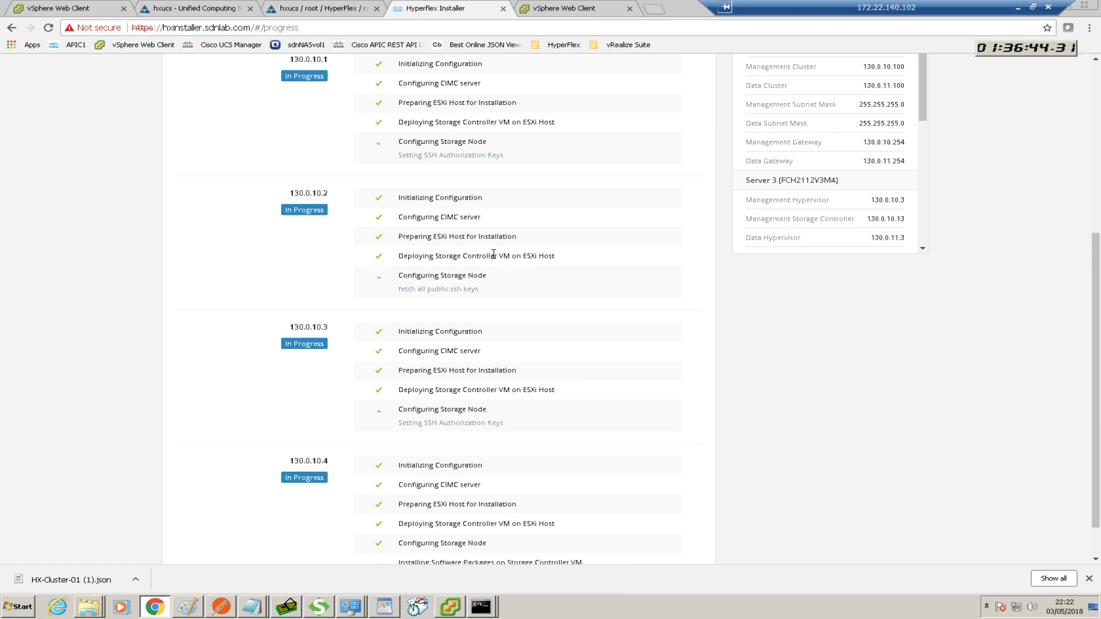
scroll(493, 267, down, 1)
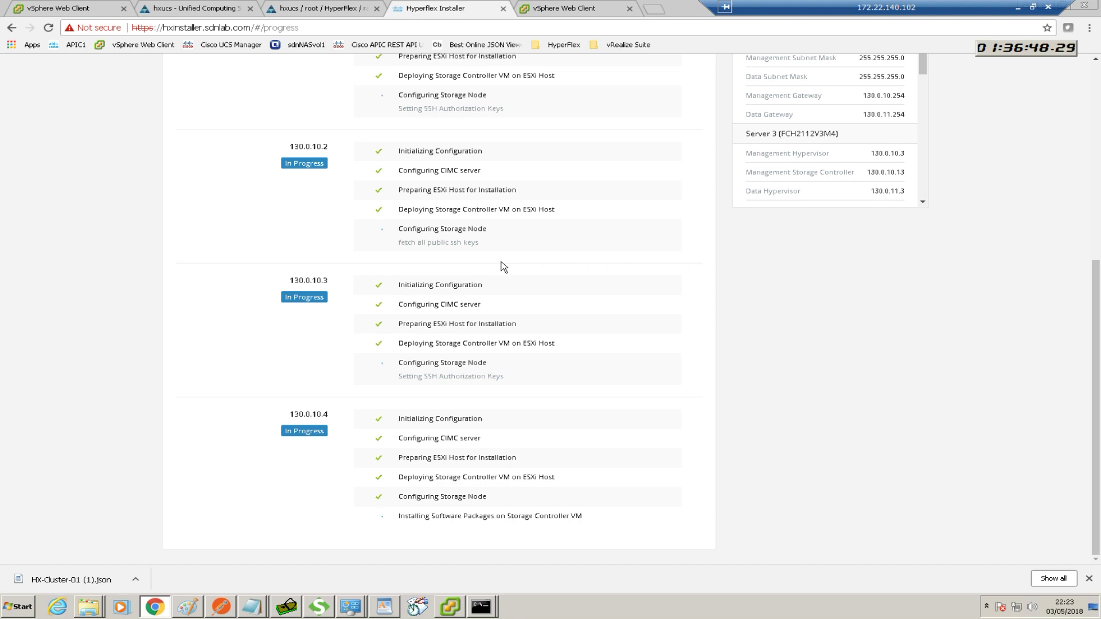
scroll(502, 265, up, 1)
scroll(502, 265, up, 1)
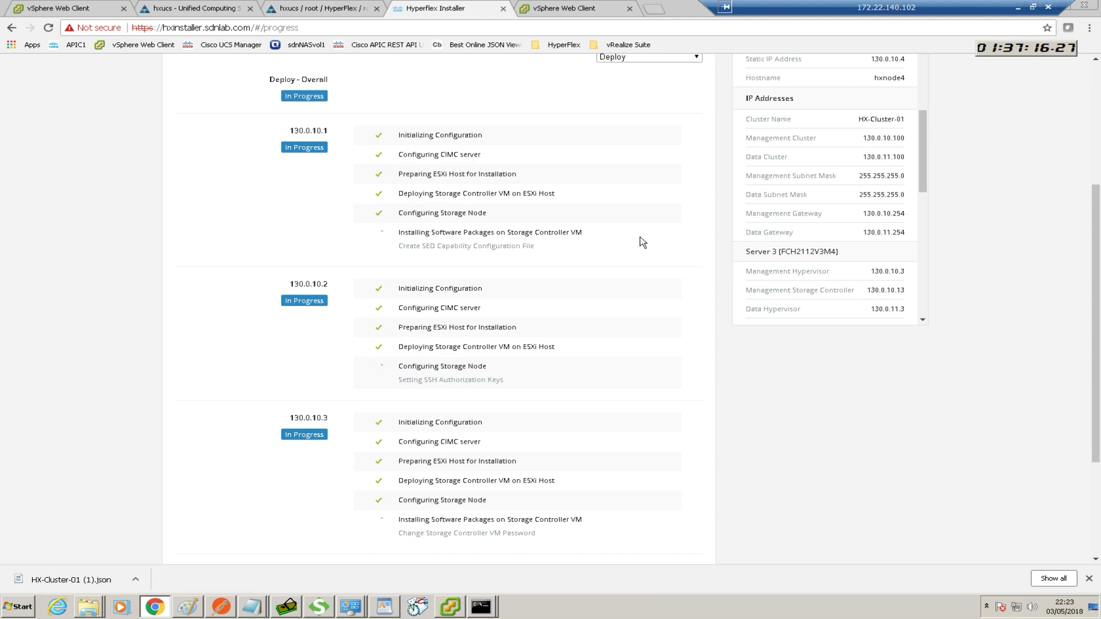
scroll(642, 242, up, 4)
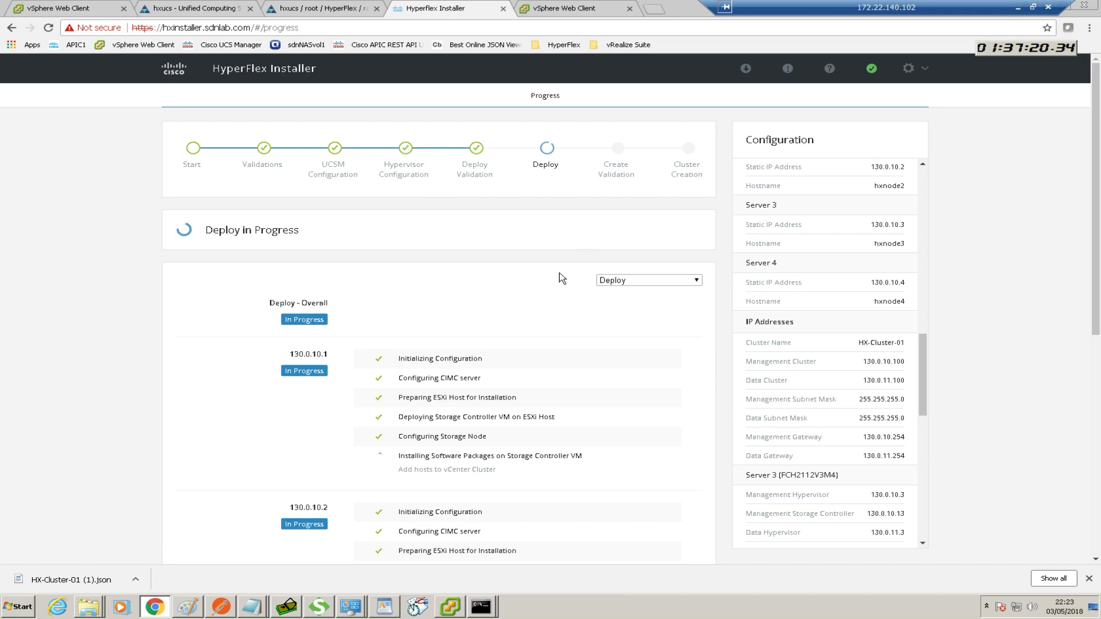
Follow Deploy progress until the nodes succeed and Create Validation starts, then view vSphere's recent cluster tasks
scroll(555, 264, down, 4)
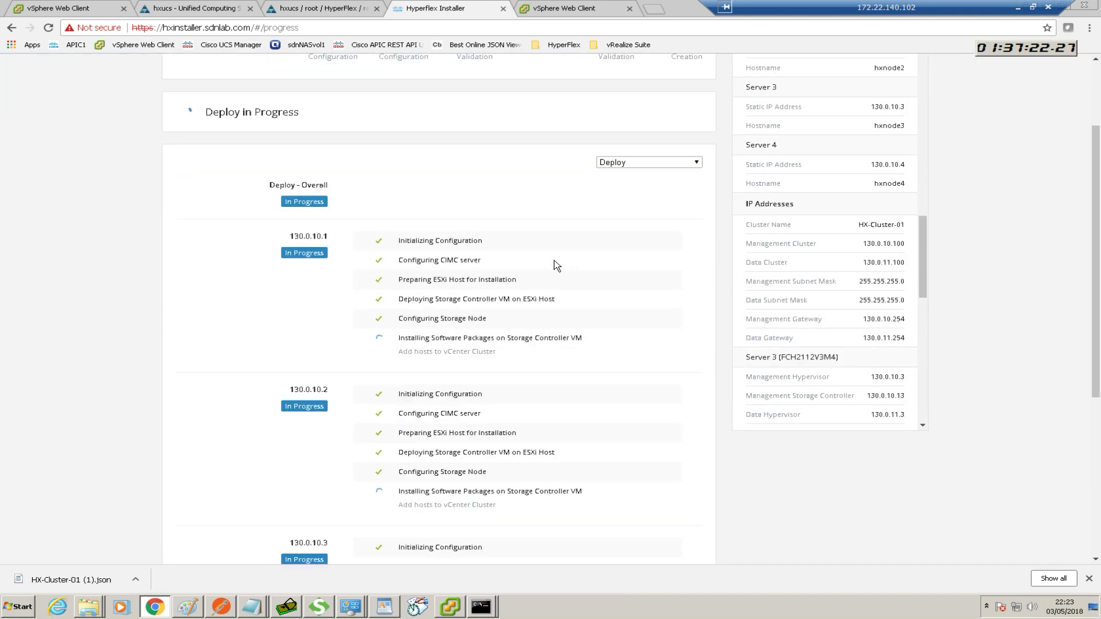
scroll(555, 265, down, 3)
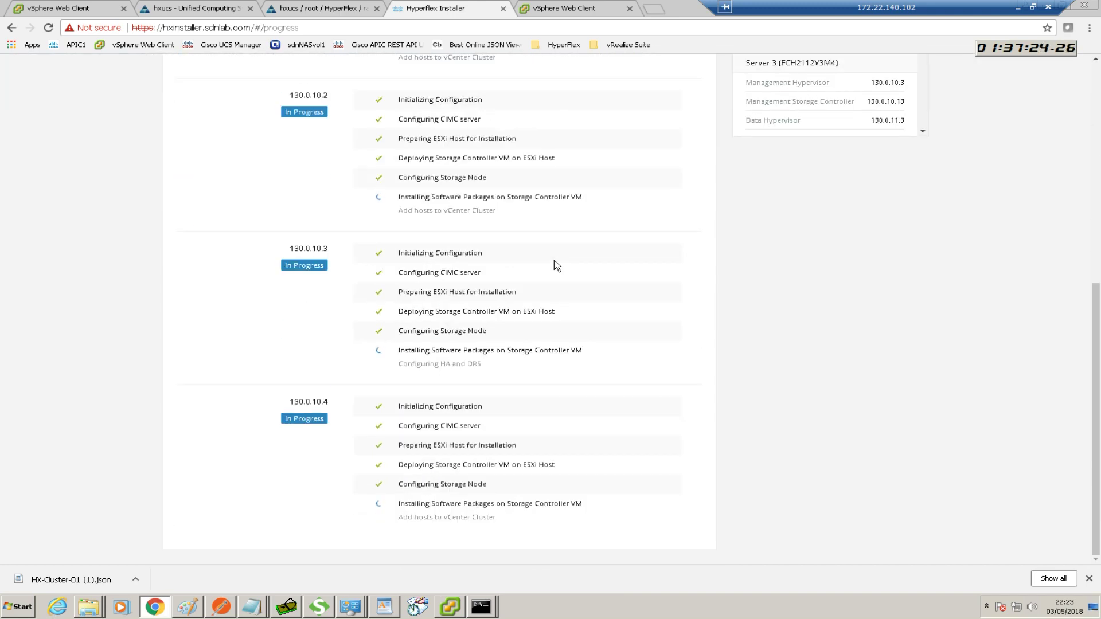
scroll(555, 265, up, 3)
scroll(555, 265, up, 1)
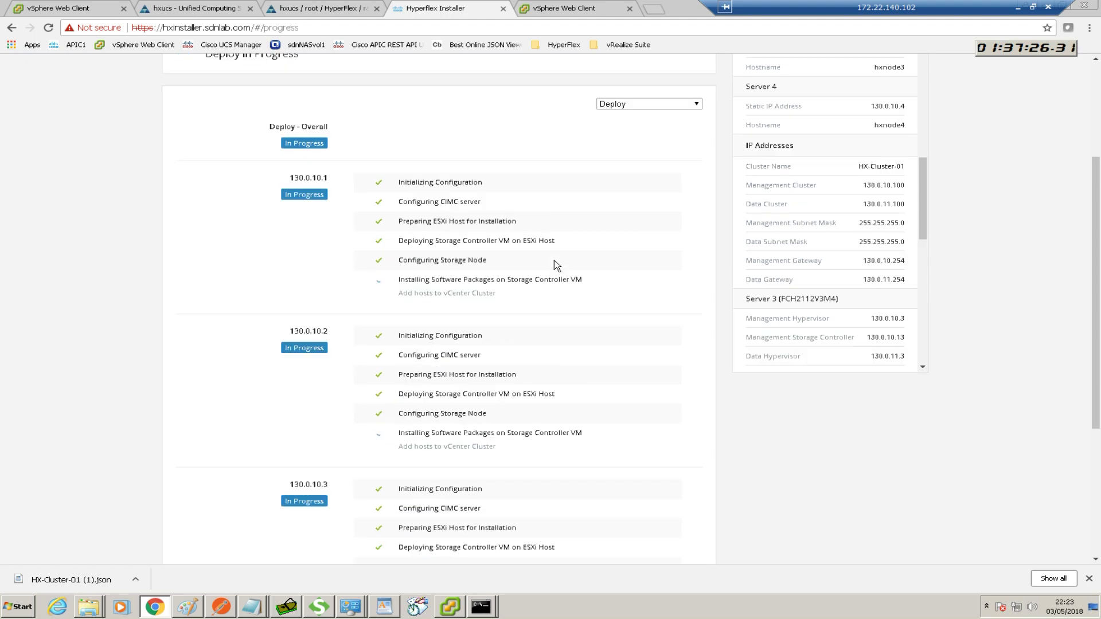
scroll(555, 265, up, 2)
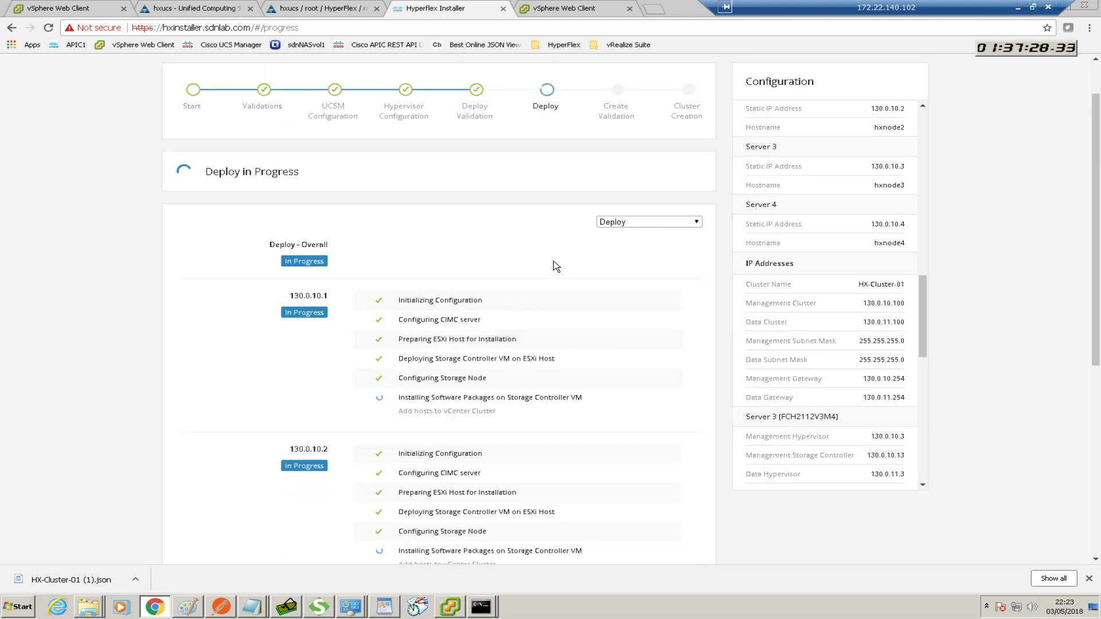
scroll(555, 265, up, 1)
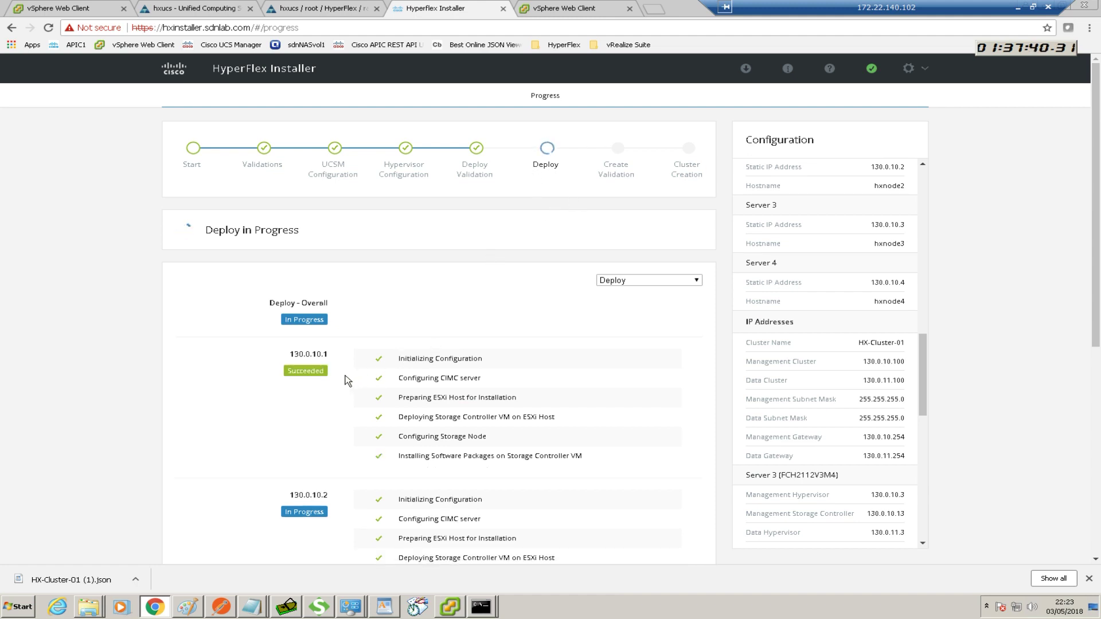
scroll(348, 381, down, 1)
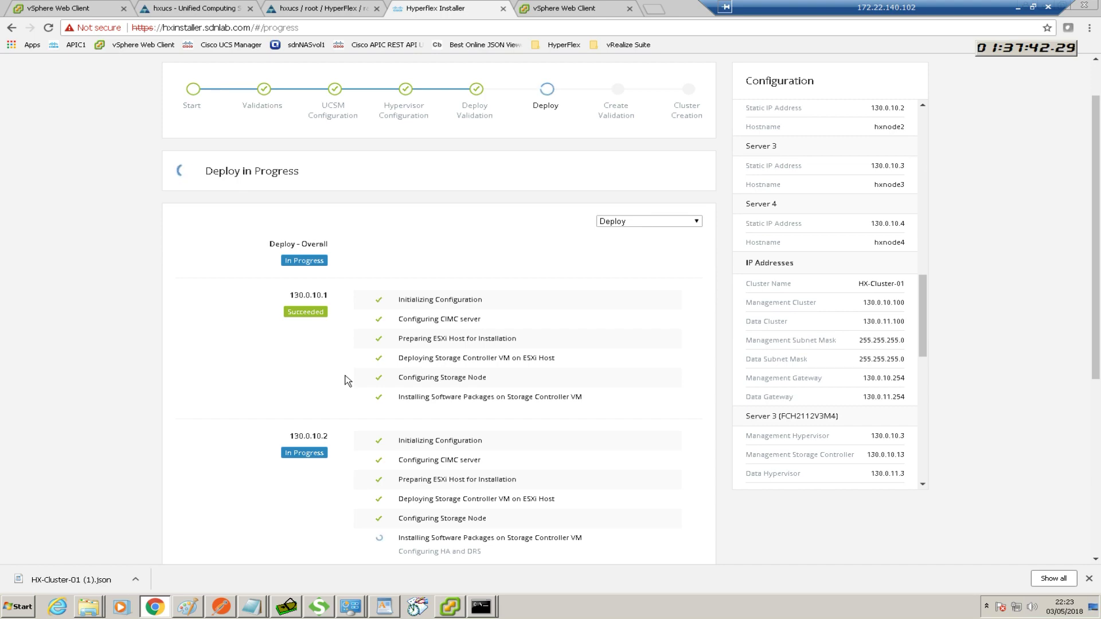
scroll(347, 380, down, 1)
scroll(347, 381, down, 1)
scroll(347, 380, down, 3)
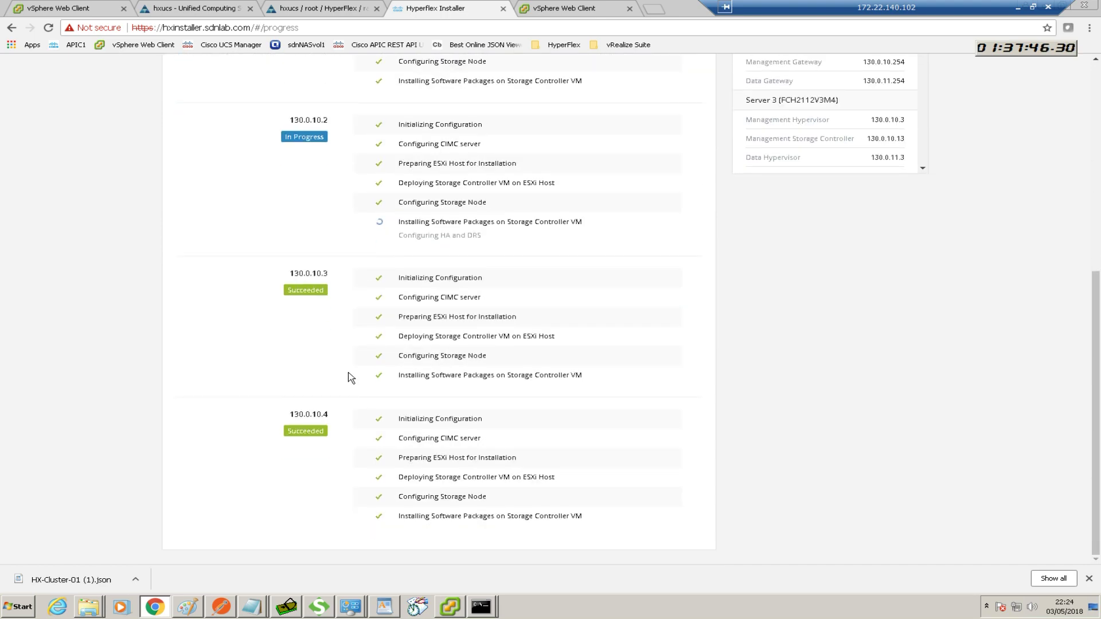
scroll(351, 379, up, 1)
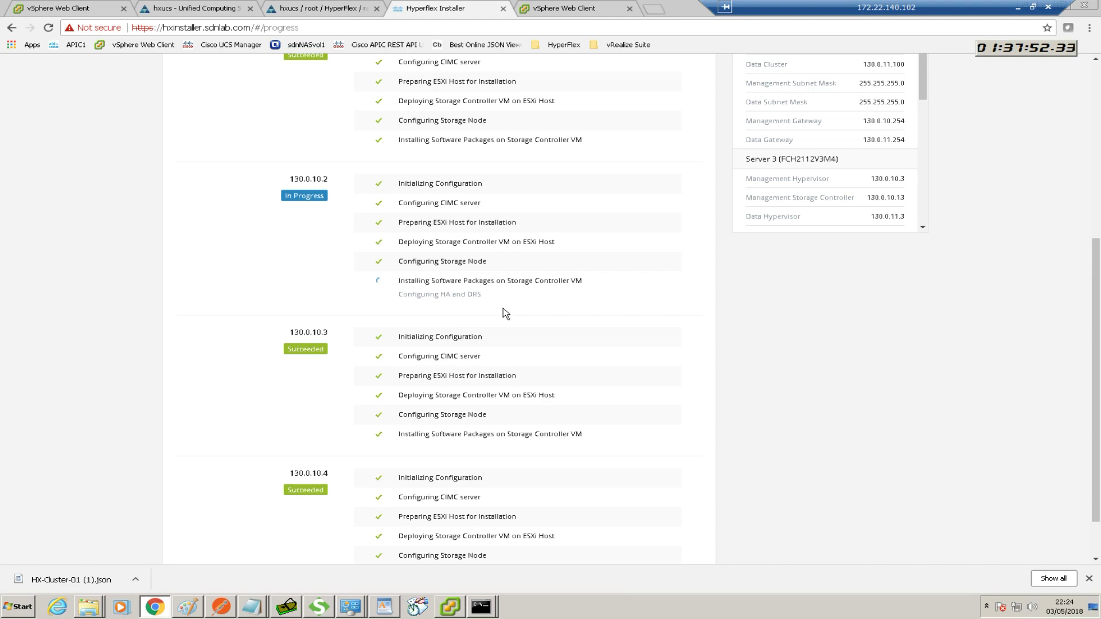
scroll(491, 319, up, 2)
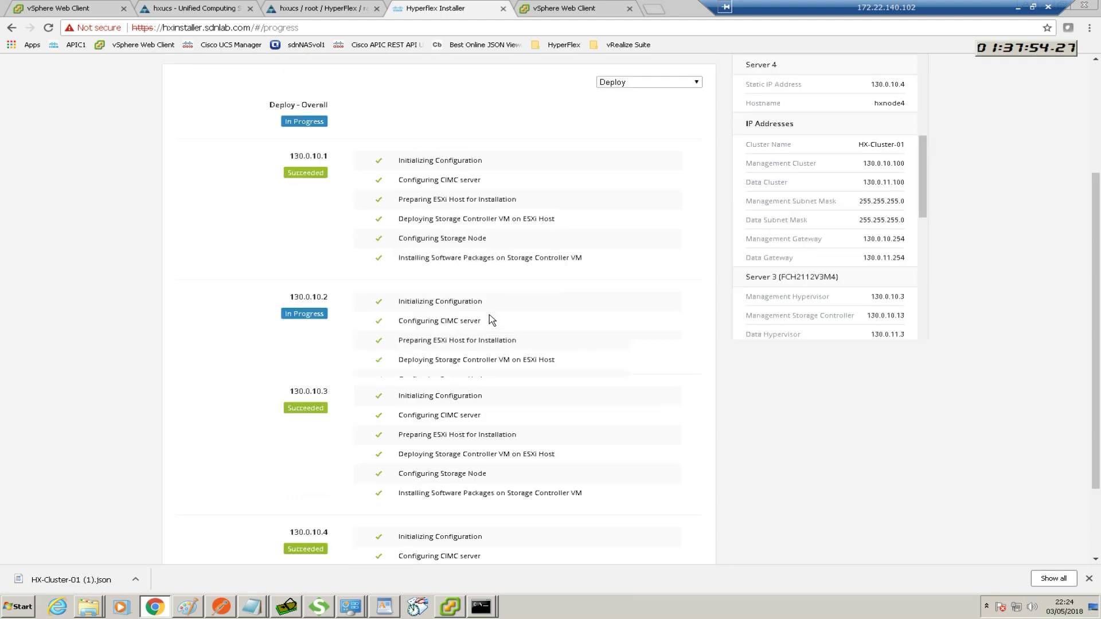
scroll(489, 315, up, 1)
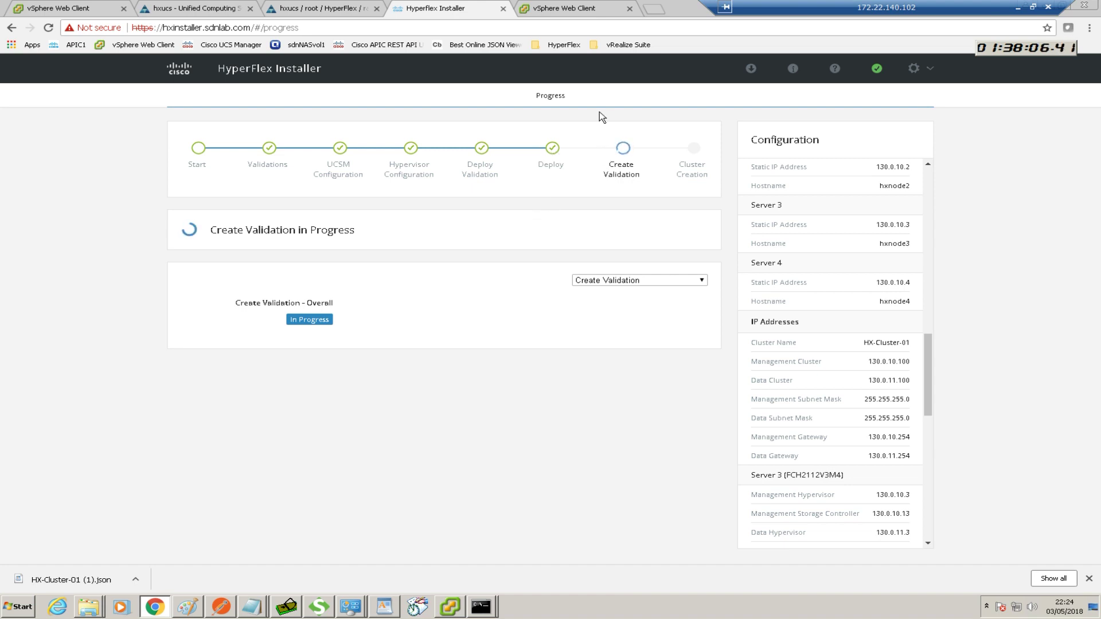
click(562, 9)
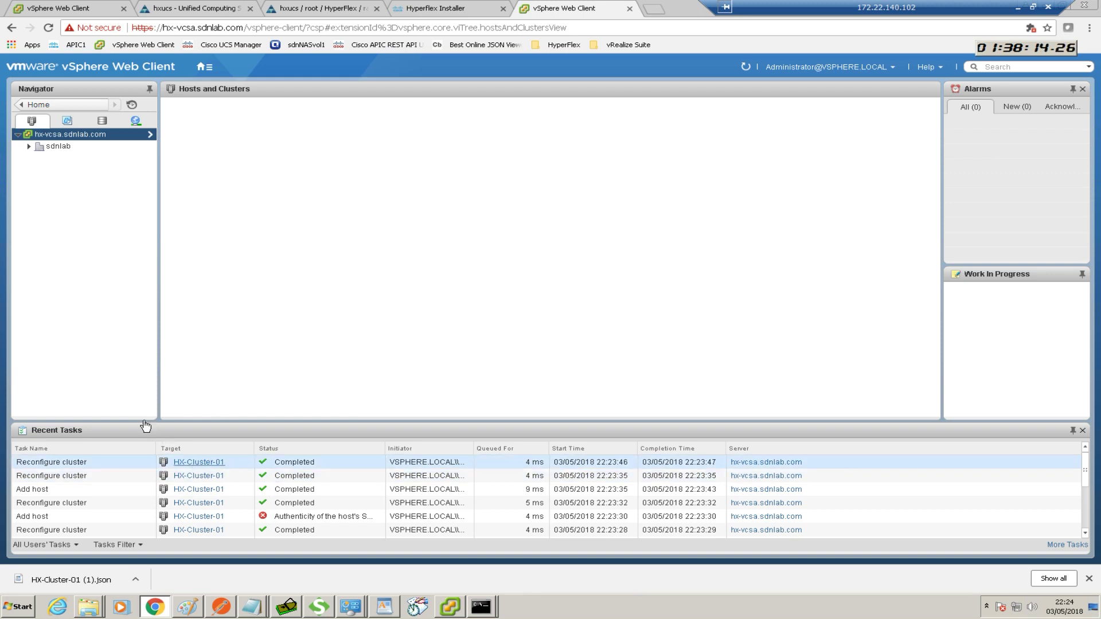
Refresh the inventory to list HX-Cluster-01's hosts, then open hxnode1.sdnlab.com's Manage tab
click(29, 148)
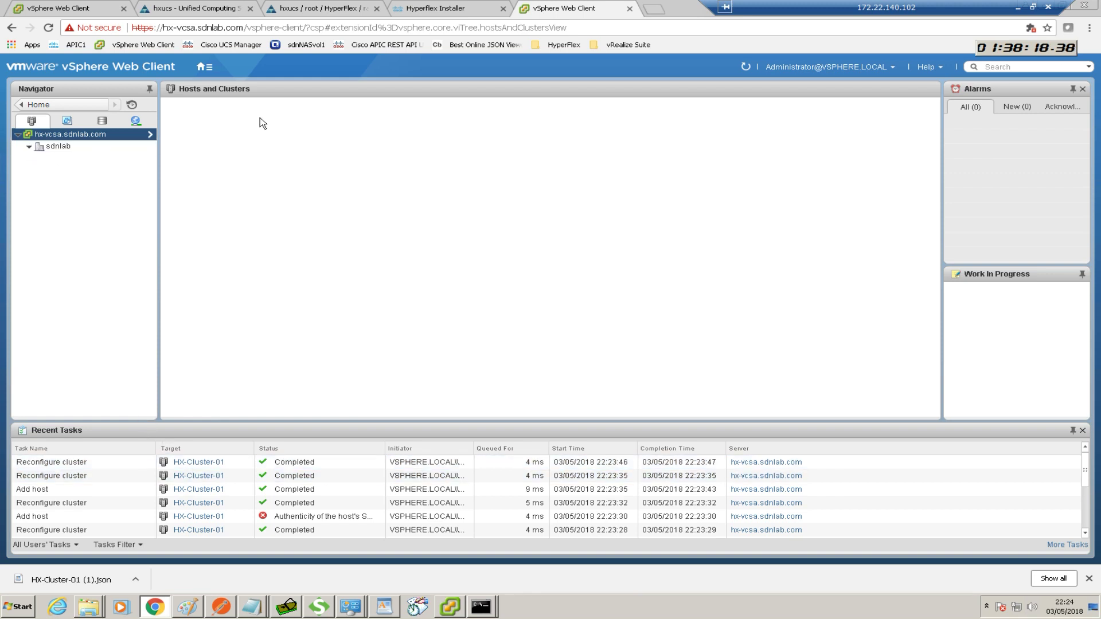
click(744, 67)
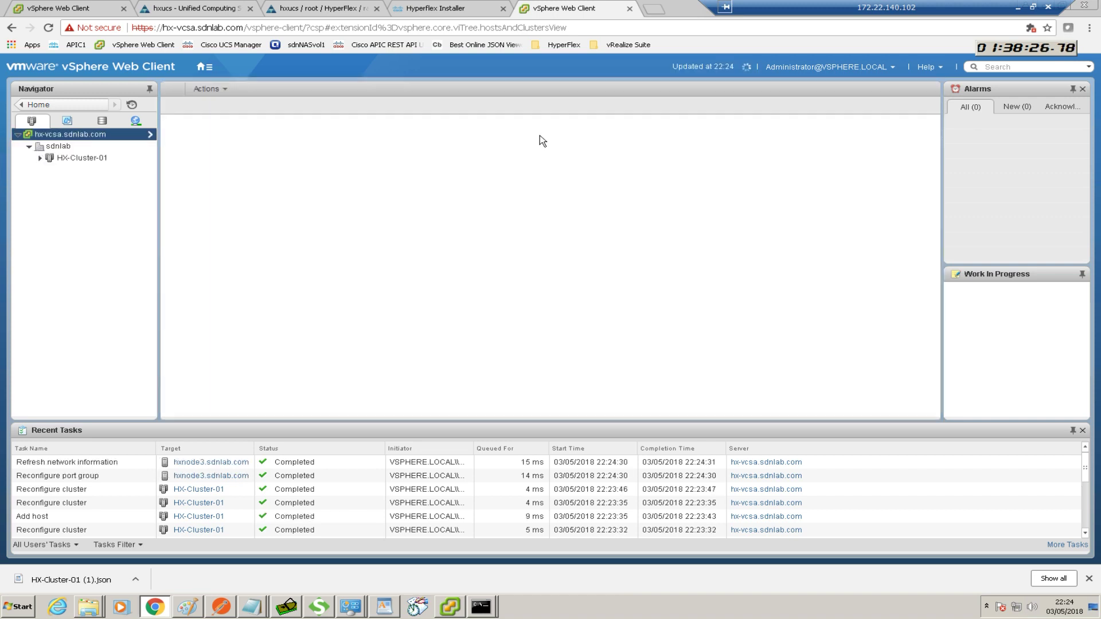
click(39, 158)
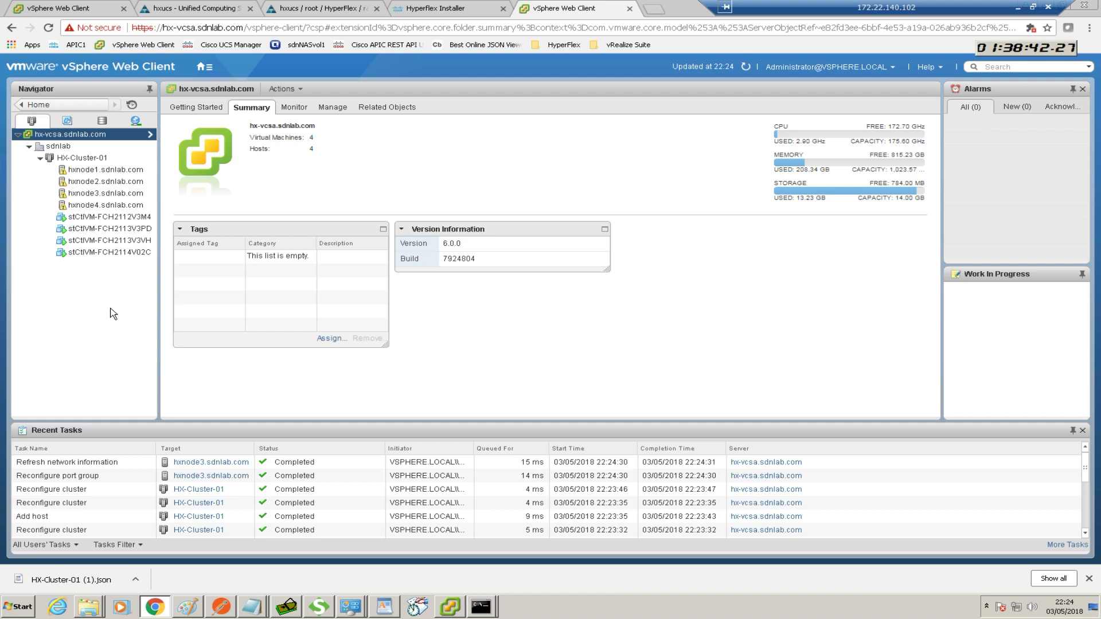
click(439, 11)
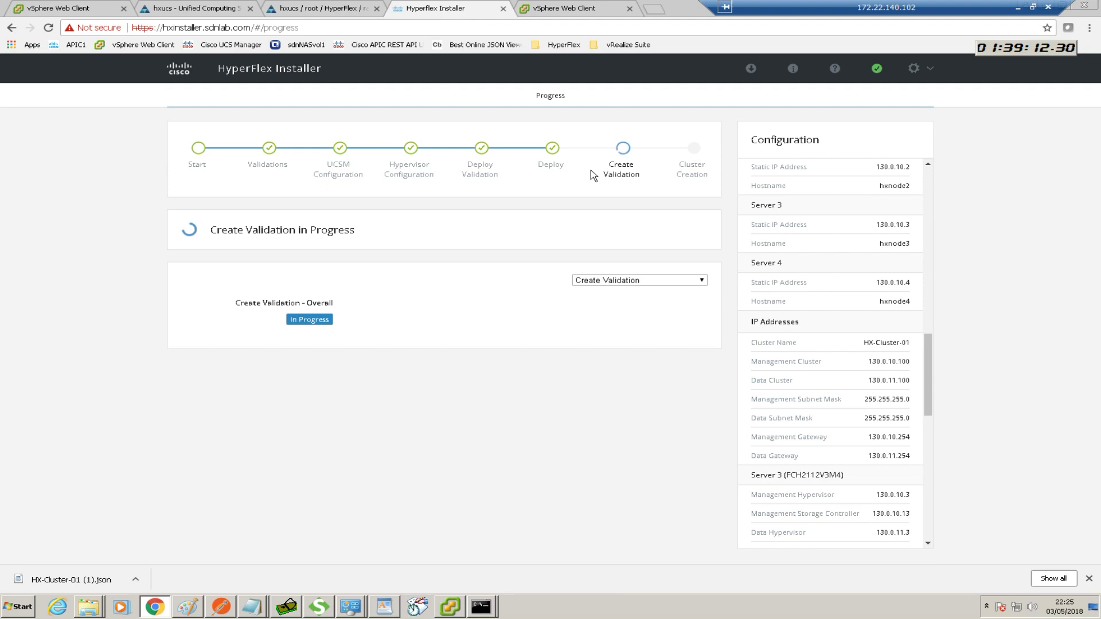
click(573, 8)
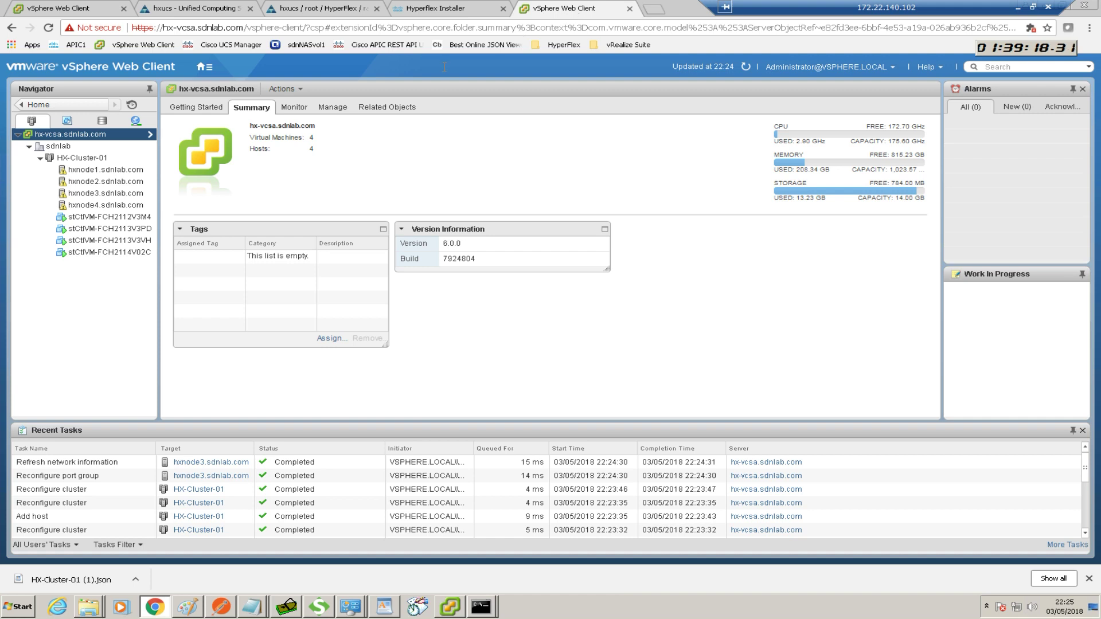
click(112, 171)
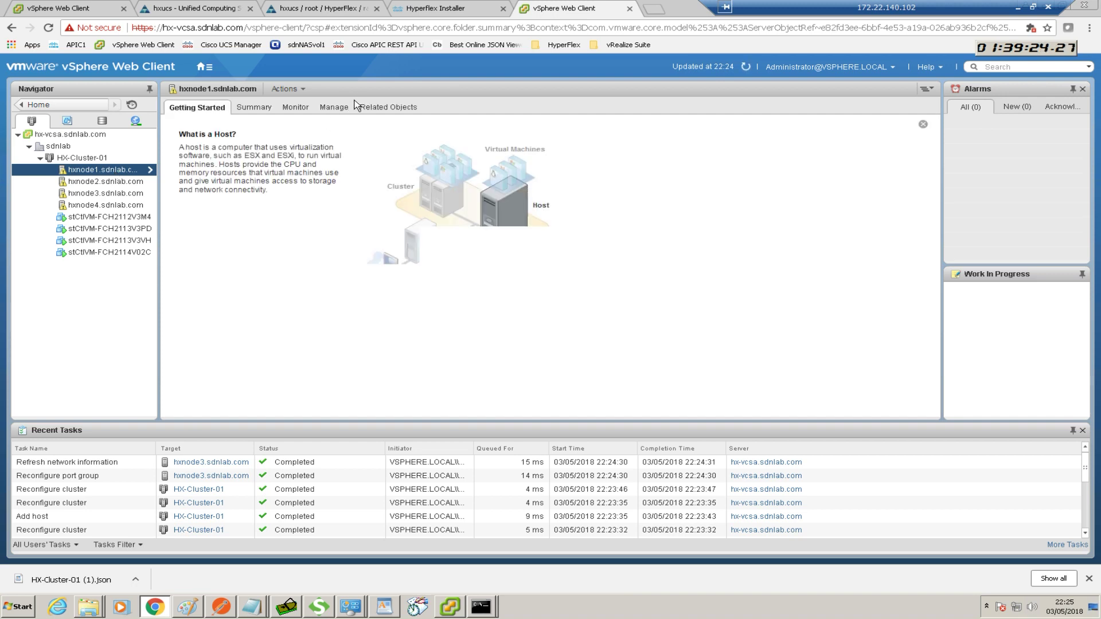
click(339, 114)
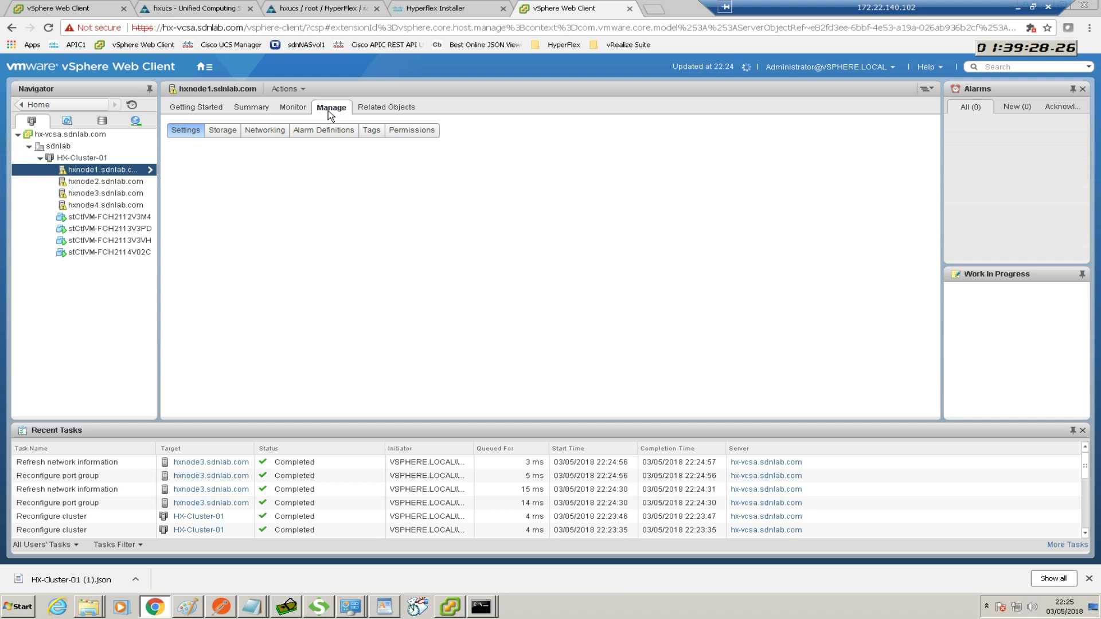
View hxnode1's Networking, browsing vswitch-hx-inband-mgmt to the Storage Controller Management port group on VLAN 310
click(260, 131)
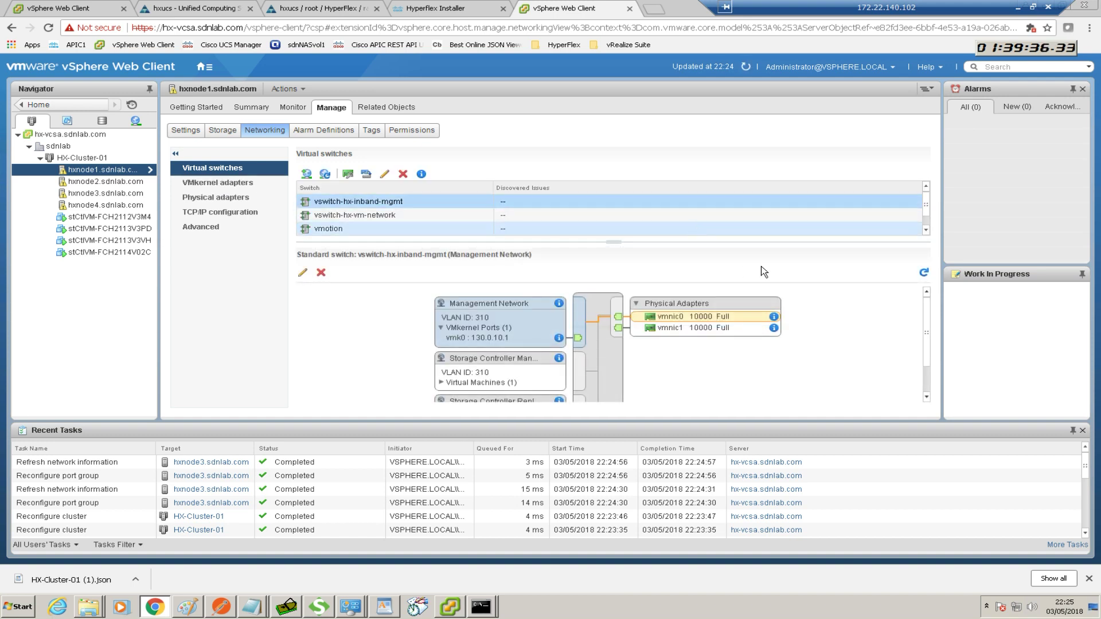
drag(925, 295, 939, 343)
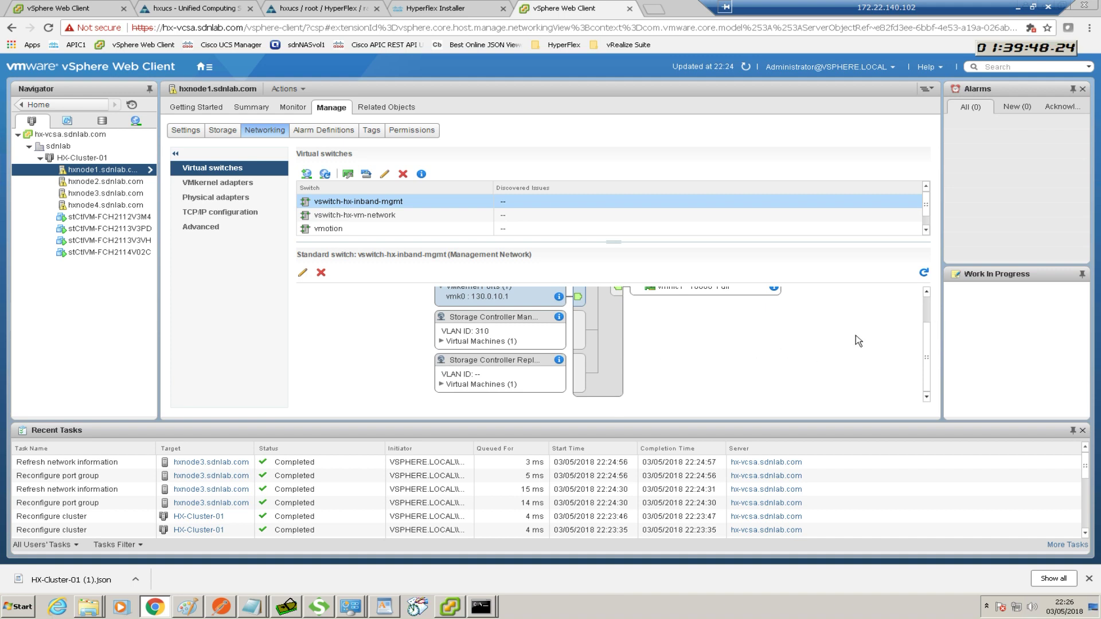
scroll(921, 333, up, 2)
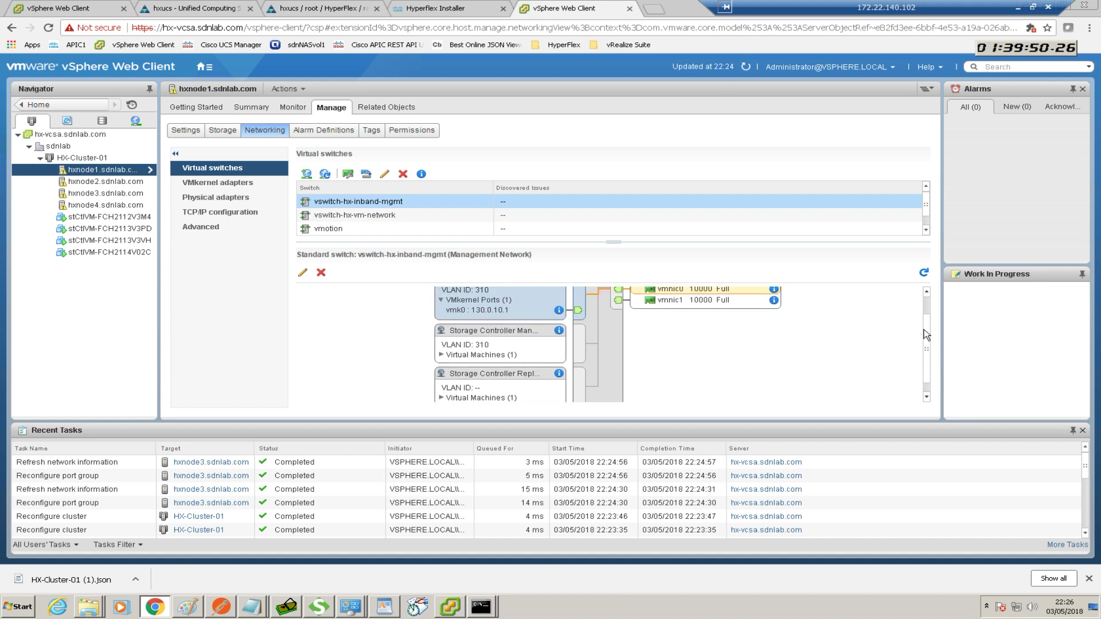
scroll(924, 329, up, 2)
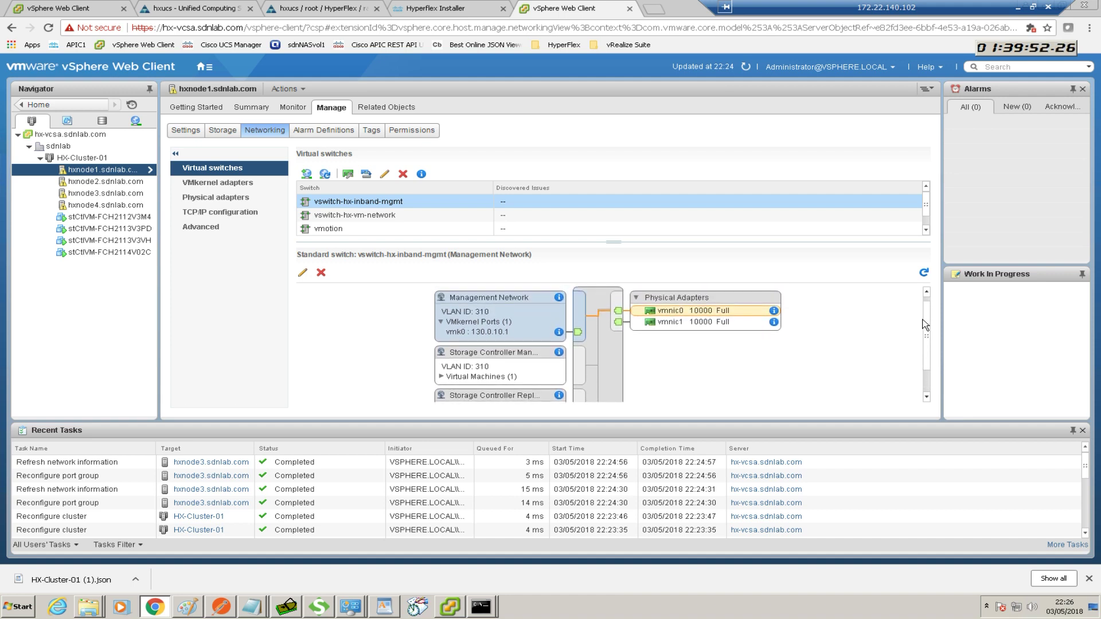
drag(922, 324, 923, 326)
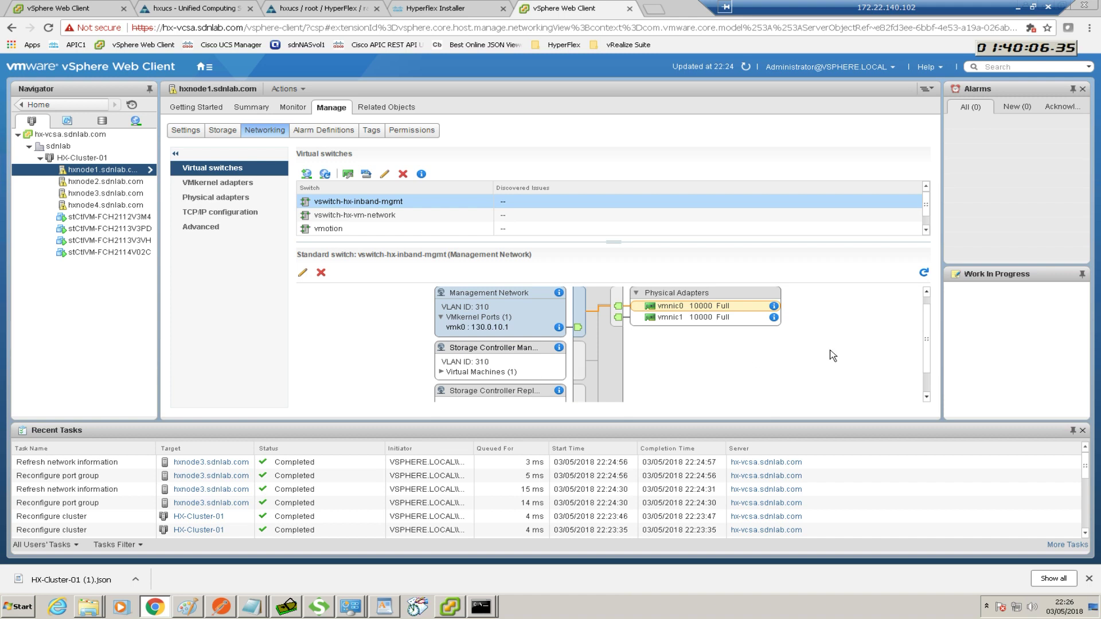
drag(928, 357, 924, 372)
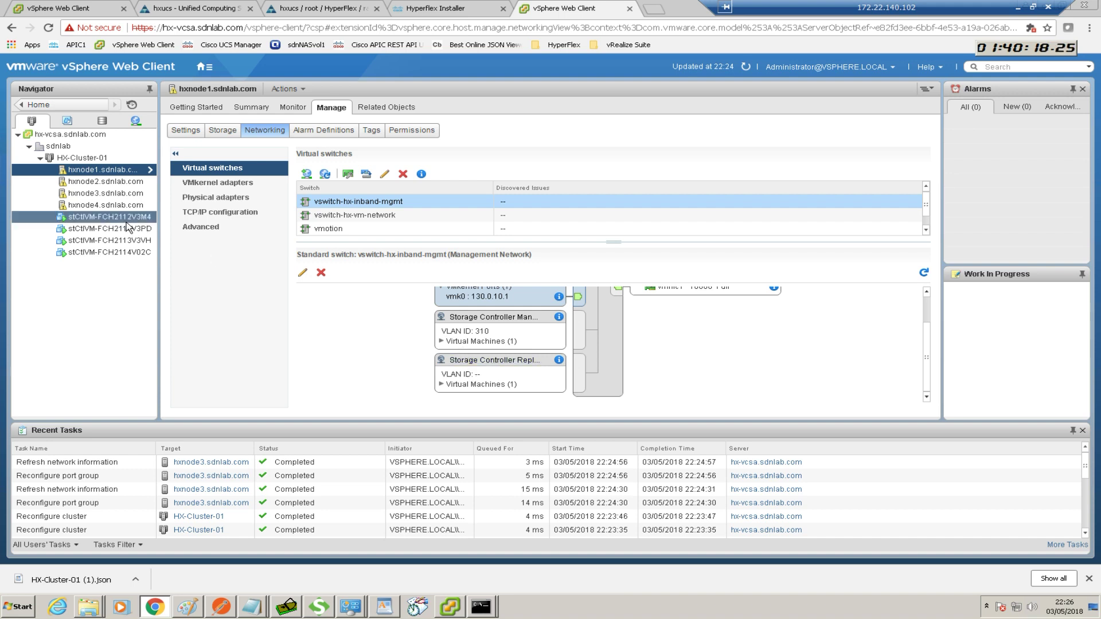
click(441, 342)
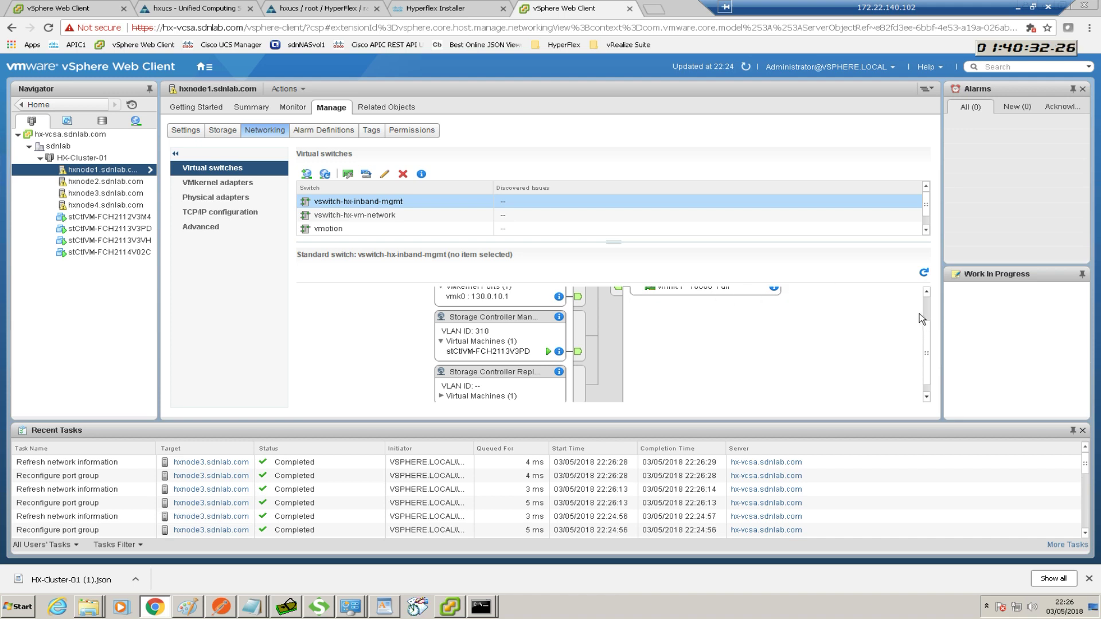
Reveal stCtlVM-FCH2113V3PD on the port group, then return to the installer's Create Validation progress
scroll(925, 308, up, 2)
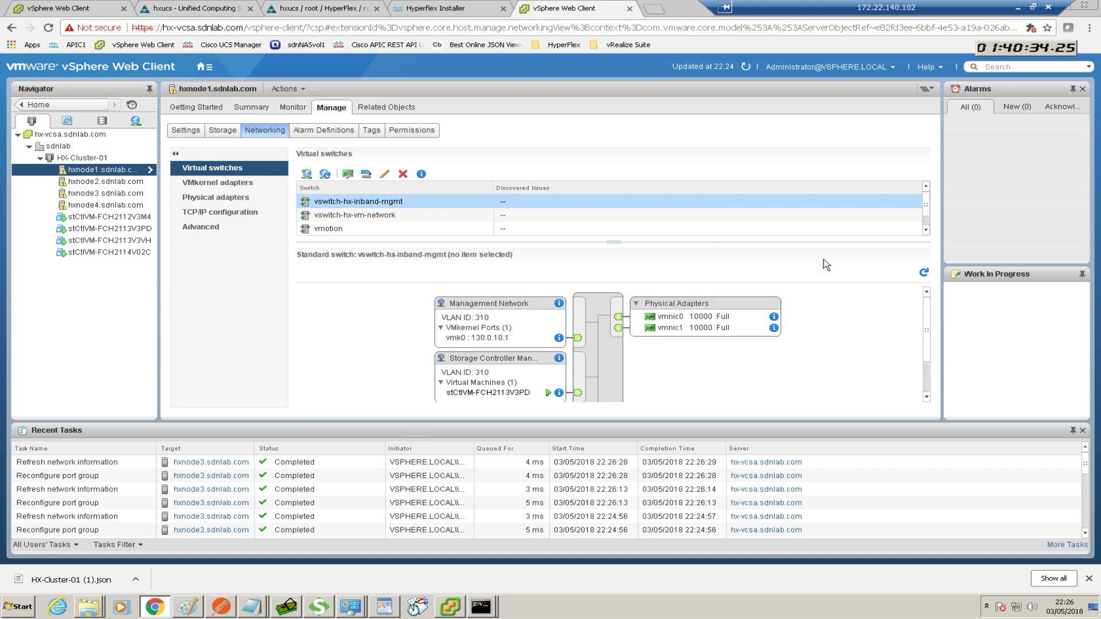
click(456, 9)
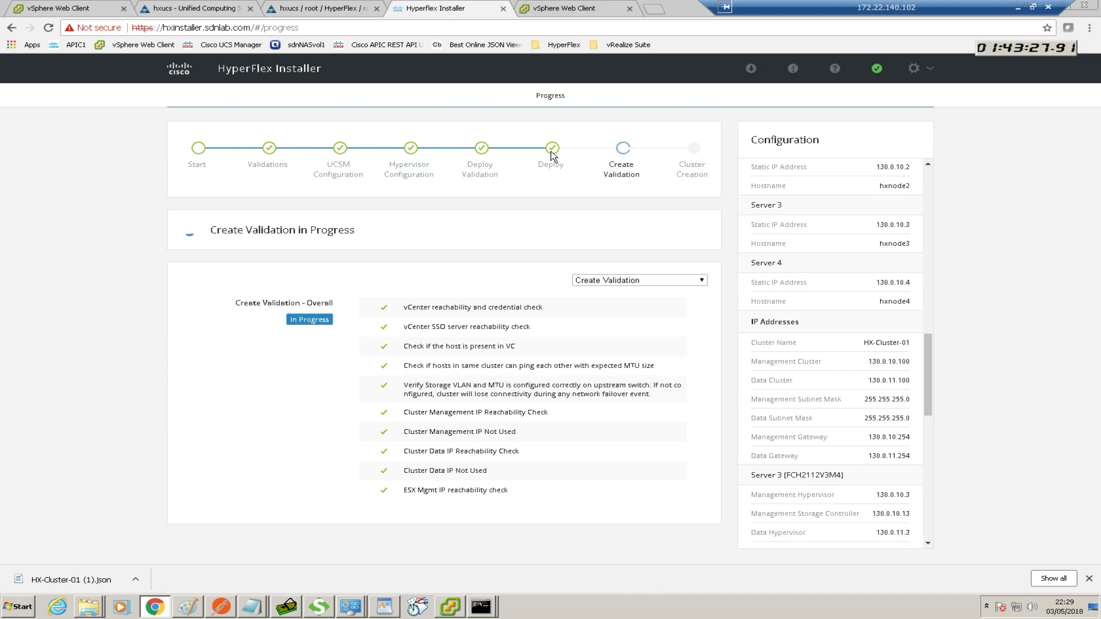
Confirm hxnode1.sdnlab.com shows Connected on its Summary, then check the installer's Cluster Creation stage
click(560, 8)
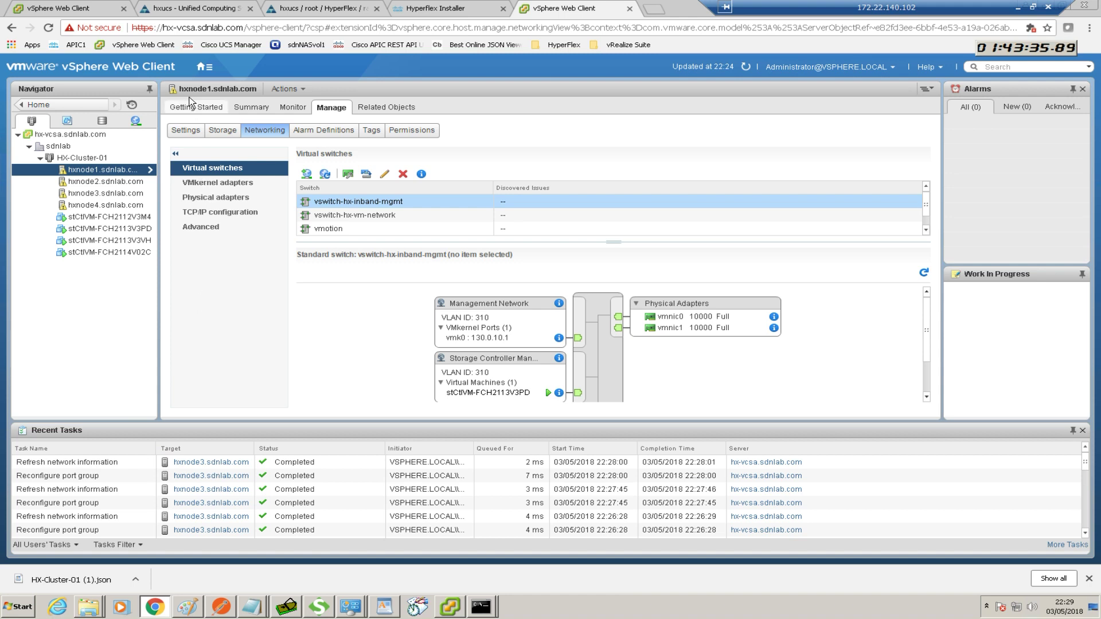
click(240, 107)
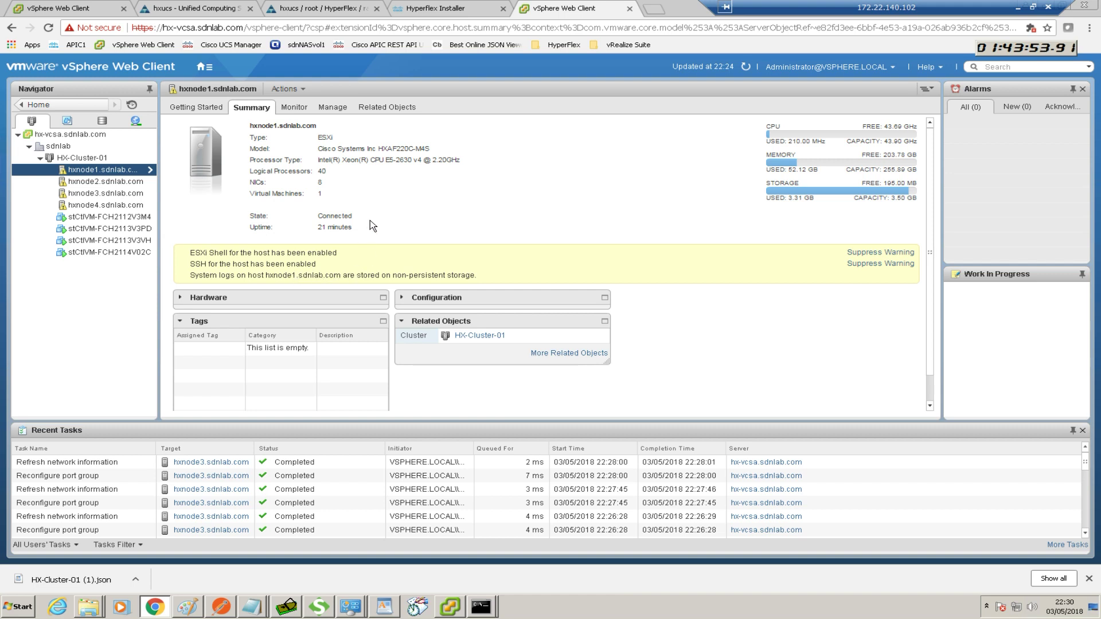
click(461, 15)
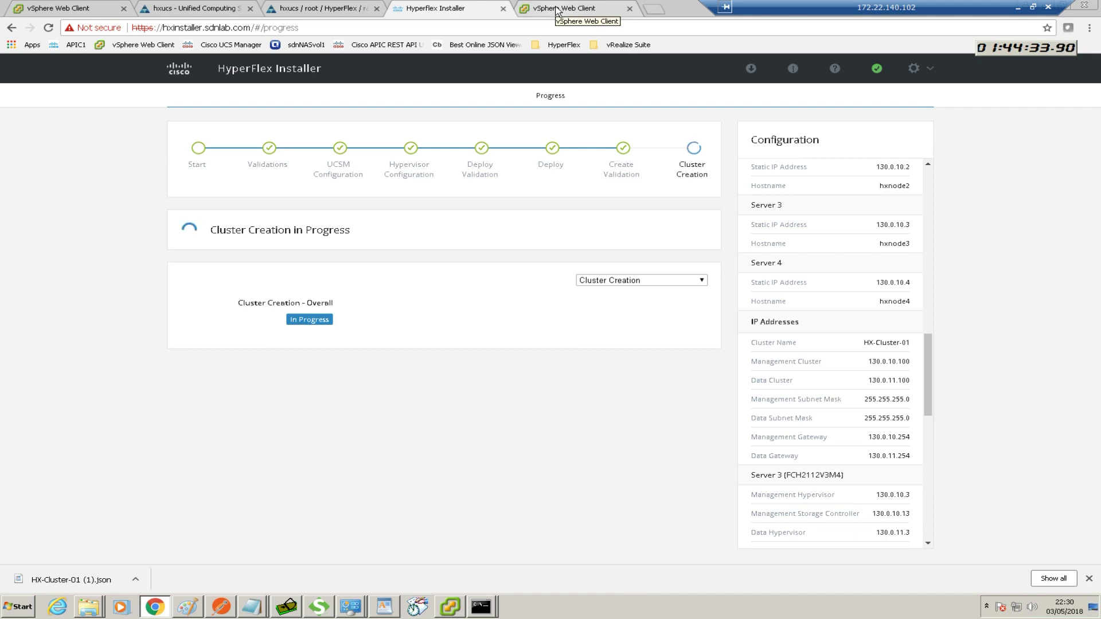
Wait for the installer Summary showing HX-Cluster-01 online with four servers, then switch back to vSphere
click(556, 10)
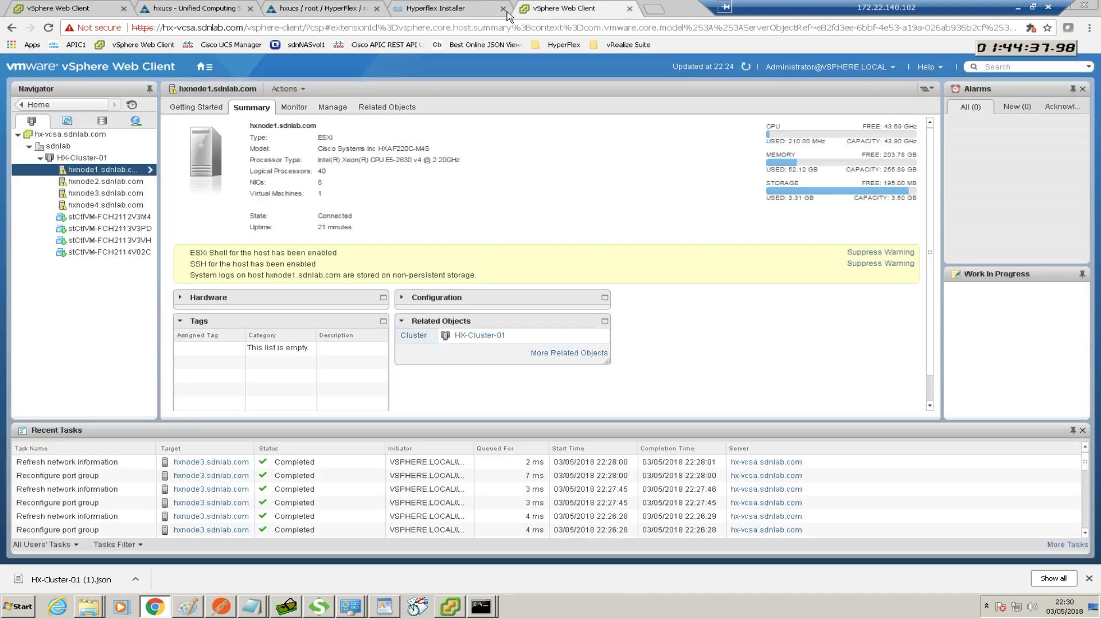
click(456, 10)
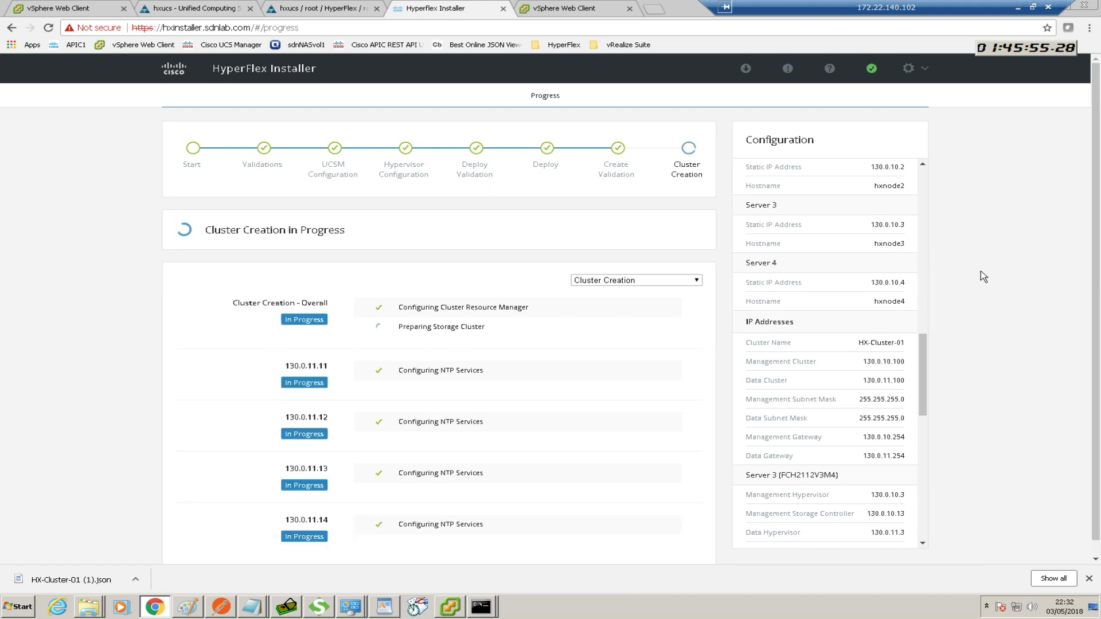
scroll(981, 271, down, 1)
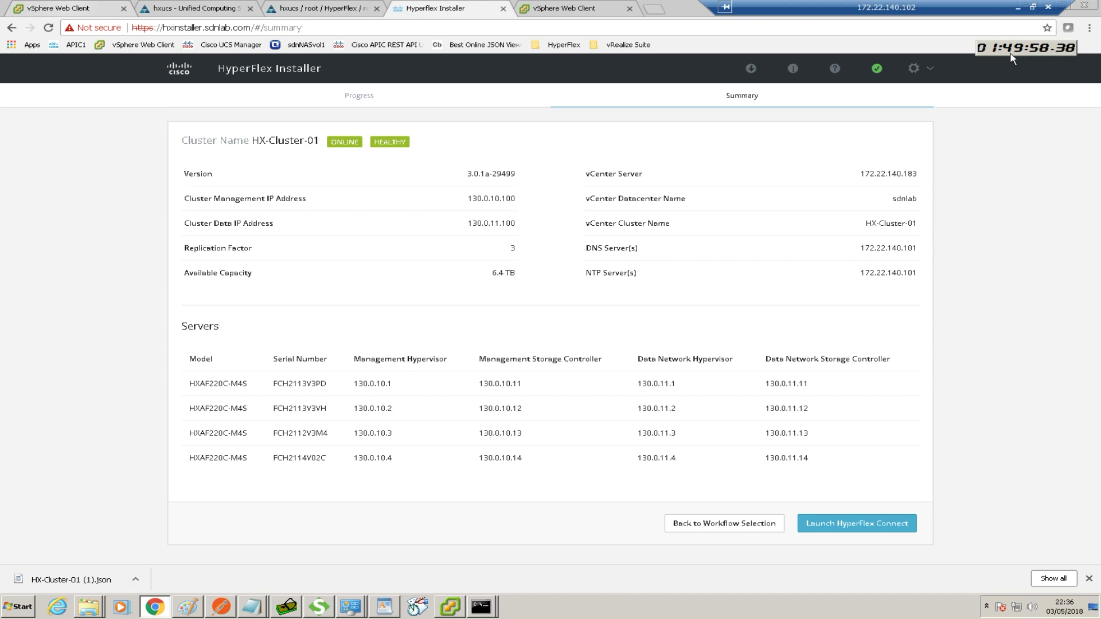
click(563, 10)
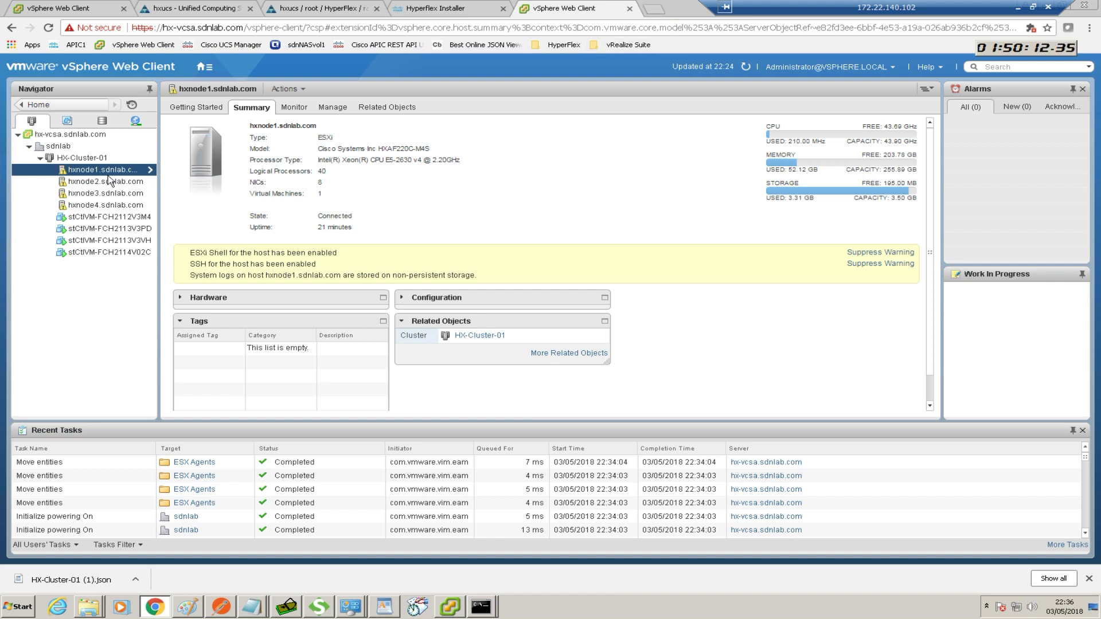
Open HX-Cluster-01's Getting Started overview in the vSphere inventory
click(81, 161)
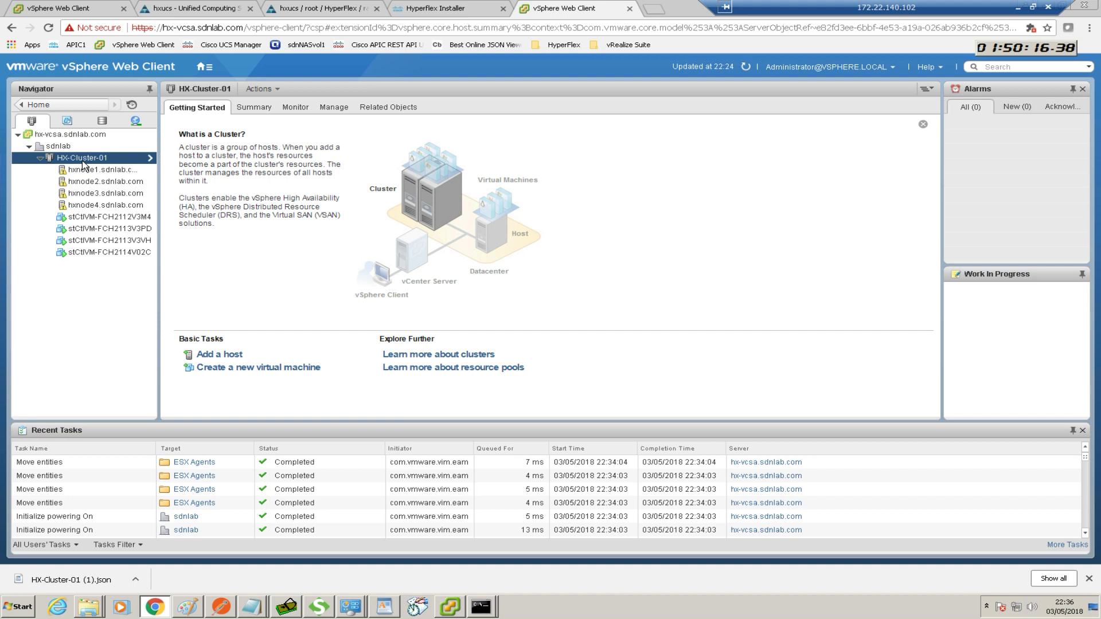
Review HX-Cluster-01's Settings and hxnode1's related datastores, then return to the installer summary showing 6.4 TB available
right_click(84, 163)
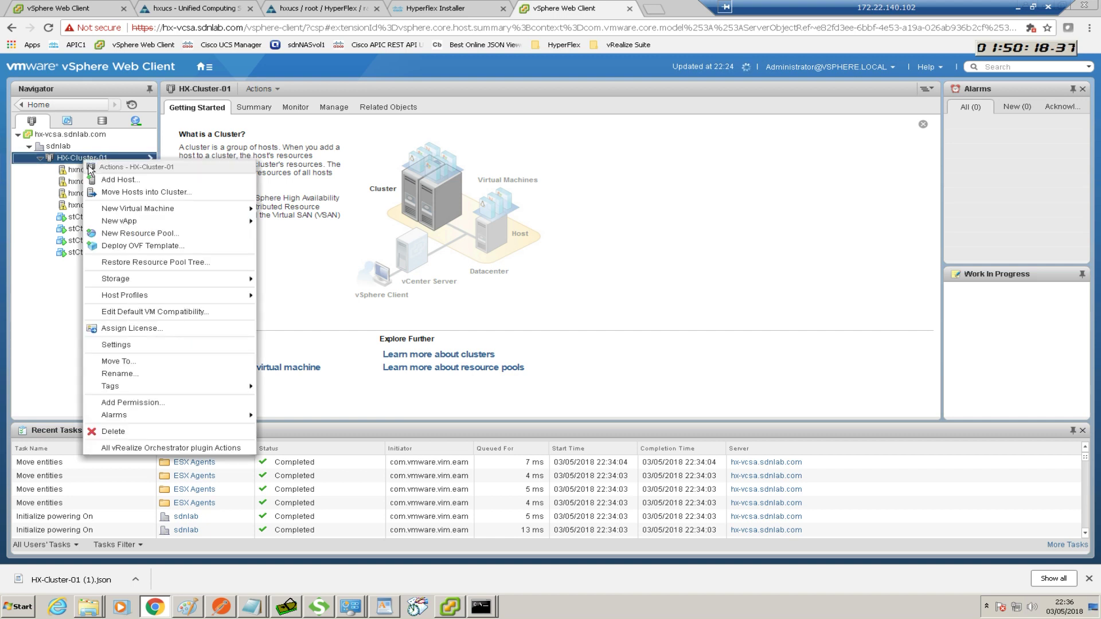
click(132, 346)
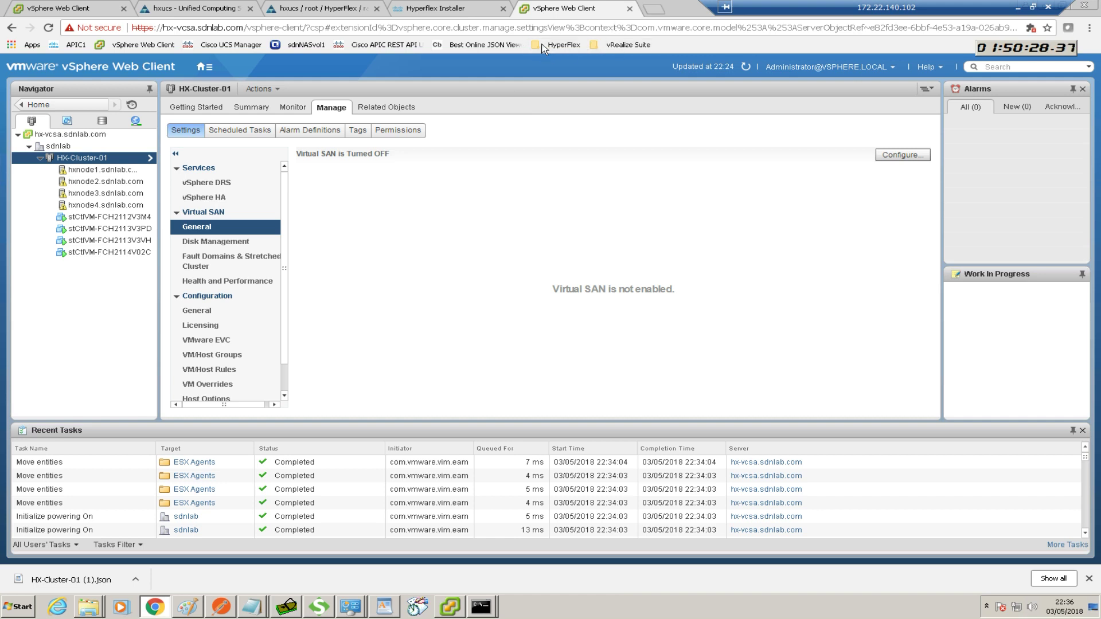
click(92, 171)
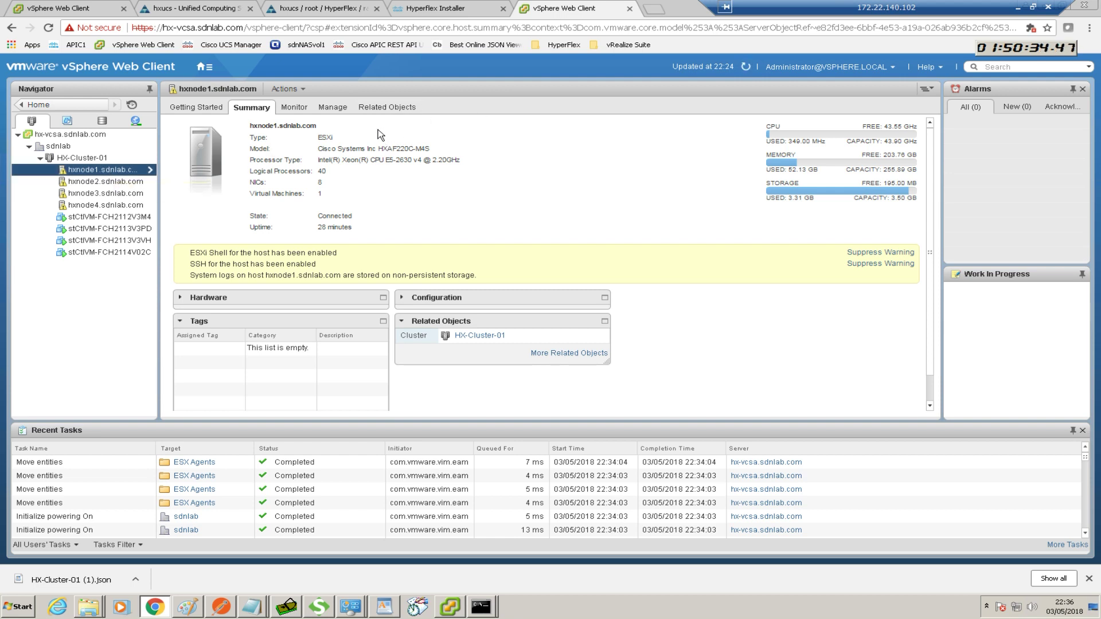
click(381, 110)
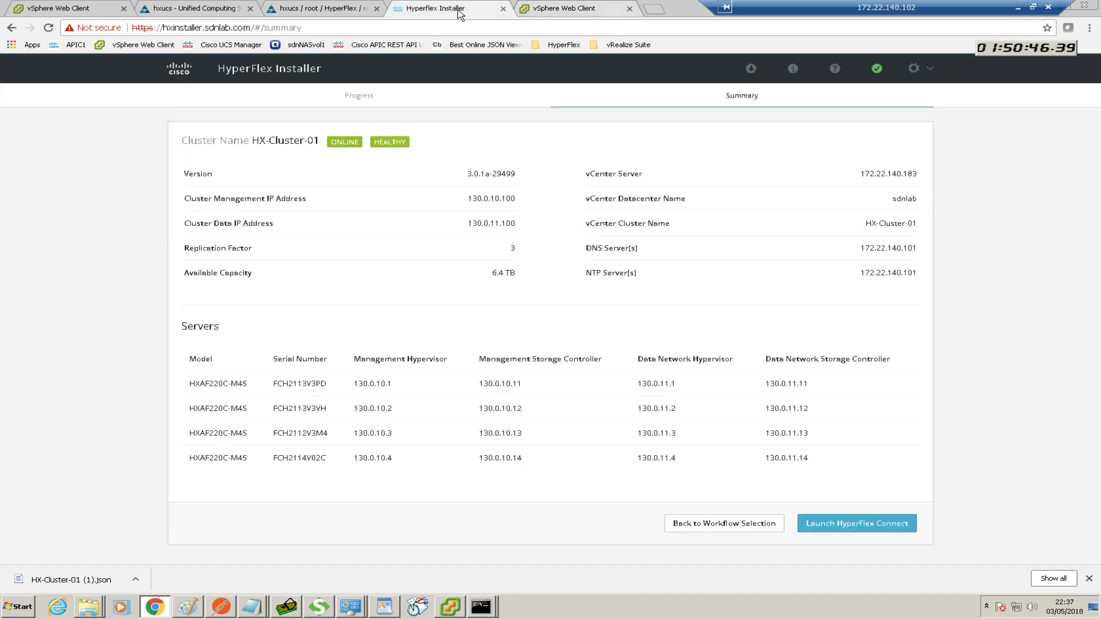
click(458, 13)
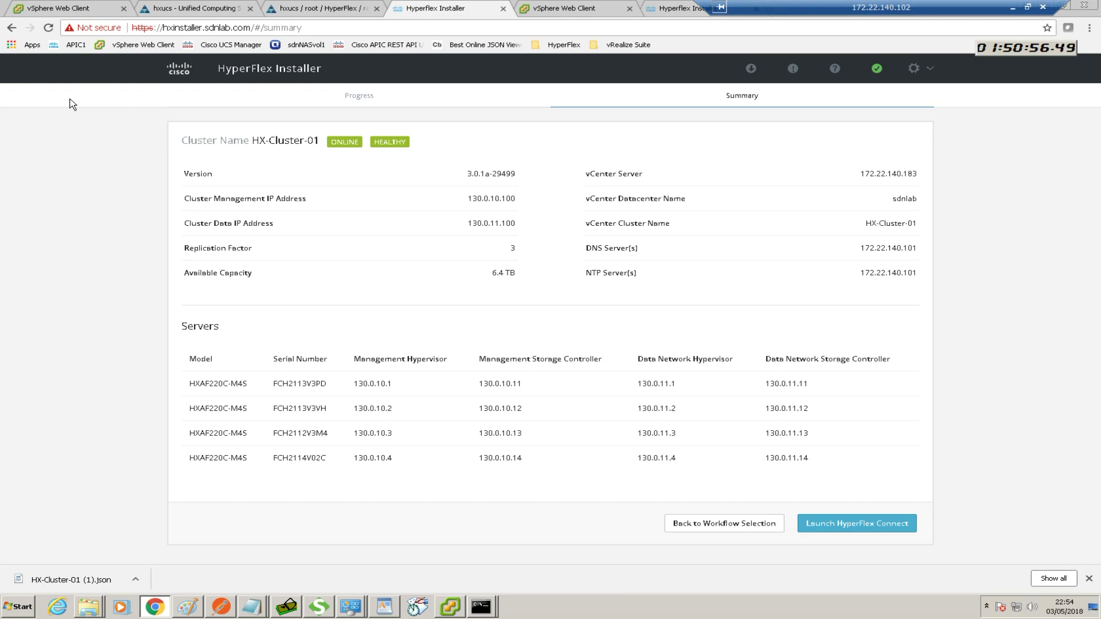
Launch HyperFlex Connect for HX-Cluster-01 from the installer Summary page
click(874, 524)
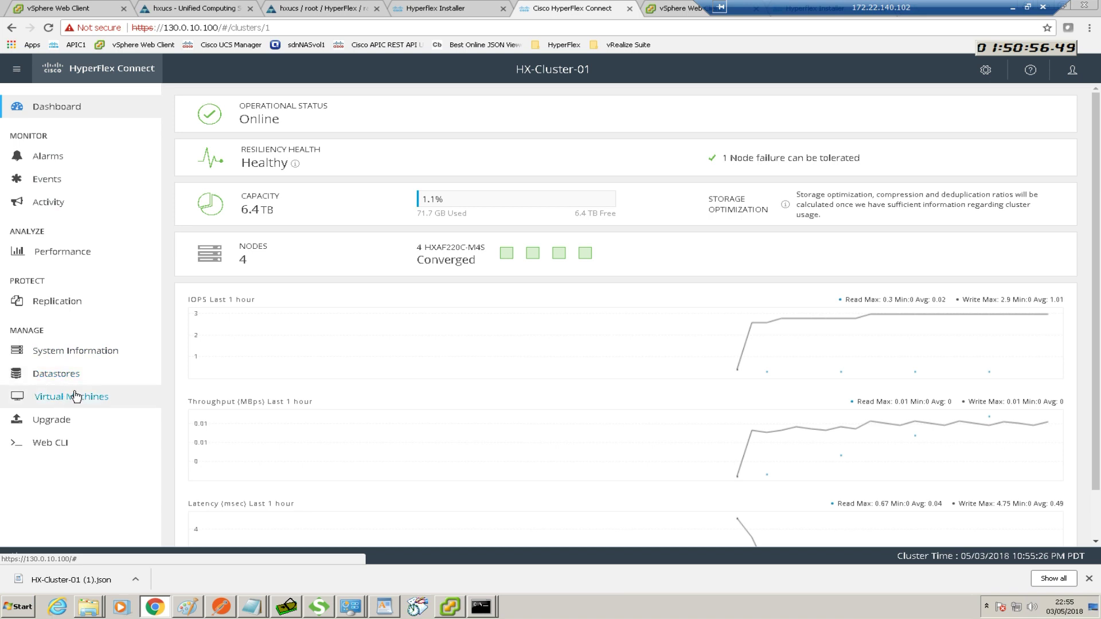
click(71, 420)
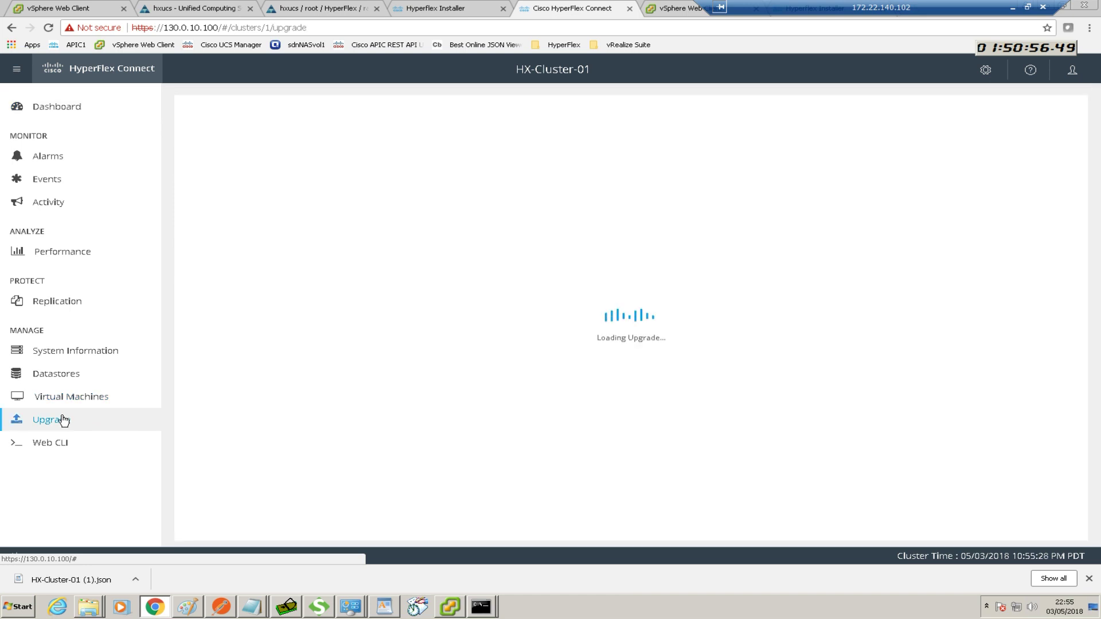
click(56, 376)
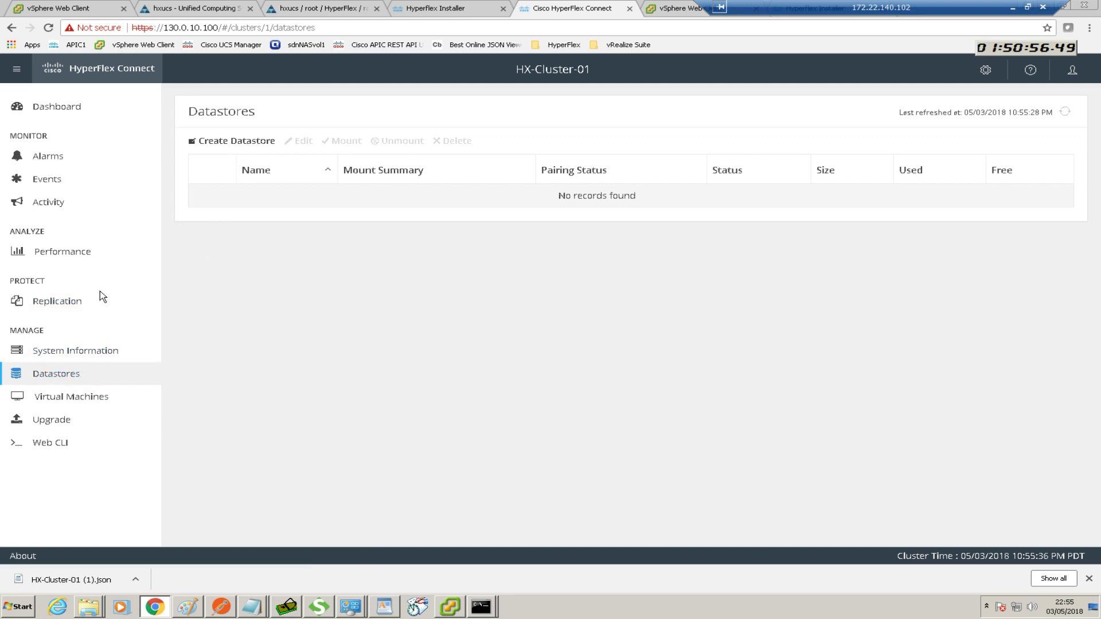
click(59, 257)
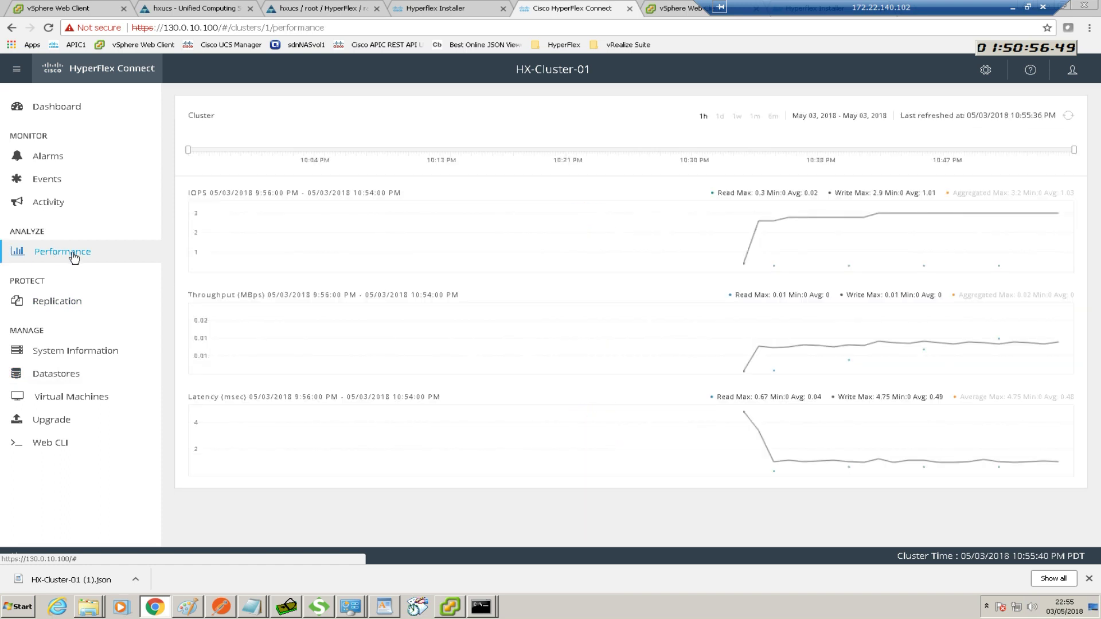
click(57, 111)
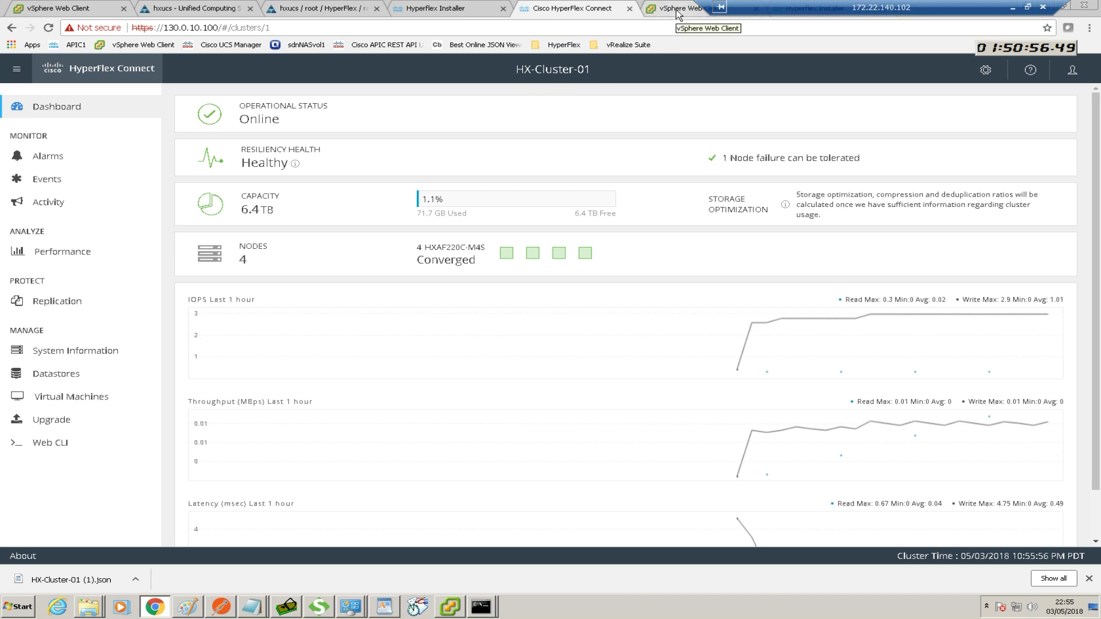
click(678, 15)
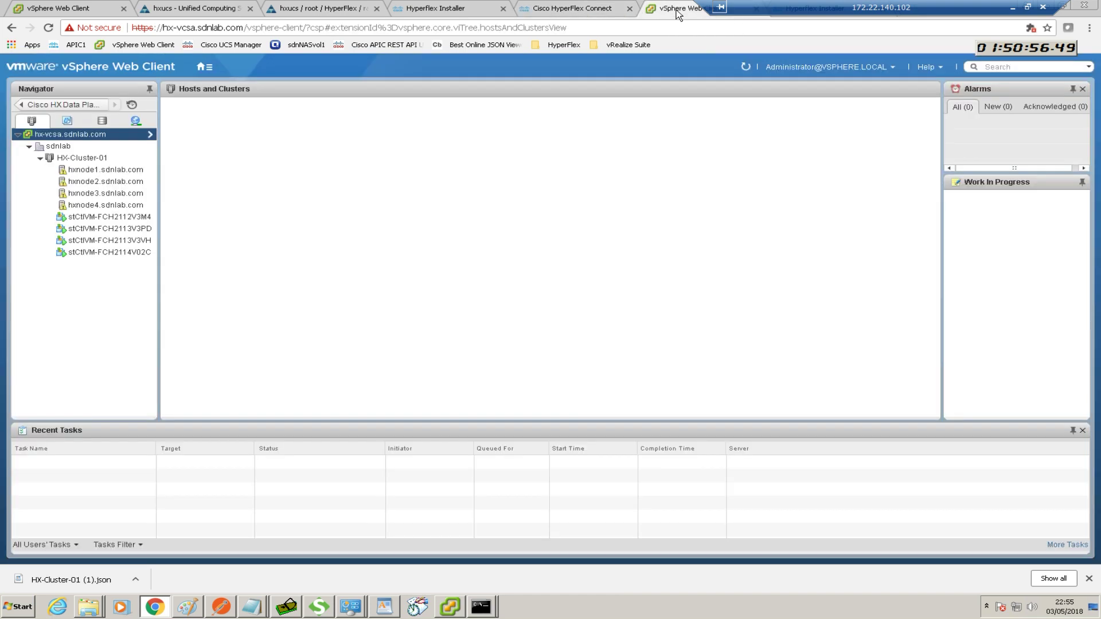
Browse vCenter Inventory Lists to Cisco HX Data Platform and open HX-Cluster-01's Summary
click(201, 68)
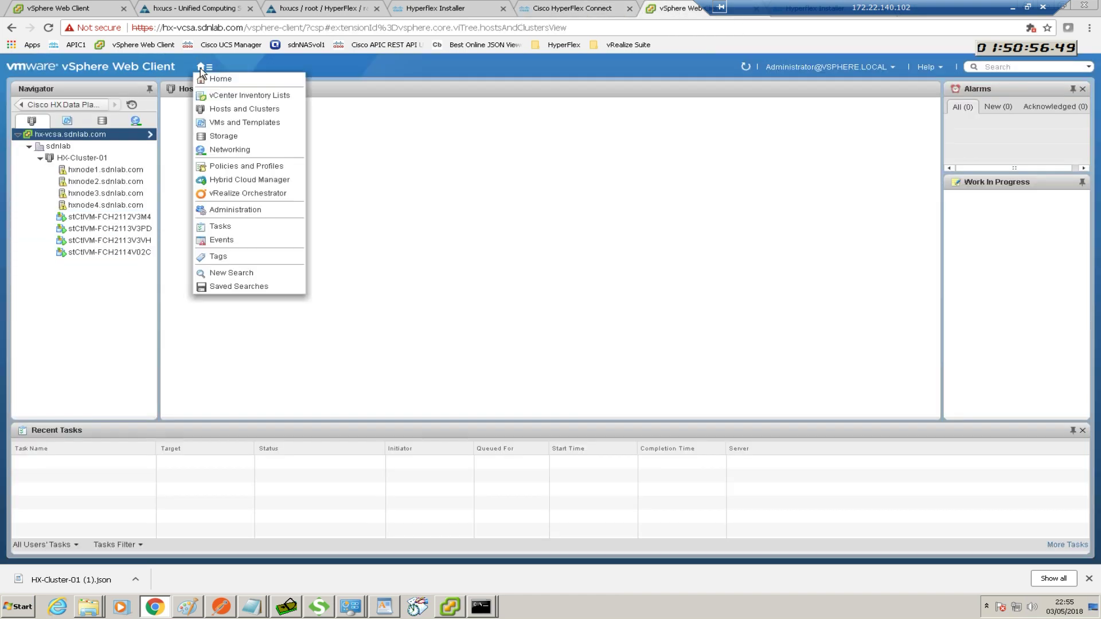
click(232, 95)
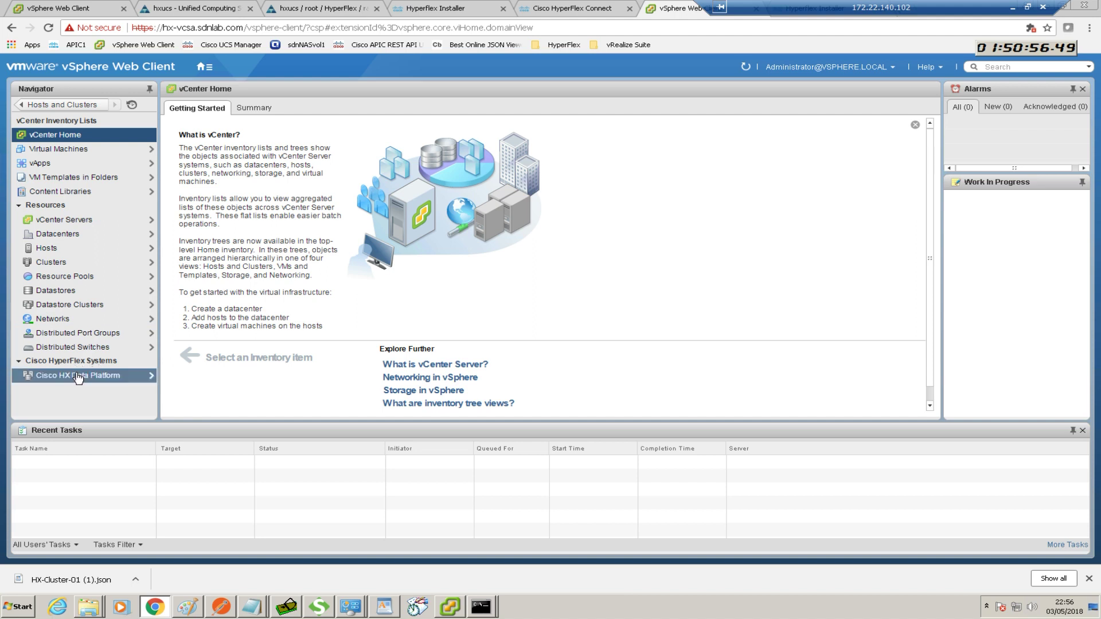
click(78, 376)
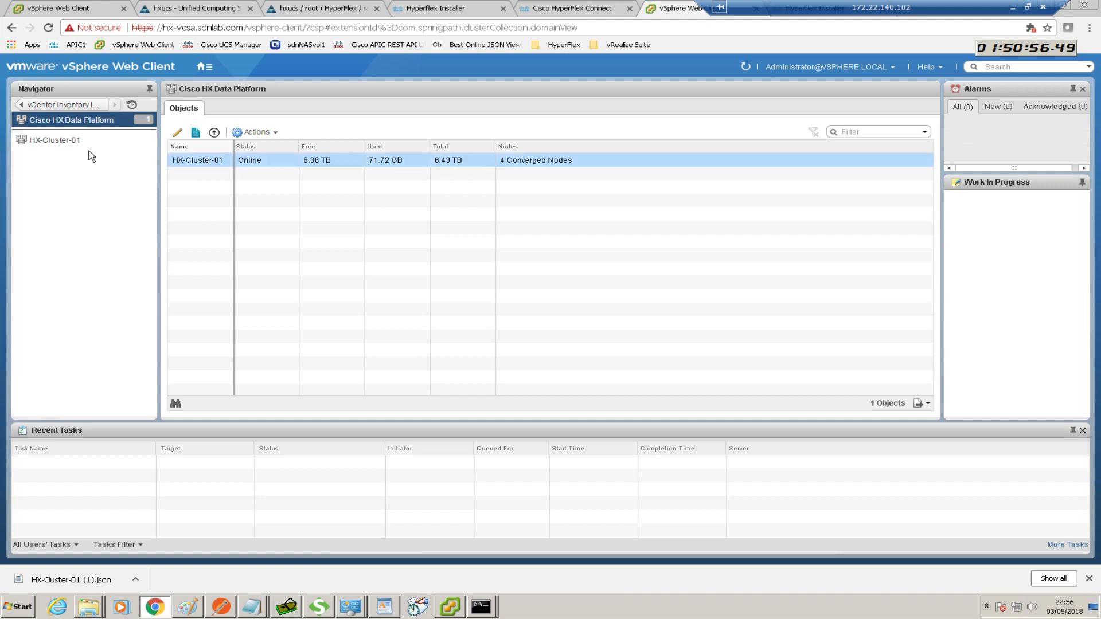
click(49, 141)
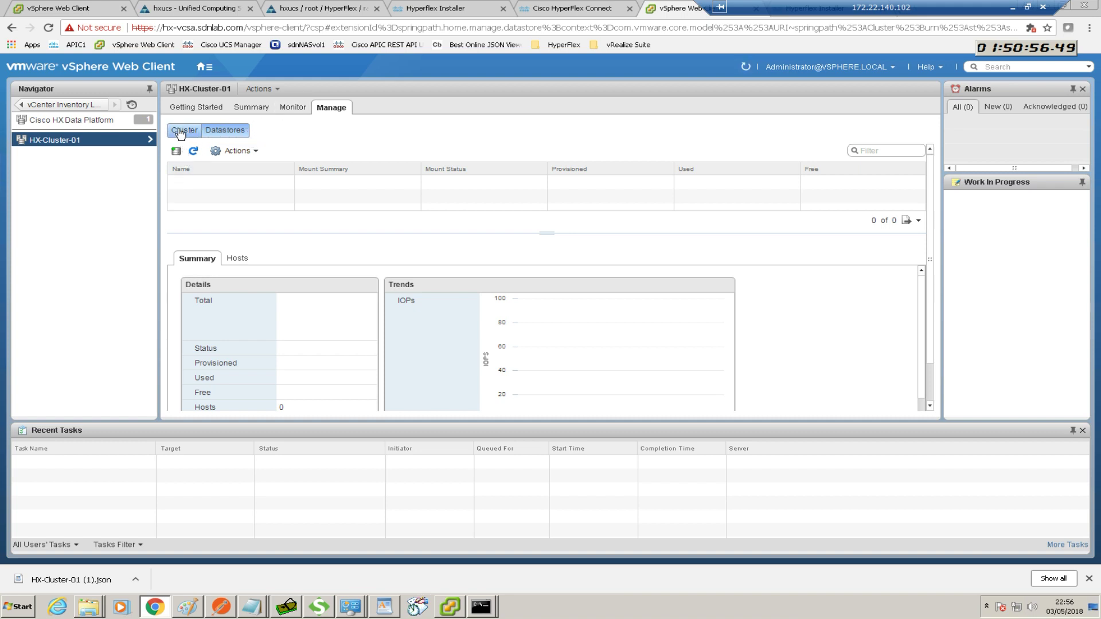
click(180, 132)
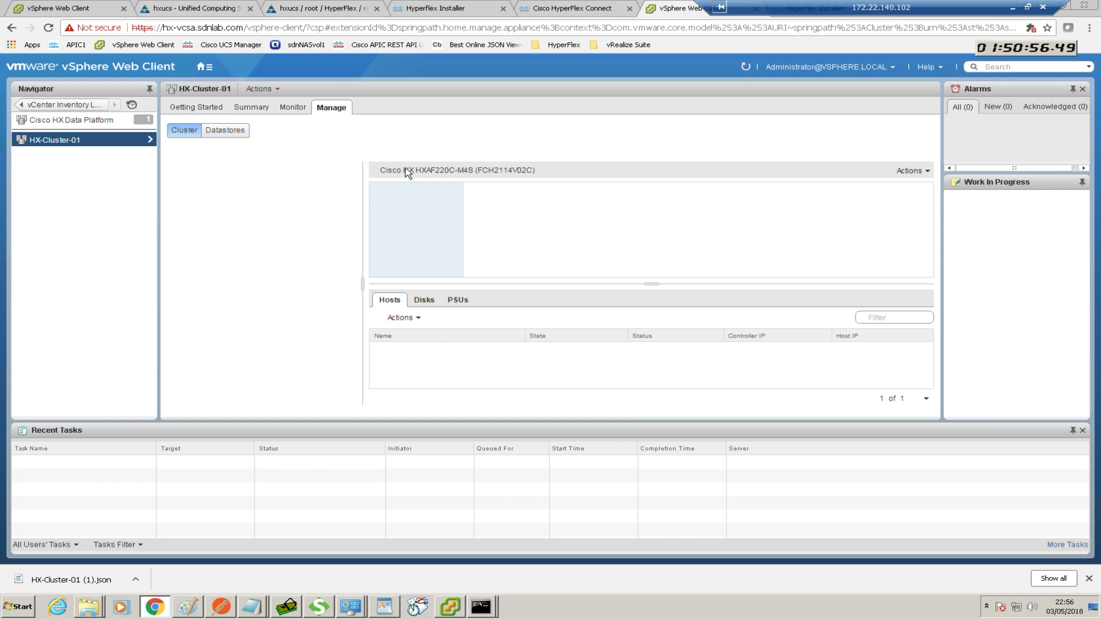
click(254, 109)
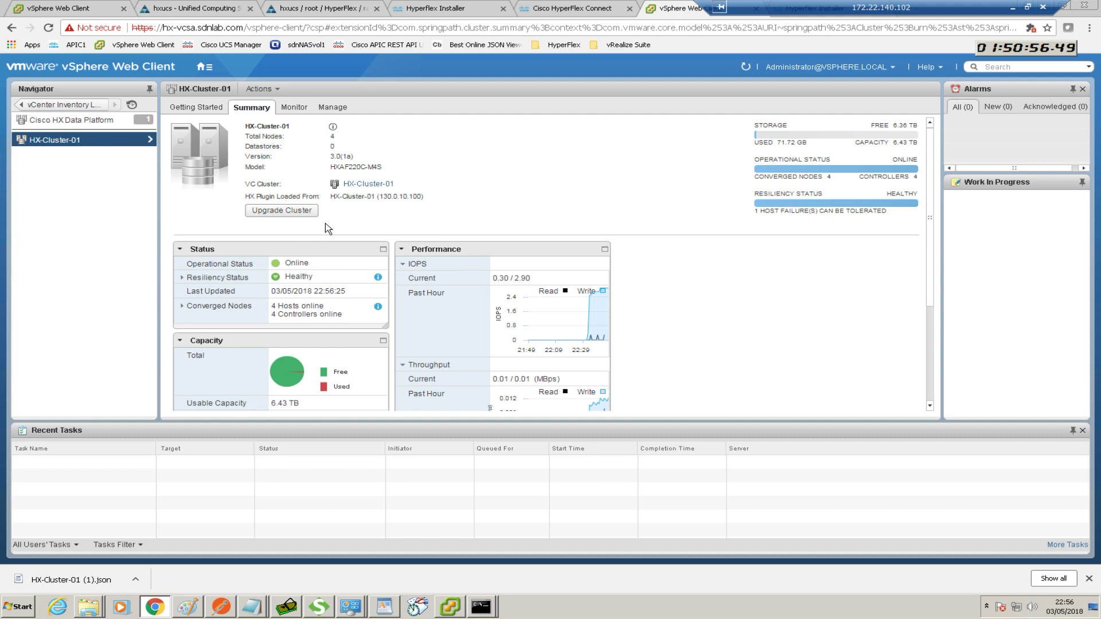
scroll(328, 228, down, 3)
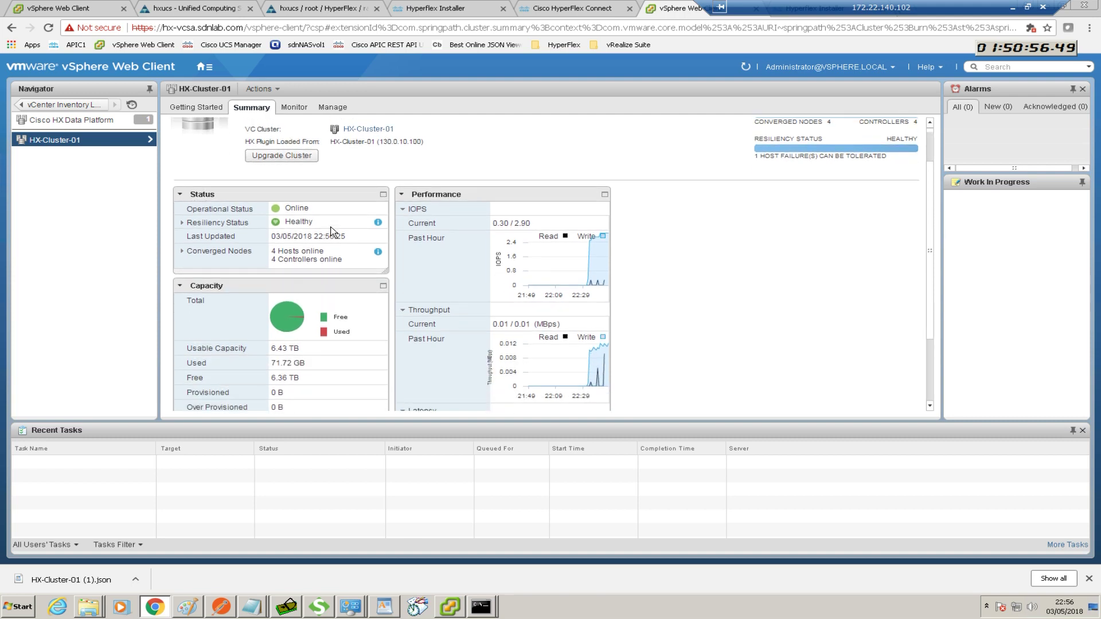
scroll(329, 230, up, 2)
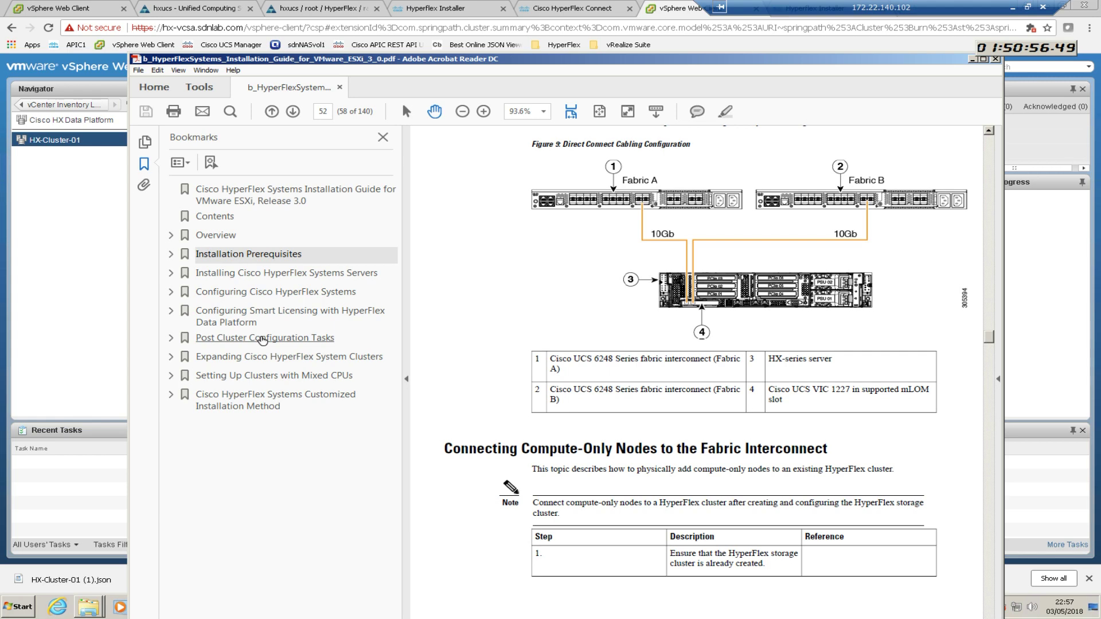
Read the guide's Post Cluster Configuration Tasks chapter, then move the Acrobat window aside
click(266, 339)
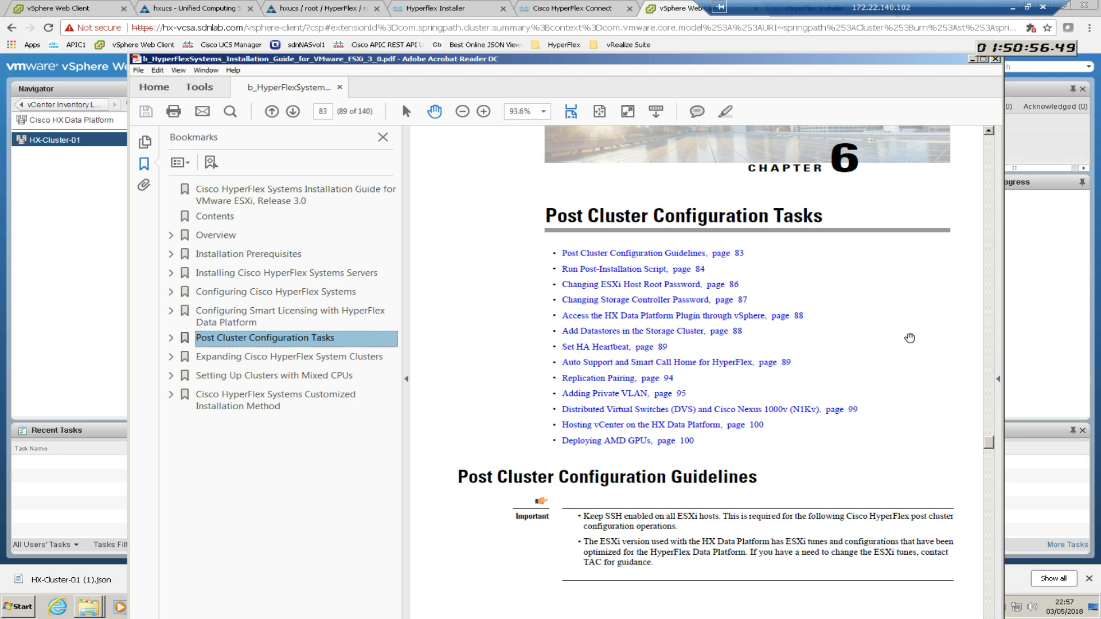
mouse_move(988, 446)
mouse_down()
mouse_move(992, 461)
mouse_move(993, 447)
mouse_up()
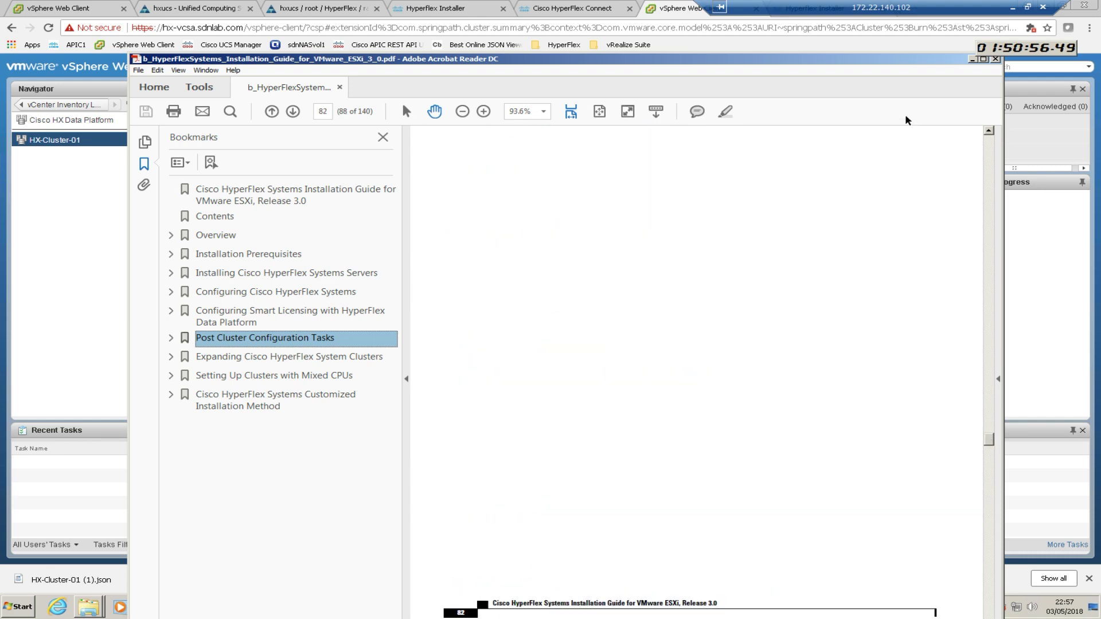
drag(895, 59, 0, 115)
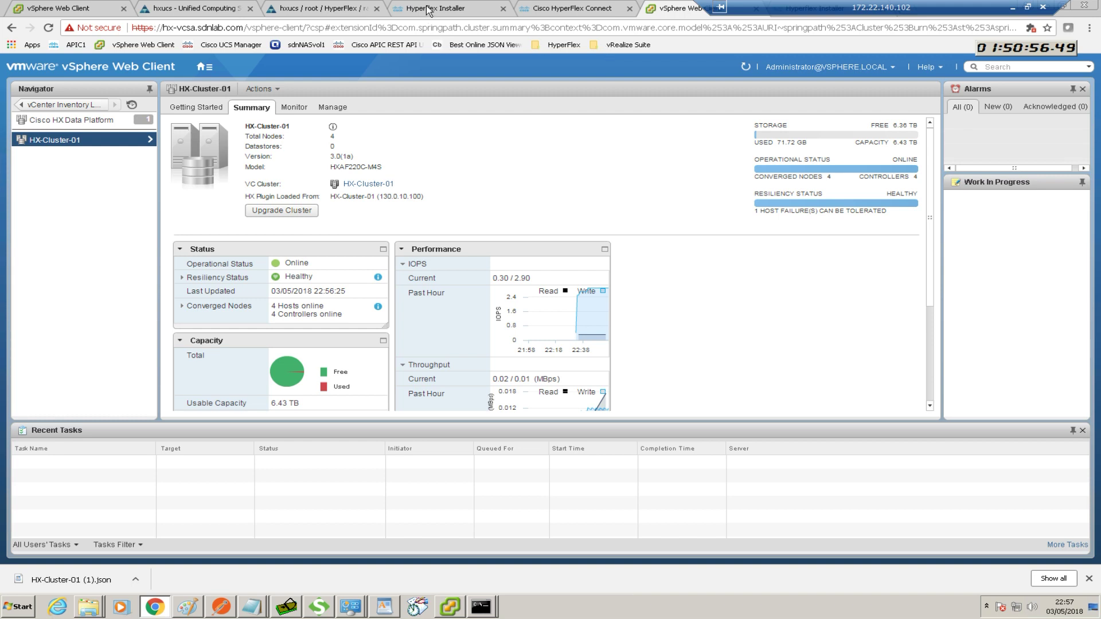
Load 172.22.140.170/mssh in a new Chrome tab to reach HX Controller Sessions
drag(826, 10, 533, 8)
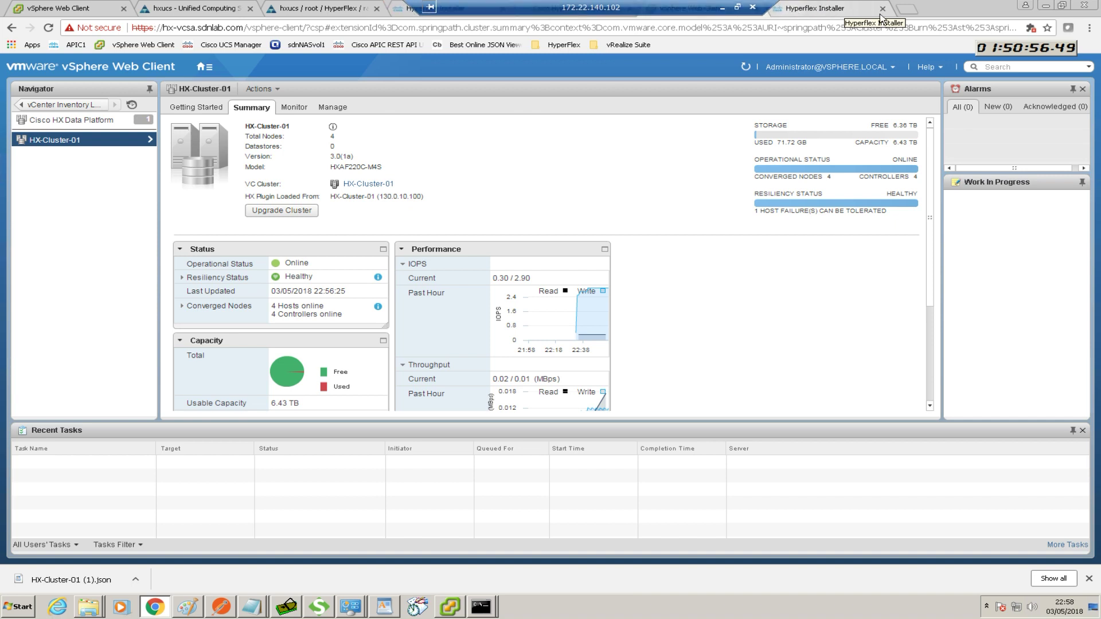
click(907, 10)
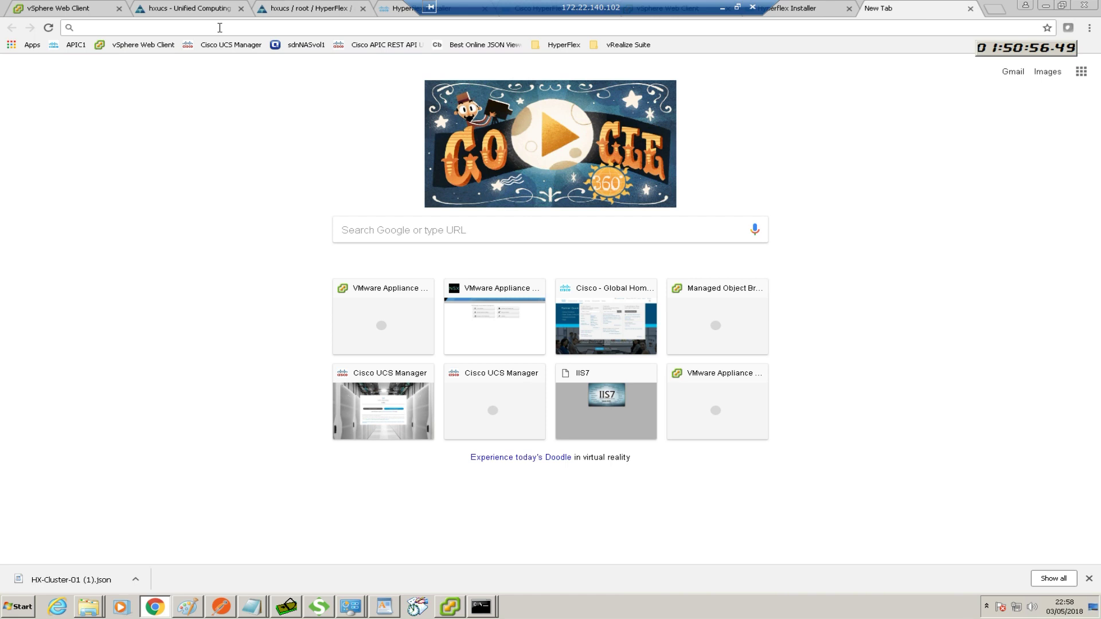
text(172)
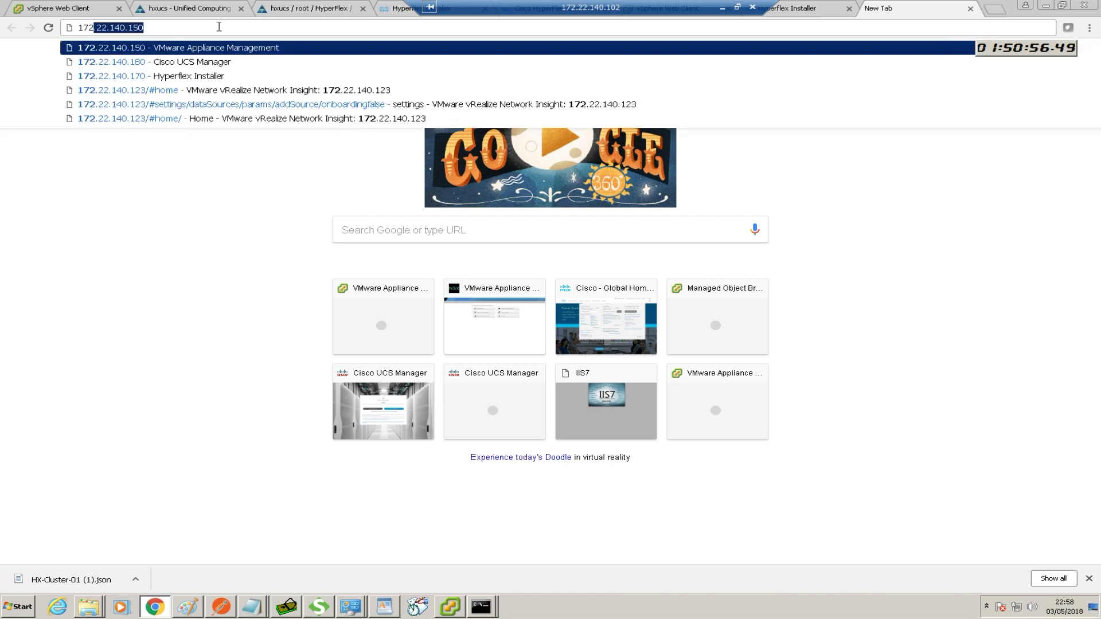
text(.22.140.15)
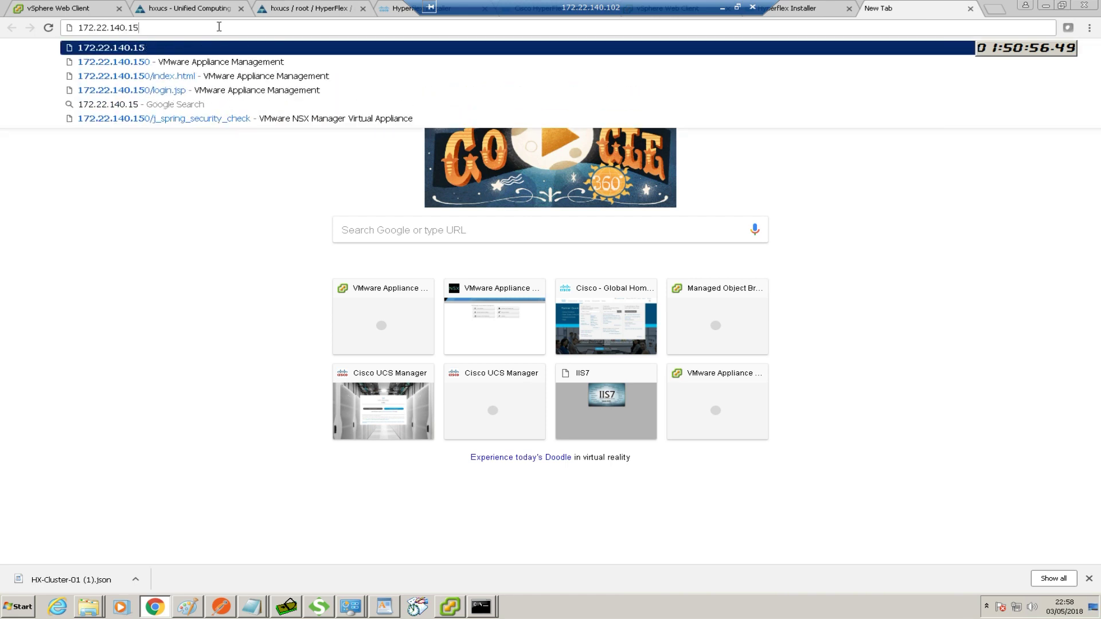
key(BackSpace)
text(70)
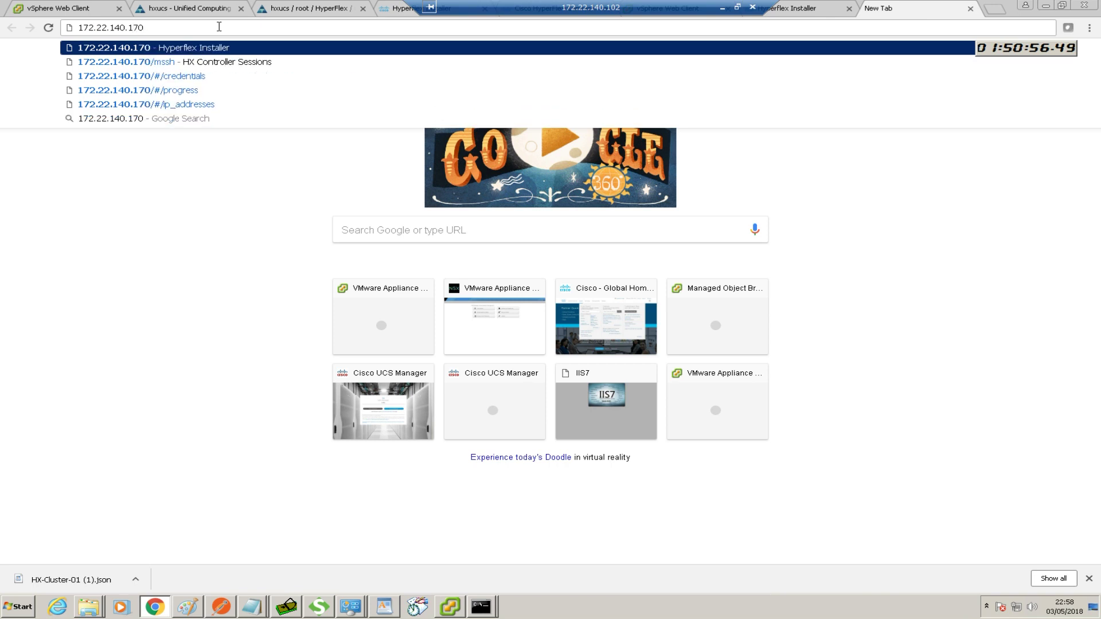
text(/)
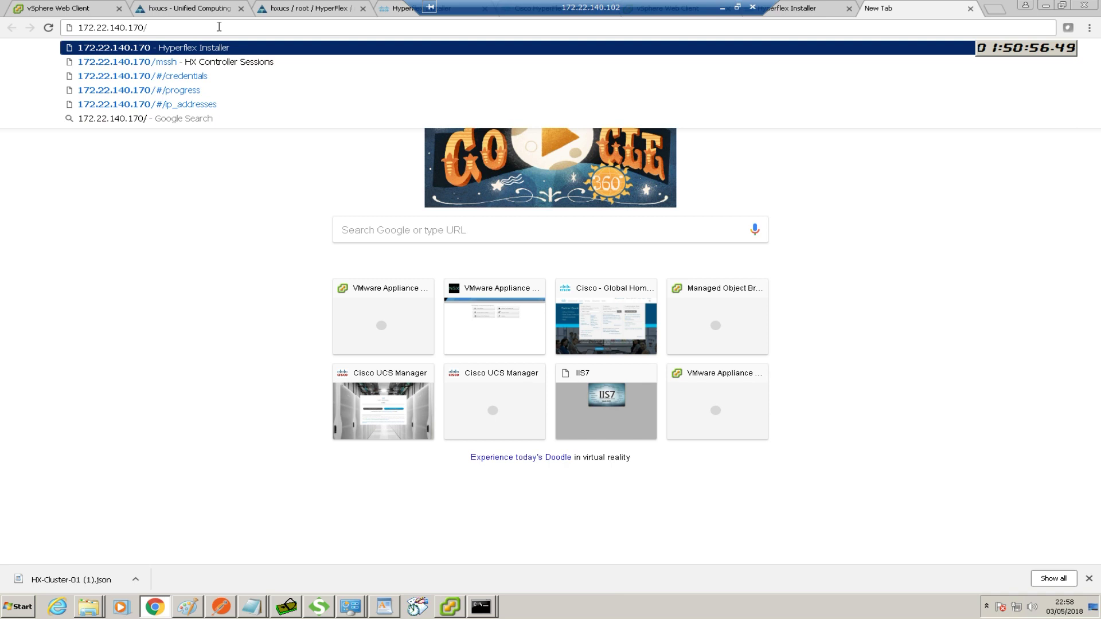
text(mssh)
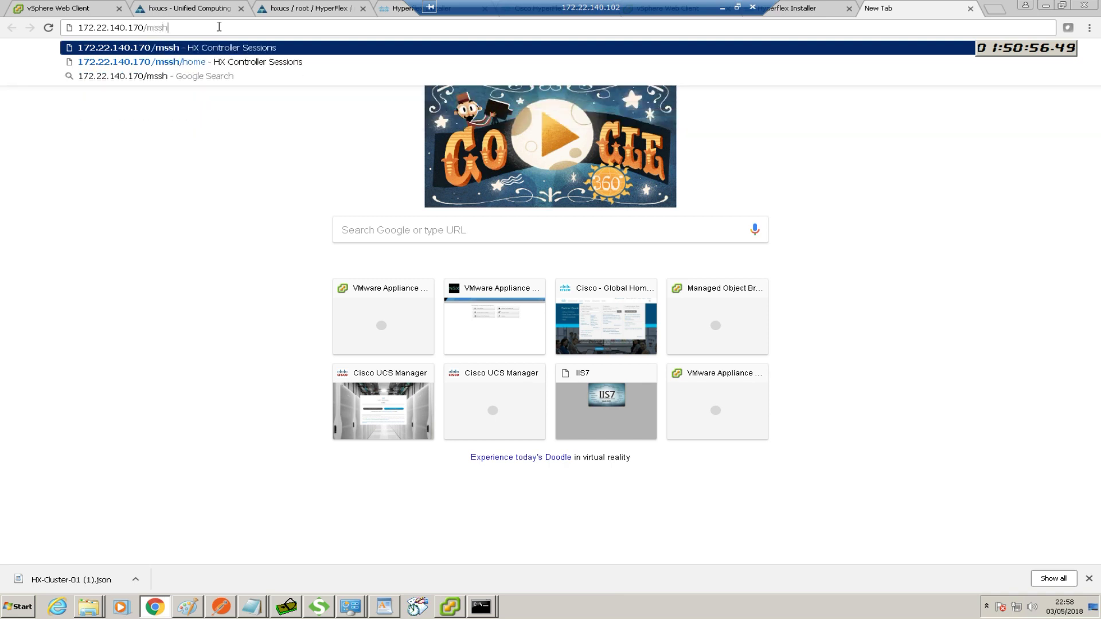
key(Return)
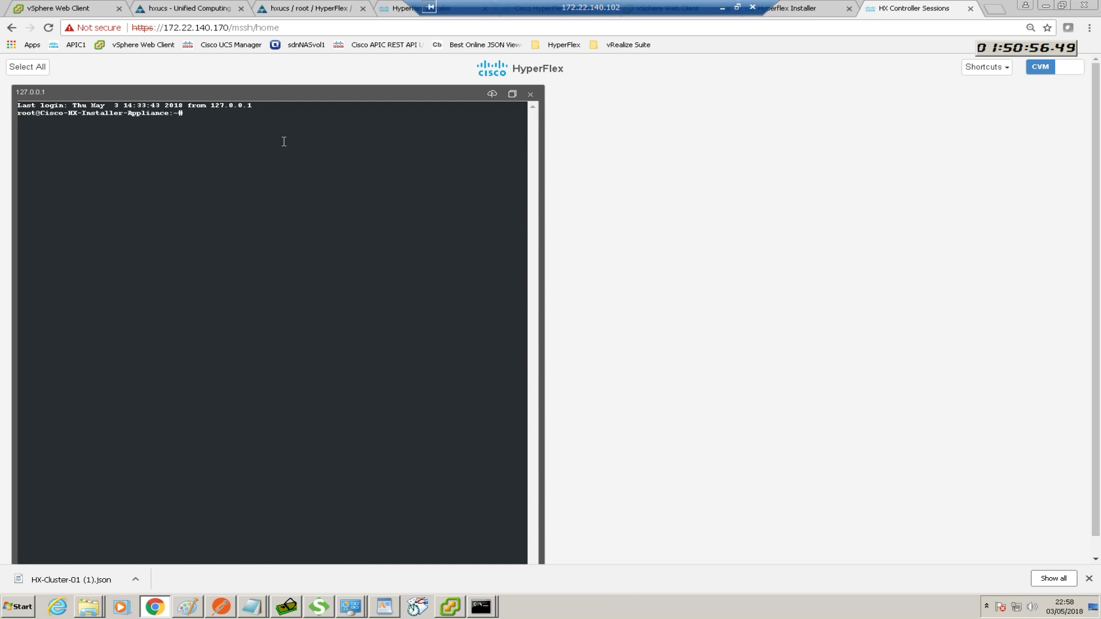
text(post_install)
key(Return)
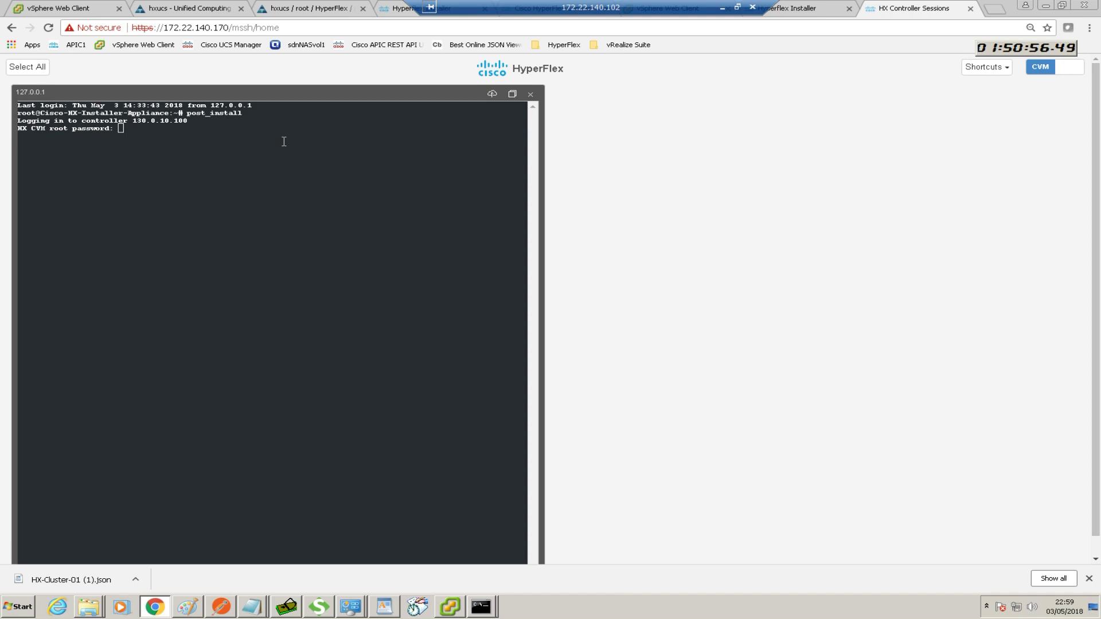
key(Return)
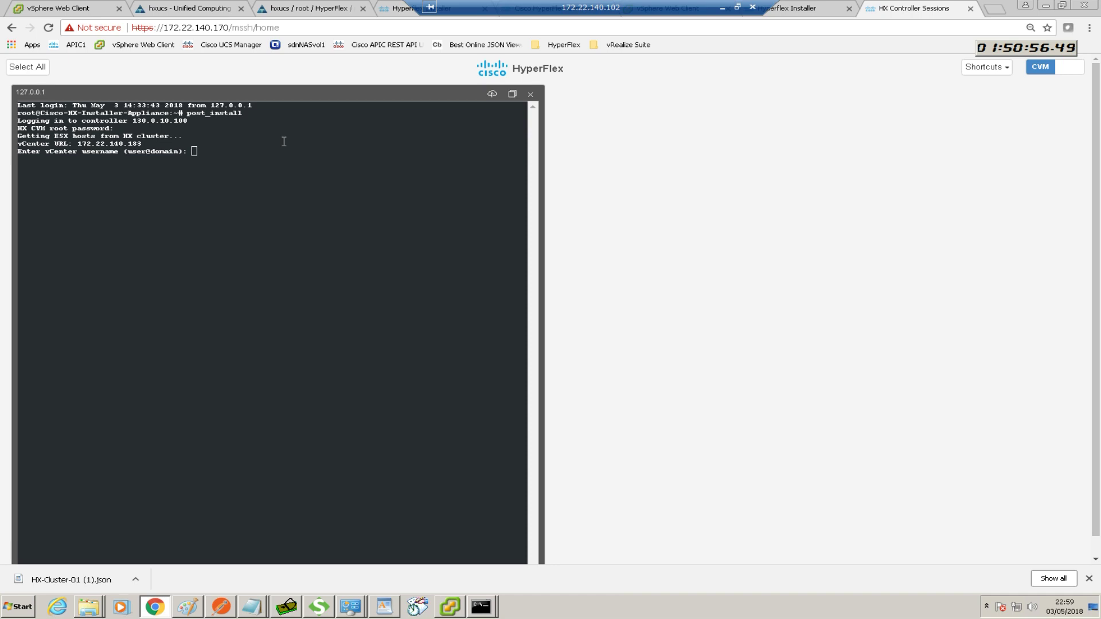
text(administr)
text(ator@vsphere.local)
key(Return)
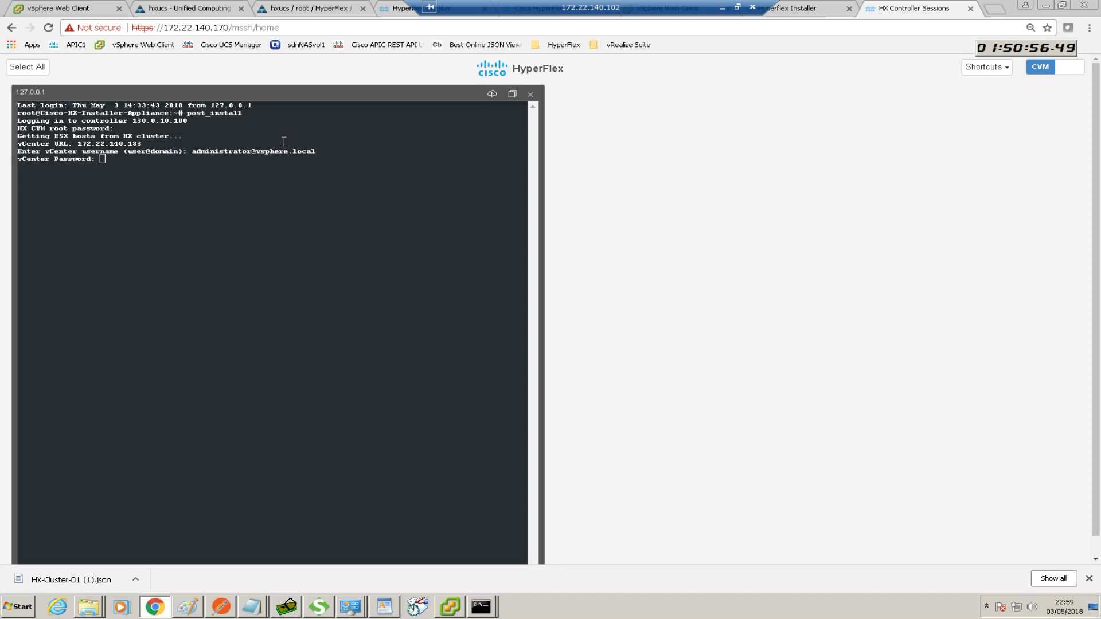
key(Return)
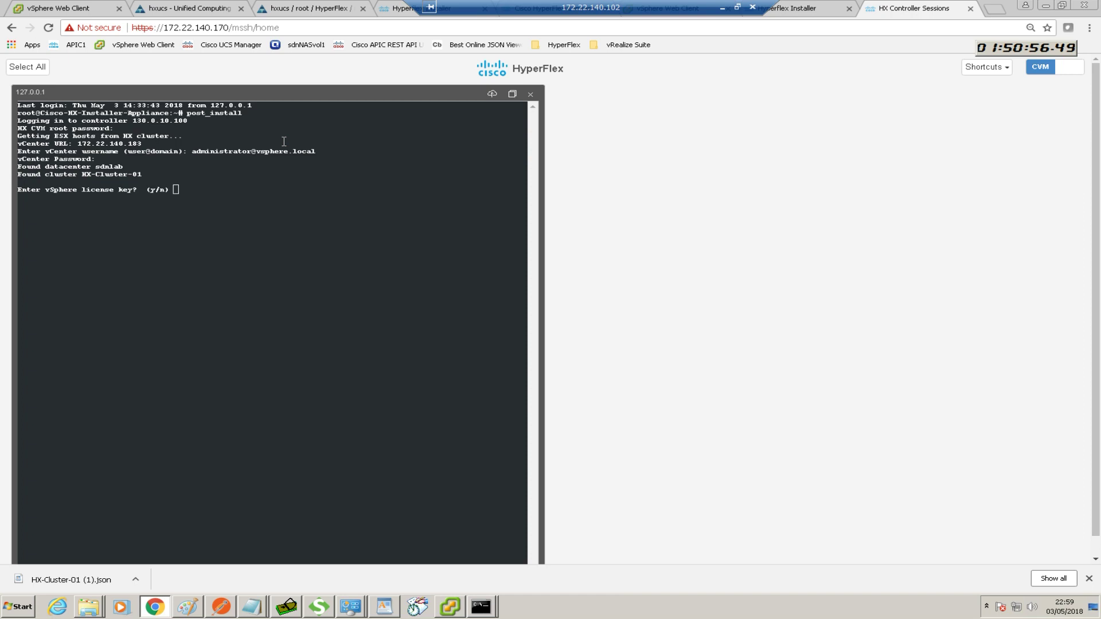
Skip the vSphere license key, enable HA/DRS, and disable the SSH warning
text(n)
key(Return)
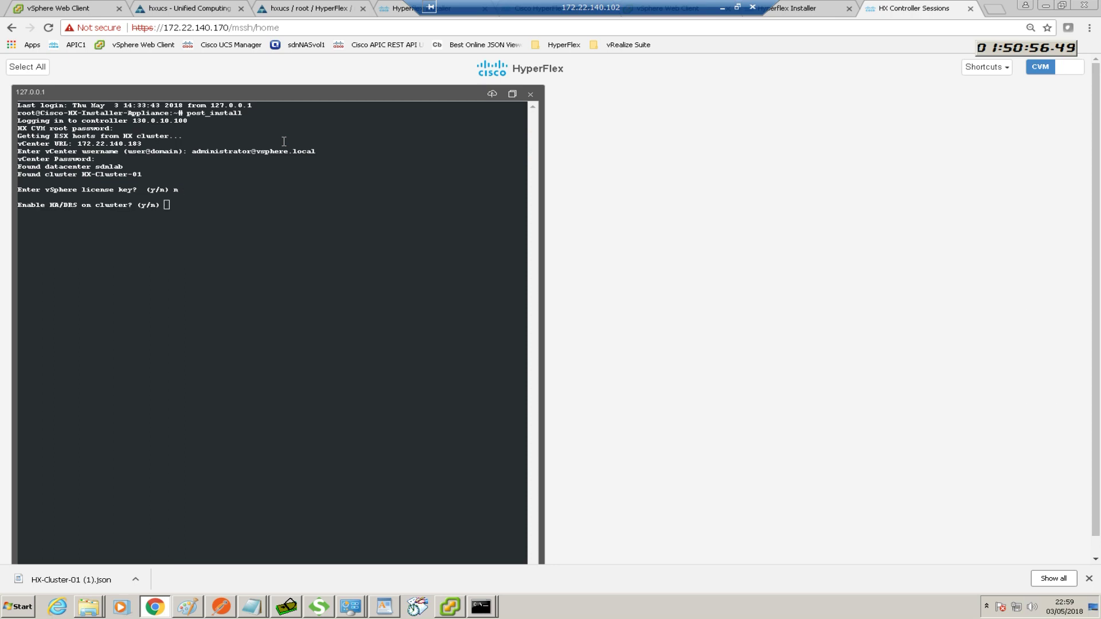
text(y)
key(Return)
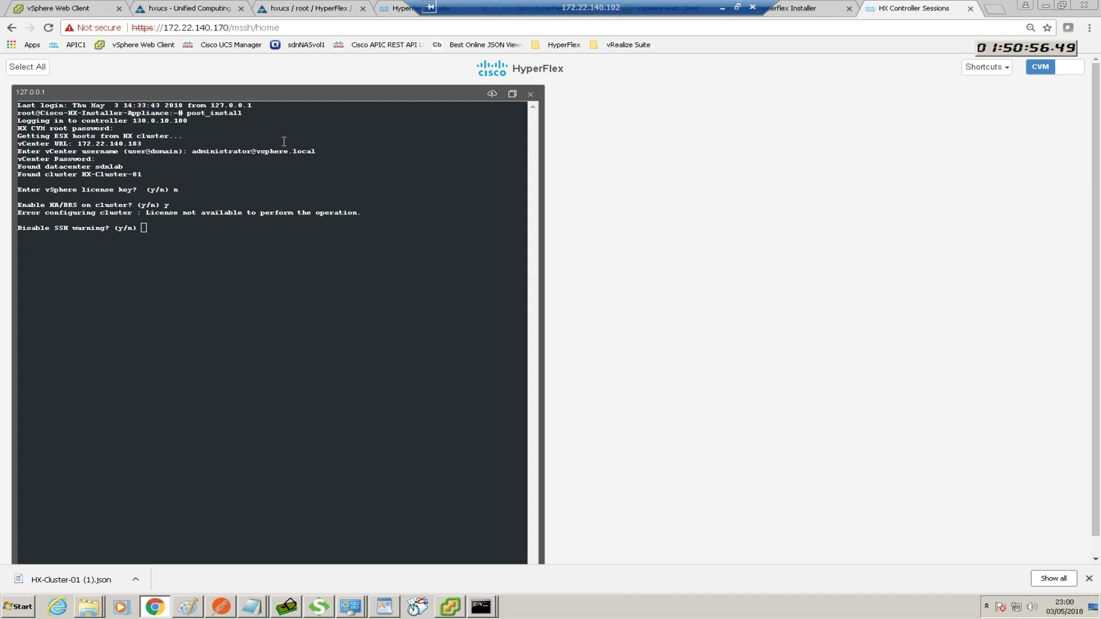
text(y)
key(Return)
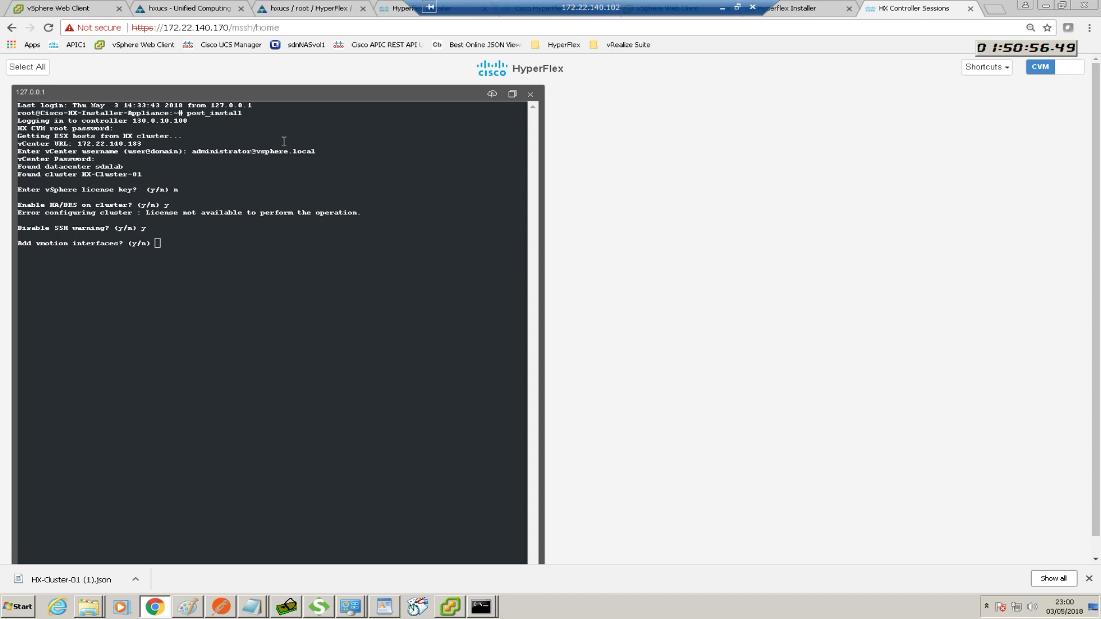
Choose to add vMotion interfaces with netmask 255.255.255.0
text(y)
key(Return)
text(255.255.255.0)
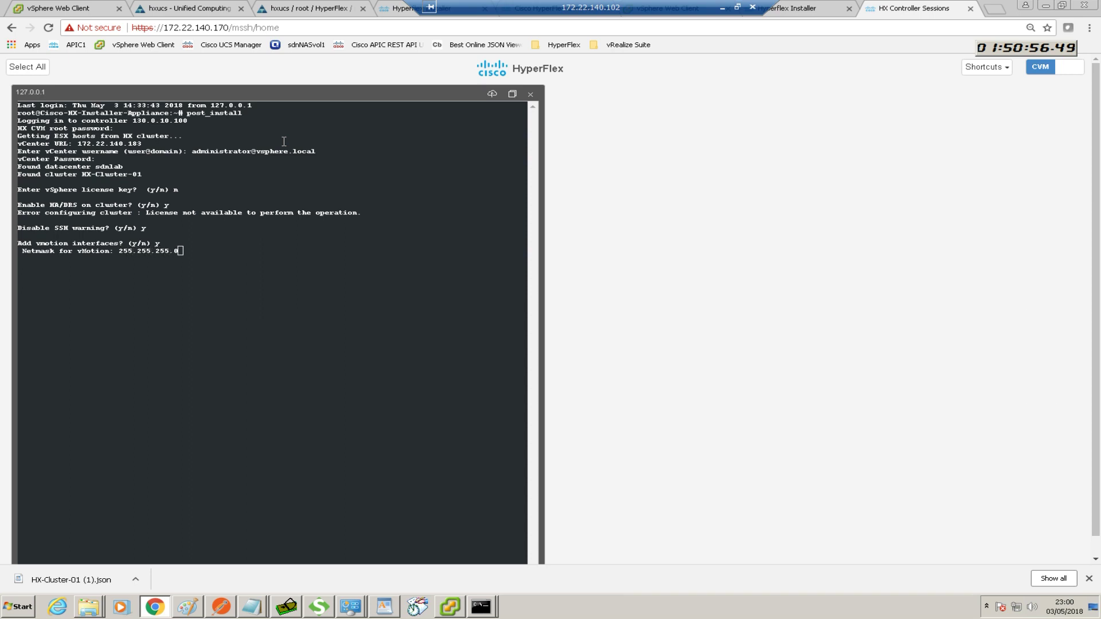
key(Return)
drag(0, 159, 331, 116)
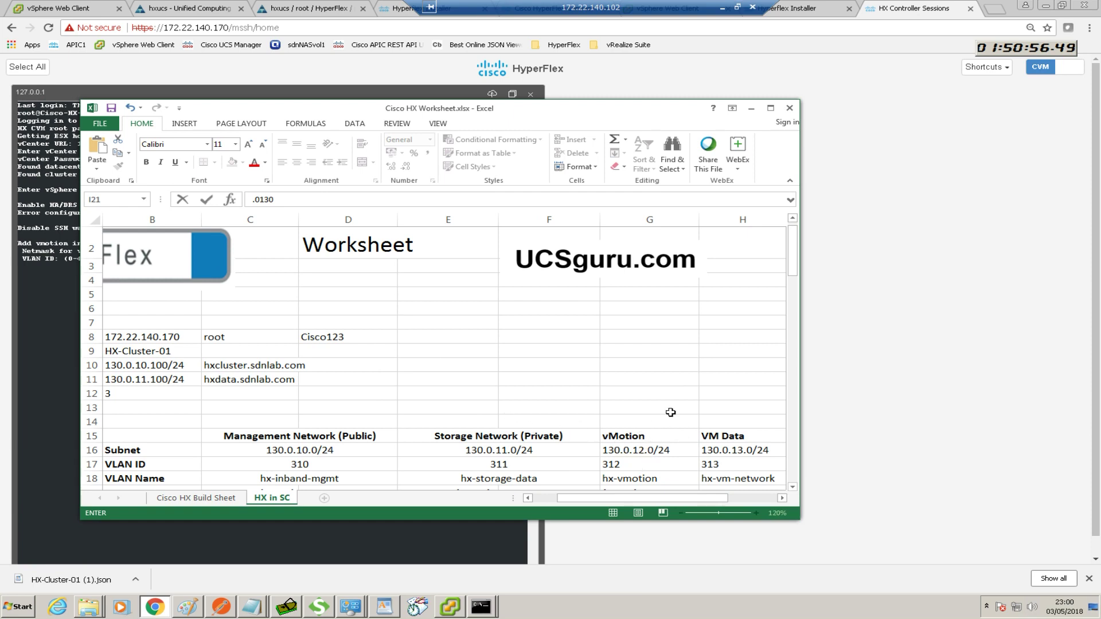
drag(611, 113, 0, 163)
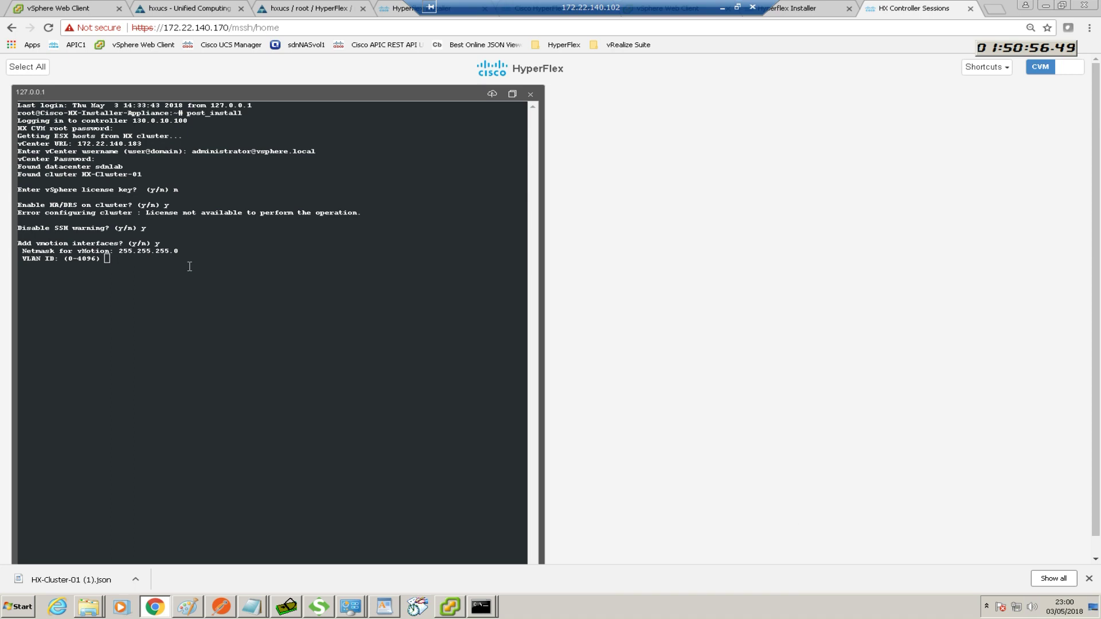
Set vMotion VLAN 312 and IPs 130.0.12.1 and 130.0.12.2 for hxnode1 and hxnode2
text(312)
key(Return)
text(1)
text(7)
key(BackSpace)
text(30.0.12.1)
key(Return)
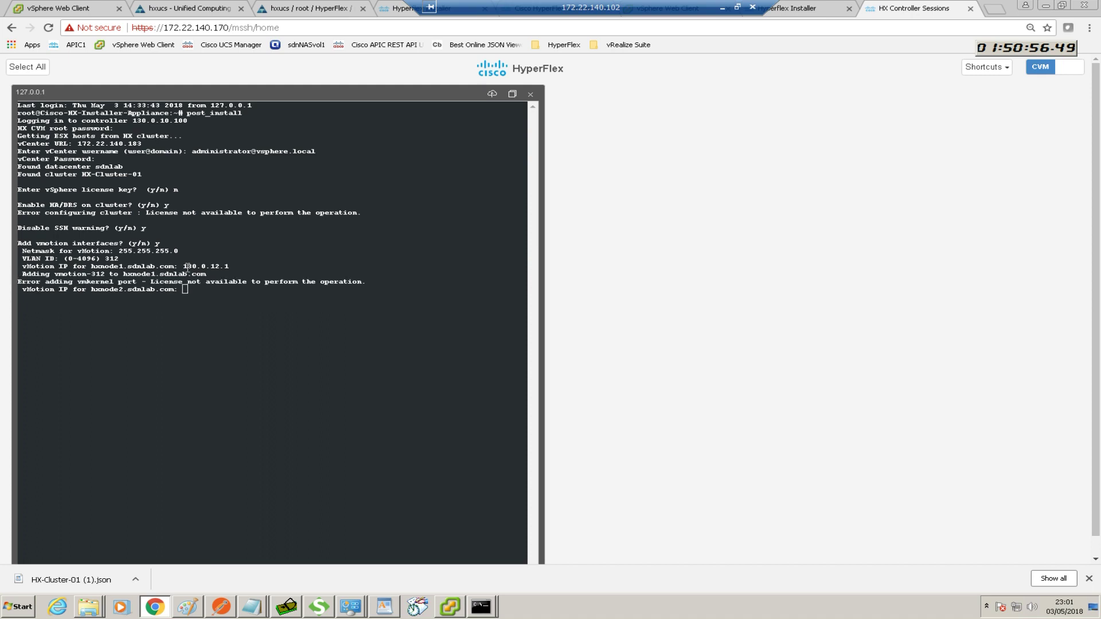
text(130.0.12.1)
key(BackSpace)
text(2)
key(Return)
Assign hxnode3 and hxnode4 the vMotion IPs 130.0.12.3 and 130.0.12.4
key(Up)
key(BackSpace)
text(3)
key(Return)
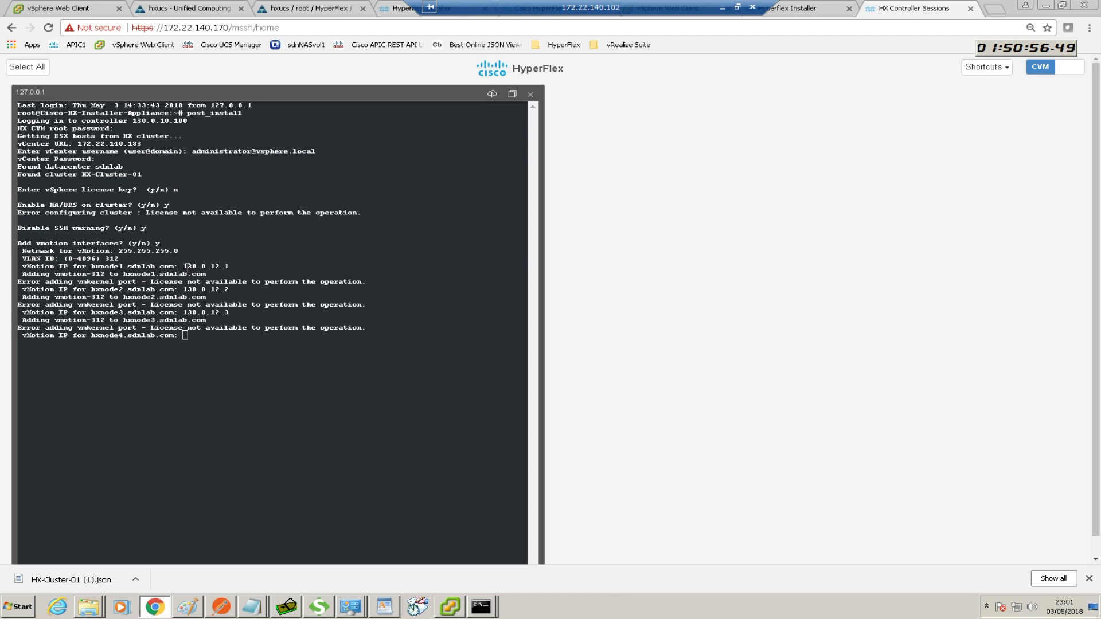
key(Up)
key(BackSpace)
text(4)
key(Return)
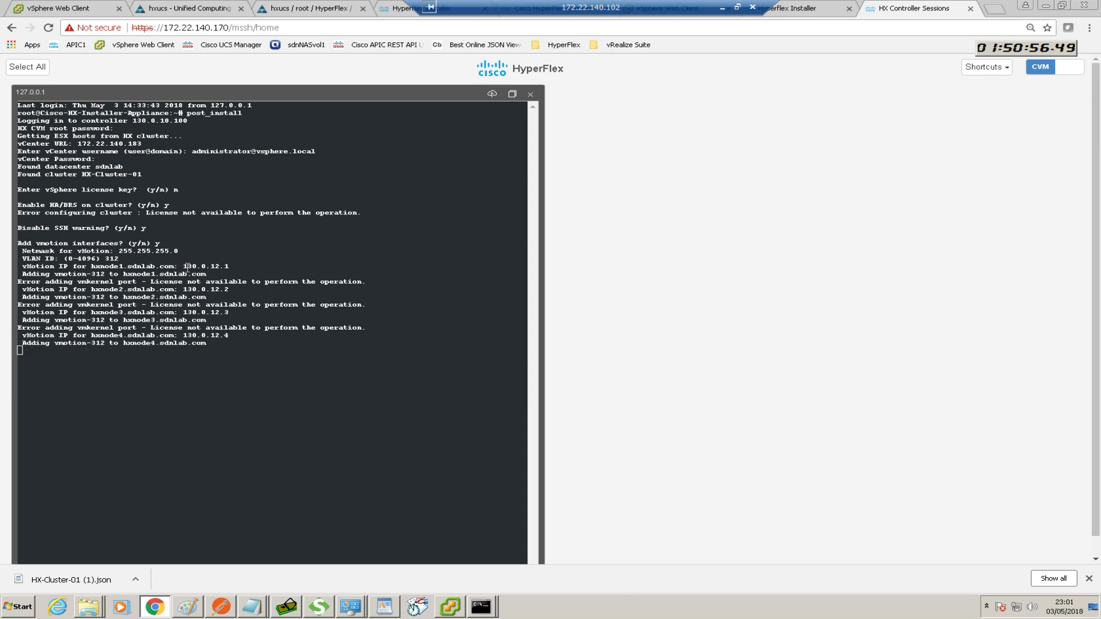
drag(615, 12, 810, 12)
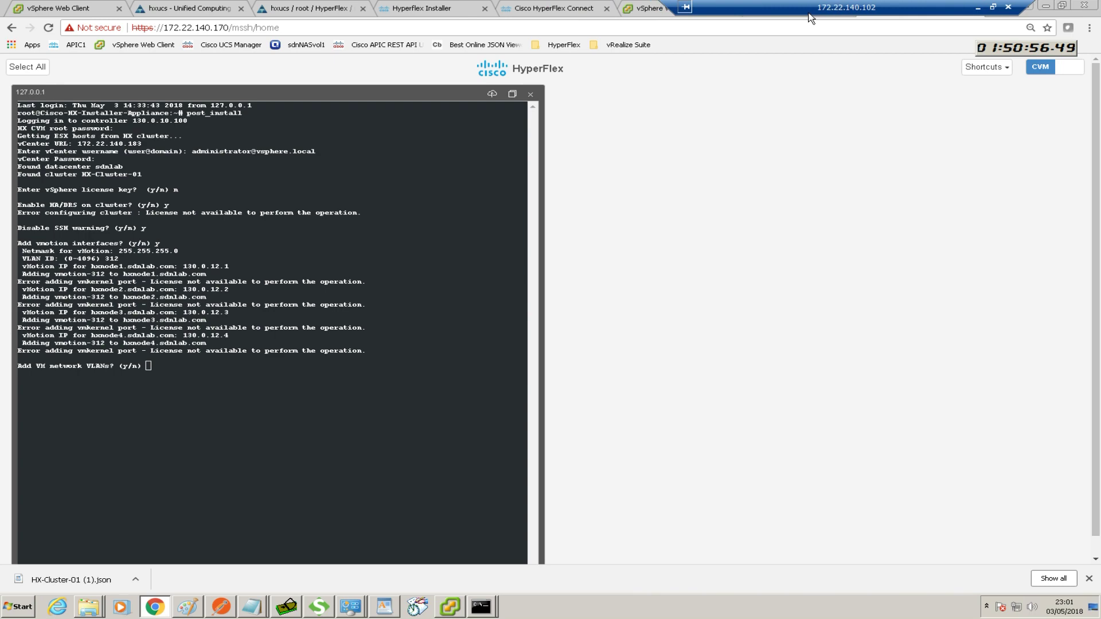
click(650, 11)
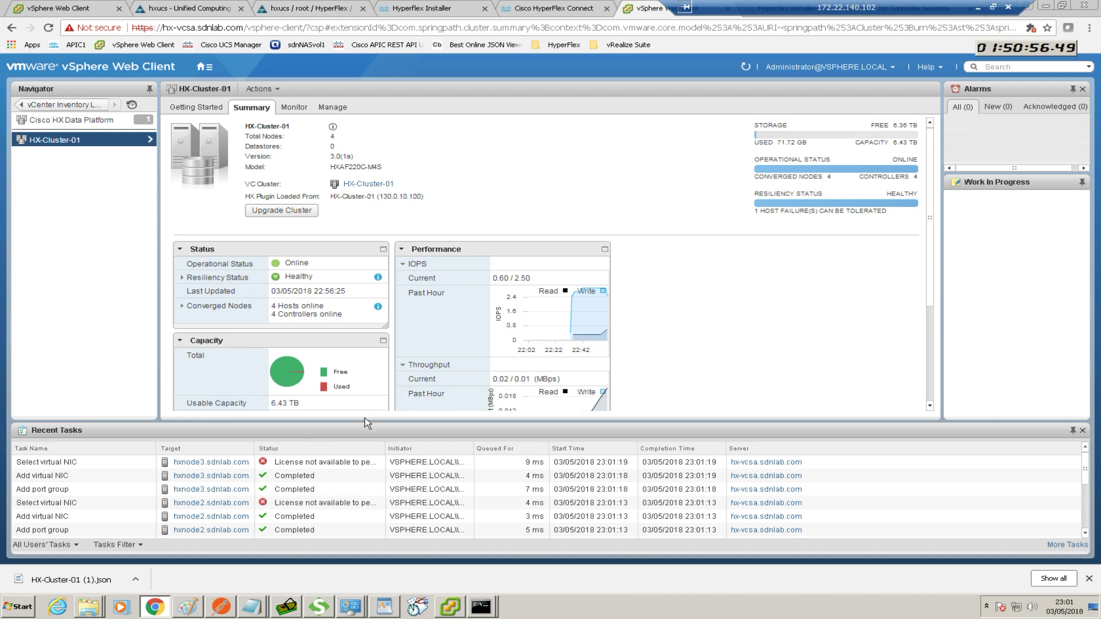
drag(932, 8, 563, 2)
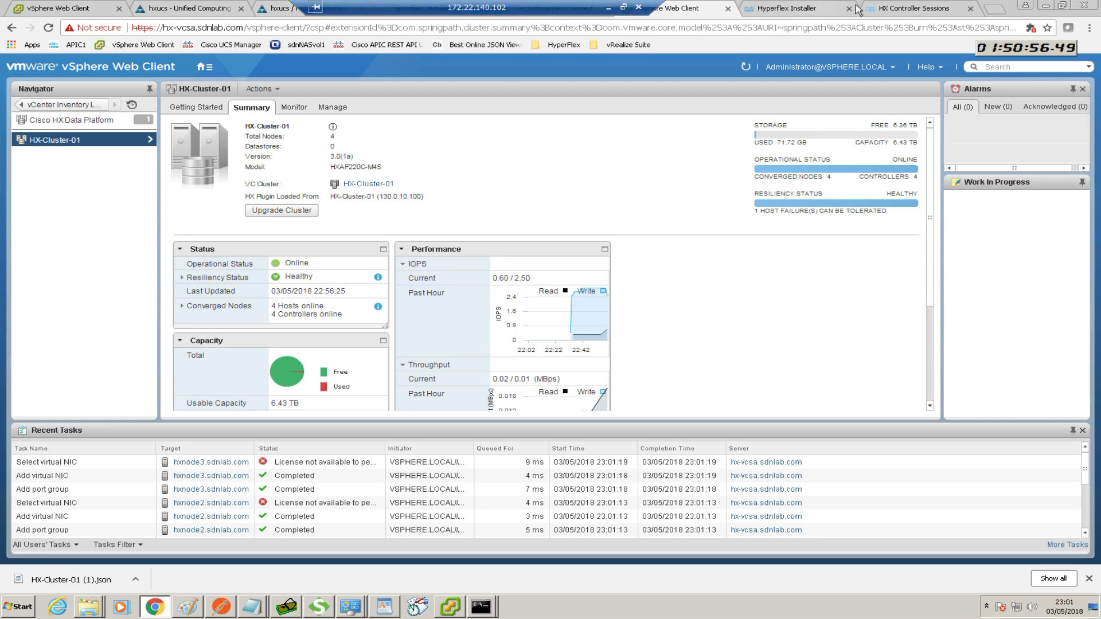
click(894, 9)
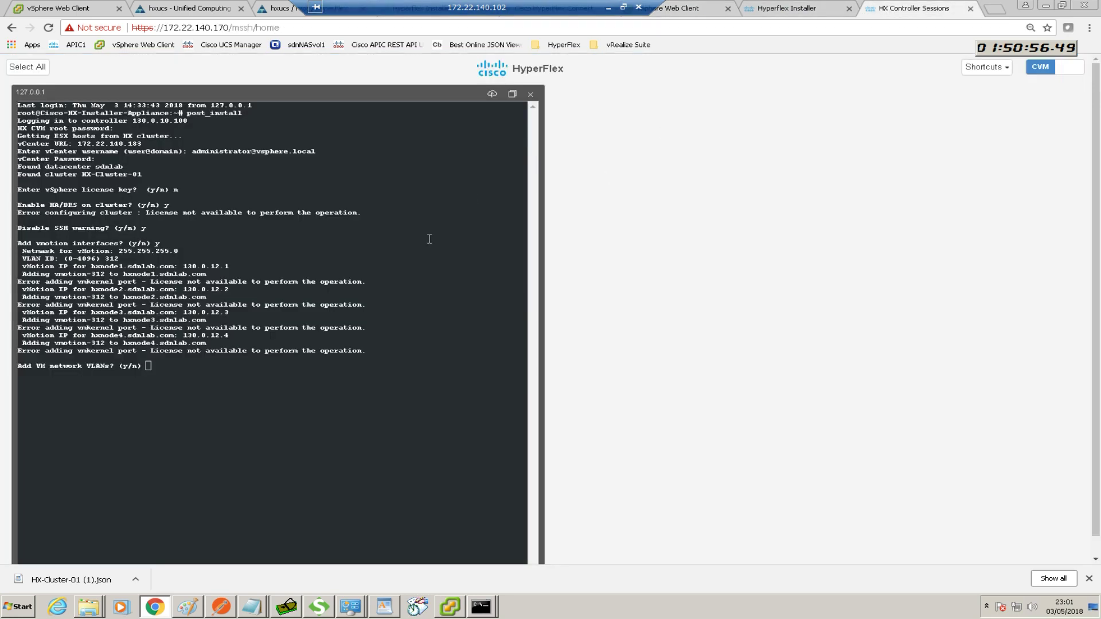
Accept adding VM network VLANs and supply the UCSM password
click(345, 365)
text(y)
key(Return)
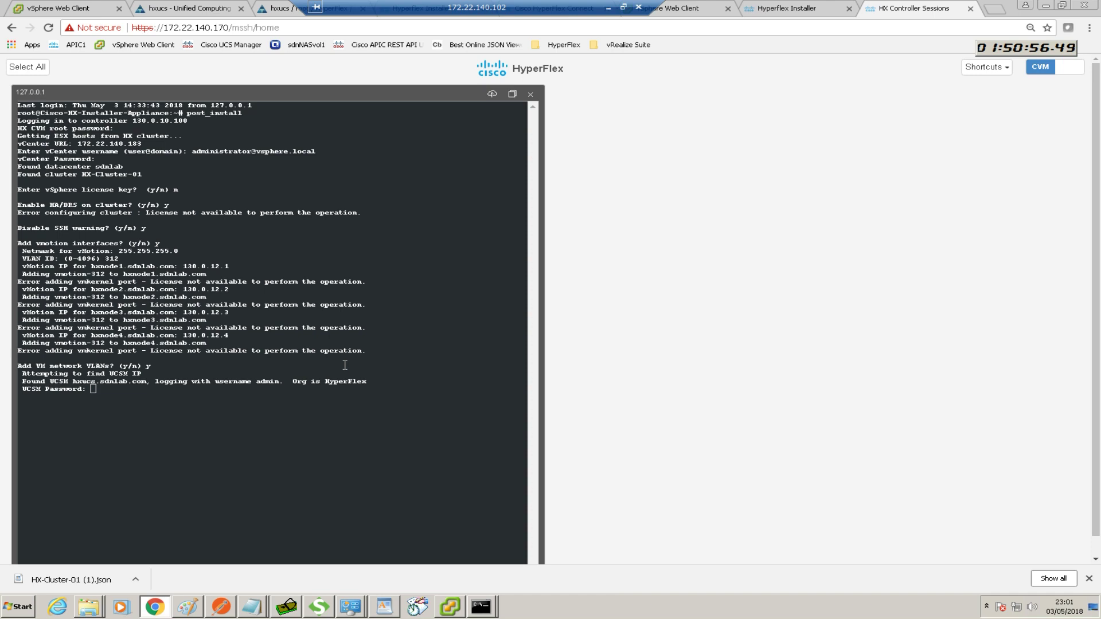
key(Return)
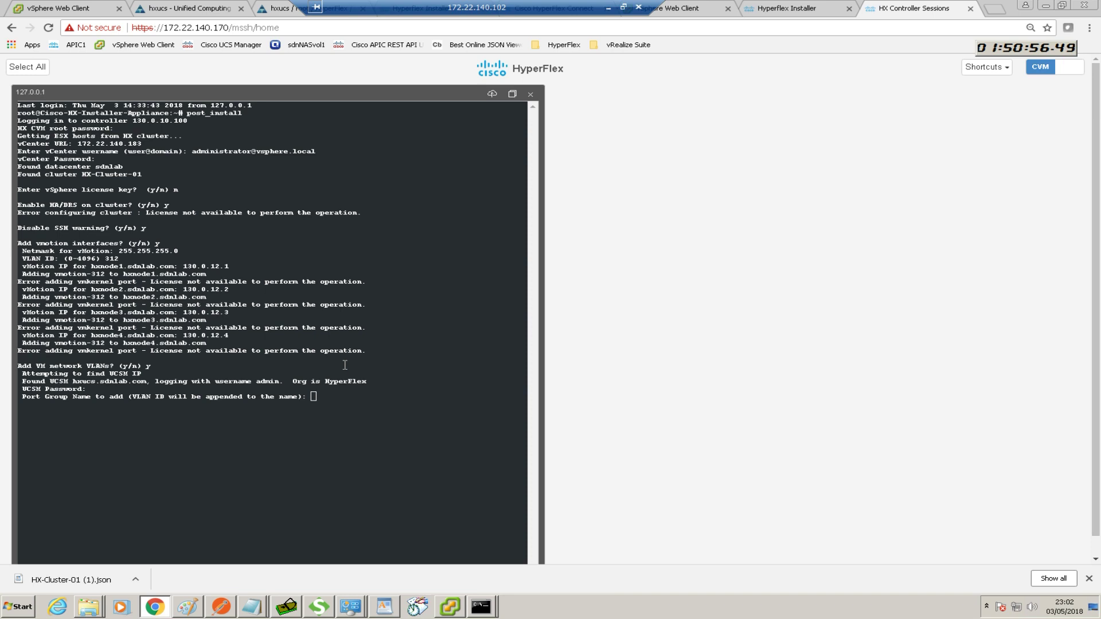
Create port group vmdata on VLAN 313 and decline any further VLANs
text(vmdata)
key(Return)
text(313)
key(Return)
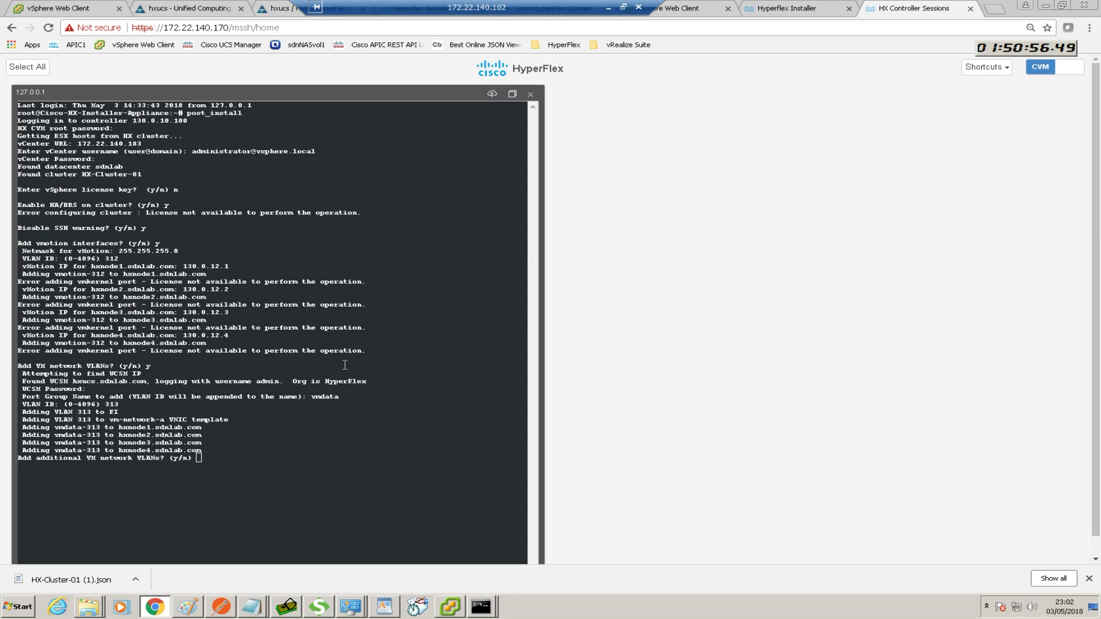
text(n)
key(Return)
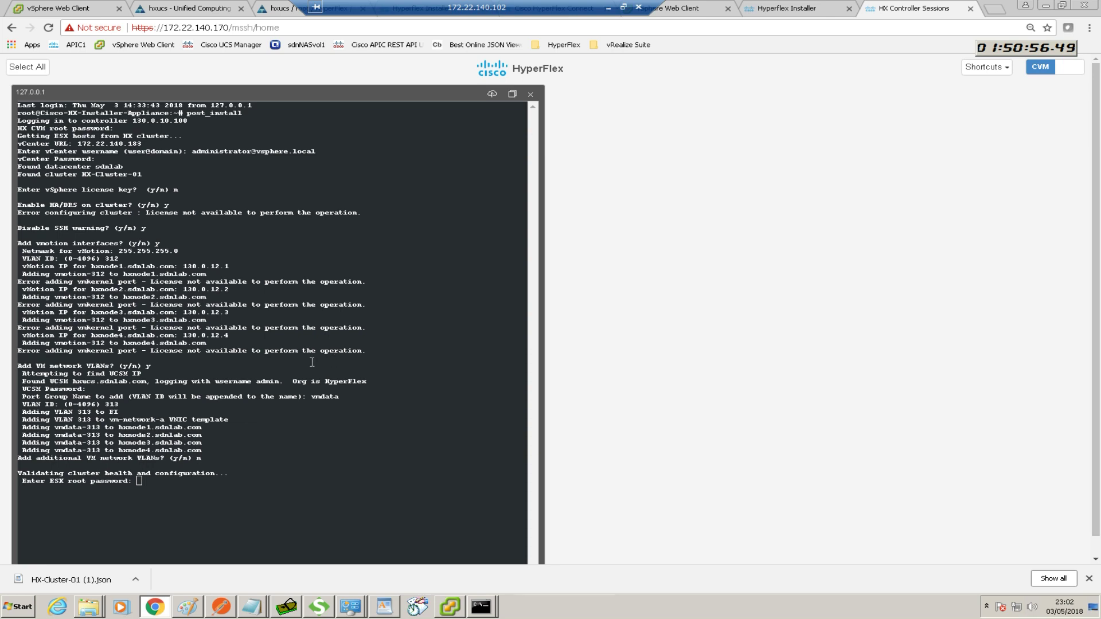
Enter the ESX root password, confirm the error-free HEALTHY validation, and exit the controller shell
click(261, 361)
key(Return)
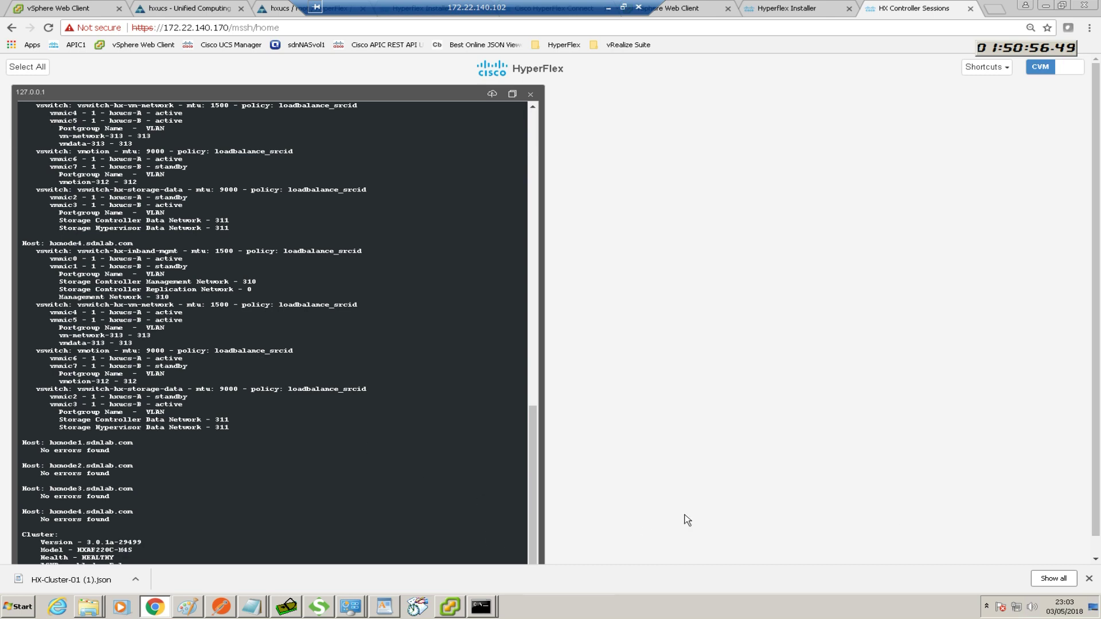
click(1096, 558)
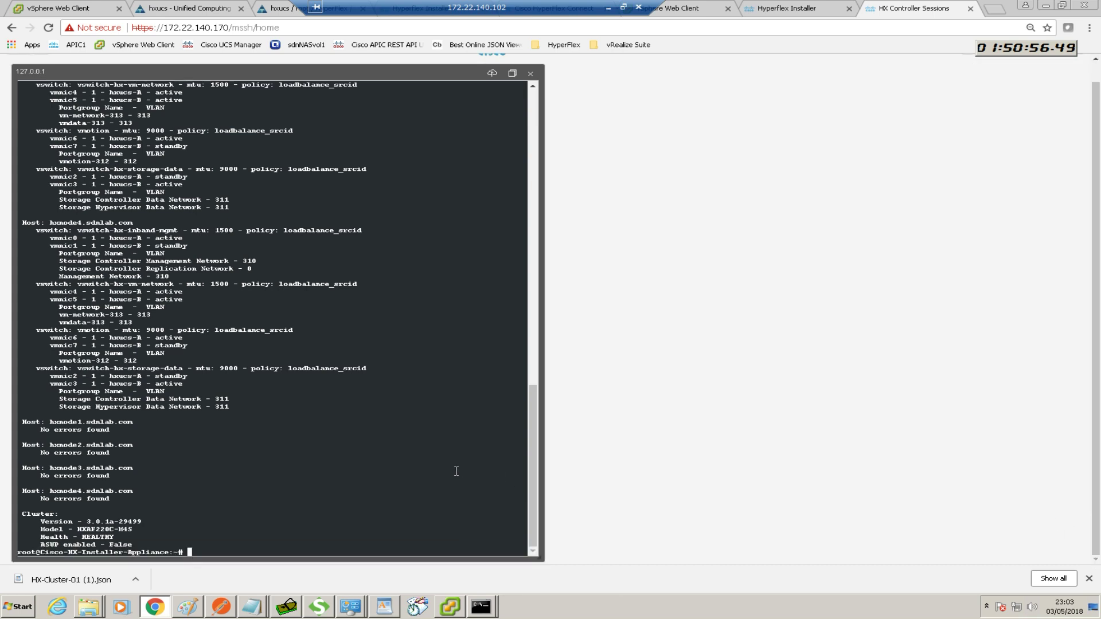
text(exit)
key(Return)
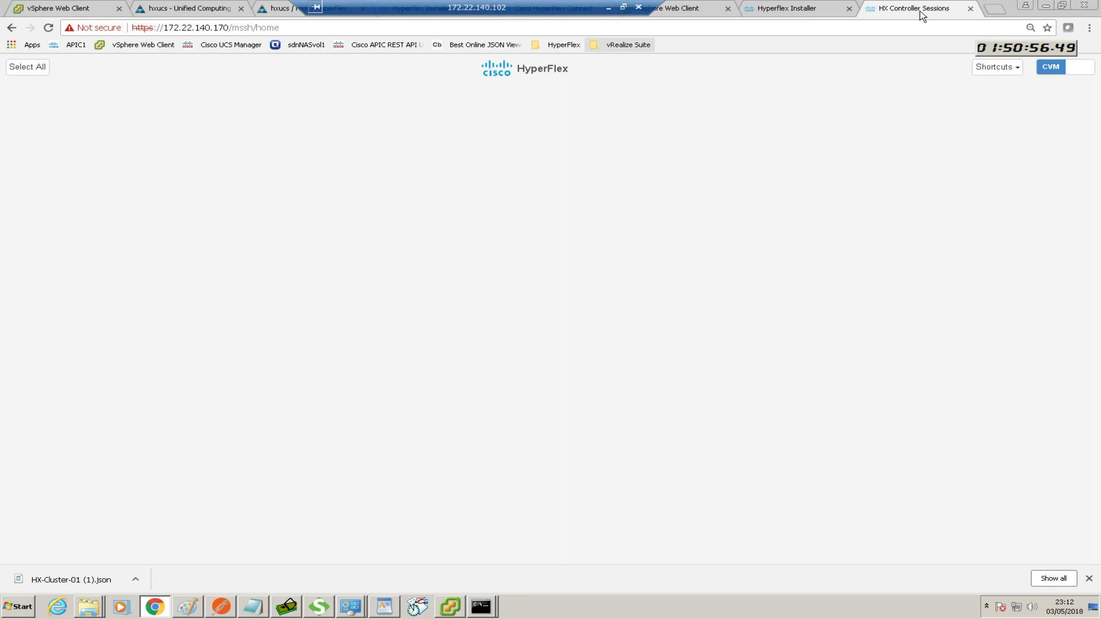
Check the installer's HX-Cluster-01 summary, then open the cluster's management view in vSphere Web Client
click(794, 11)
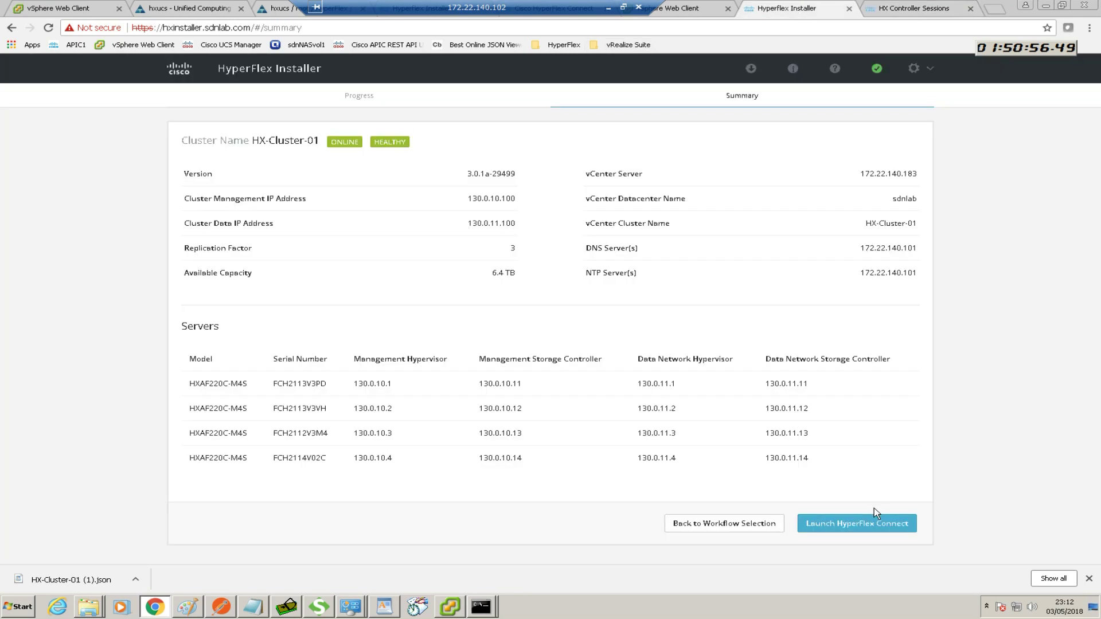
click(683, 12)
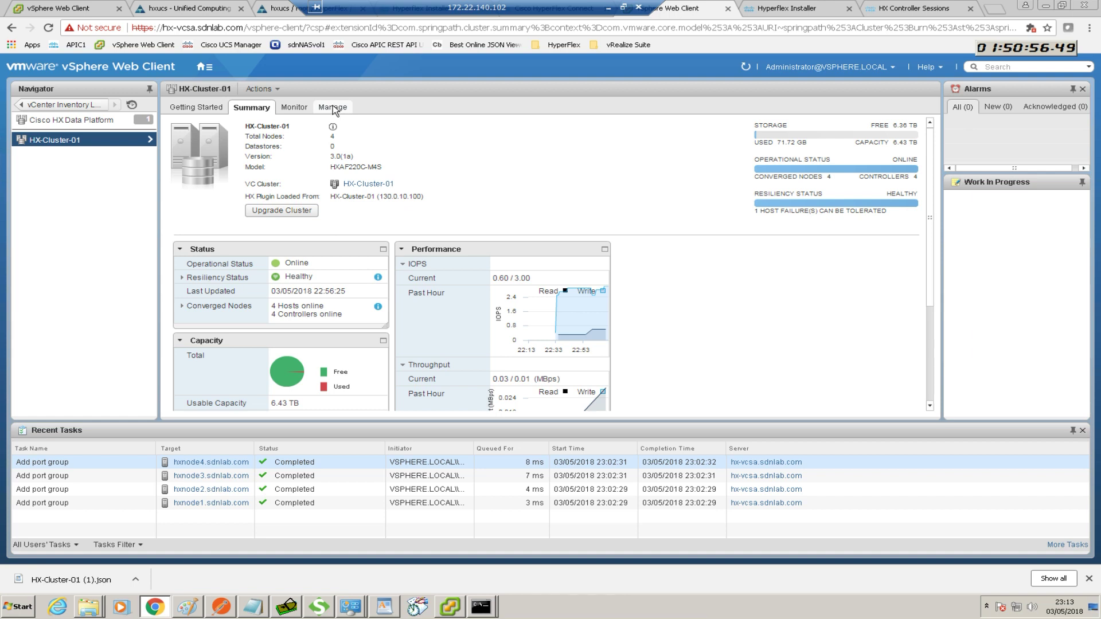
click(333, 109)
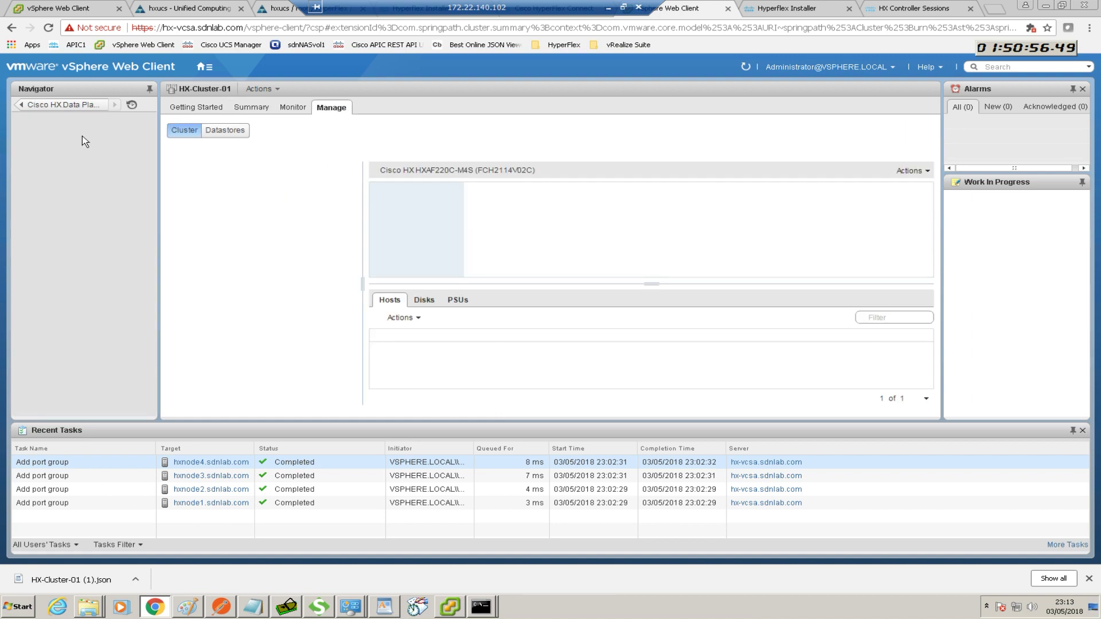
From HX-Cluster-01's datastore list, create a datastore named Datastore1 sized 2000 GB
click(217, 133)
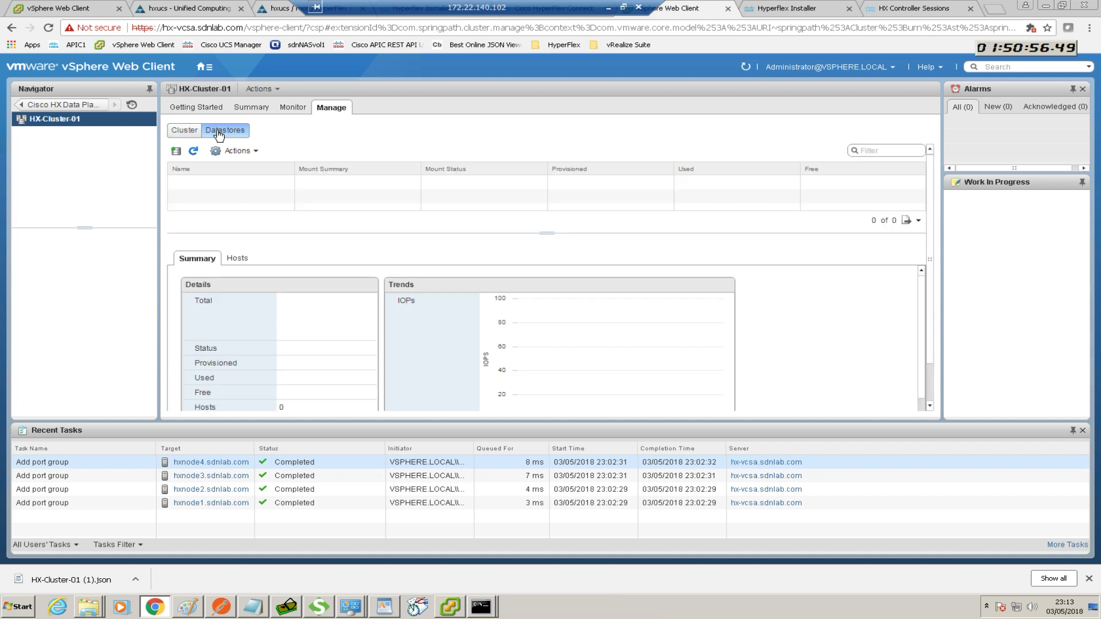
click(176, 152)
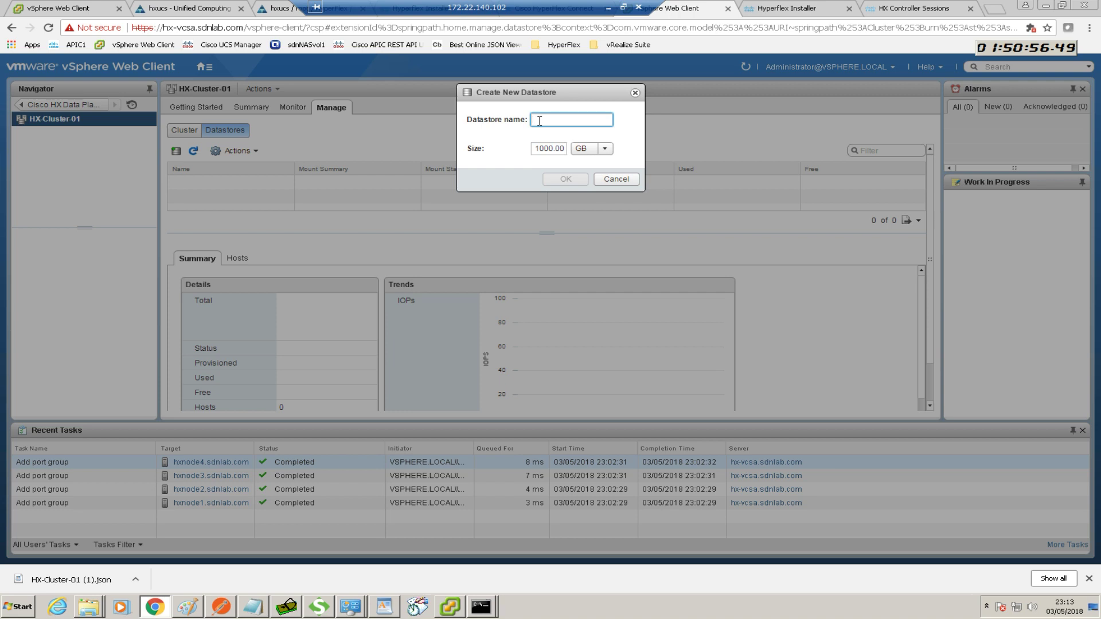
text(Datastore1)
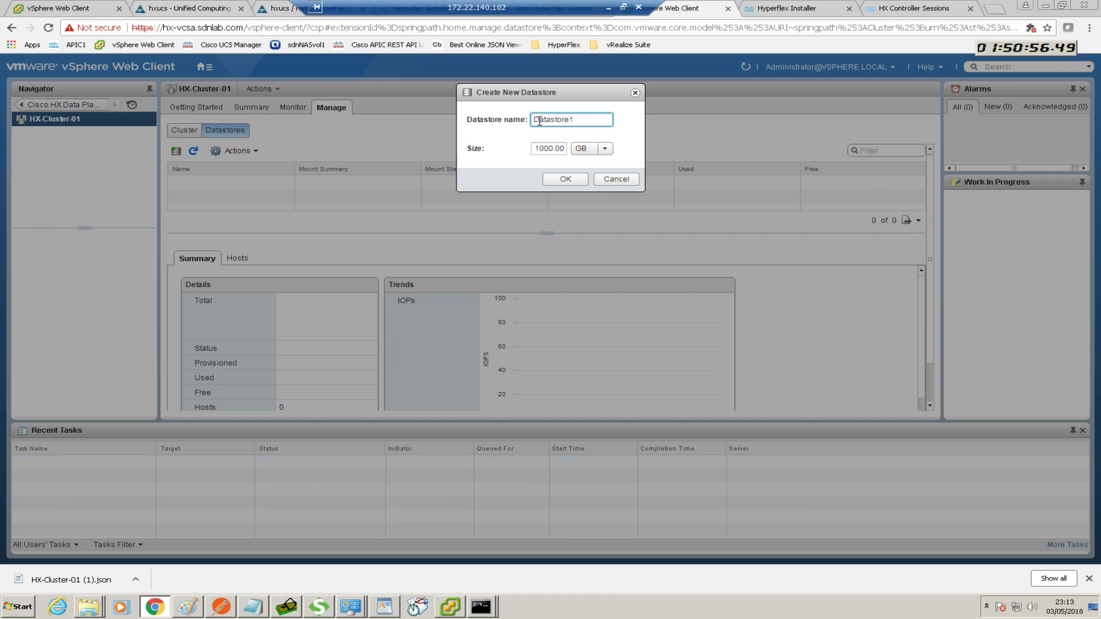
click(539, 152)
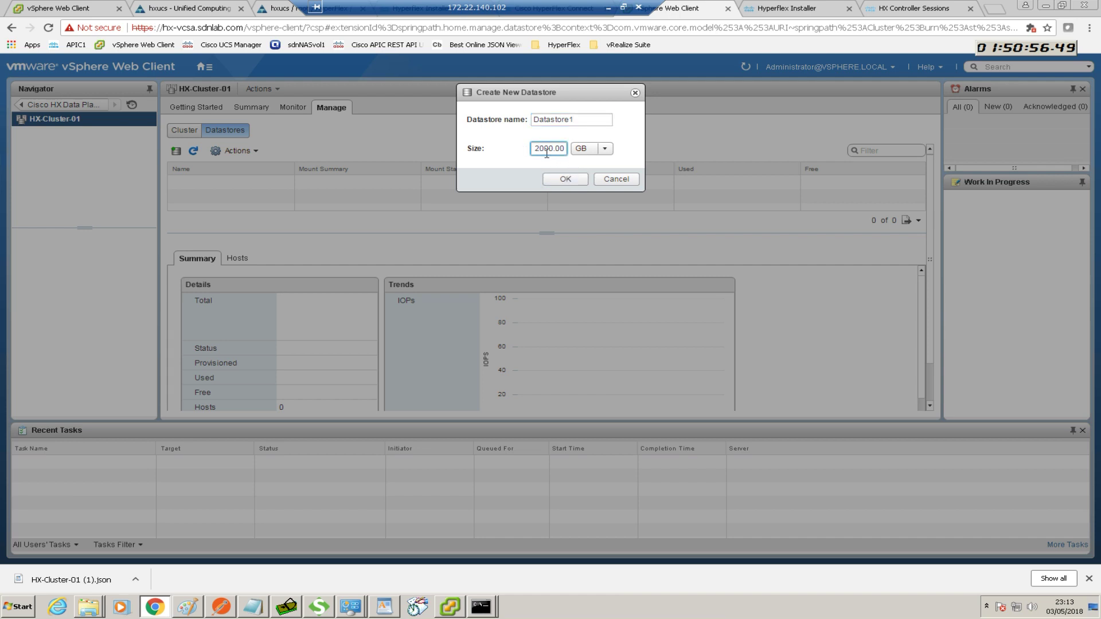
click(604, 149)
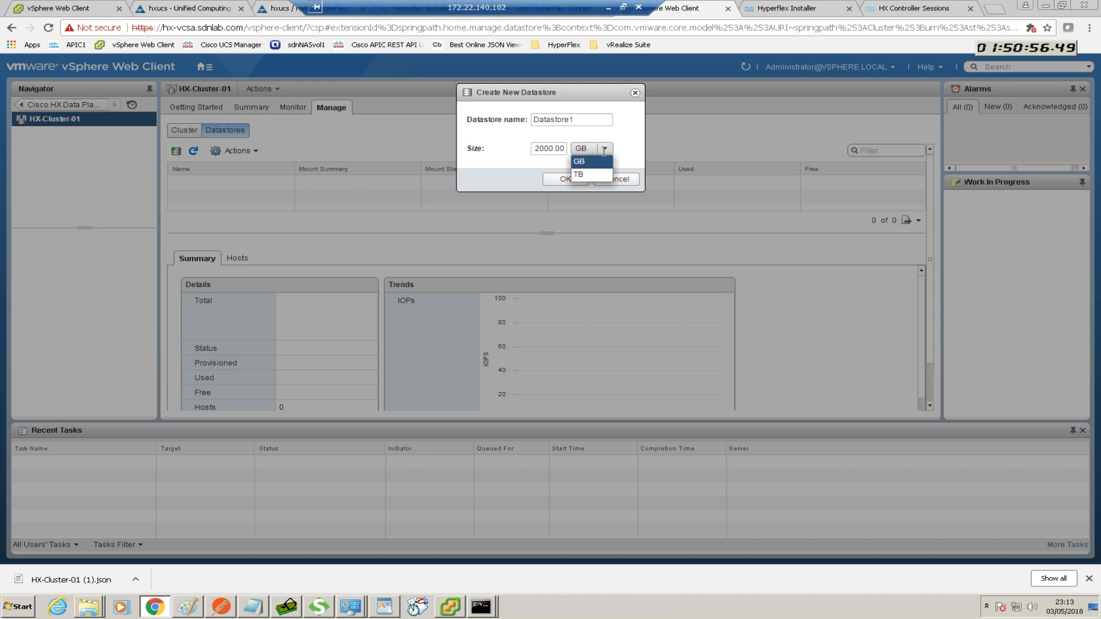
click(603, 150)
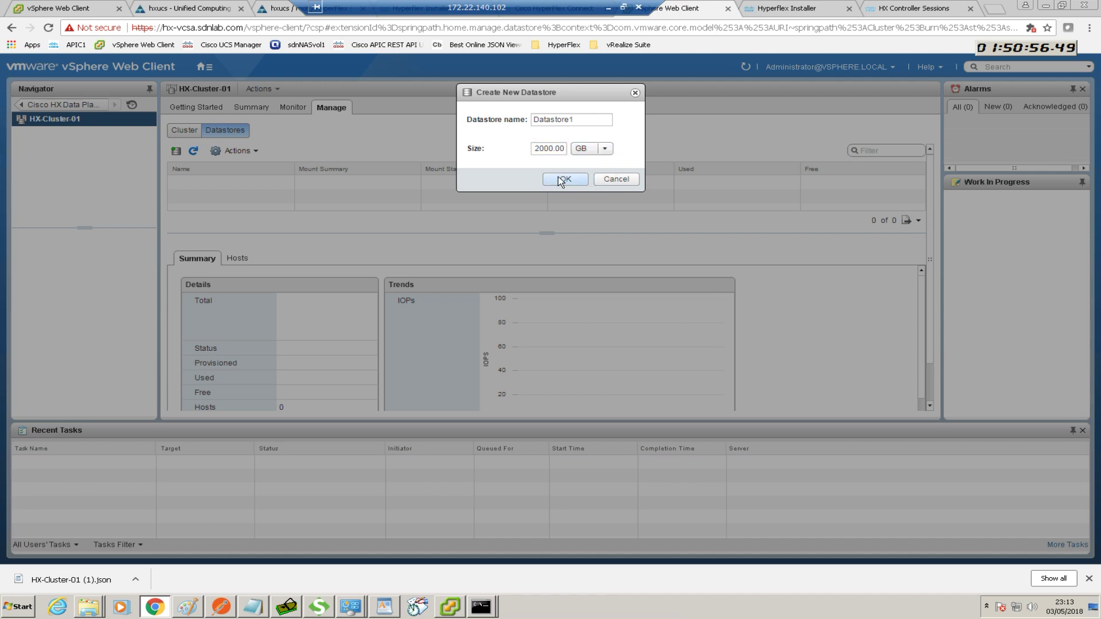
click(562, 179)
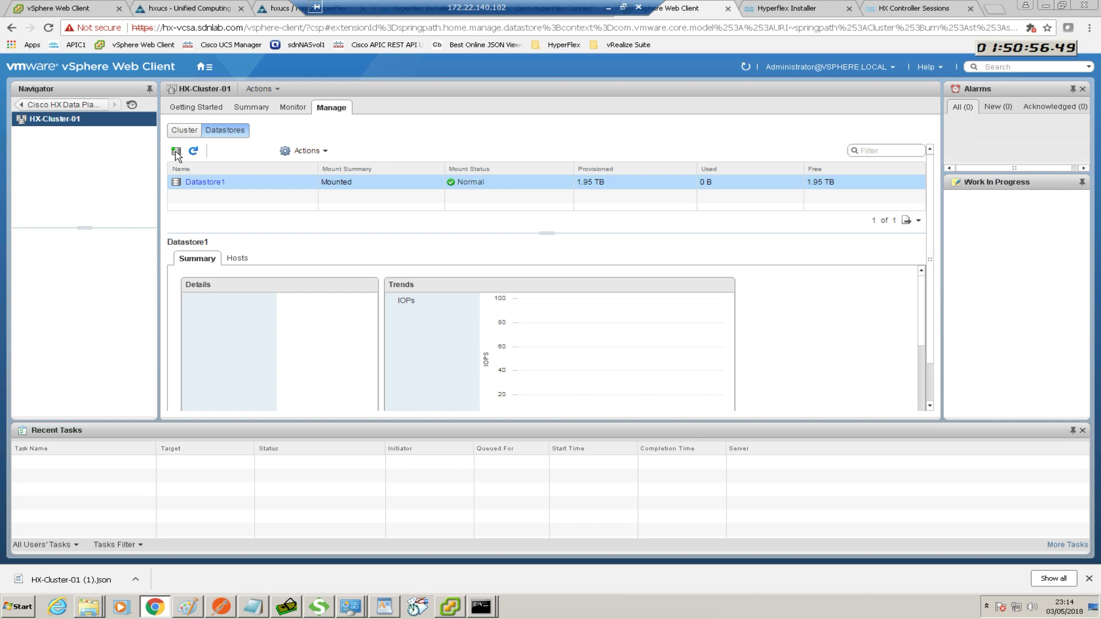
Create a second datastore named Datastore2 with size 2000 GB next to Datastore1
click(176, 151)
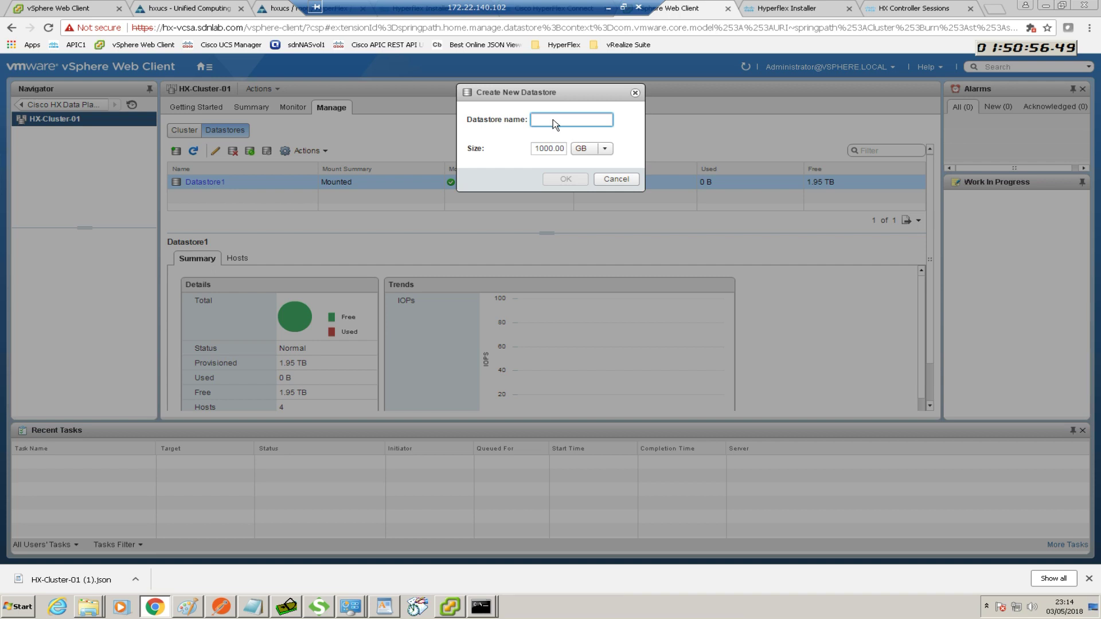
text(Datas)
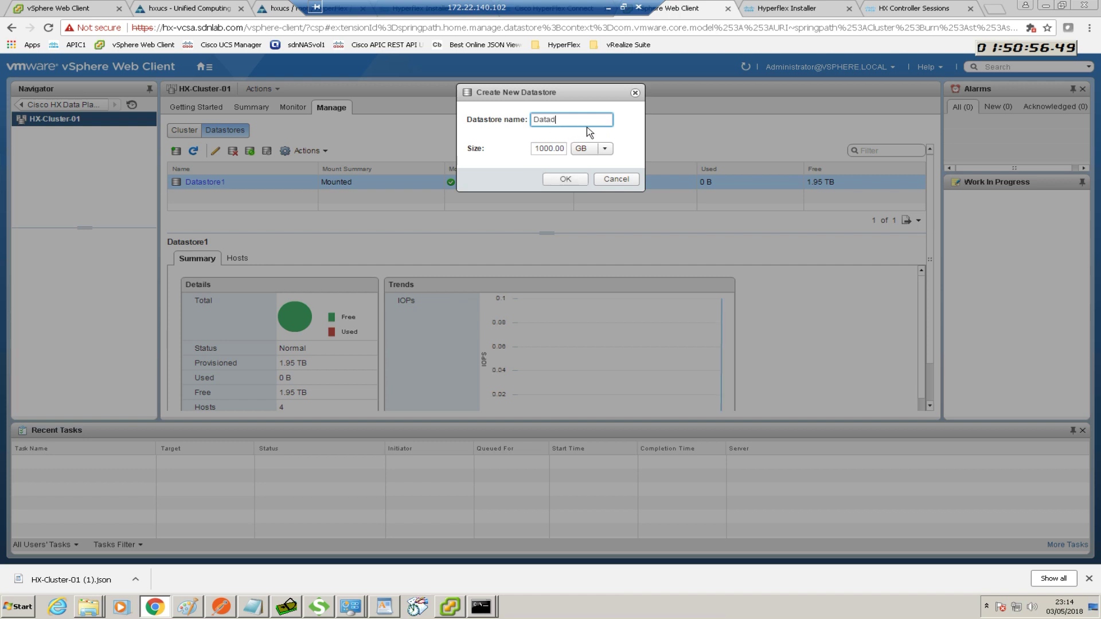
key(BackSpace)
text(st)
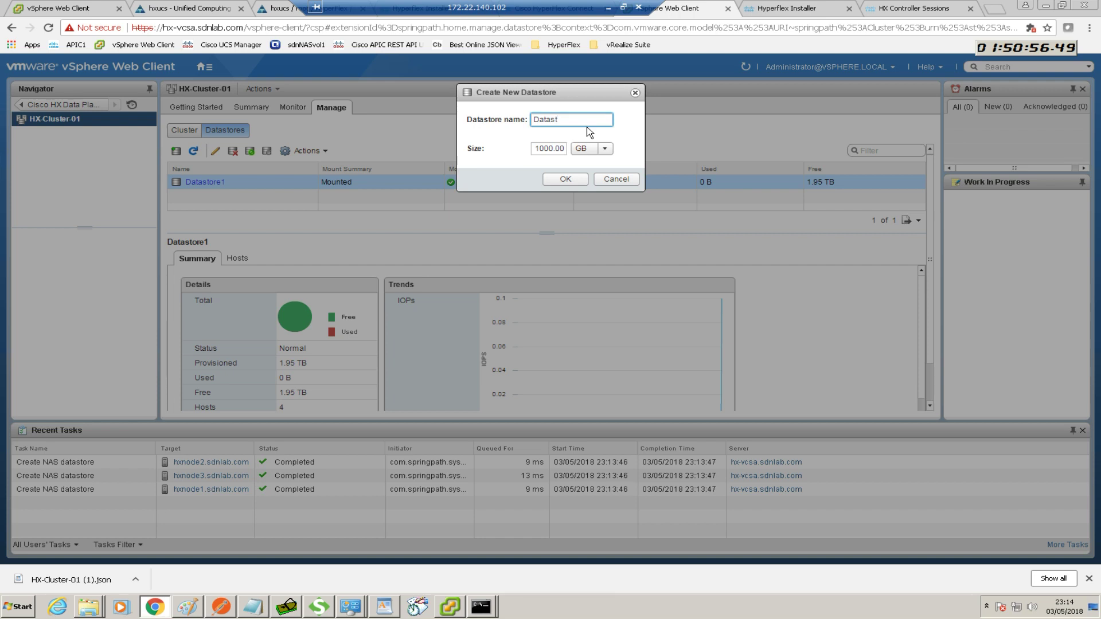
text(ore2)
click(541, 151)
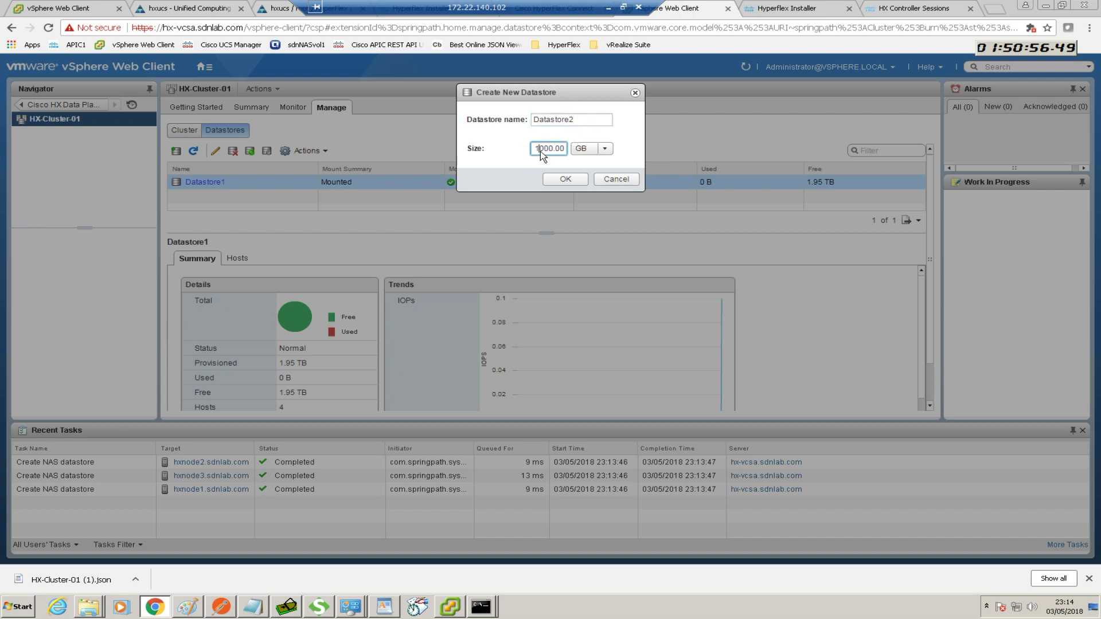
key(BackSpace)
text(2)
click(565, 179)
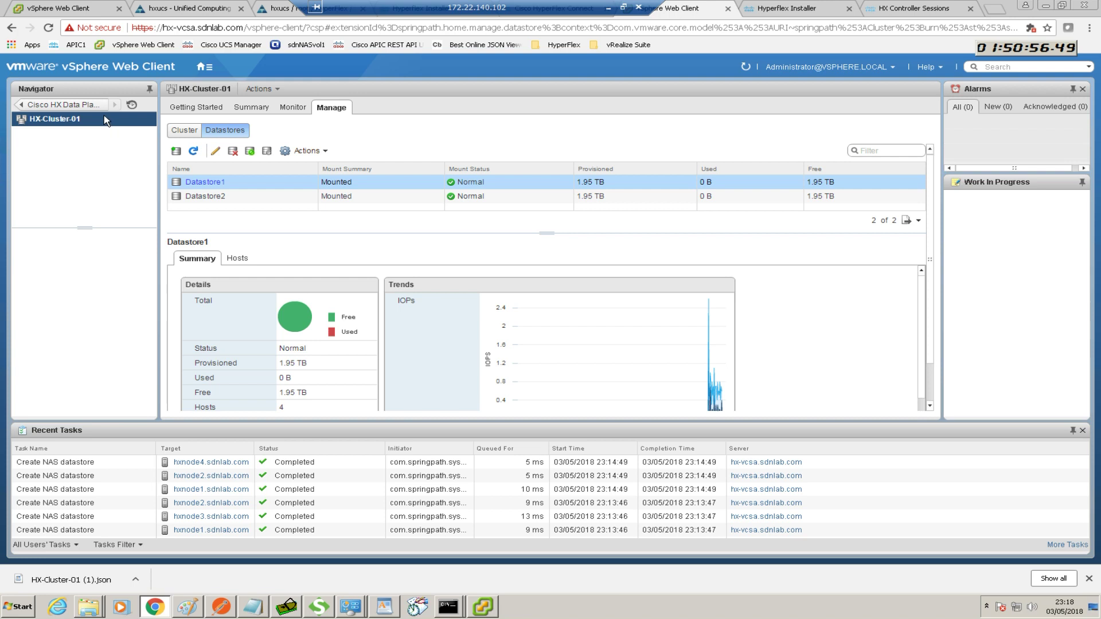
click(209, 71)
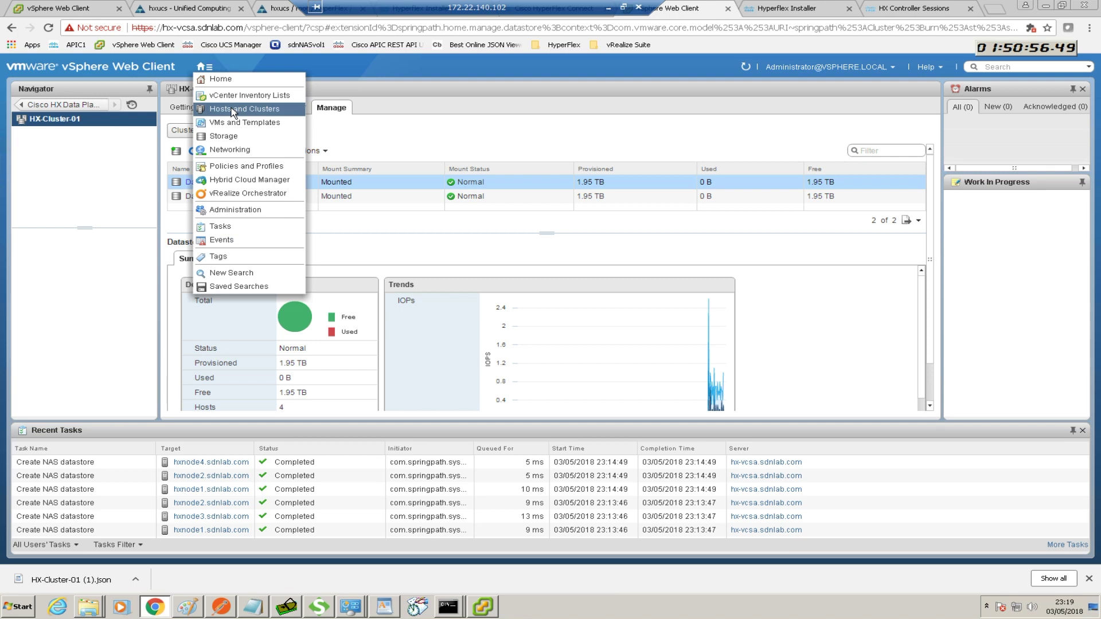
In Hosts and Clusters, check that hxnode1's related datastores list Datastore1 and Datastore2
click(233, 110)
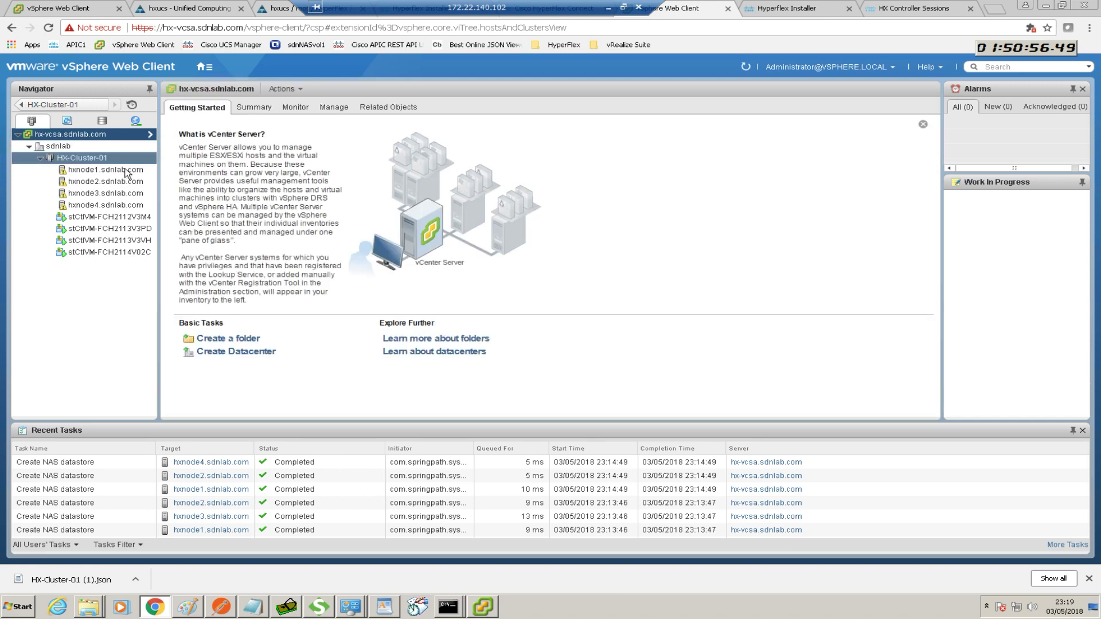
click(125, 171)
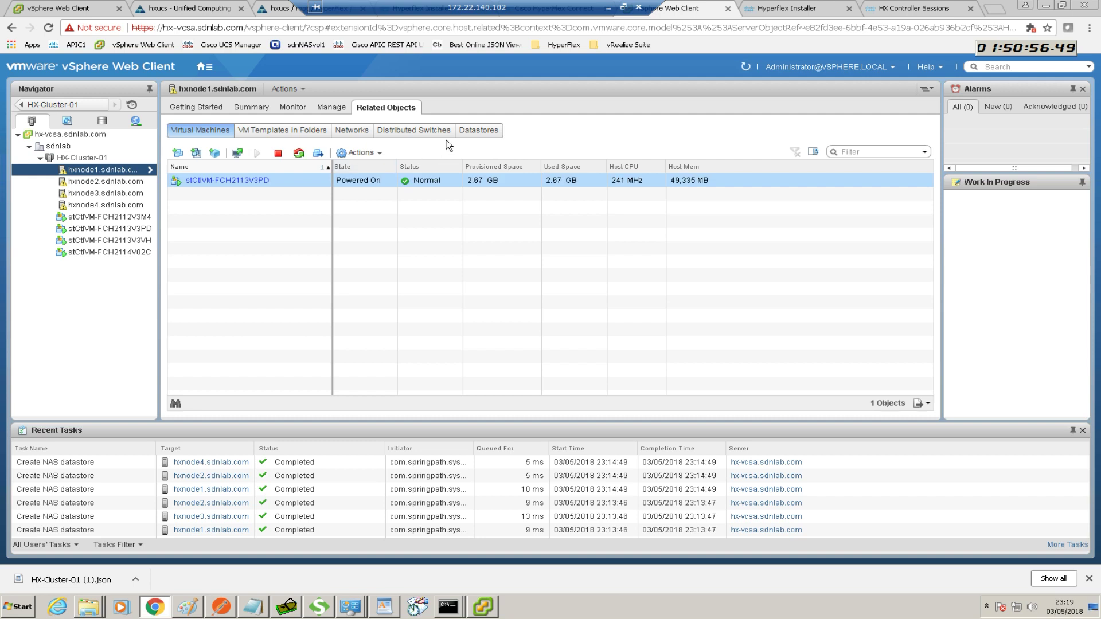
click(481, 136)
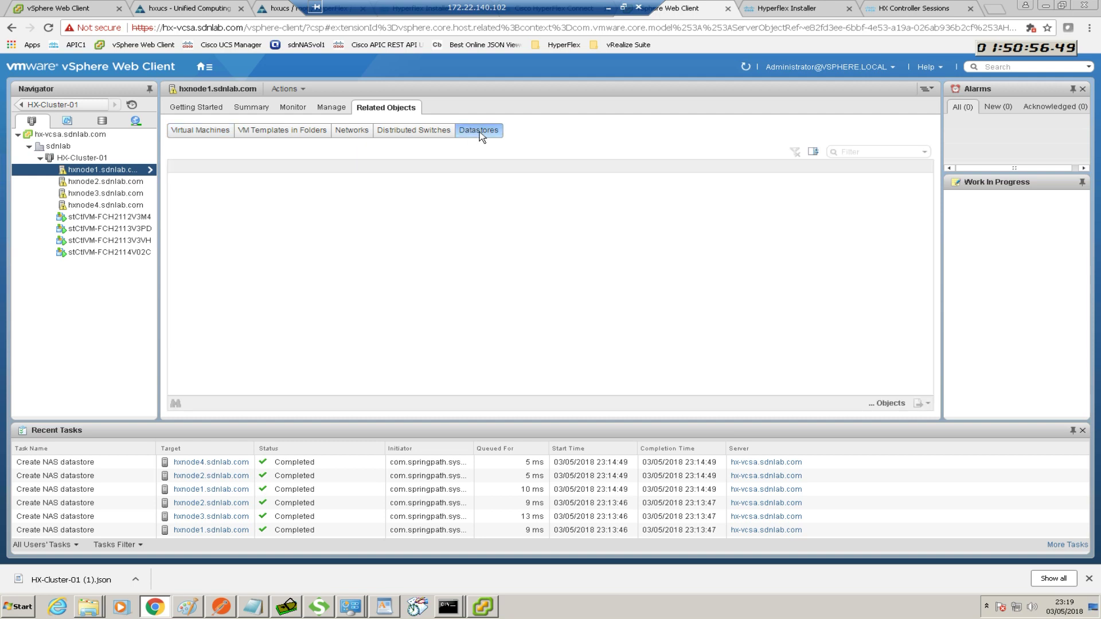
click(206, 180)
click(217, 182)
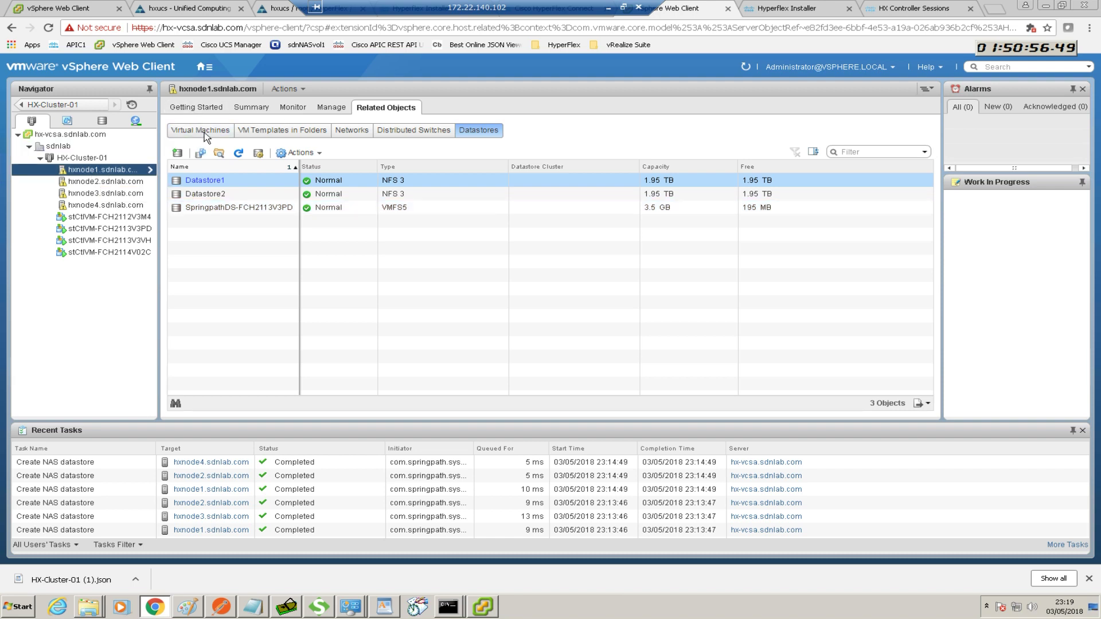
Show hxnode1's Summary page, then bring the HyperFlex folder window to the front
click(241, 109)
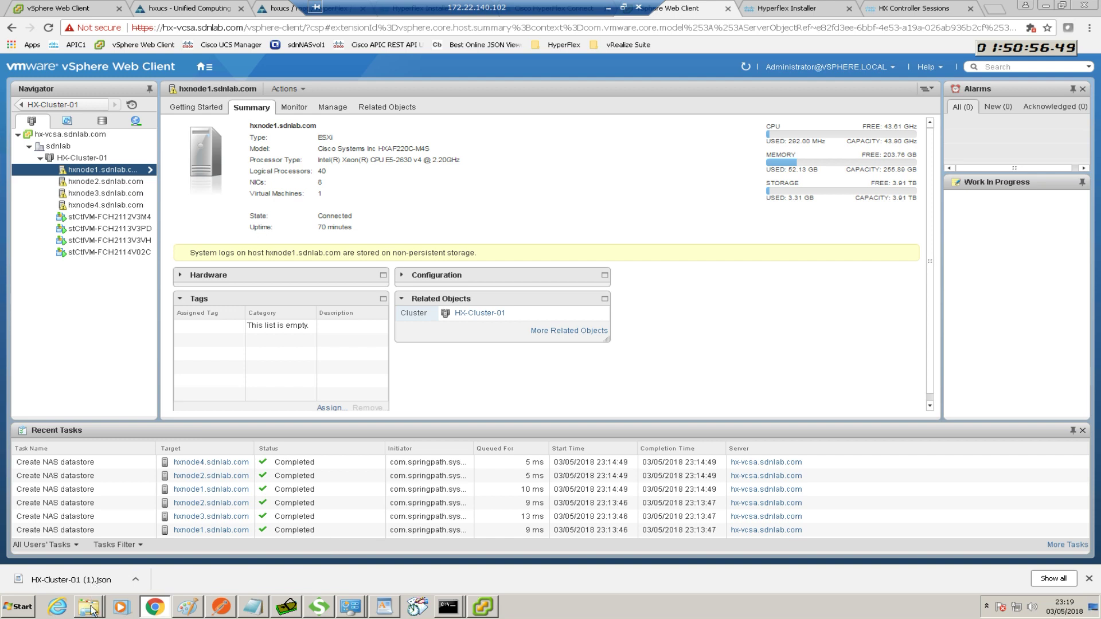
mouse_move(91, 609)
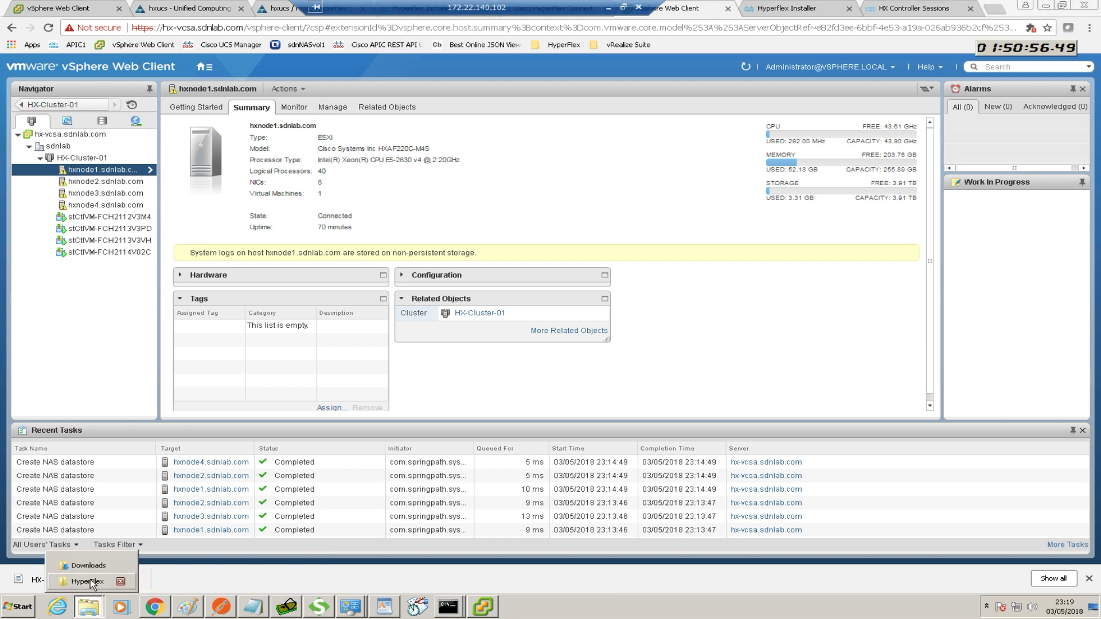
click(89, 581)
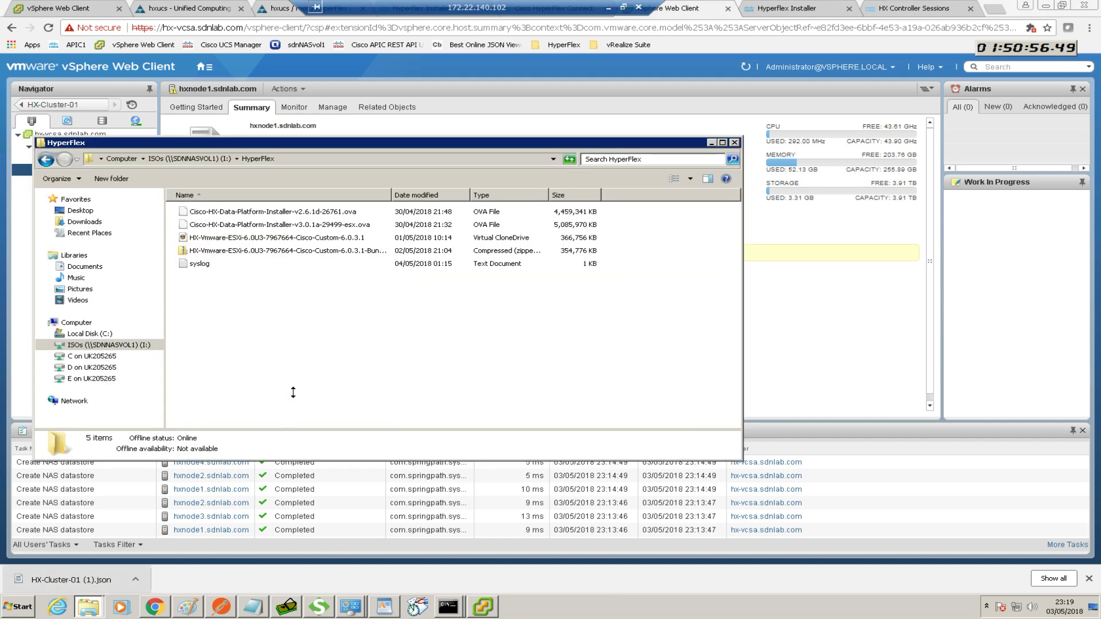
Open the syslog file in Notepad to show its four esxcli commands
double_click(203, 265)
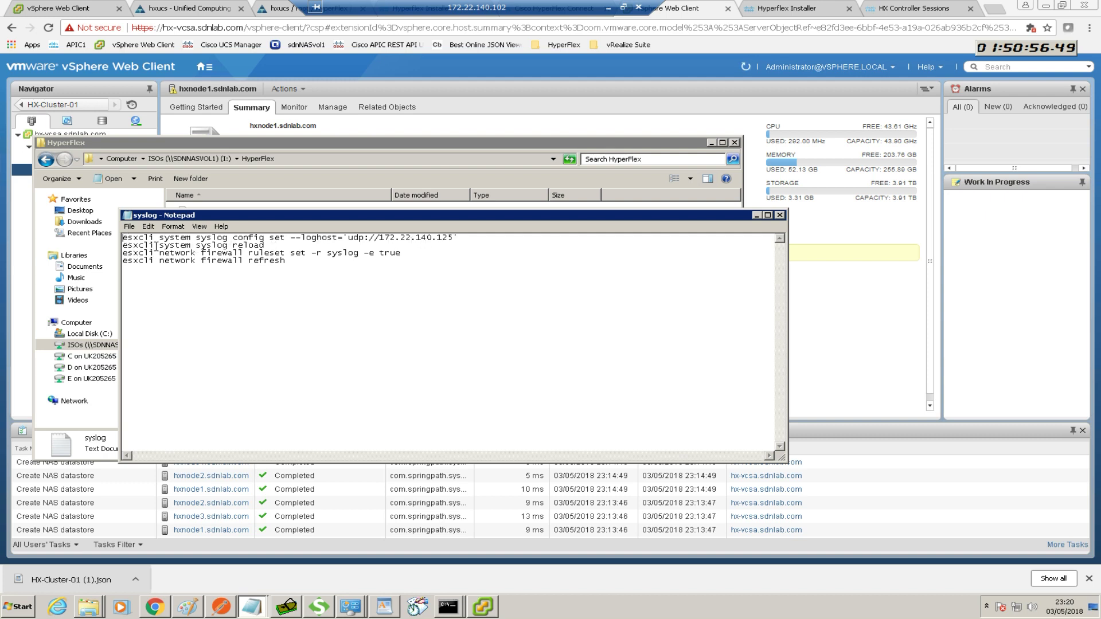
Select the four esxcli commands that set loghost udp://172.22.140.125 and open the firewall
drag(126, 237, 308, 265)
key(ctrl+c)
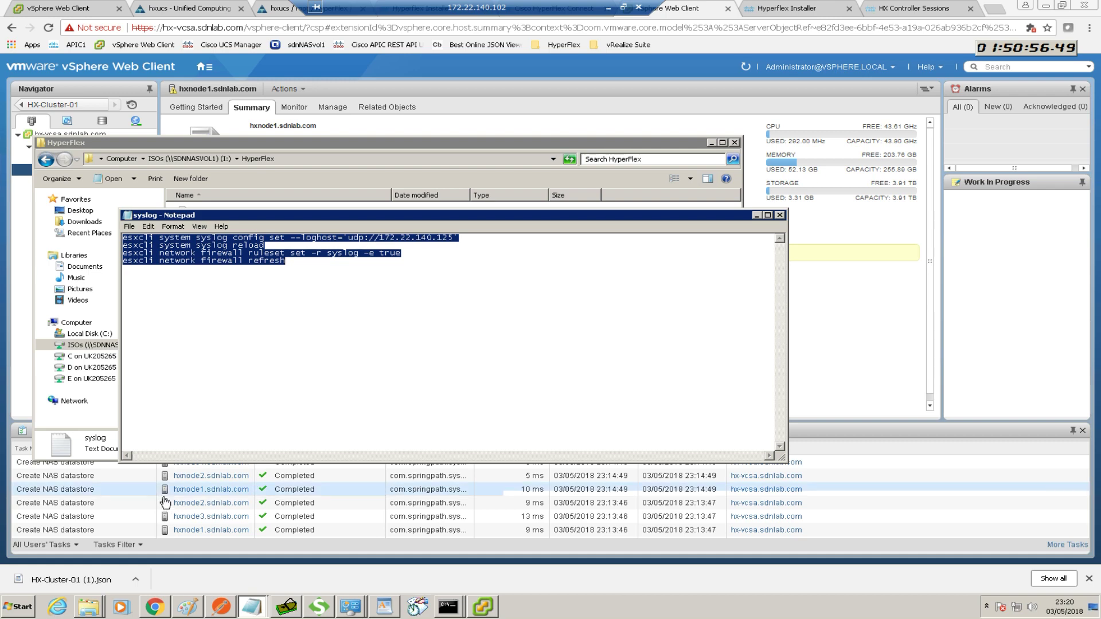
click(20, 606)
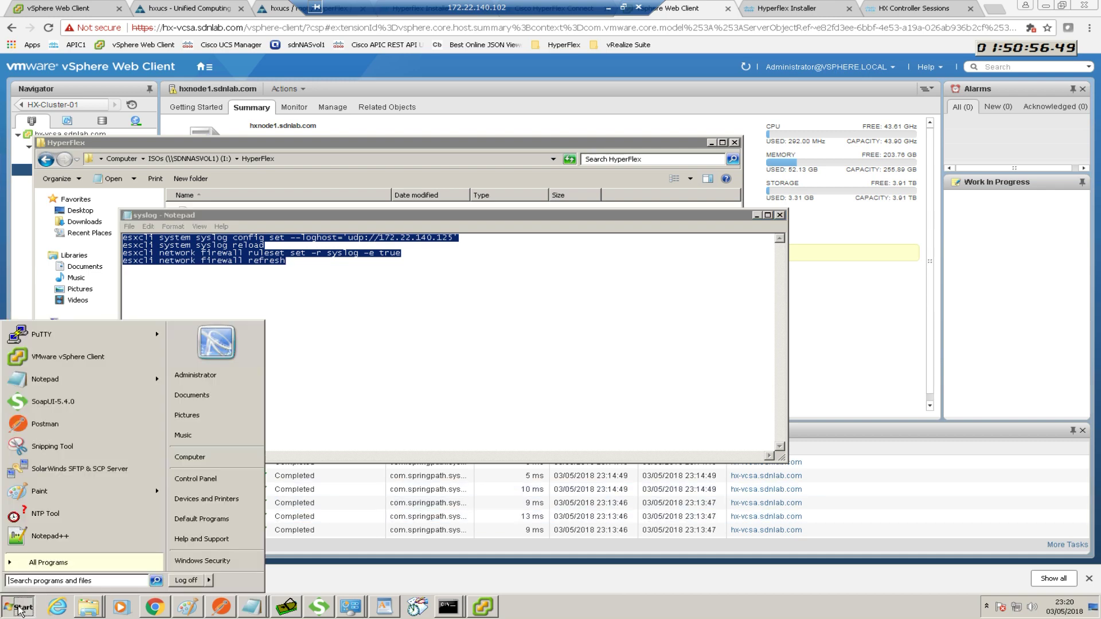
Open a PuTTY SSH session to 130.0.10.1 and log in as root
click(61, 332)
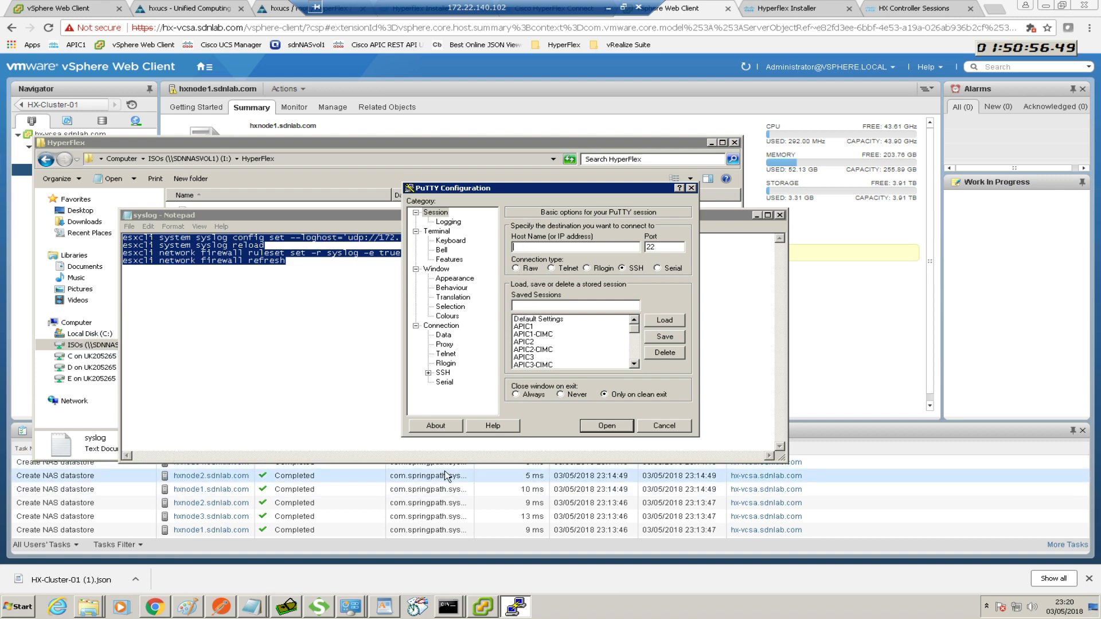
text(130.0.10.1)
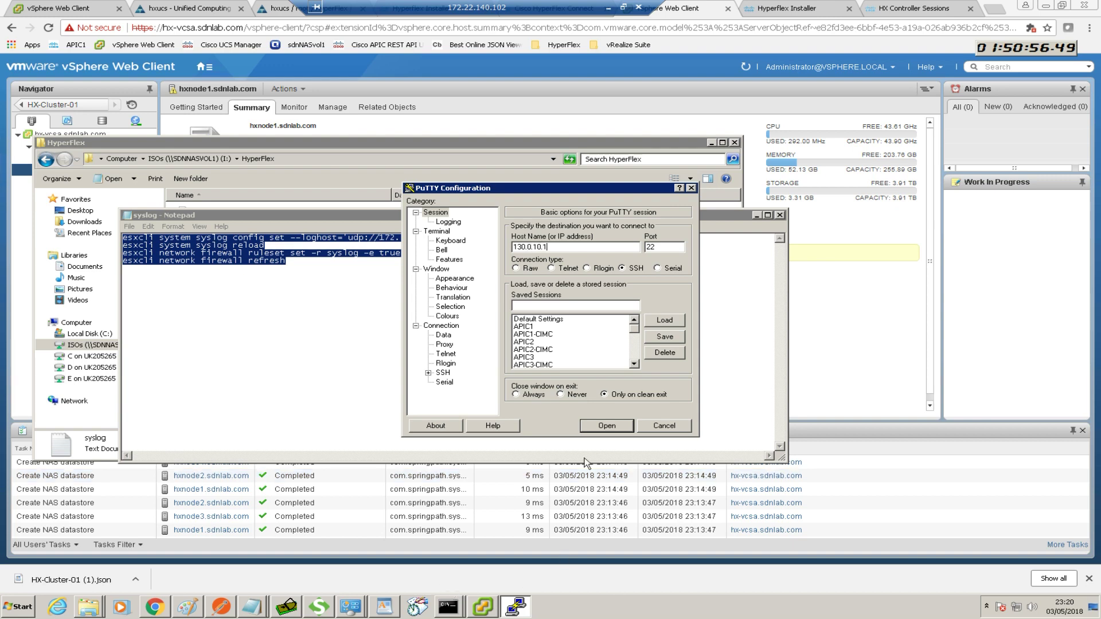
click(600, 427)
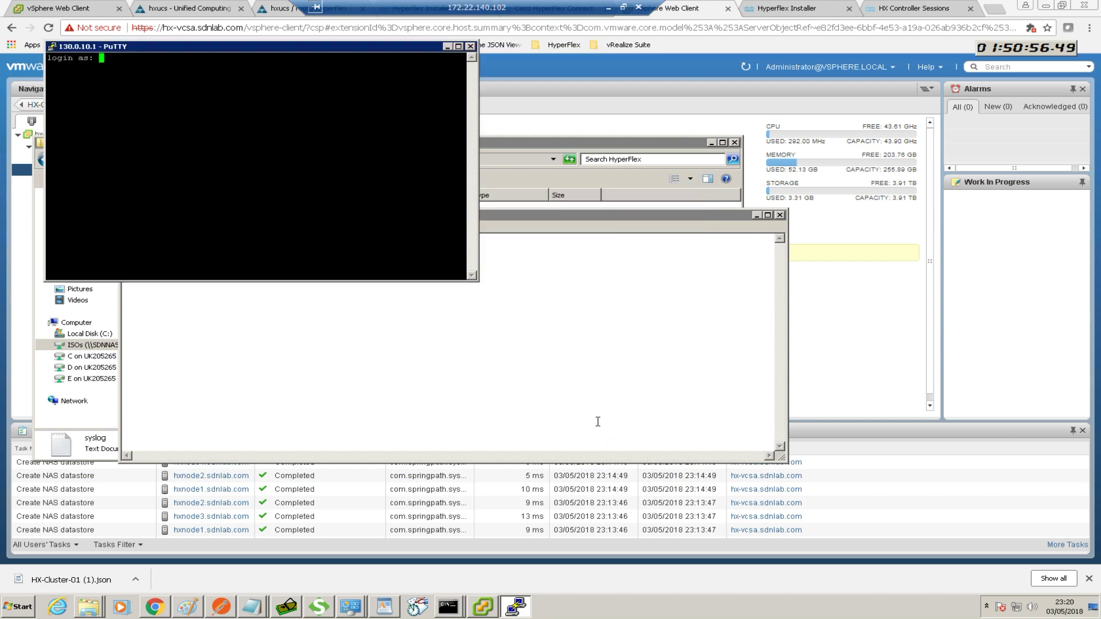
text(root)
key(Return)
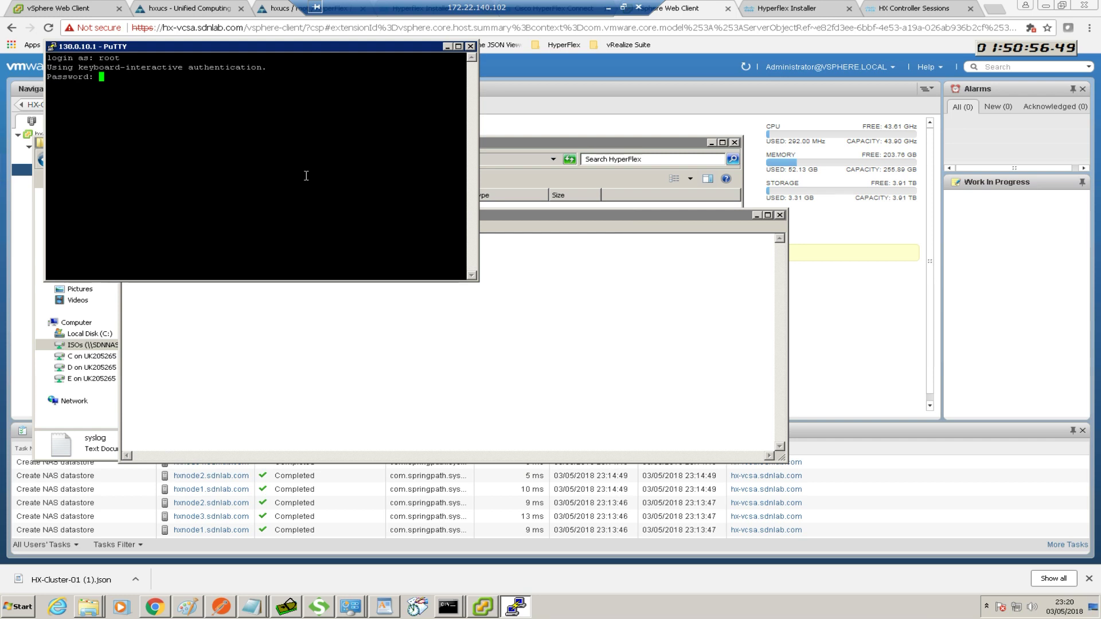
key(Return)
Paste and run the four esxcli syslog and firewall commands, then exit the session
right_click(306, 176)
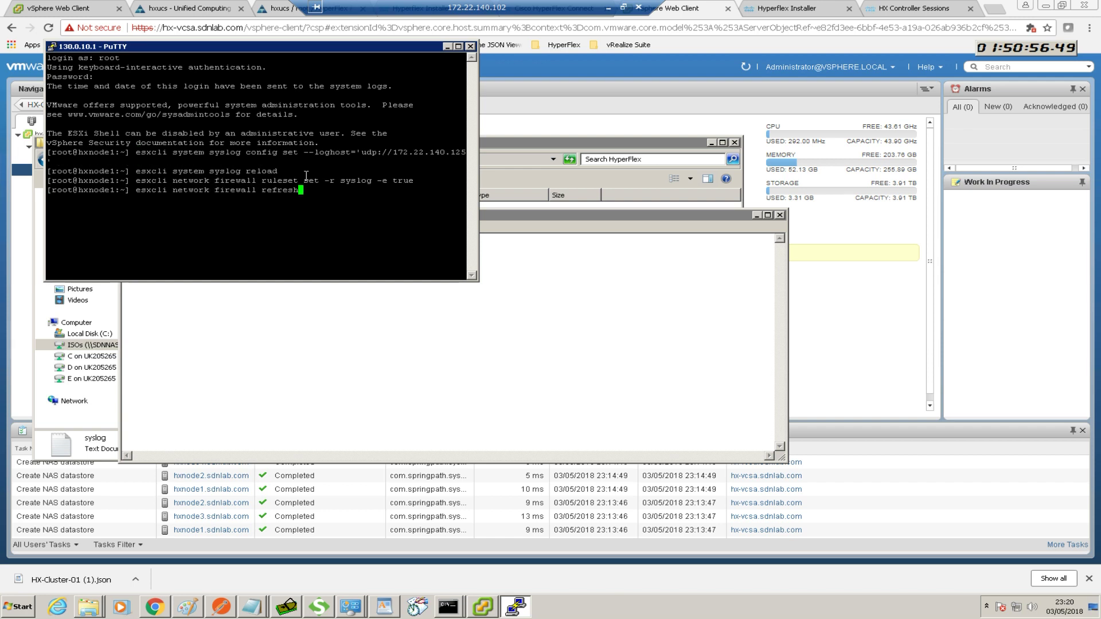
key(Return)
text(exit)
key(Return)
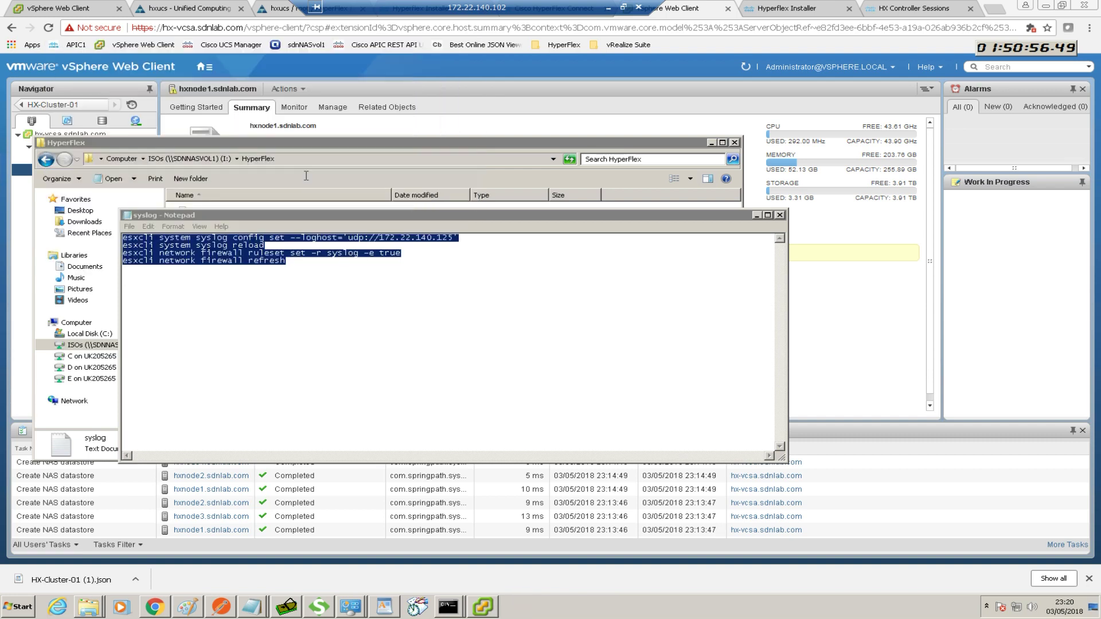
click(25, 607)
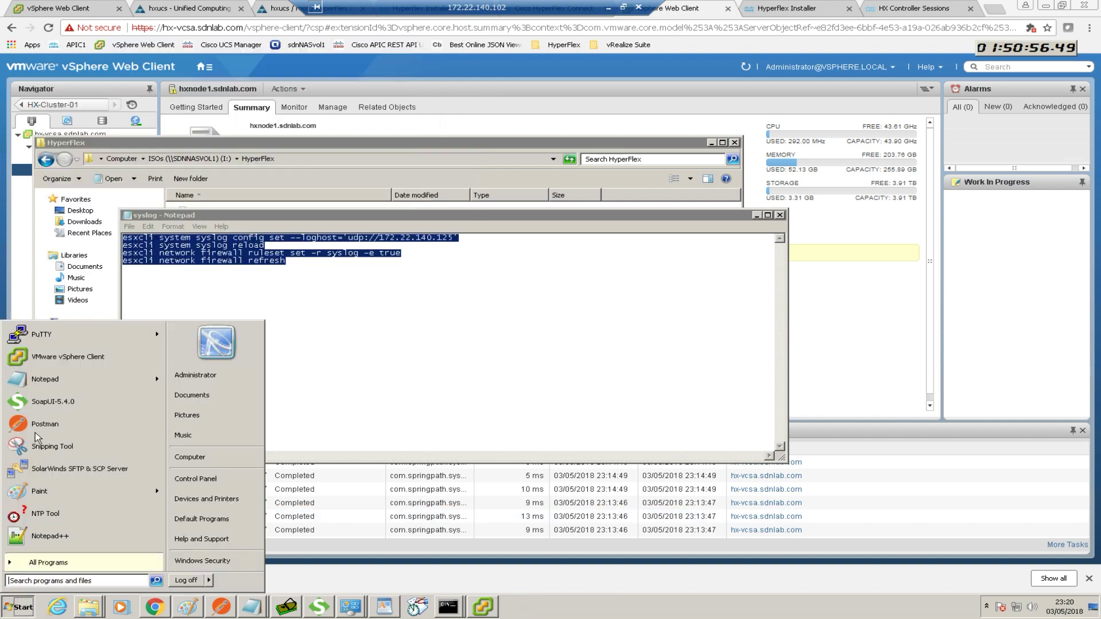
Open a PuTTY SSH session to hxnode2 at 130.0.10.2 and log in as root
click(40, 335)
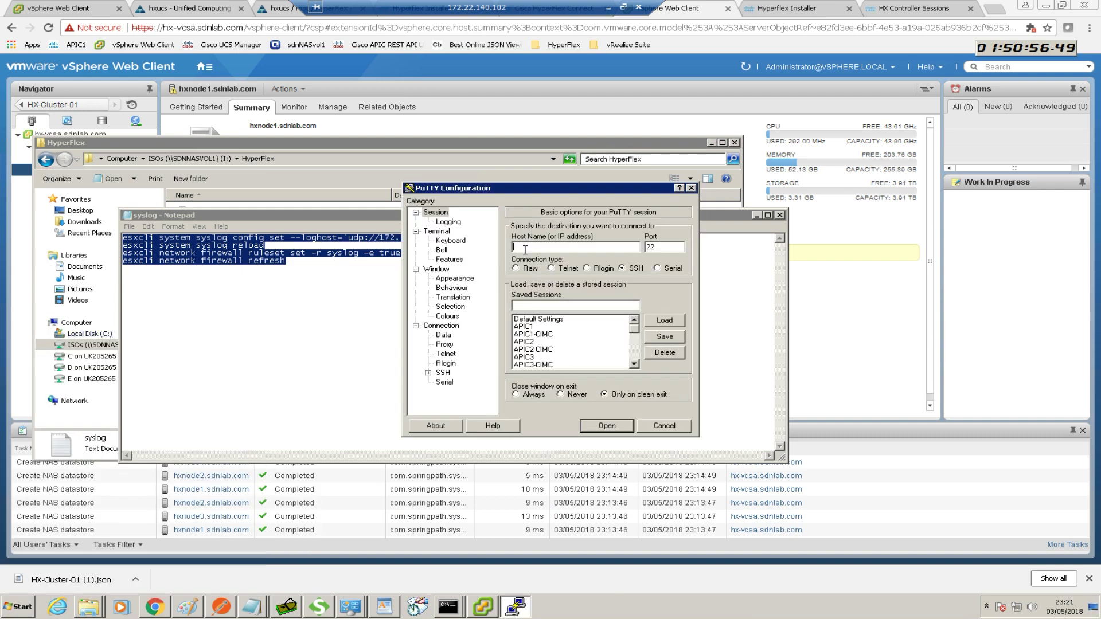
text(130.0.10.2)
key(Return)
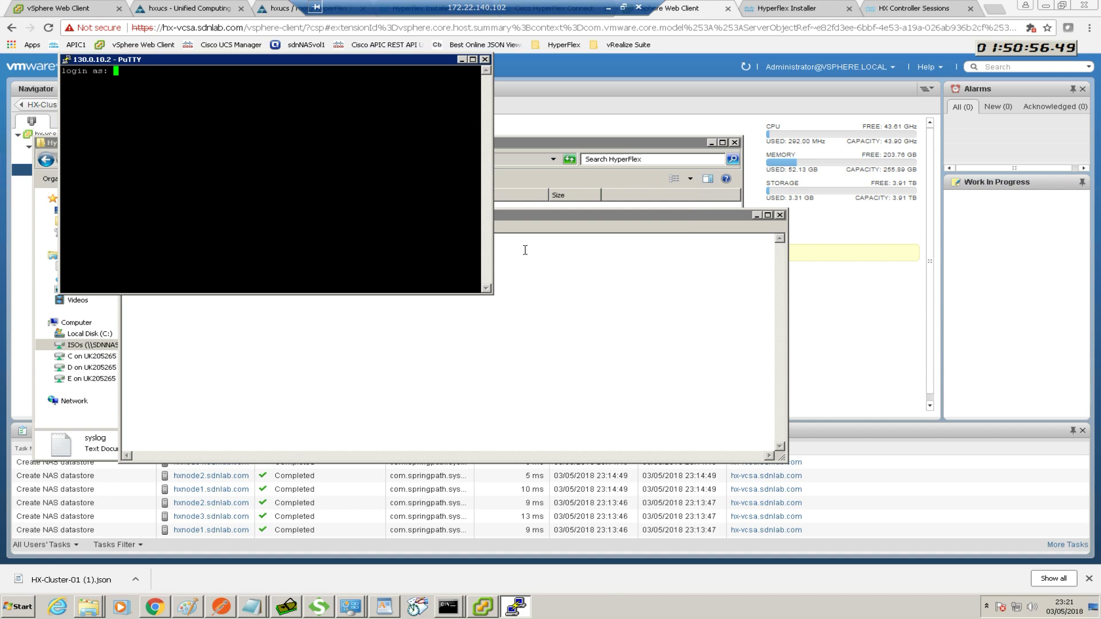
text(root)
key(Return)
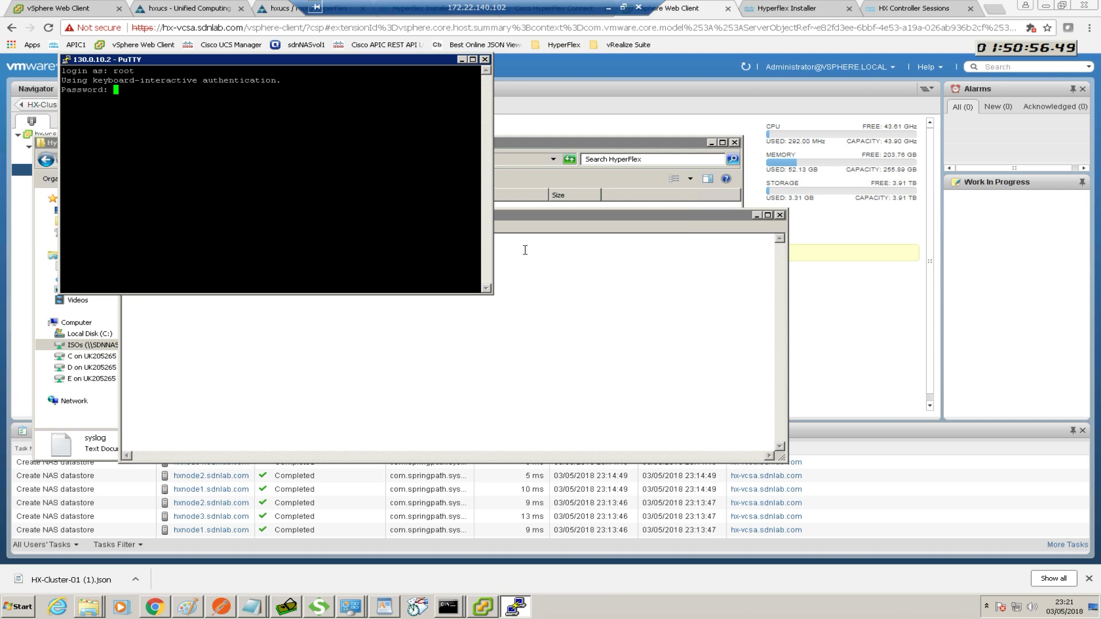
key(Return)
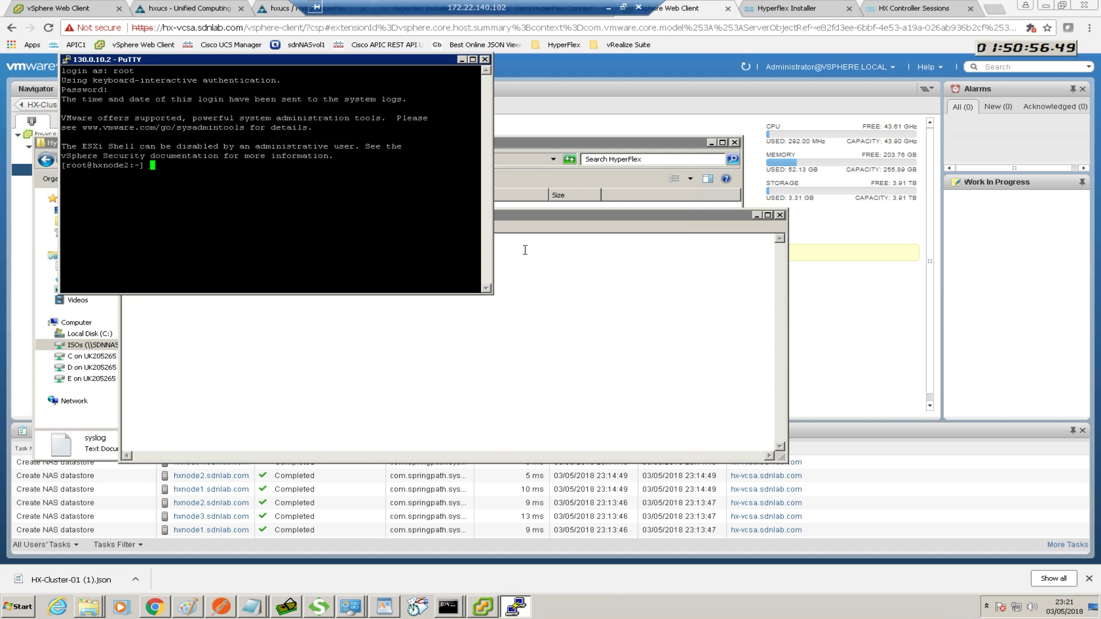
Paste the esxcli syslog and firewall commands on hxnode2, then exit the session
right_click(378, 239)
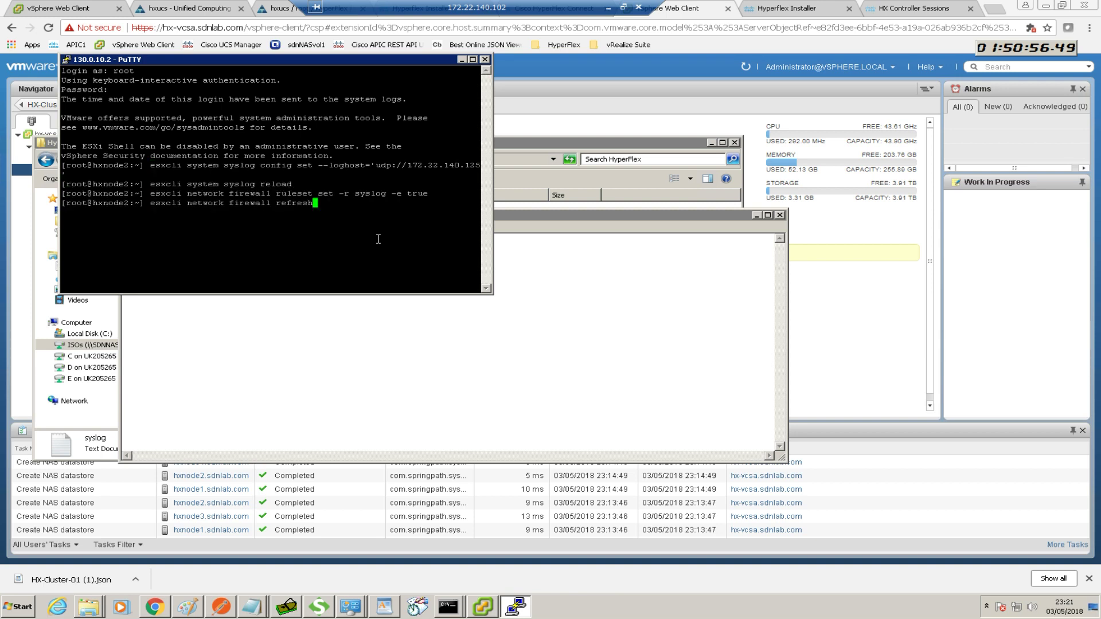
text(exit)
key(Return)
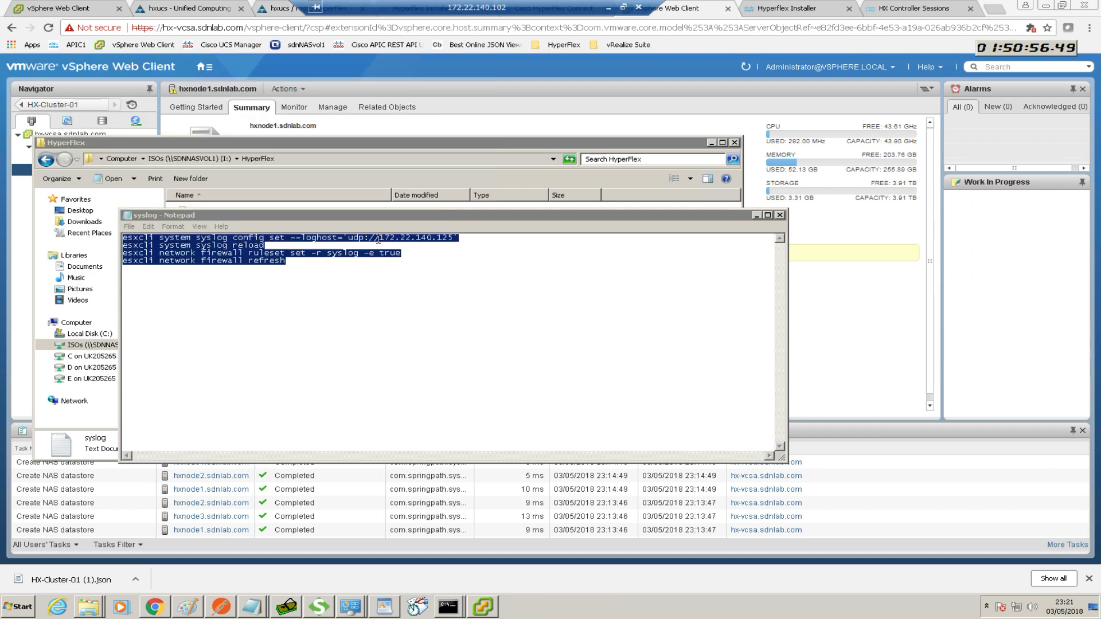
click(26, 609)
Open a PuTTY SSH session to hxnode3 at 130.0.10.3 and log in as root
click(30, 334)
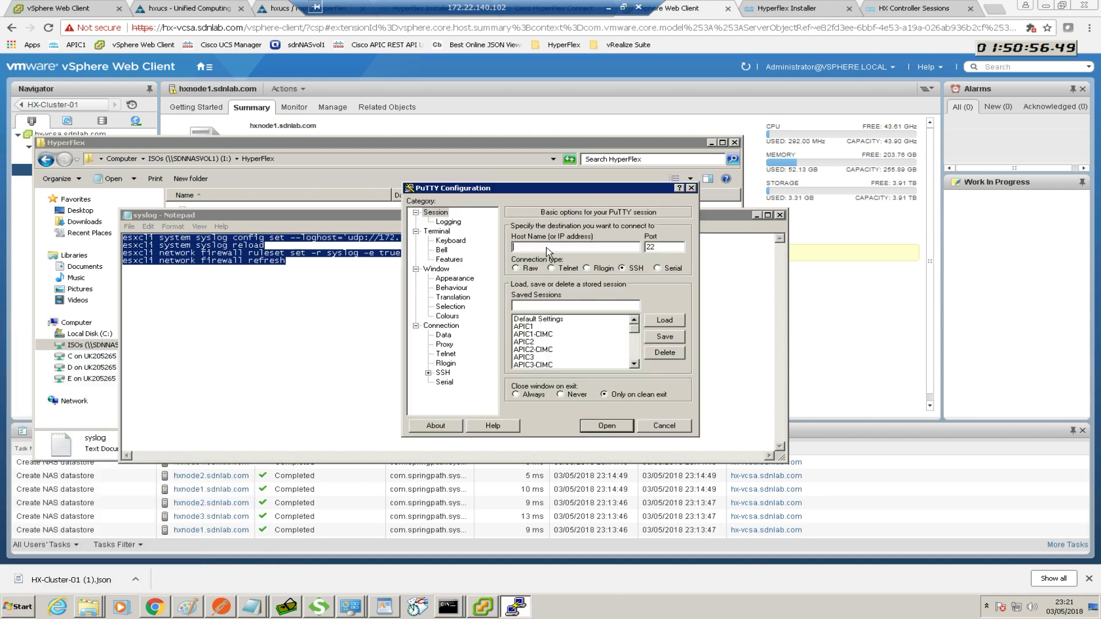
text(130.0.10.3)
click(614, 429)
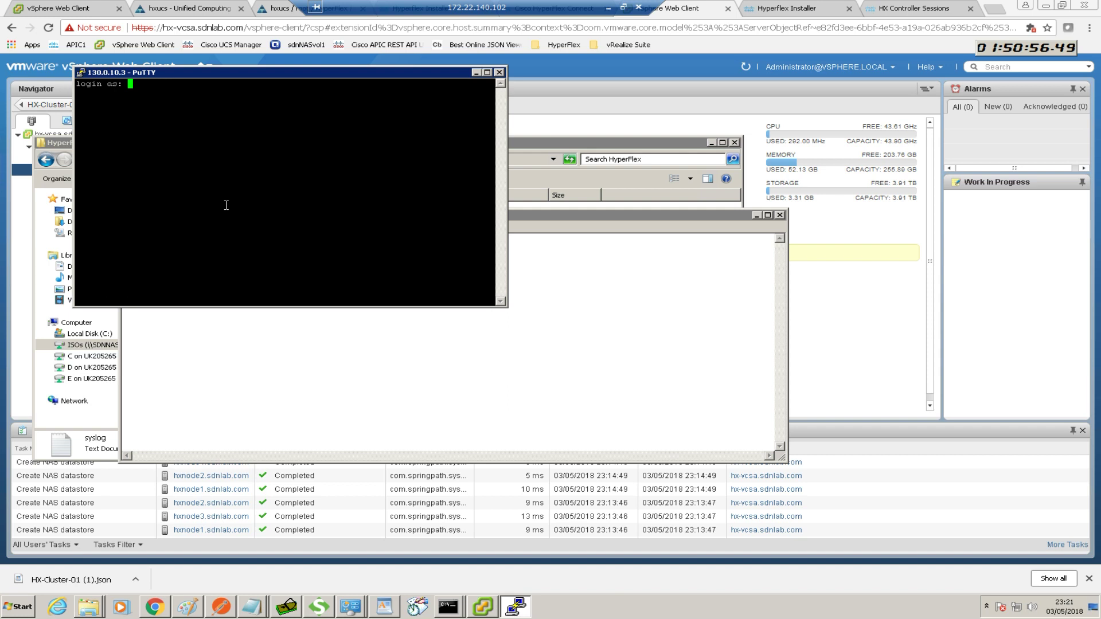
text(root)
key(Return)
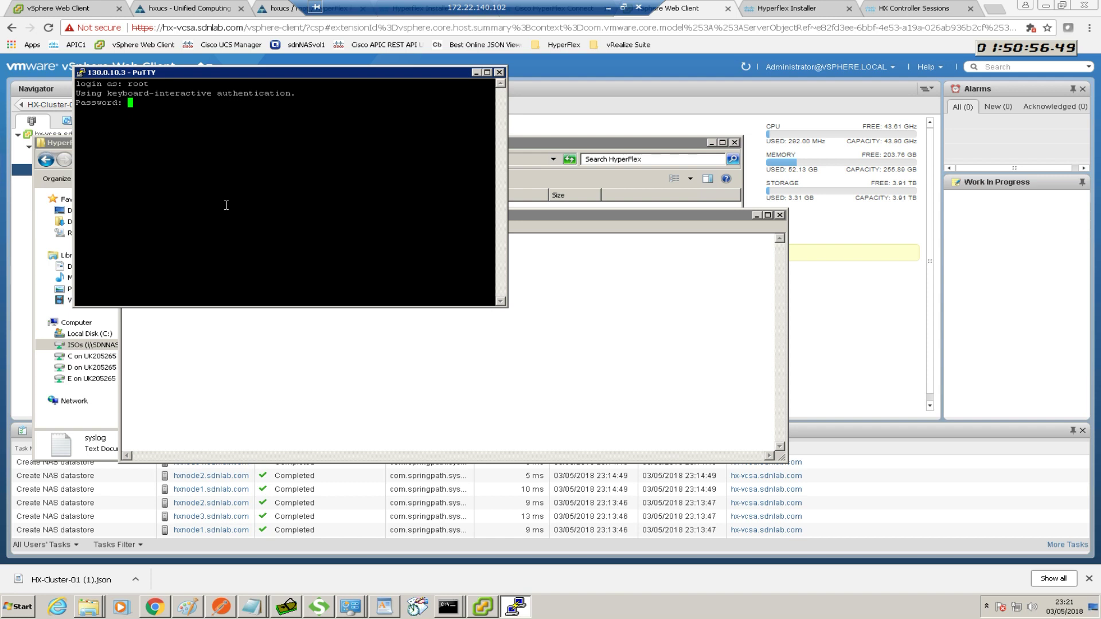
key(Return)
Paste and run the four esxcli syslog and firewall commands on hxnode3, then exit
right_click(226, 205)
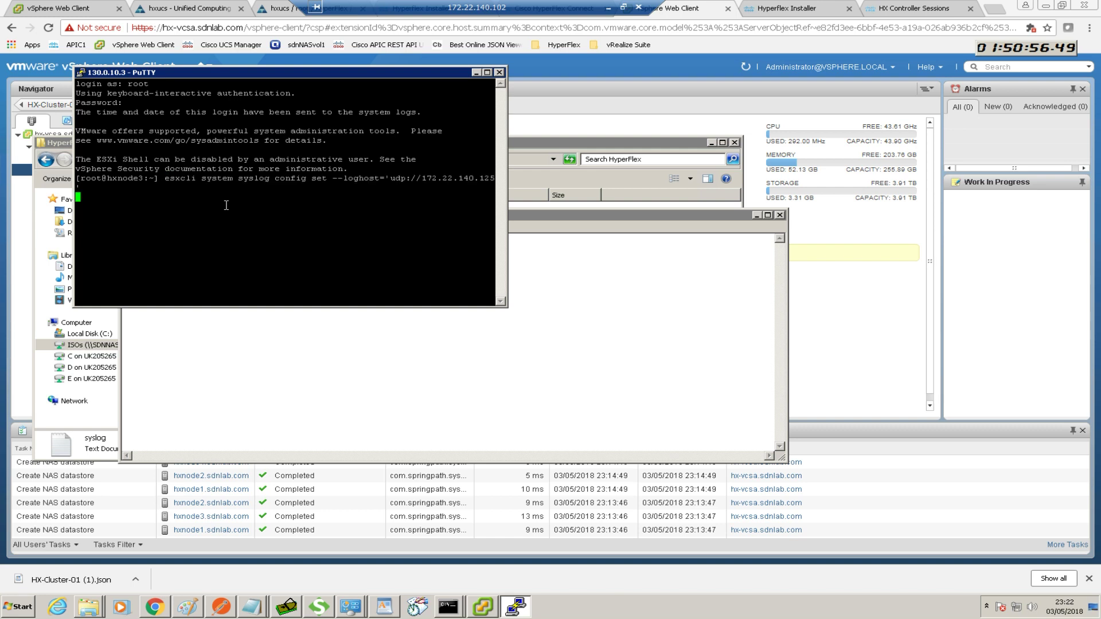
key(Return)
text(exit)
key(Return)
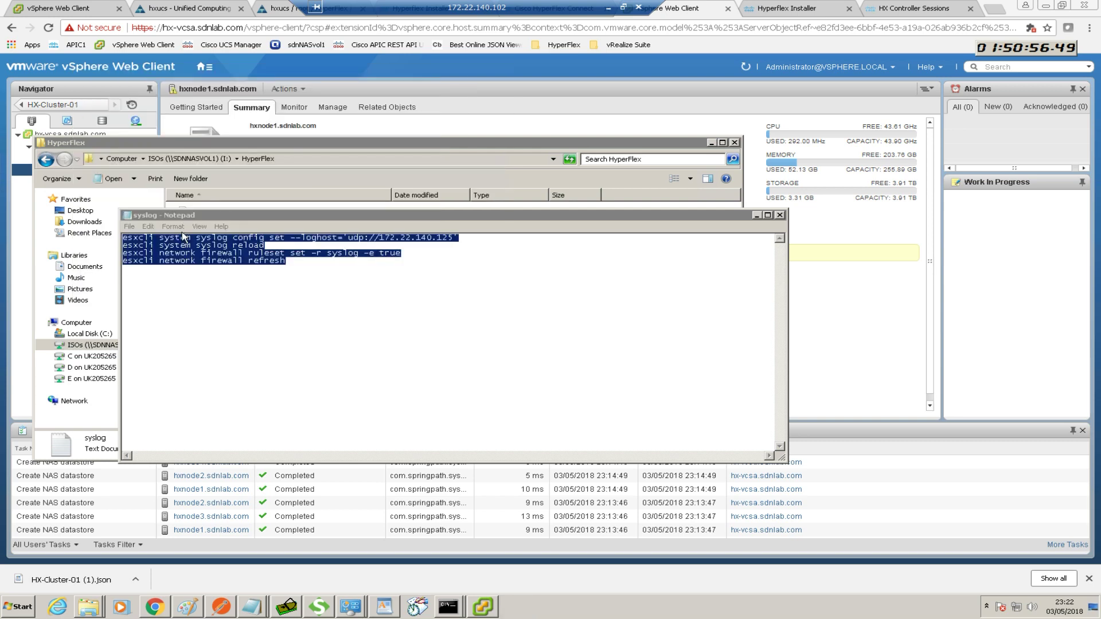
Connect PuTTY to hxnode4.sdnlab.com, accept its host key, and log in as root
click(22, 609)
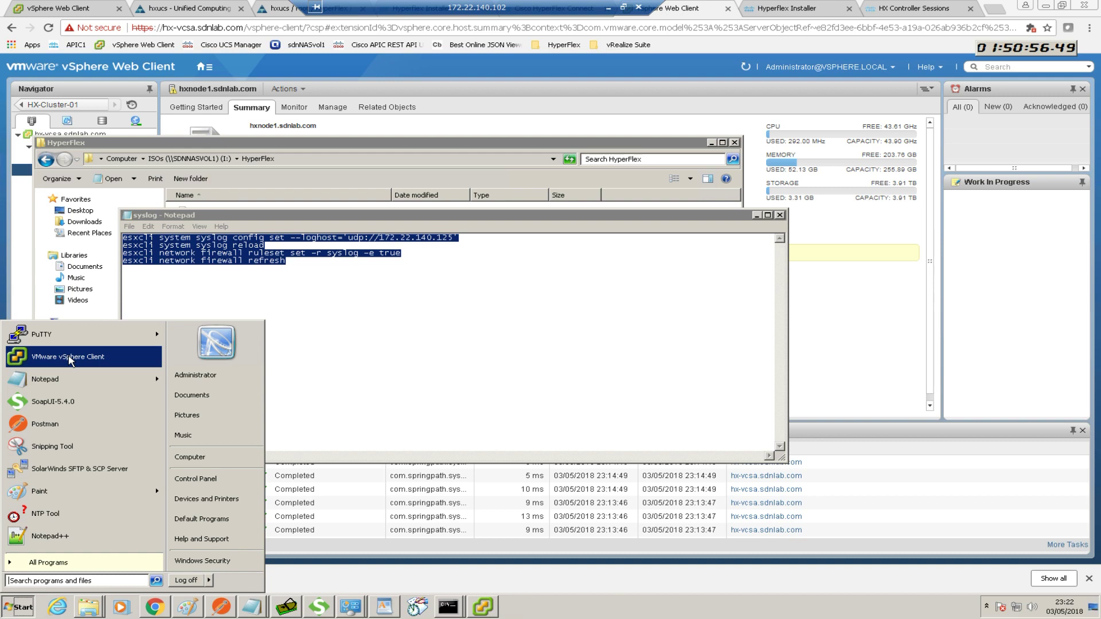
click(57, 336)
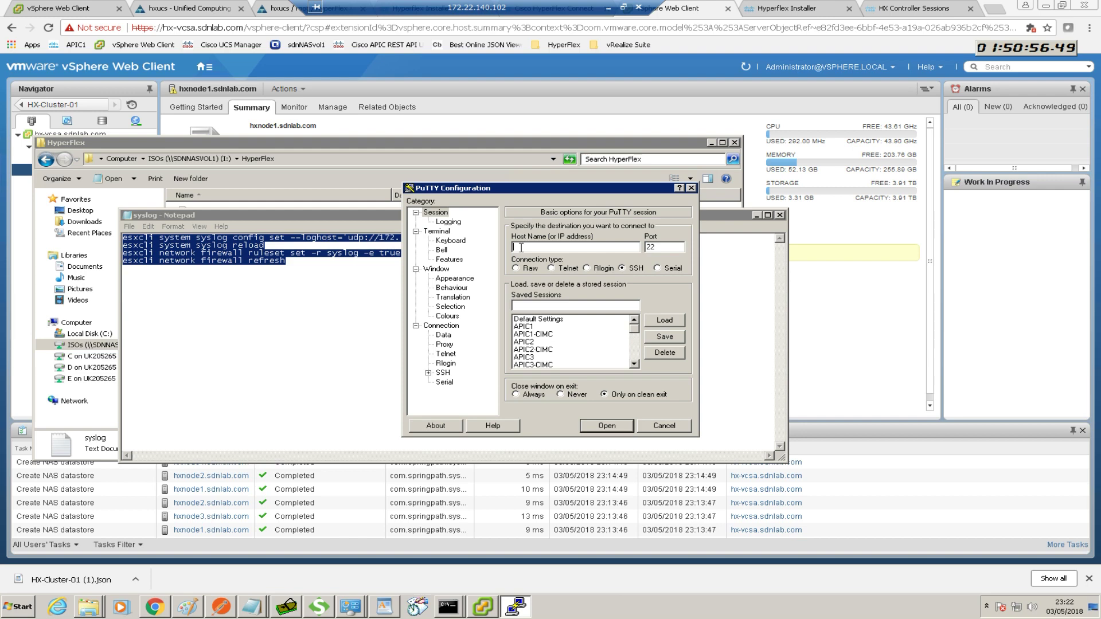
text(hxnode4.sdnlab.com)
key(Return)
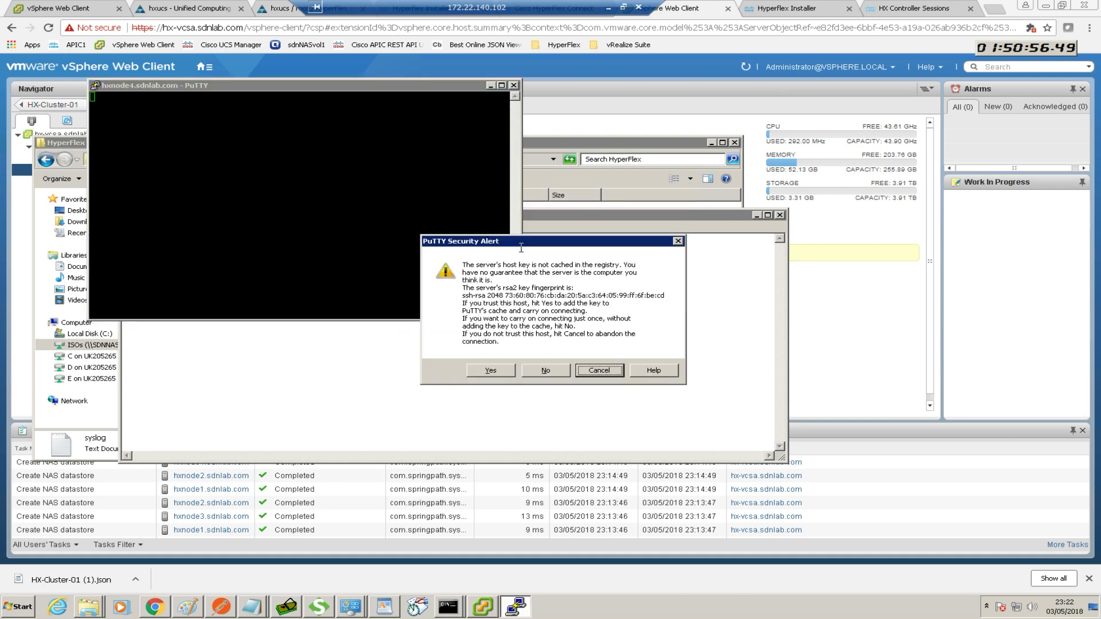
click(489, 370)
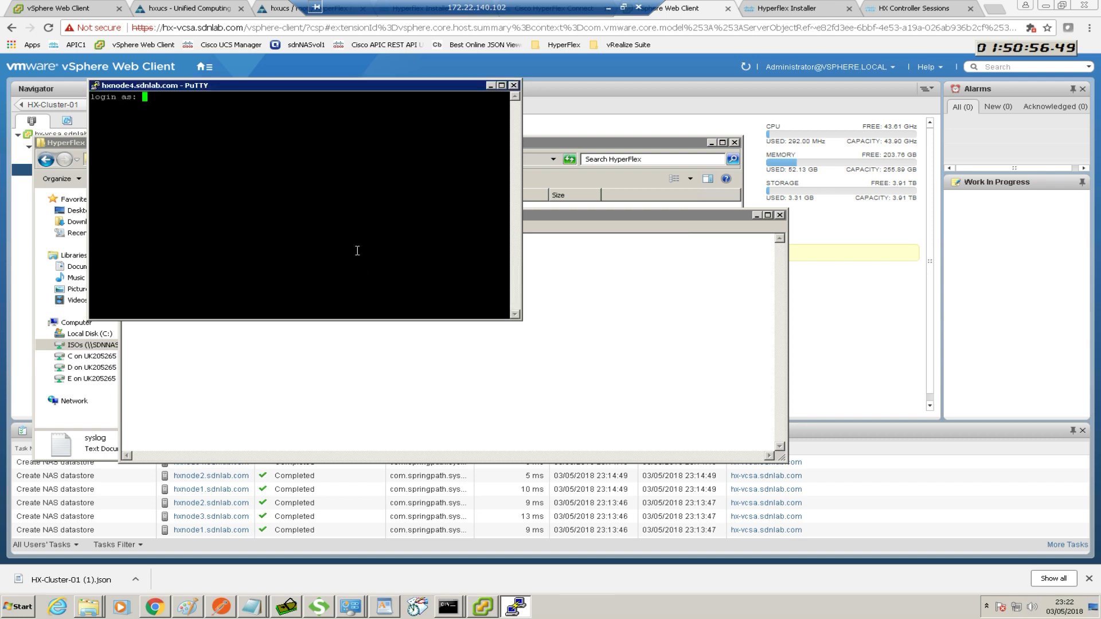
text(root)
key(Return)
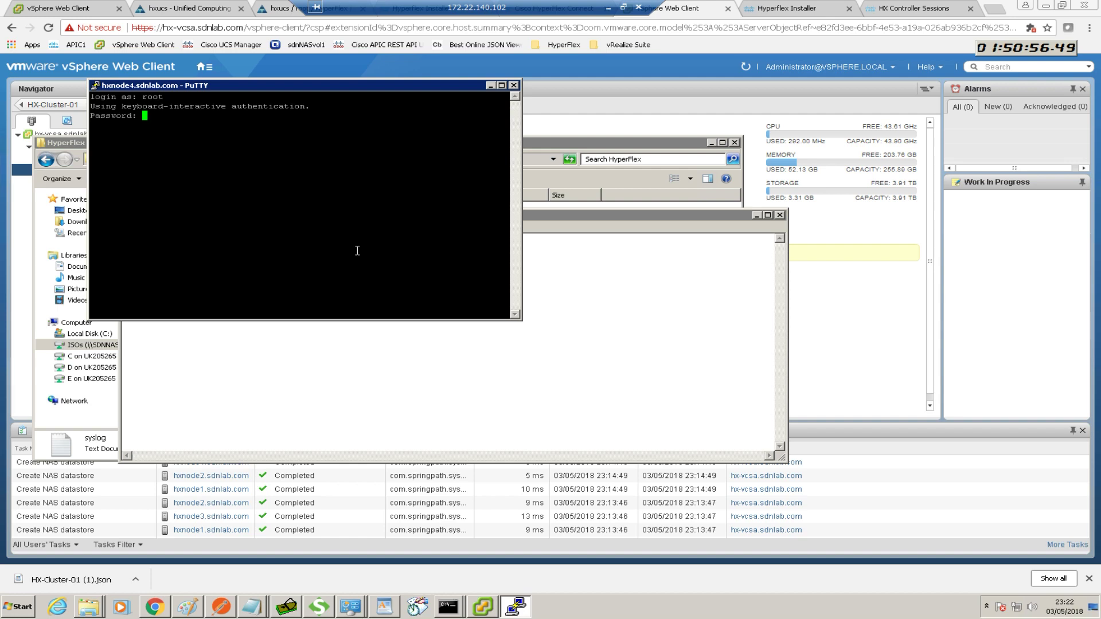
key(Return)
Paste the esxcli syslog and firewall commands on hxnode4, then exit the session
right_click(360, 249)
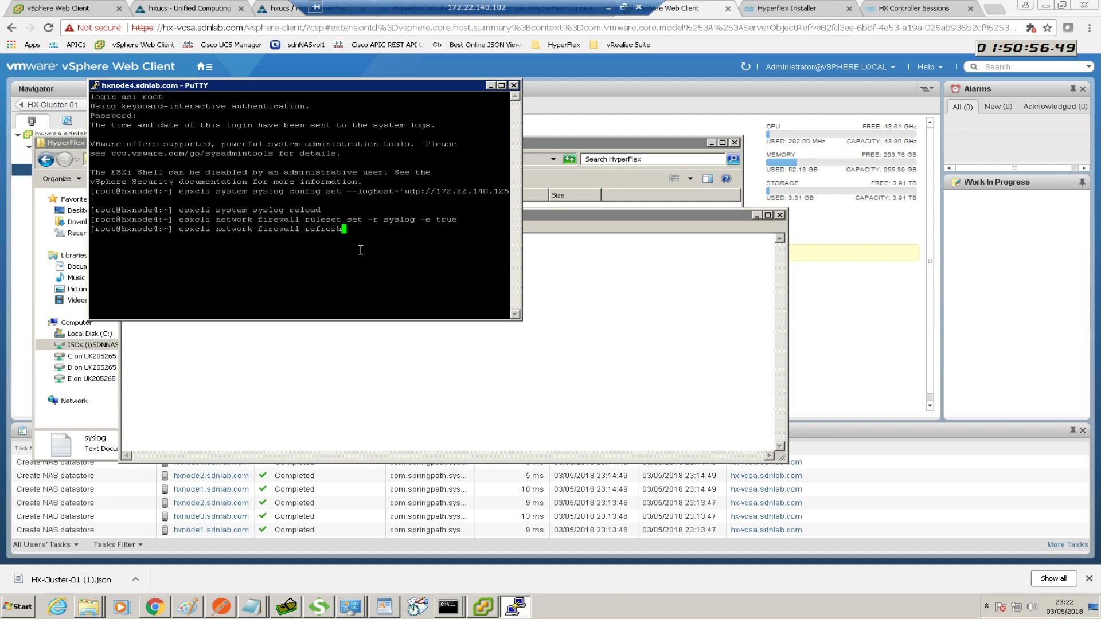
text(exit)
key(Return)
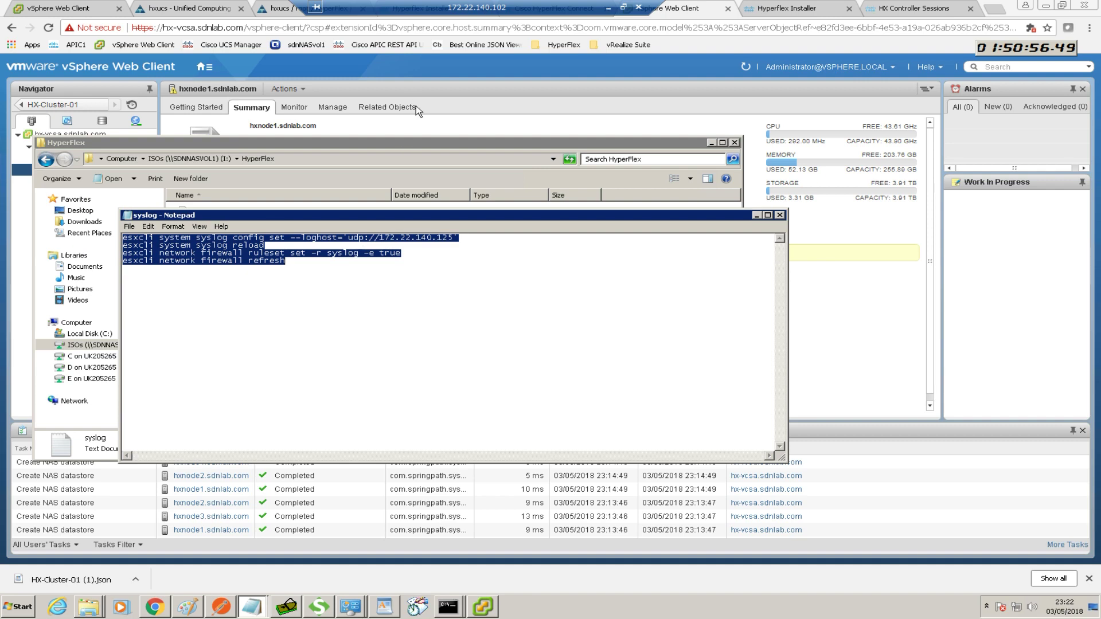
click(995, 7)
Open the vRealize Log Insight login bookmark and sign in as admin with the account password
click(635, 46)
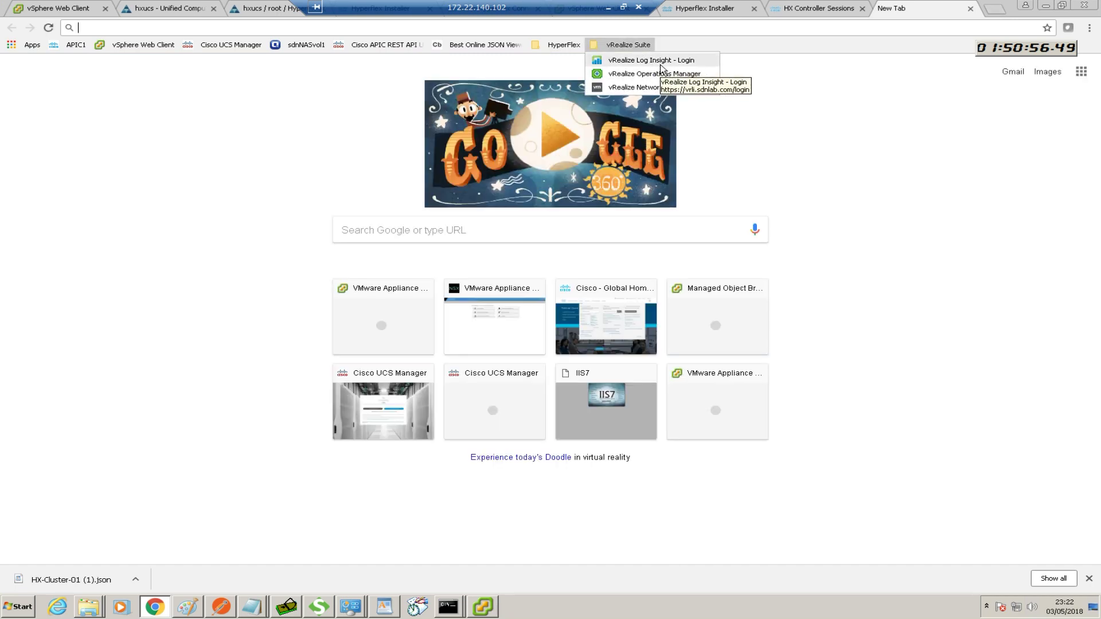
click(660, 63)
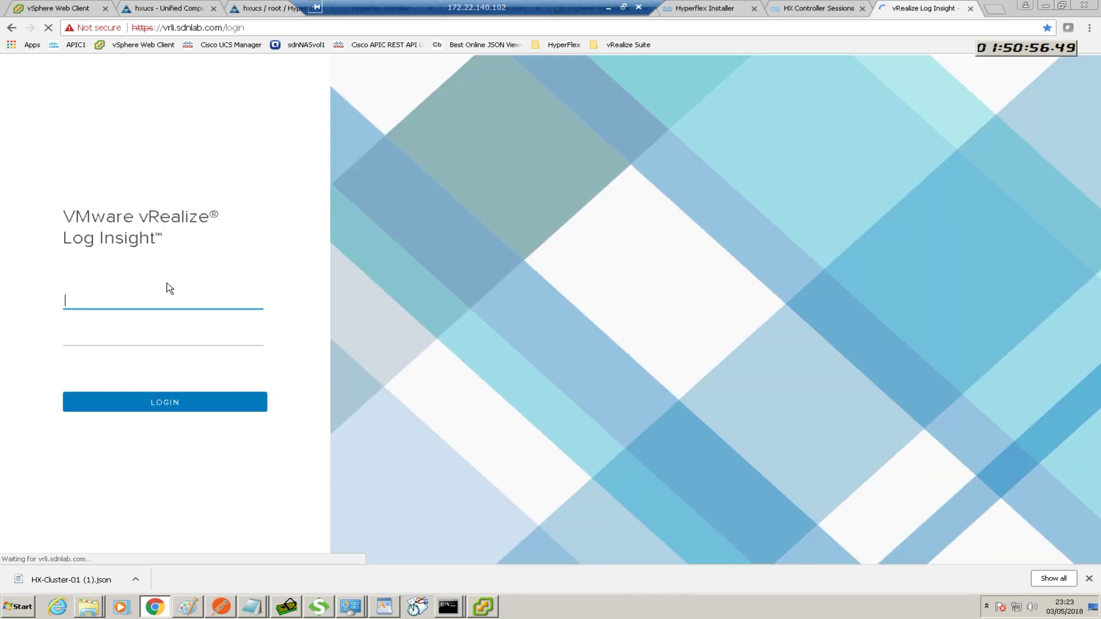
text(admin)
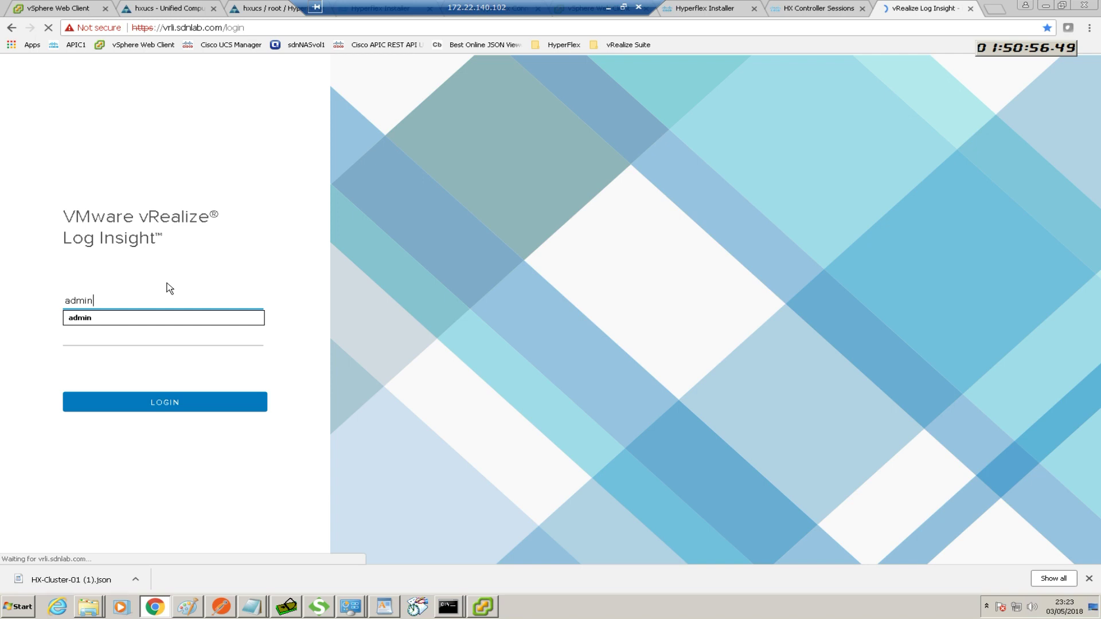
click(169, 331)
text(***********)
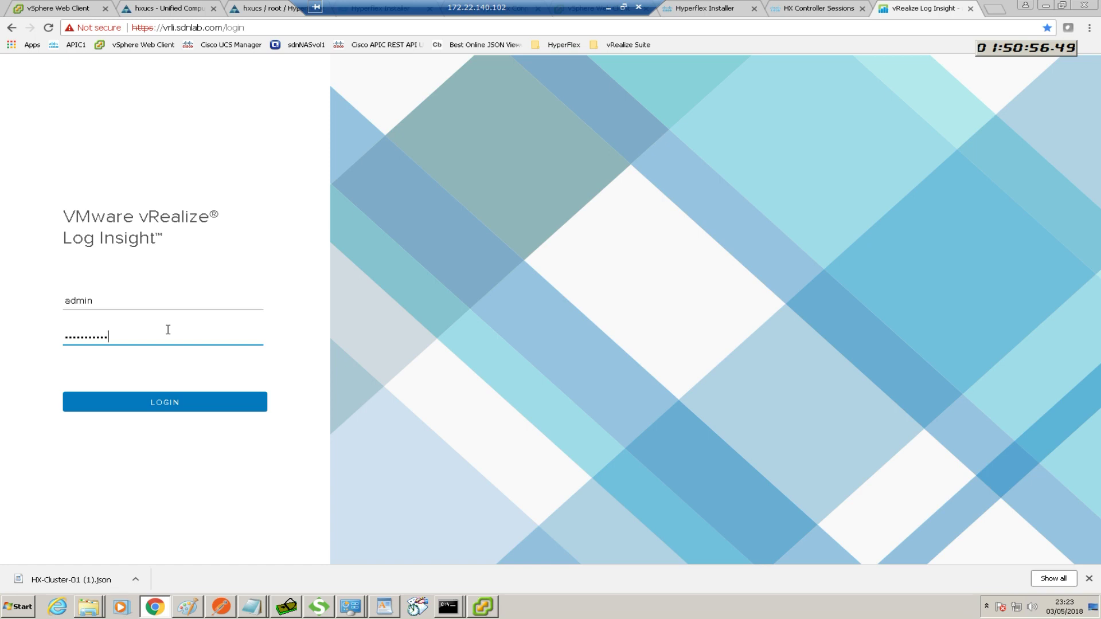
key(Return)
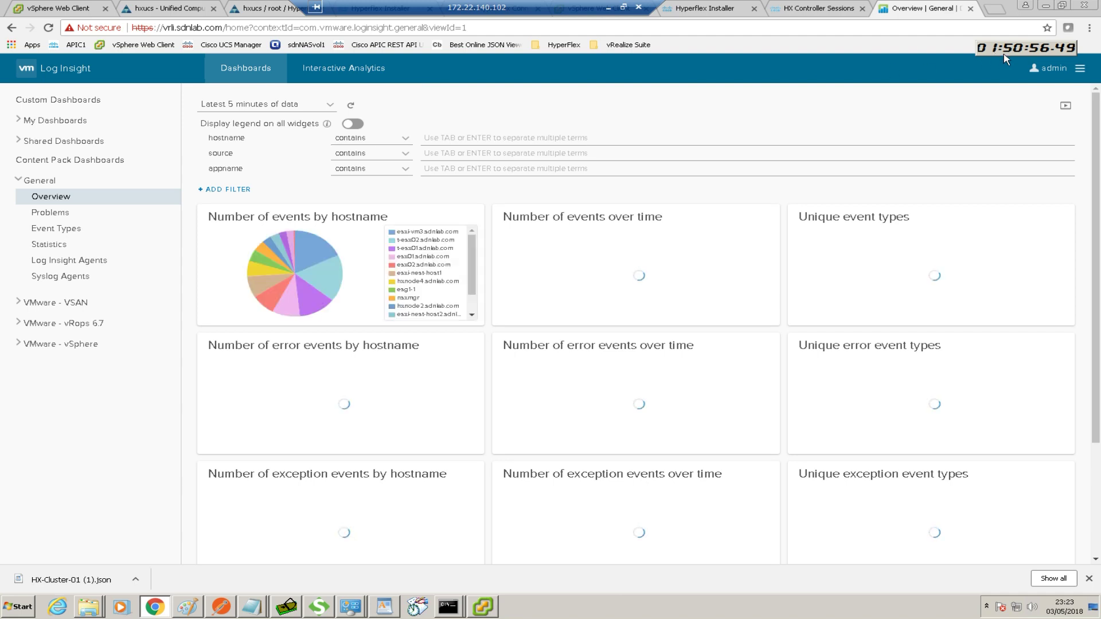
Search Interactive Analytics for hxnode1 events, then close Log Insight and return to vSphere's host summary
click(333, 71)
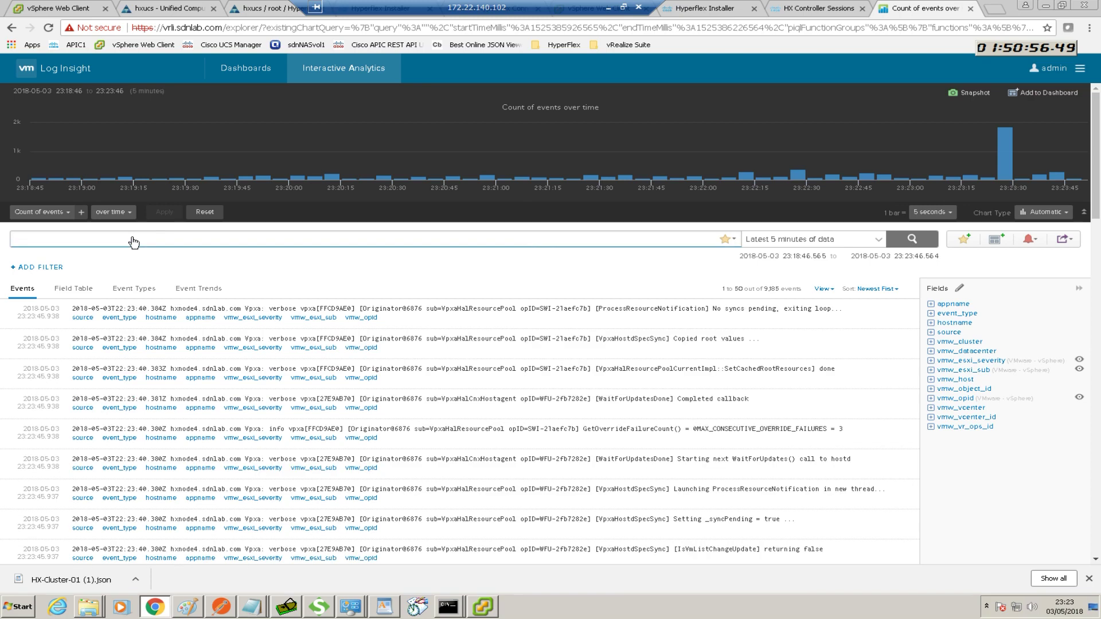
click(133, 241)
text(hxnode)
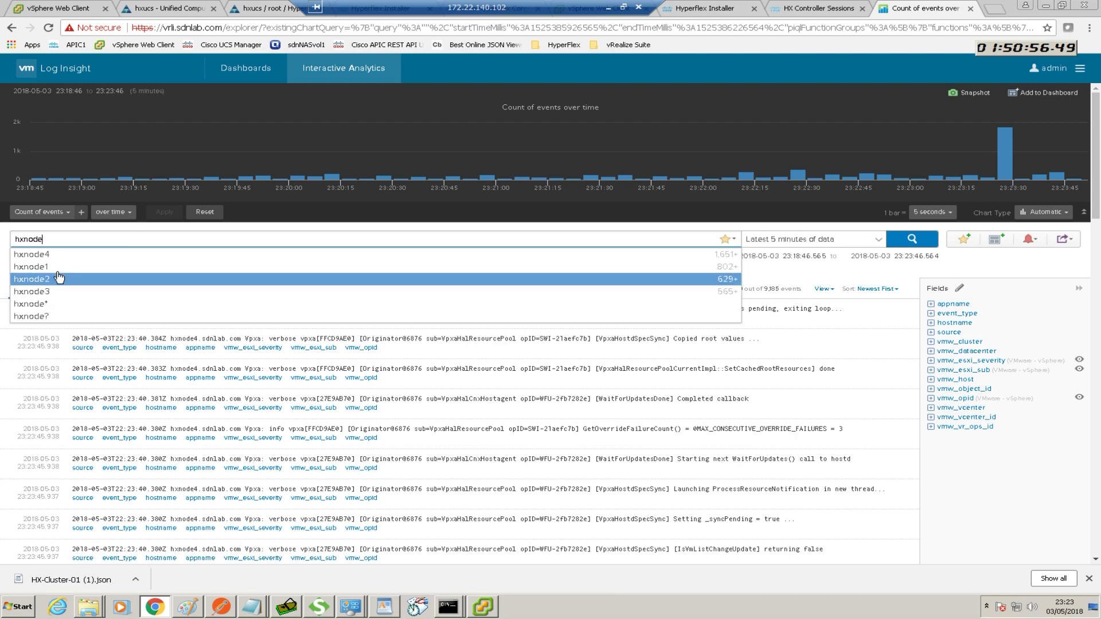
click(55, 268)
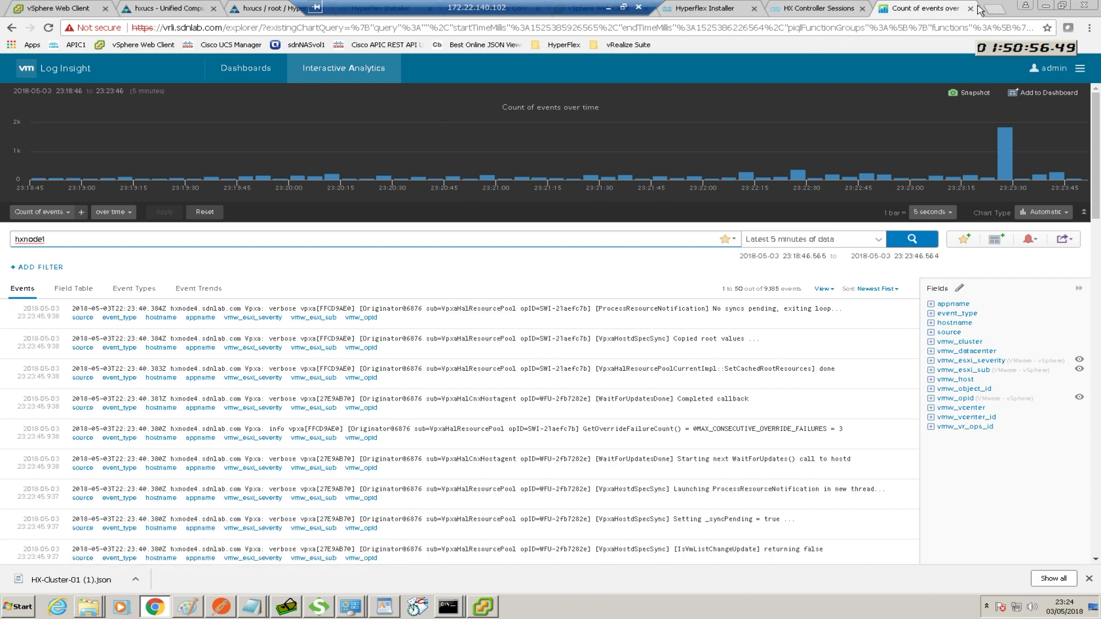
click(970, 9)
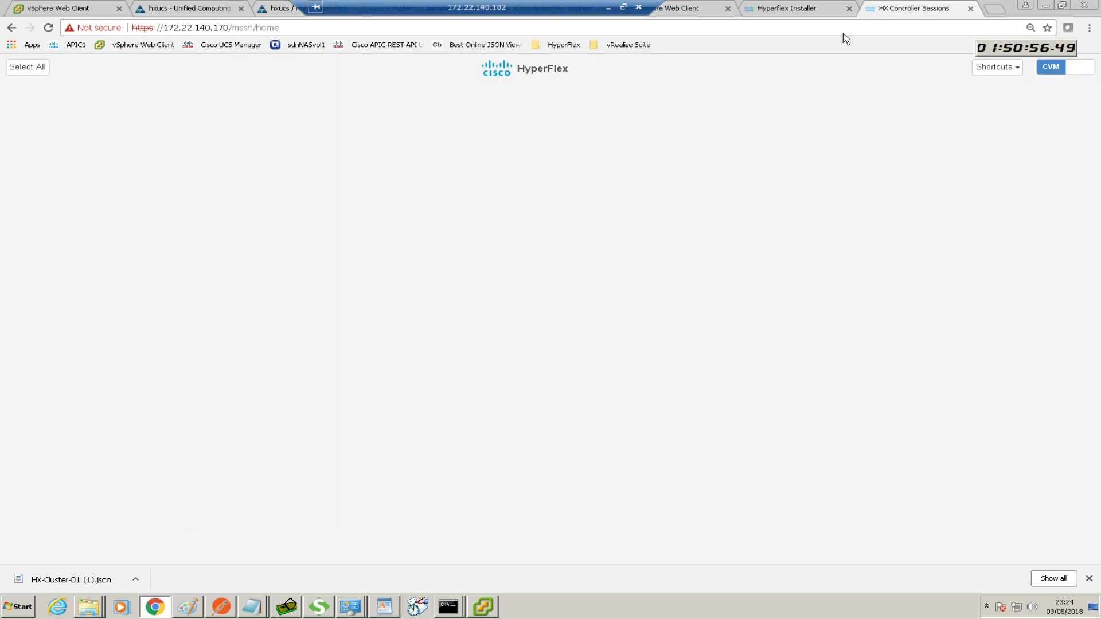
click(699, 8)
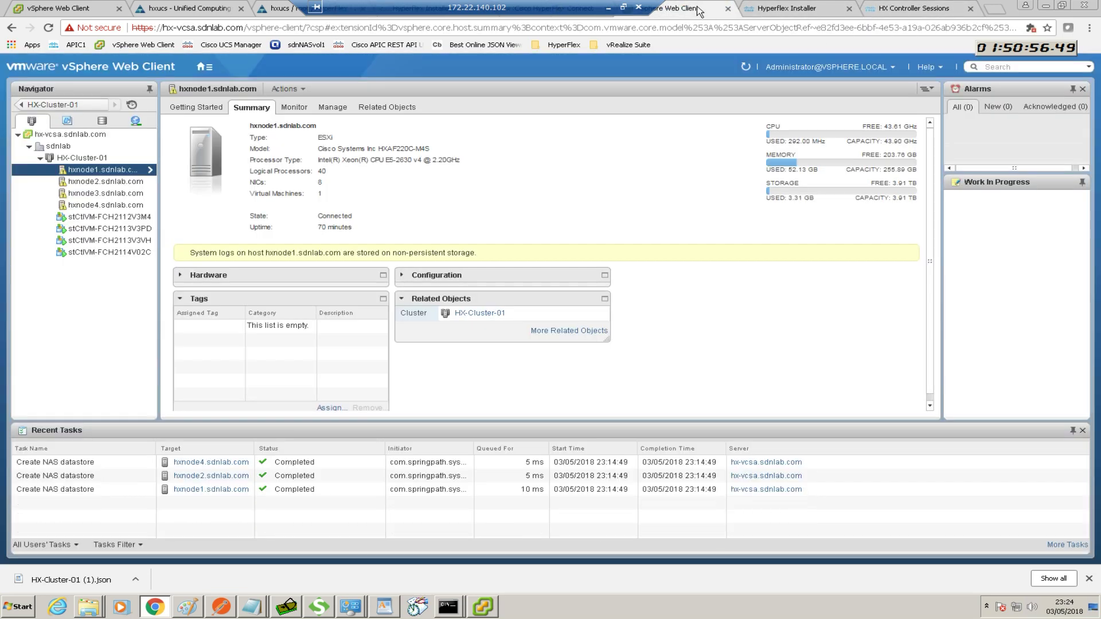